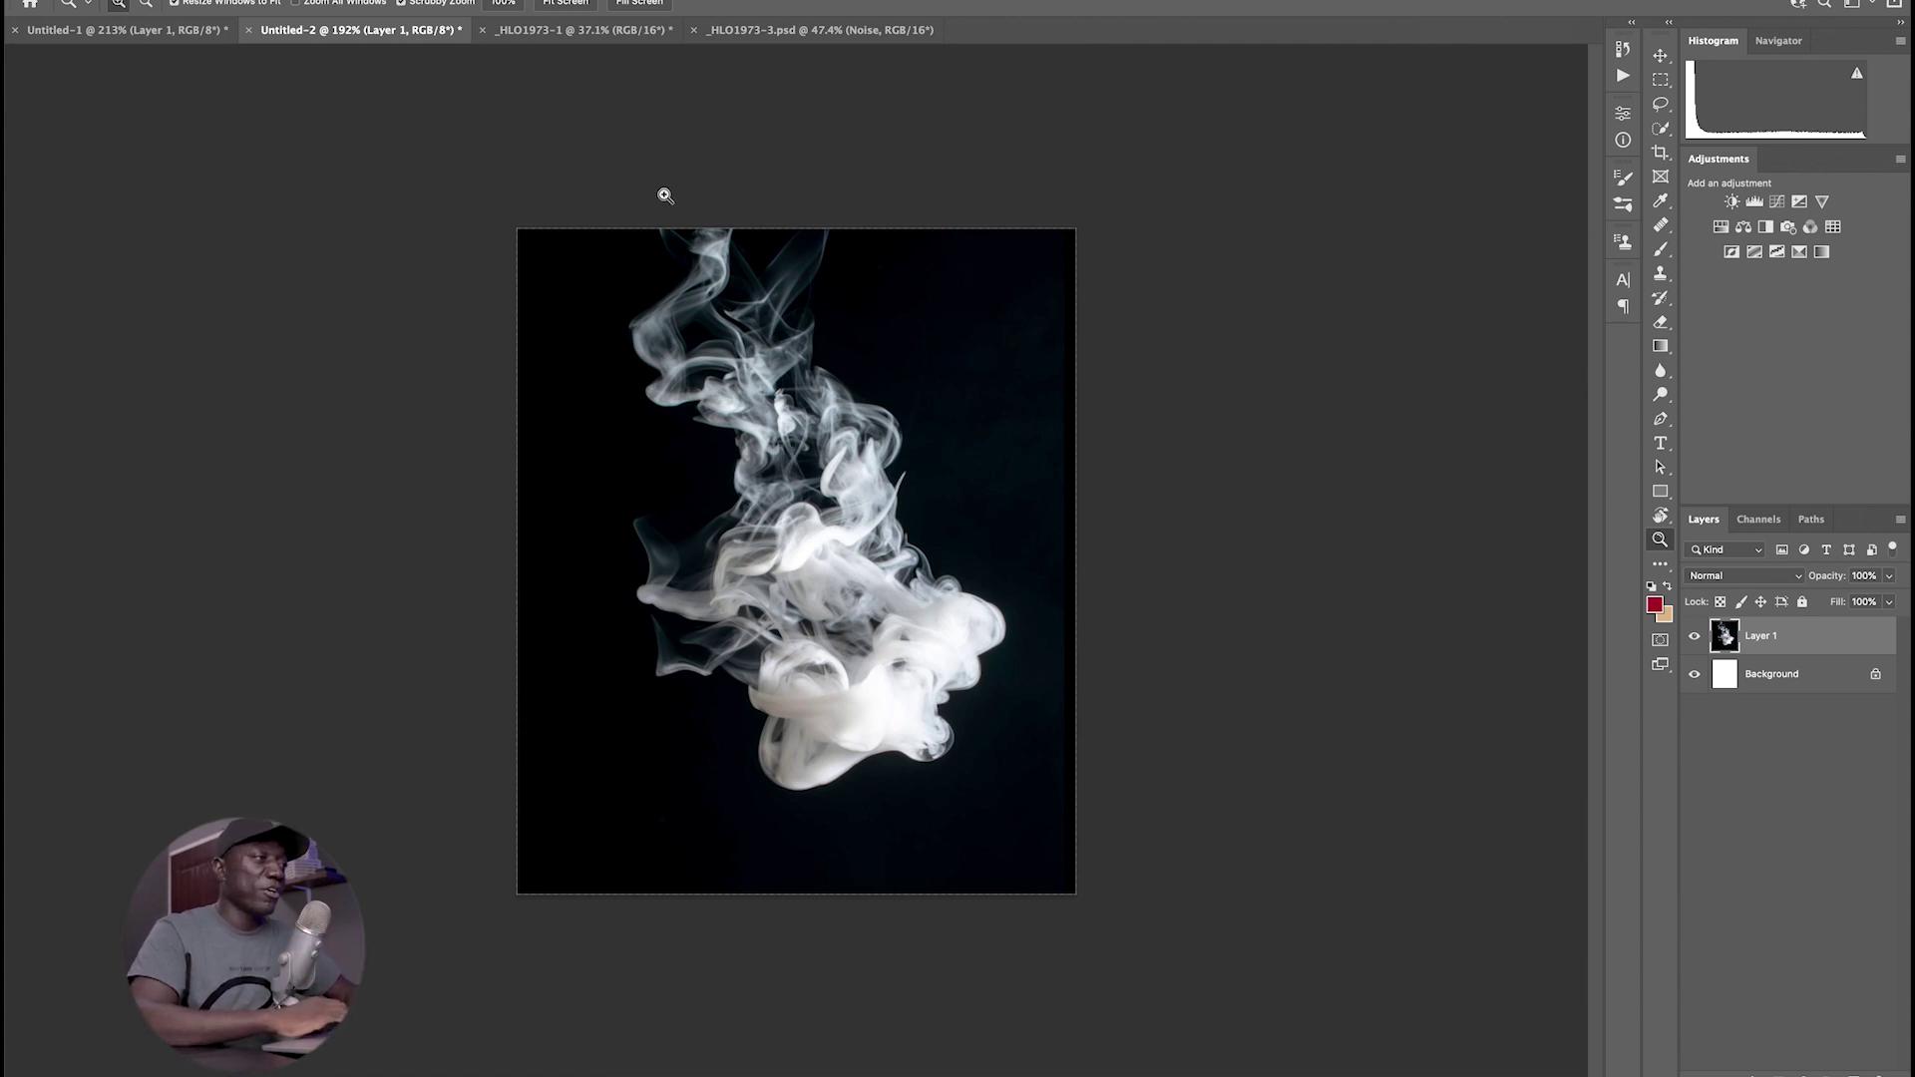
- Switch to the _HLO1973-3 copy document and hide all layers except the _HLO1973 base layer
{"action": "left_click", "coordinate": [752, 32]}
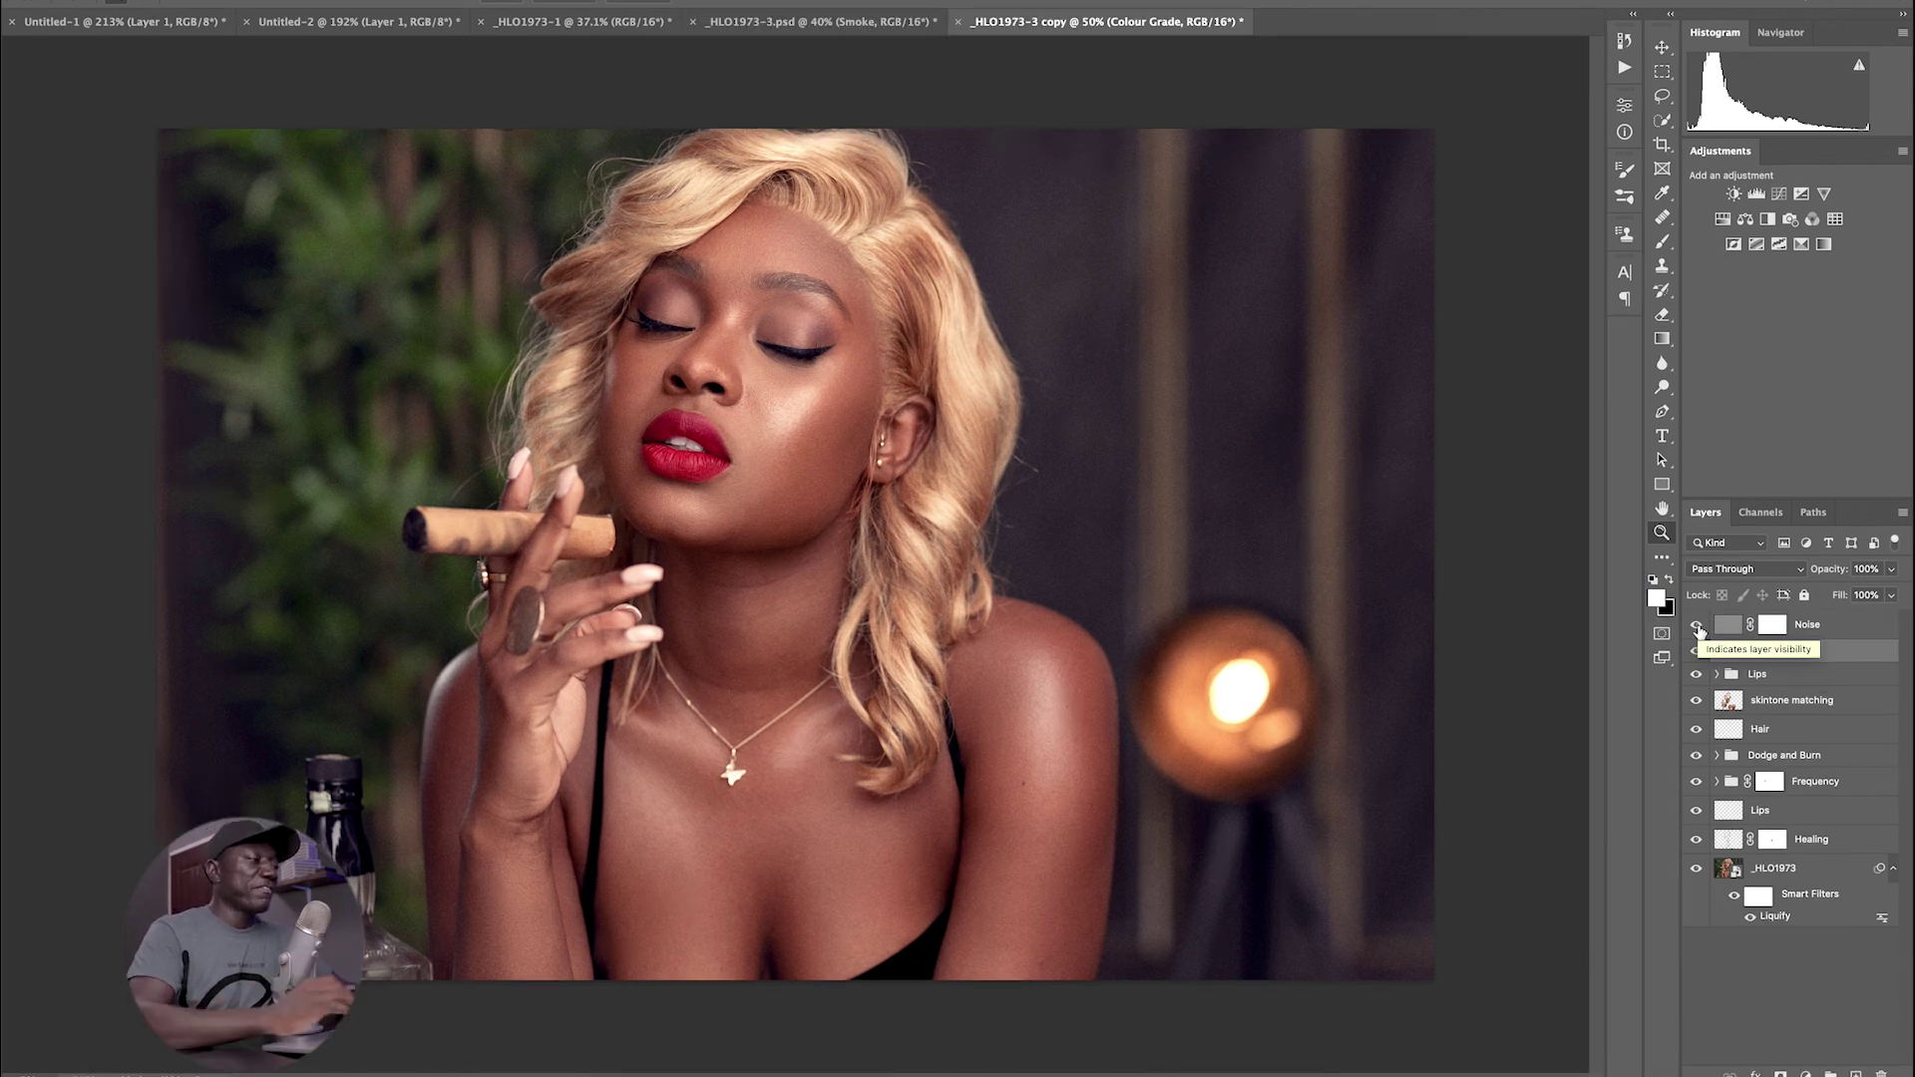
{"action": "left_click_drag", "start_coordinate": [1698, 629], "coordinate": [1695, 867]}
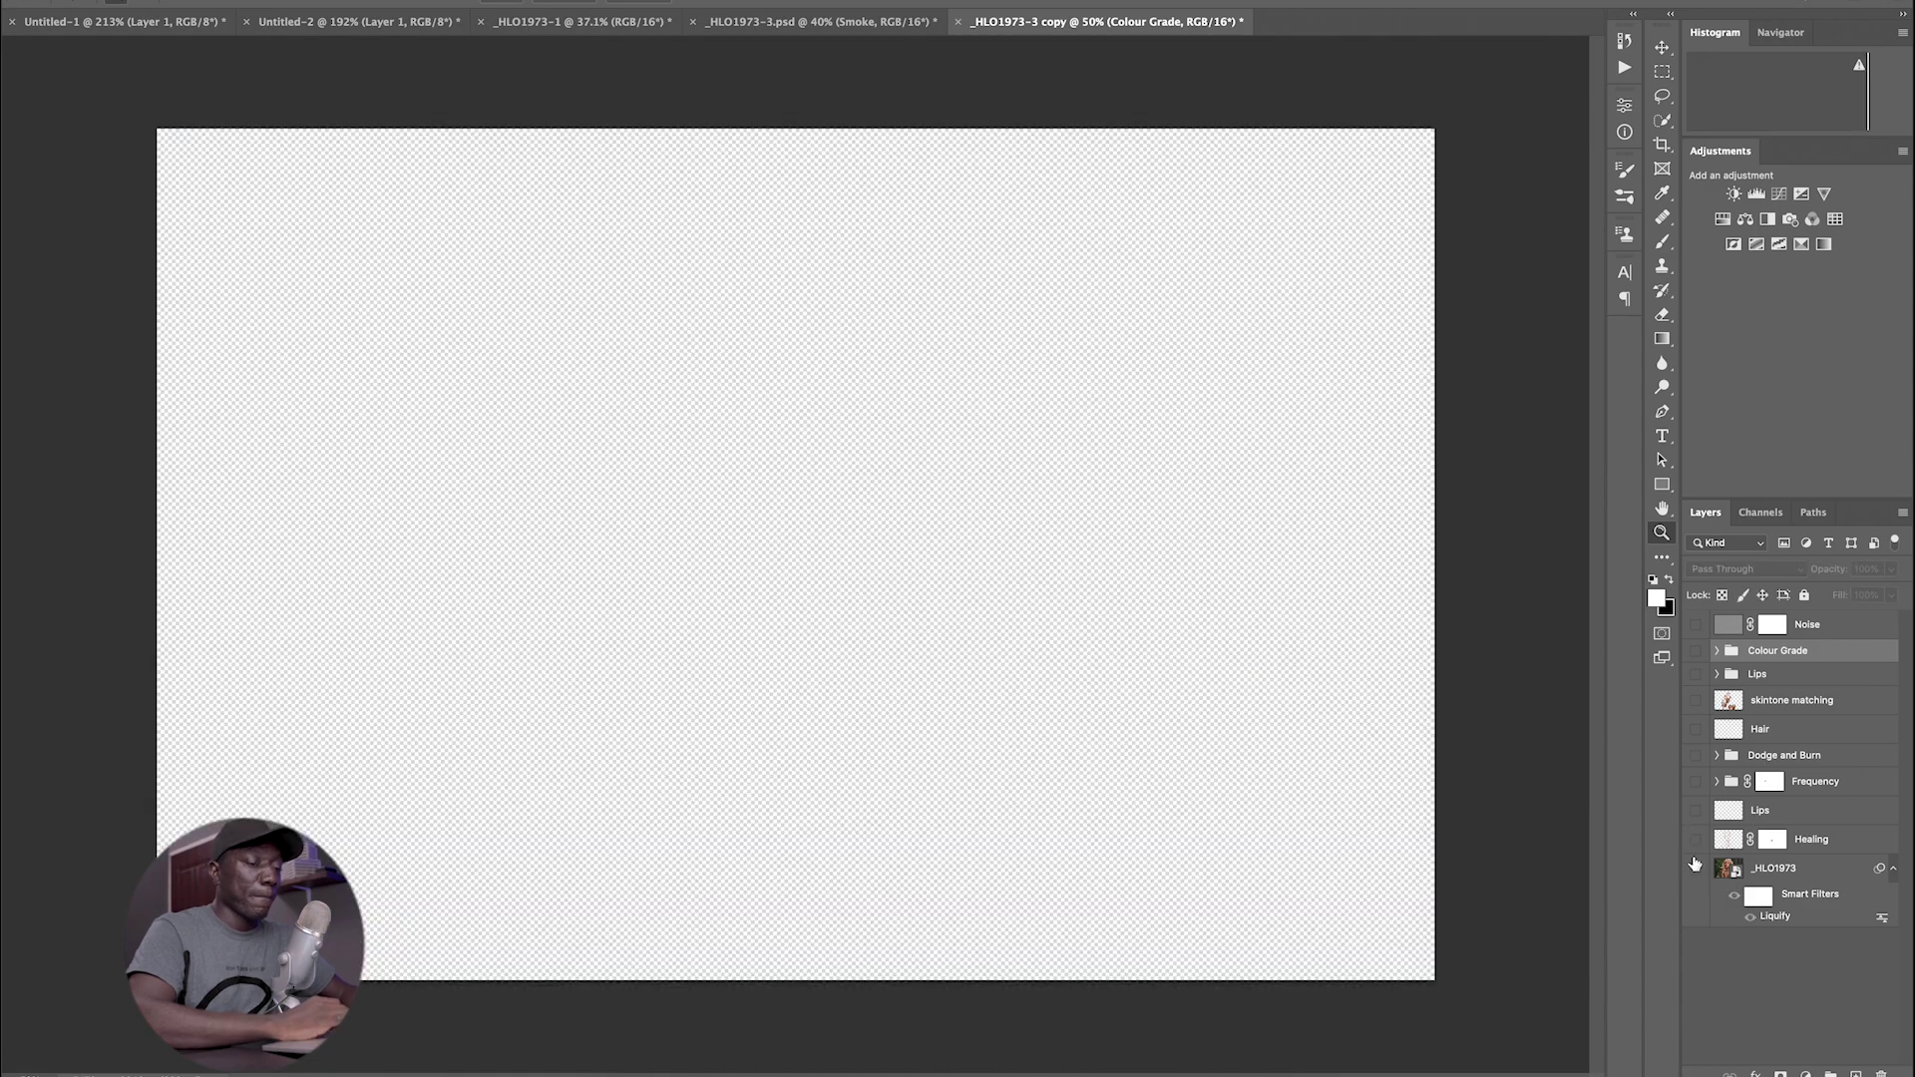
{"action": "left_click", "coordinate": [1697, 869]}
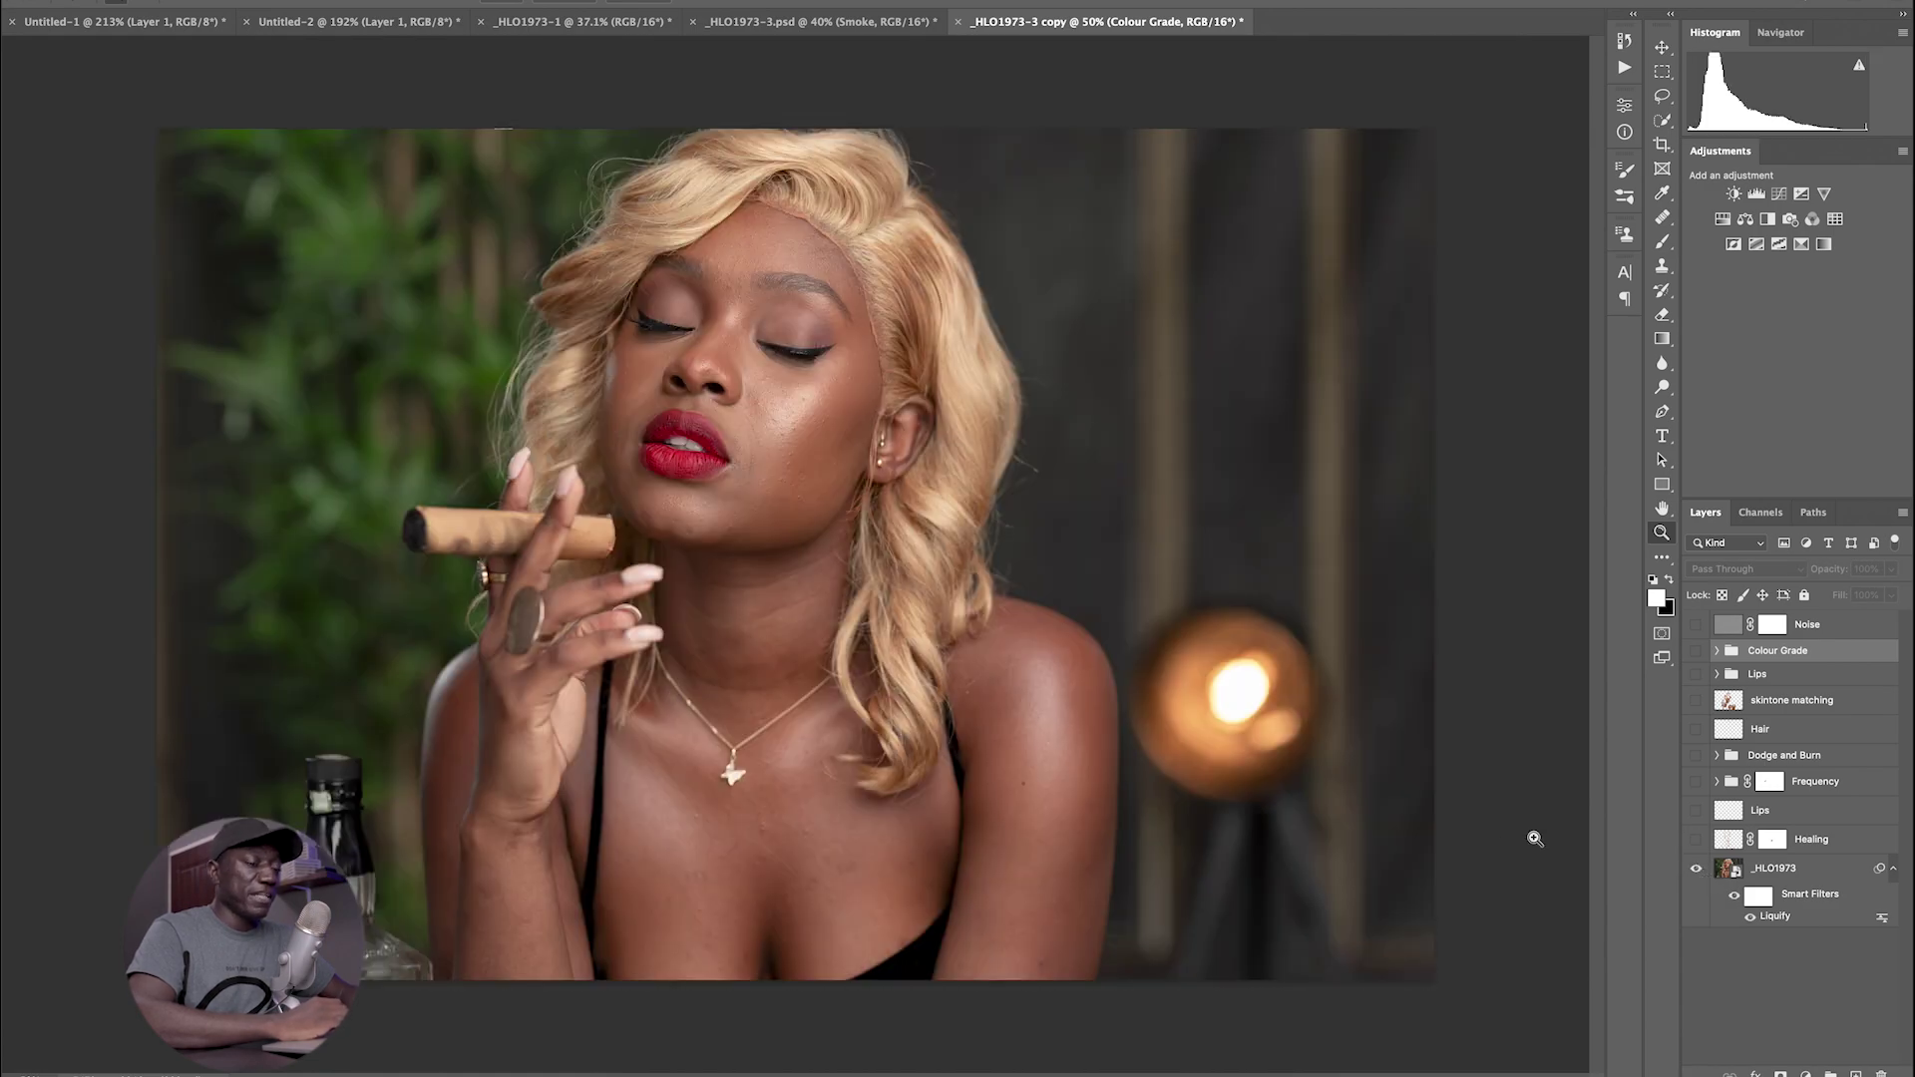
- Compare the _HLO1973 layer with and without its Liquify smart filter, examining the cigar tip up close
{"action": "left_click", "coordinate": [1738, 888]}
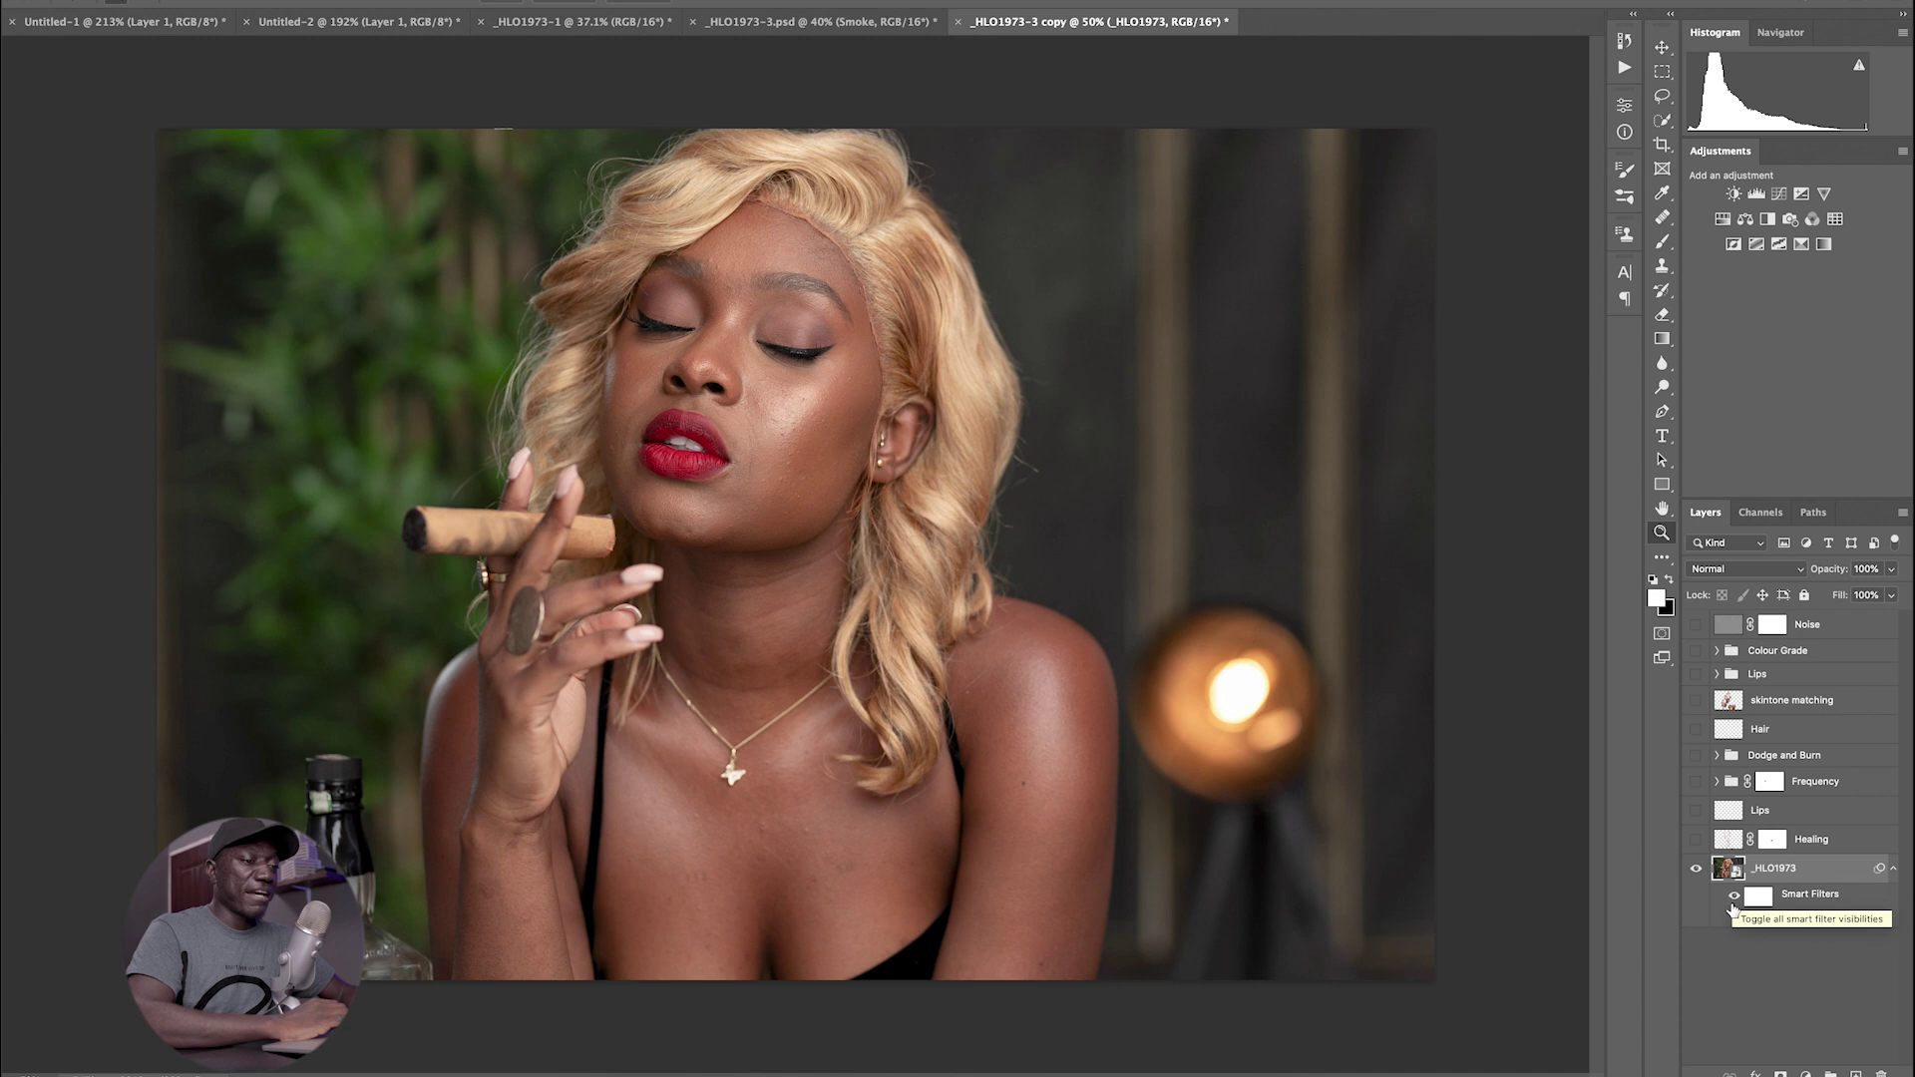
{"action": "left_click", "coordinate": [1734, 898]}
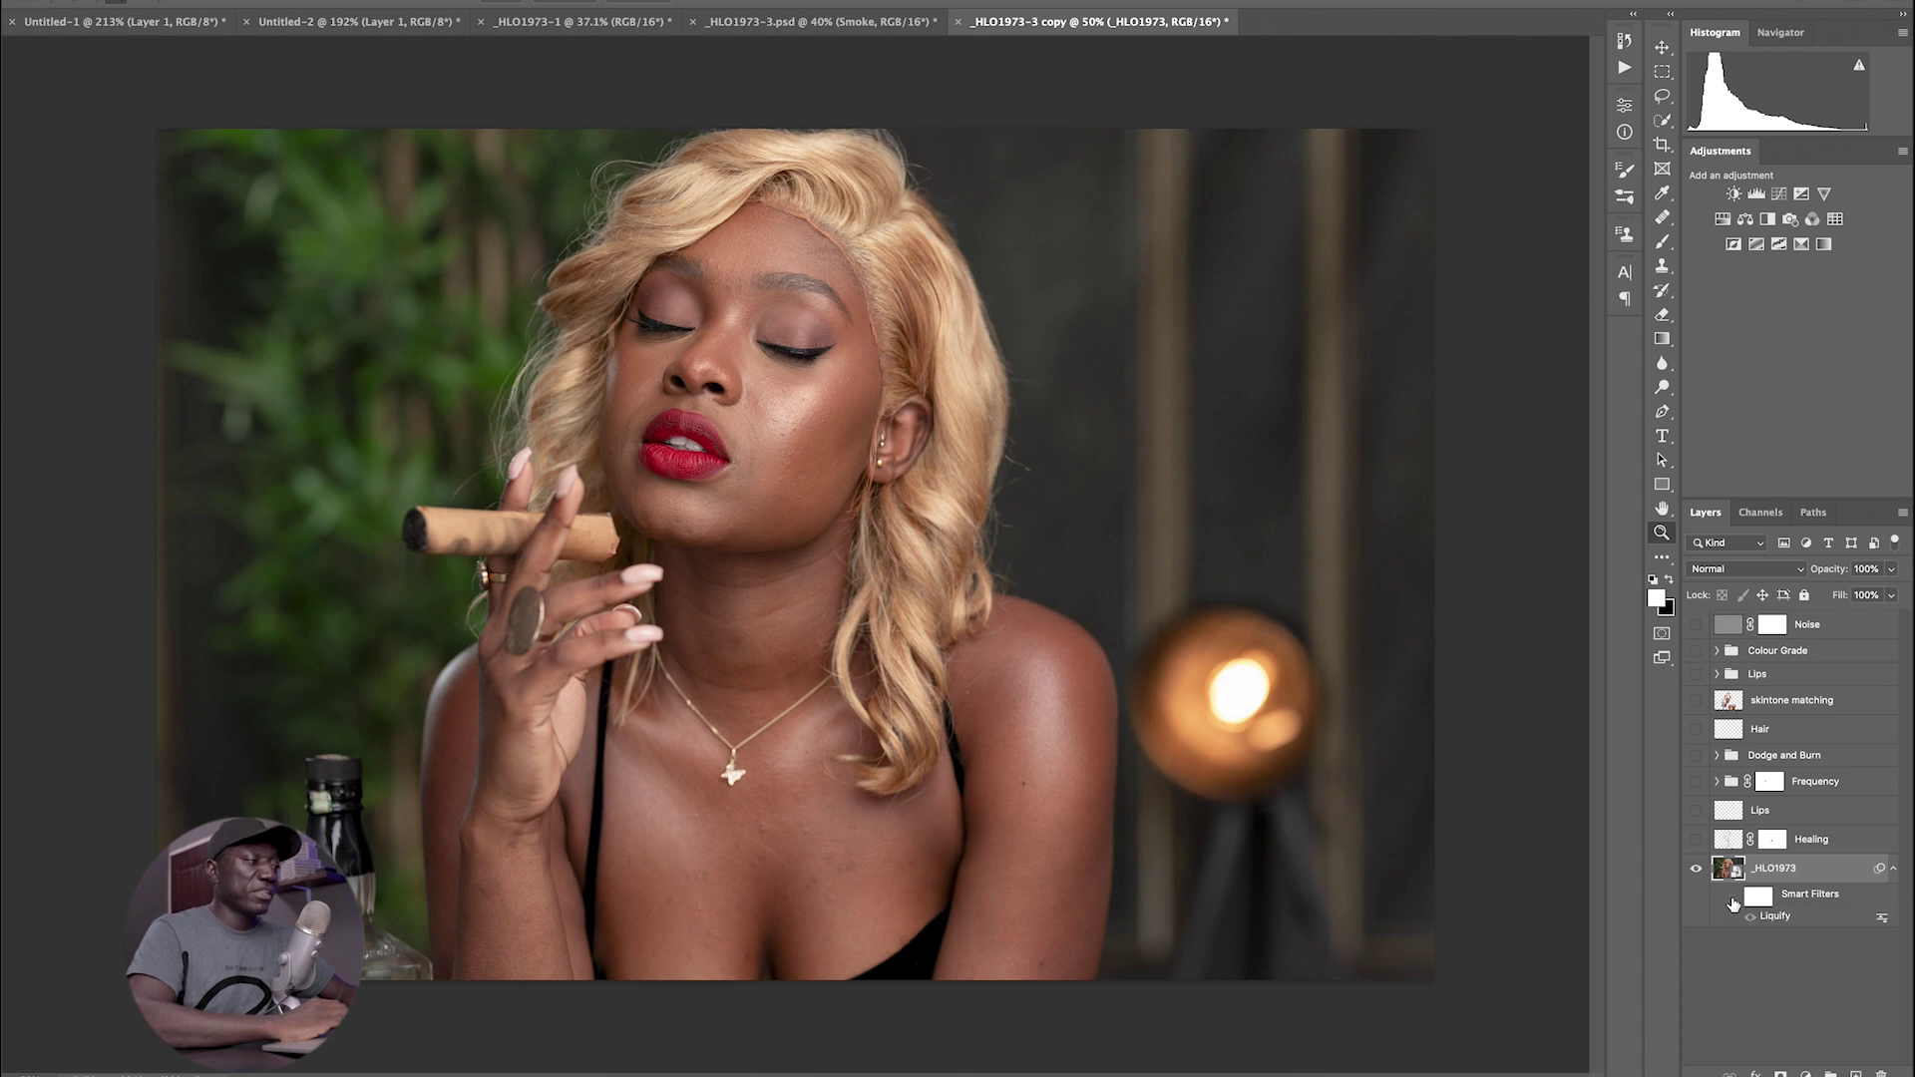
{"action": "left_click", "coordinate": [1733, 897]}
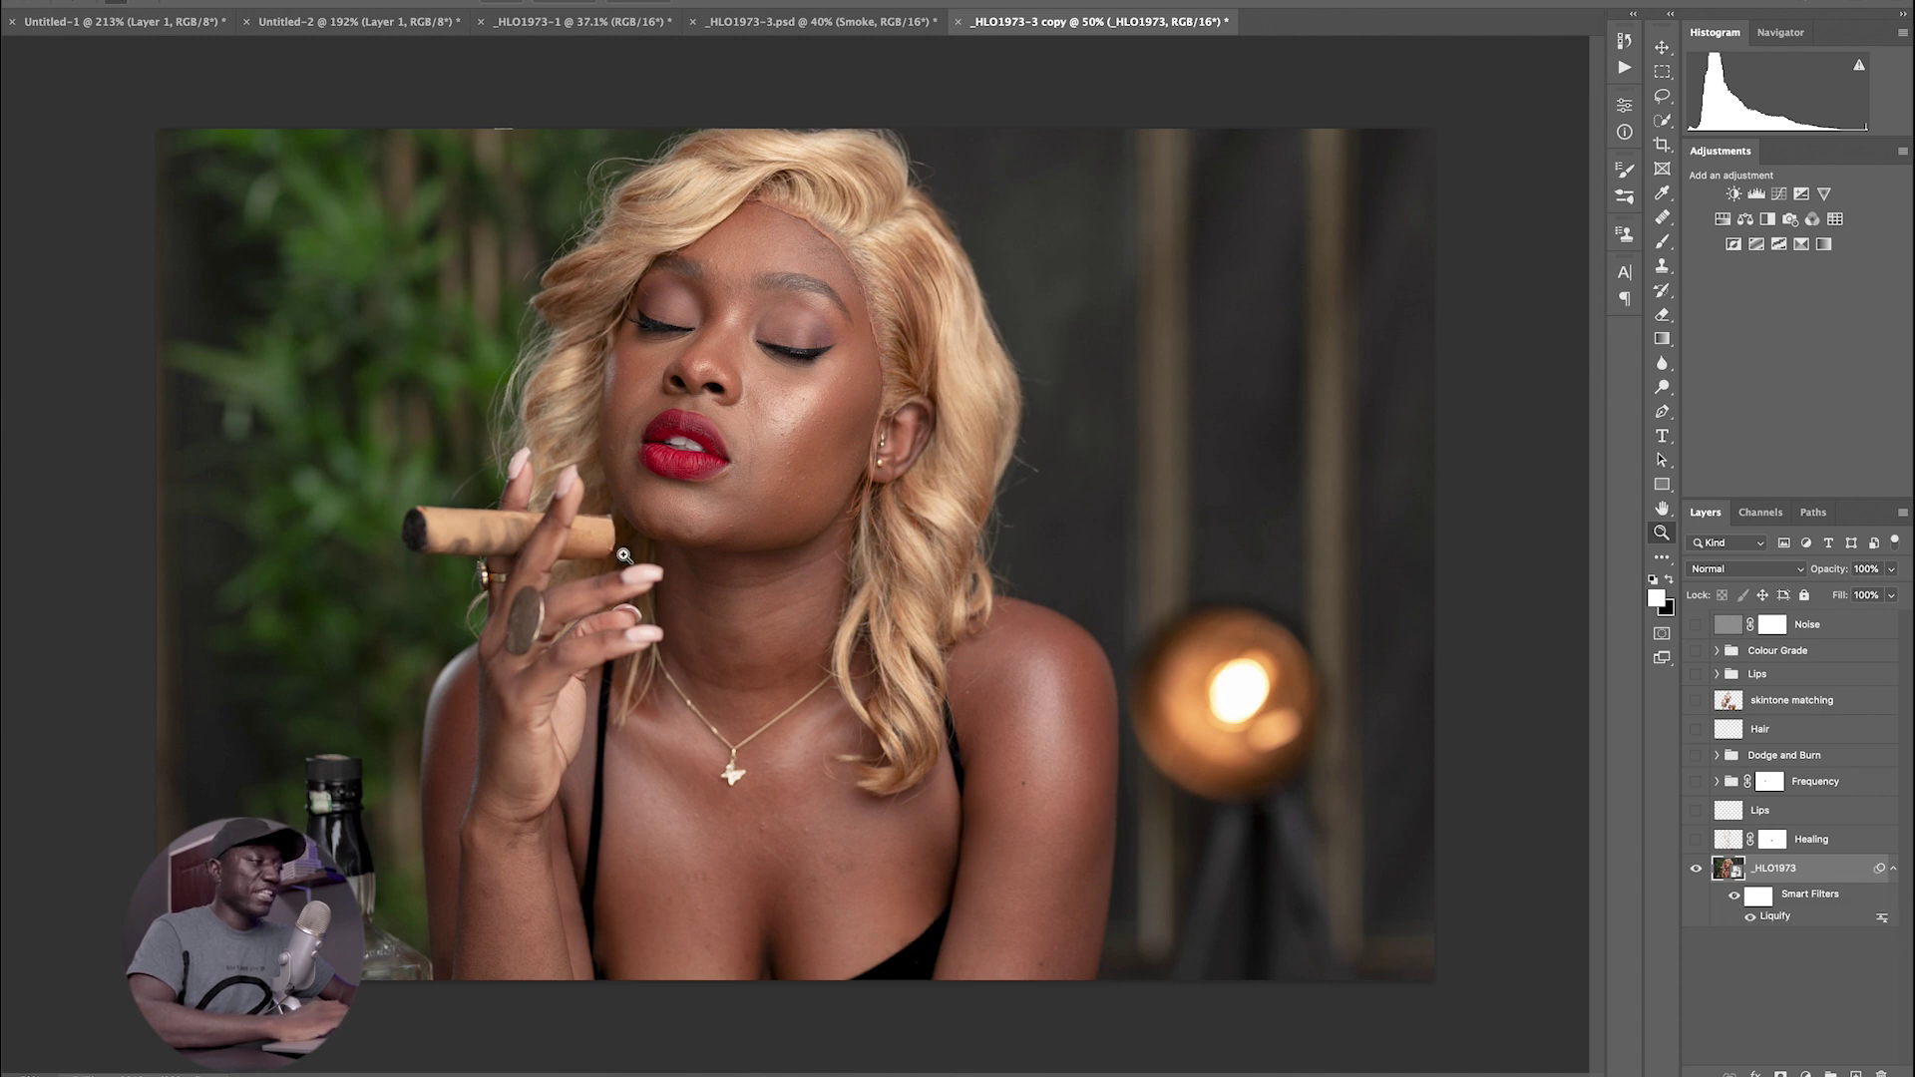
{"action": "left_click_drag", "start_coordinate": [594, 541], "coordinate": [696, 543]}
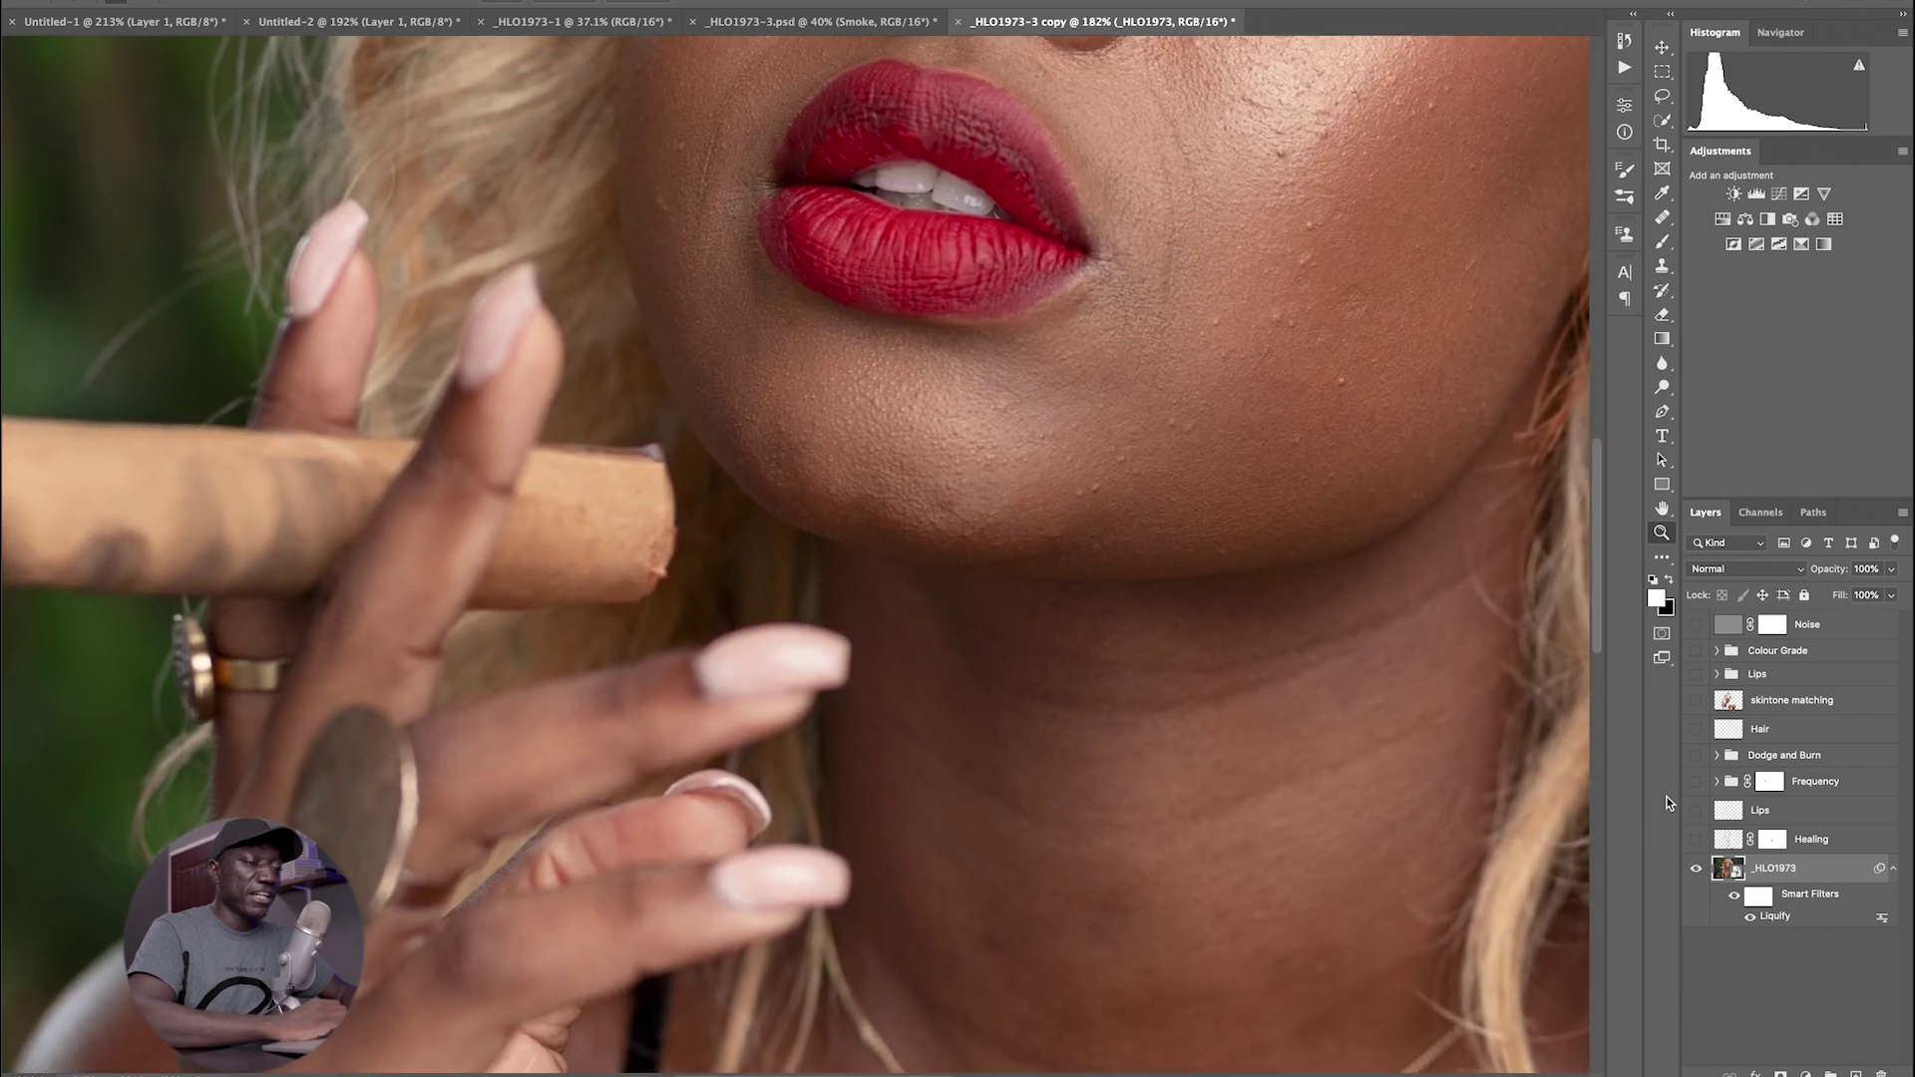
{"action": "left_click", "coordinate": [1733, 898]}
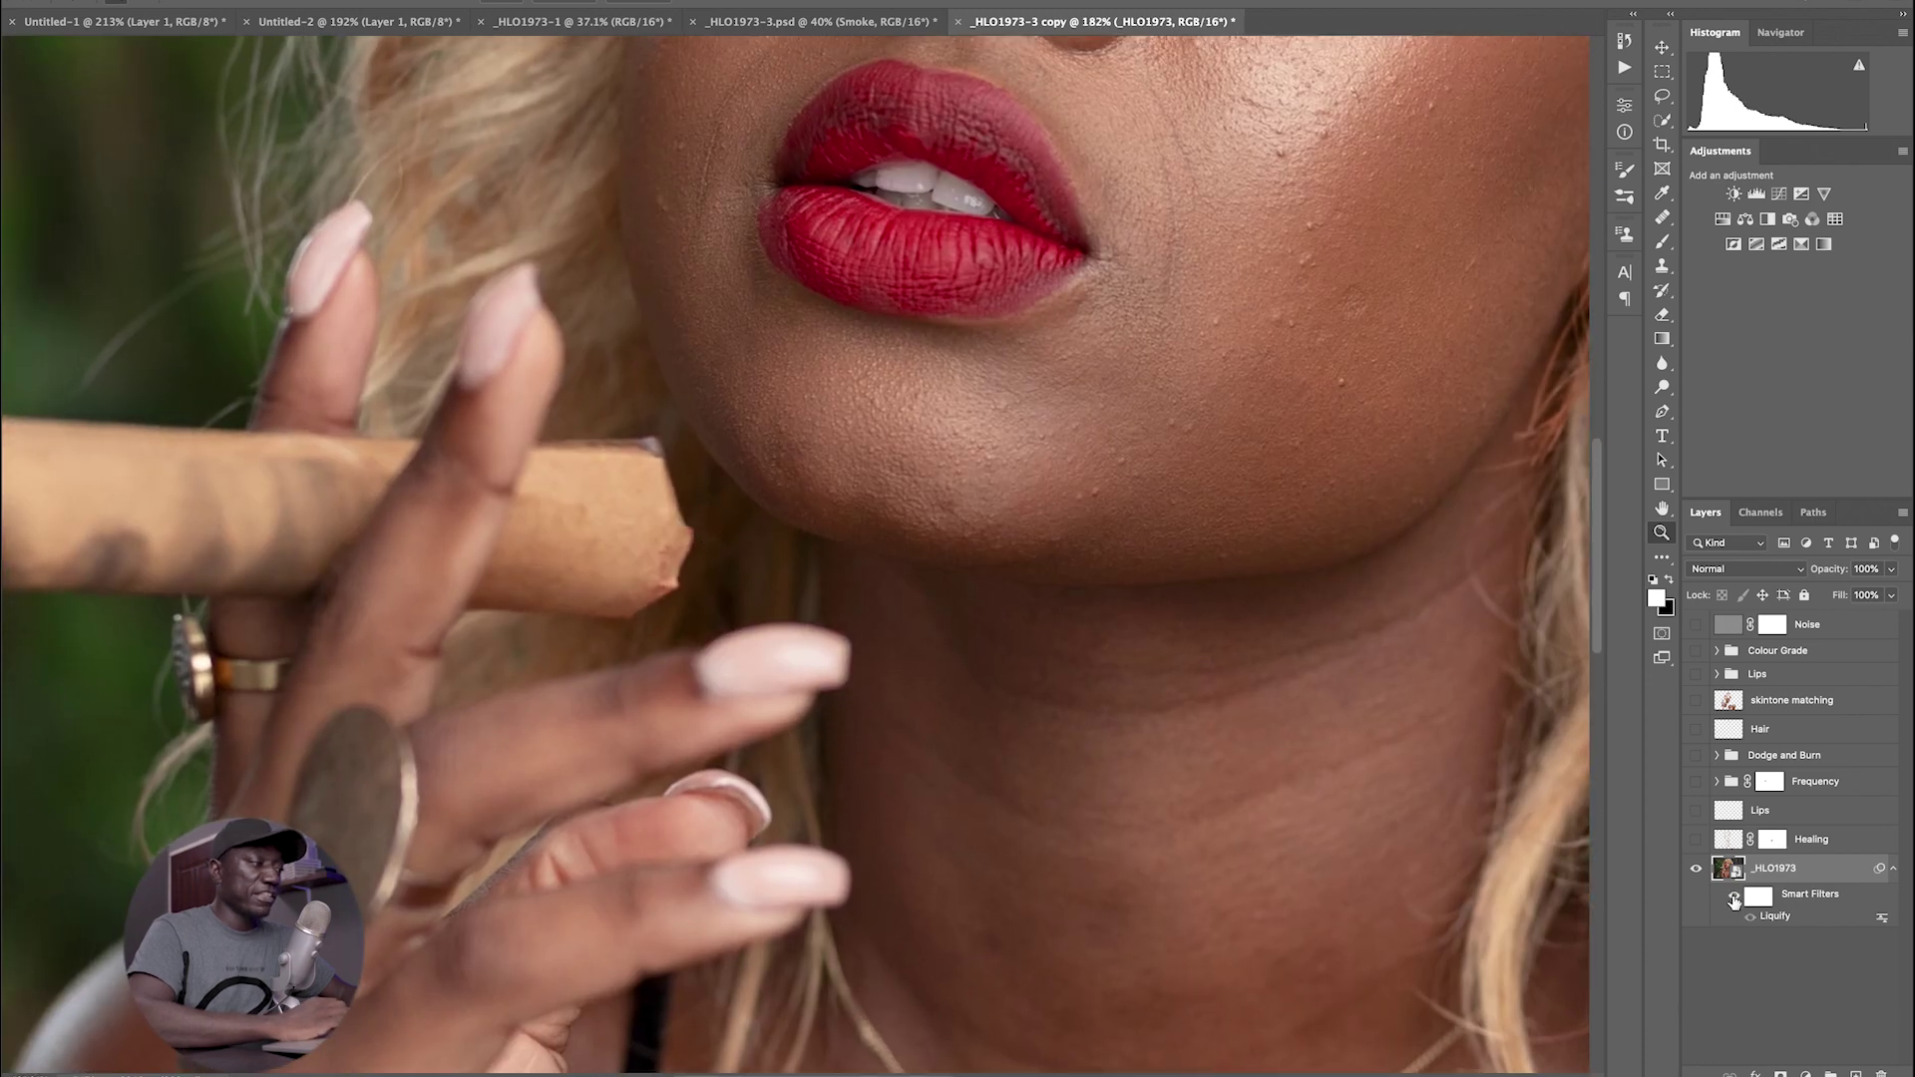
{"action": "left_click", "coordinate": [1734, 897]}
{"action": "left_click_drag", "start_coordinate": [1253, 650], "coordinate": [1155, 646]}
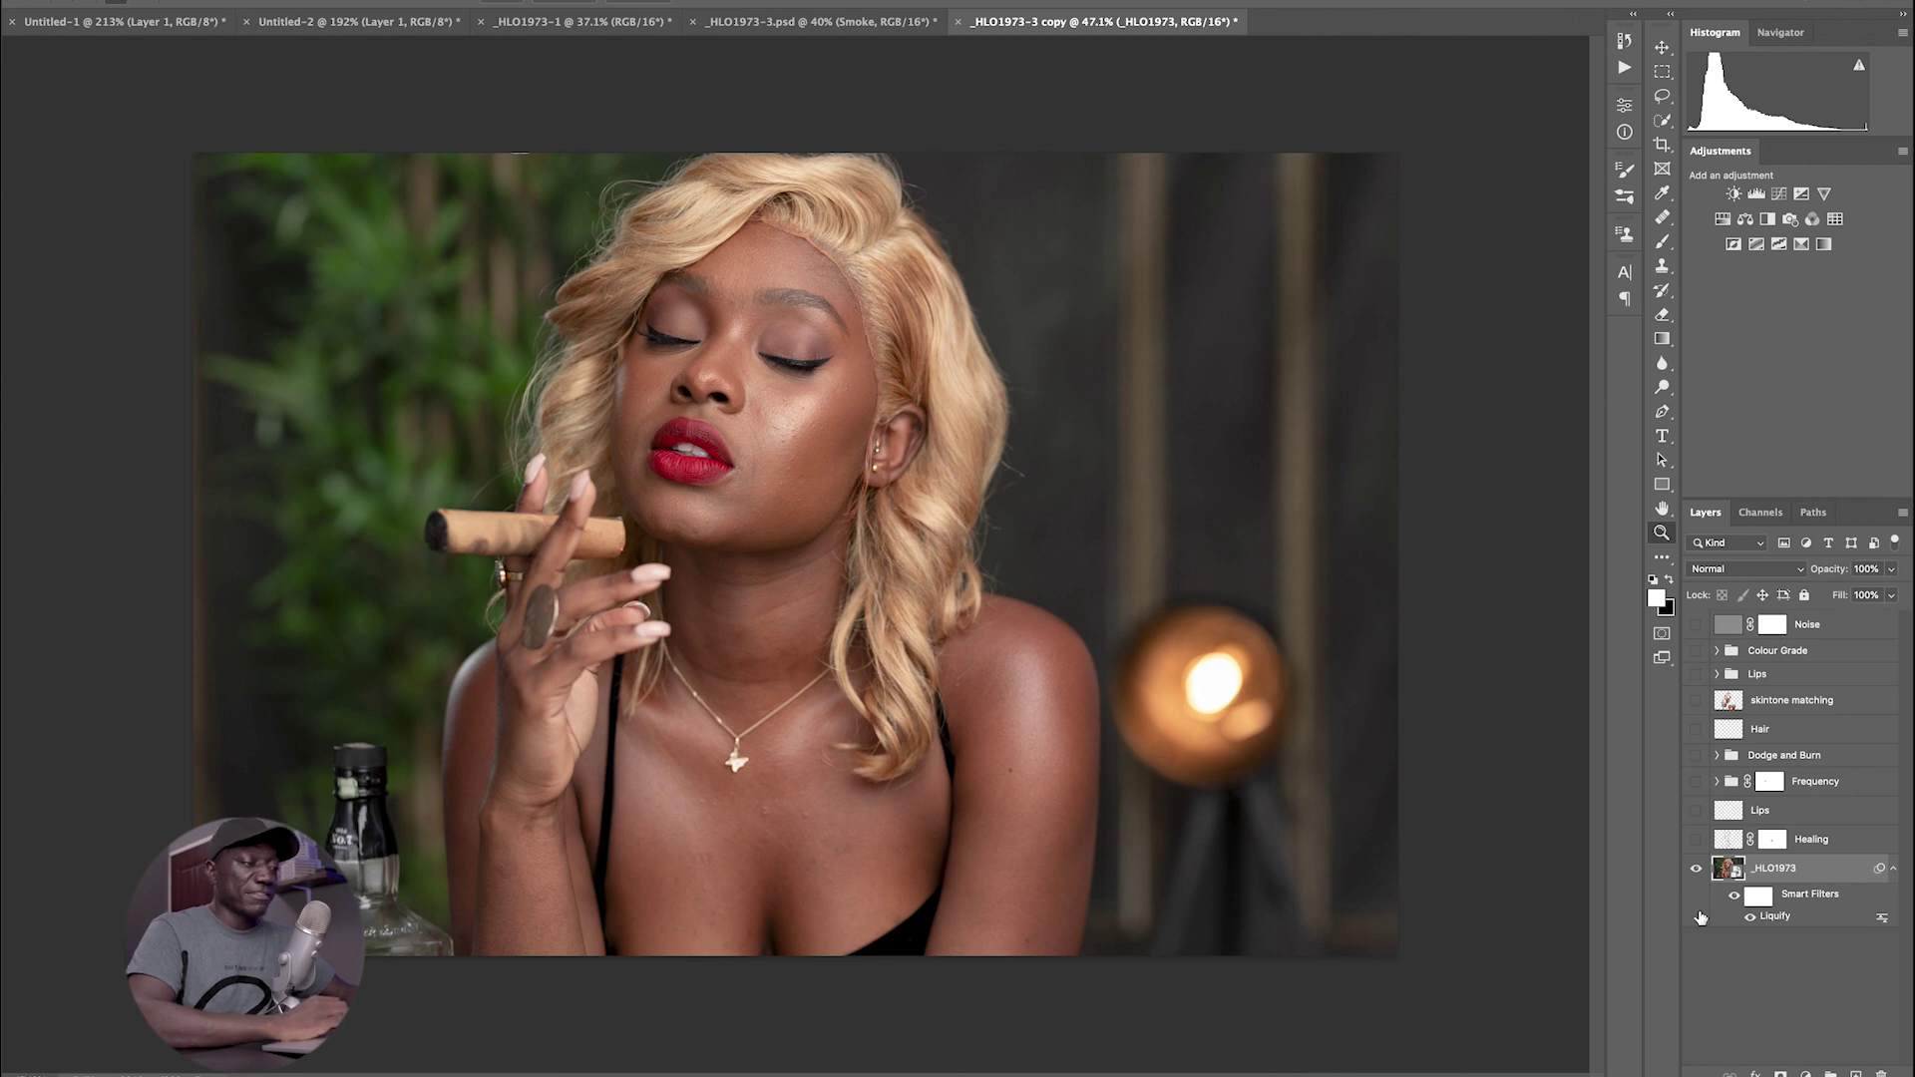
- Toggle the Liquify smart filter repeatedly to examine how it reshapes the hair and cigar across the portrait
{"action": "left_click_drag", "start_coordinate": [758, 824], "coordinate": [1358, 834]}
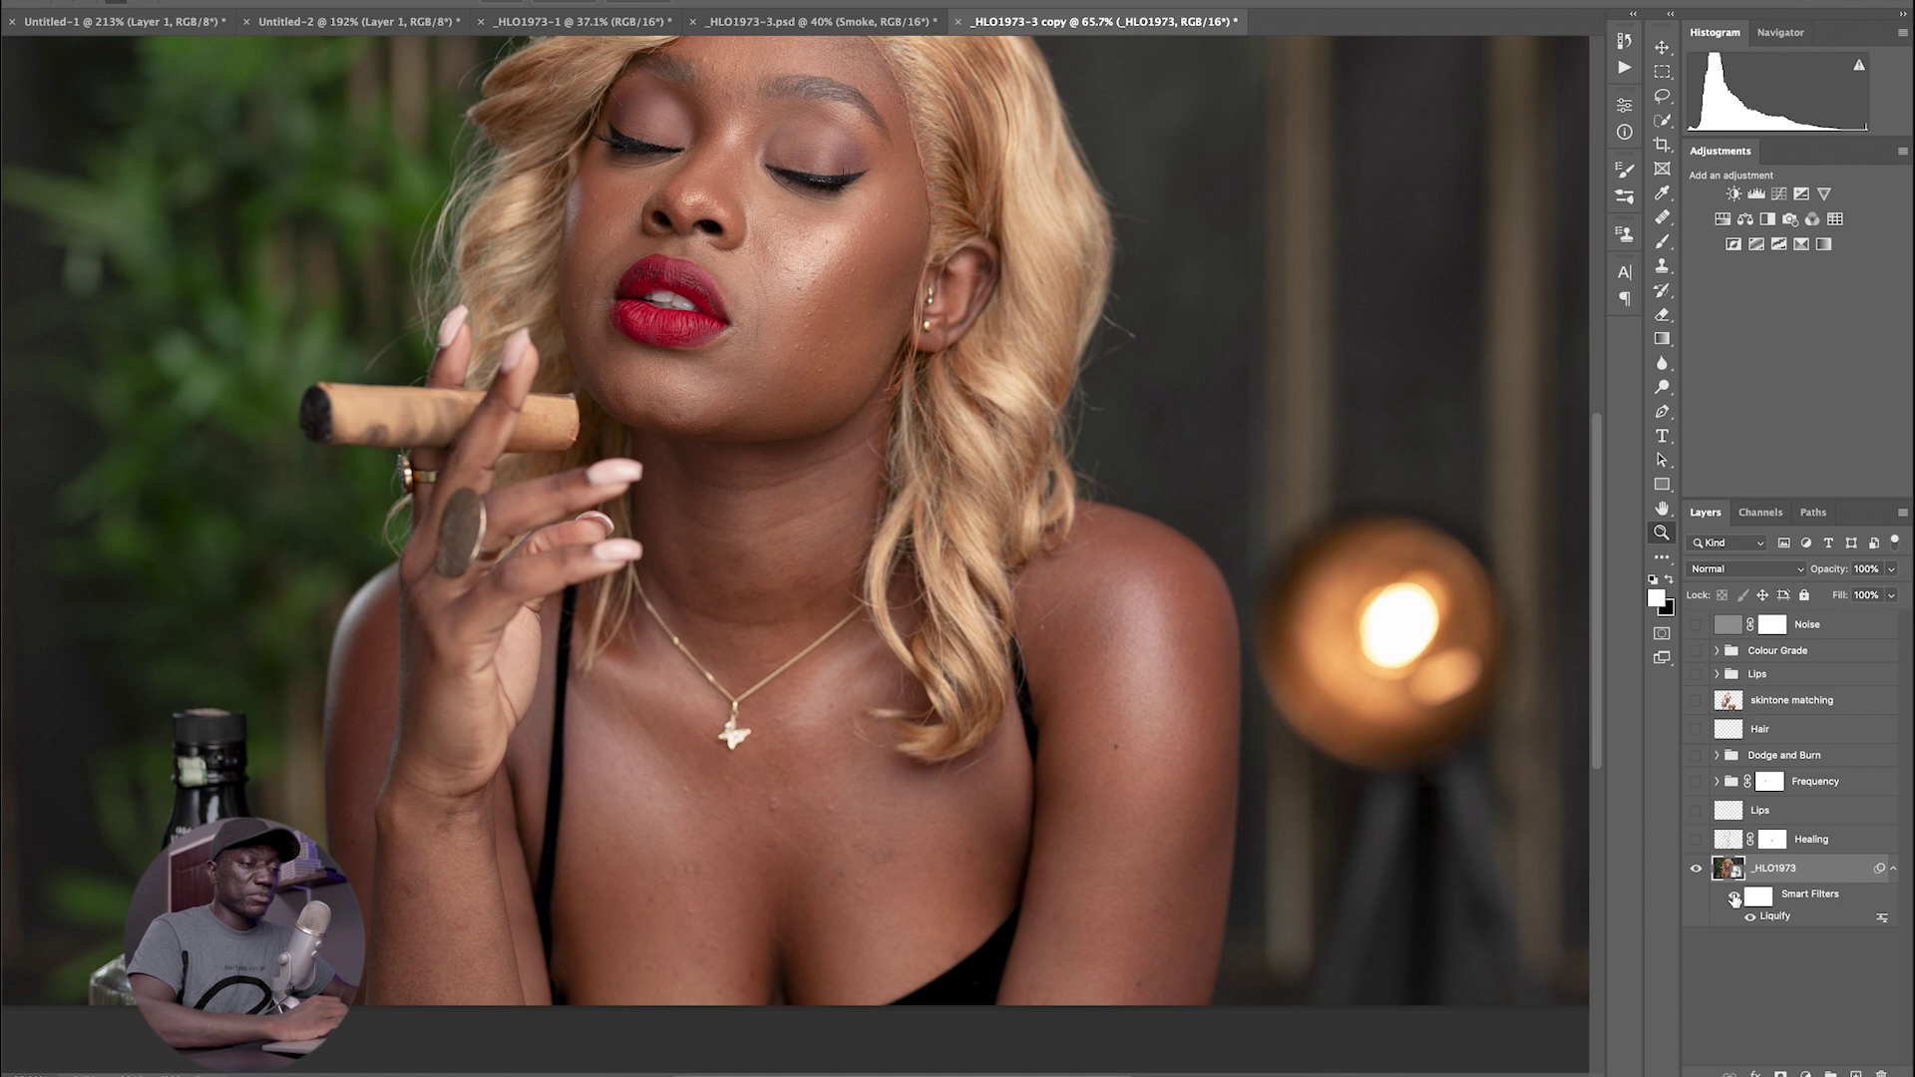
{"action": "left_click", "coordinate": [1734, 898]}
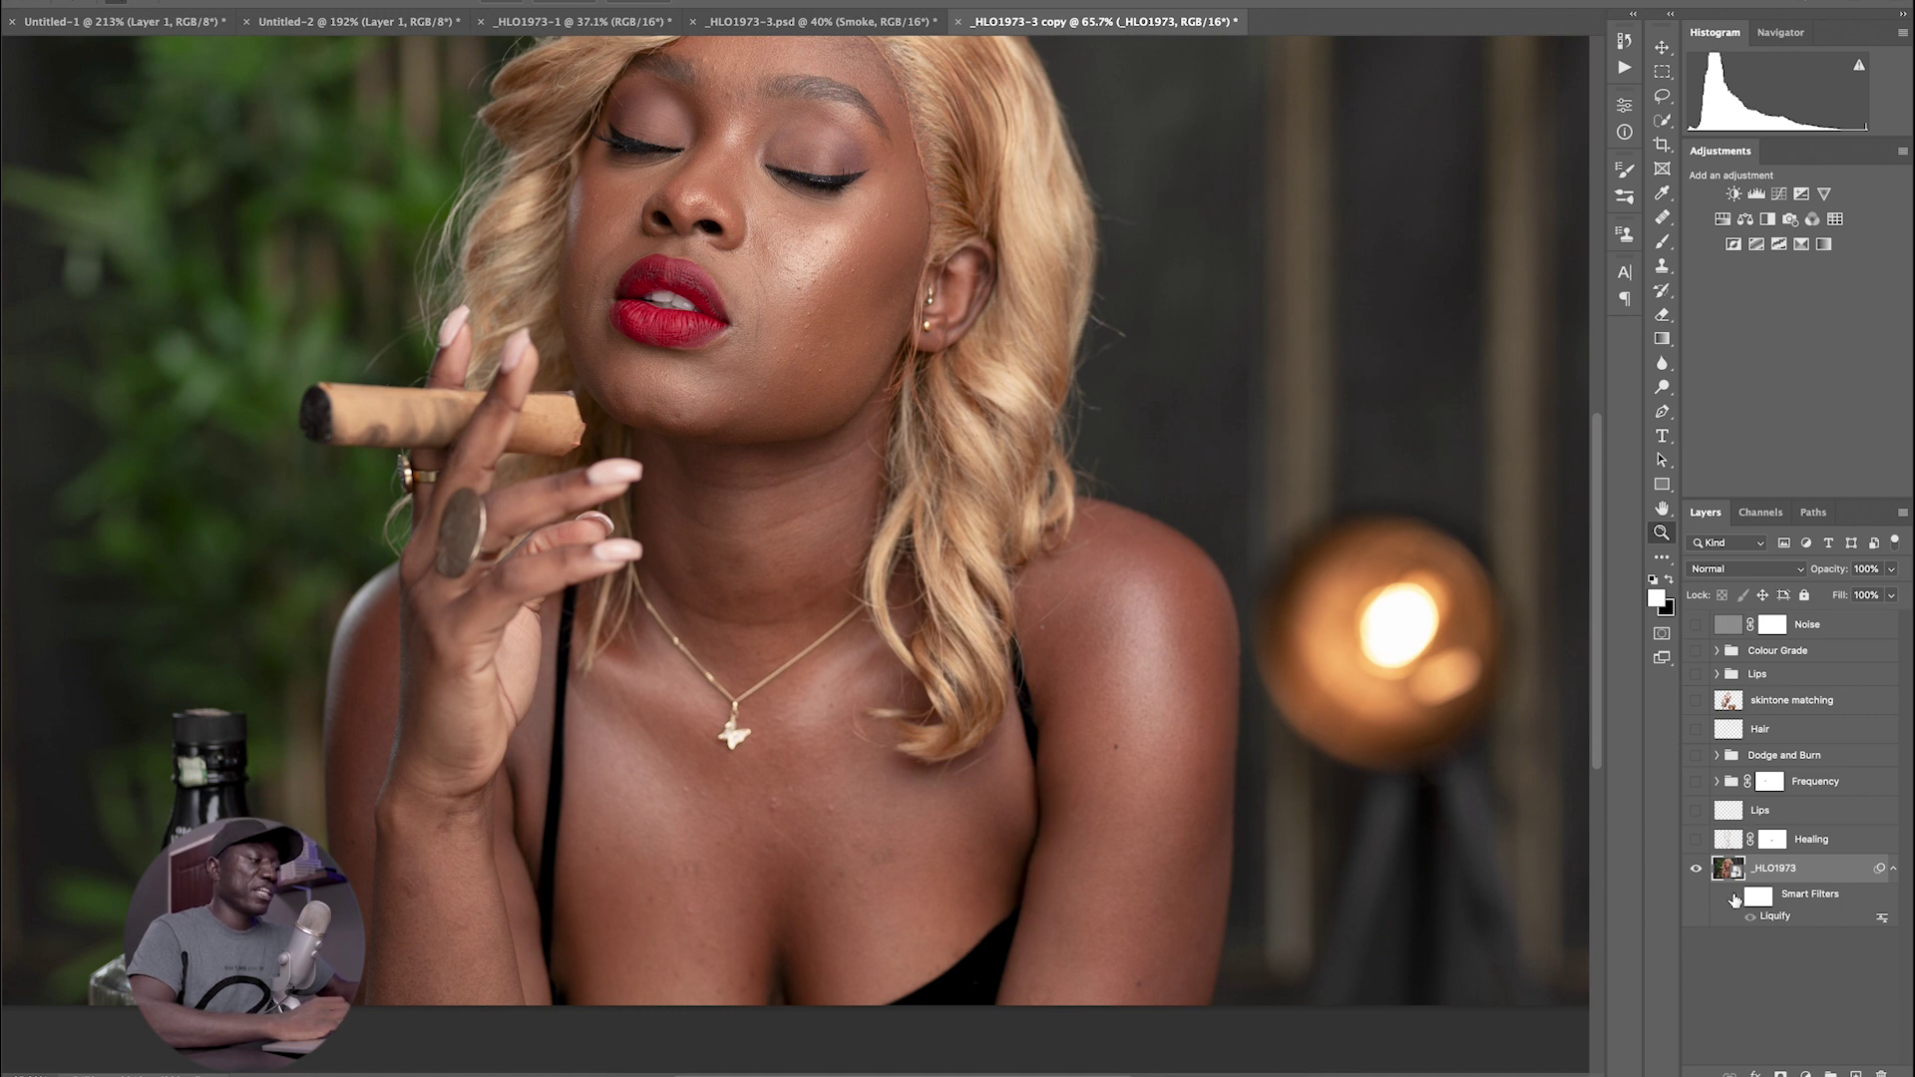
{"action": "left_click", "coordinate": [1734, 898]}
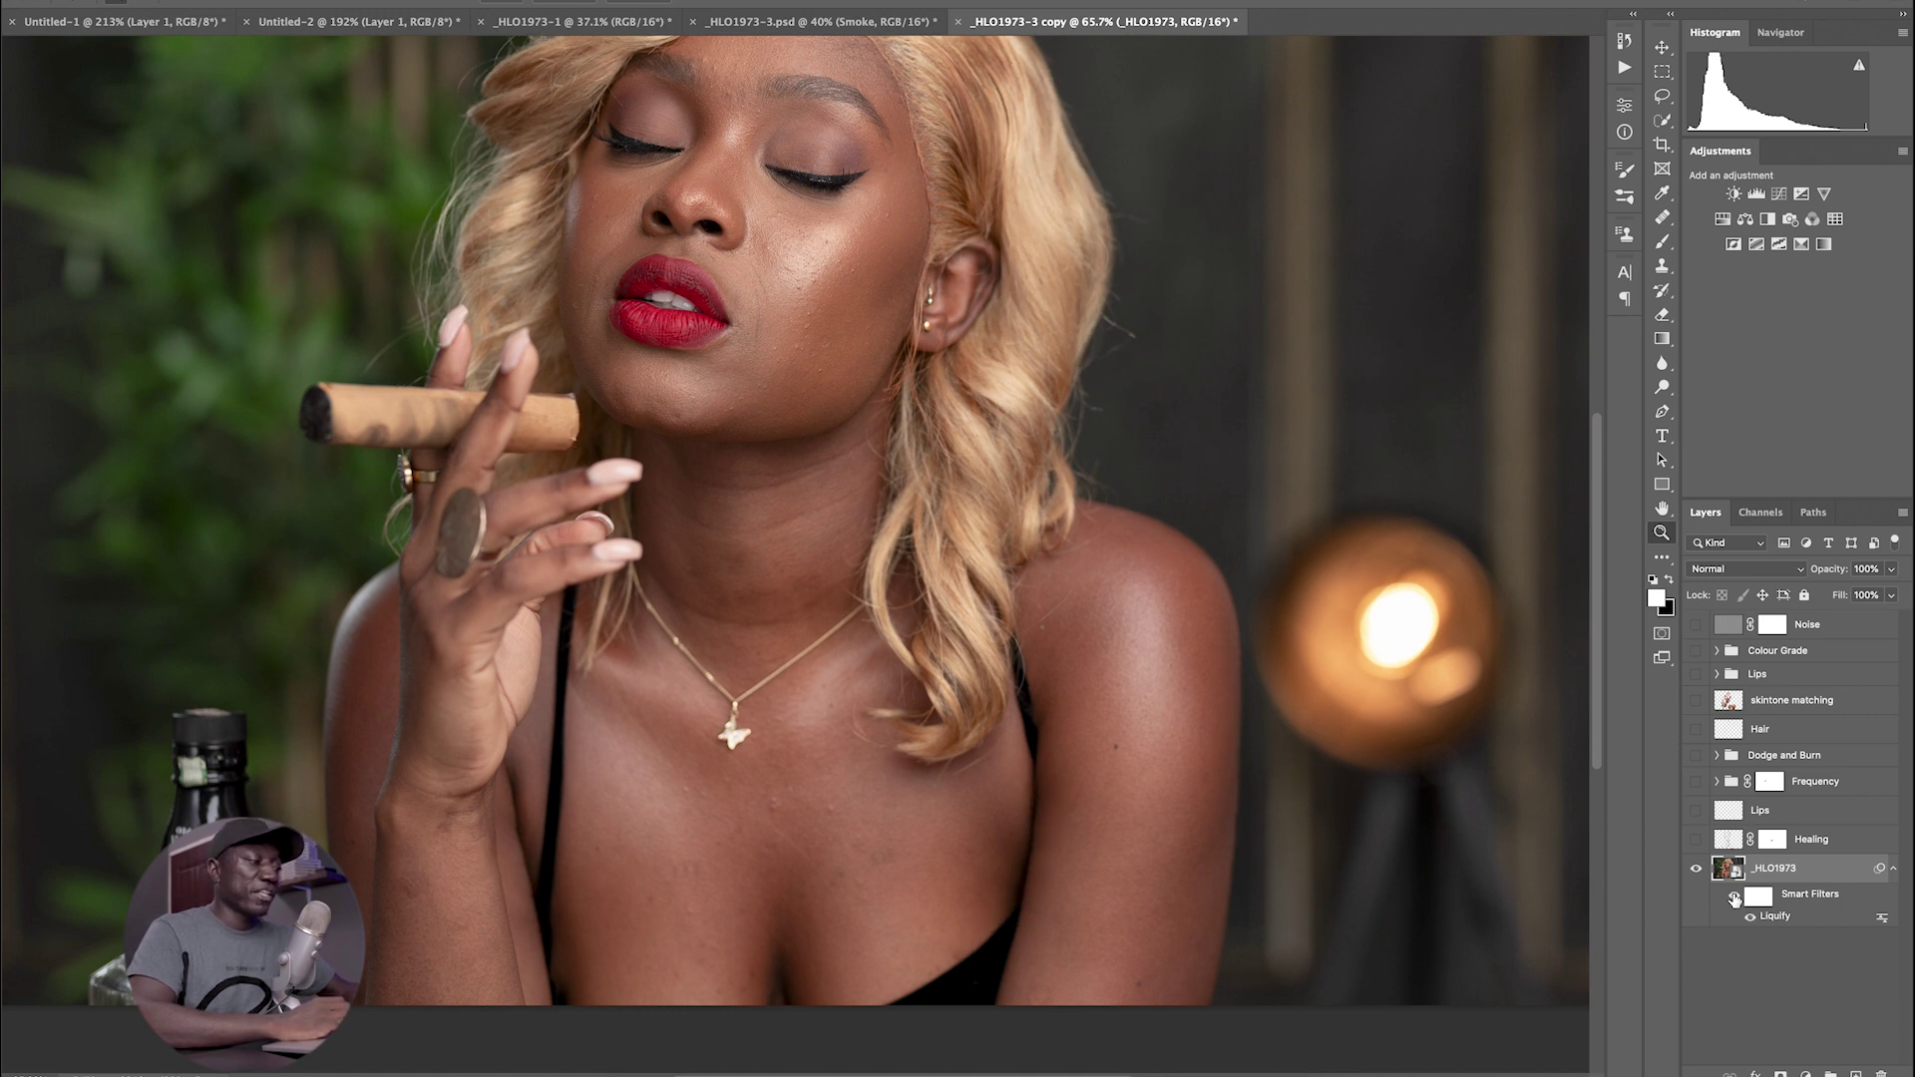
{"action": "left_click", "coordinate": [1734, 897]}
{"action": "left_click", "coordinate": [1734, 897]}
{"action": "left_click", "coordinate": [1143, 714], "text": "alt"}
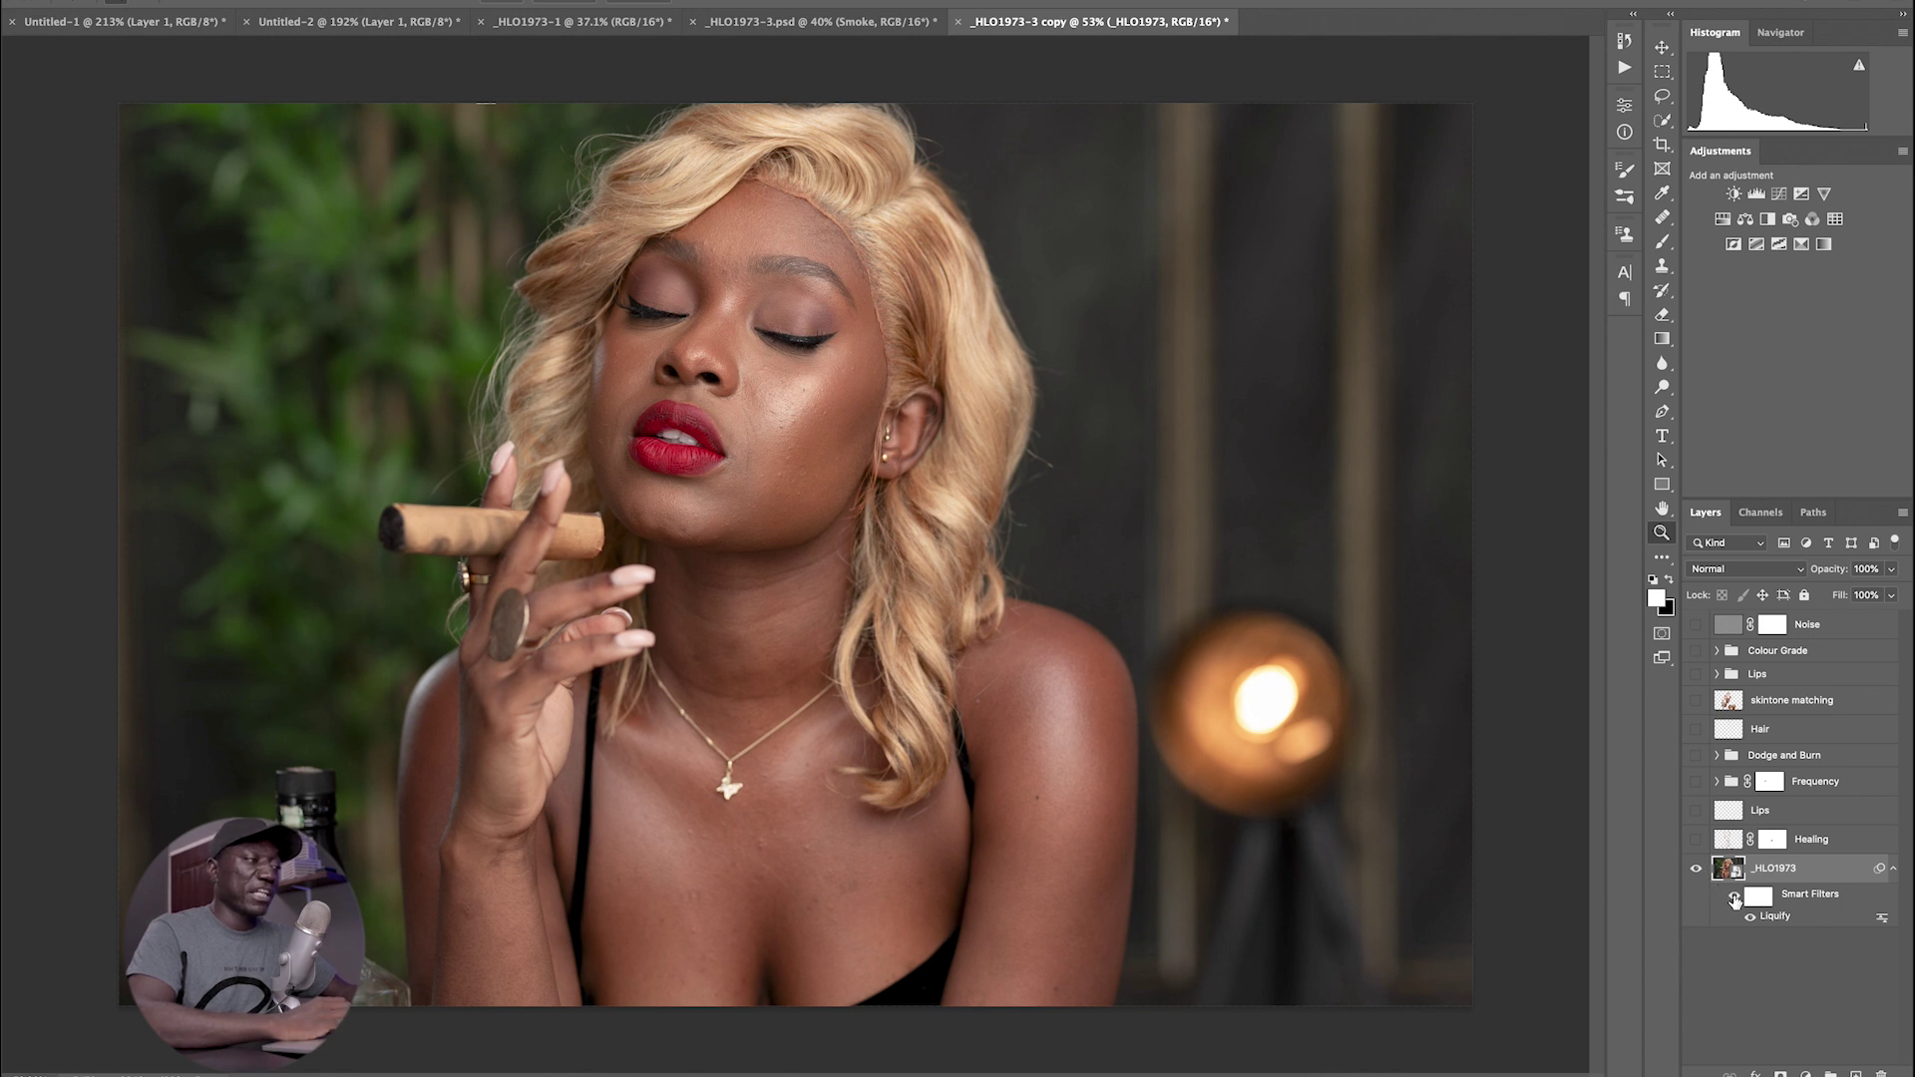
{"action": "left_click", "coordinate": [1735, 901]}
{"action": "left_click", "coordinate": [1736, 900]}
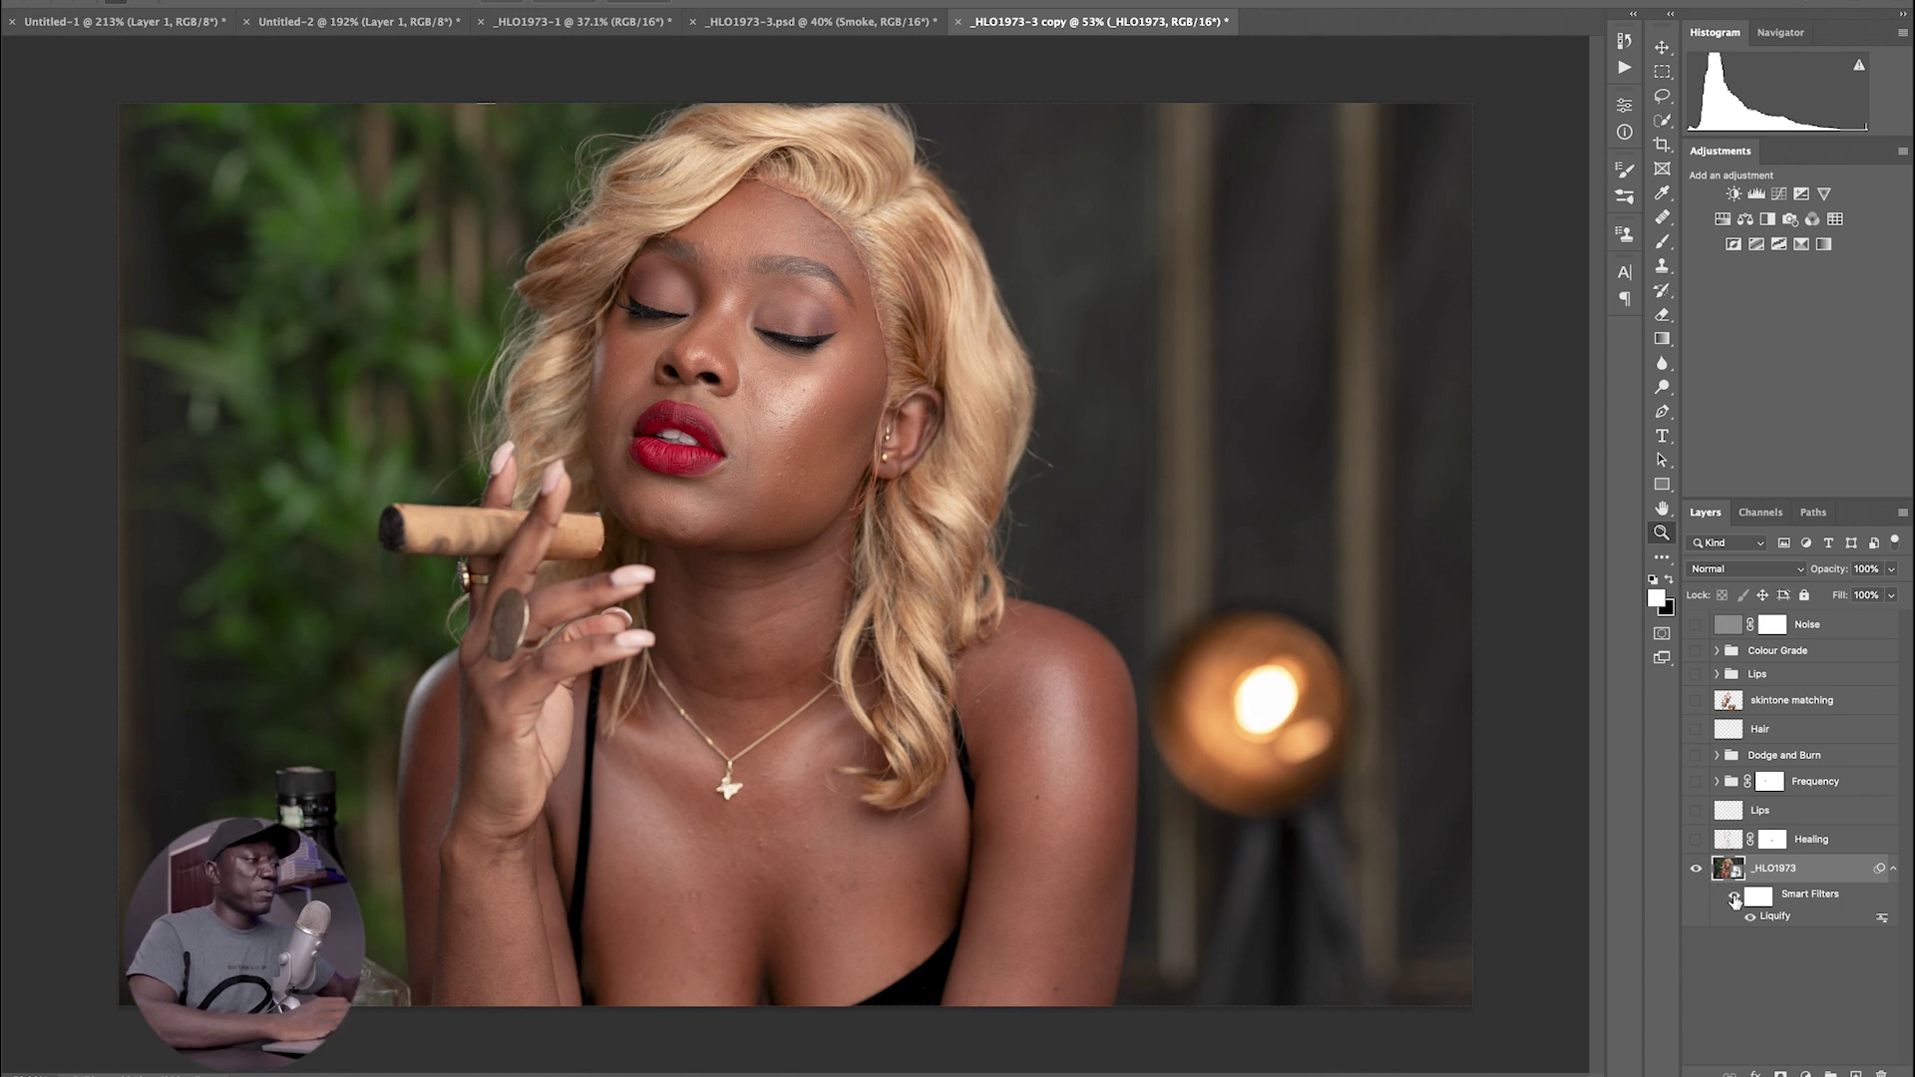
{"action": "left_click", "coordinate": [1735, 901]}
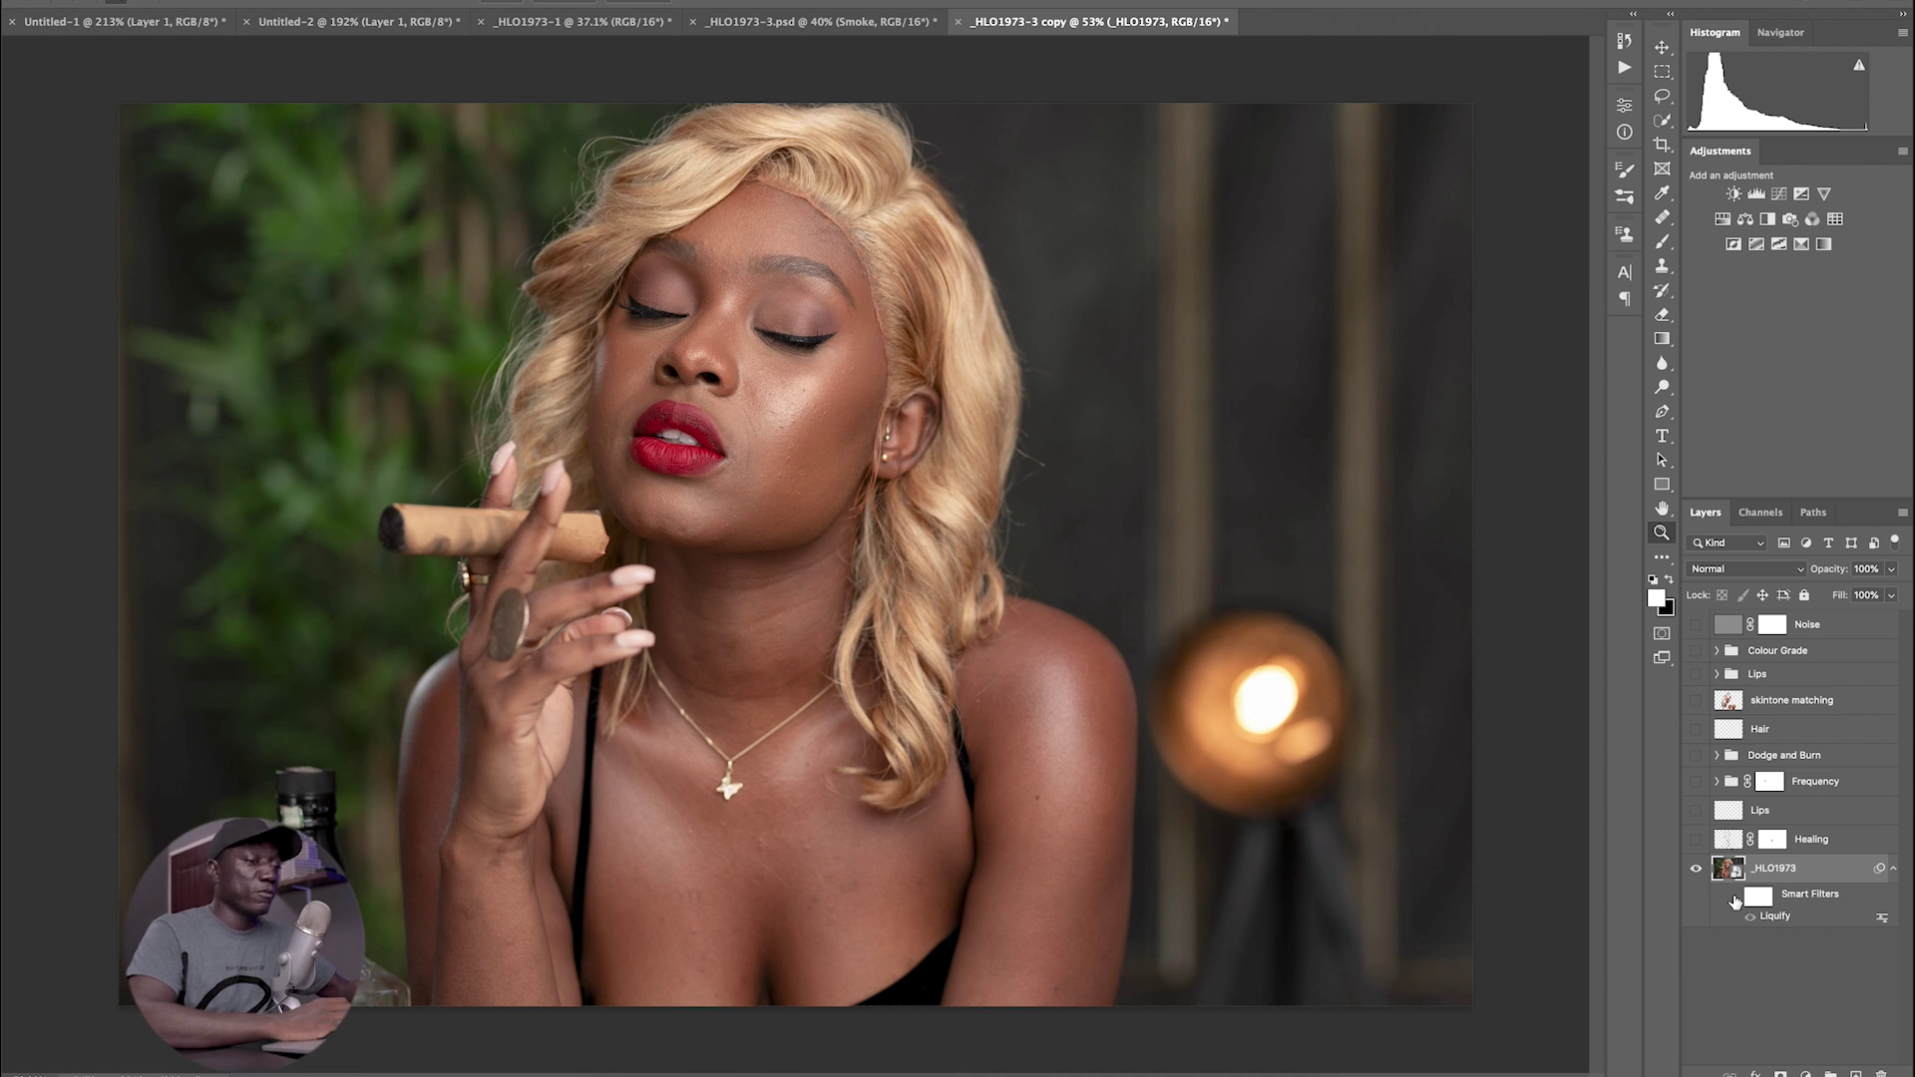
- Show the Healing layer and compare the facial skin with and without it
{"action": "left_click", "coordinate": [1696, 838]}
{"action": "left_click_drag", "start_coordinate": [754, 264], "coordinate": [827, 282]}
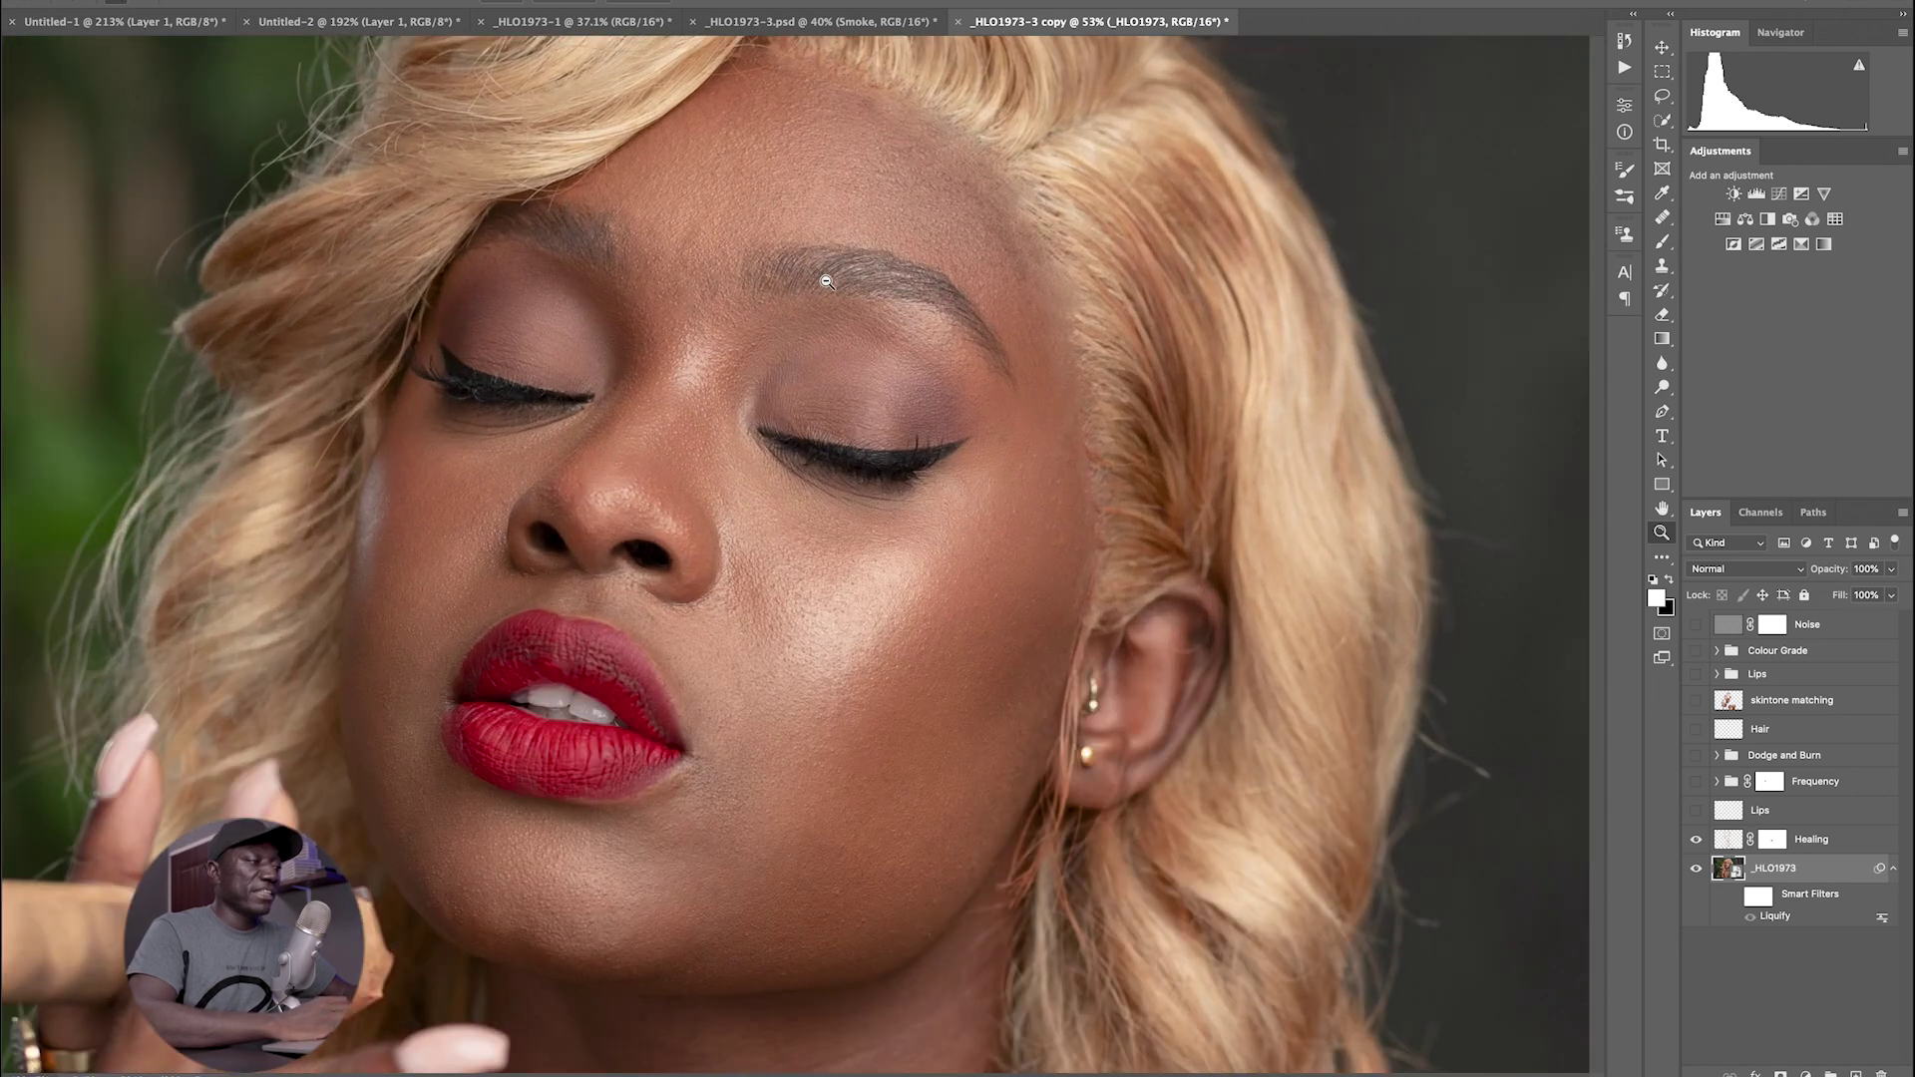
{"action": "left_click", "coordinate": [1697, 840]}
{"action": "left_click", "coordinate": [1696, 840]}
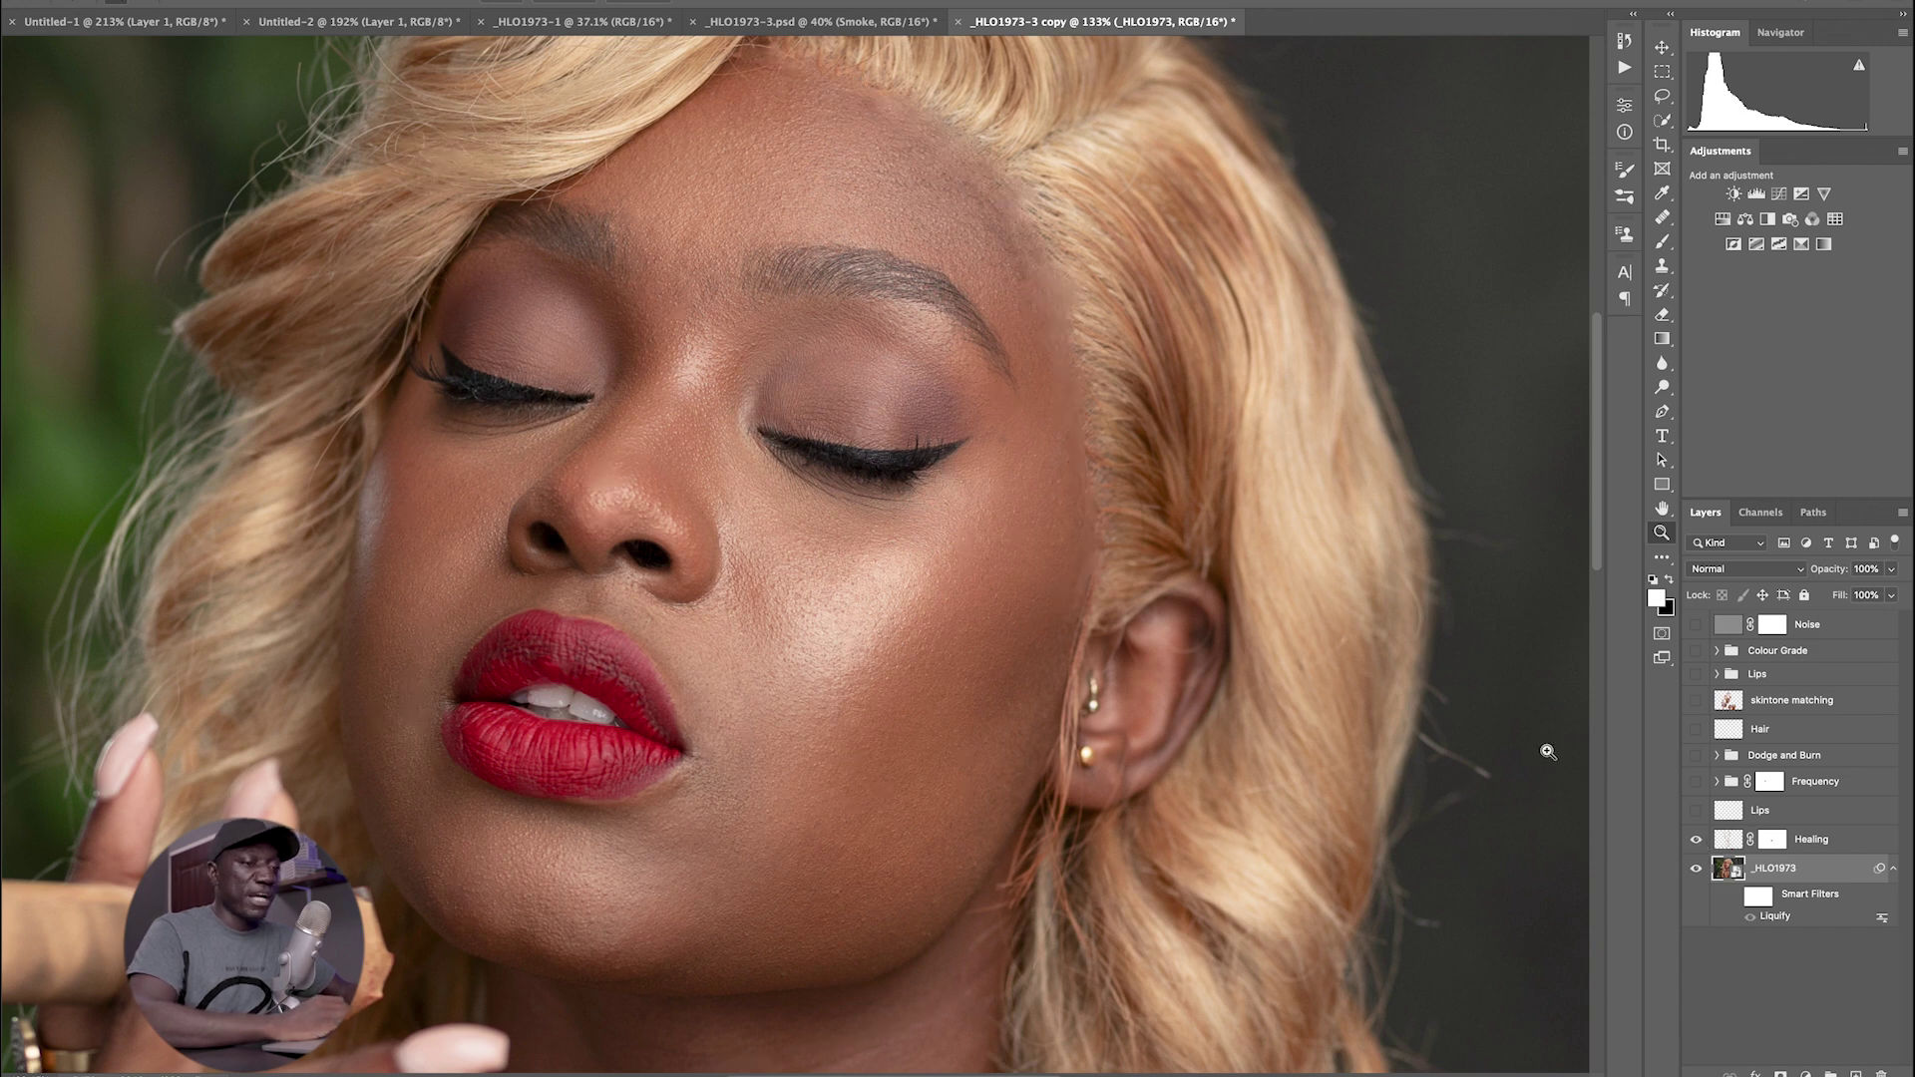
{"action": "left_click", "coordinate": [1695, 840]}
{"action": "left_click", "coordinate": [1695, 841]}
- Examine the neck, chest and shoulder skin with and without the Healing layer
{"action": "scroll", "coordinate": [1266, 634], "scroll_direction": "down", "scroll_amount": 10}
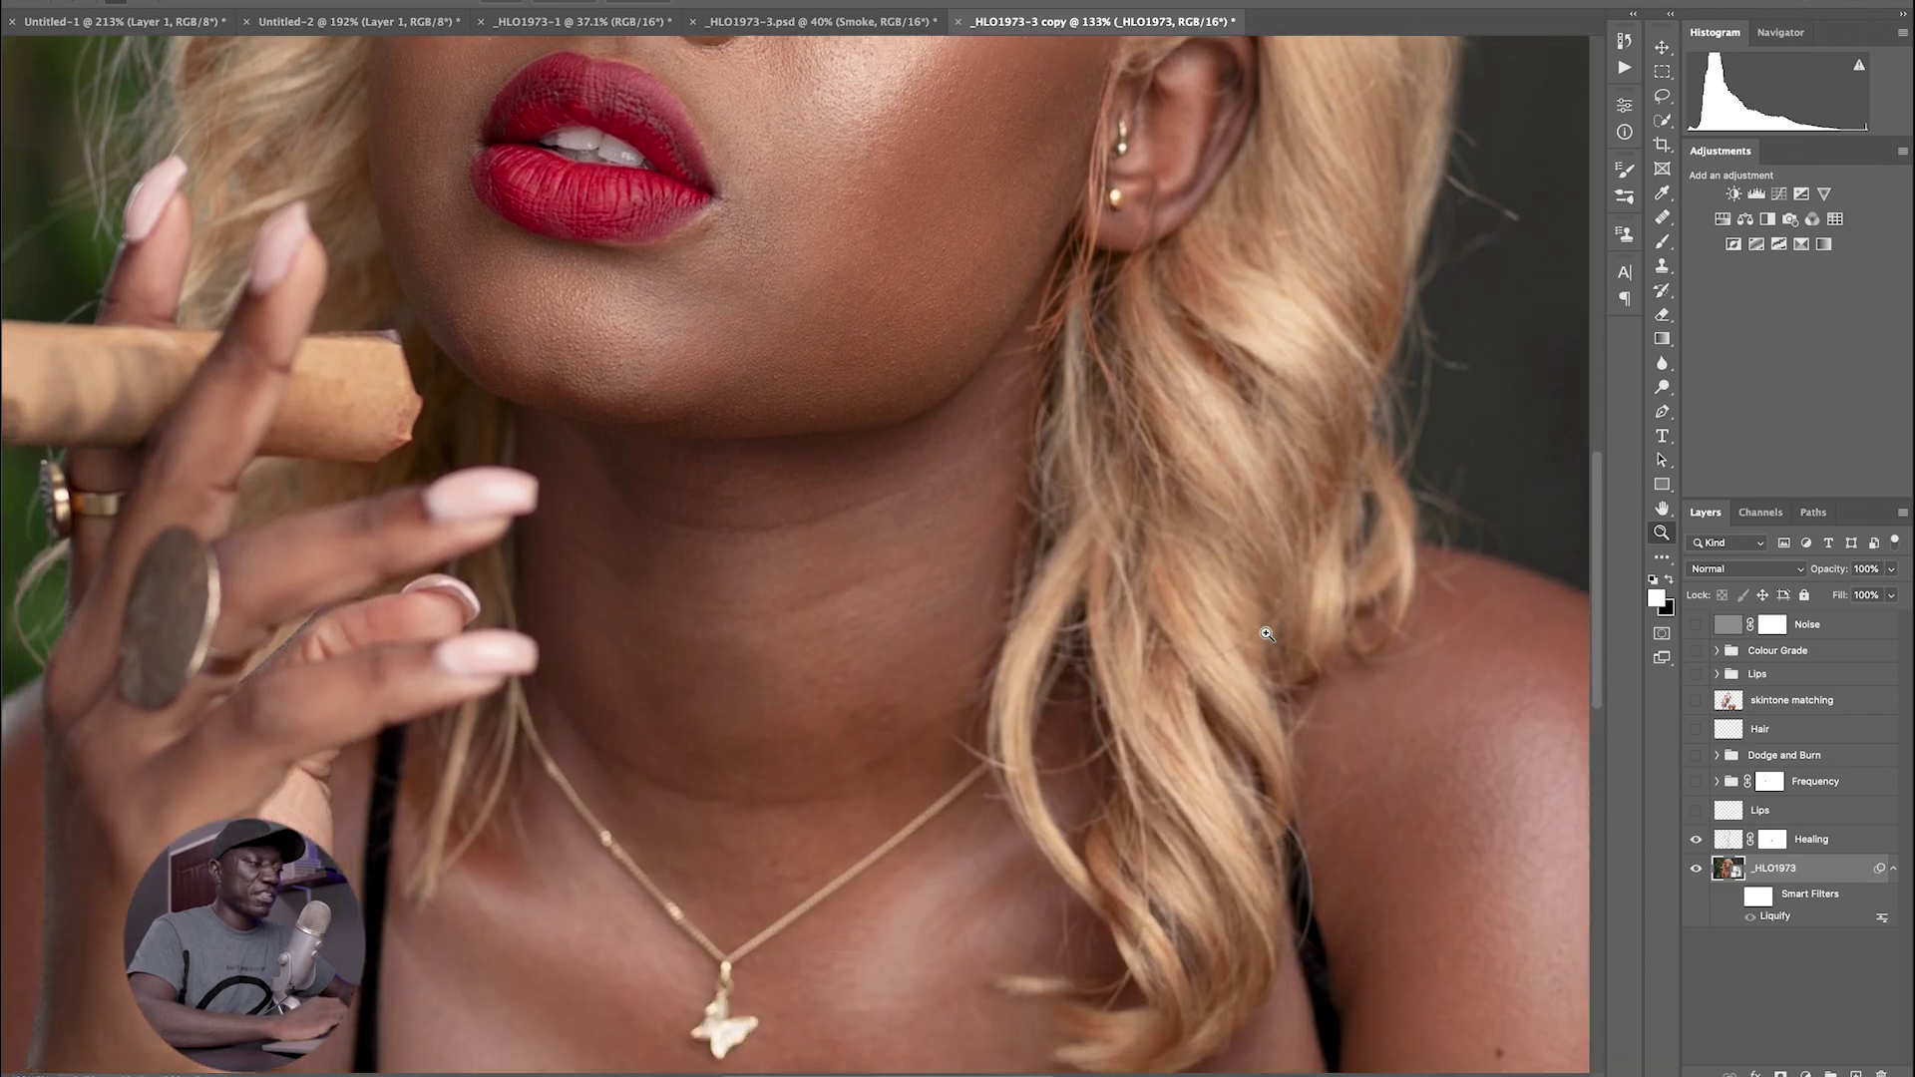
{"action": "scroll", "coordinate": [1266, 634], "scroll_direction": "down", "scroll_amount": 15}
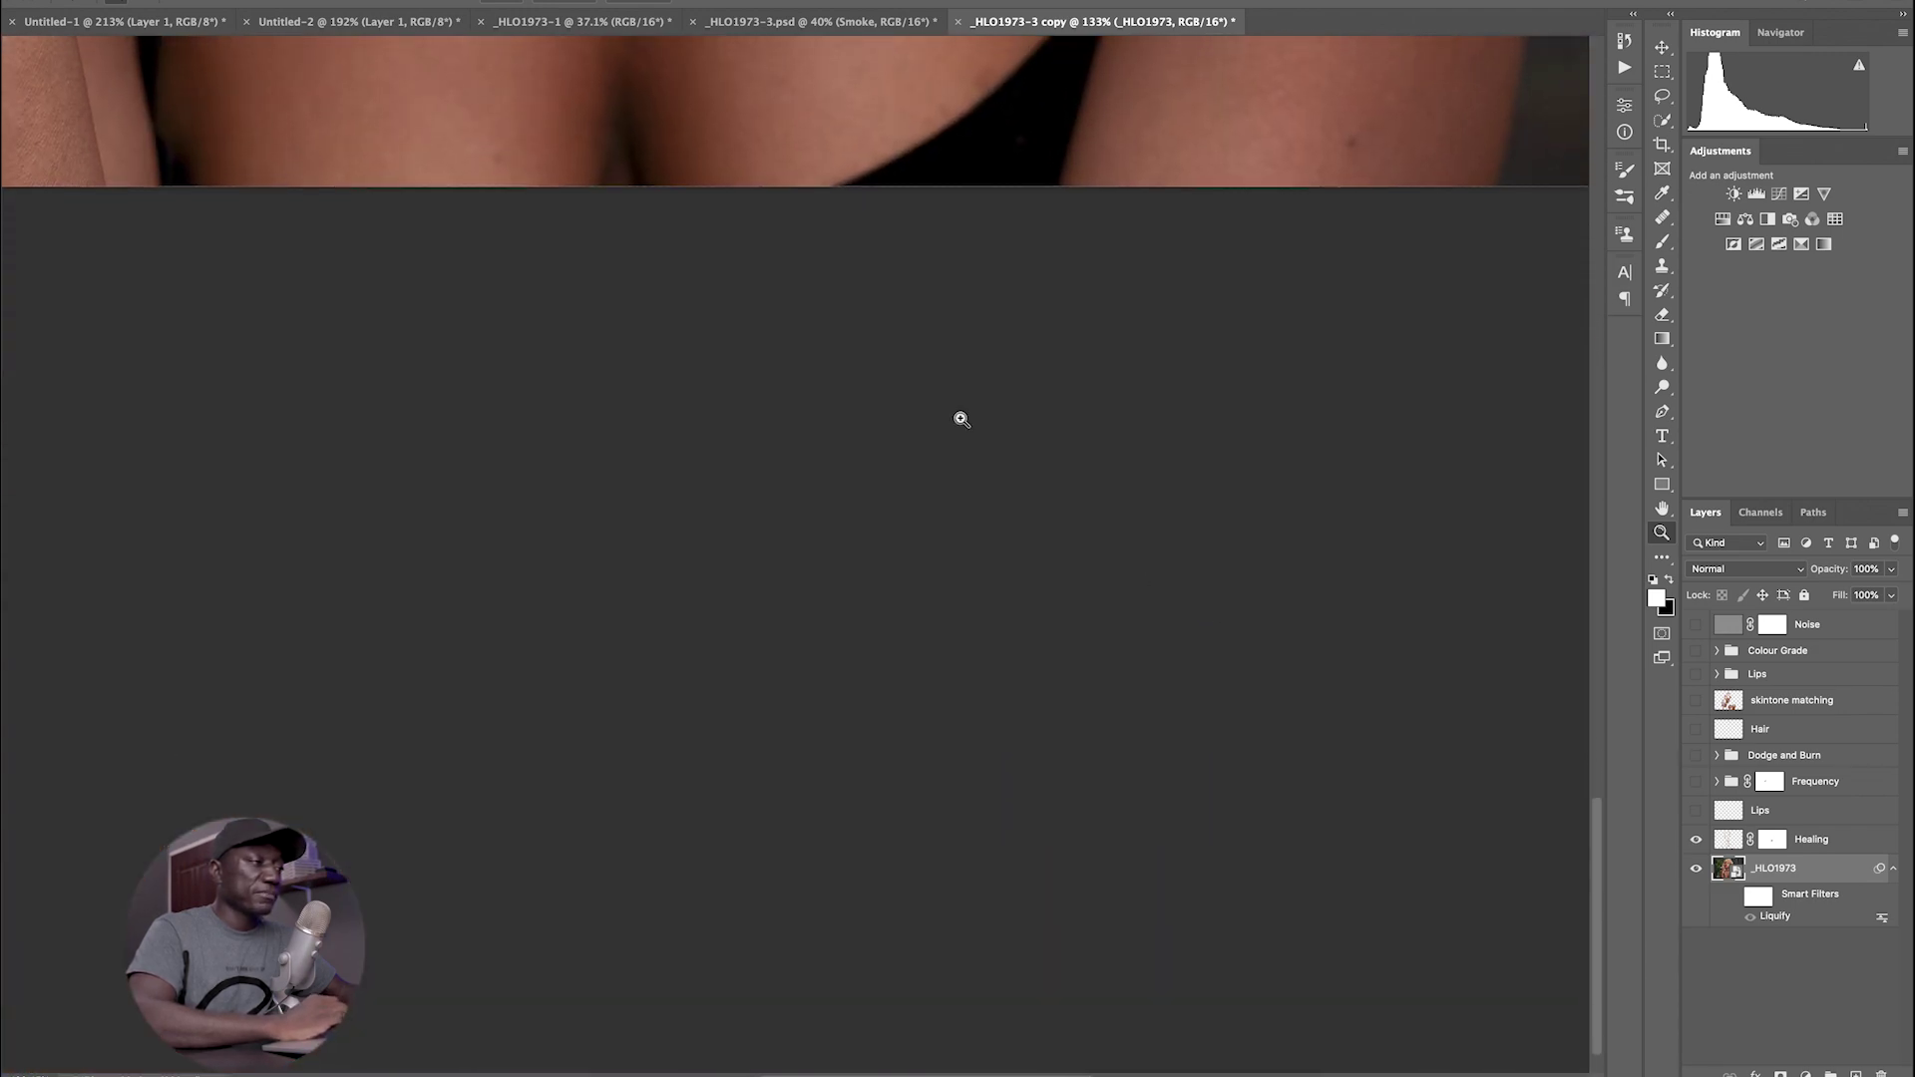
{"action": "scroll", "coordinate": [962, 418], "scroll_direction": "up", "scroll_amount": 10}
{"action": "left_click_drag", "start_coordinate": [988, 312], "coordinate": [949, 325]}
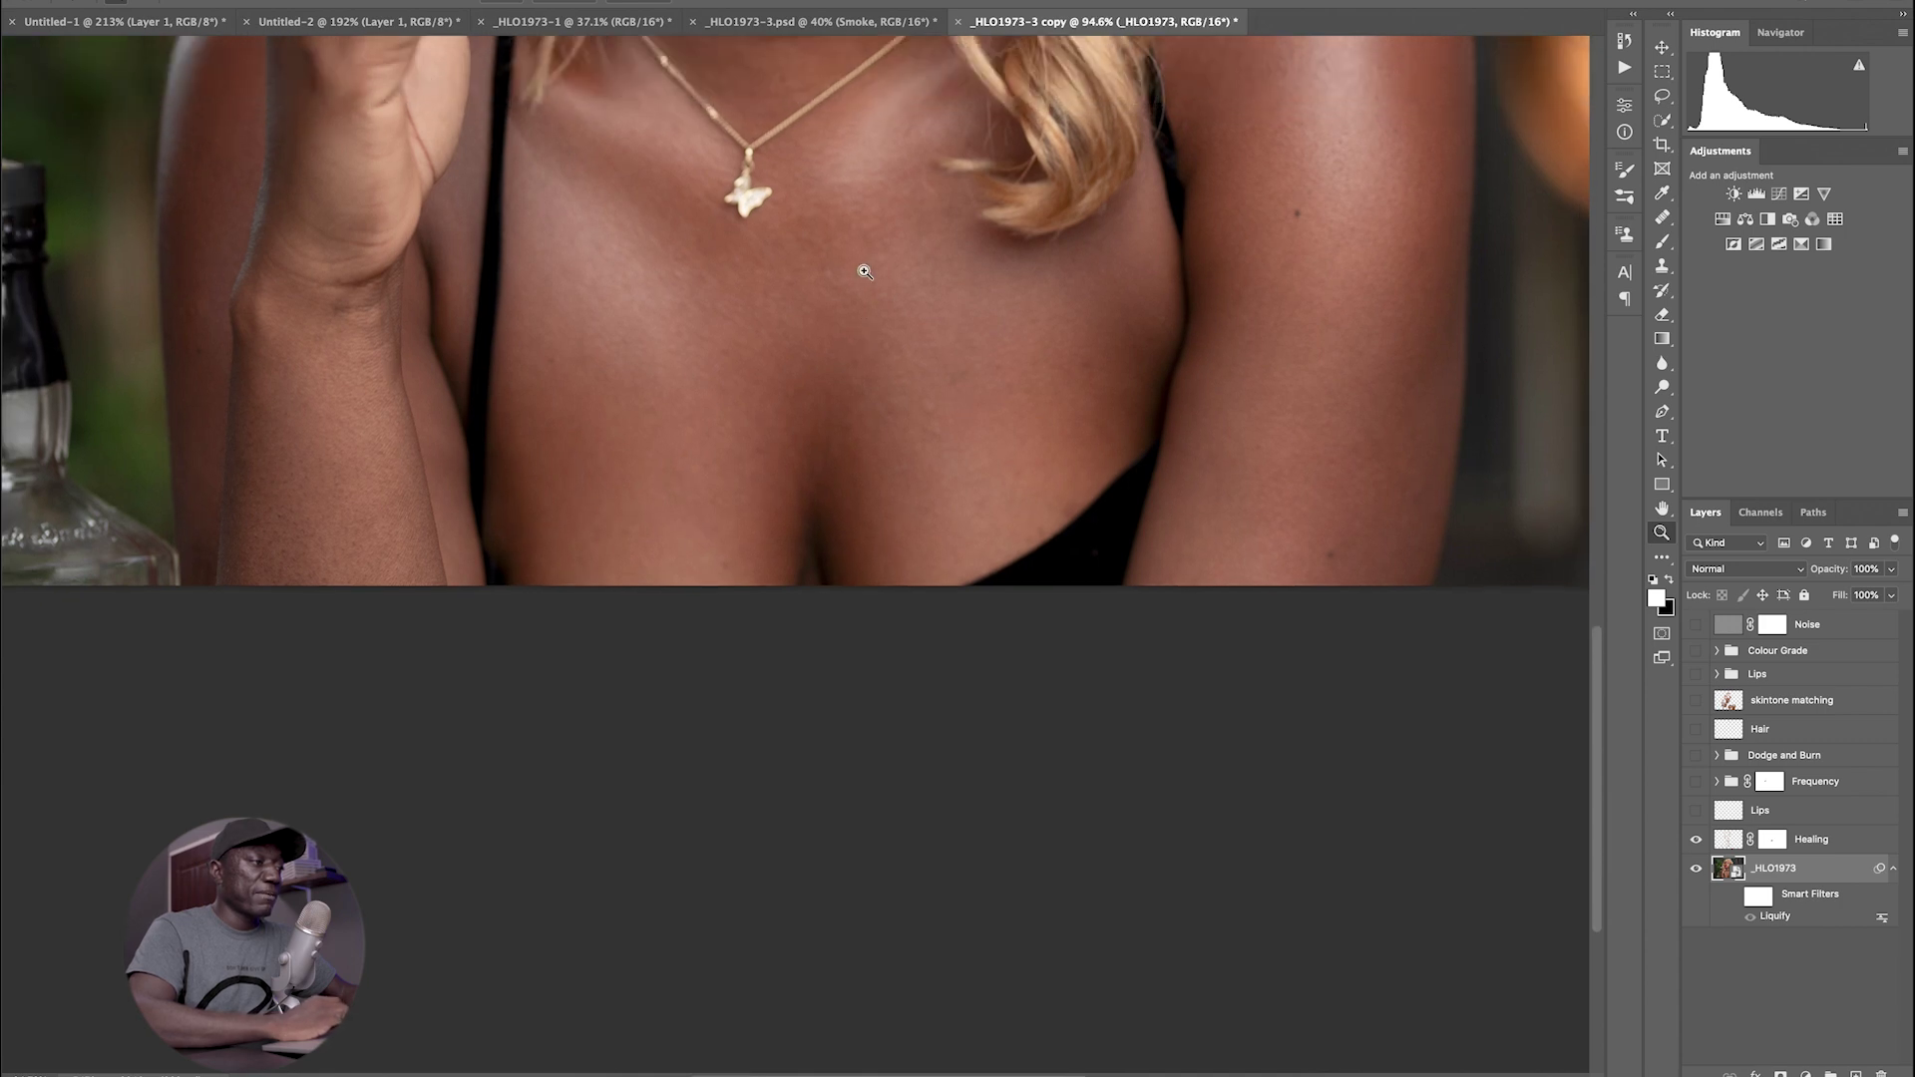
{"action": "scroll", "coordinate": [864, 271], "scroll_direction": "up", "scroll_amount": 5}
{"action": "left_click", "coordinate": [1697, 840]}
{"action": "left_click", "coordinate": [1696, 840]}
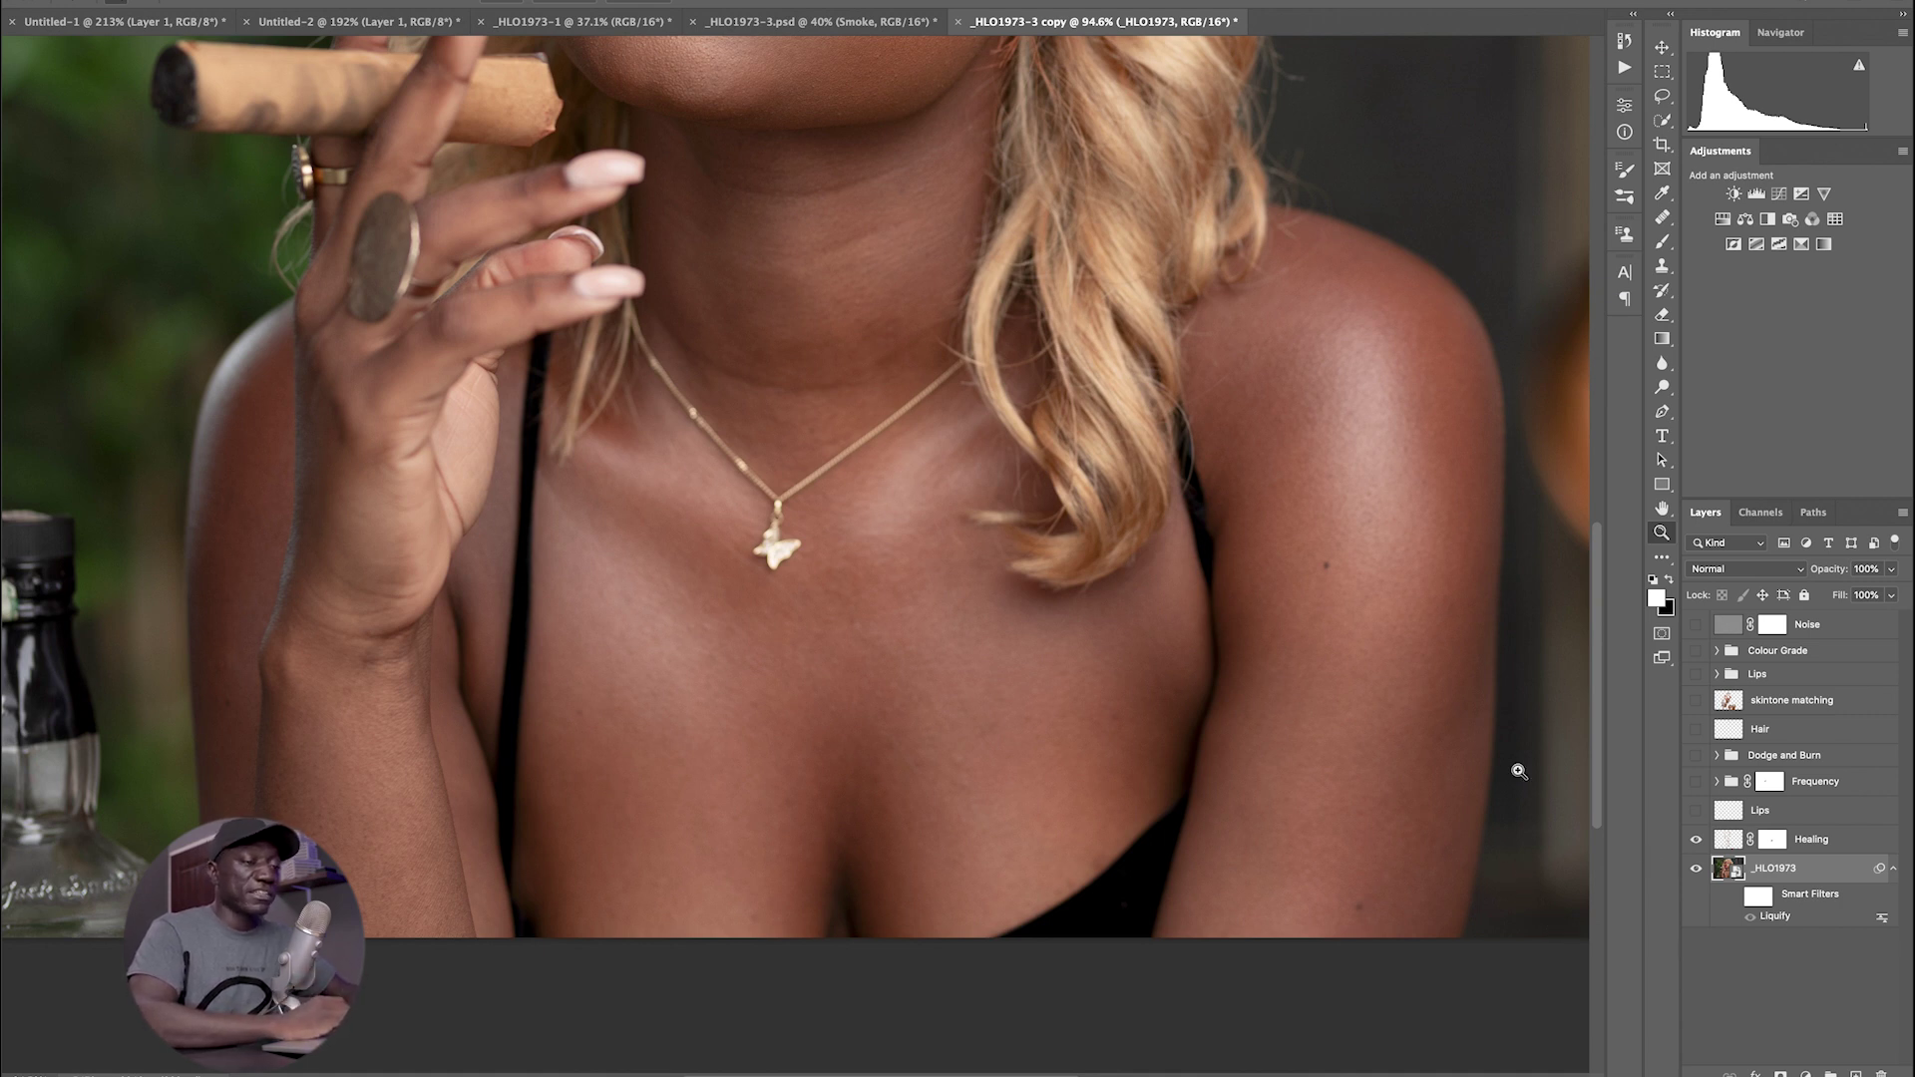
- Show the Lips layer directly above Healing and inspect the mouth up close
{"action": "left_click", "coordinate": [1696, 809]}
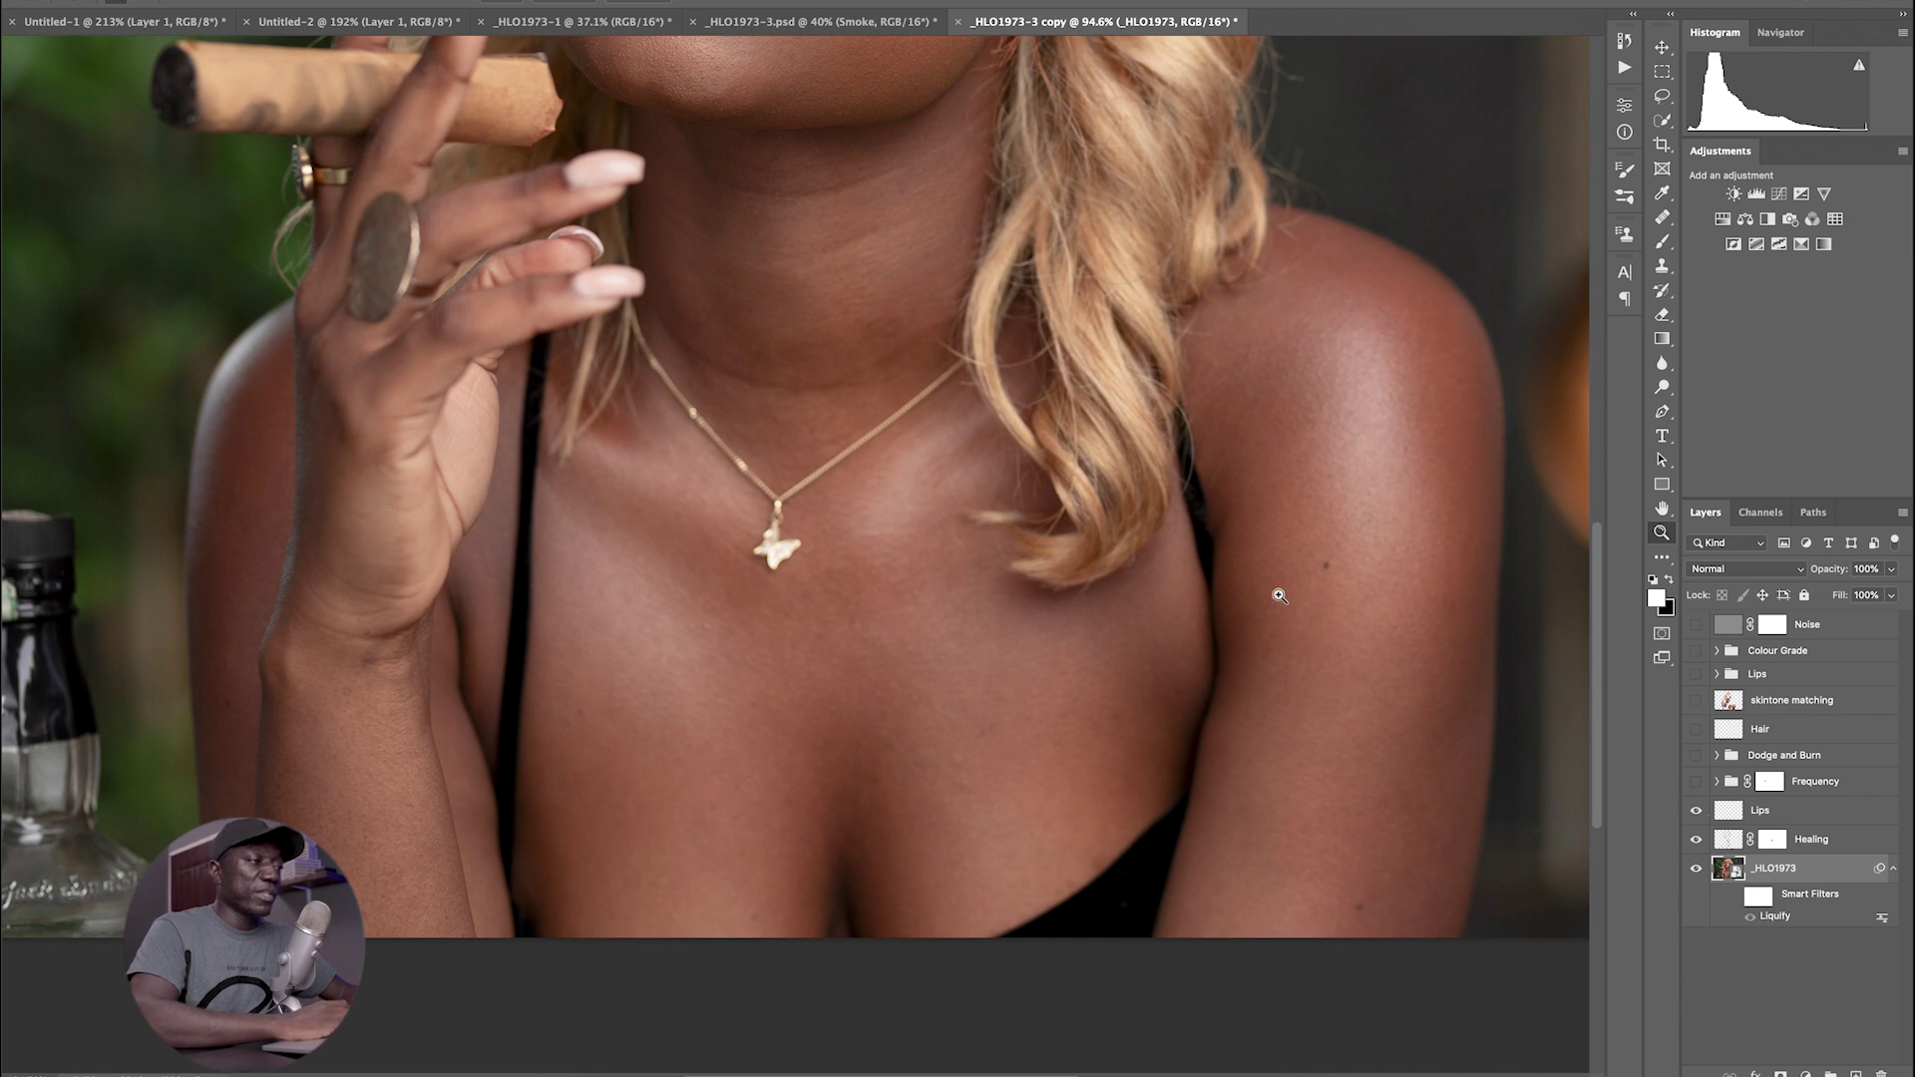
{"action": "scroll", "coordinate": [1007, 434], "scroll_direction": "up", "scroll_amount": 10}
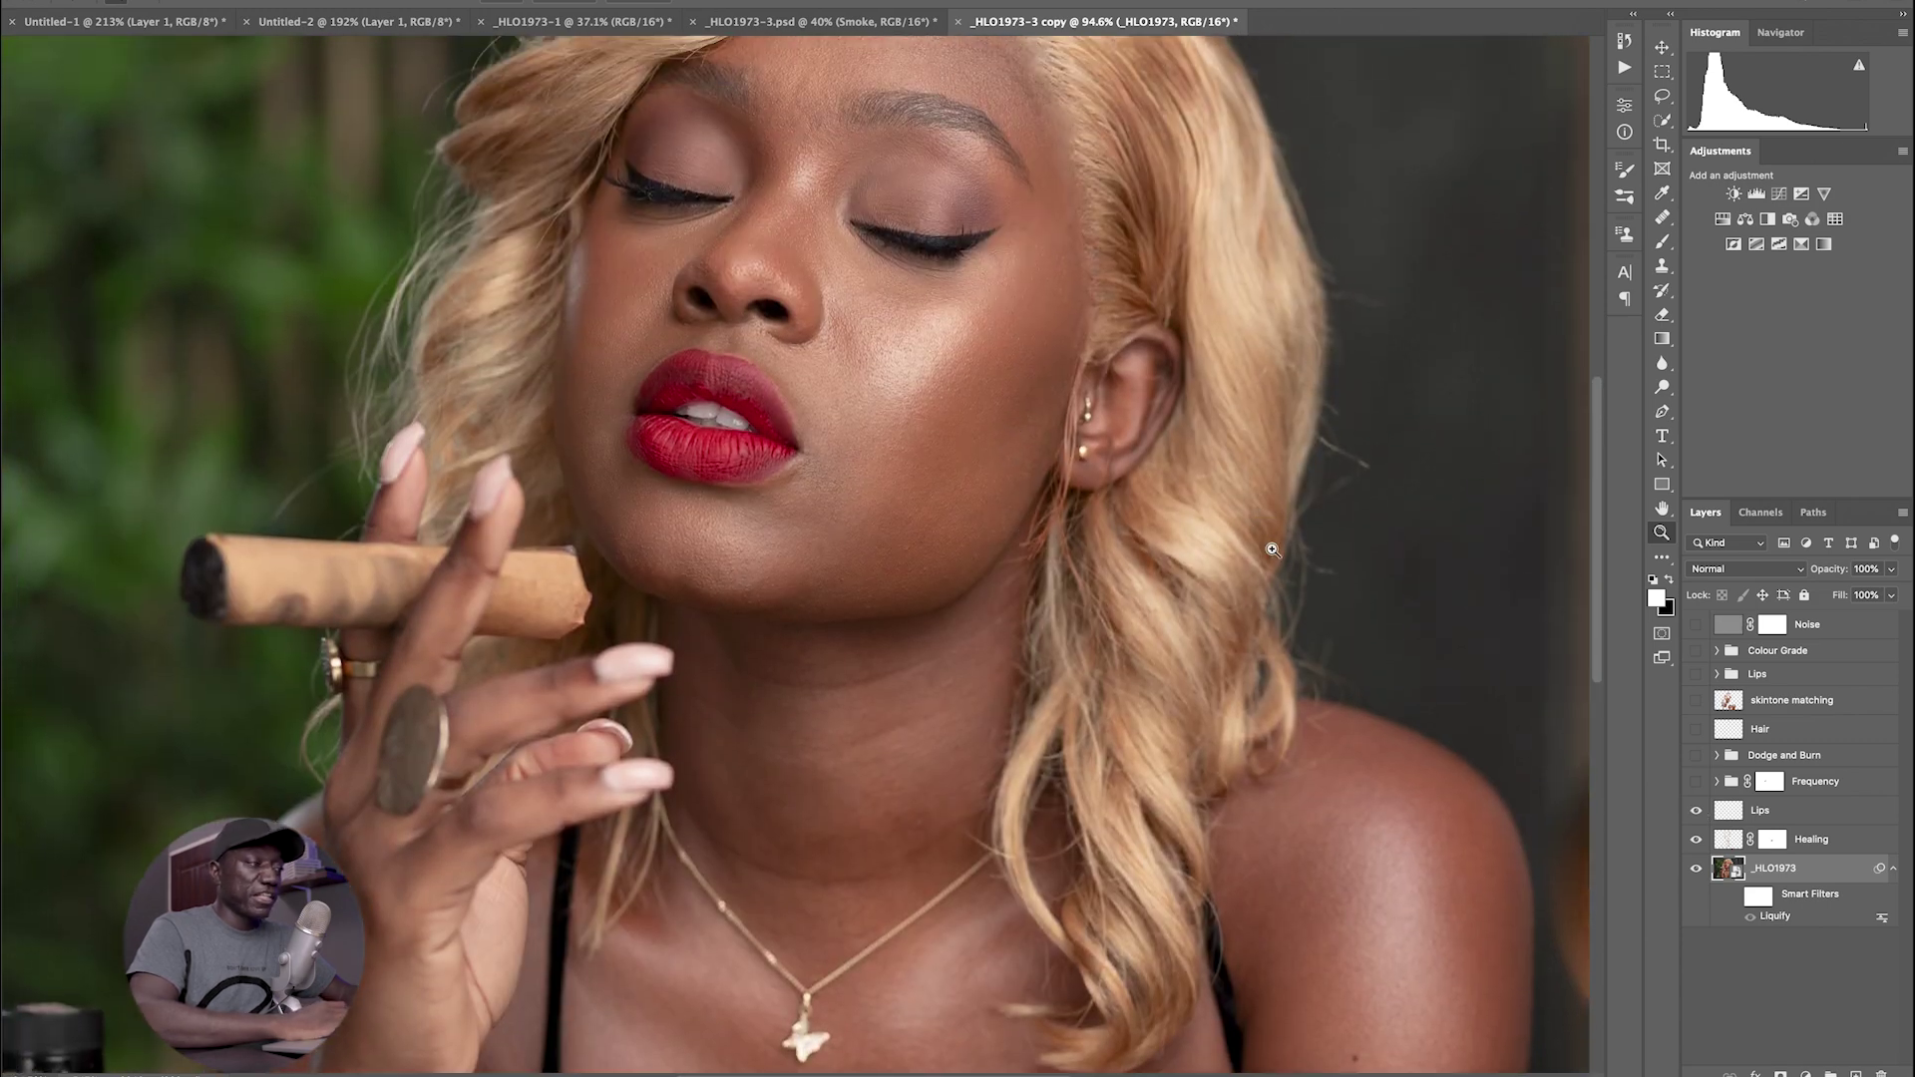
{"action": "left_click", "coordinate": [667, 337]}
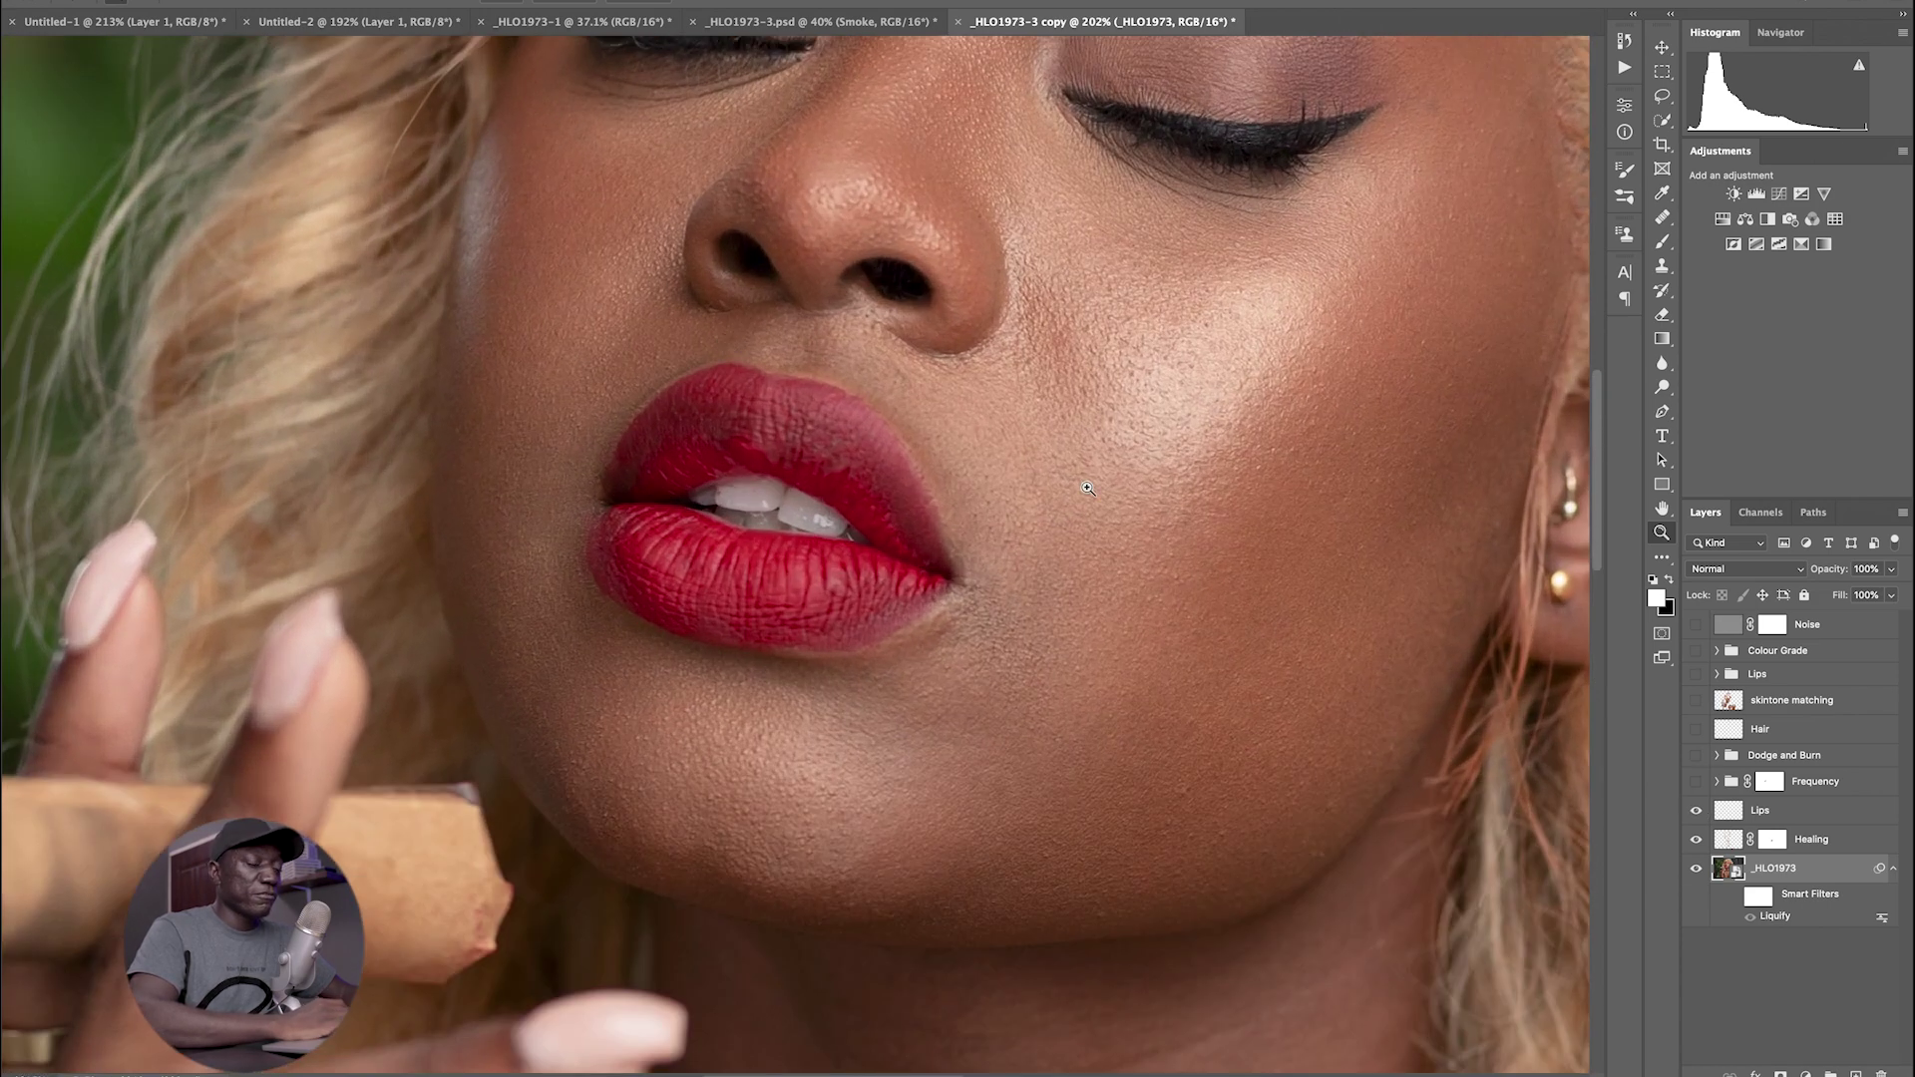
{"action": "left_click", "coordinate": [1697, 783]}
{"action": "left_click", "coordinate": [1696, 783]}
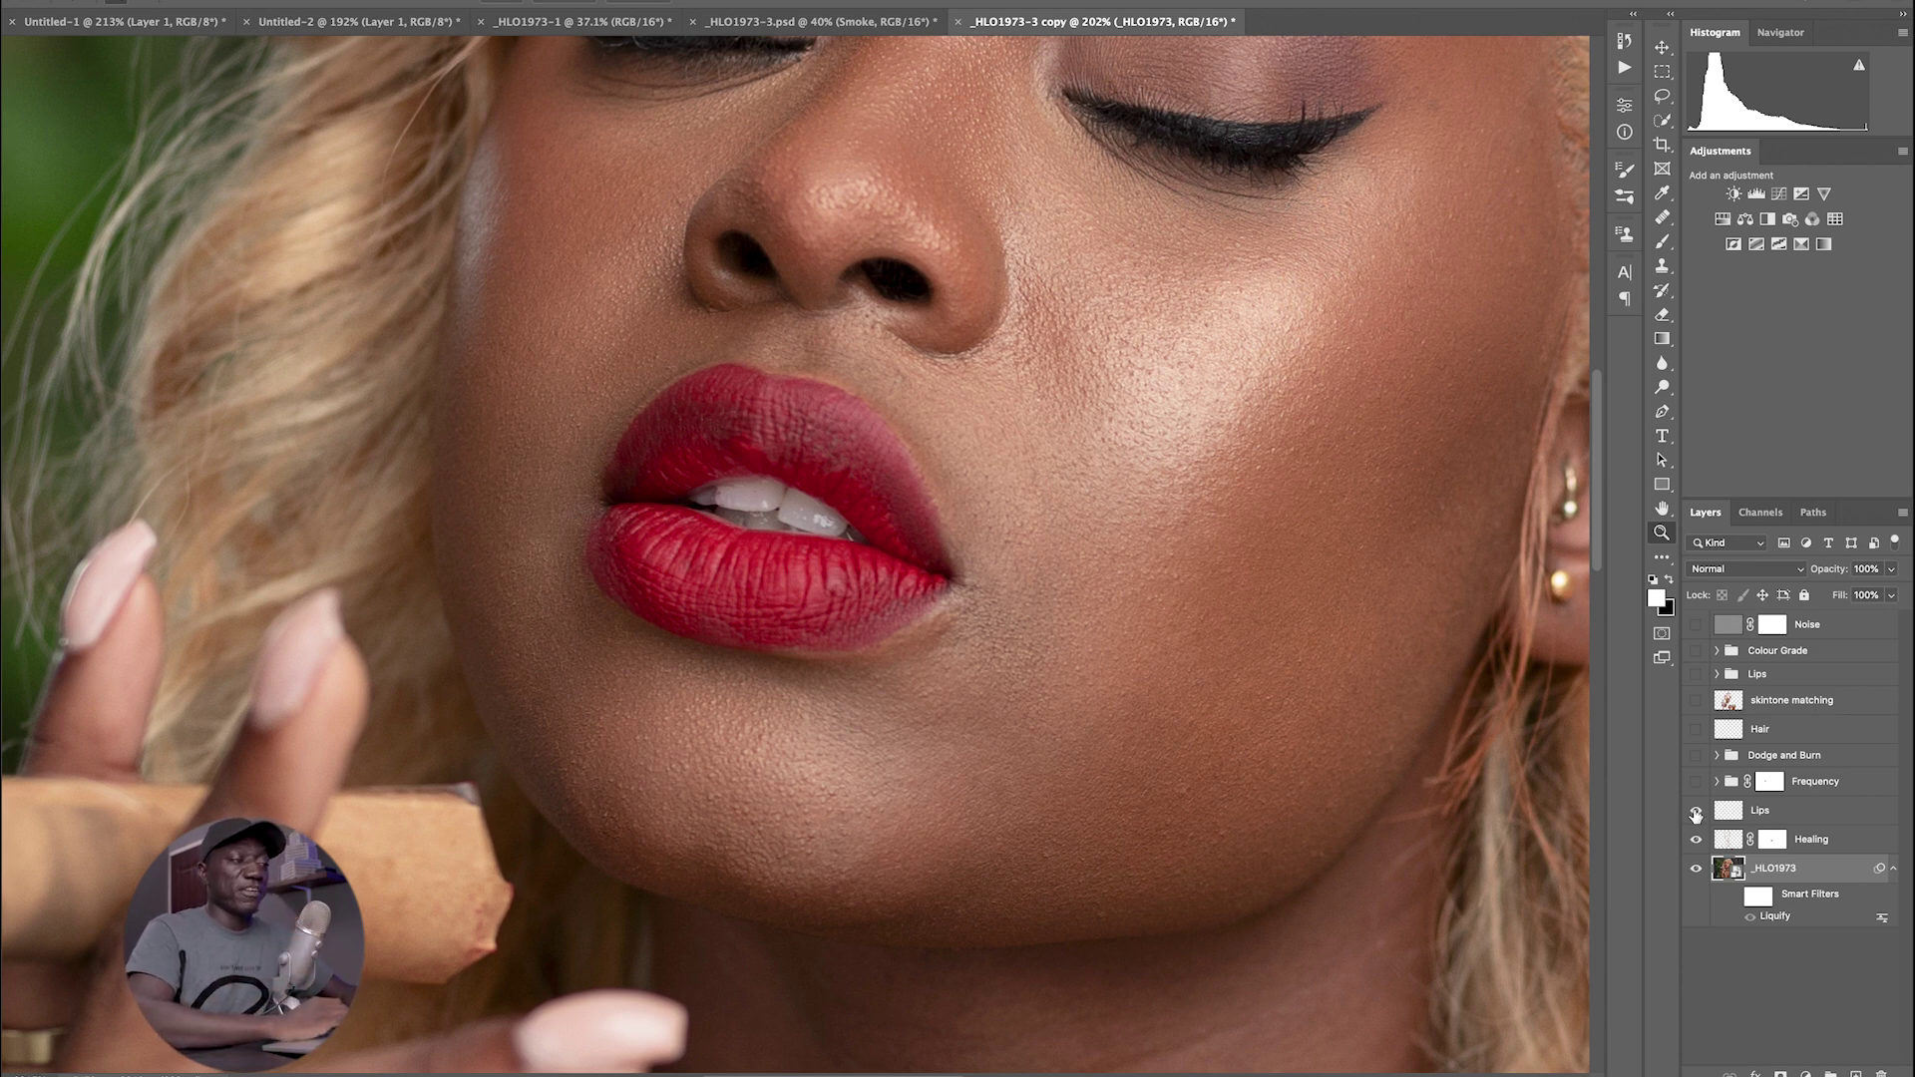
- Compare the mouth area with and without the lower Lips layer
{"action": "left_click", "coordinate": [1695, 811]}
{"action": "left_click", "coordinate": [1695, 812]}
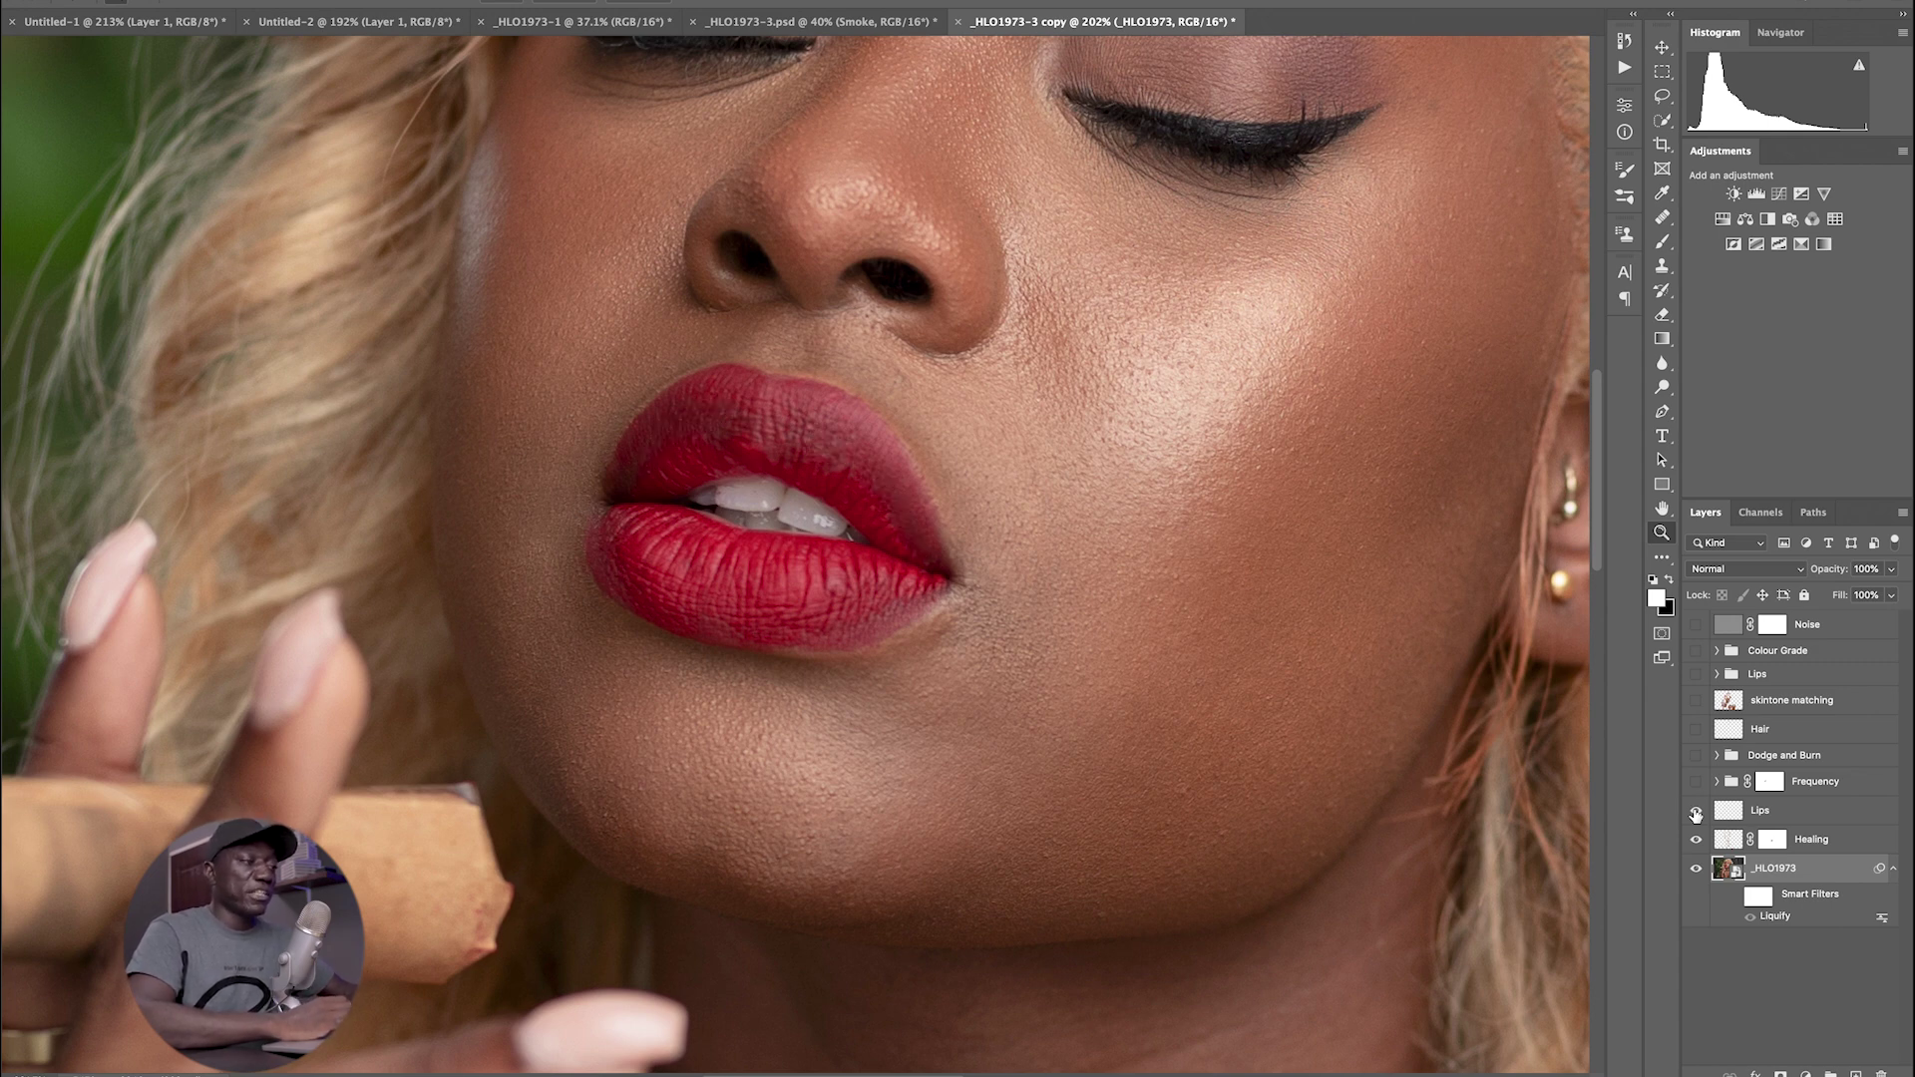
{"action": "left_click", "coordinate": [1695, 812]}
{"action": "left_click", "coordinate": [1695, 811]}
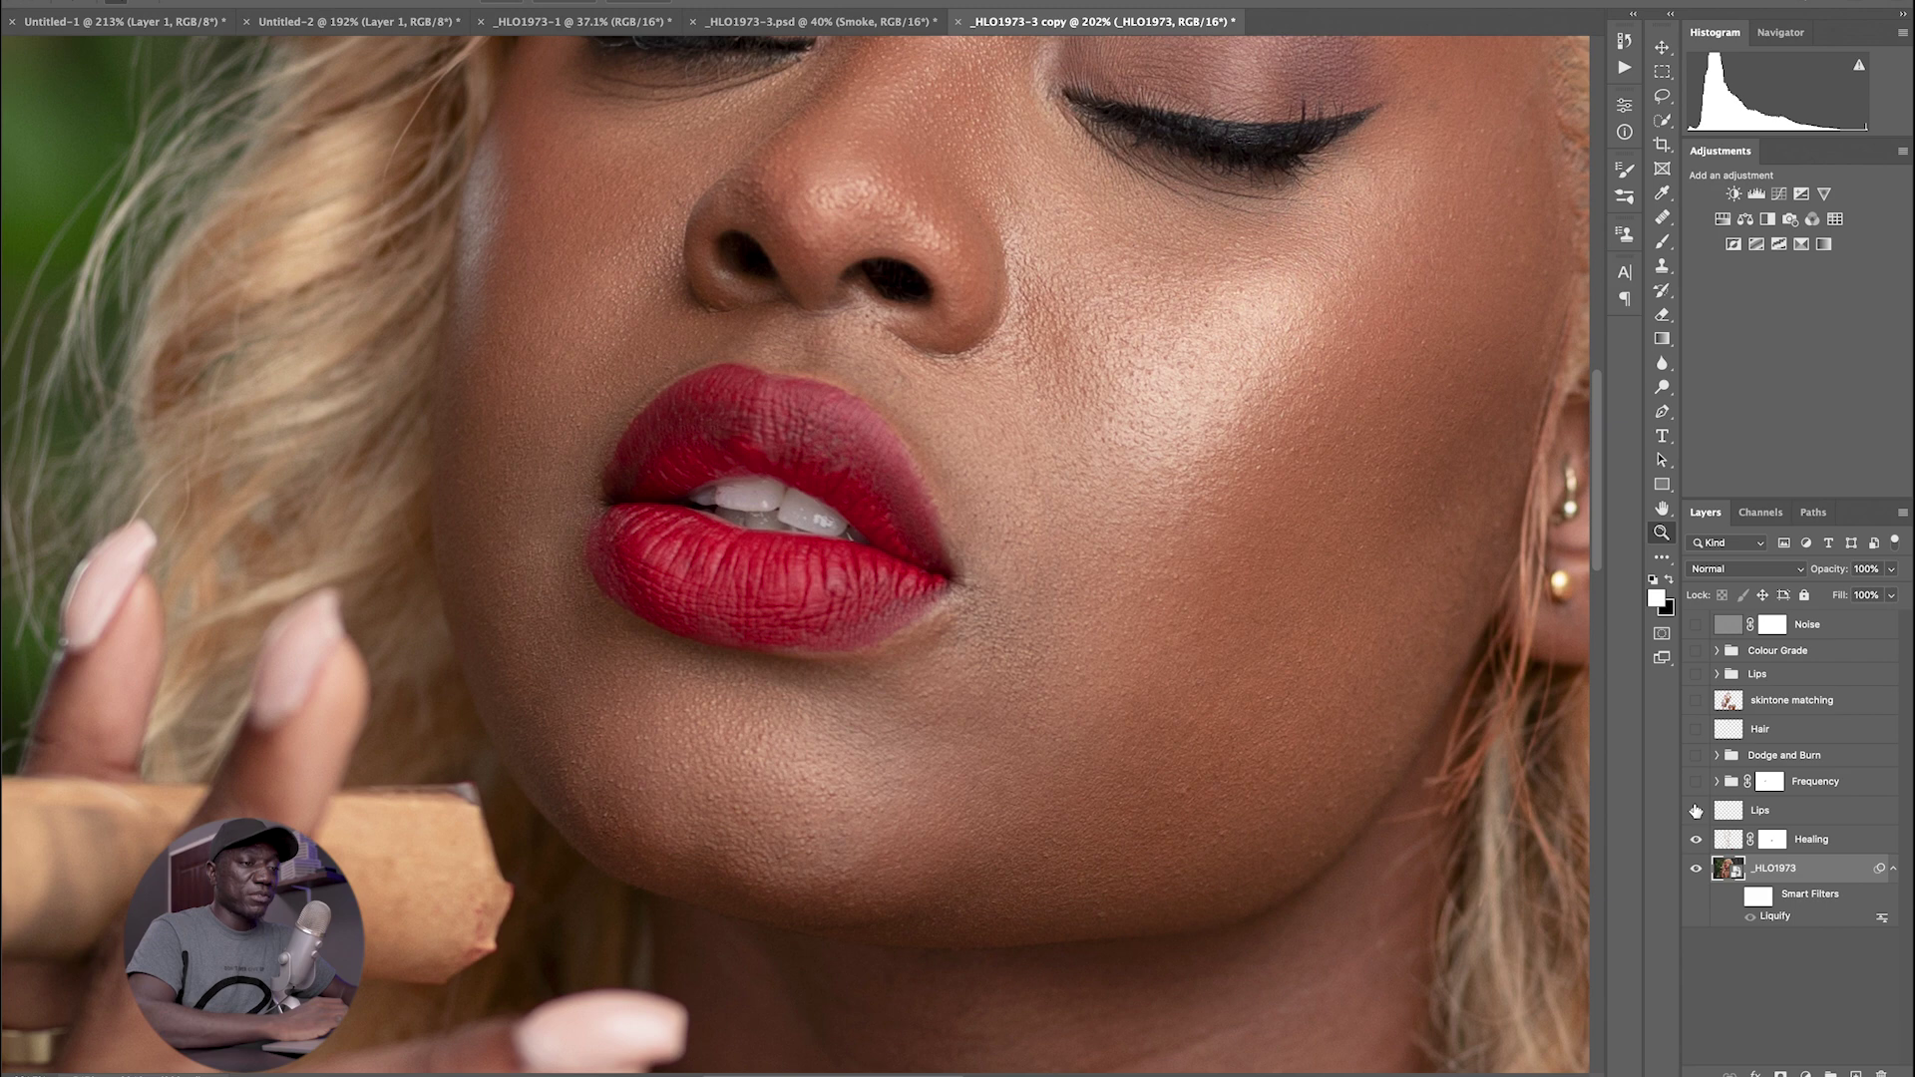
{"action": "left_click", "coordinate": [1695, 812]}
{"action": "left_click", "coordinate": [1695, 812]}
- Fit the whole portrait in view, then show and select the Frequency group
{"action": "key", "text": "ctrl+0"}
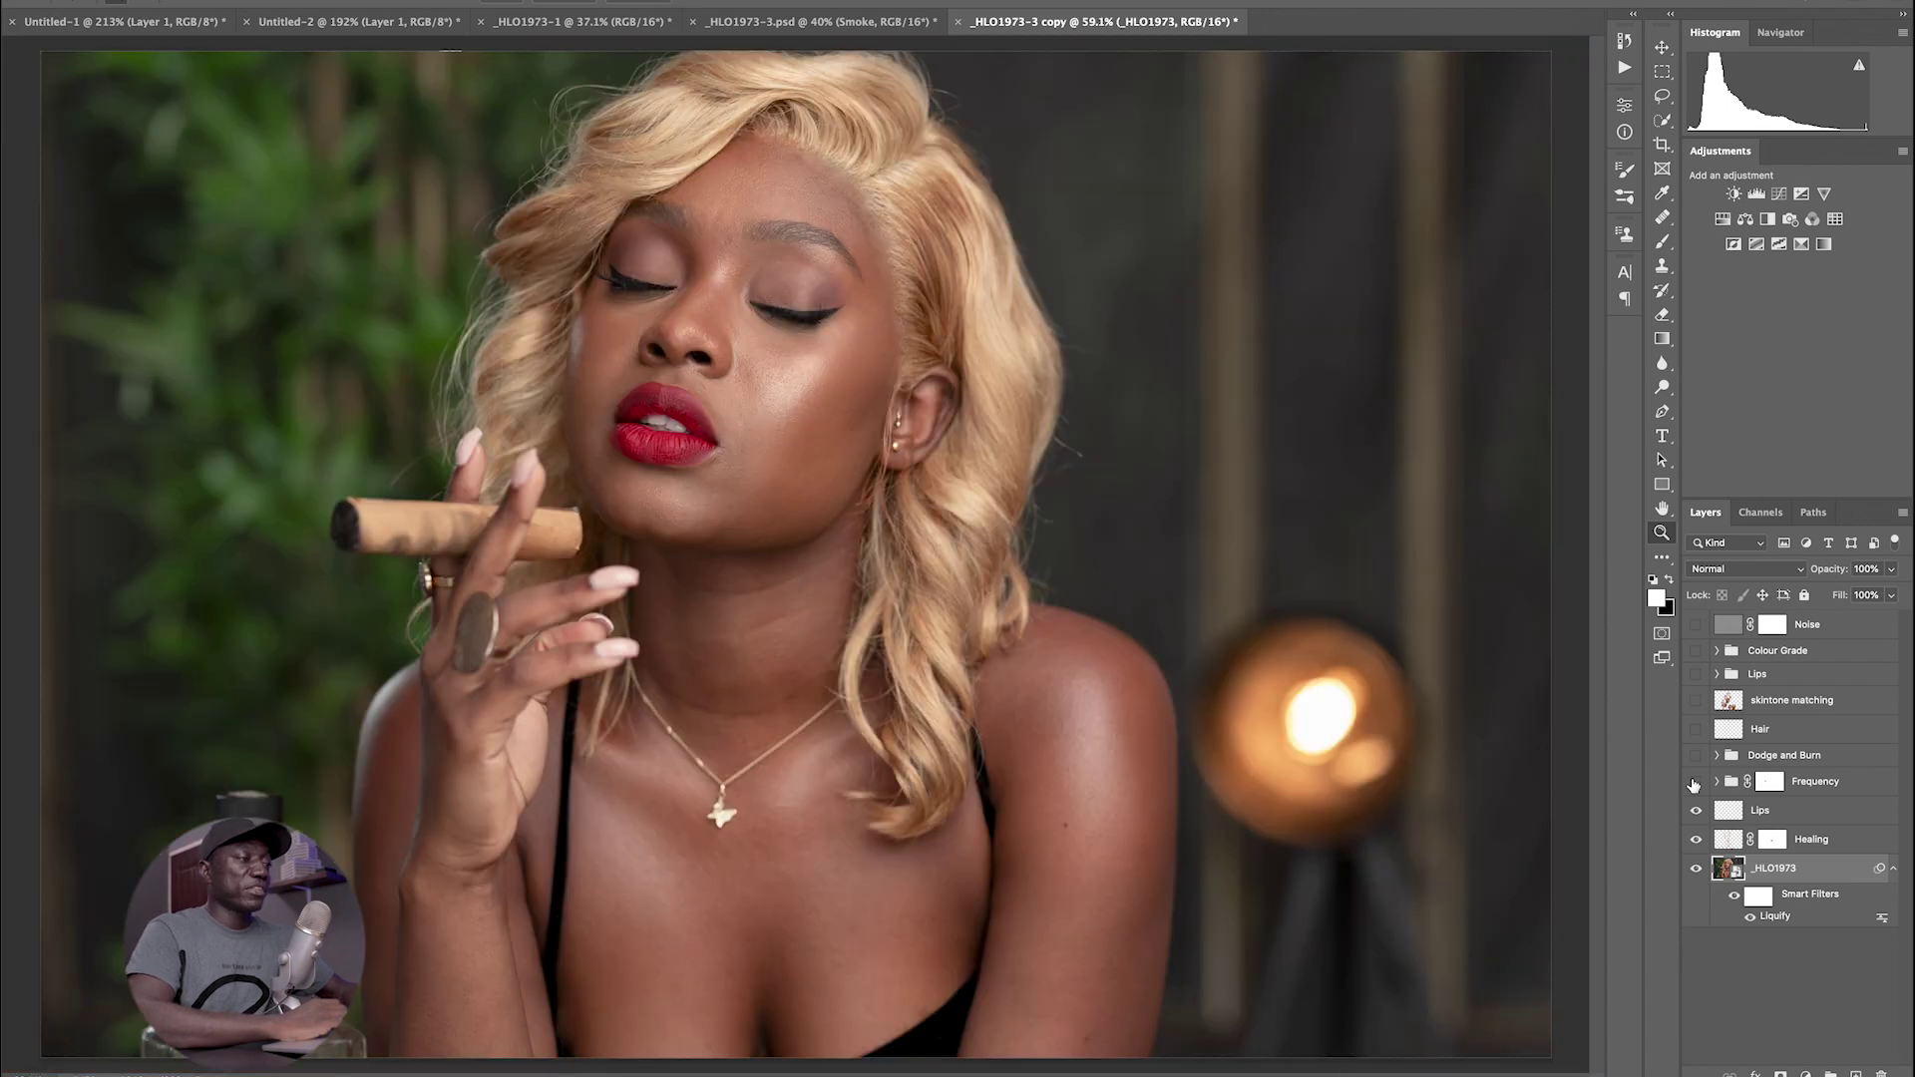
{"action": "left_click", "coordinate": [1695, 783]}
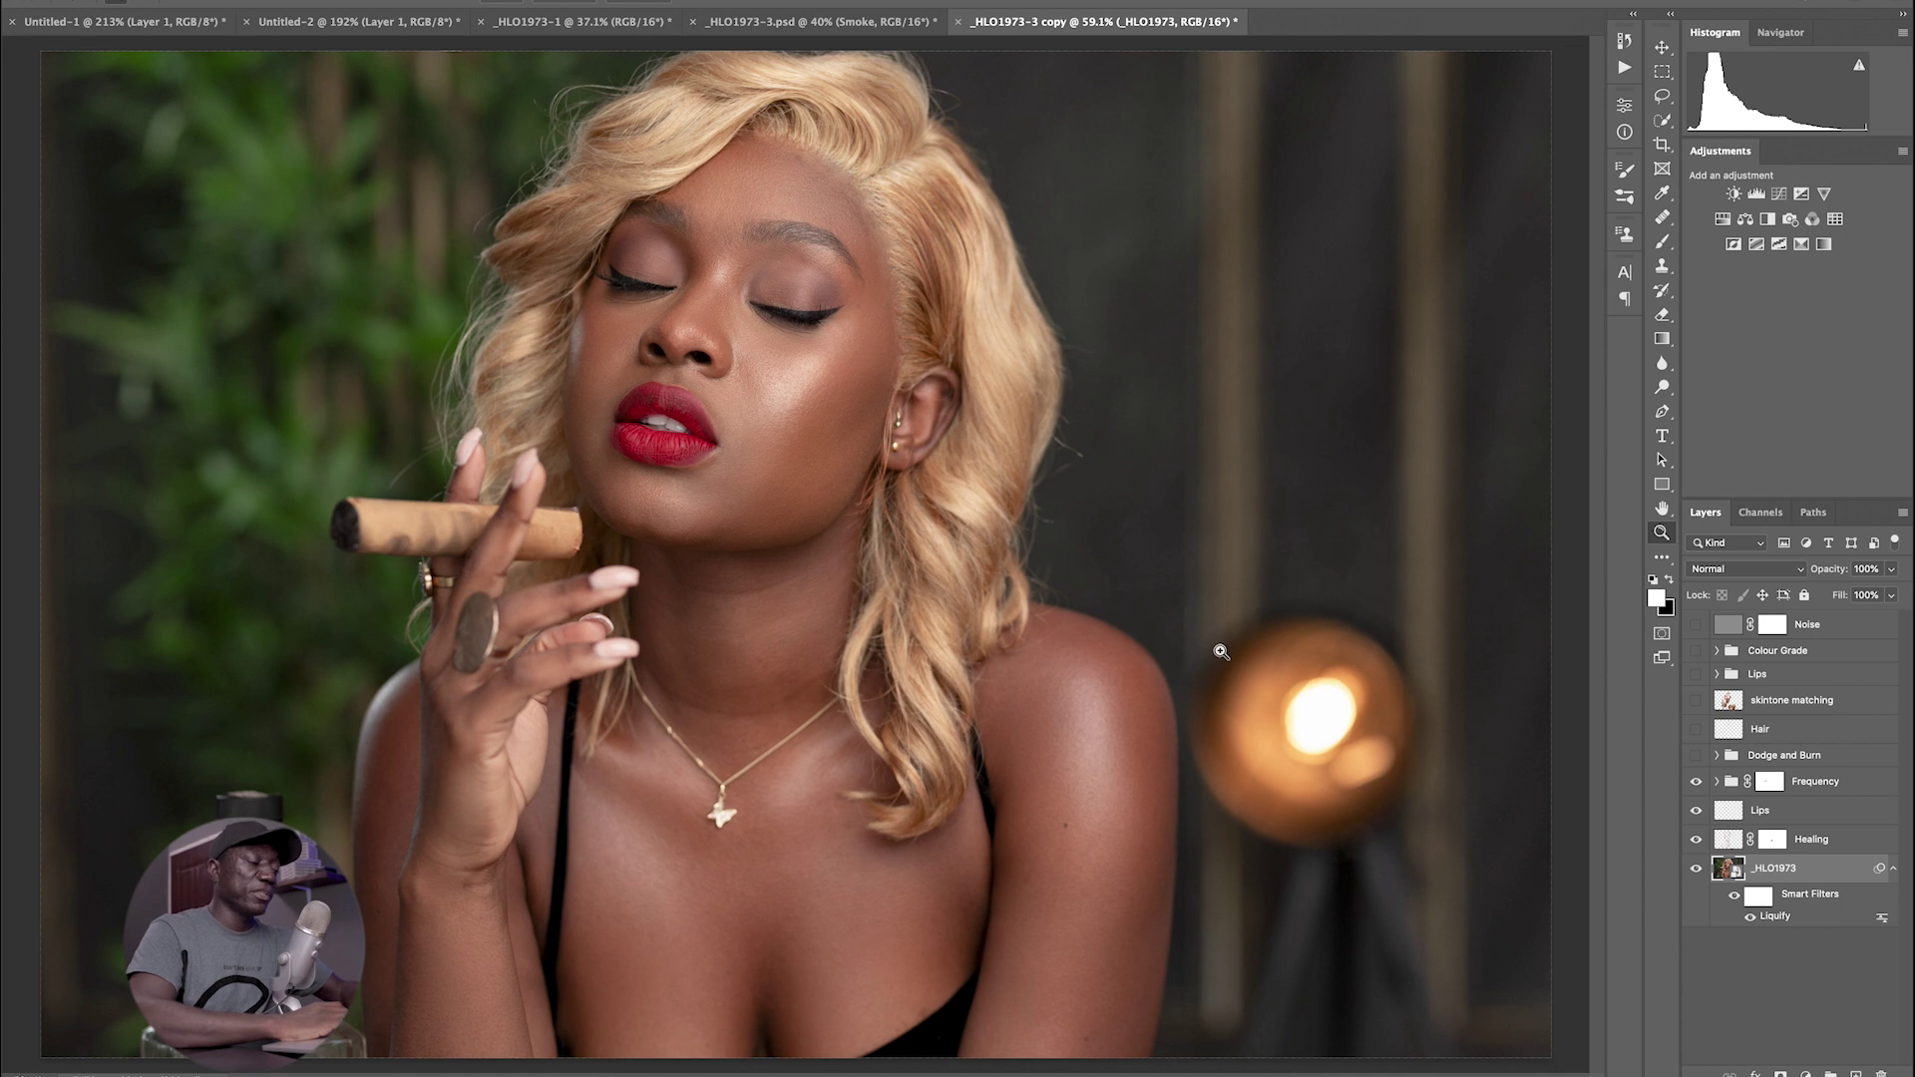
{"action": "left_click", "coordinate": [1810, 783]}
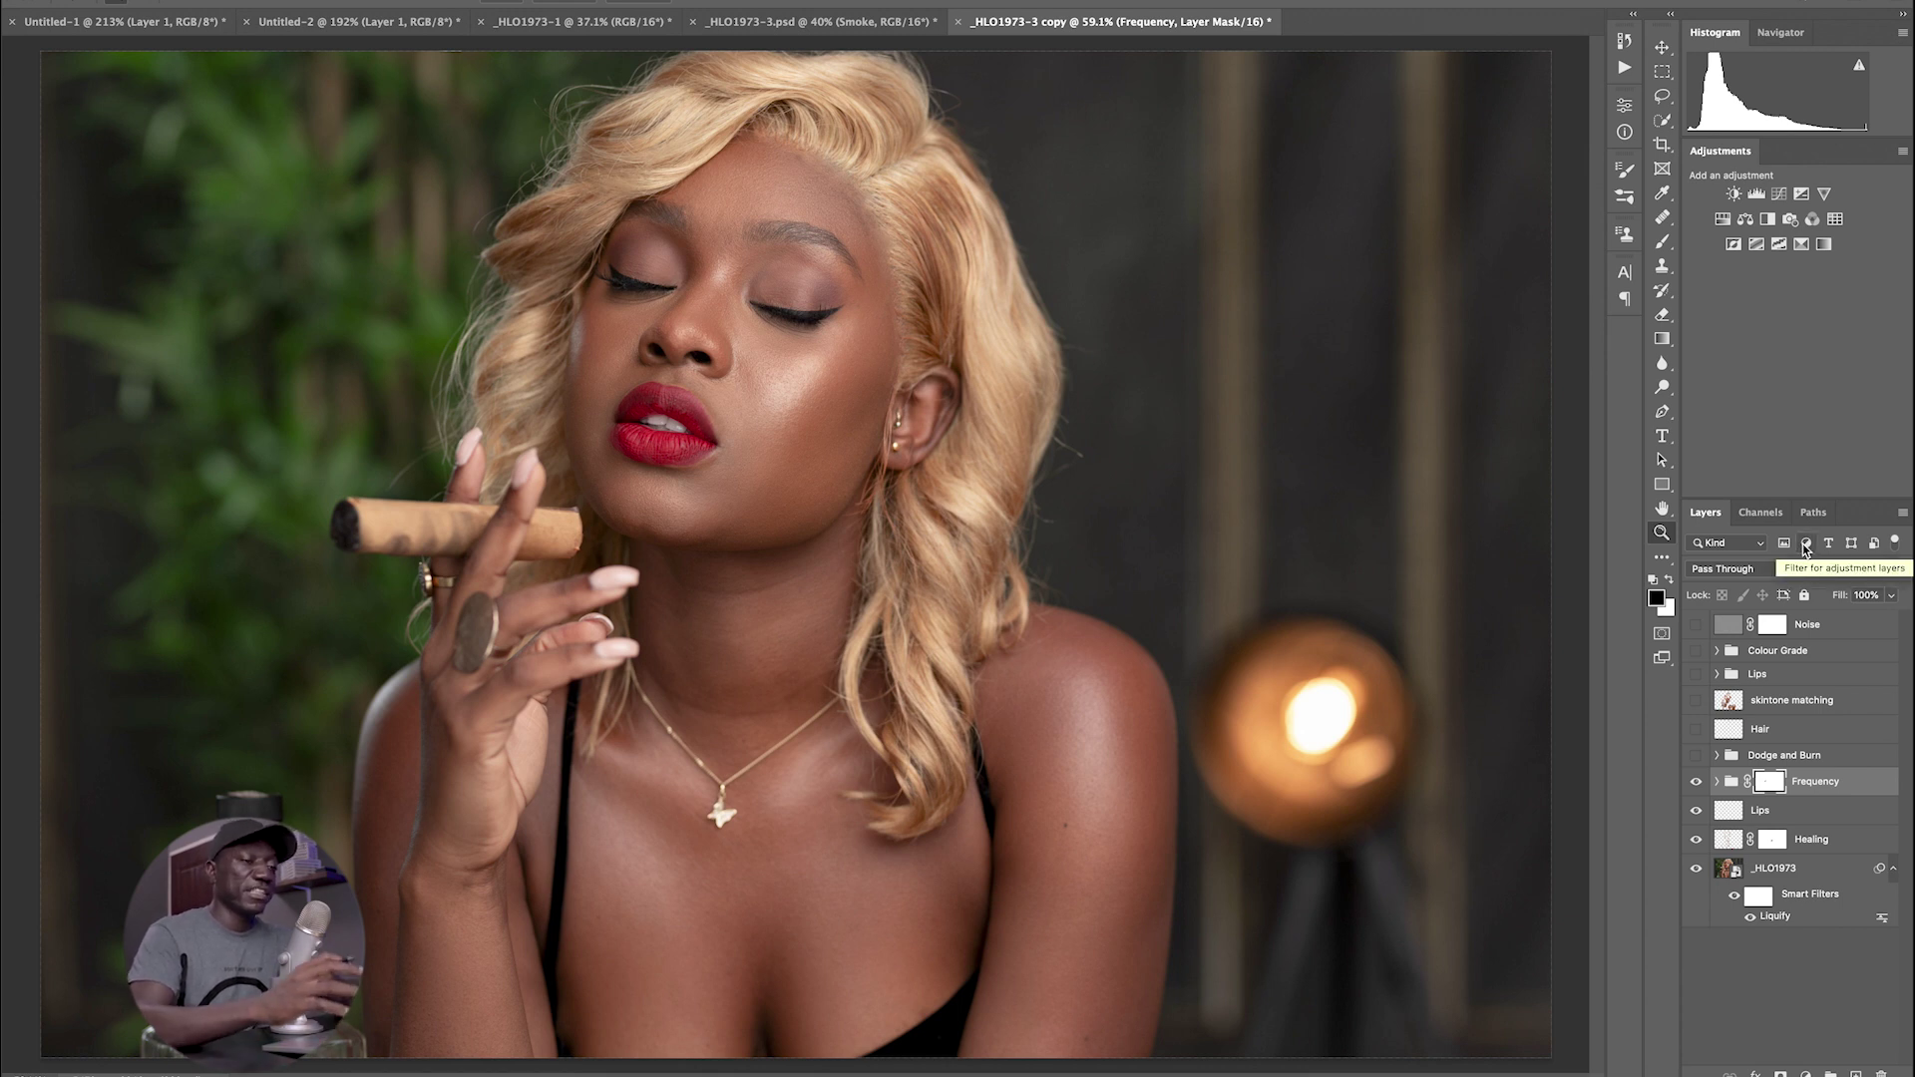
- Show the Dodge and Burn group and compare the portrait with and without it
{"action": "left_click", "coordinate": [1695, 756]}
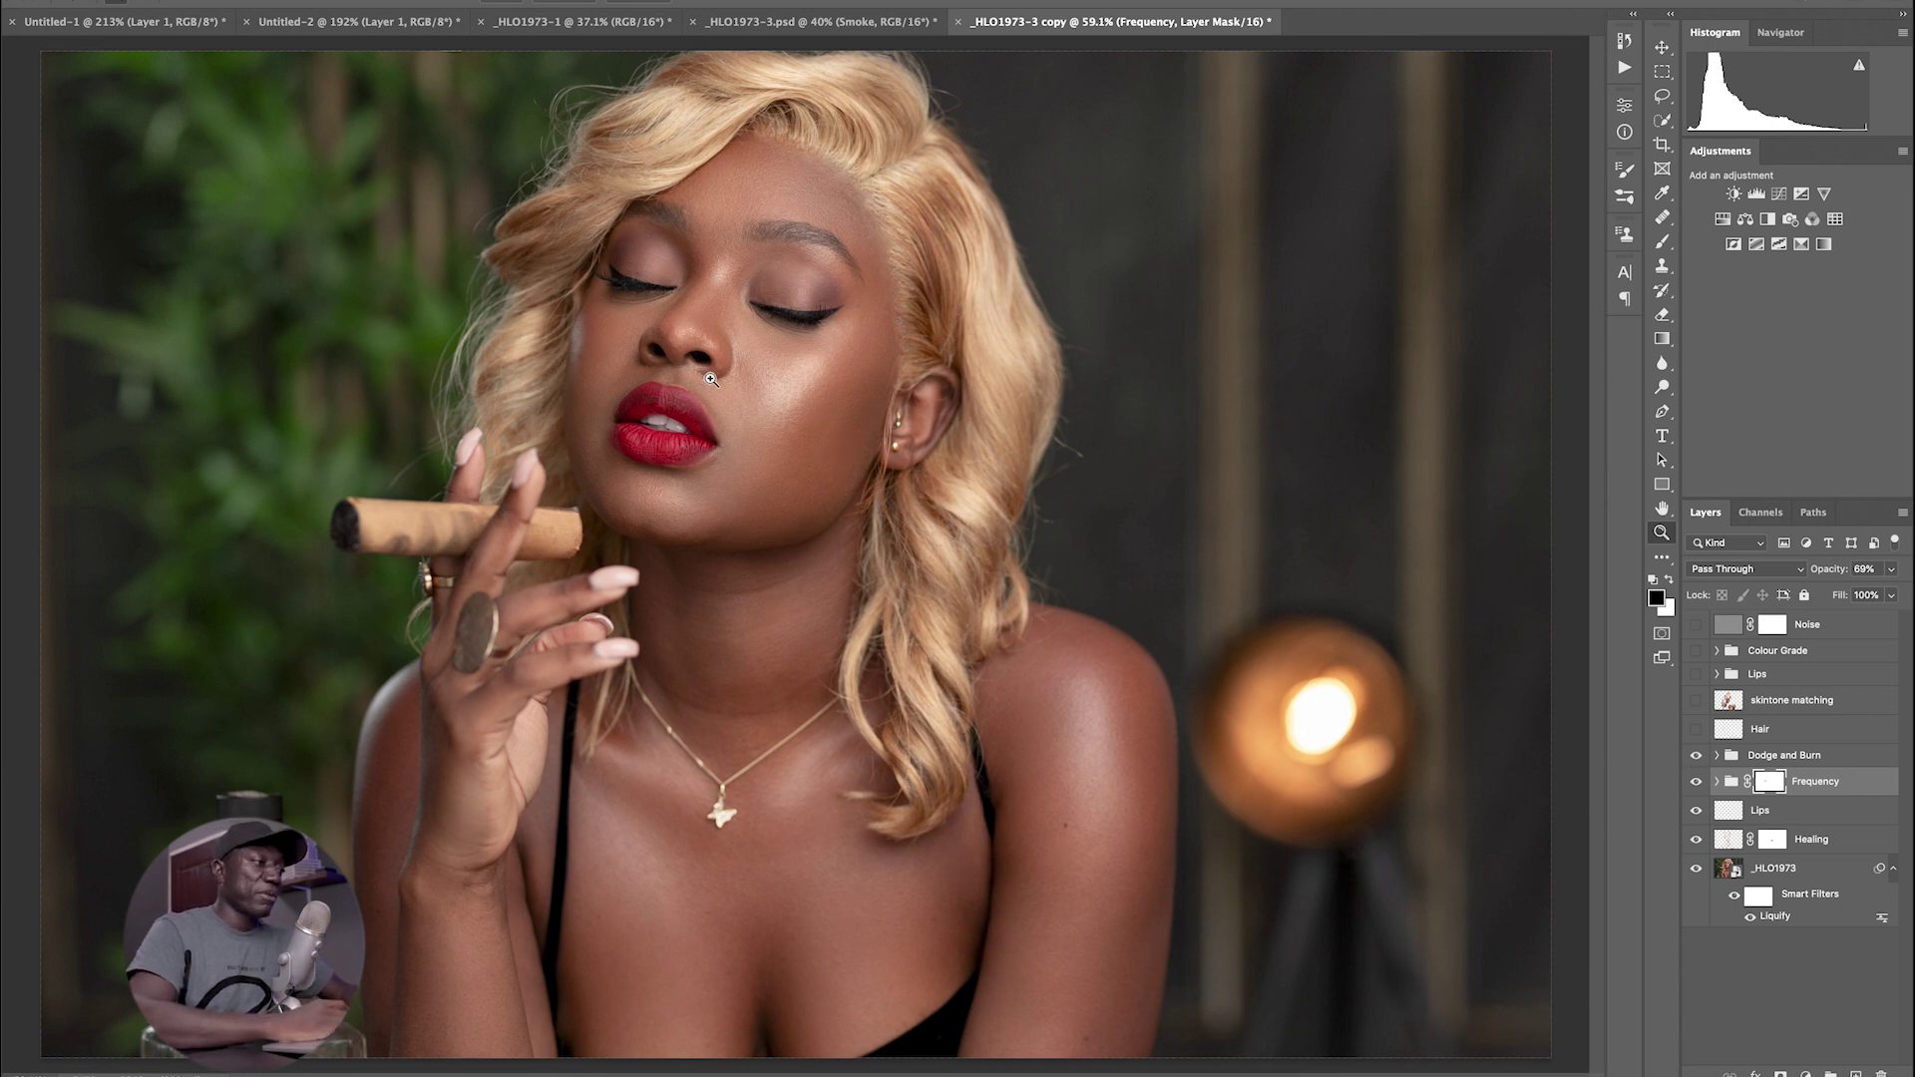
{"action": "left_click", "coordinate": [1695, 756]}
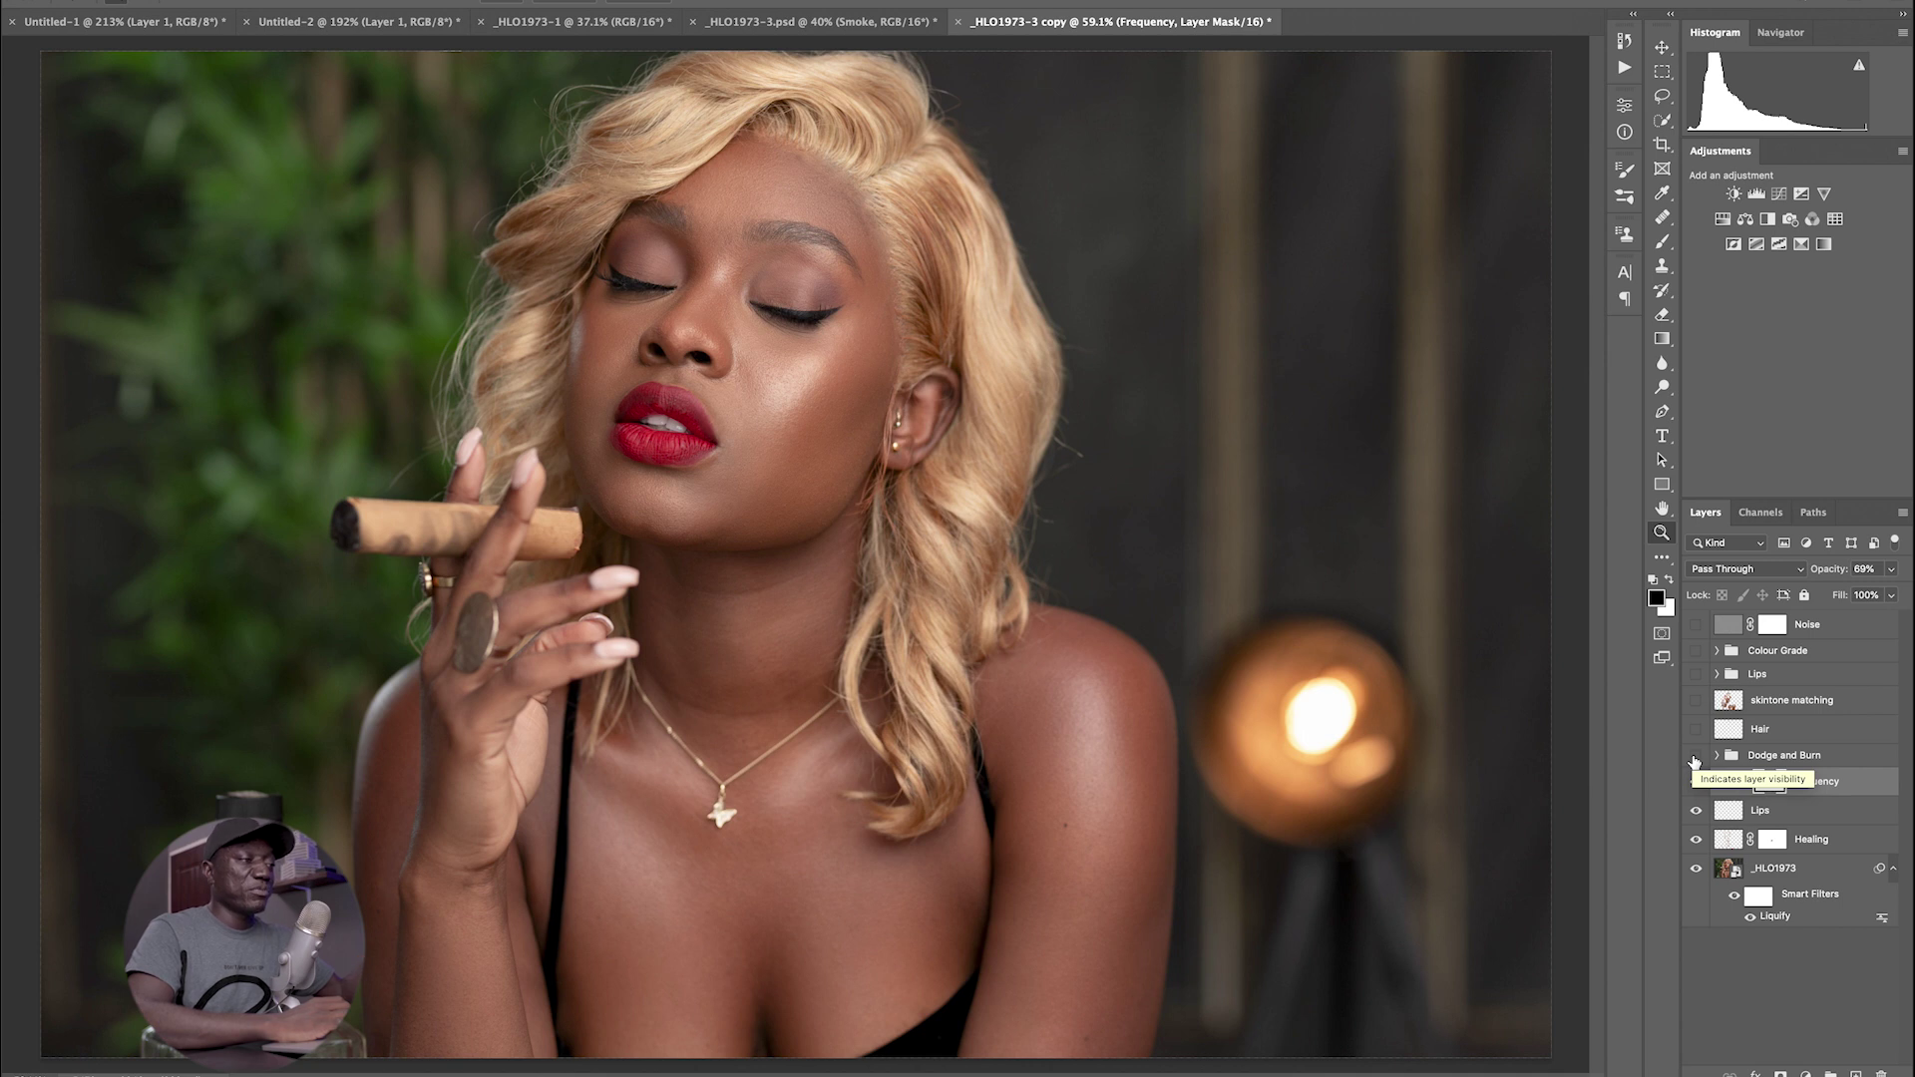
{"action": "left_click", "coordinate": [1695, 756]}
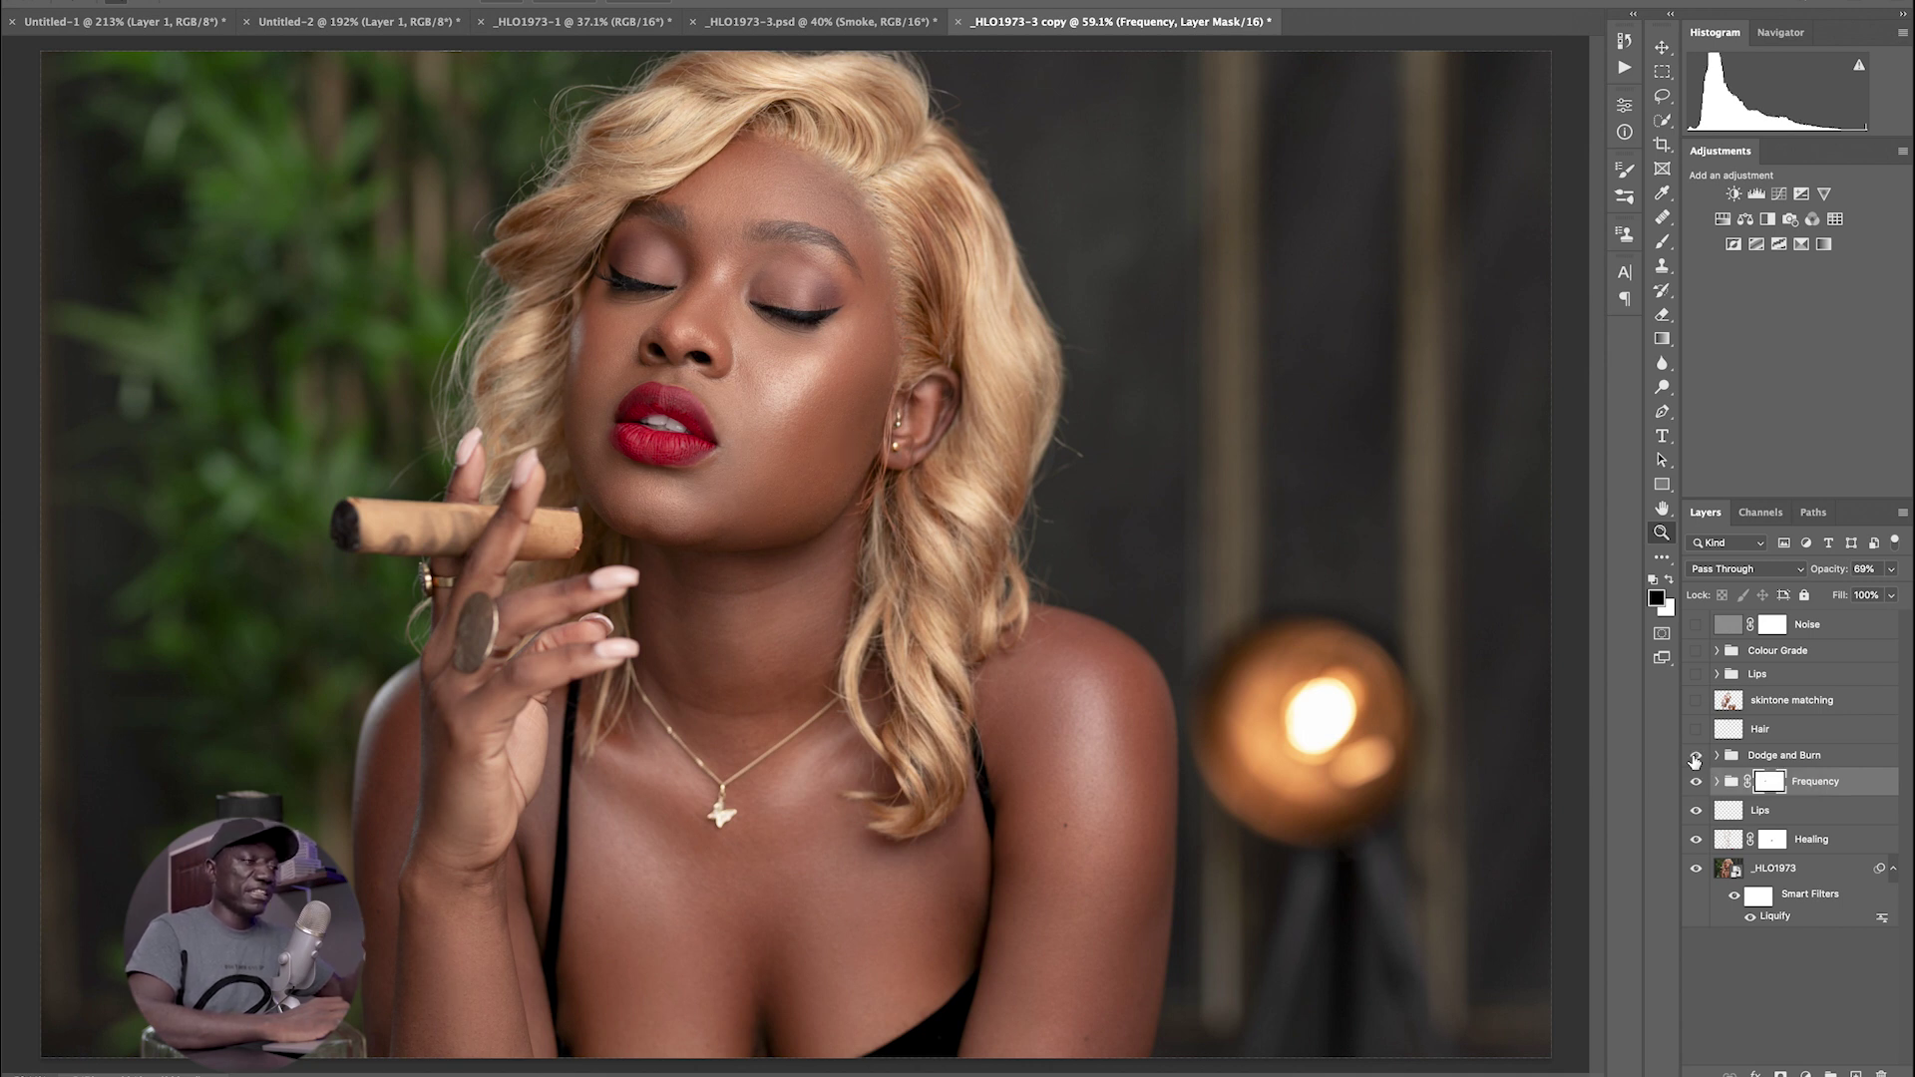
{"action": "left_click", "coordinate": [1694, 758]}
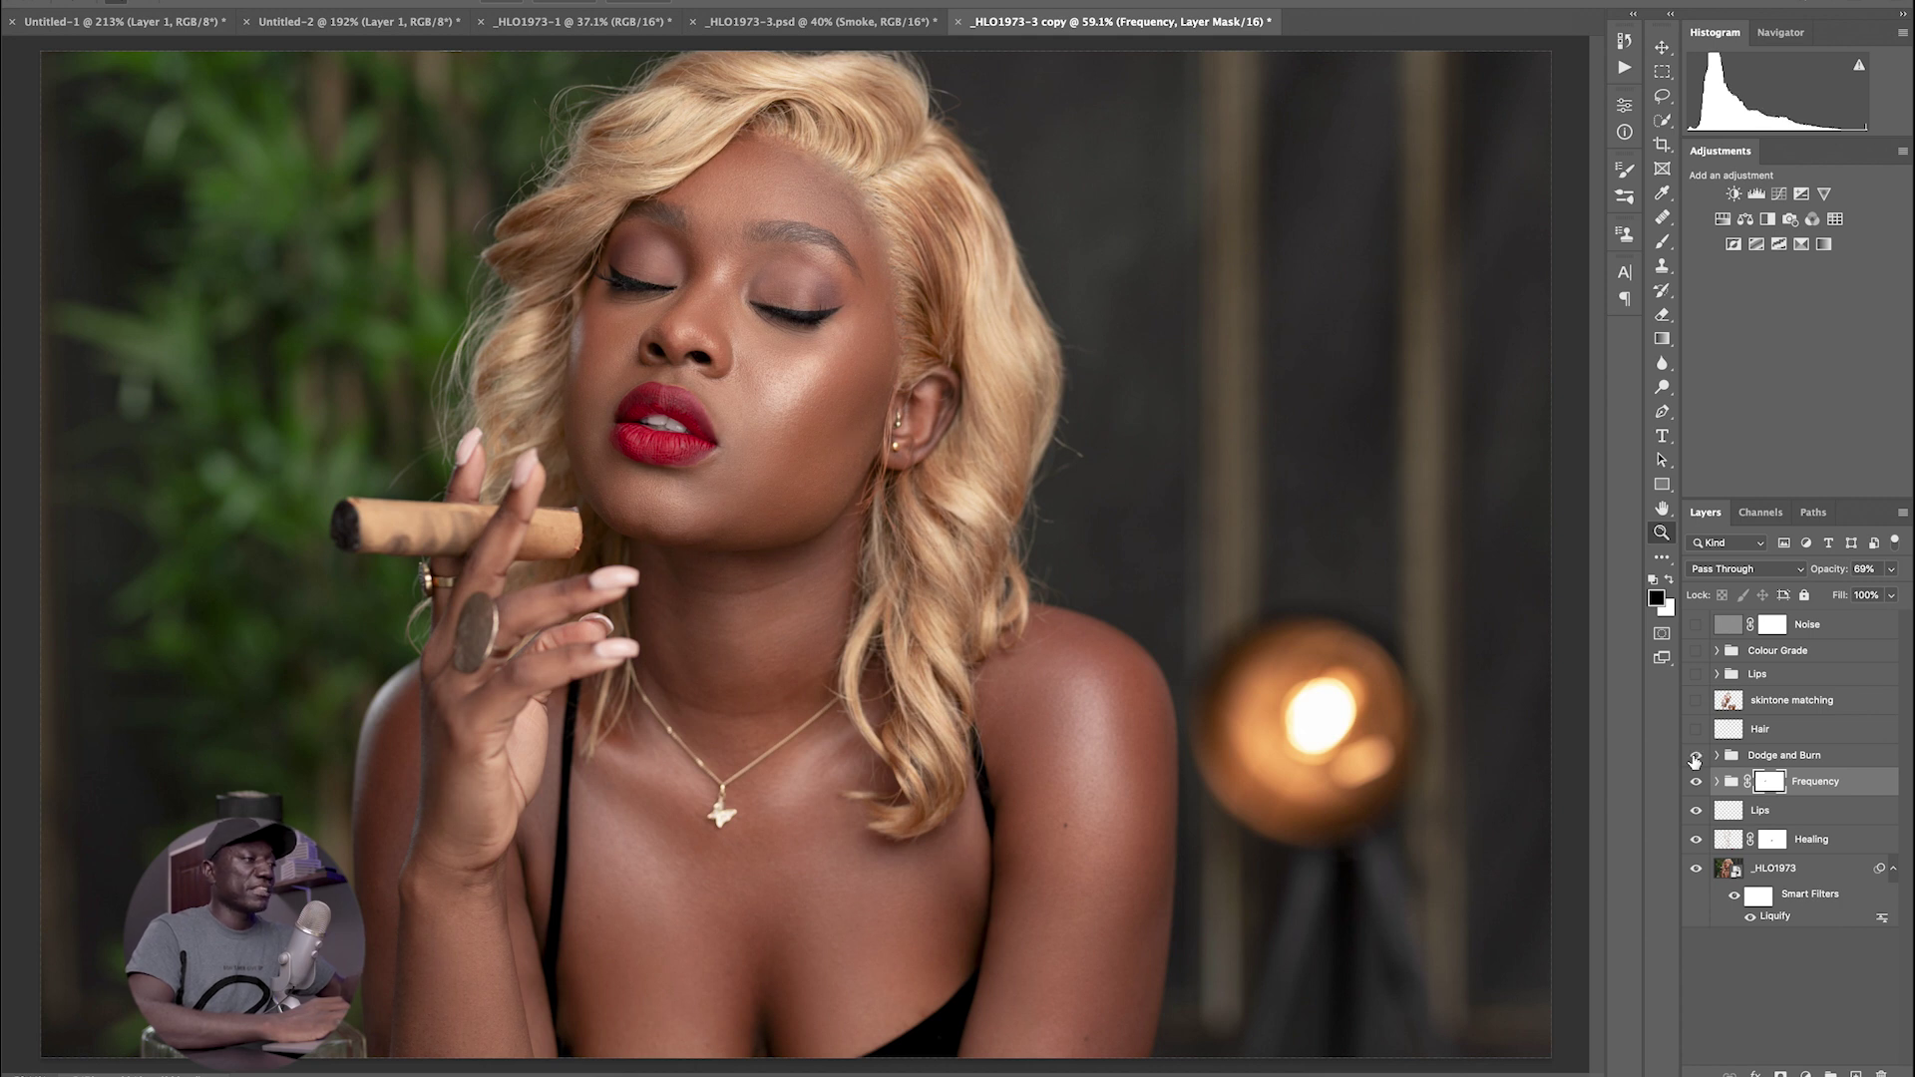
{"action": "left_click", "coordinate": [1694, 758]}
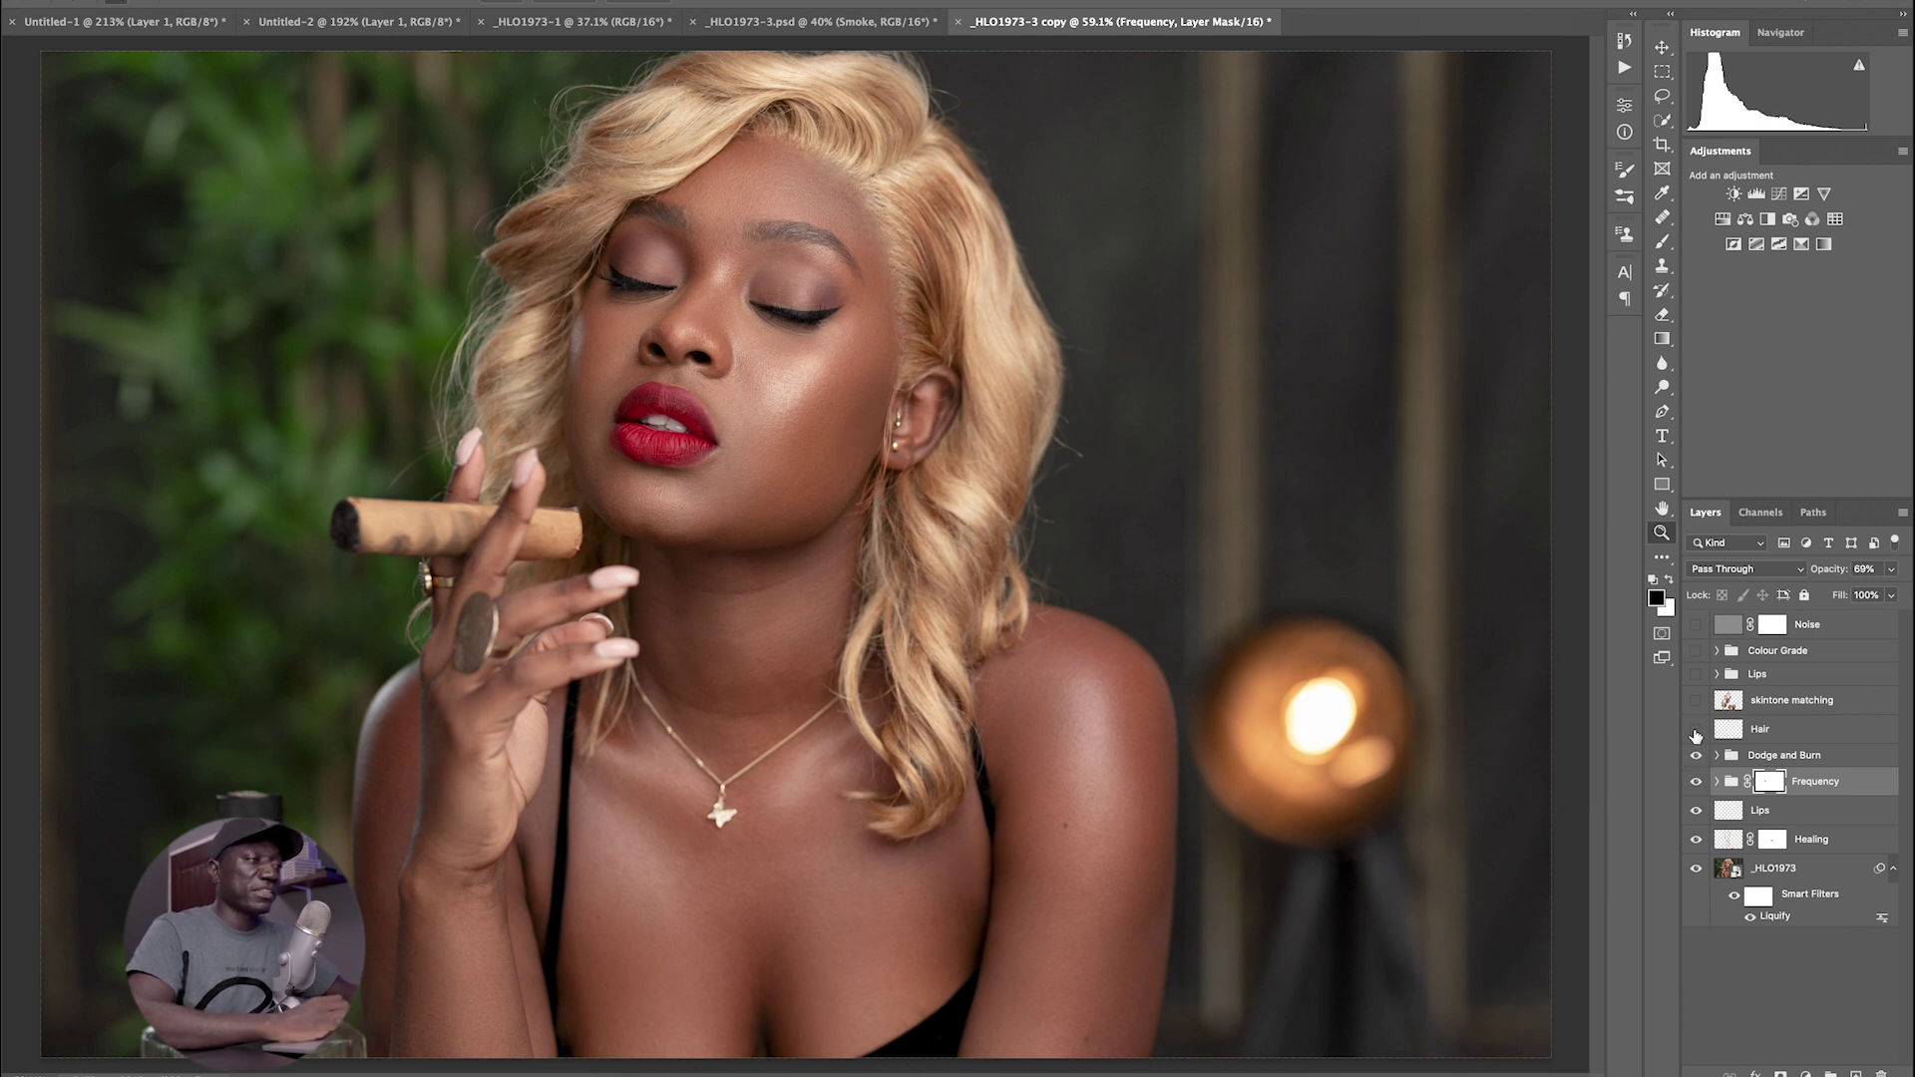
- Show the Hair layer and compare the hair up close with and without it
{"action": "left_click", "coordinate": [1695, 731]}
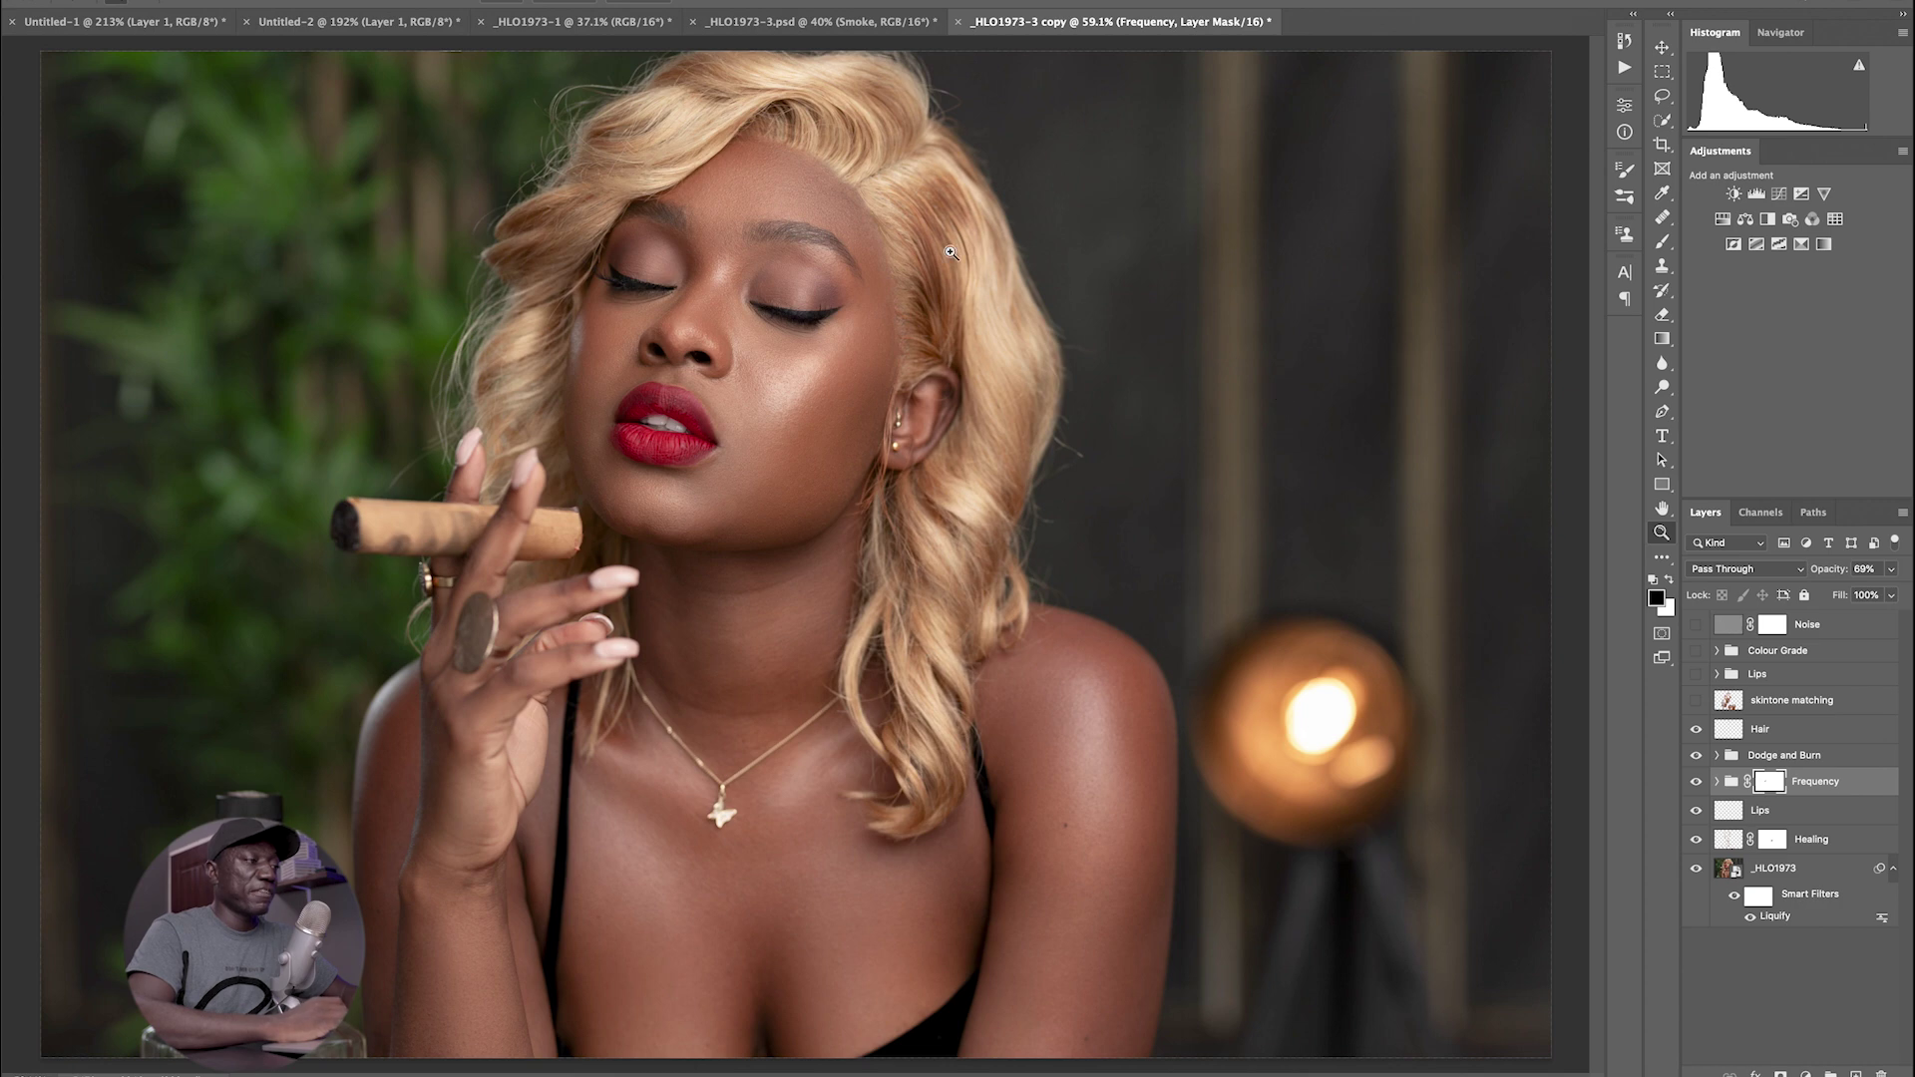
{"action": "scroll", "coordinate": [911, 275], "scroll_direction": "up", "scroll_amount": 3}
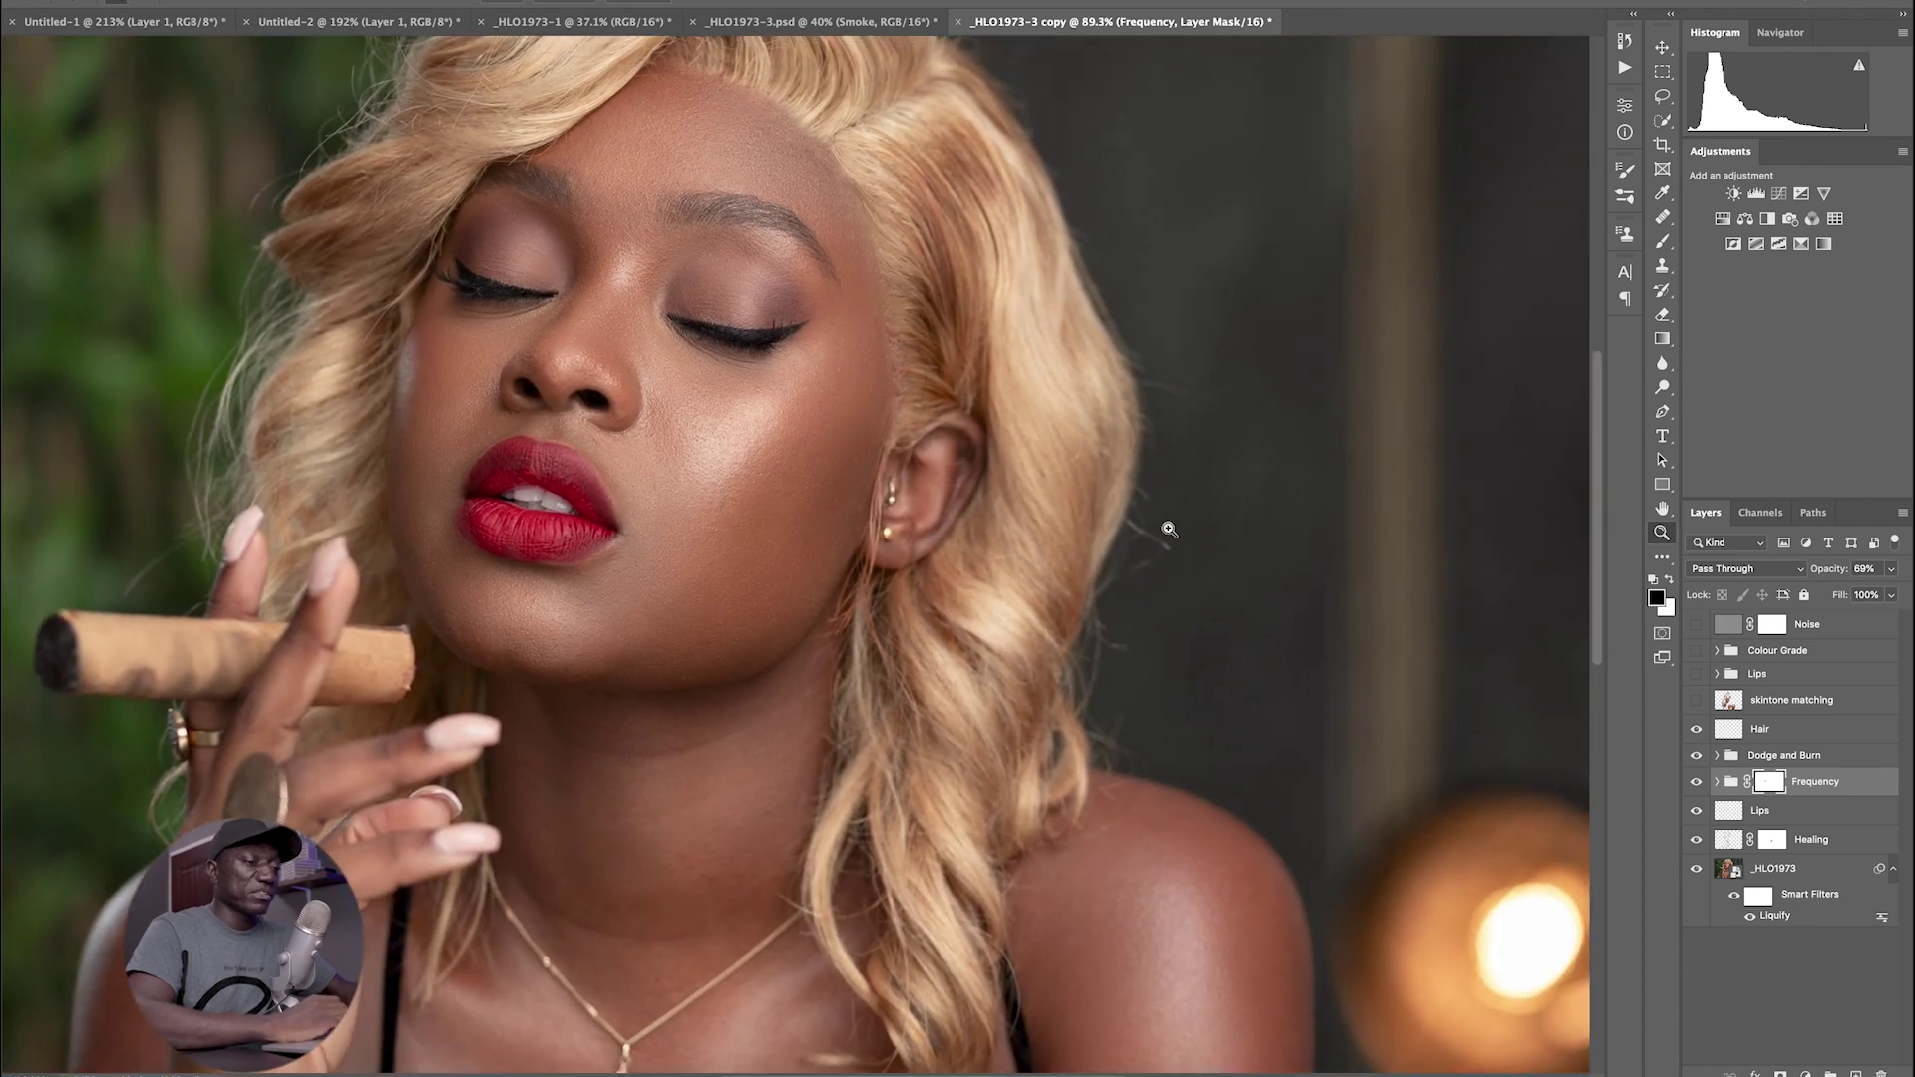
{"action": "left_click", "coordinate": [1696, 735]}
{"action": "left_click", "coordinate": [1696, 735]}
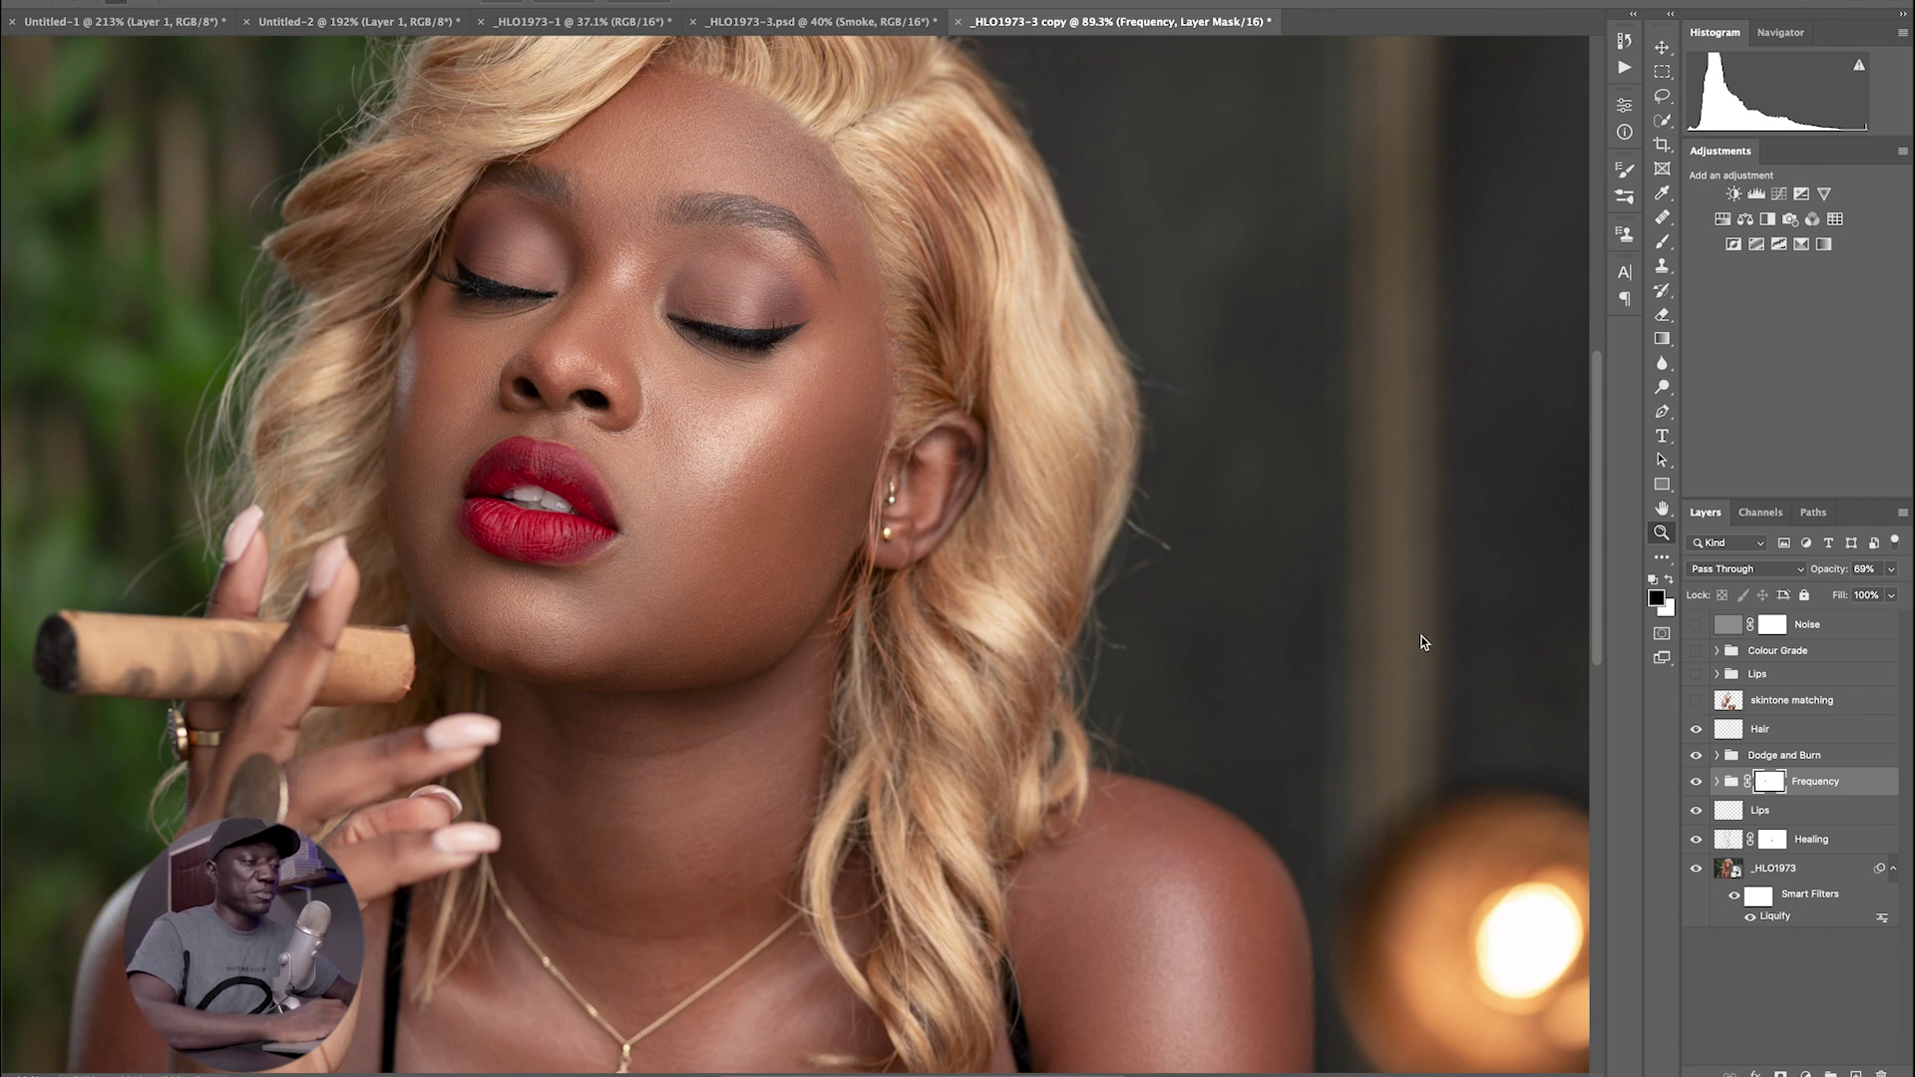
- Select the skintone matching layer and make it visible, viewing the whole portrait
{"action": "left_click_drag", "start_coordinate": [1424, 637], "coordinate": [1303, 632]}
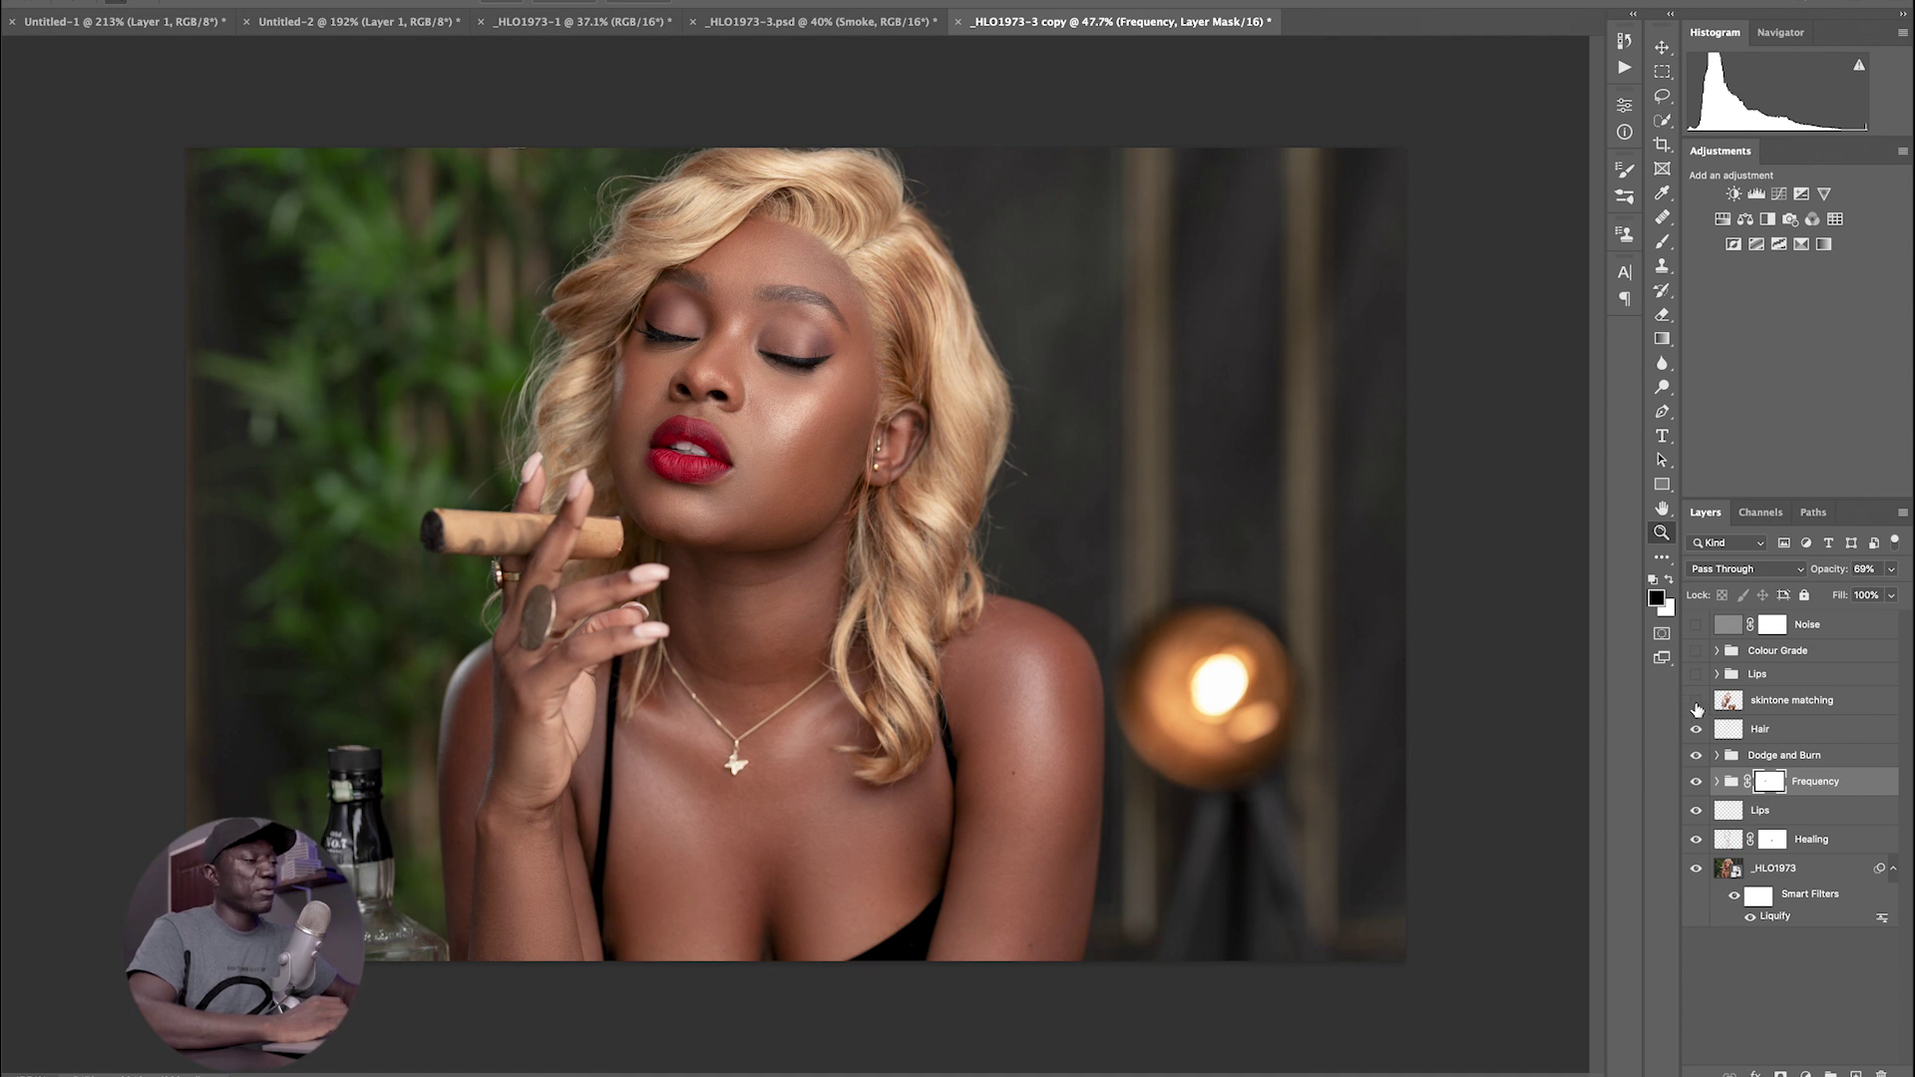
{"action": "left_click", "coordinate": [1757, 705]}
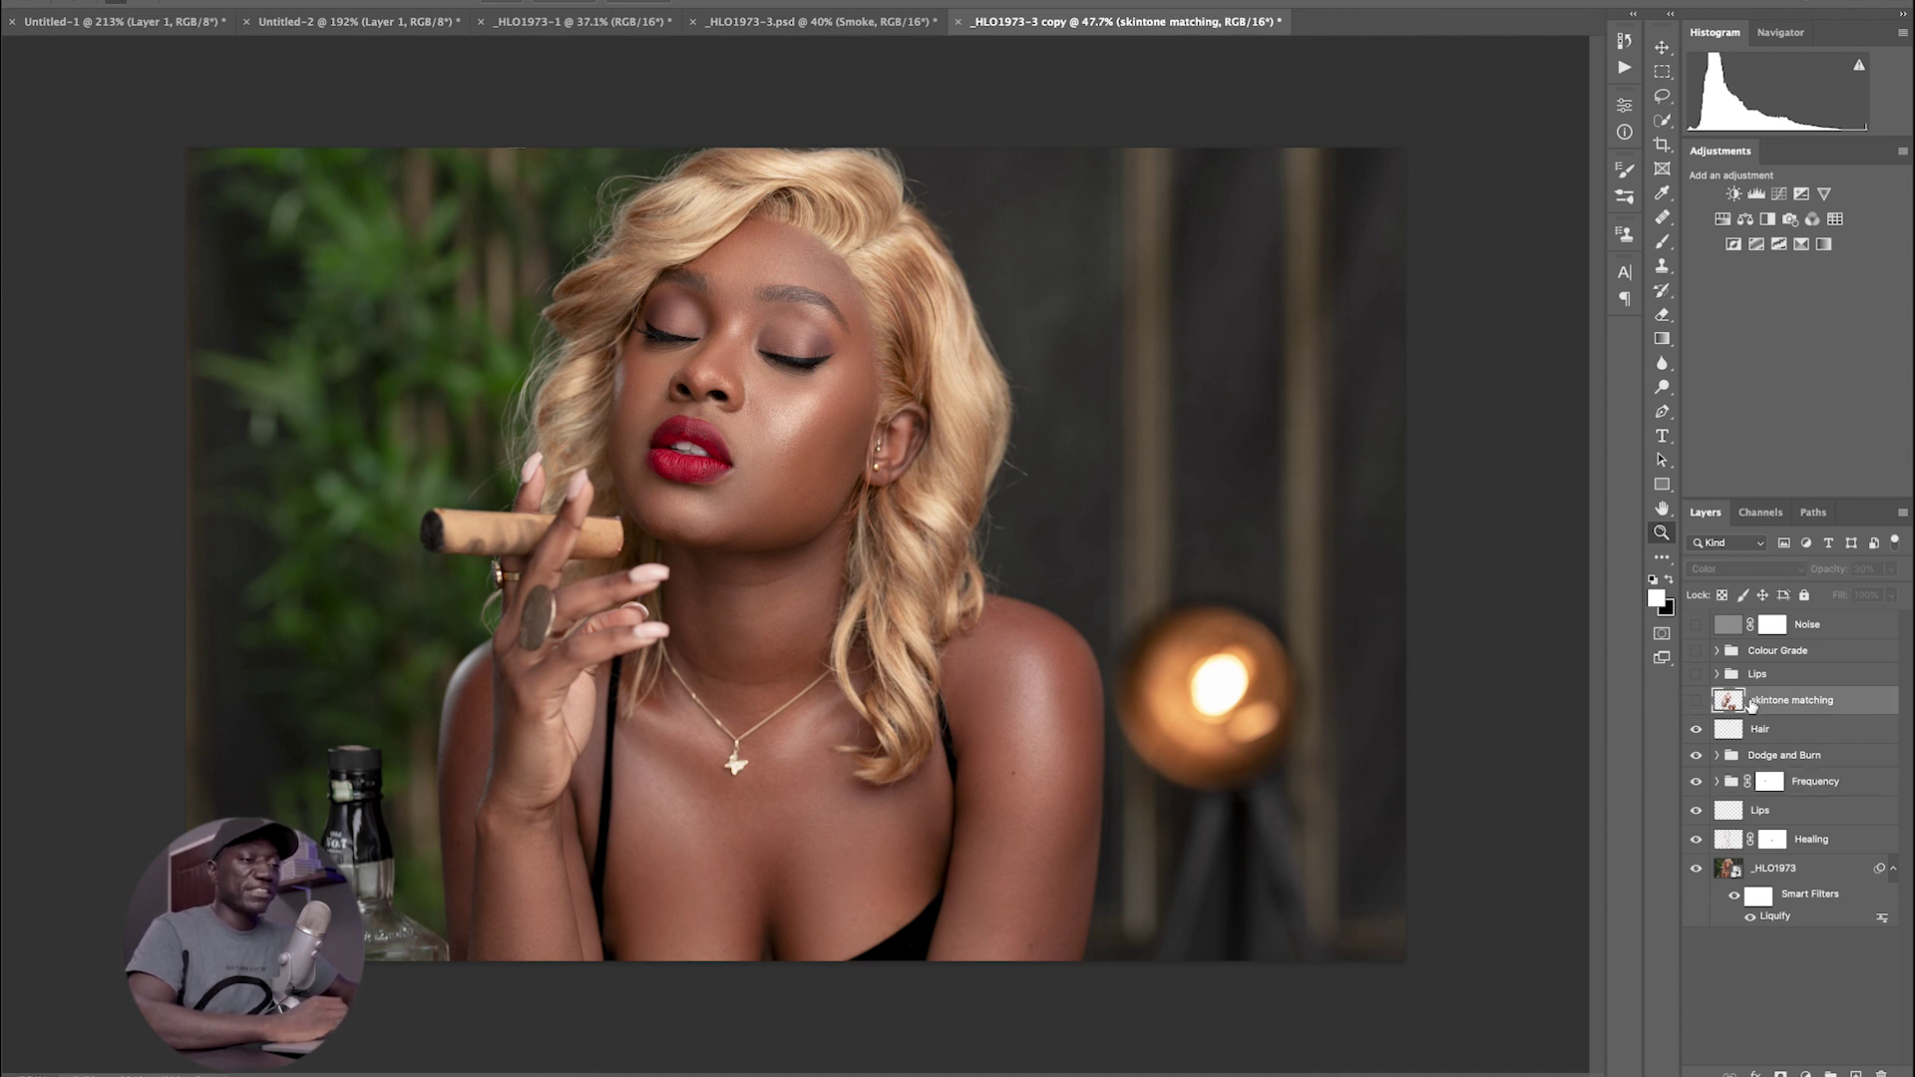
{"action": "left_click", "coordinate": [1694, 702]}
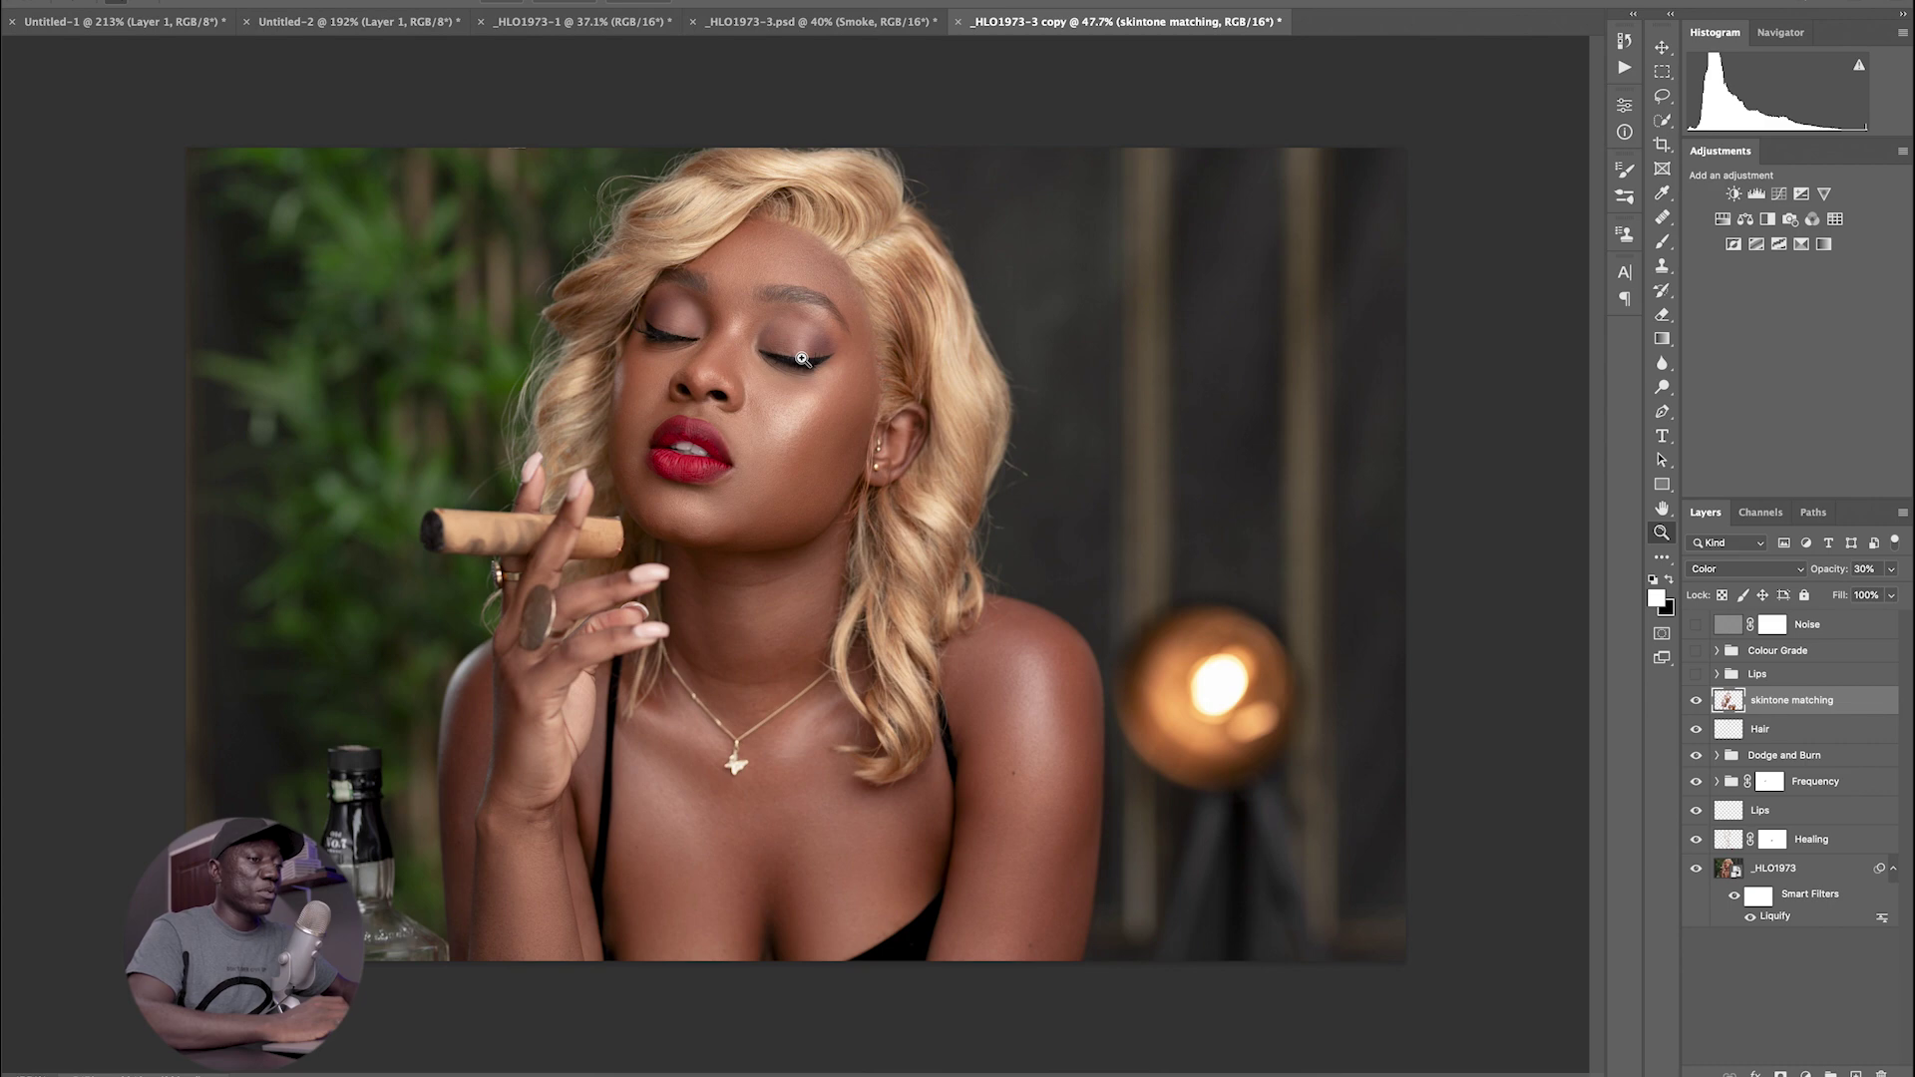
- Show the Lips group above skintone matching and compare the mouth up close with and without it
{"action": "left_click", "coordinate": [1696, 675]}
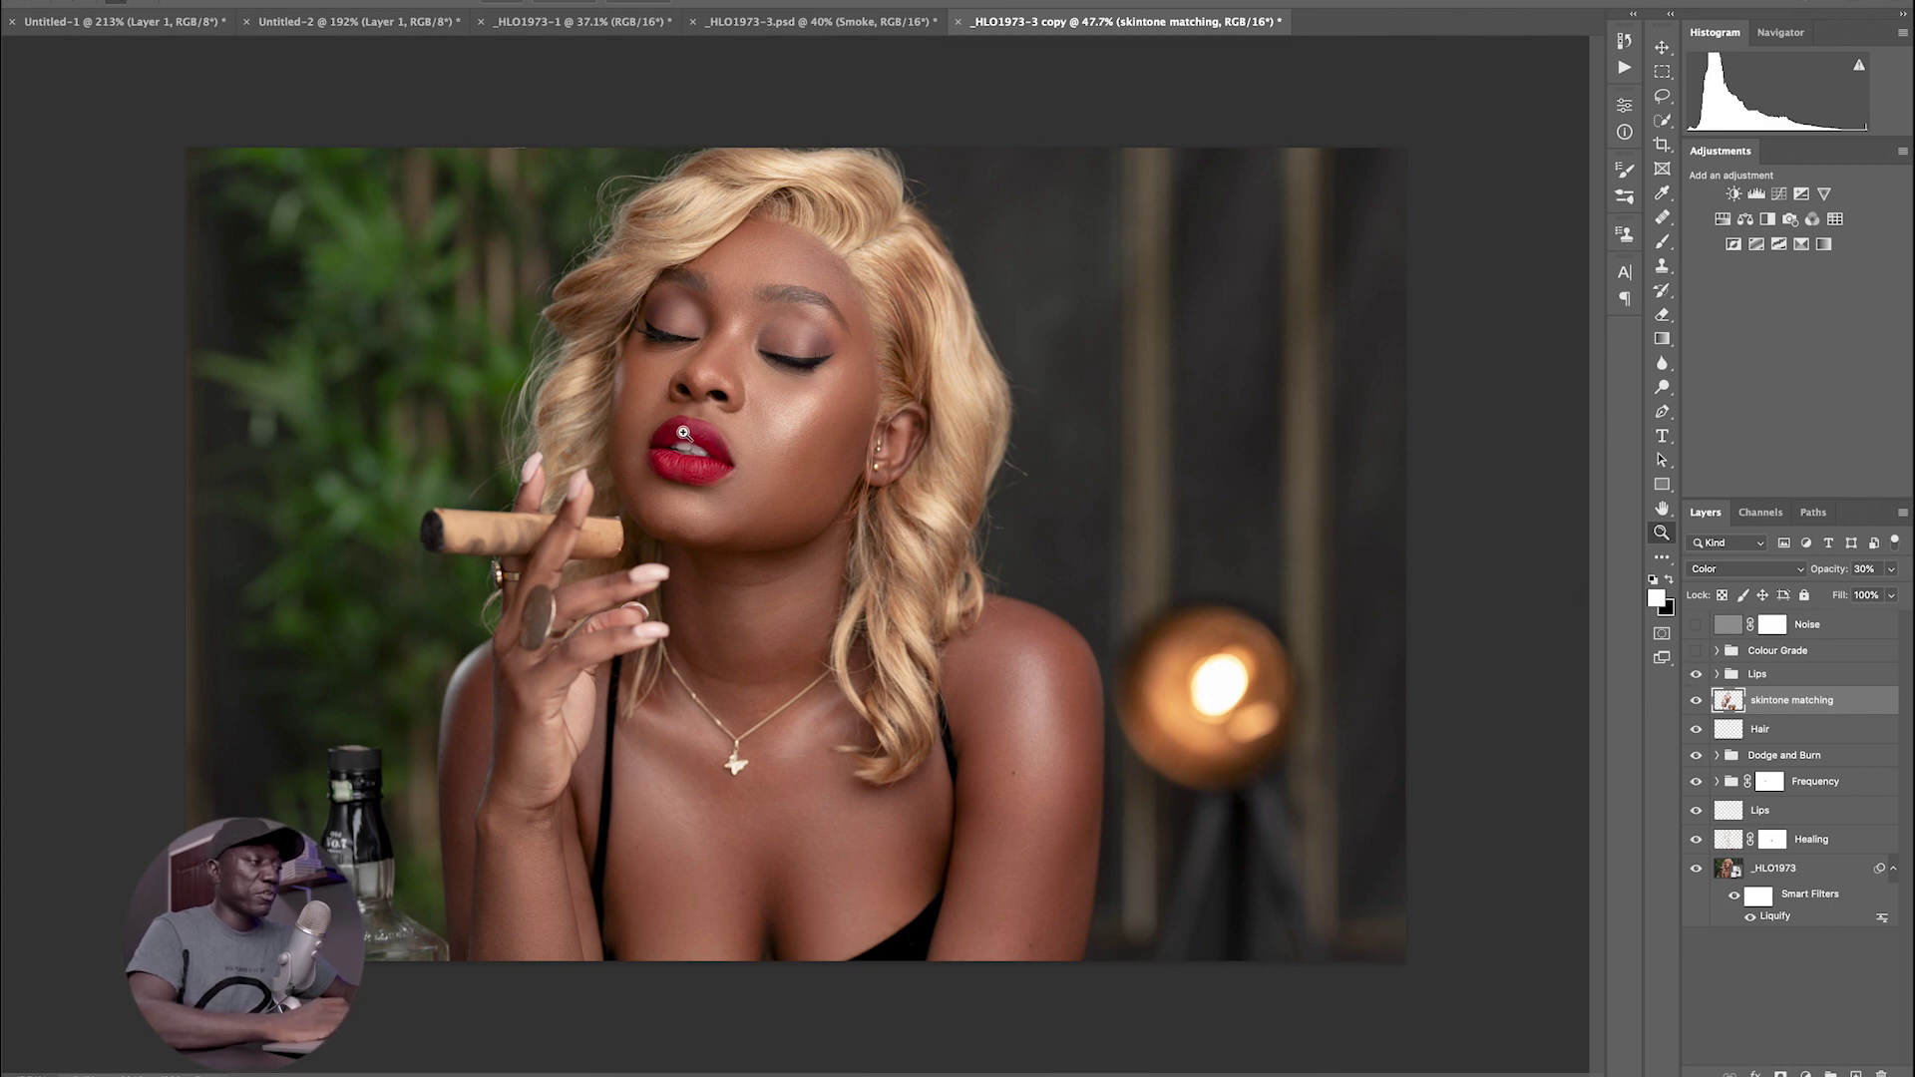
{"action": "left_click_drag", "start_coordinate": [698, 439], "coordinate": [809, 457]}
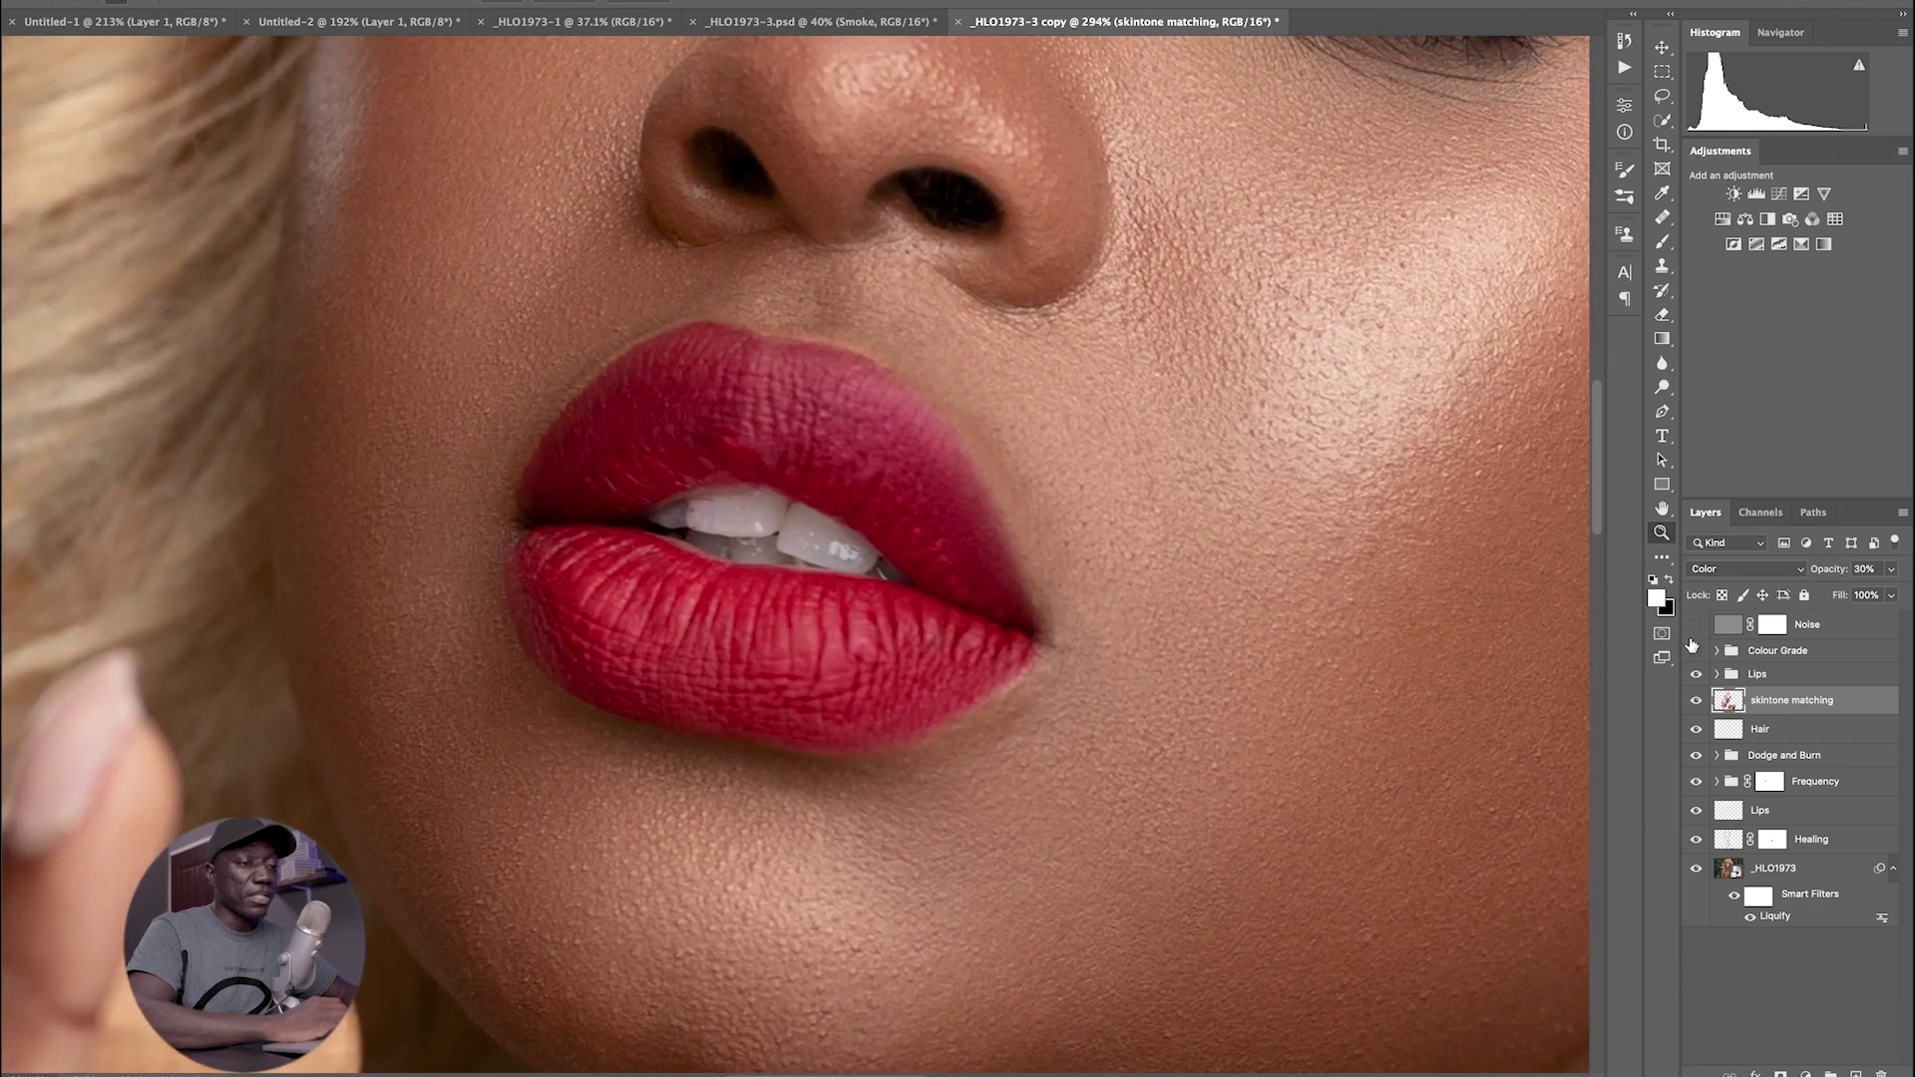
{"action": "left_click", "coordinate": [1696, 675]}
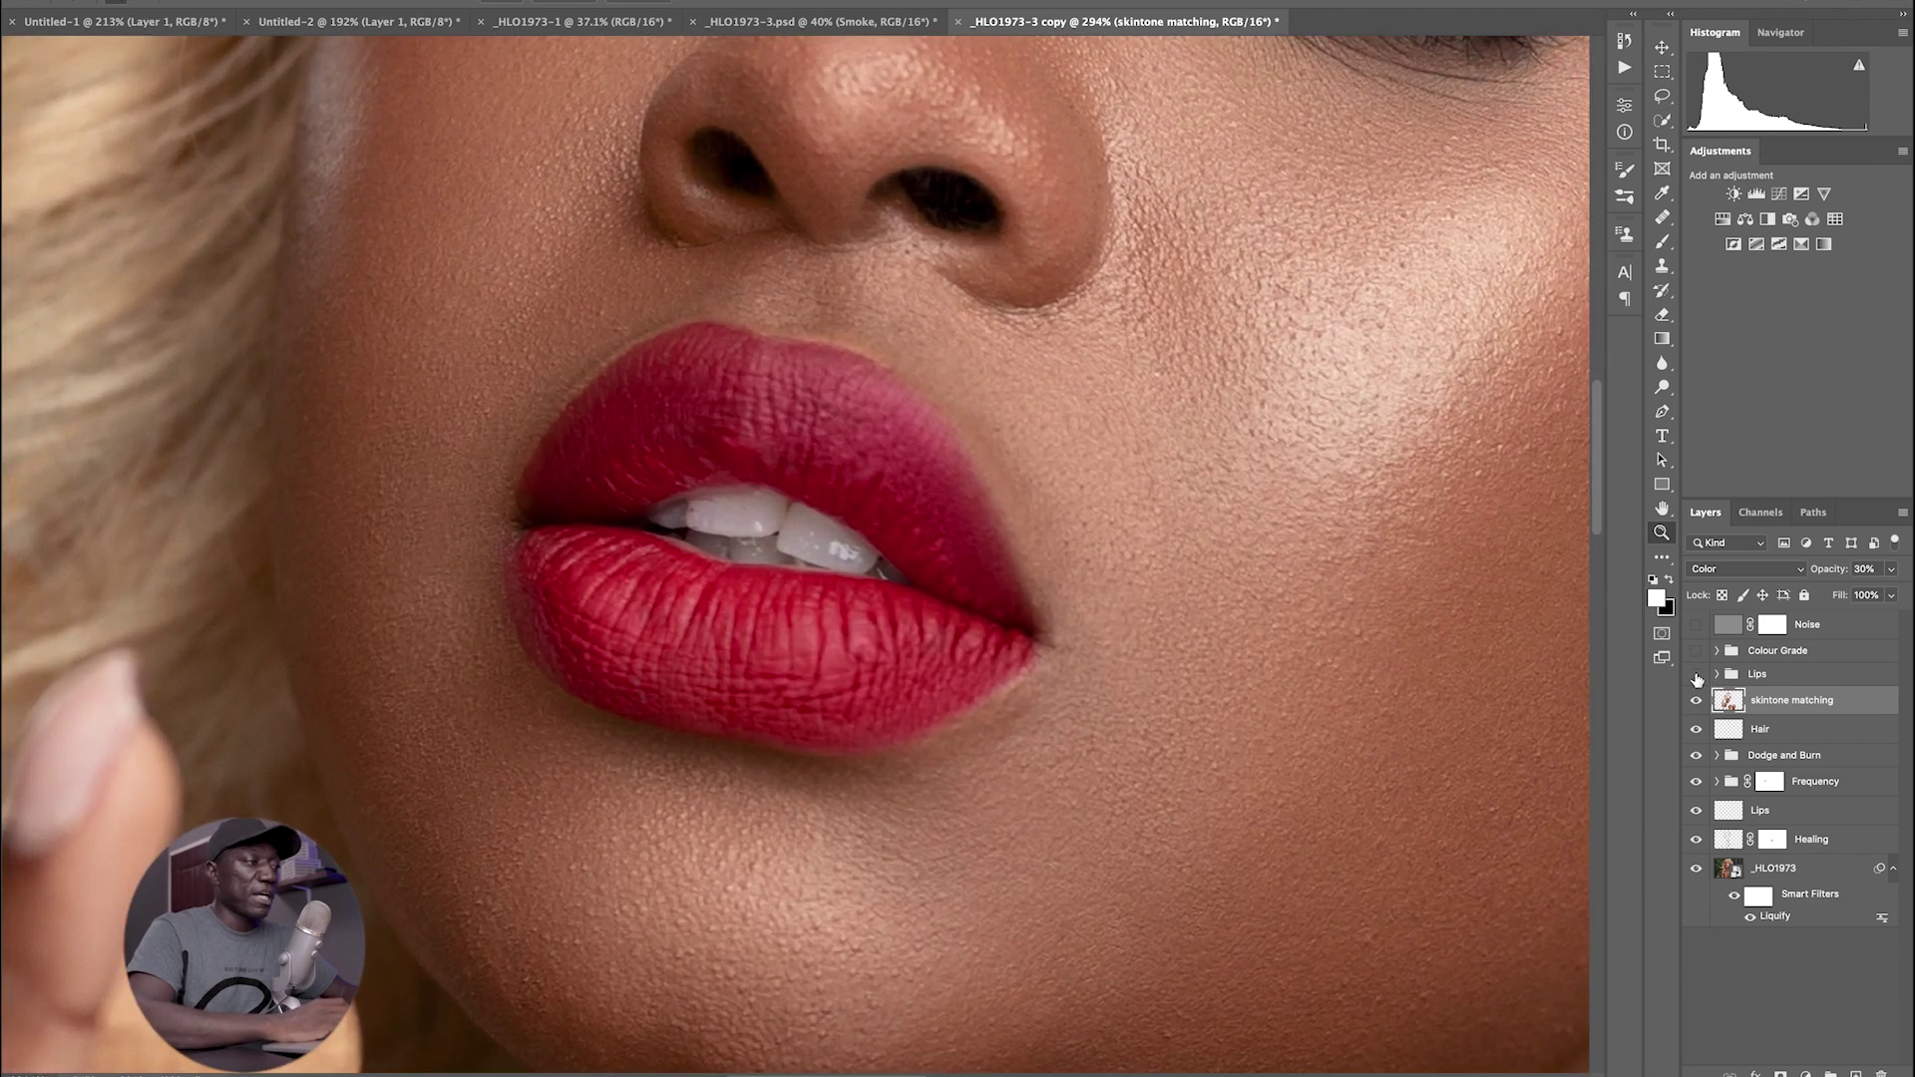
{"action": "left_click", "coordinate": [1696, 677]}
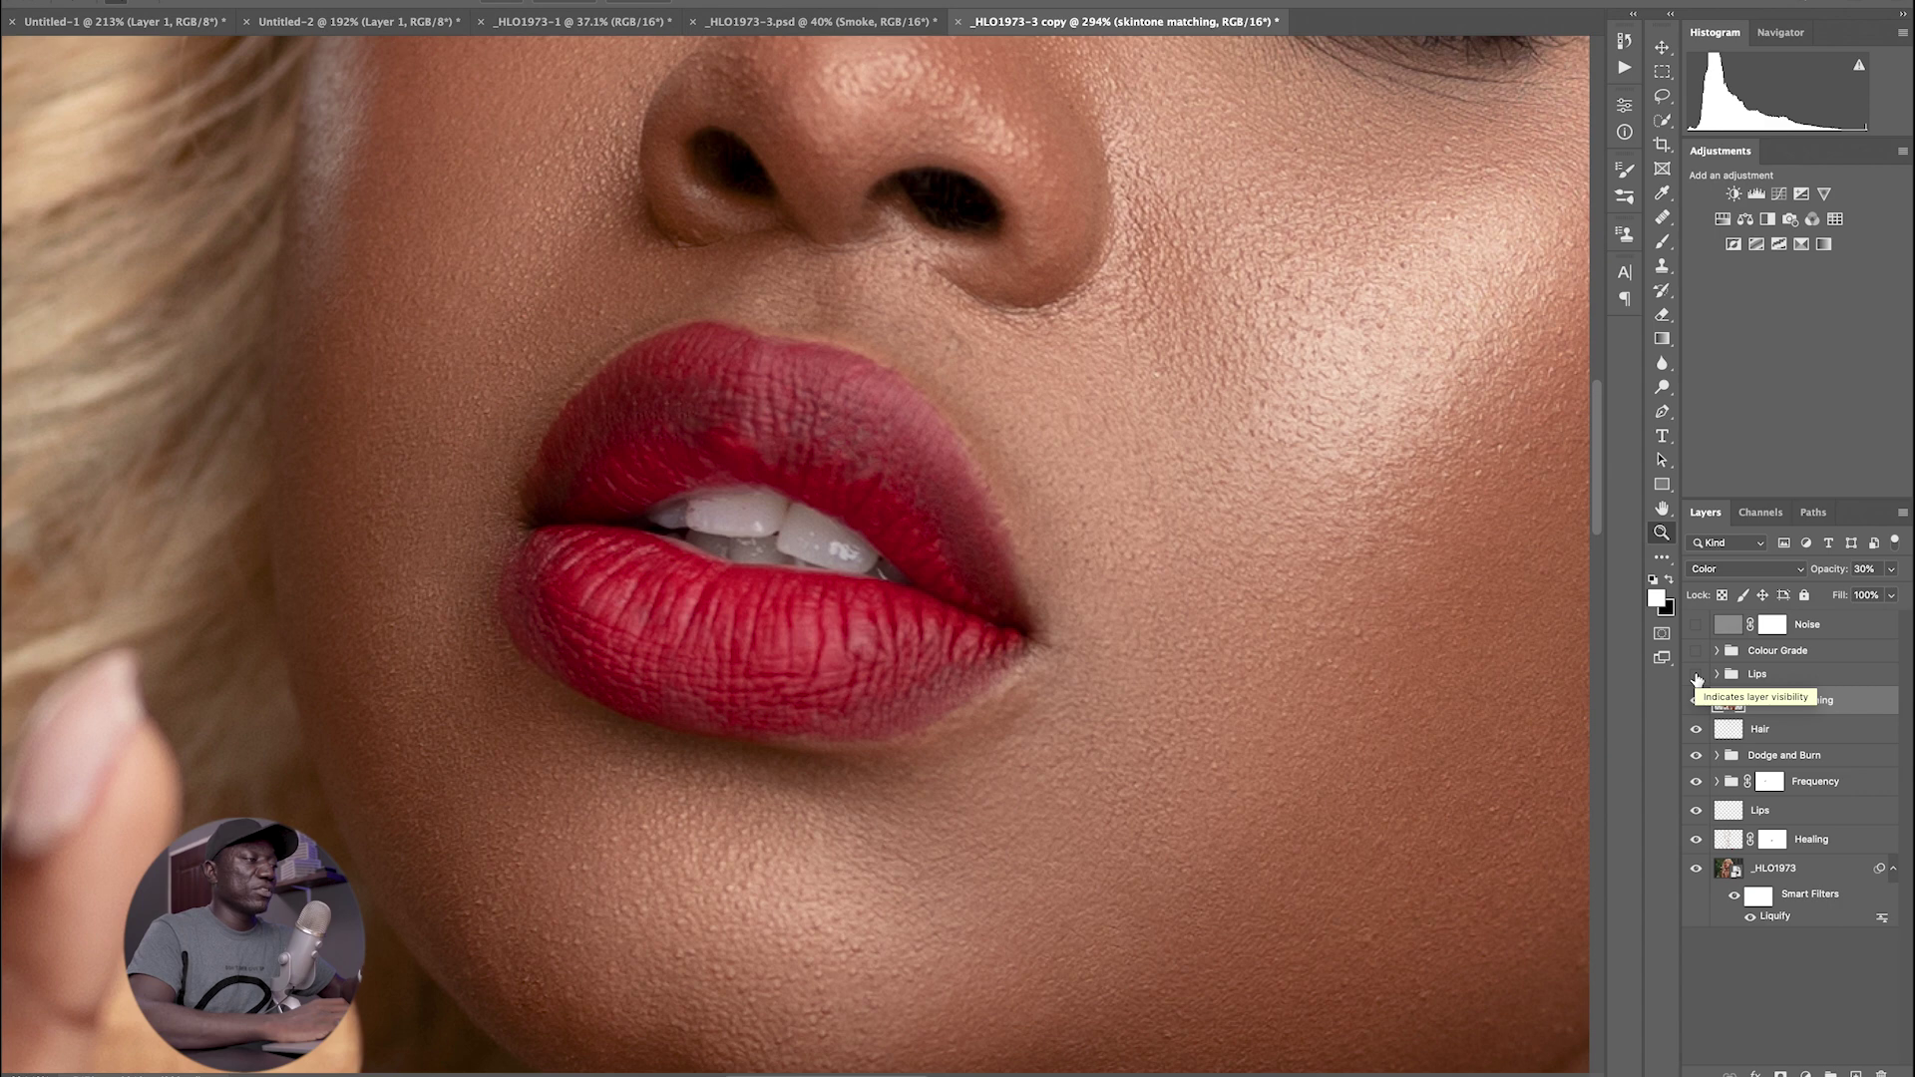
{"action": "left_click", "coordinate": [1697, 677]}
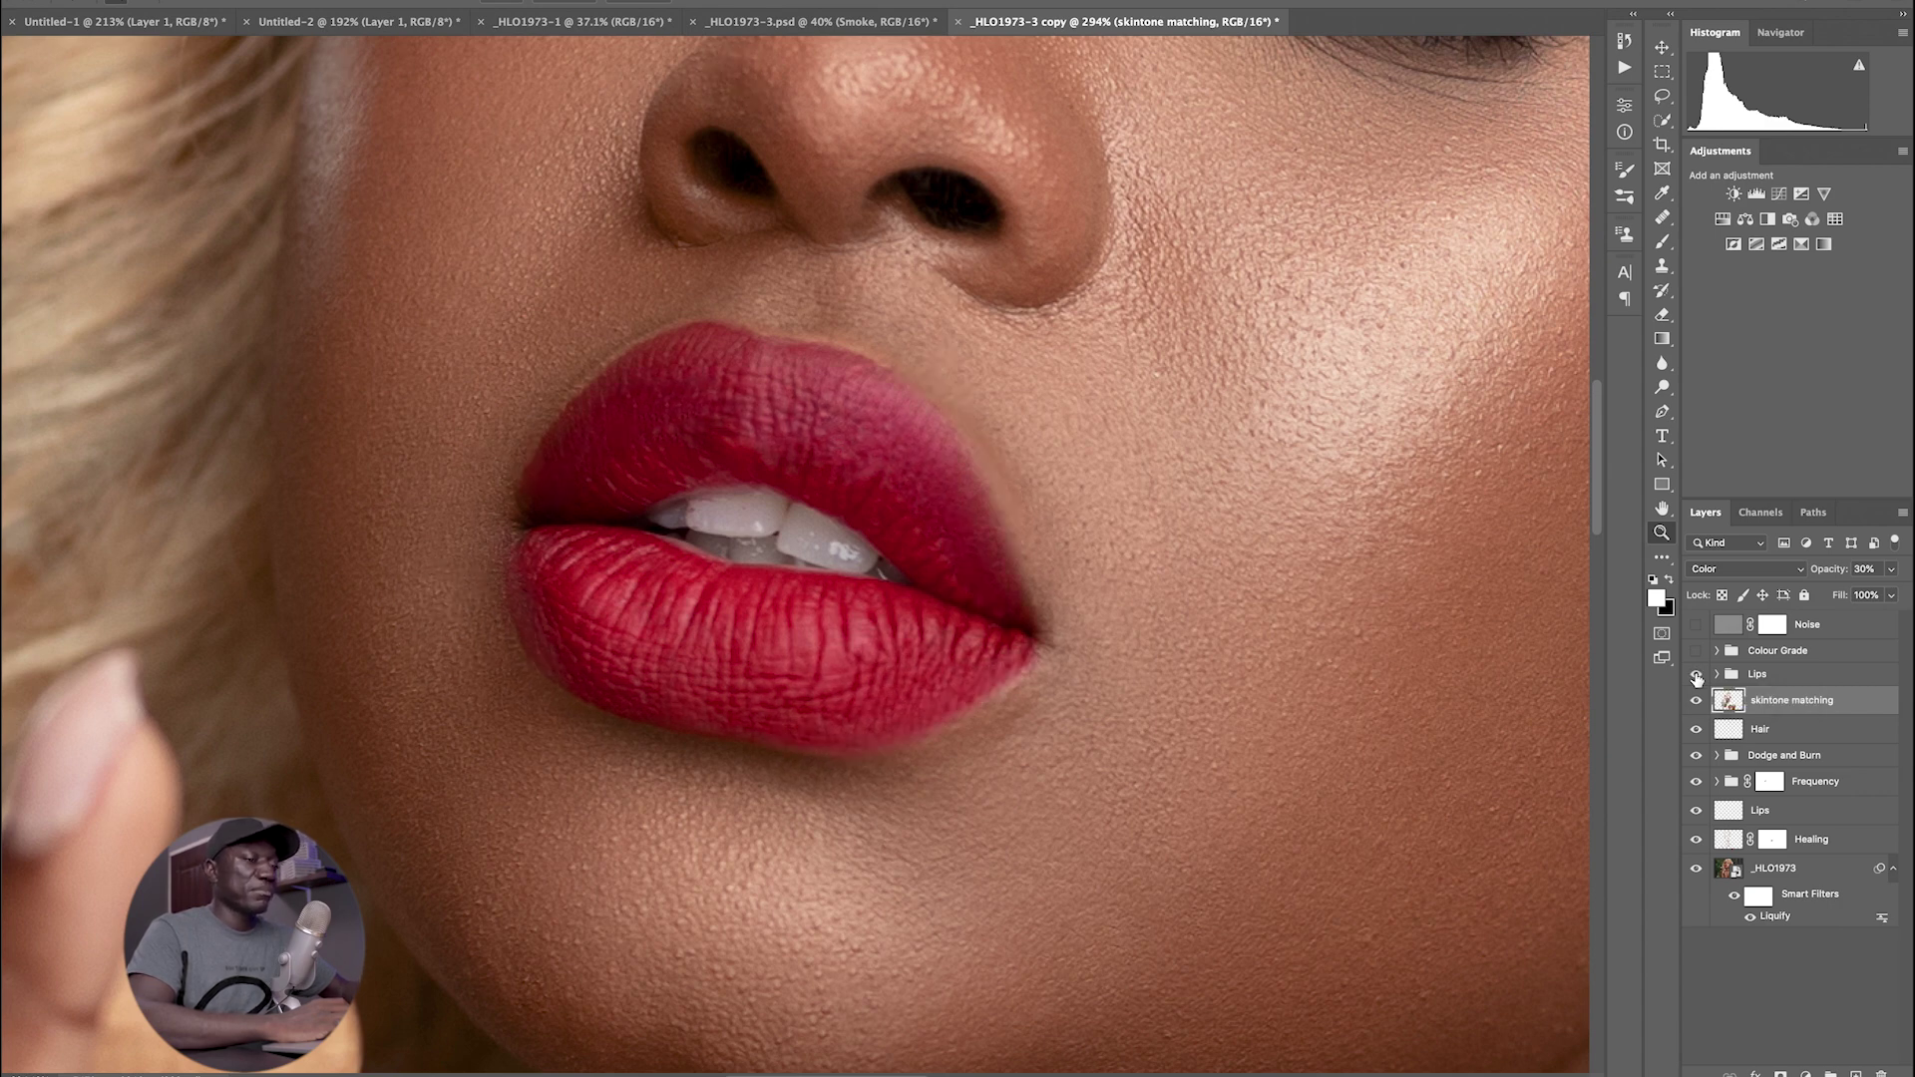
{"action": "left_click", "coordinate": [1697, 677]}
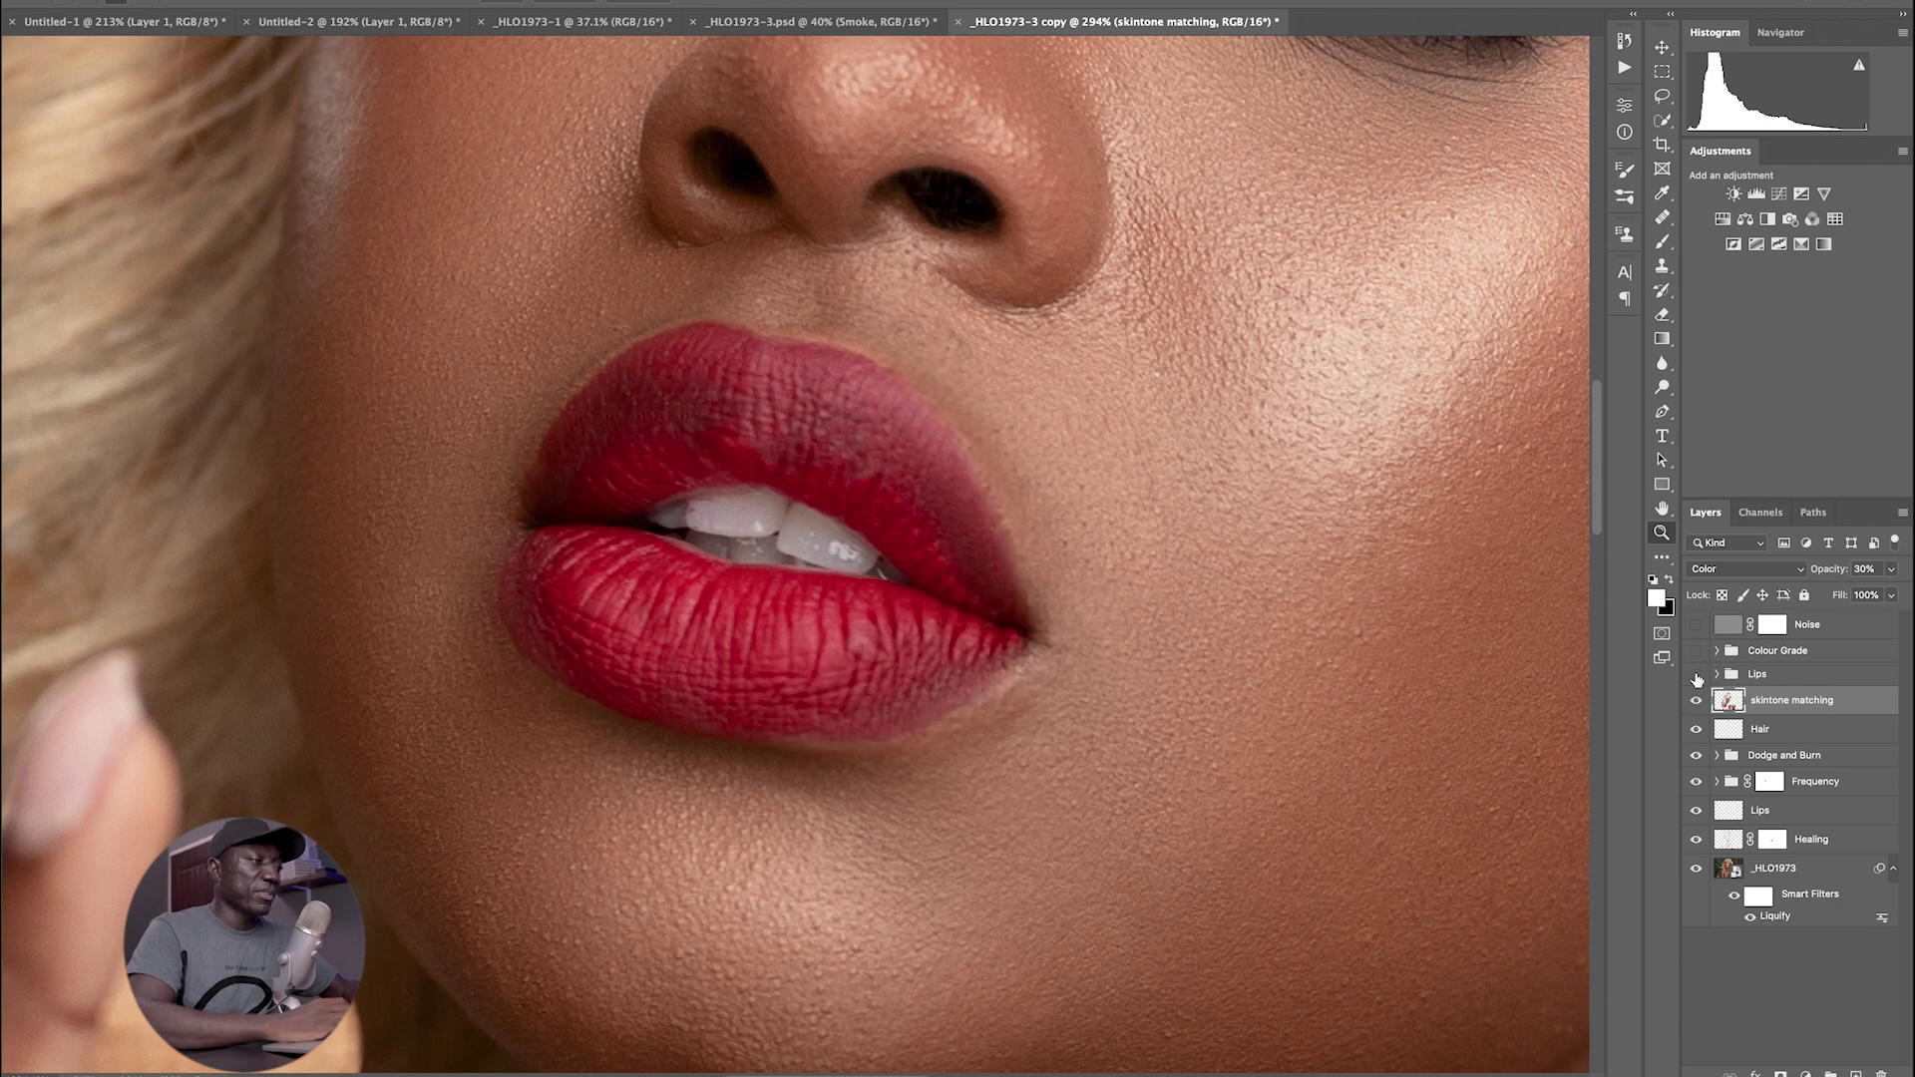
{"action": "left_click", "coordinate": [1696, 677]}
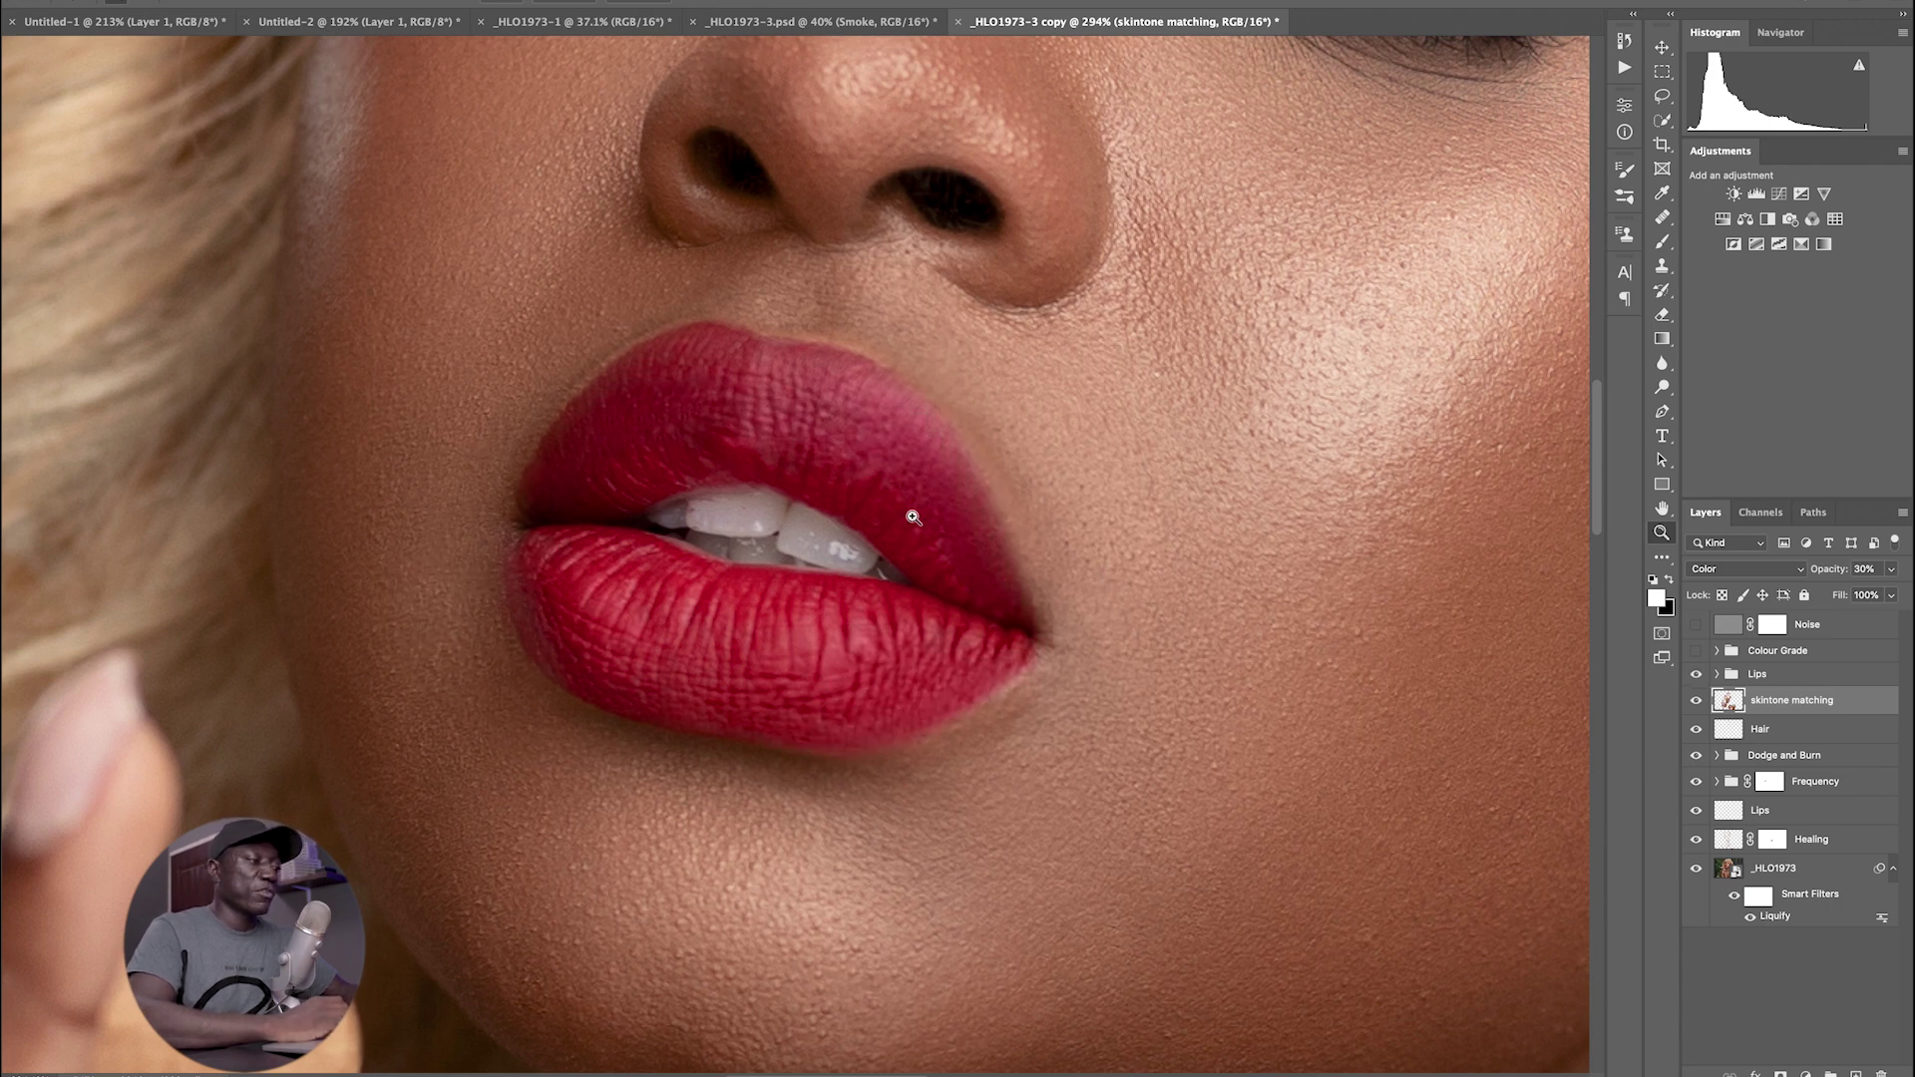
- Show the Colour Grade group and view its effect on the whole portrait
{"action": "key", "text": "ctrl+0"}
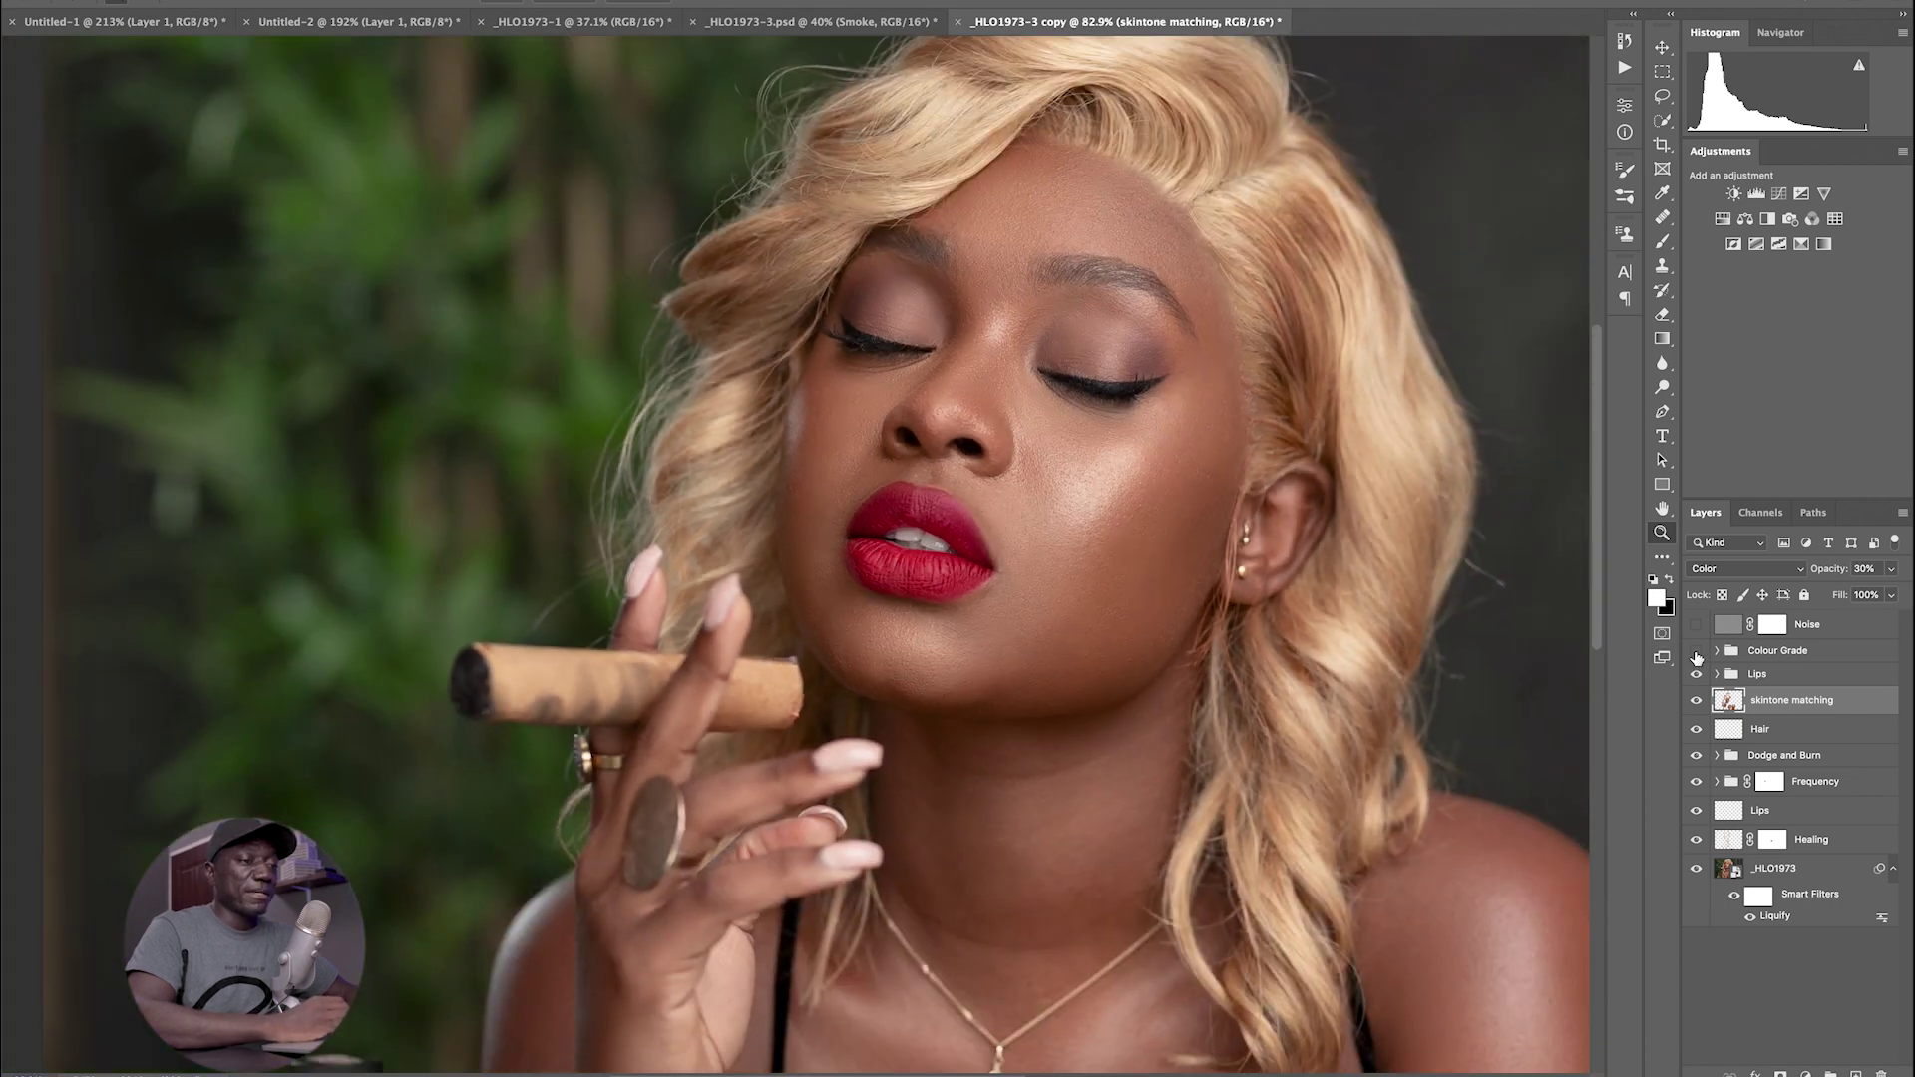
{"action": "left_click", "coordinate": [1057, 480], "text": "alt"}
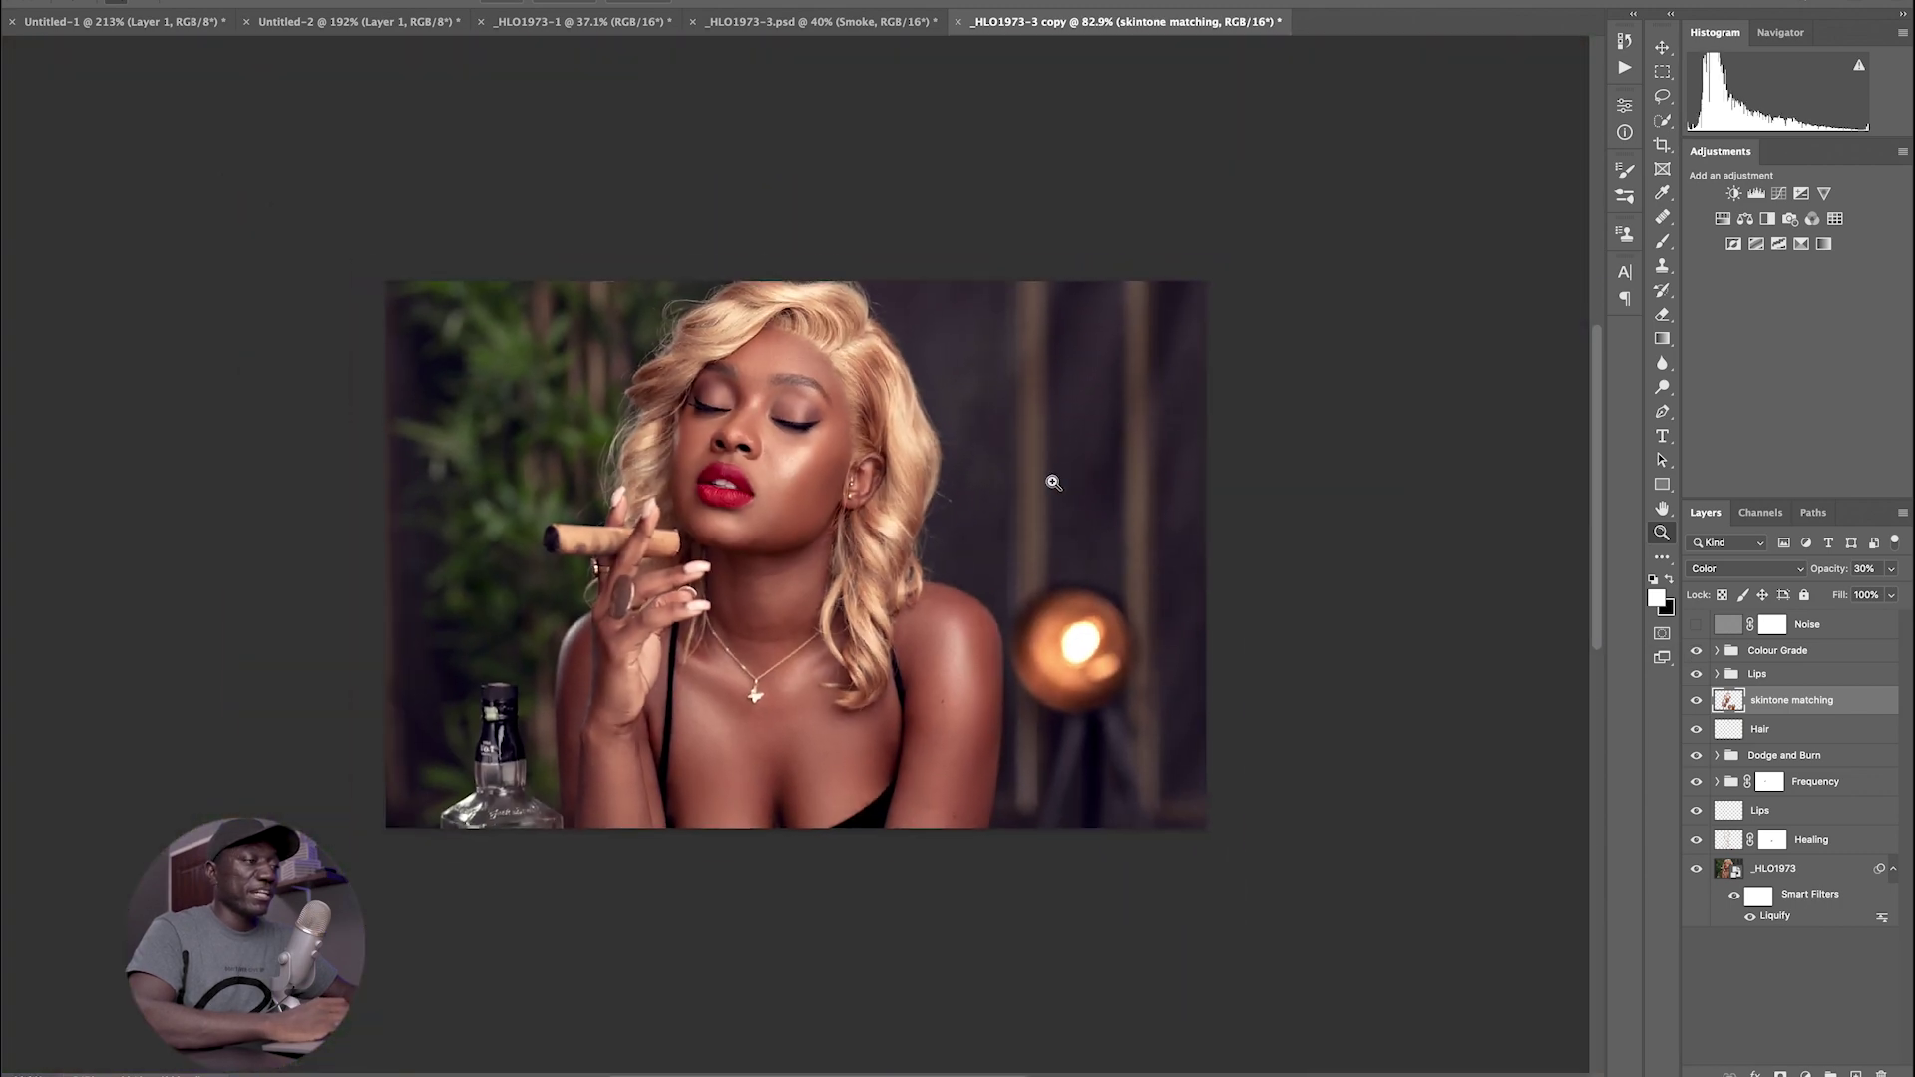
{"action": "left_click", "coordinate": [1060, 483]}
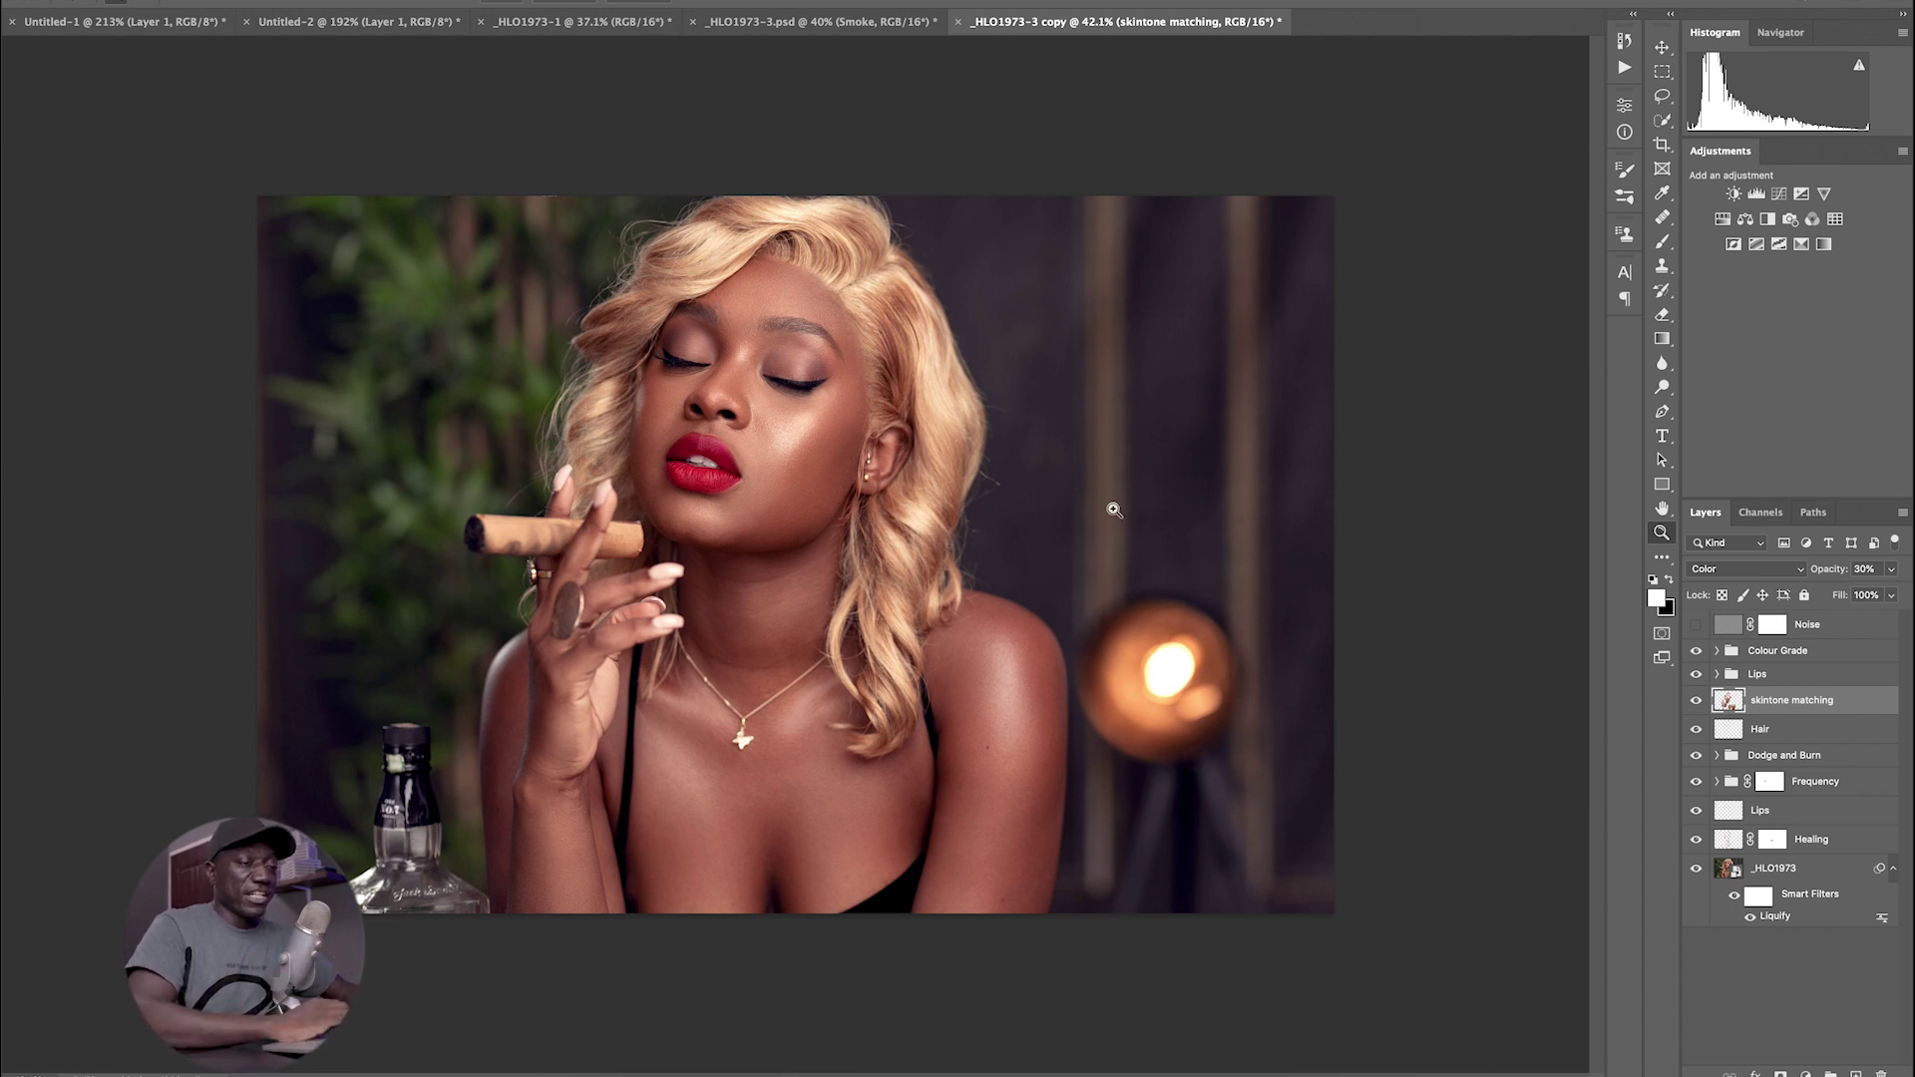
- Expand the Colour Grade group and hide all of its adjustment layers except Curves 2
{"action": "left_click", "coordinate": [1717, 651]}
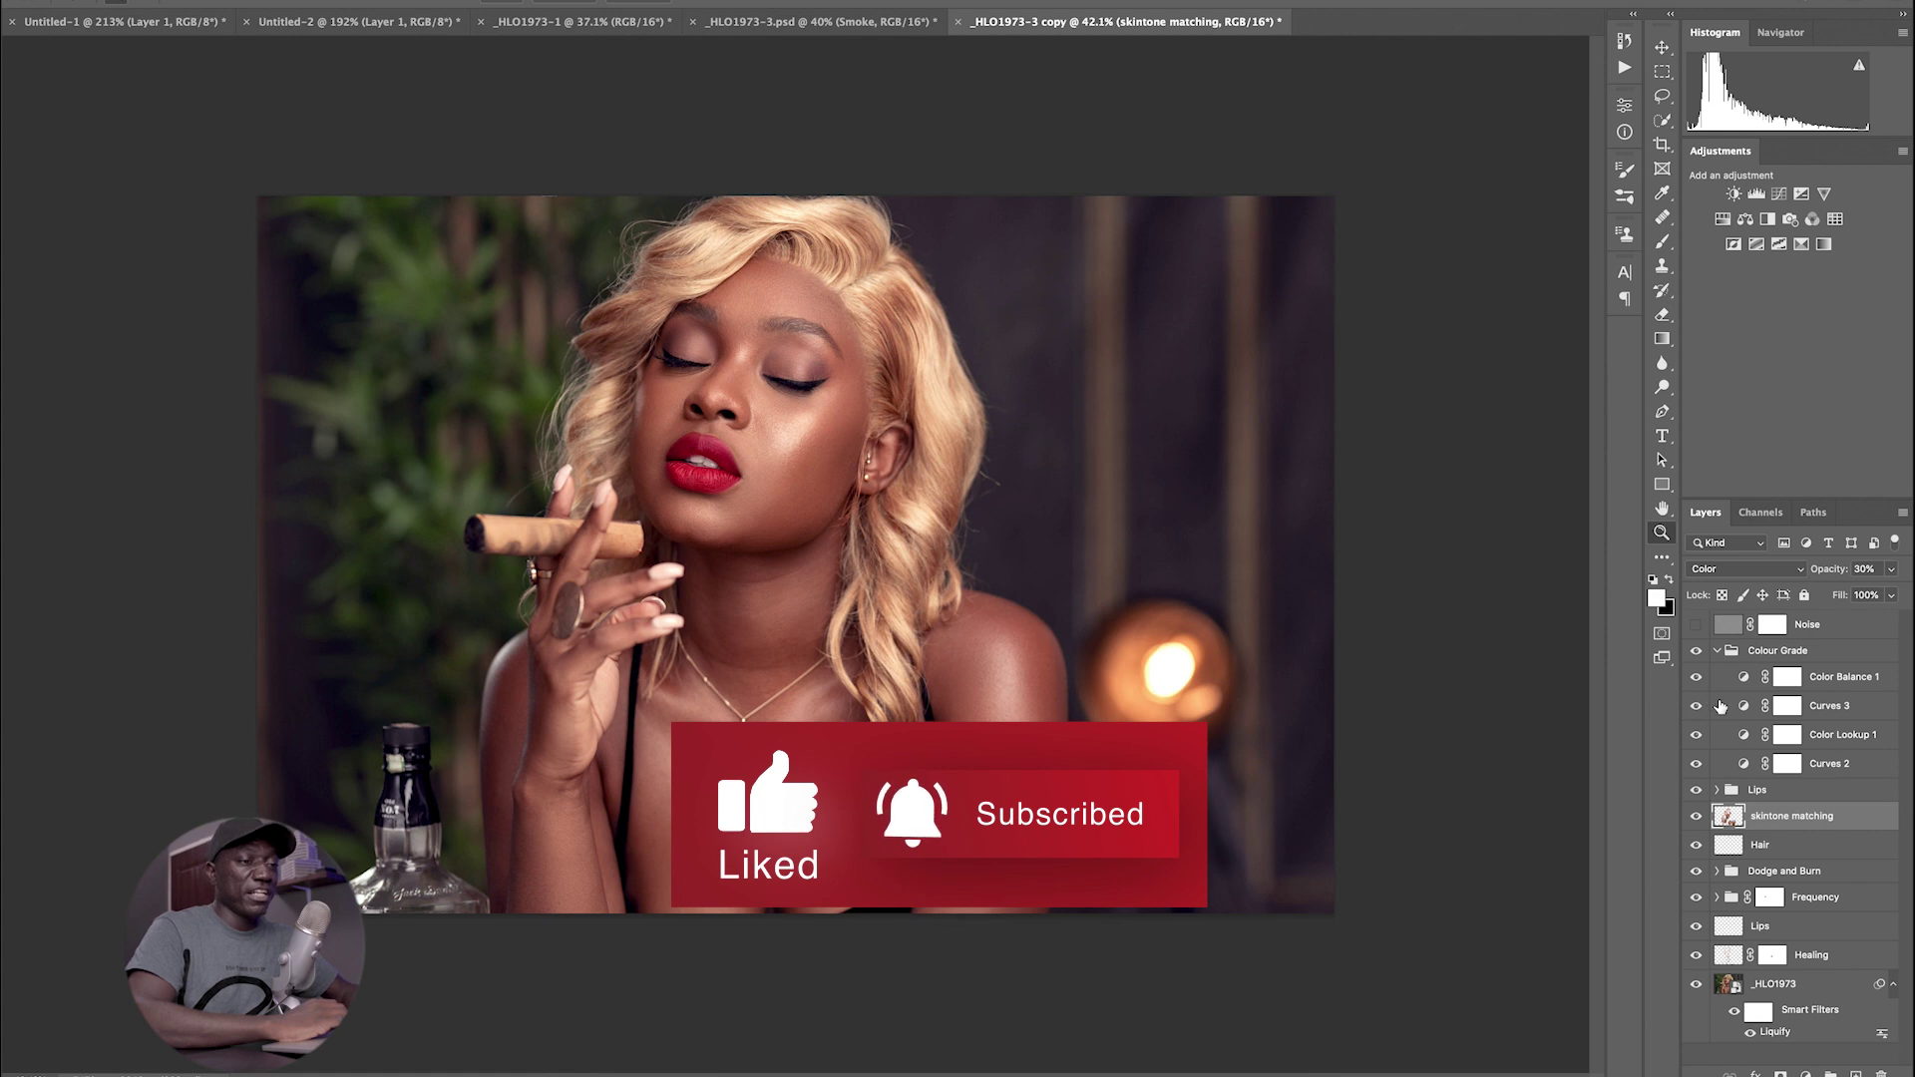
{"action": "left_click_drag", "start_coordinate": [1695, 679], "coordinate": [1698, 765]}
{"action": "left_click", "coordinate": [1696, 764]}
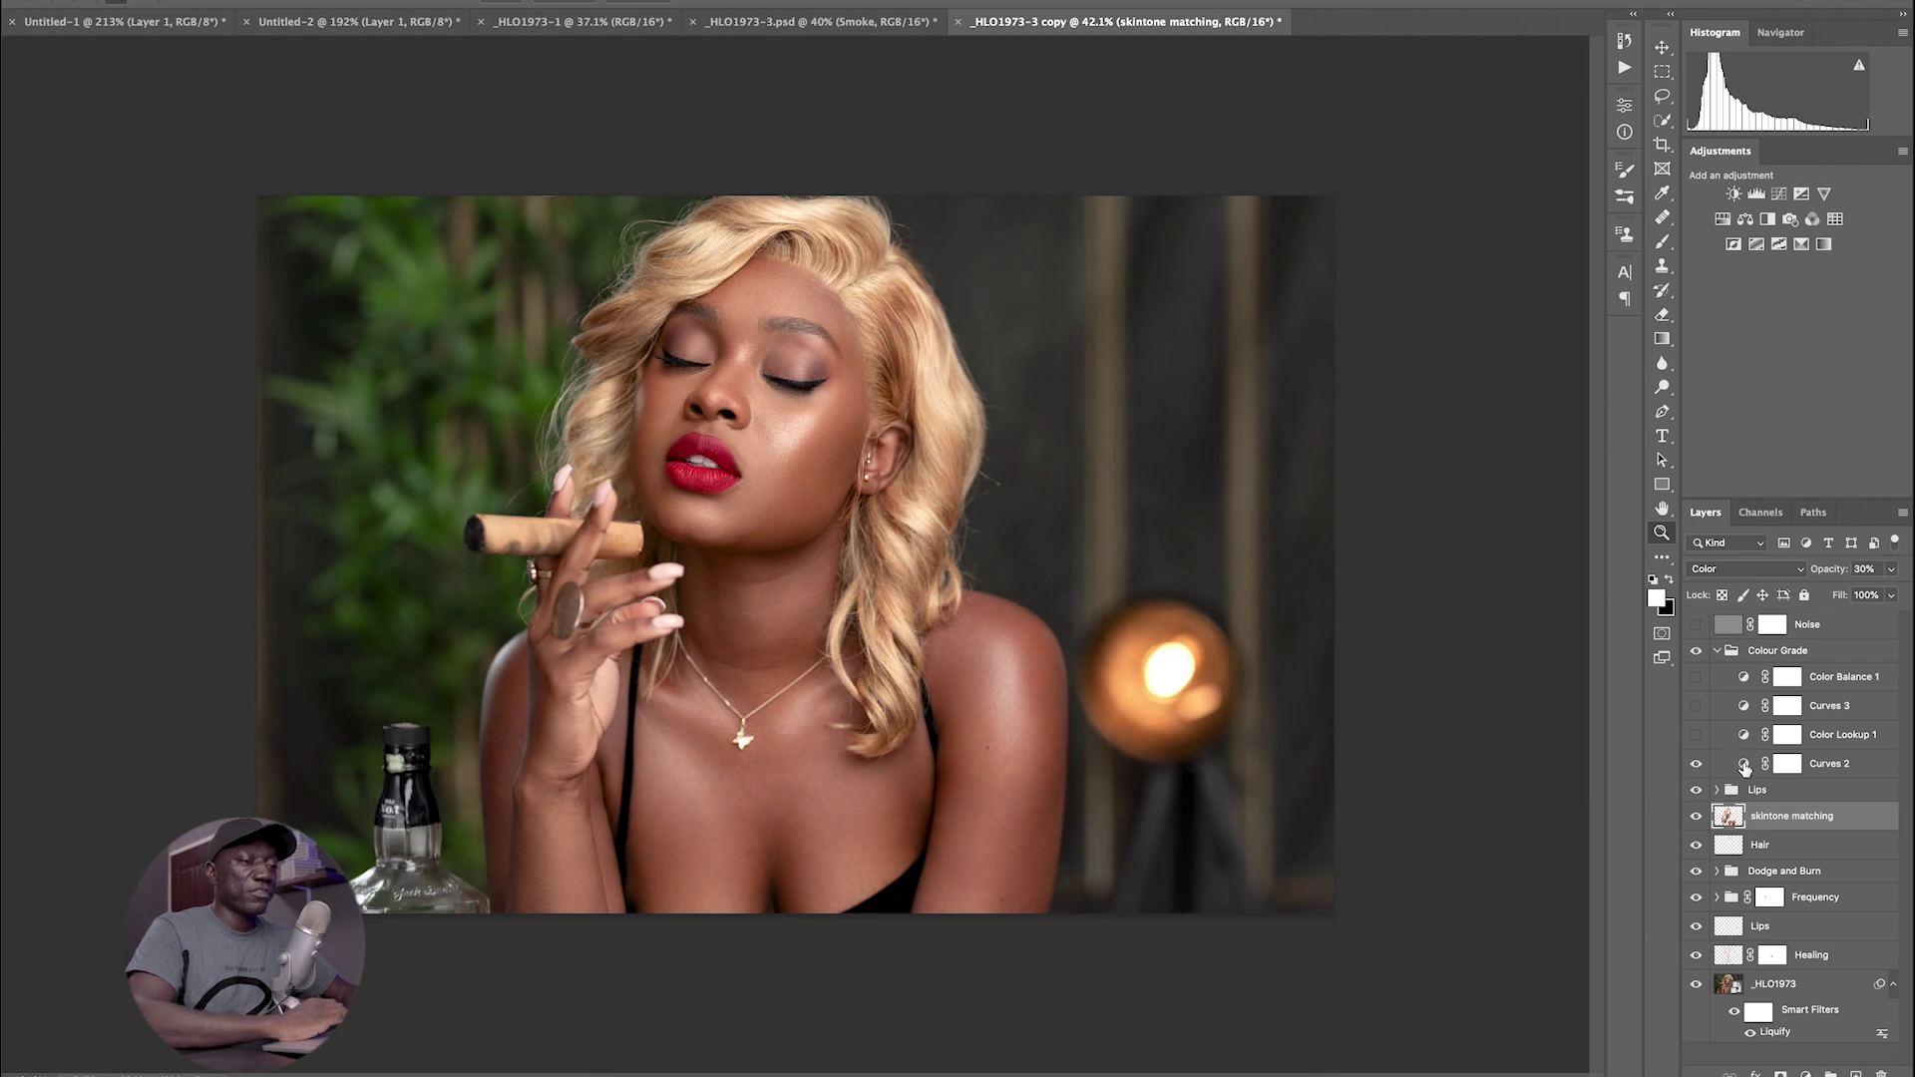
- Open the Curves 2 adjustment's settings and compare the portrait with and without it
{"action": "double_click", "coordinate": [1744, 764]}
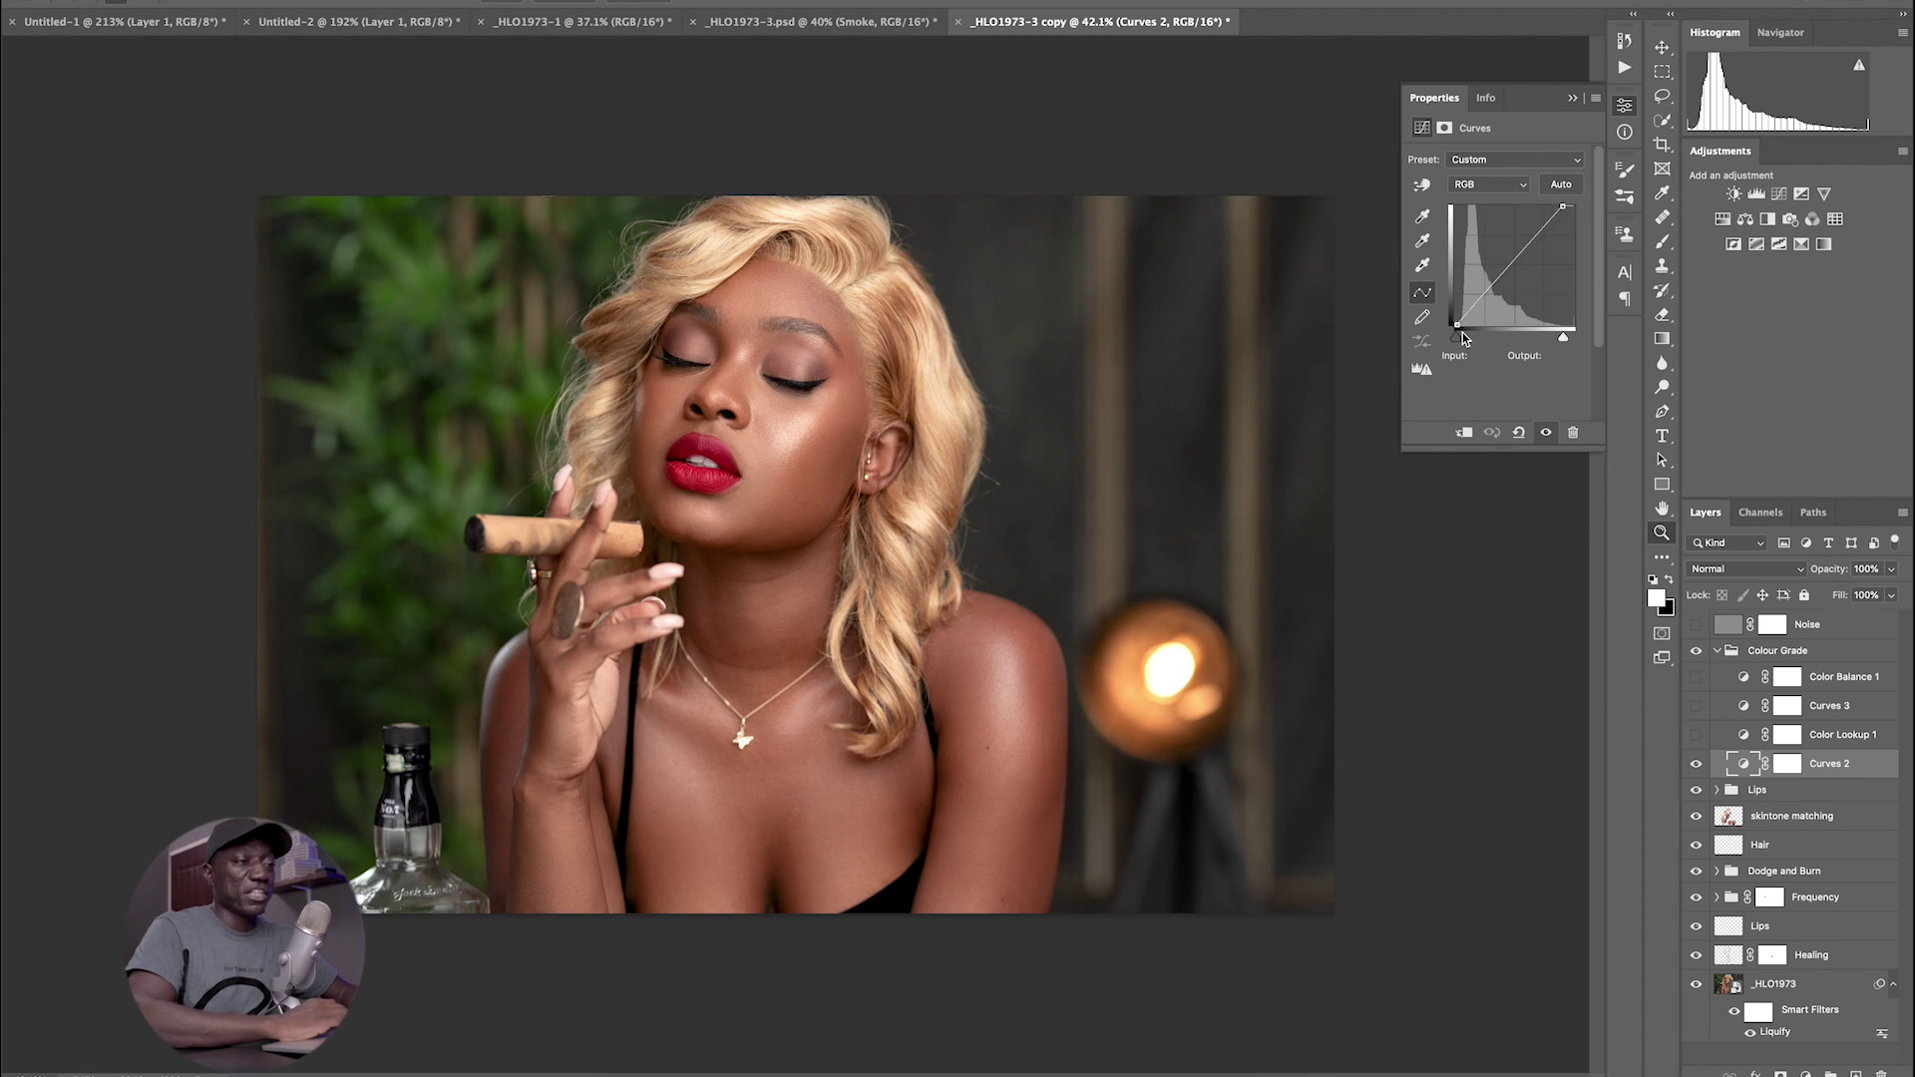
{"action": "left_click", "coordinate": [1545, 433]}
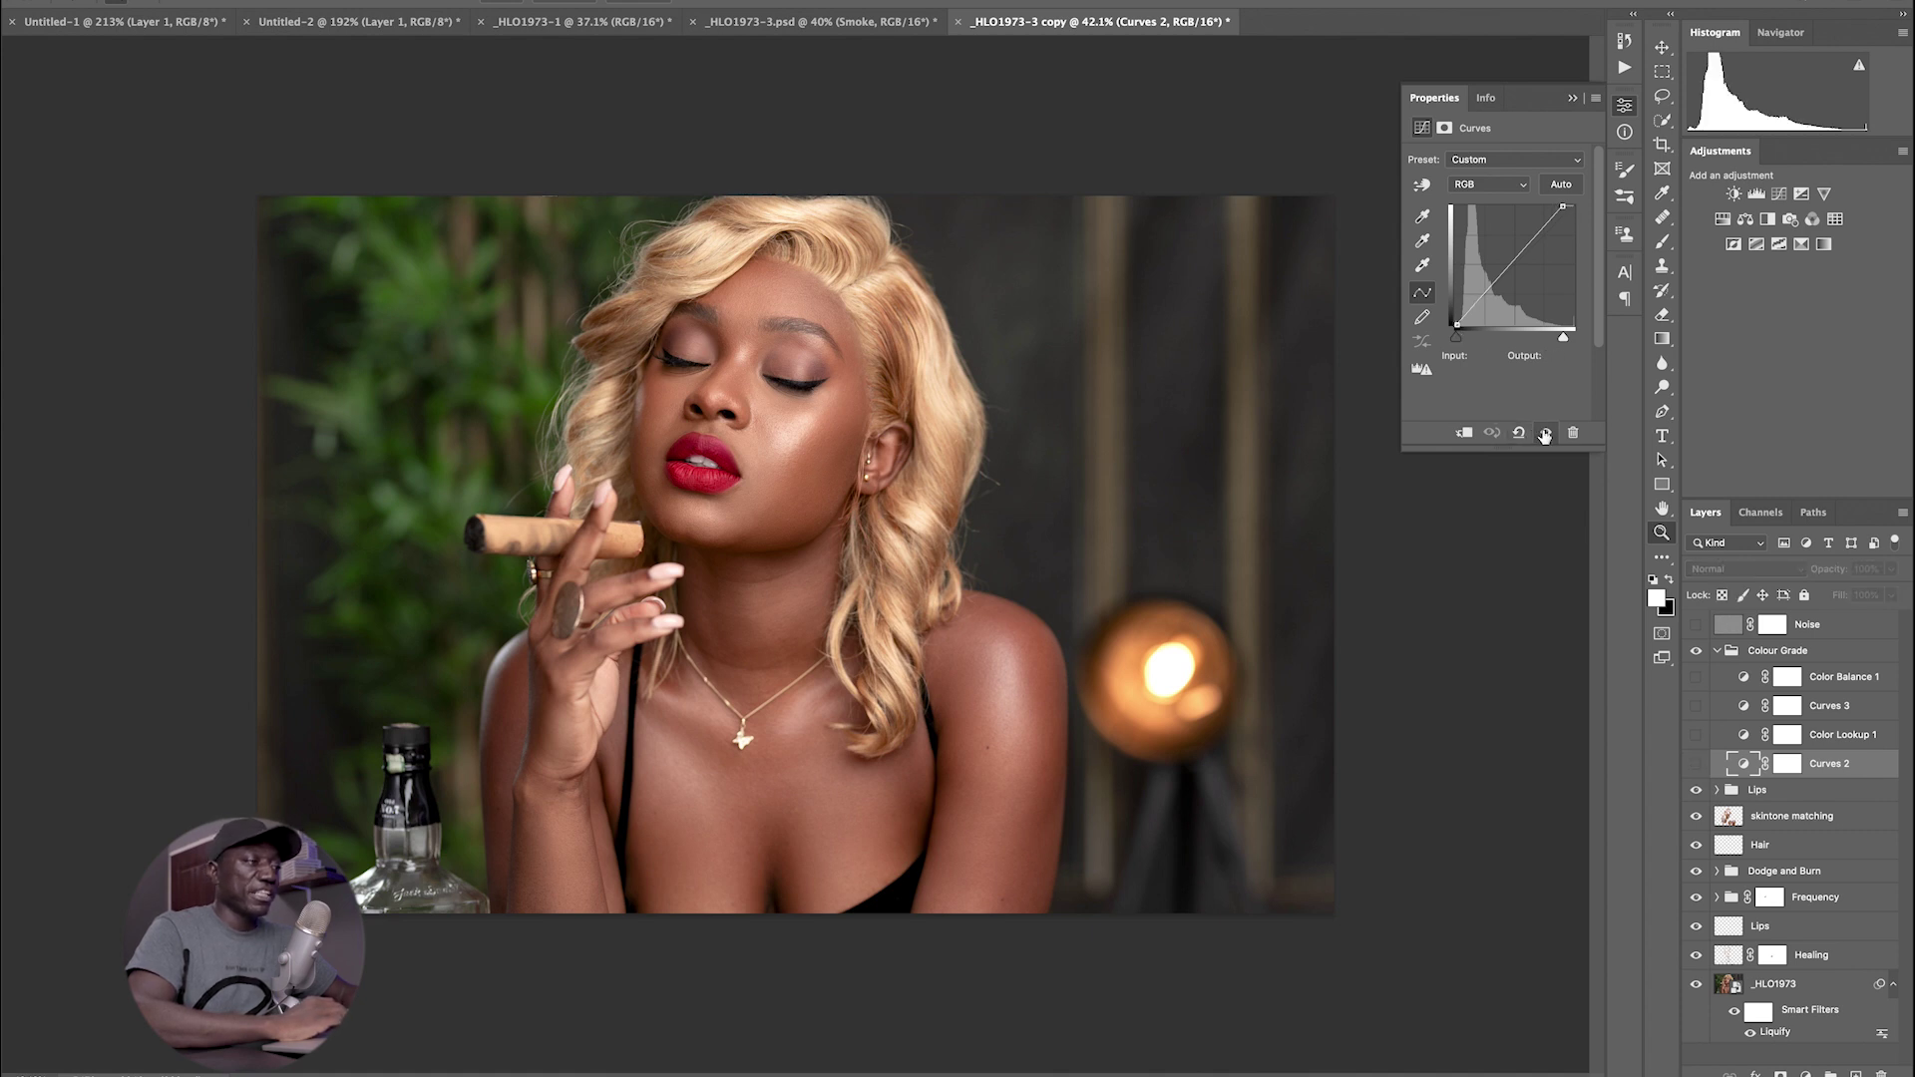
{"action": "left_click", "coordinate": [1545, 432]}
{"action": "left_click", "coordinate": [1544, 433]}
{"action": "left_click", "coordinate": [1545, 433]}
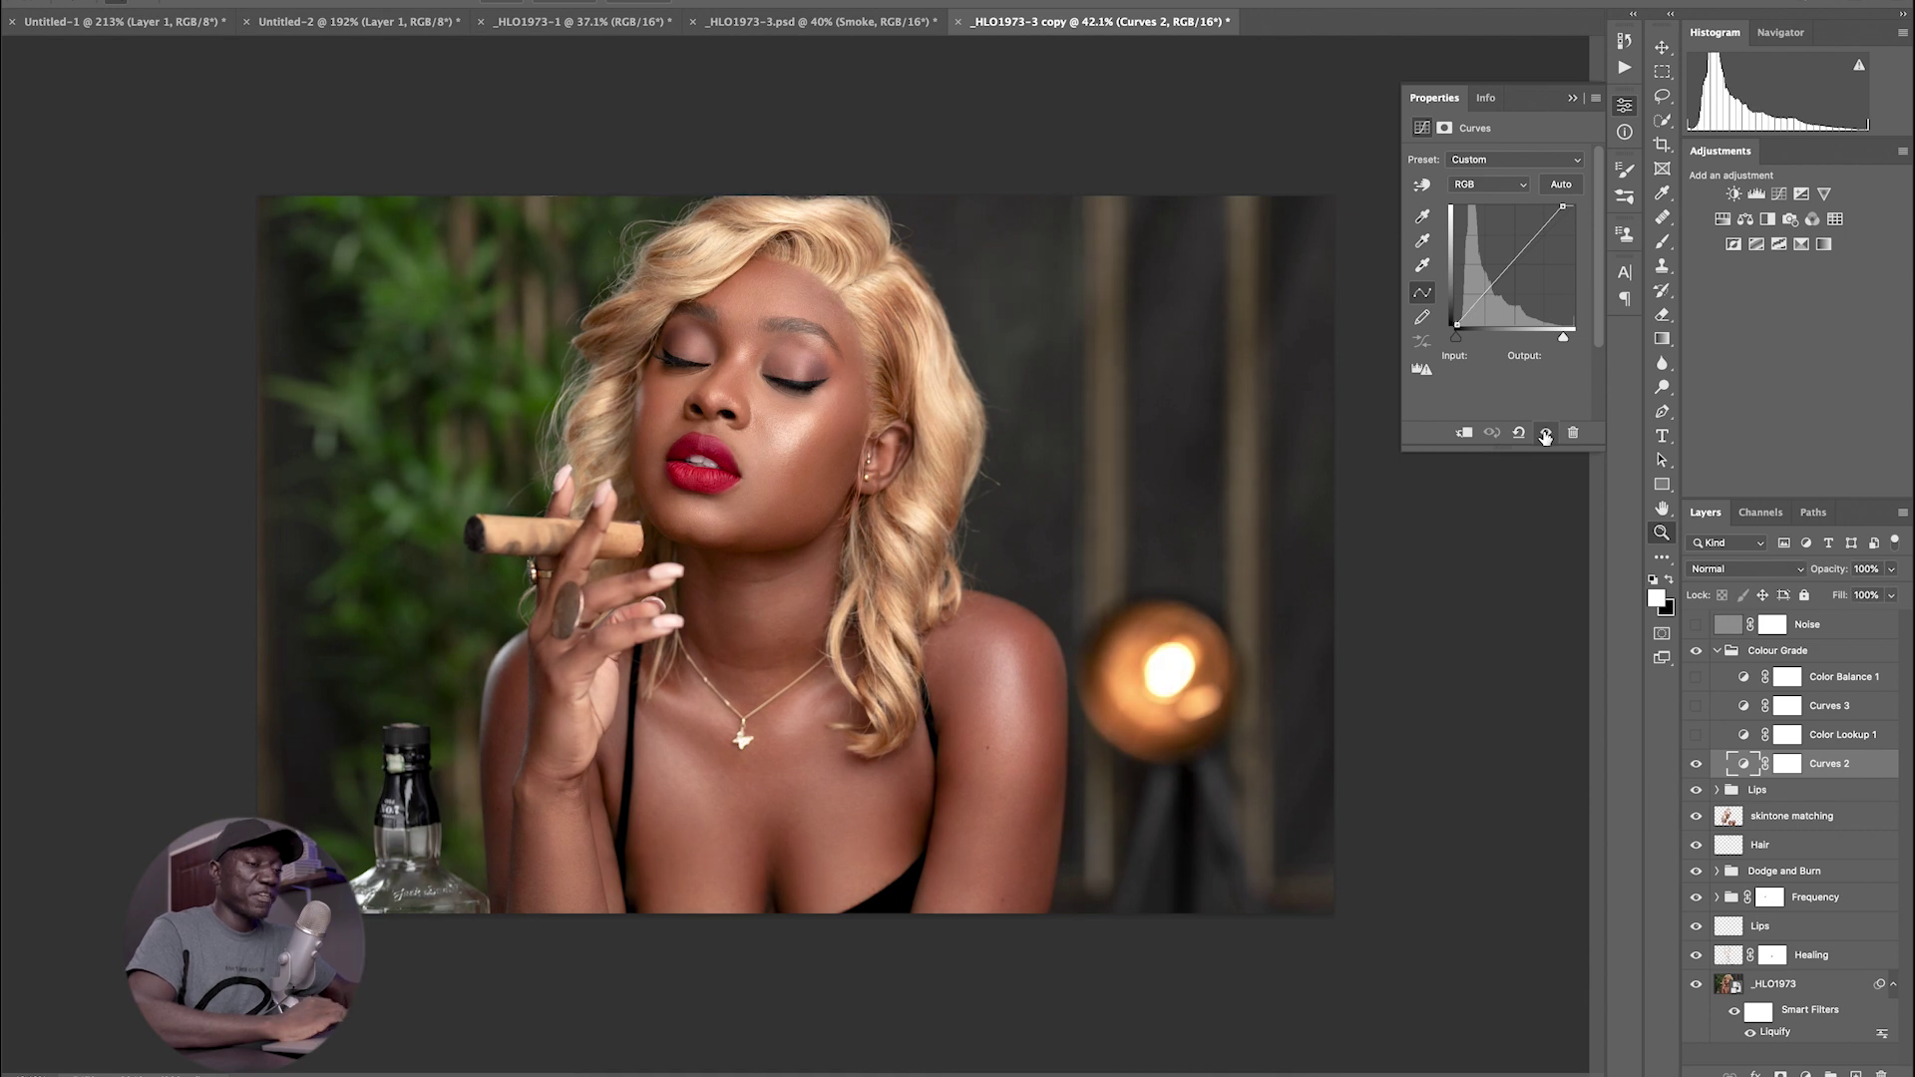
- Show and select the Color Lookup 1 adjustment, and compare the portrait with and without it
{"action": "left_click", "coordinate": [1696, 736]}
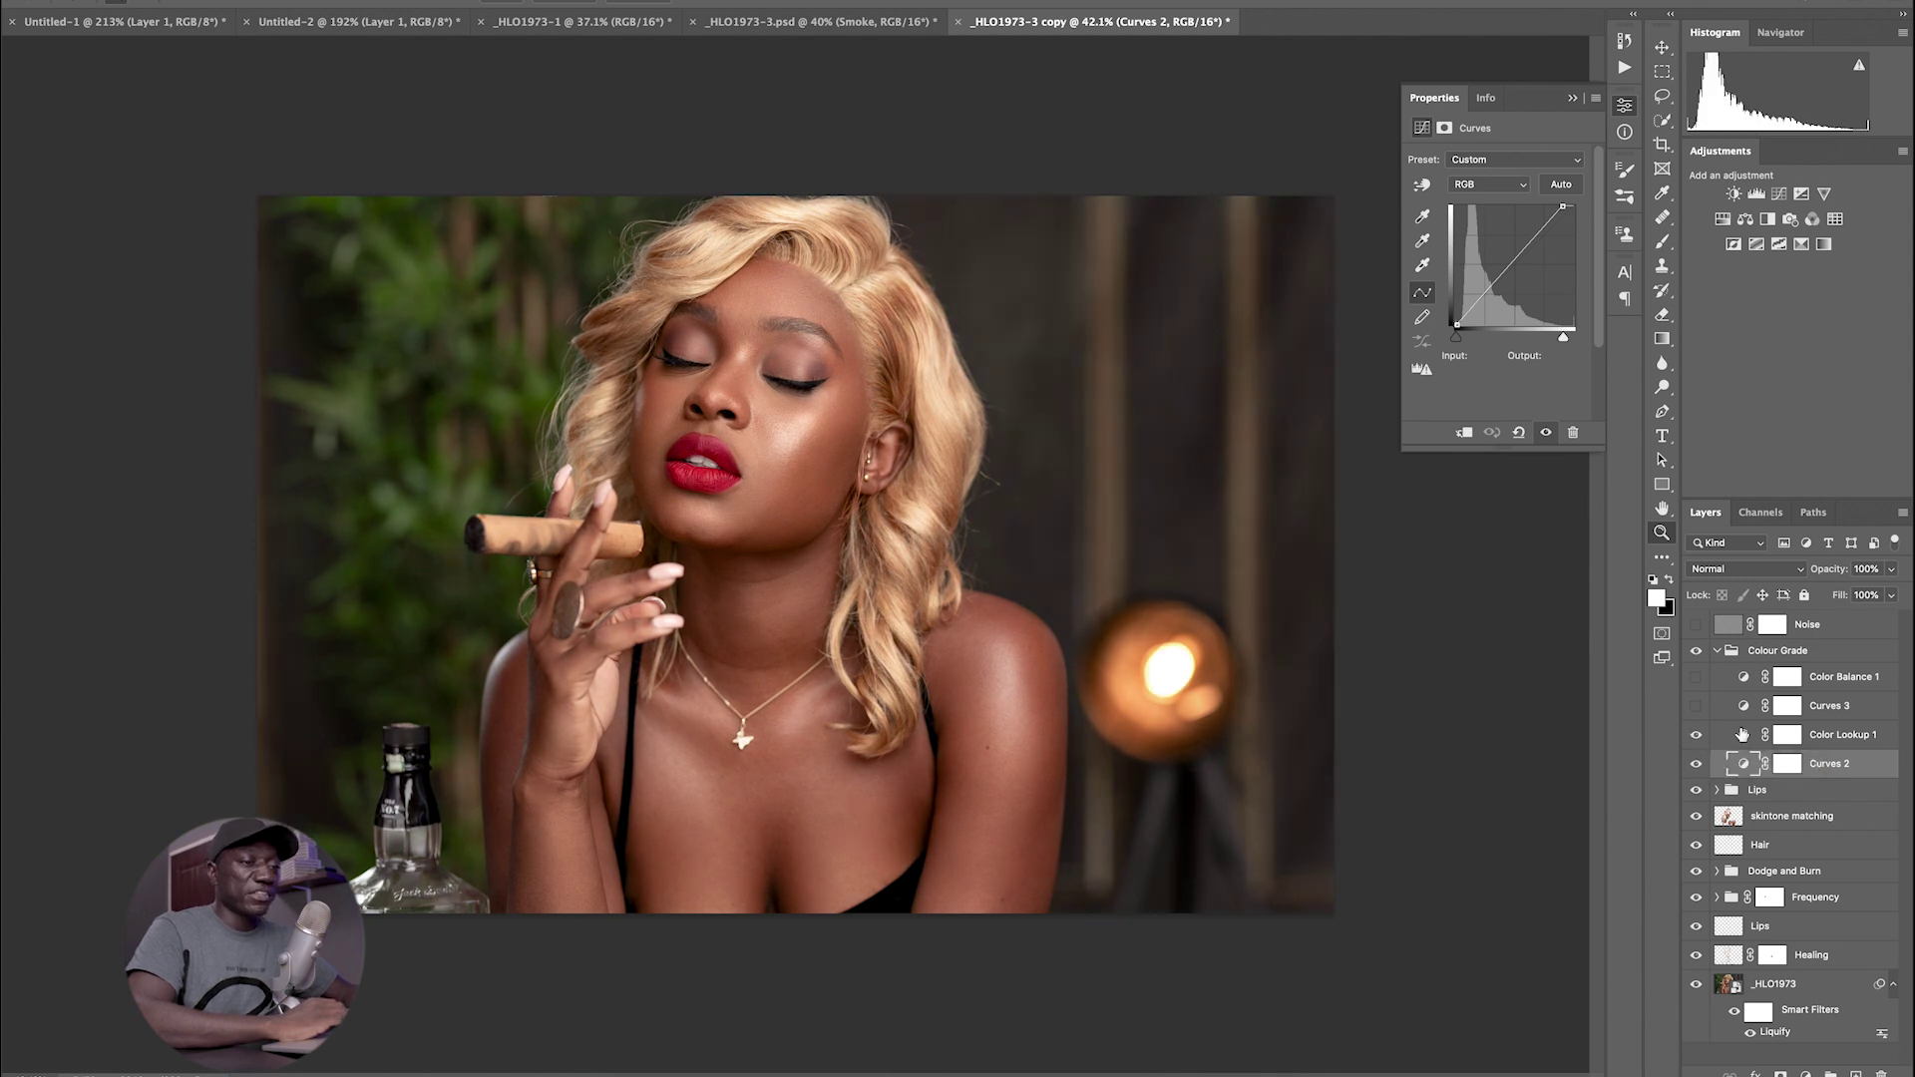
{"action": "left_click", "coordinate": [1838, 738]}
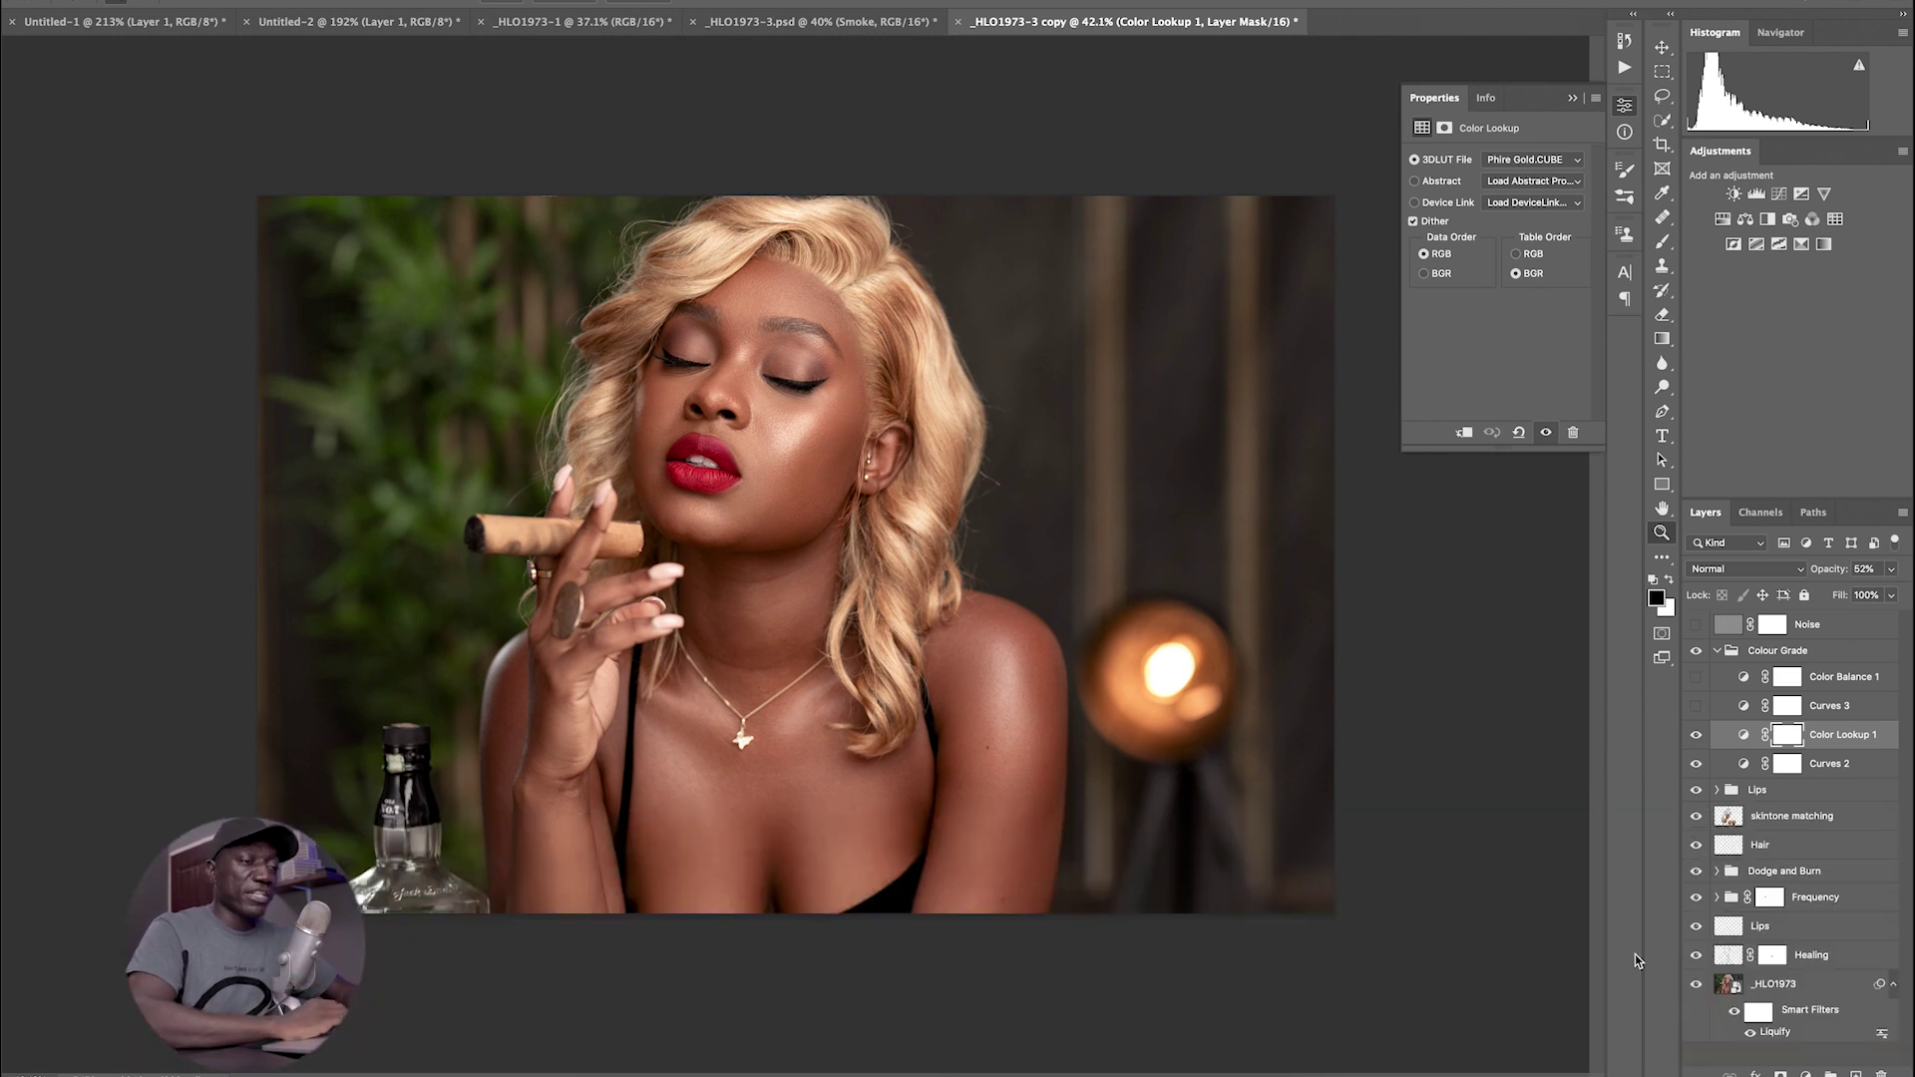
{"action": "left_click", "coordinate": [1696, 735]}
{"action": "left_click", "coordinate": [1695, 735]}
- Try the Phade Punch and Phlozilla LUTs on Color Lookup 1 and switch back to Phire Gold
{"action": "left_click", "coordinate": [1541, 160]}
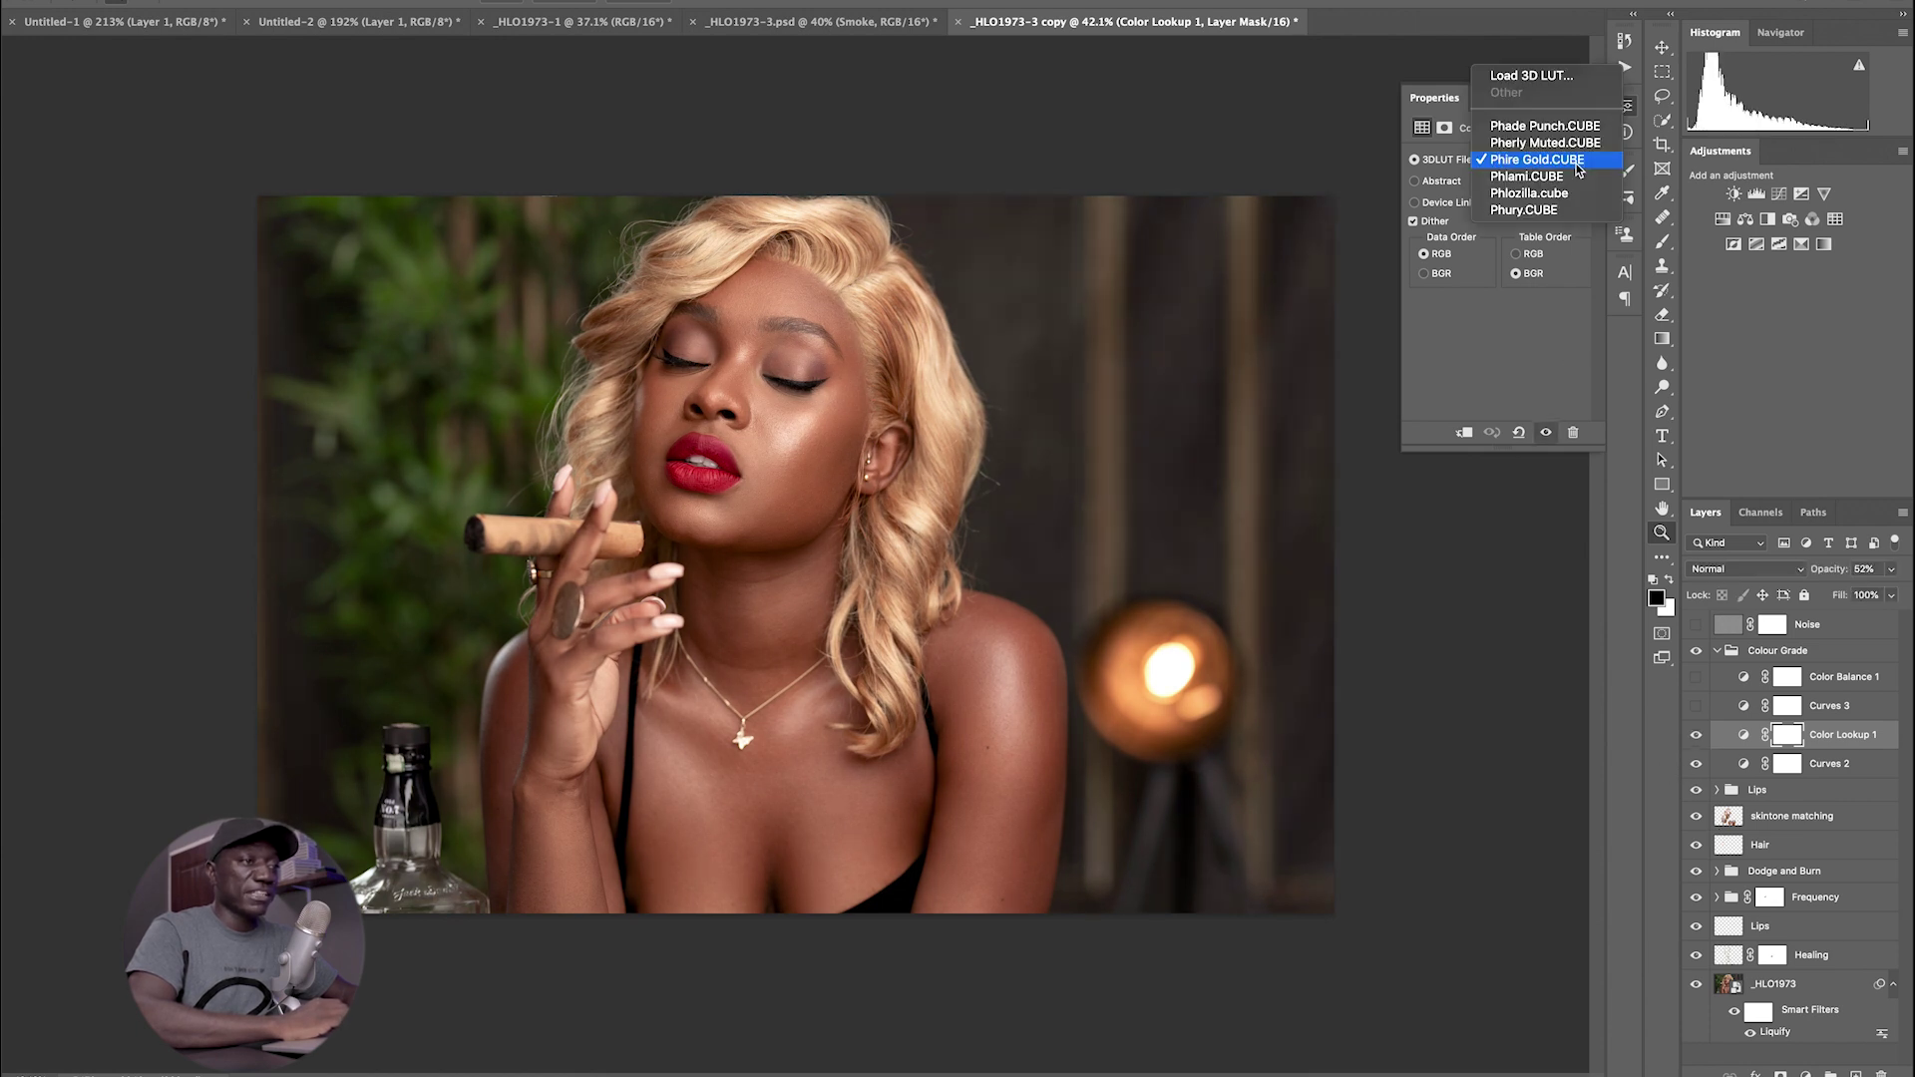
{"action": "left_click", "coordinate": [1536, 127]}
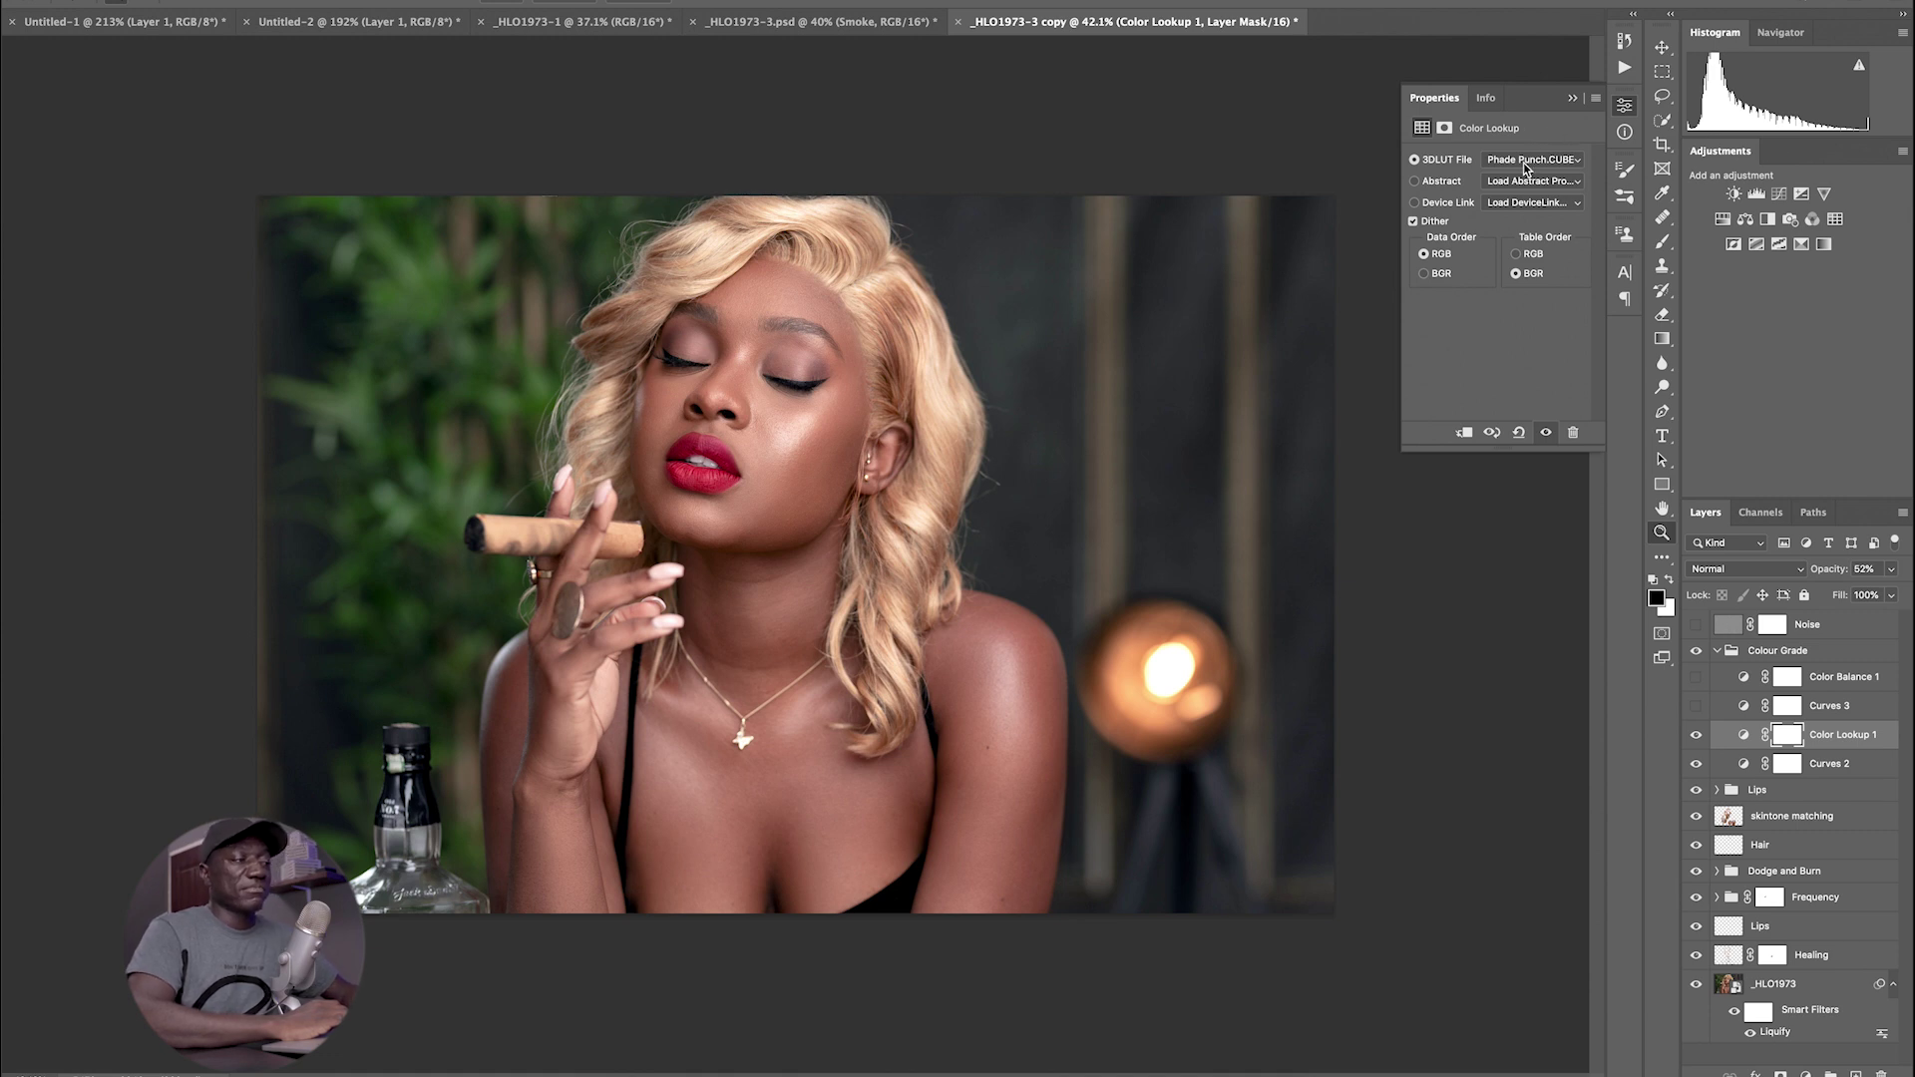
{"action": "left_click", "coordinate": [1523, 162]}
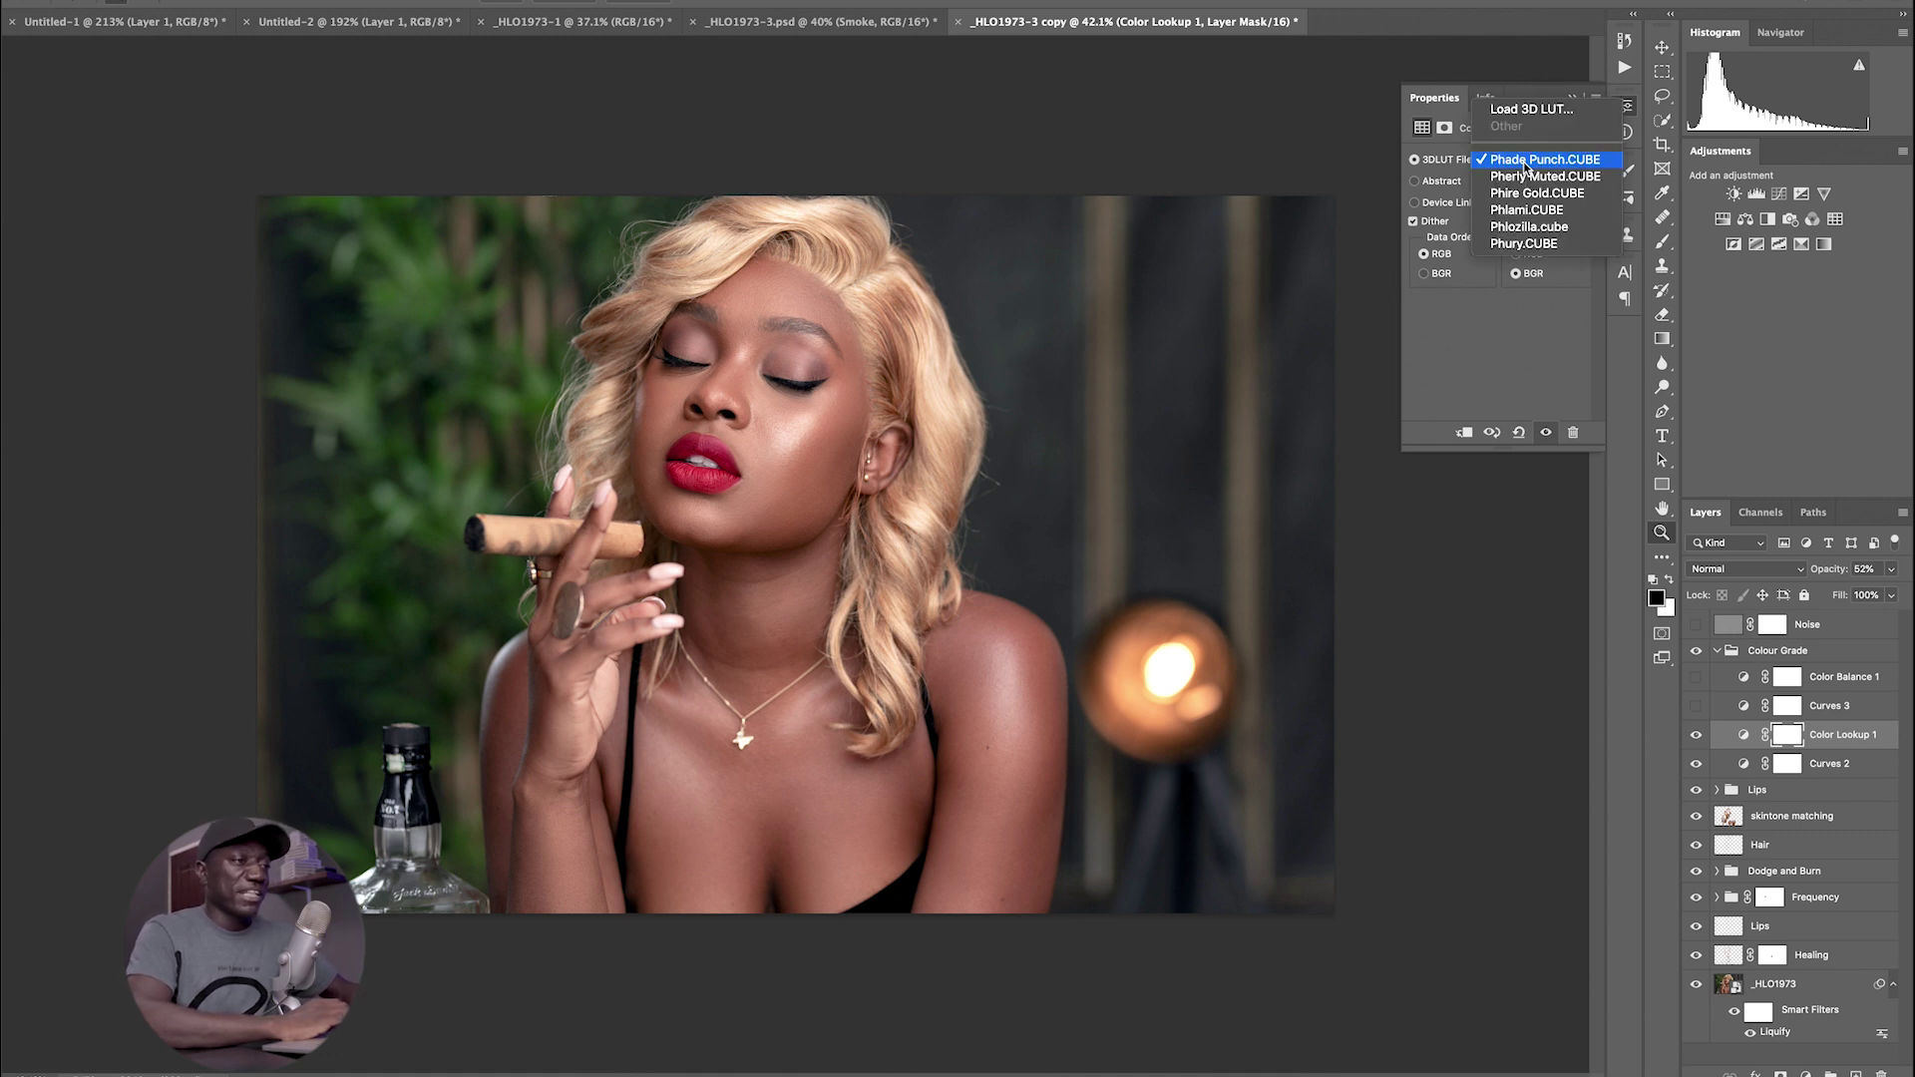
{"action": "key", "text": "Escape"}
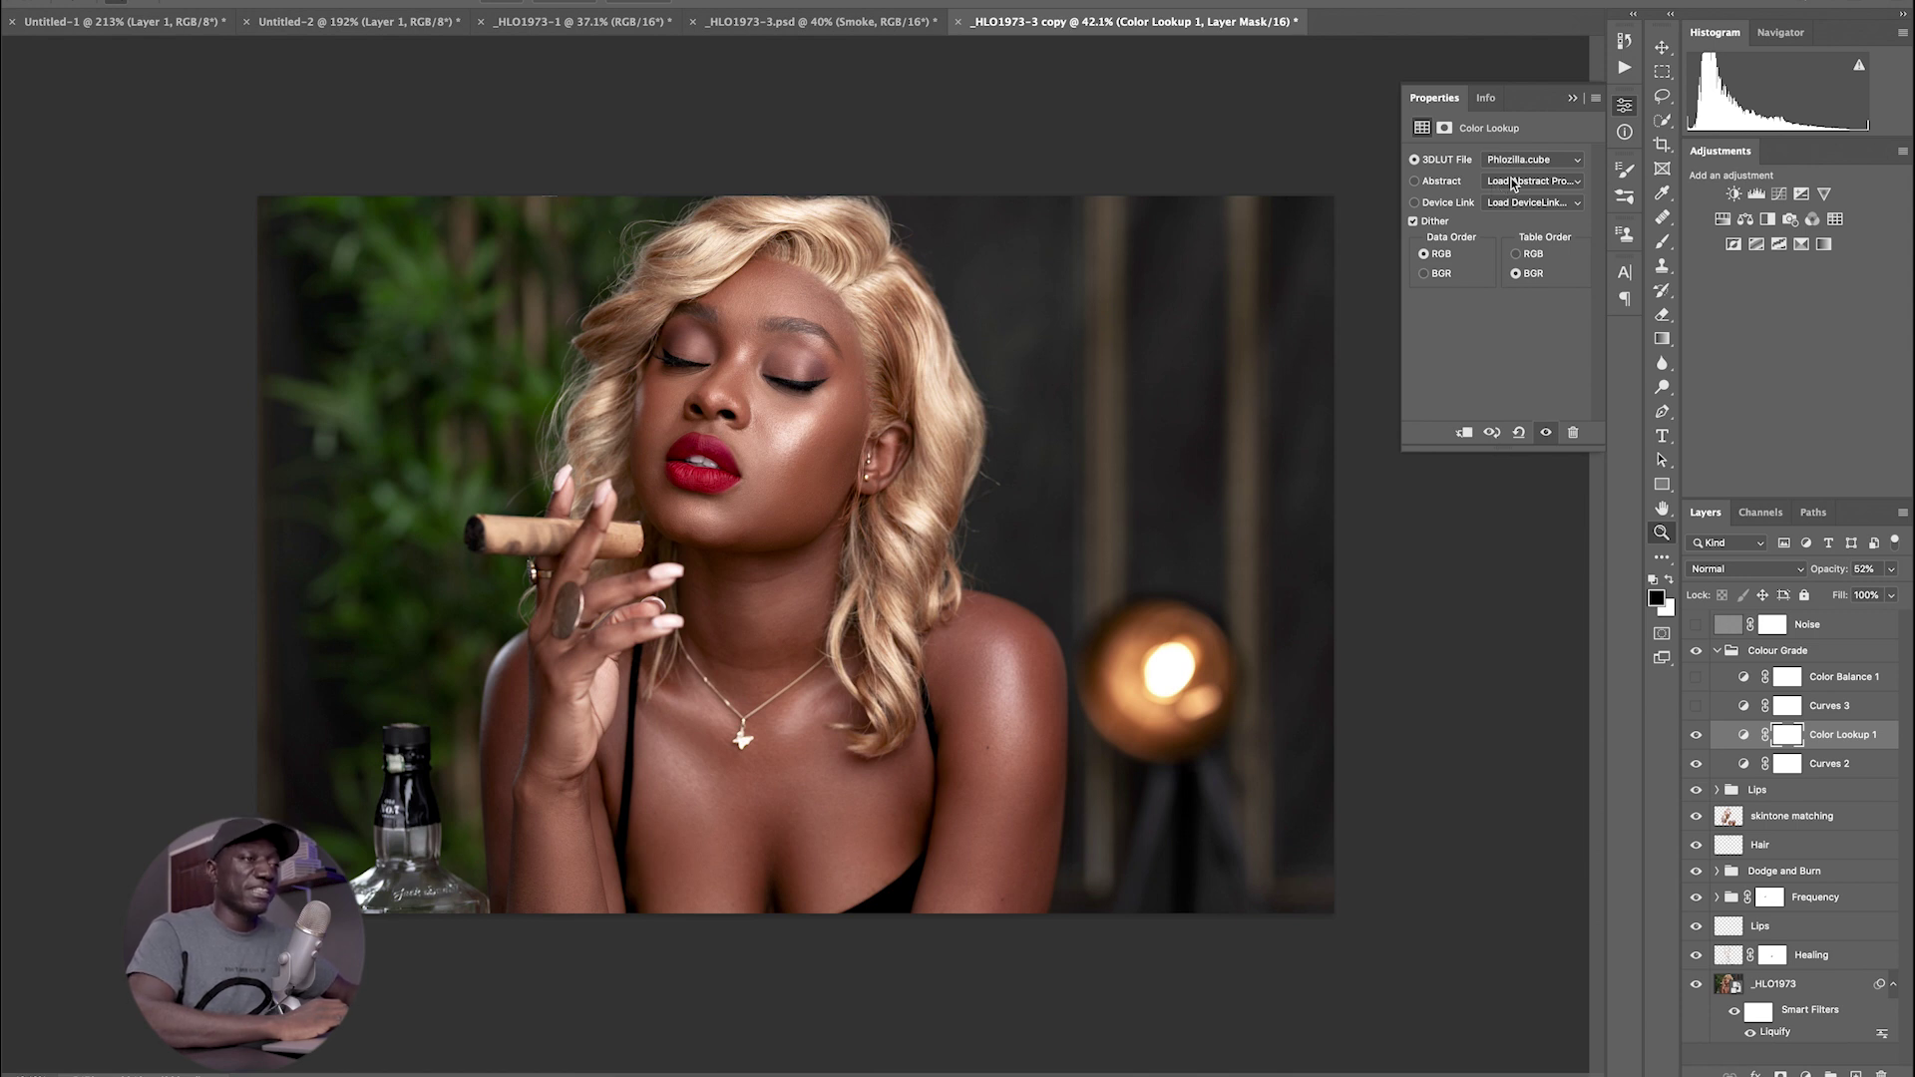
{"action": "left_click", "coordinate": [1524, 160]}
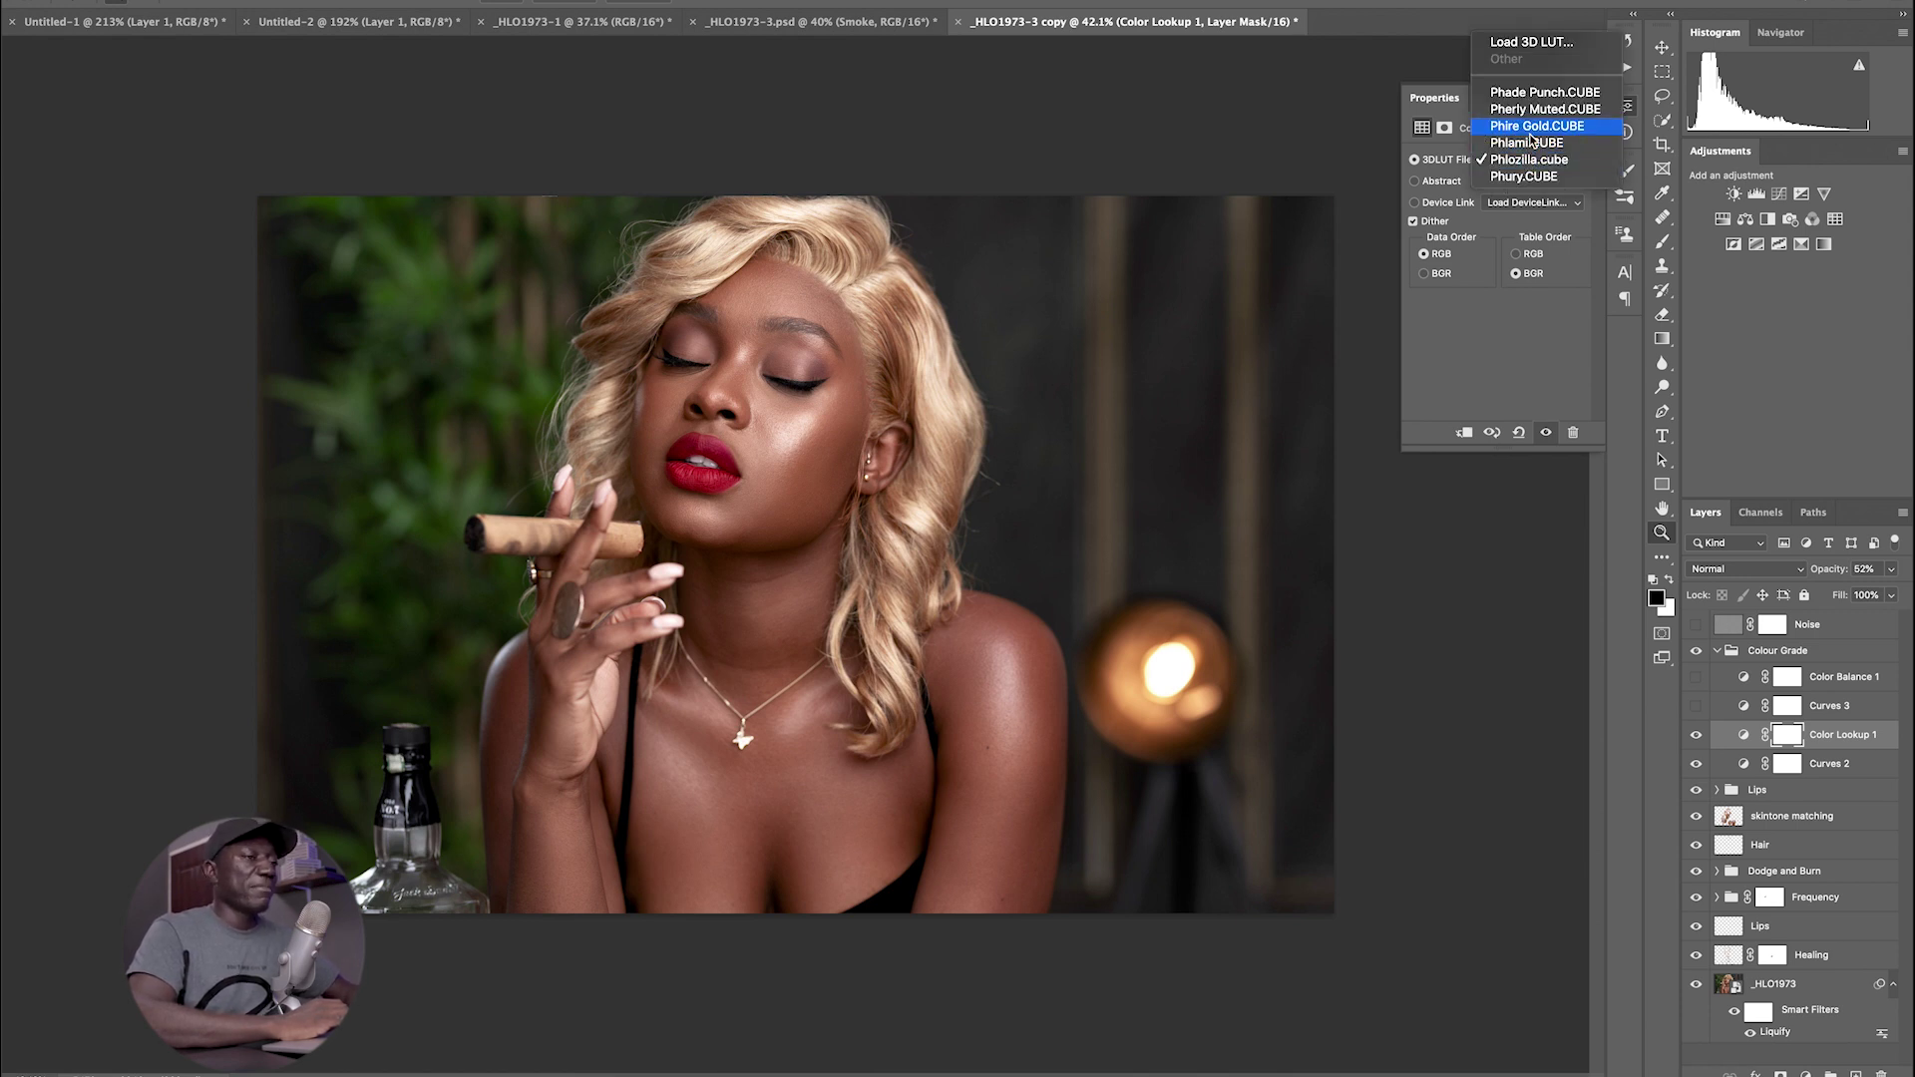
{"action": "left_click", "coordinate": [1531, 131]}
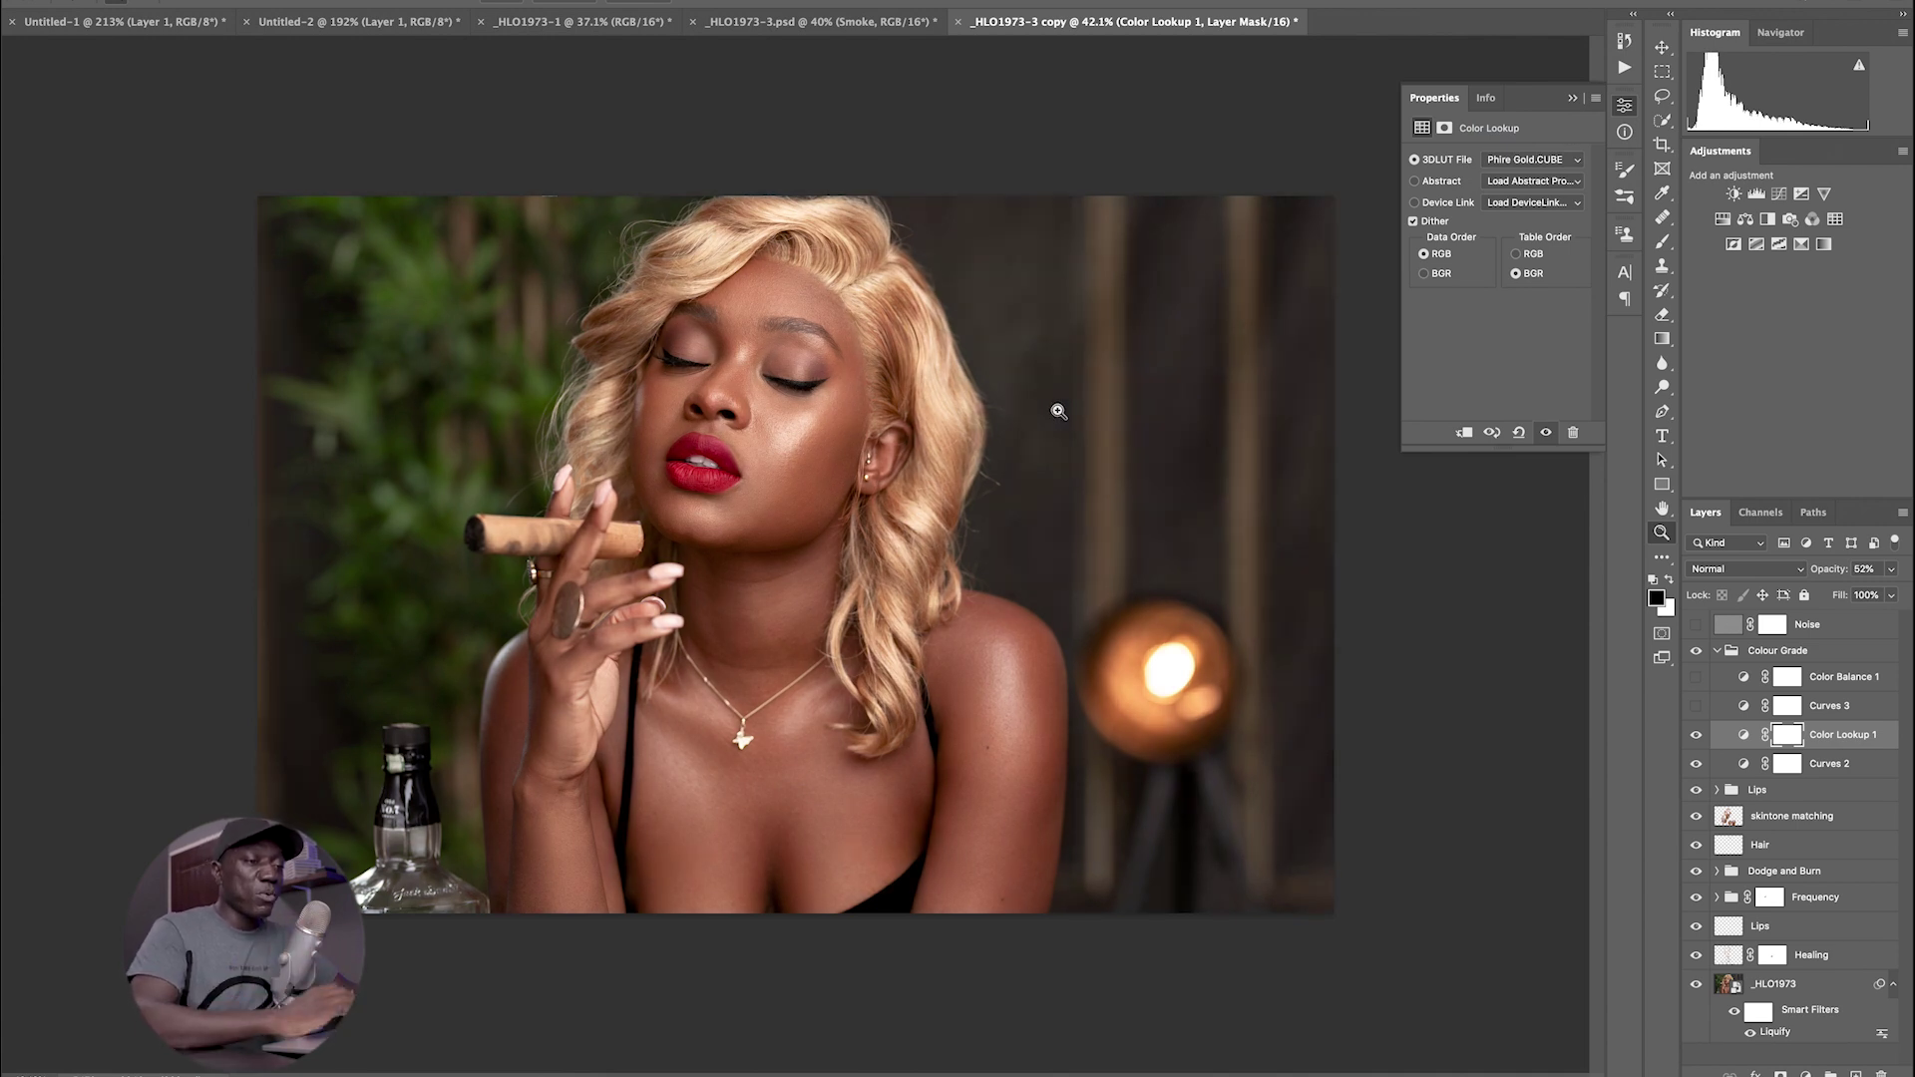
- Show the Curves 3 adjustment and inspect the shadow point of its Blue channel curve
{"action": "left_click", "coordinate": [1696, 707]}
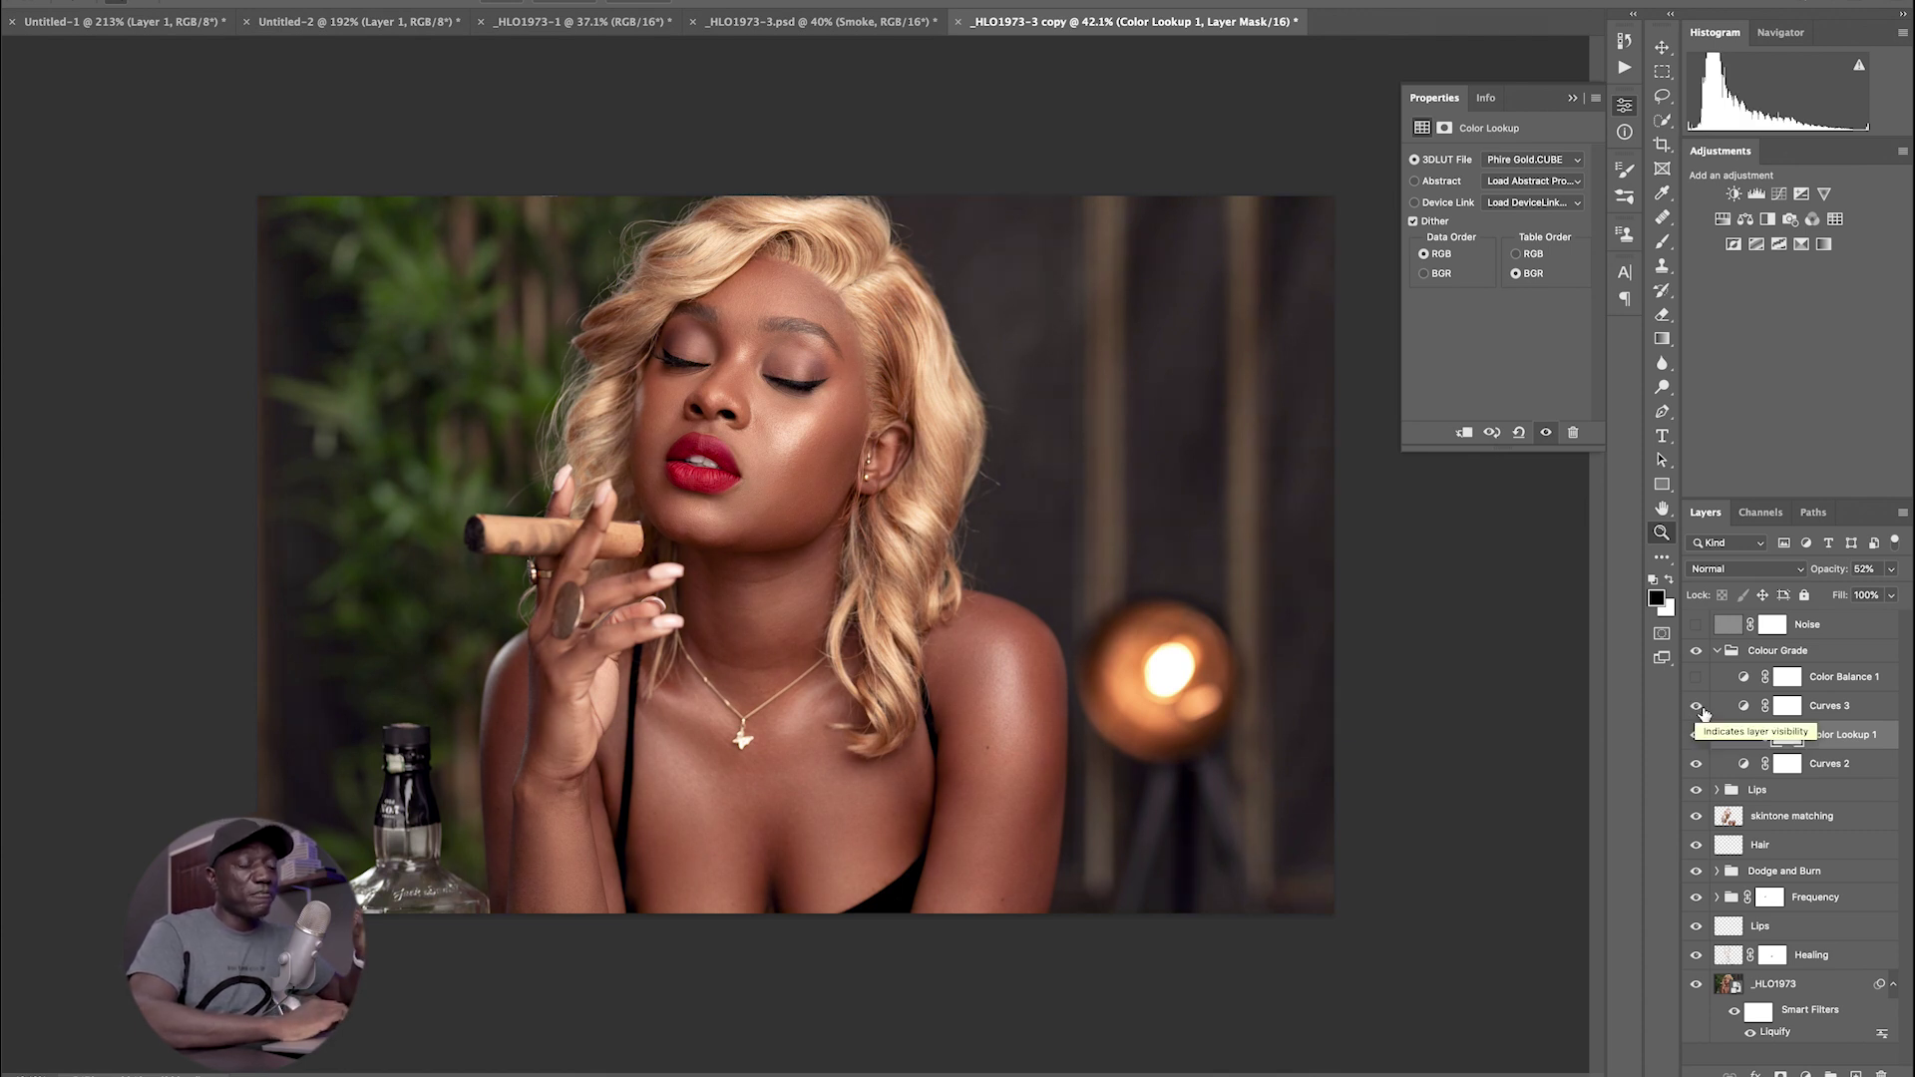
{"action": "left_click", "coordinate": [1744, 710]}
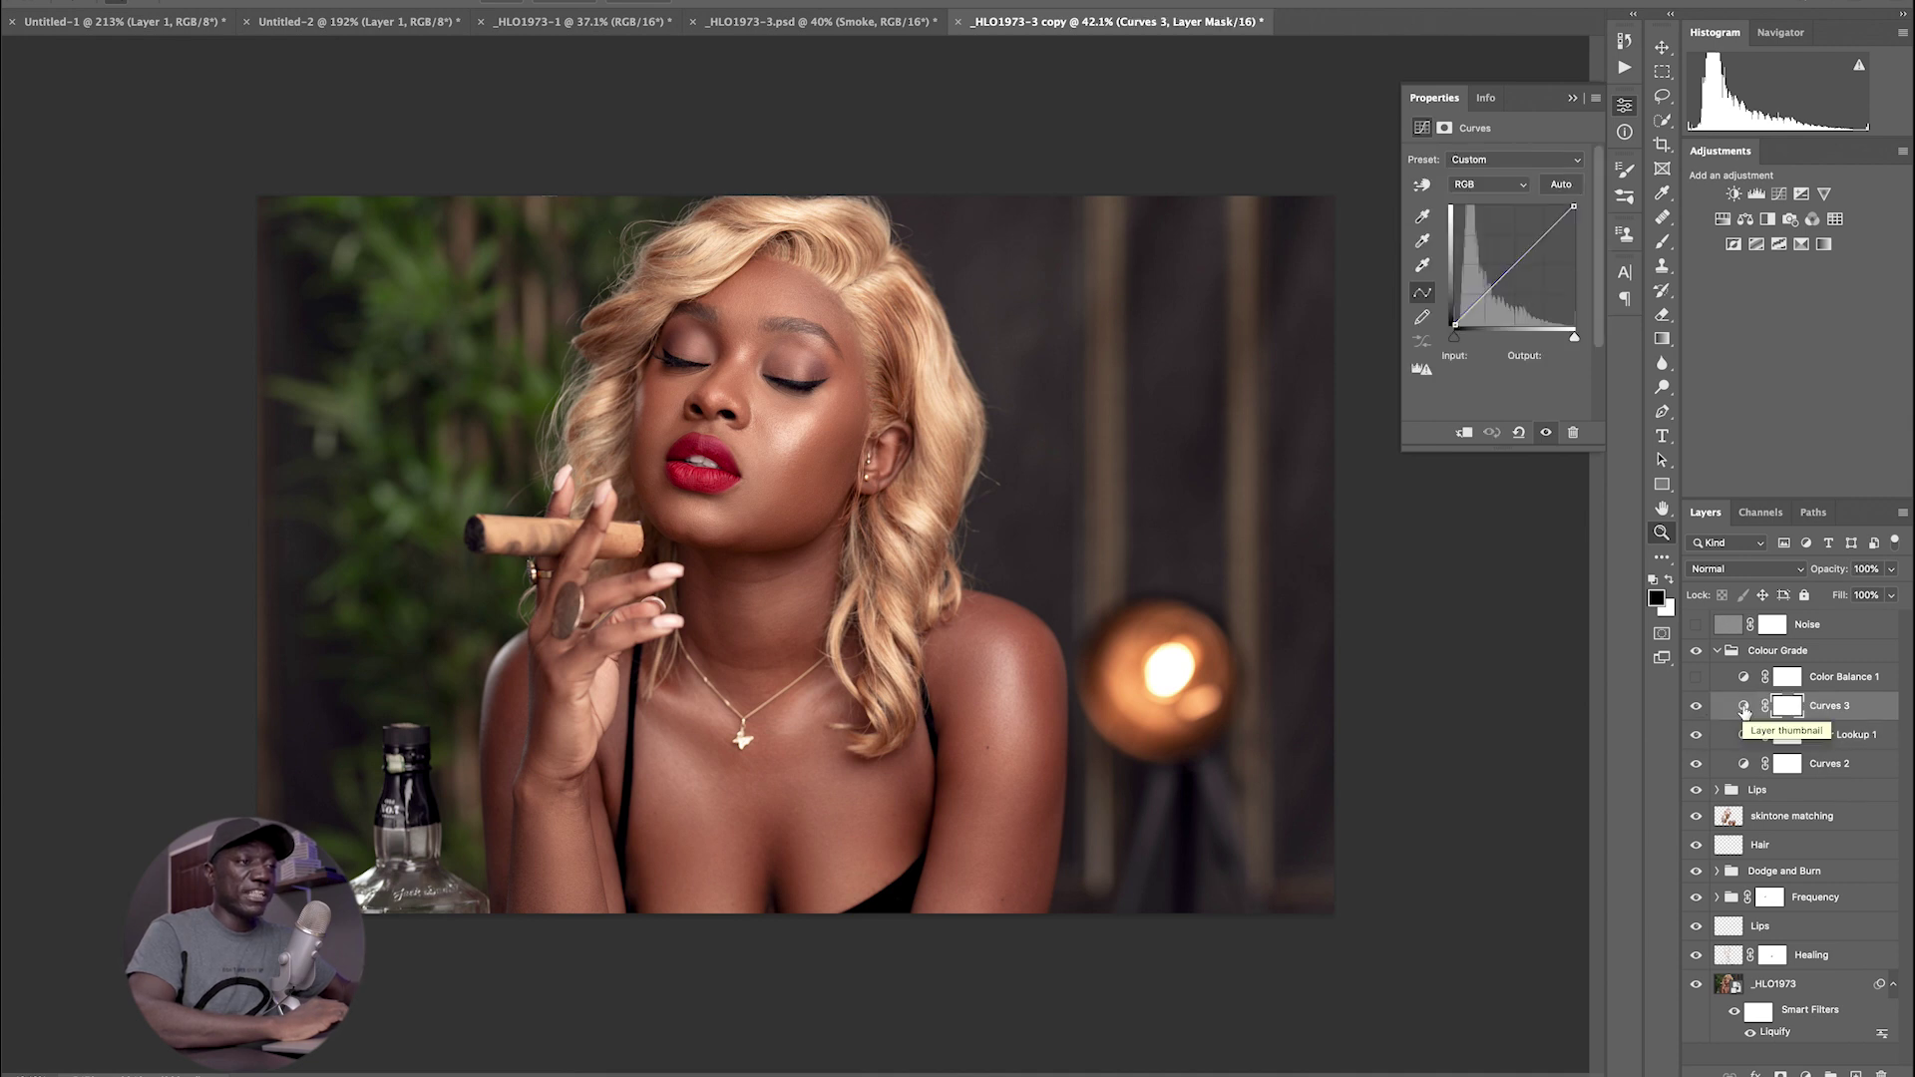
{"action": "left_click", "coordinate": [1488, 182]}
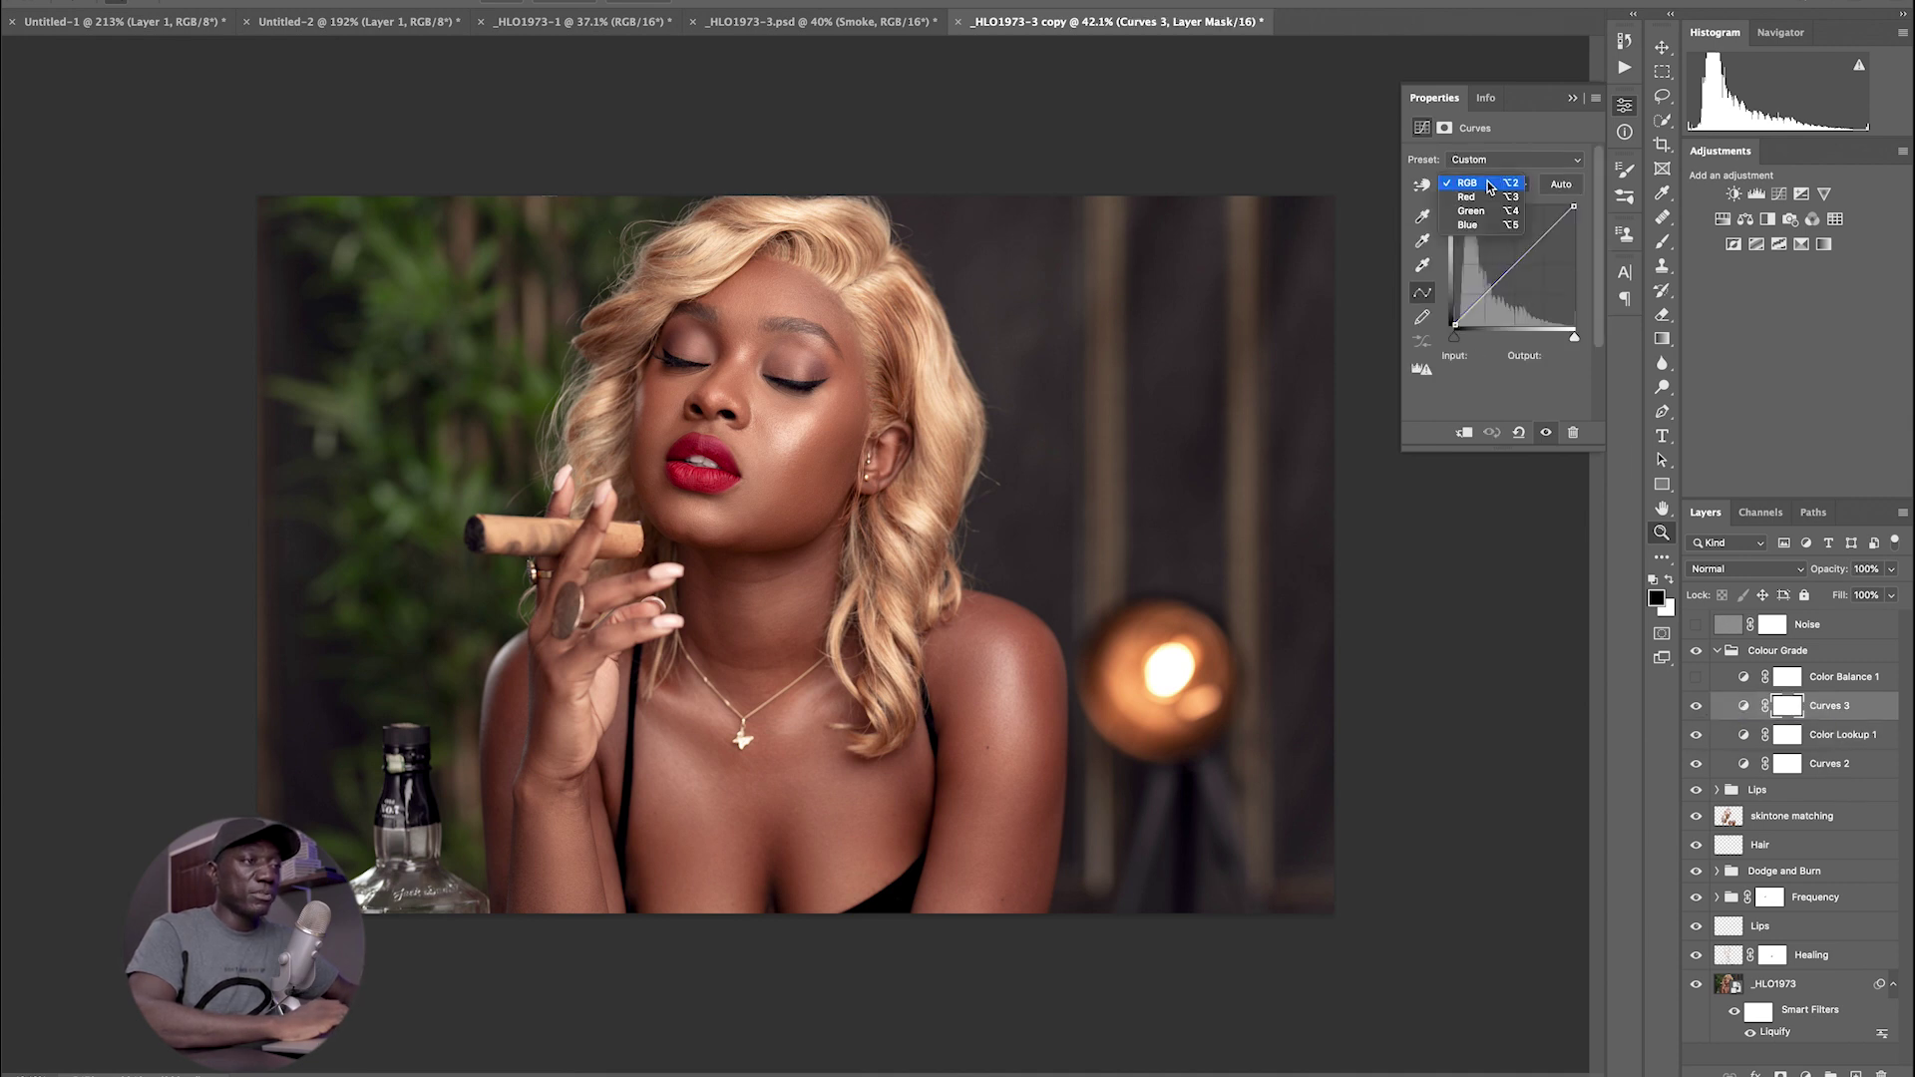
{"action": "left_click", "coordinate": [1469, 233]}
{"action": "left_click_drag", "start_coordinate": [1453, 330], "coordinate": [1451, 339]}
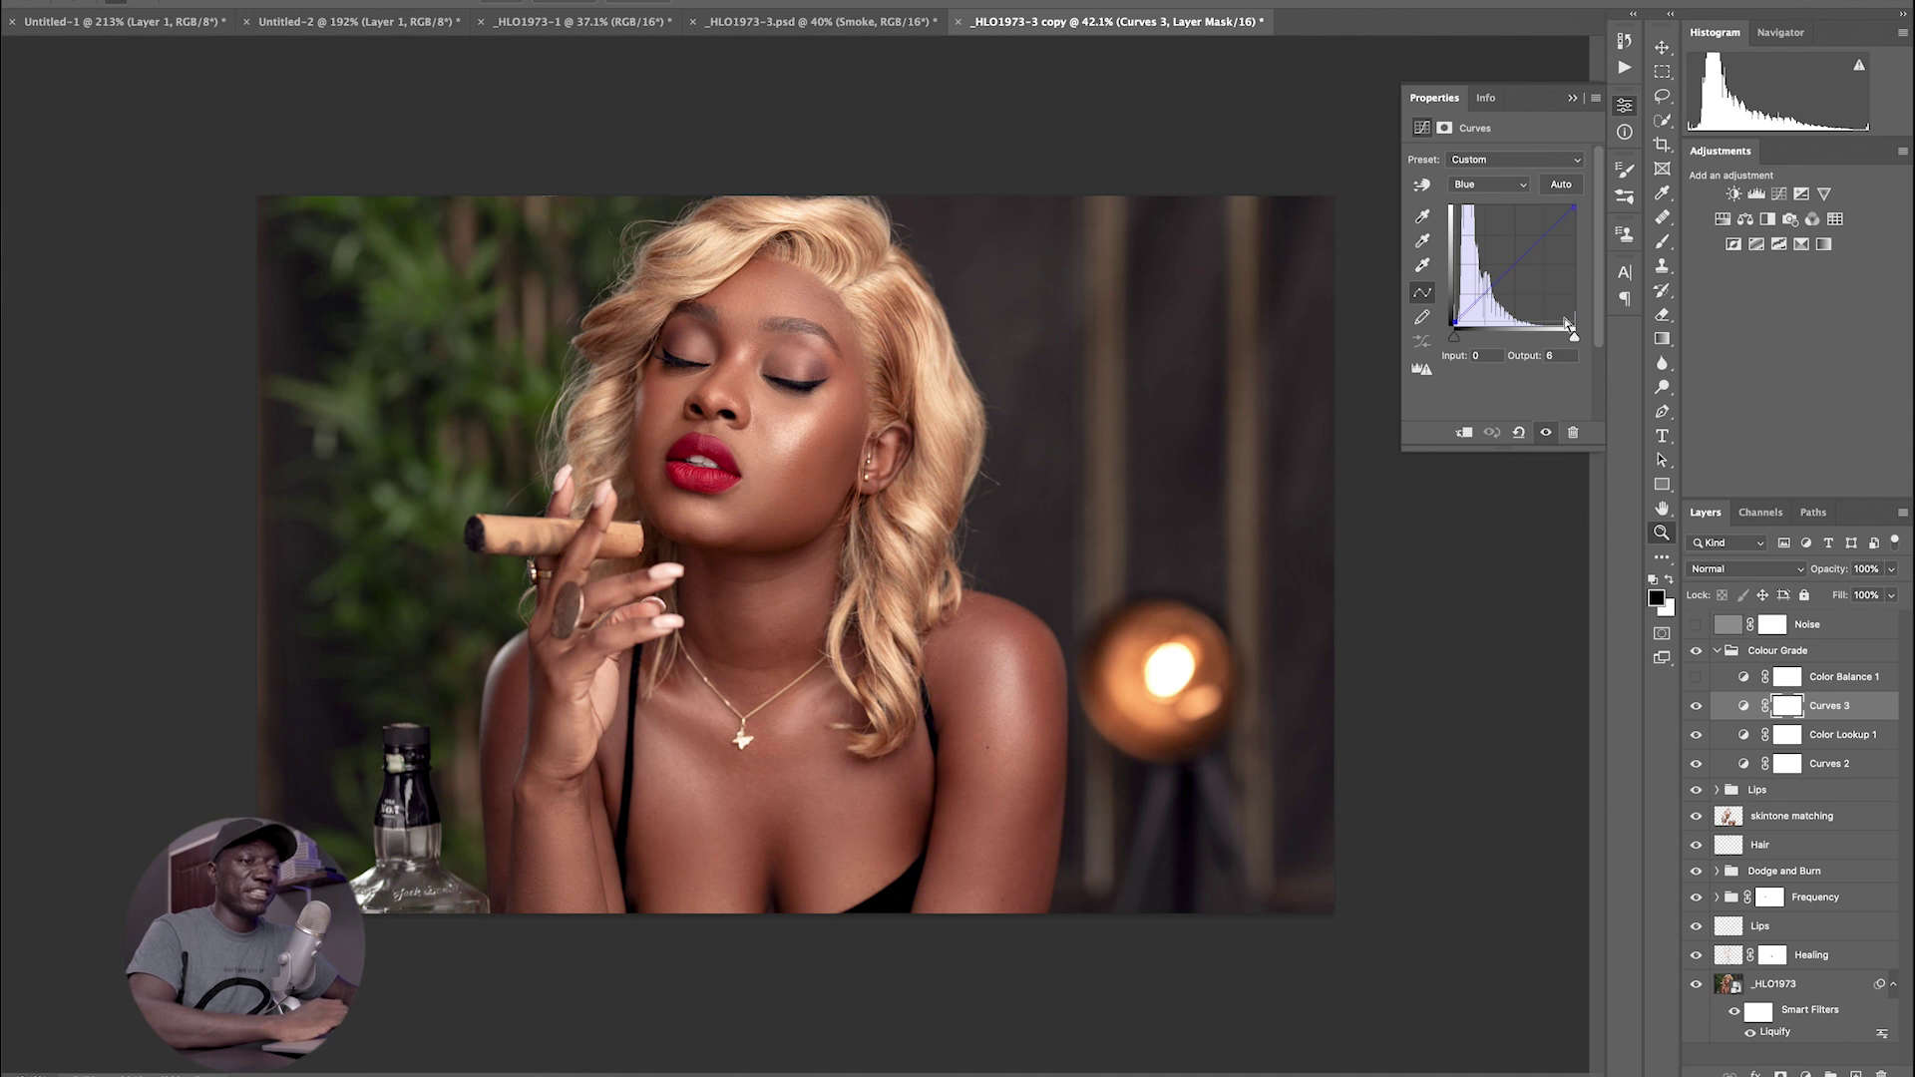
- Show the Color Balance 1 adjustment and open its Midtones settings
{"action": "left_click", "coordinate": [1696, 677]}
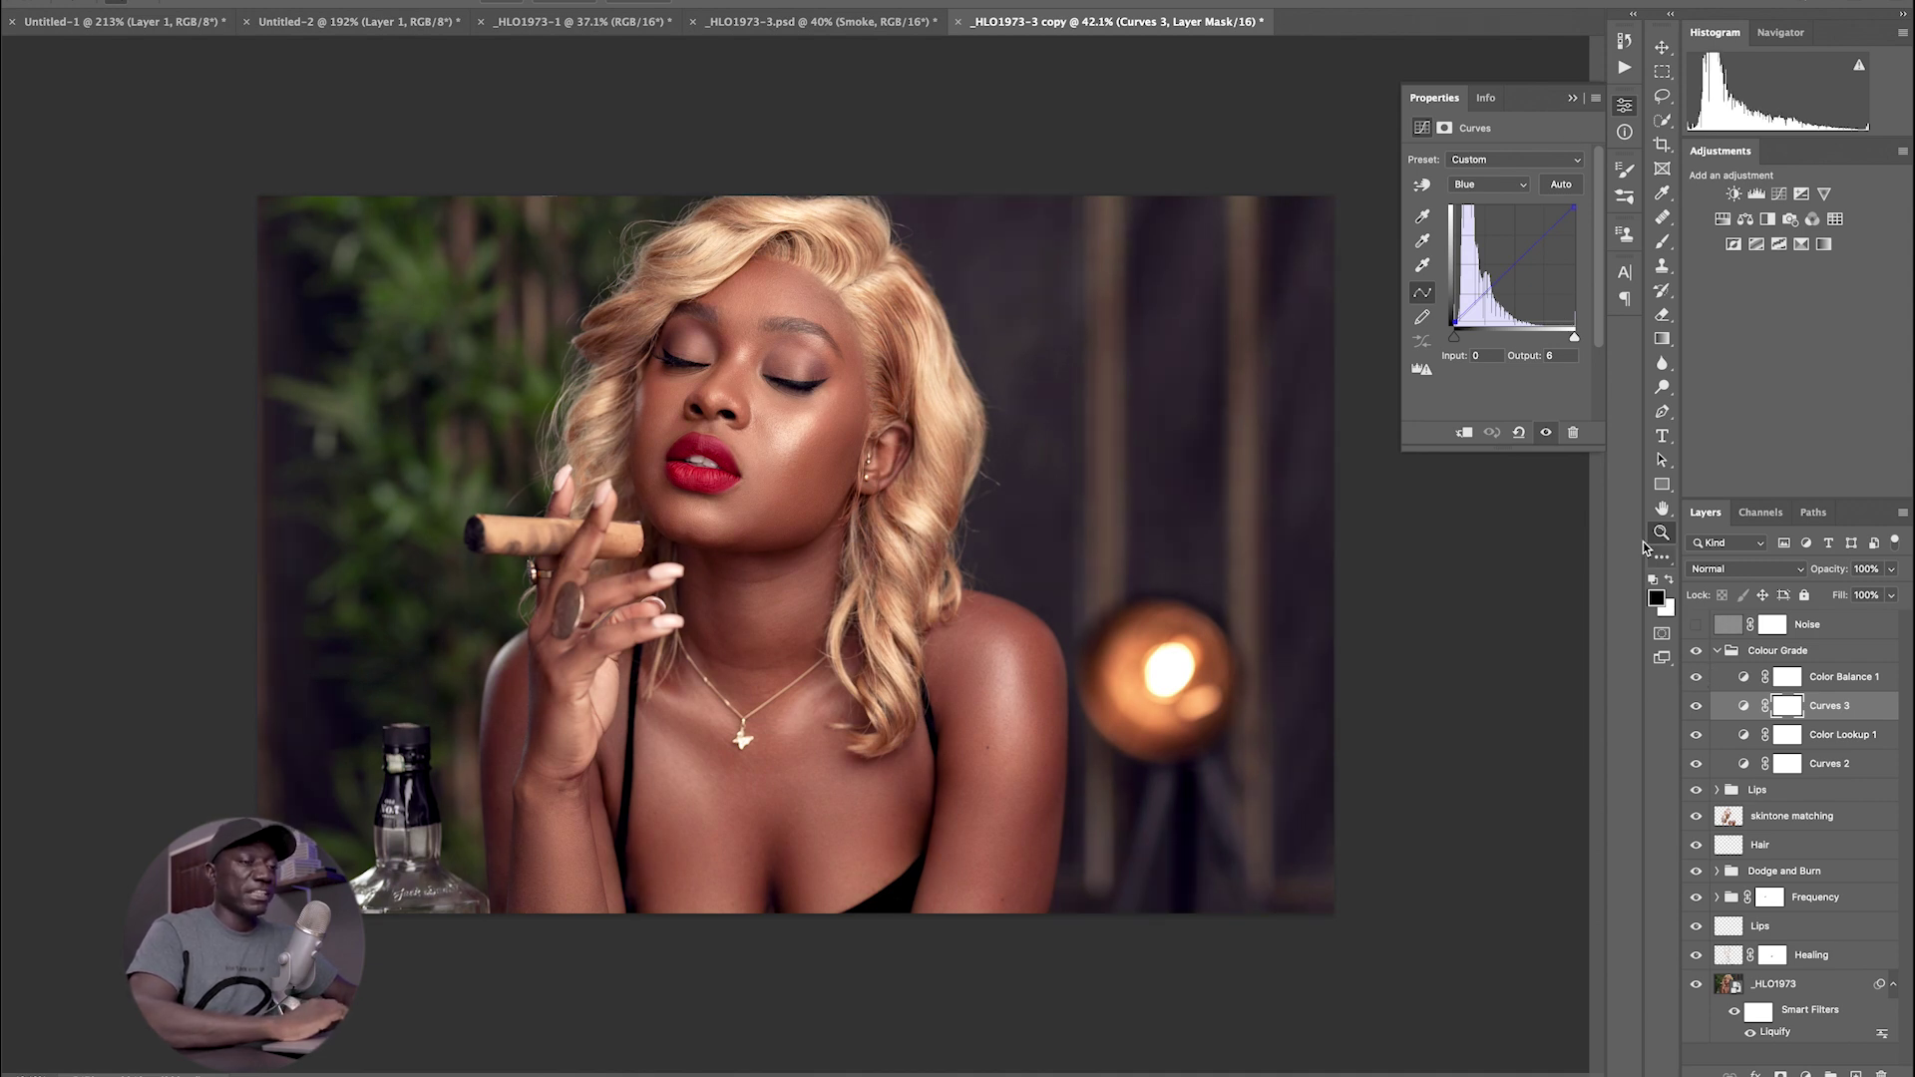
{"action": "left_click", "coordinate": [1750, 686]}
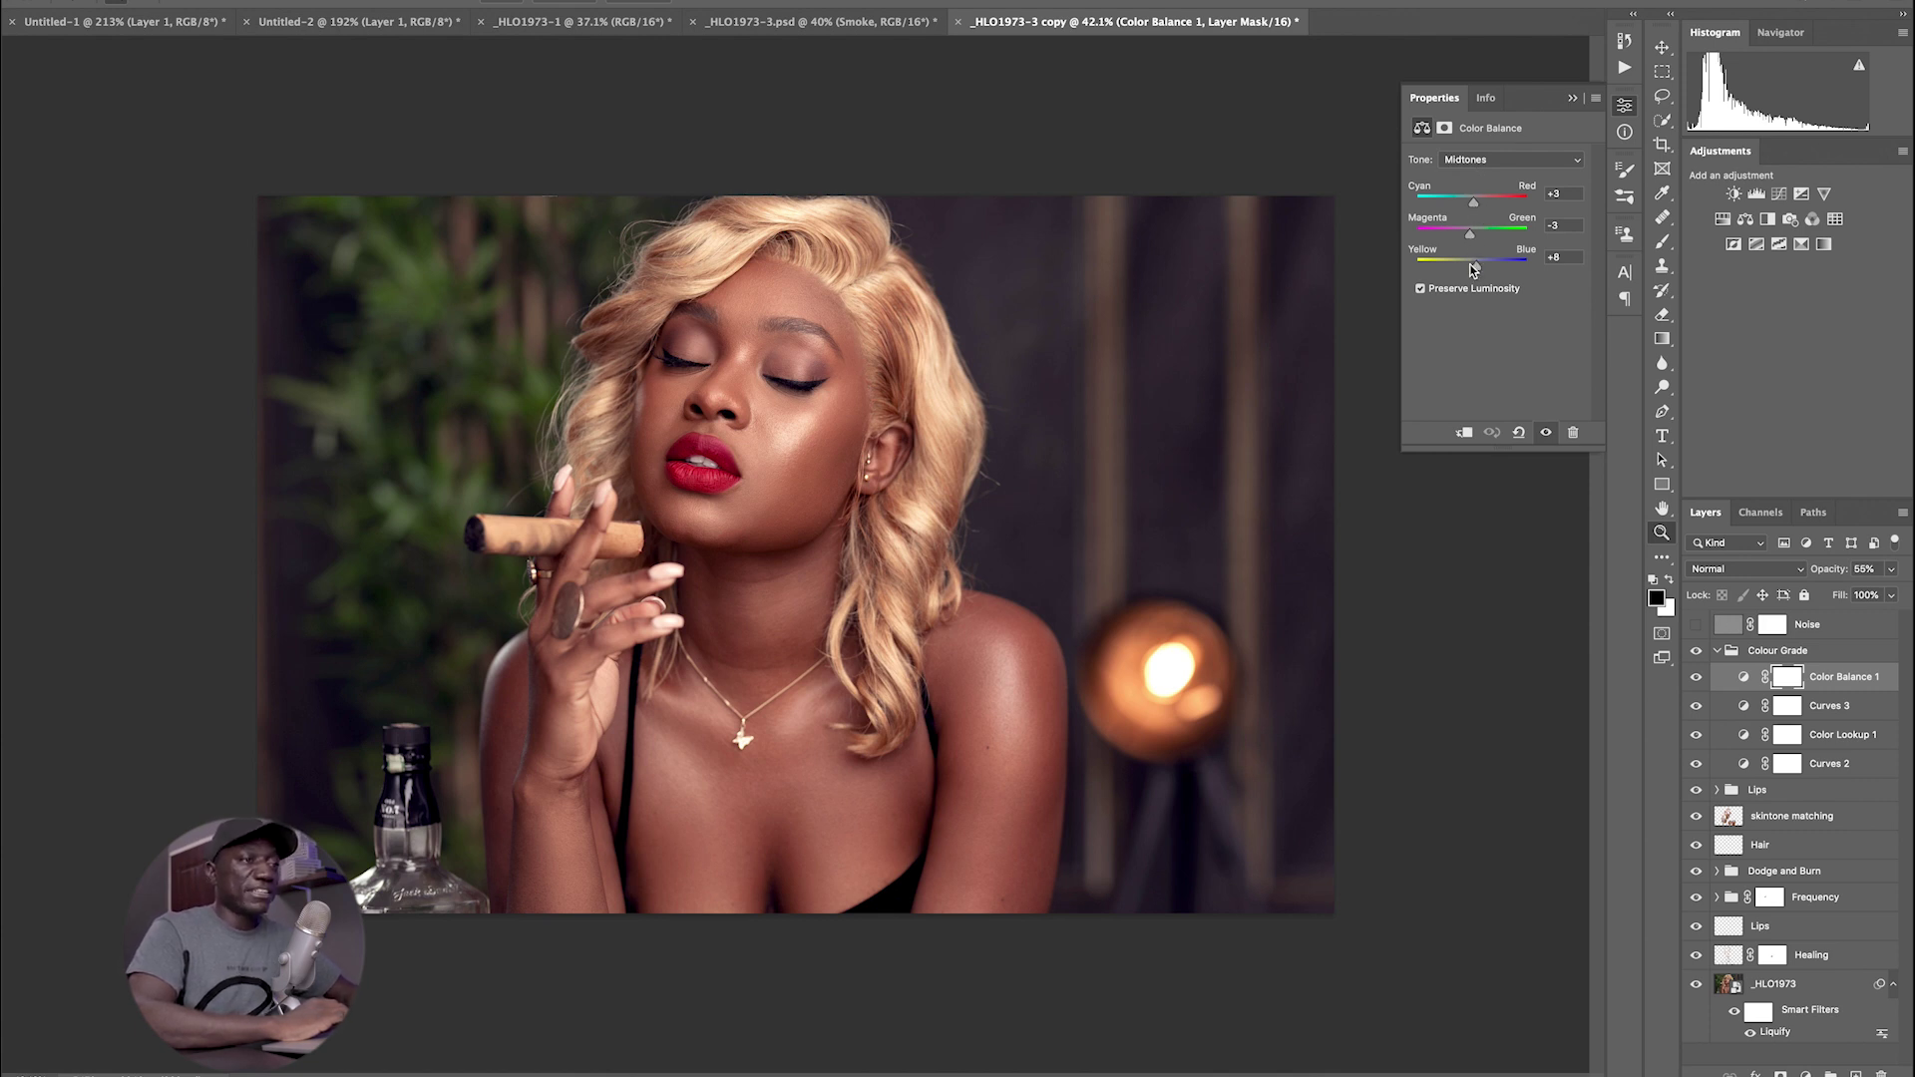
- Inspect the Shadows and Highlights settings of the Color Balance 1 adjustment
{"action": "left_click", "coordinate": [1484, 159]}
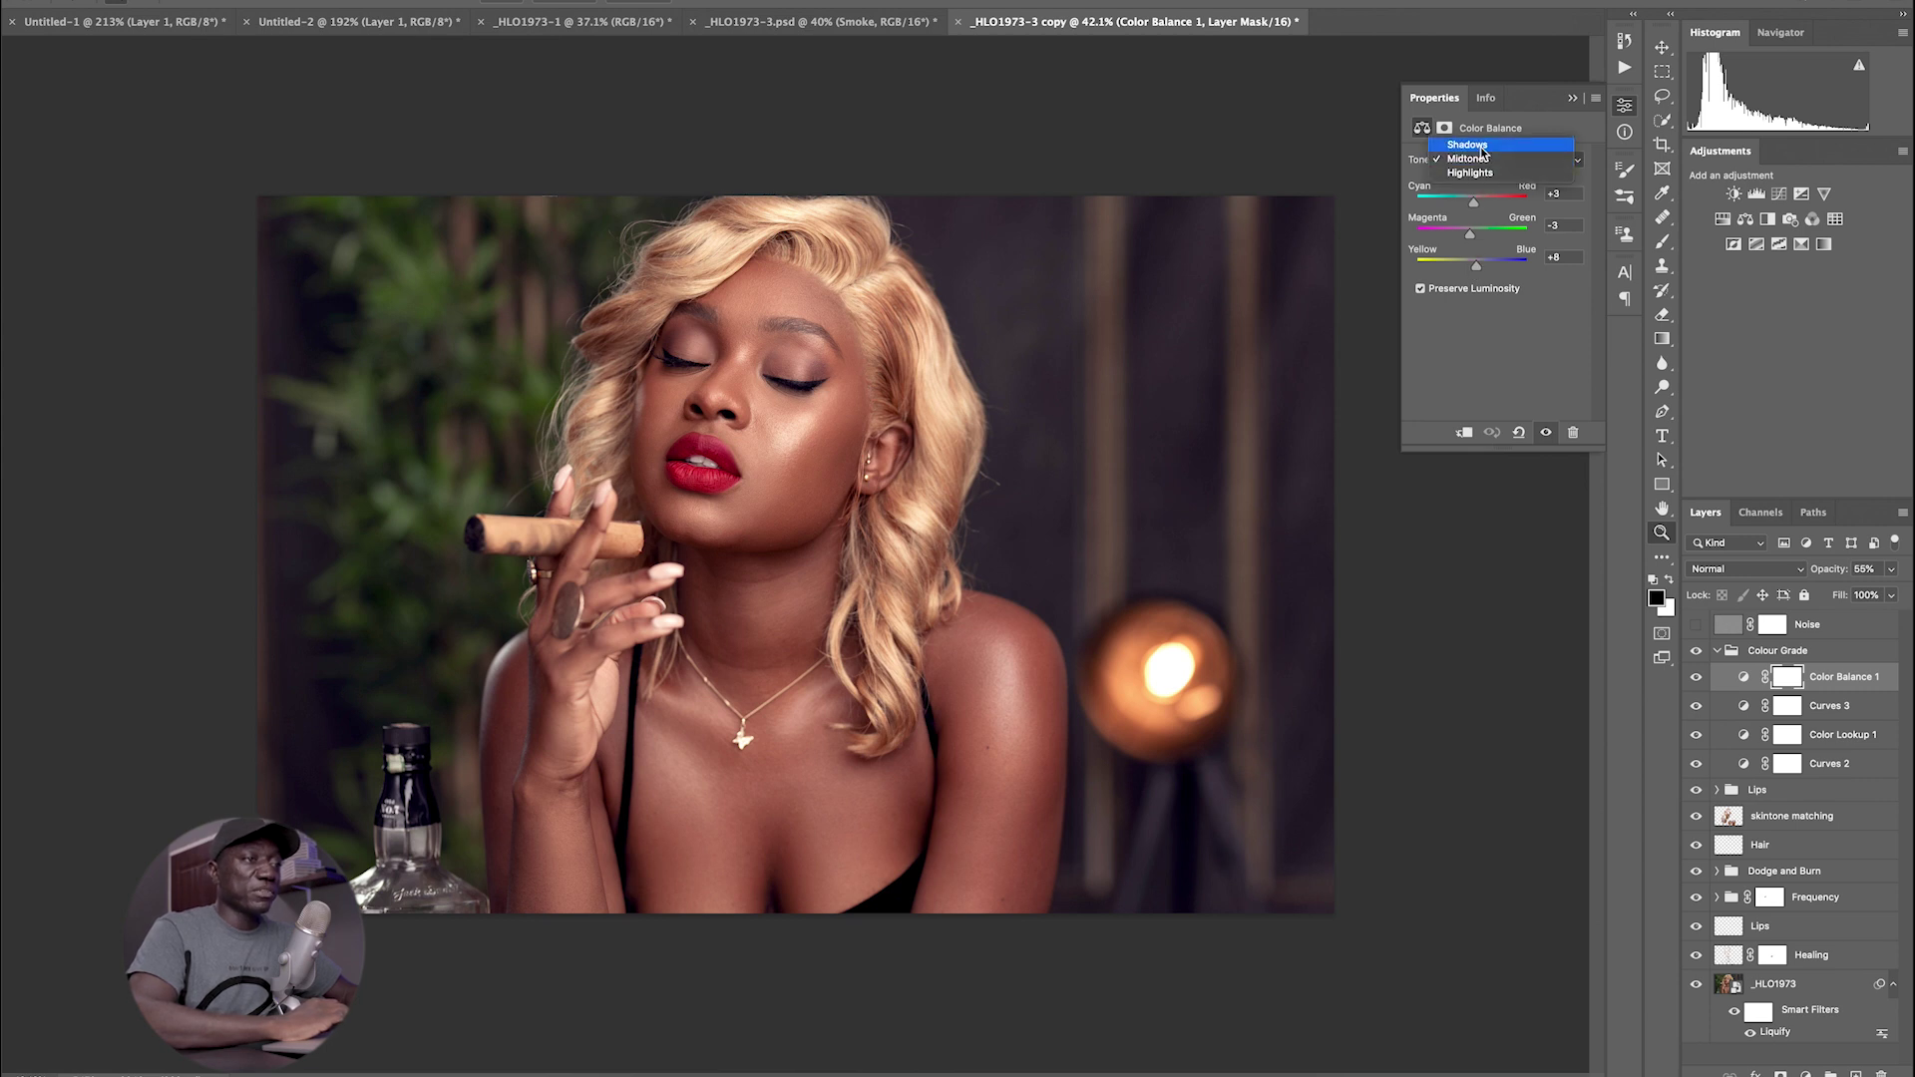
{"action": "left_click", "coordinate": [1485, 145]}
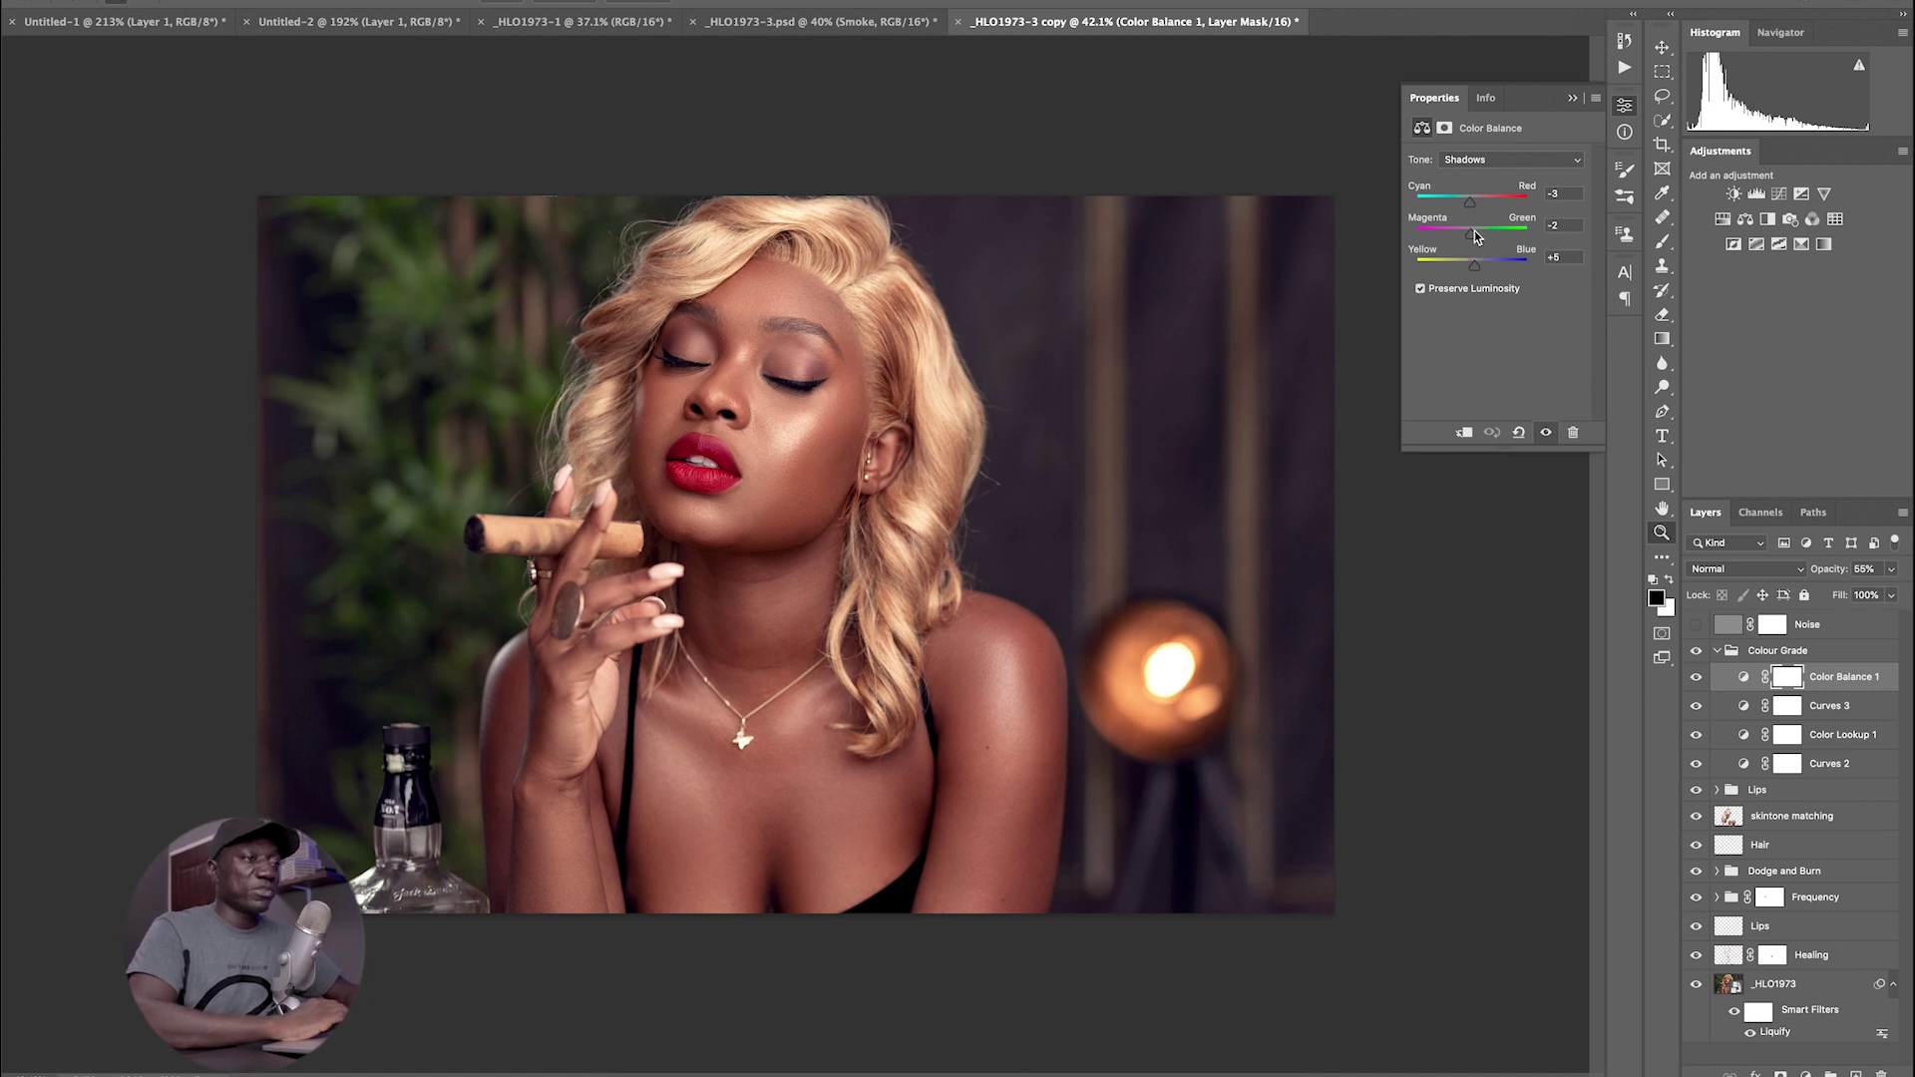
{"action": "left_click", "coordinate": [1475, 159]}
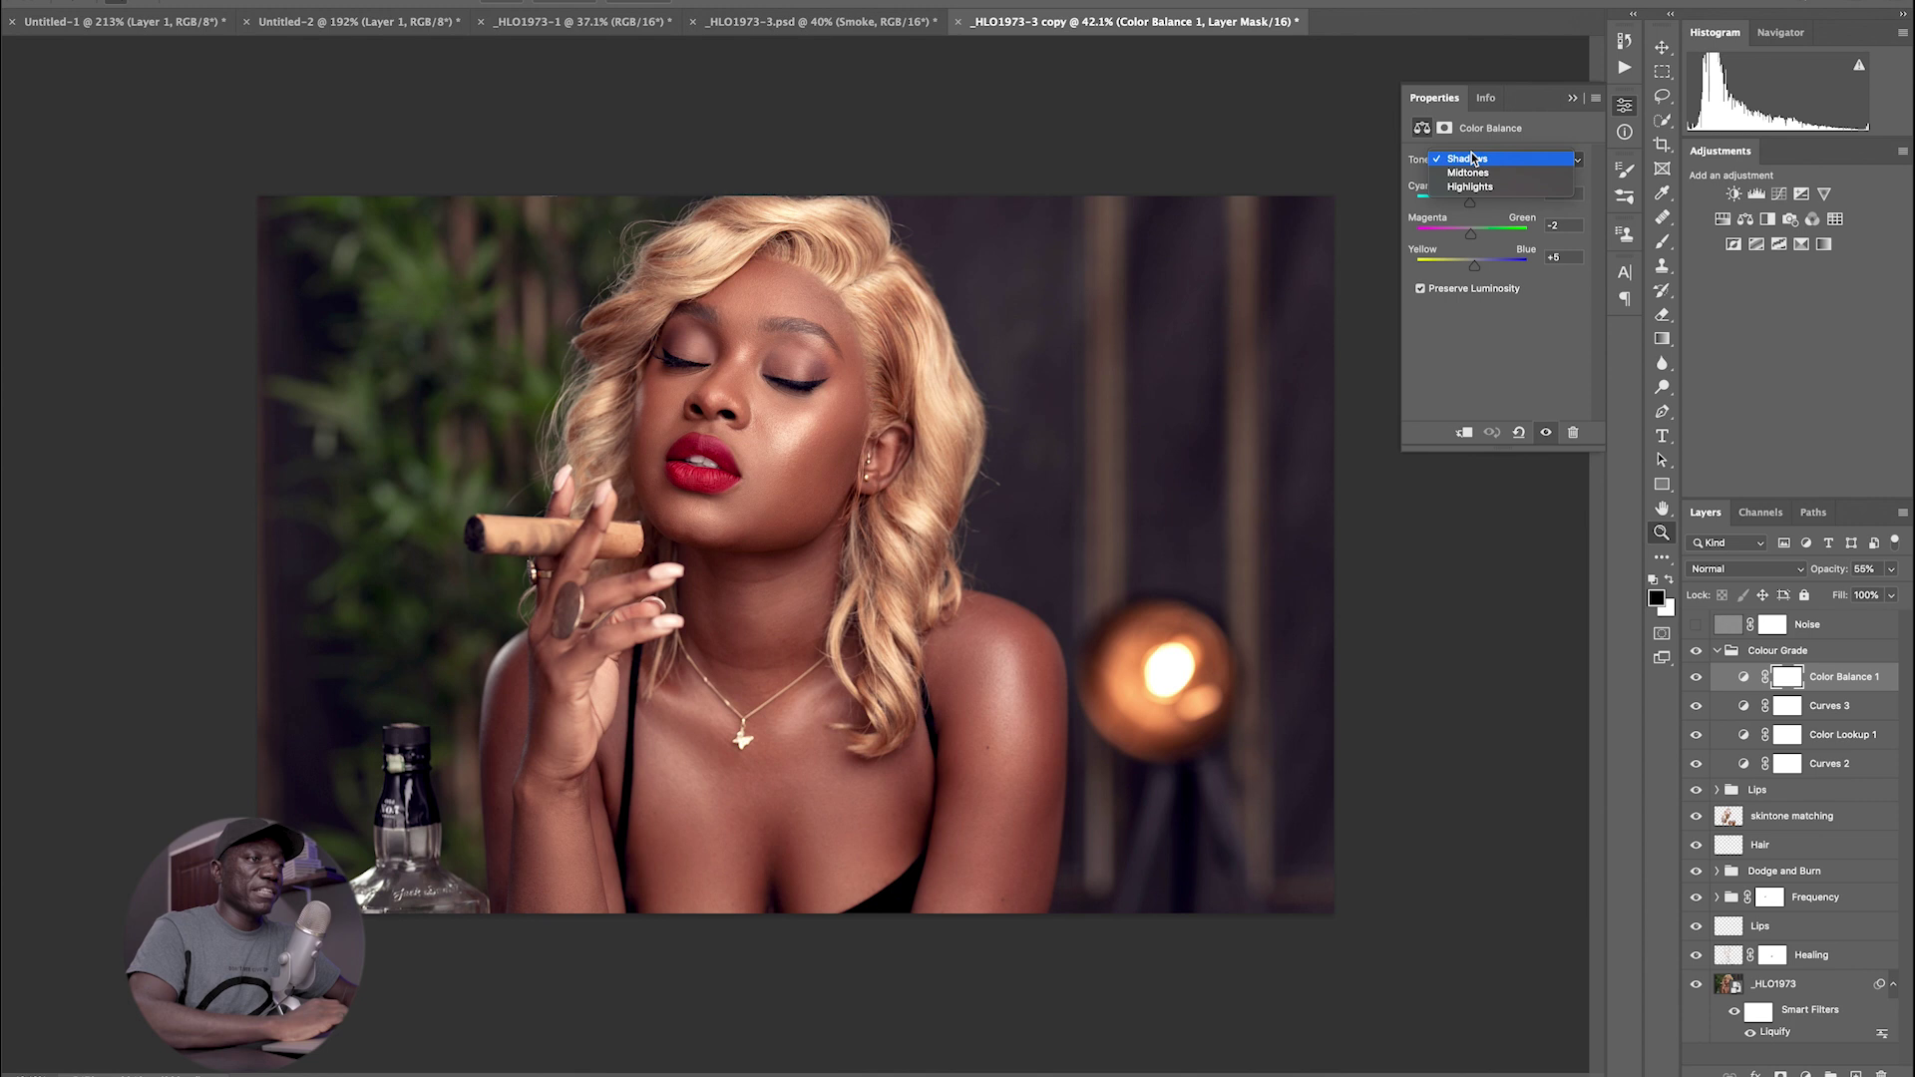
{"action": "left_click", "coordinate": [1472, 187]}
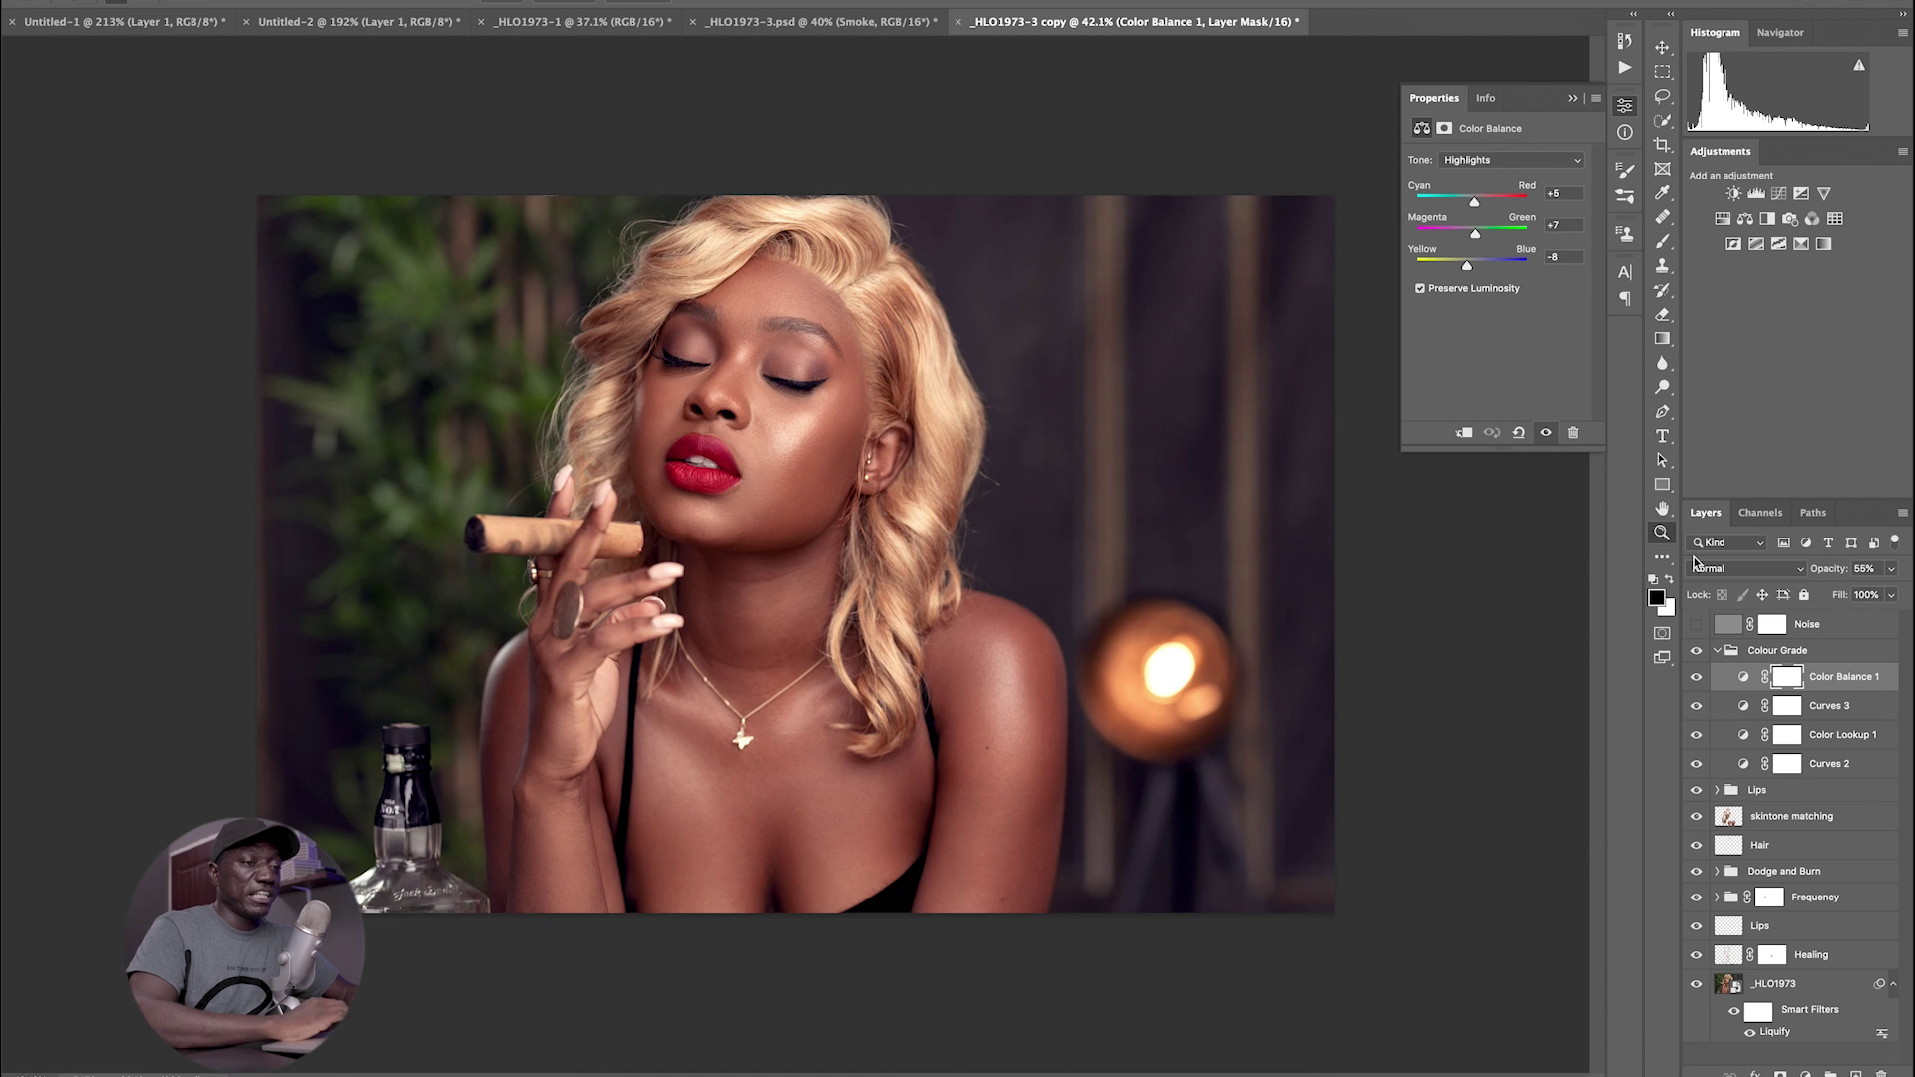
- Collapse the Colour Grade group and compare the portrait with and without the whole group
{"action": "left_click", "coordinate": [1716, 651]}
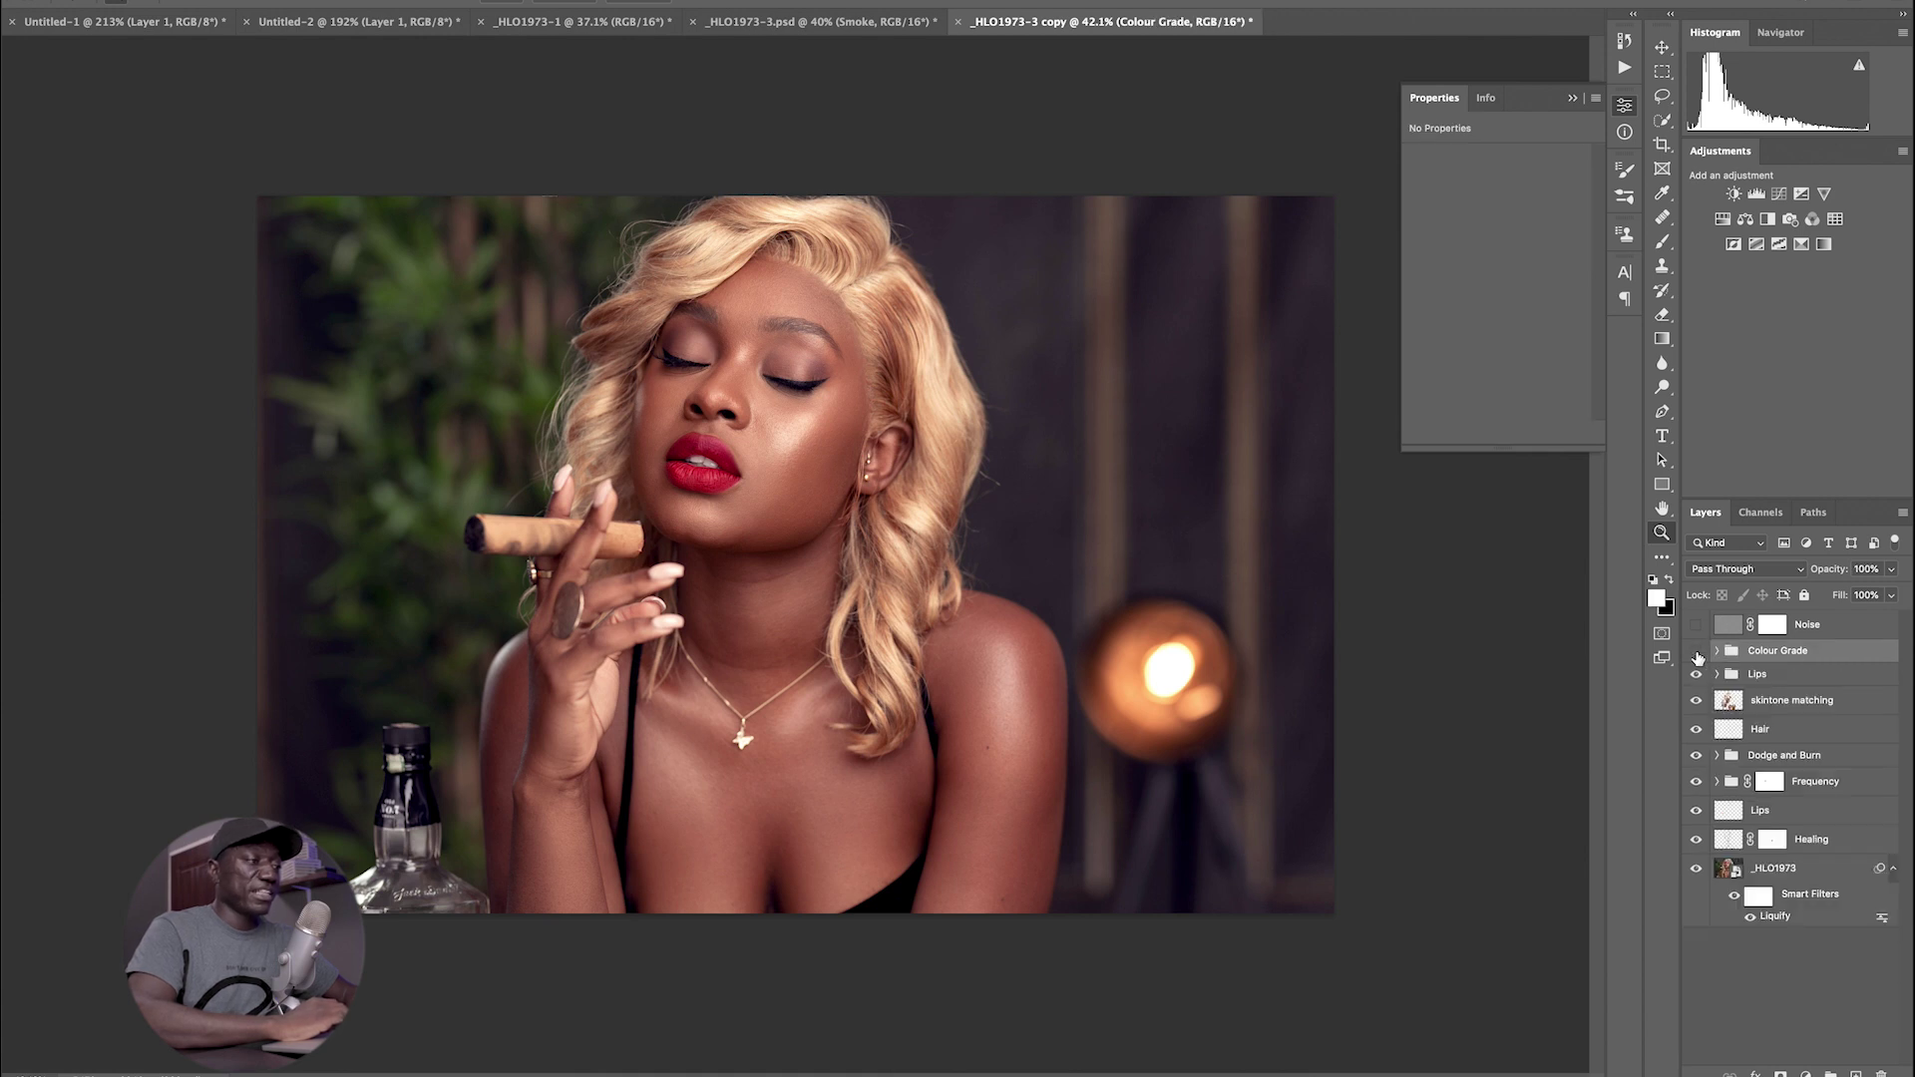
{"action": "left_click", "coordinate": [1697, 651]}
{"action": "left_click", "coordinate": [1697, 653]}
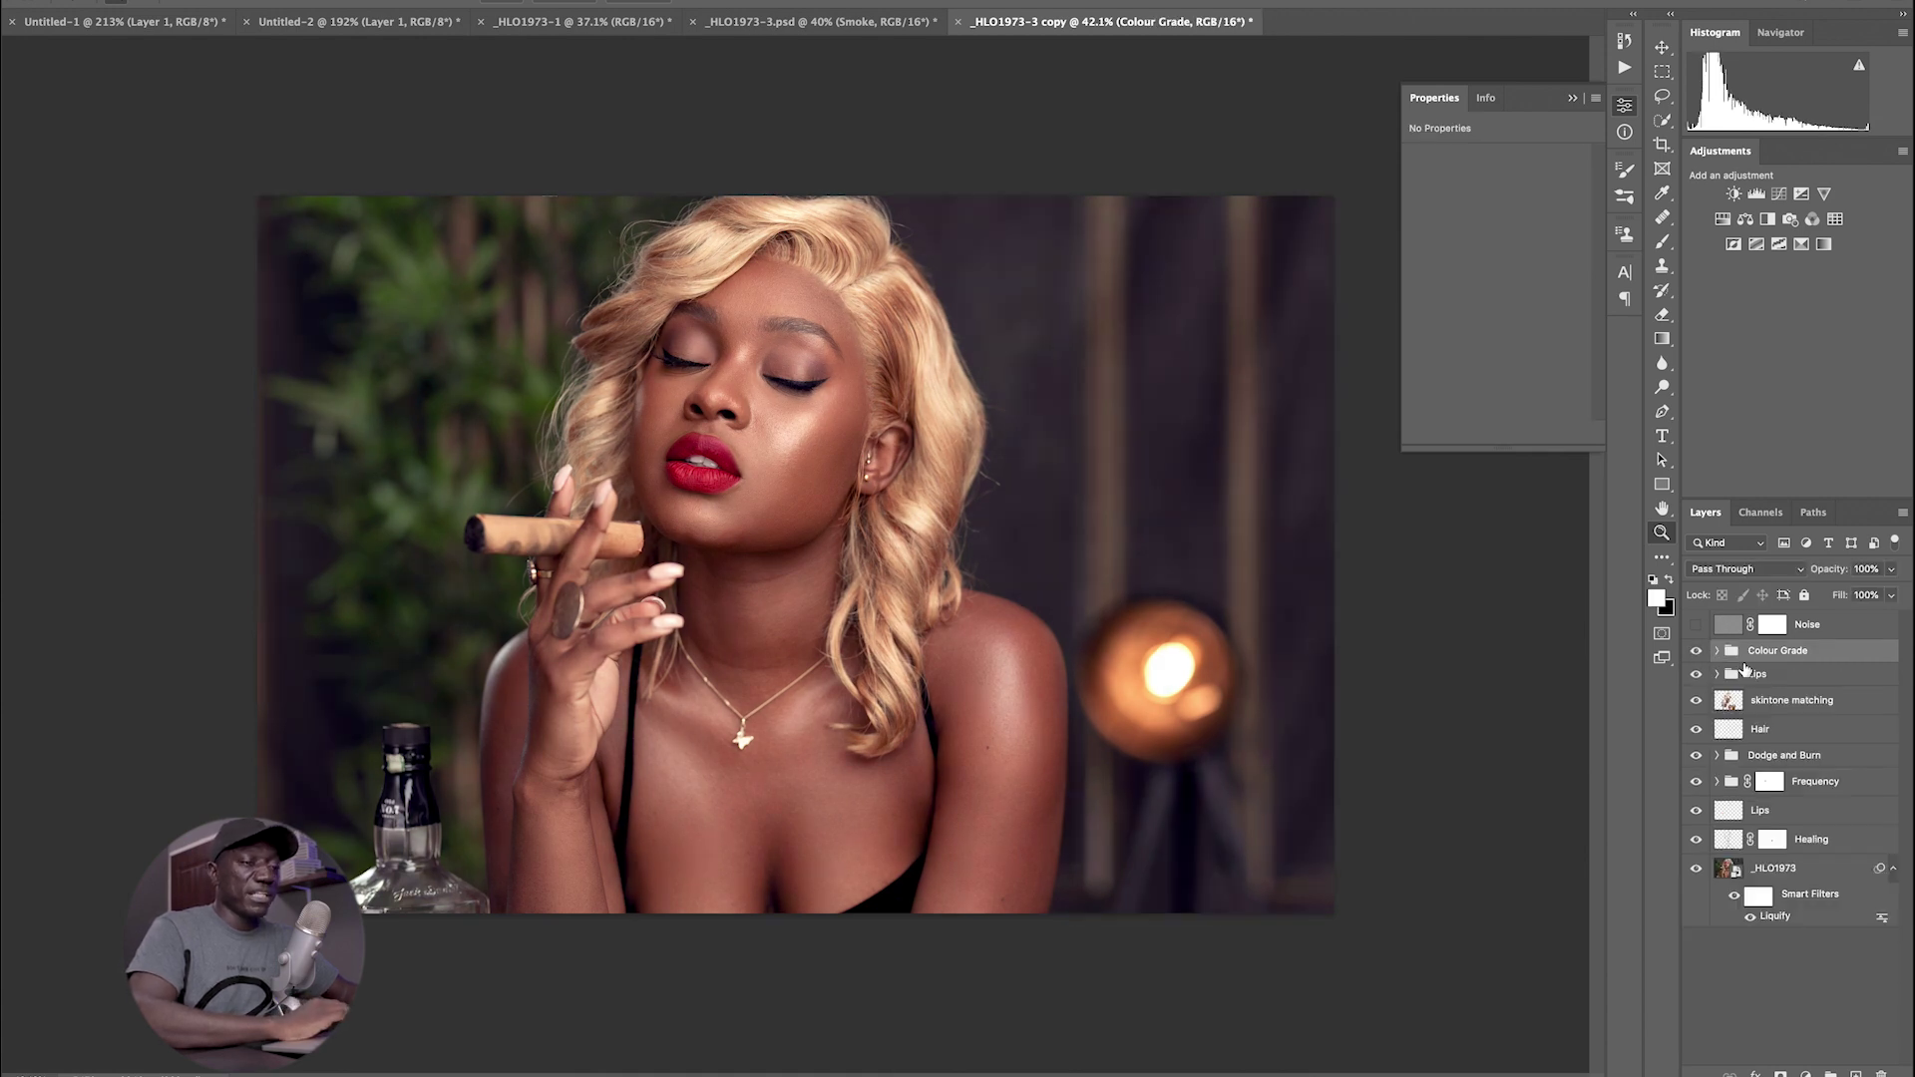
- Expand the Colour Grade group, compare the portrait with and without Color Balance 1, and collapse the group again
{"action": "left_click", "coordinate": [1716, 650]}
{"action": "left_click", "coordinate": [1697, 677]}
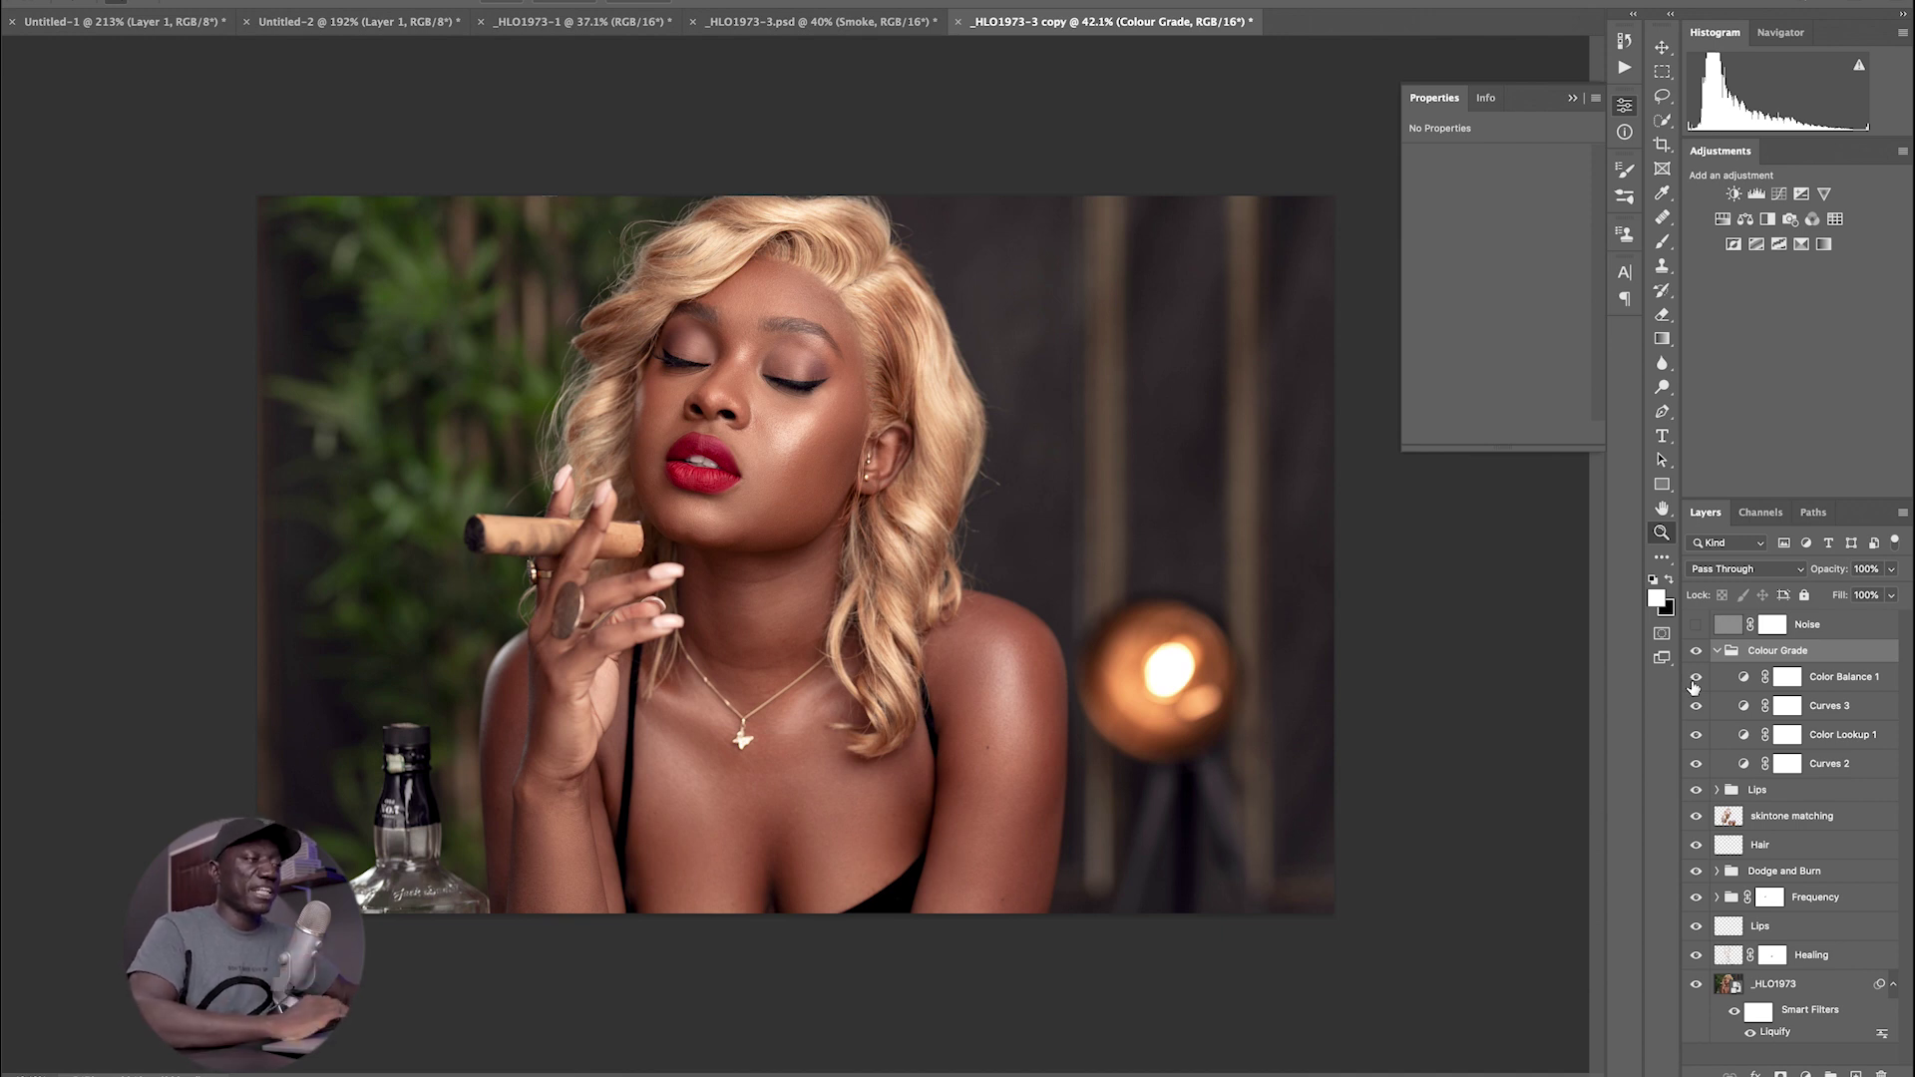
{"action": "left_click", "coordinate": [1695, 679]}
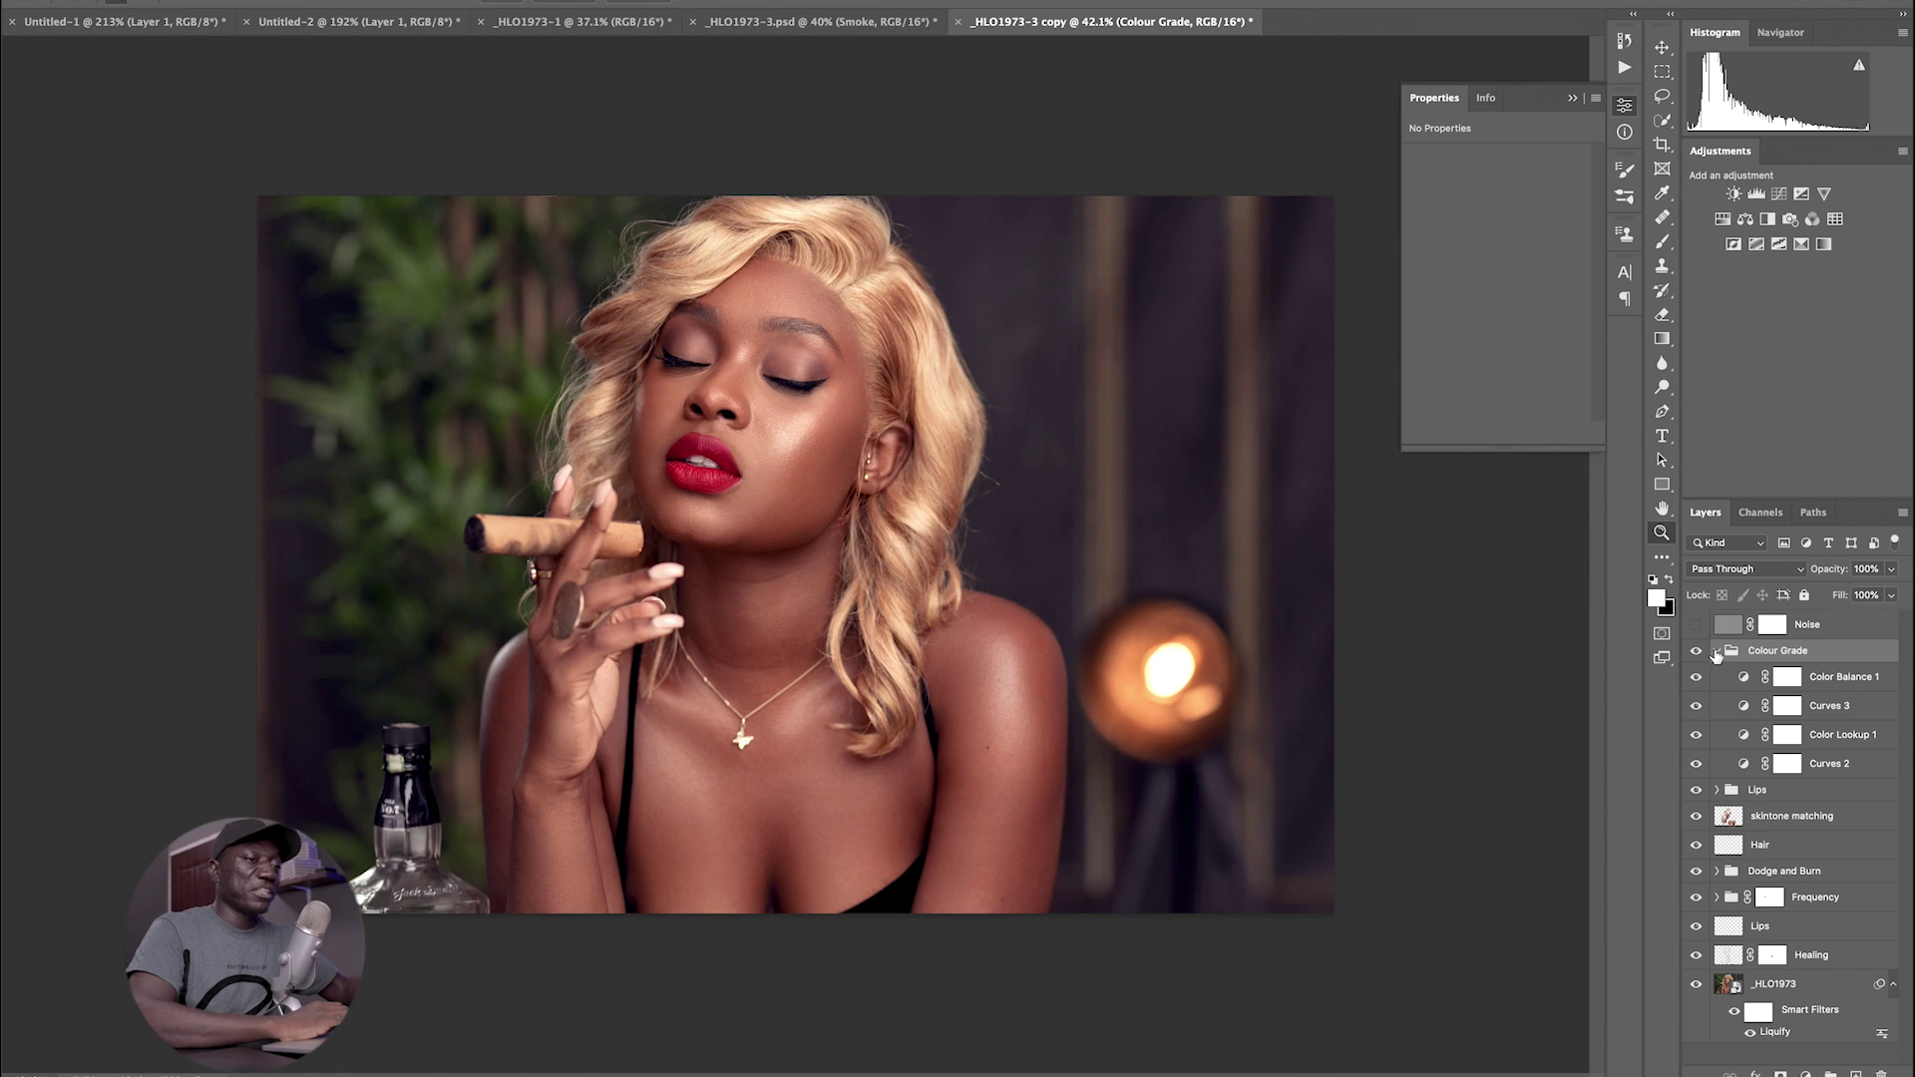
{"action": "left_click", "coordinate": [1716, 652]}
- Show the Noise layer and compare its grain on the enlarged face with and without it, leaving it shown
{"action": "left_click", "coordinate": [1695, 624]}
{"action": "left_click_drag", "start_coordinate": [855, 436], "coordinate": [900, 447]}
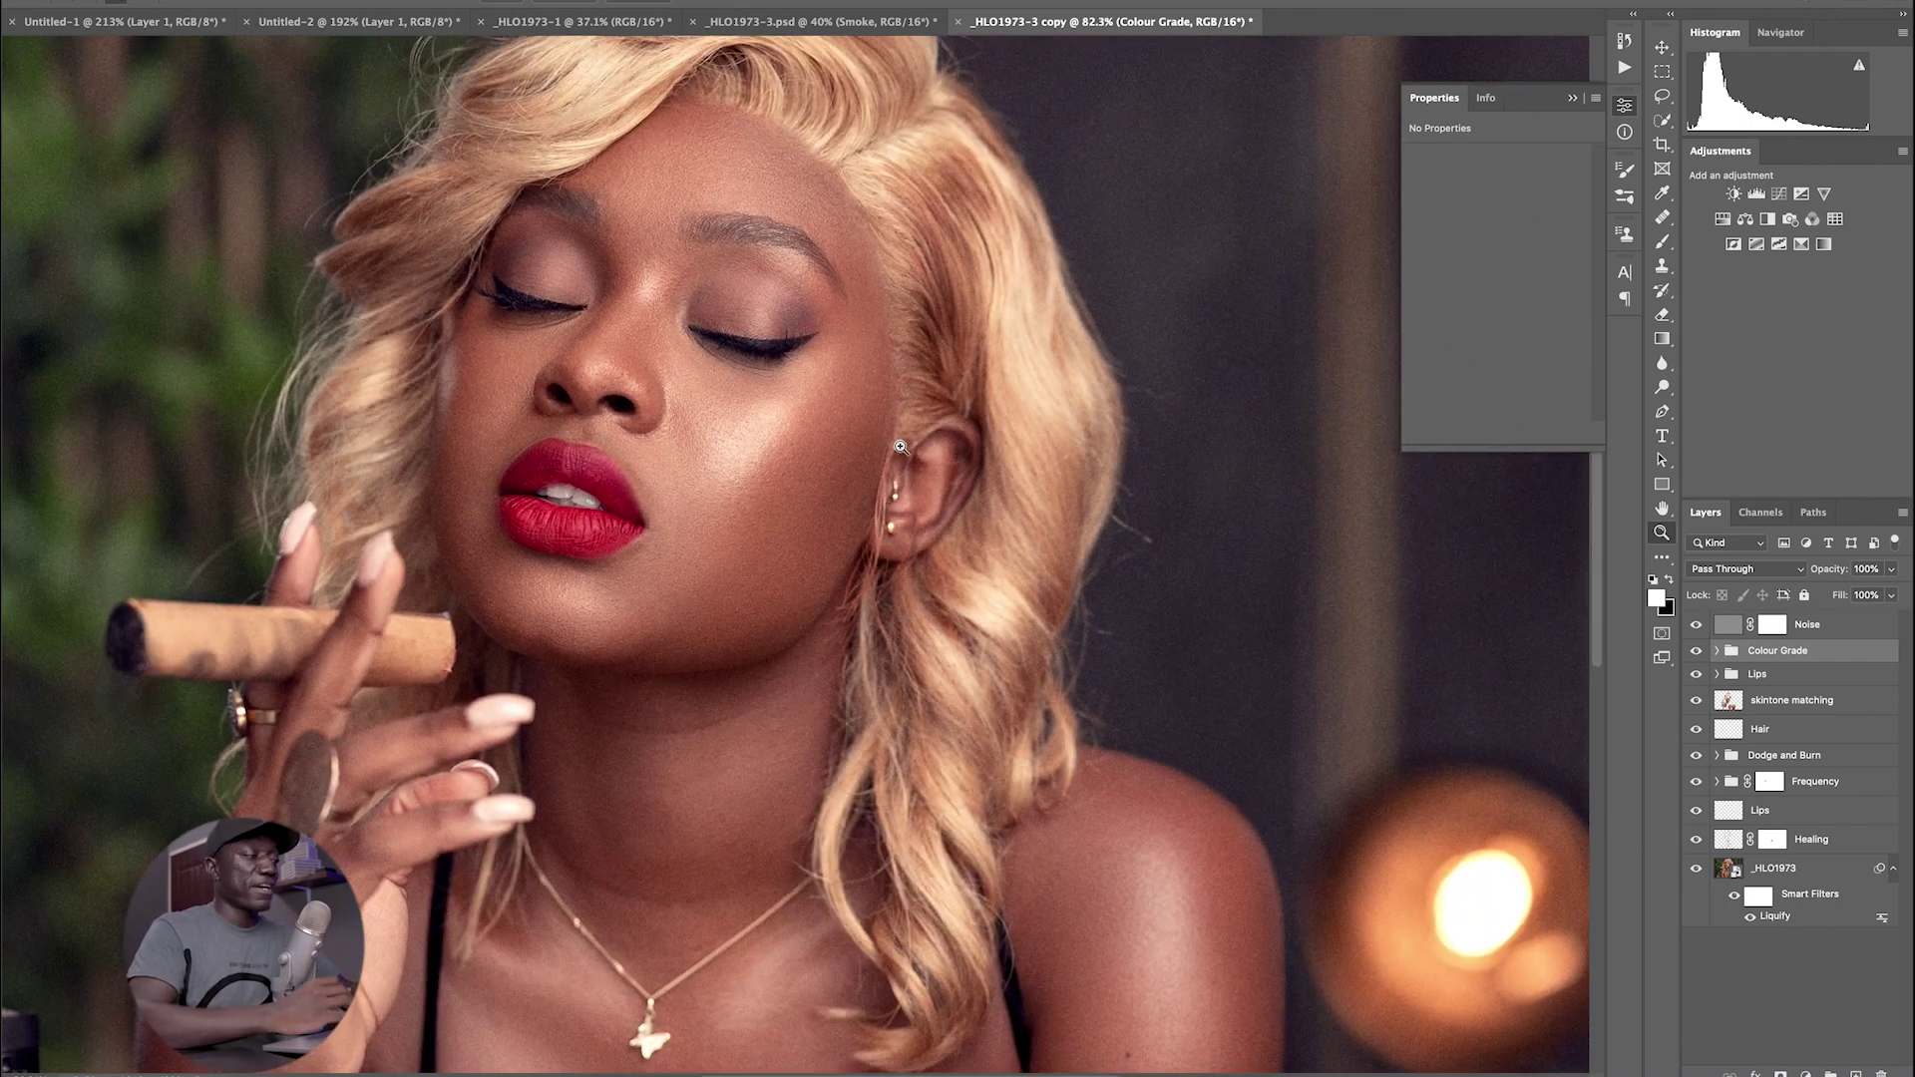
{"action": "left_click", "coordinate": [1695, 625]}
{"action": "left_click", "coordinate": [1695, 625]}
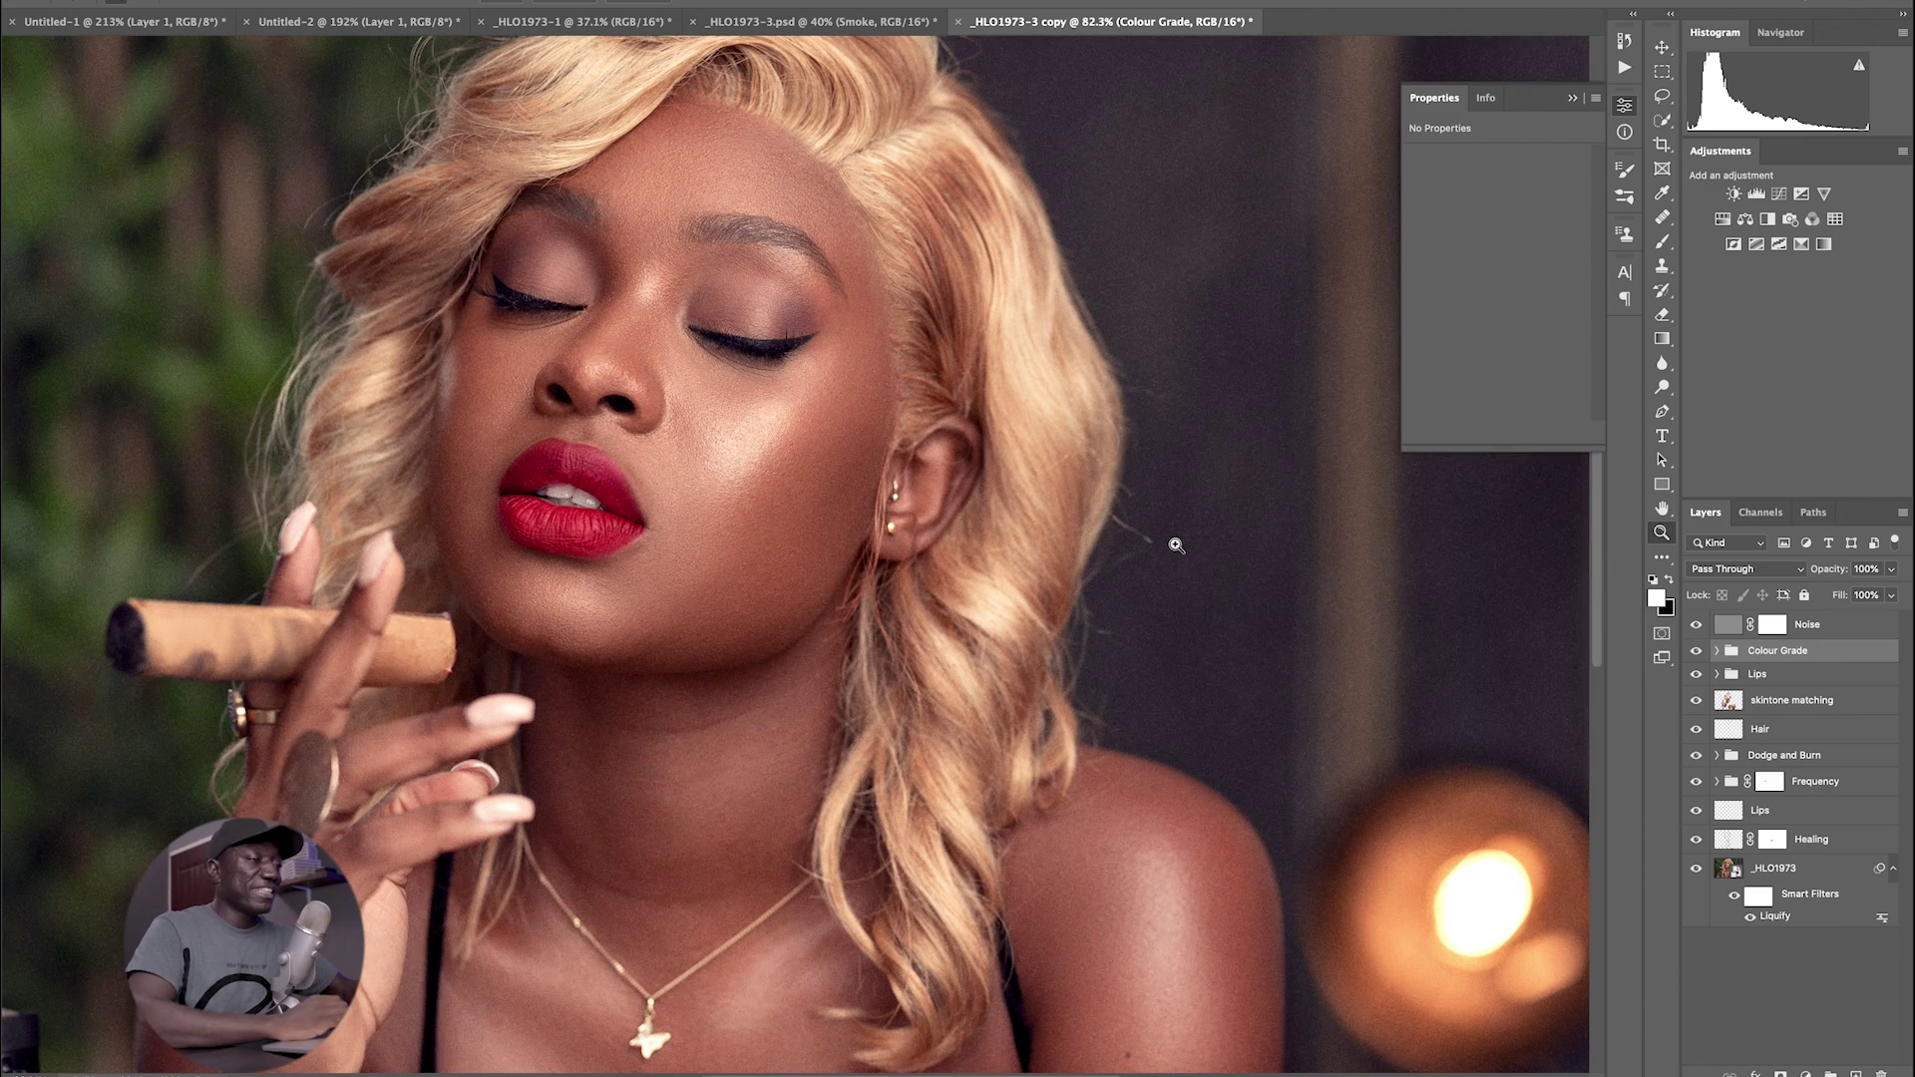
{"action": "left_click_drag", "start_coordinate": [1028, 557], "coordinate": [974, 555]}
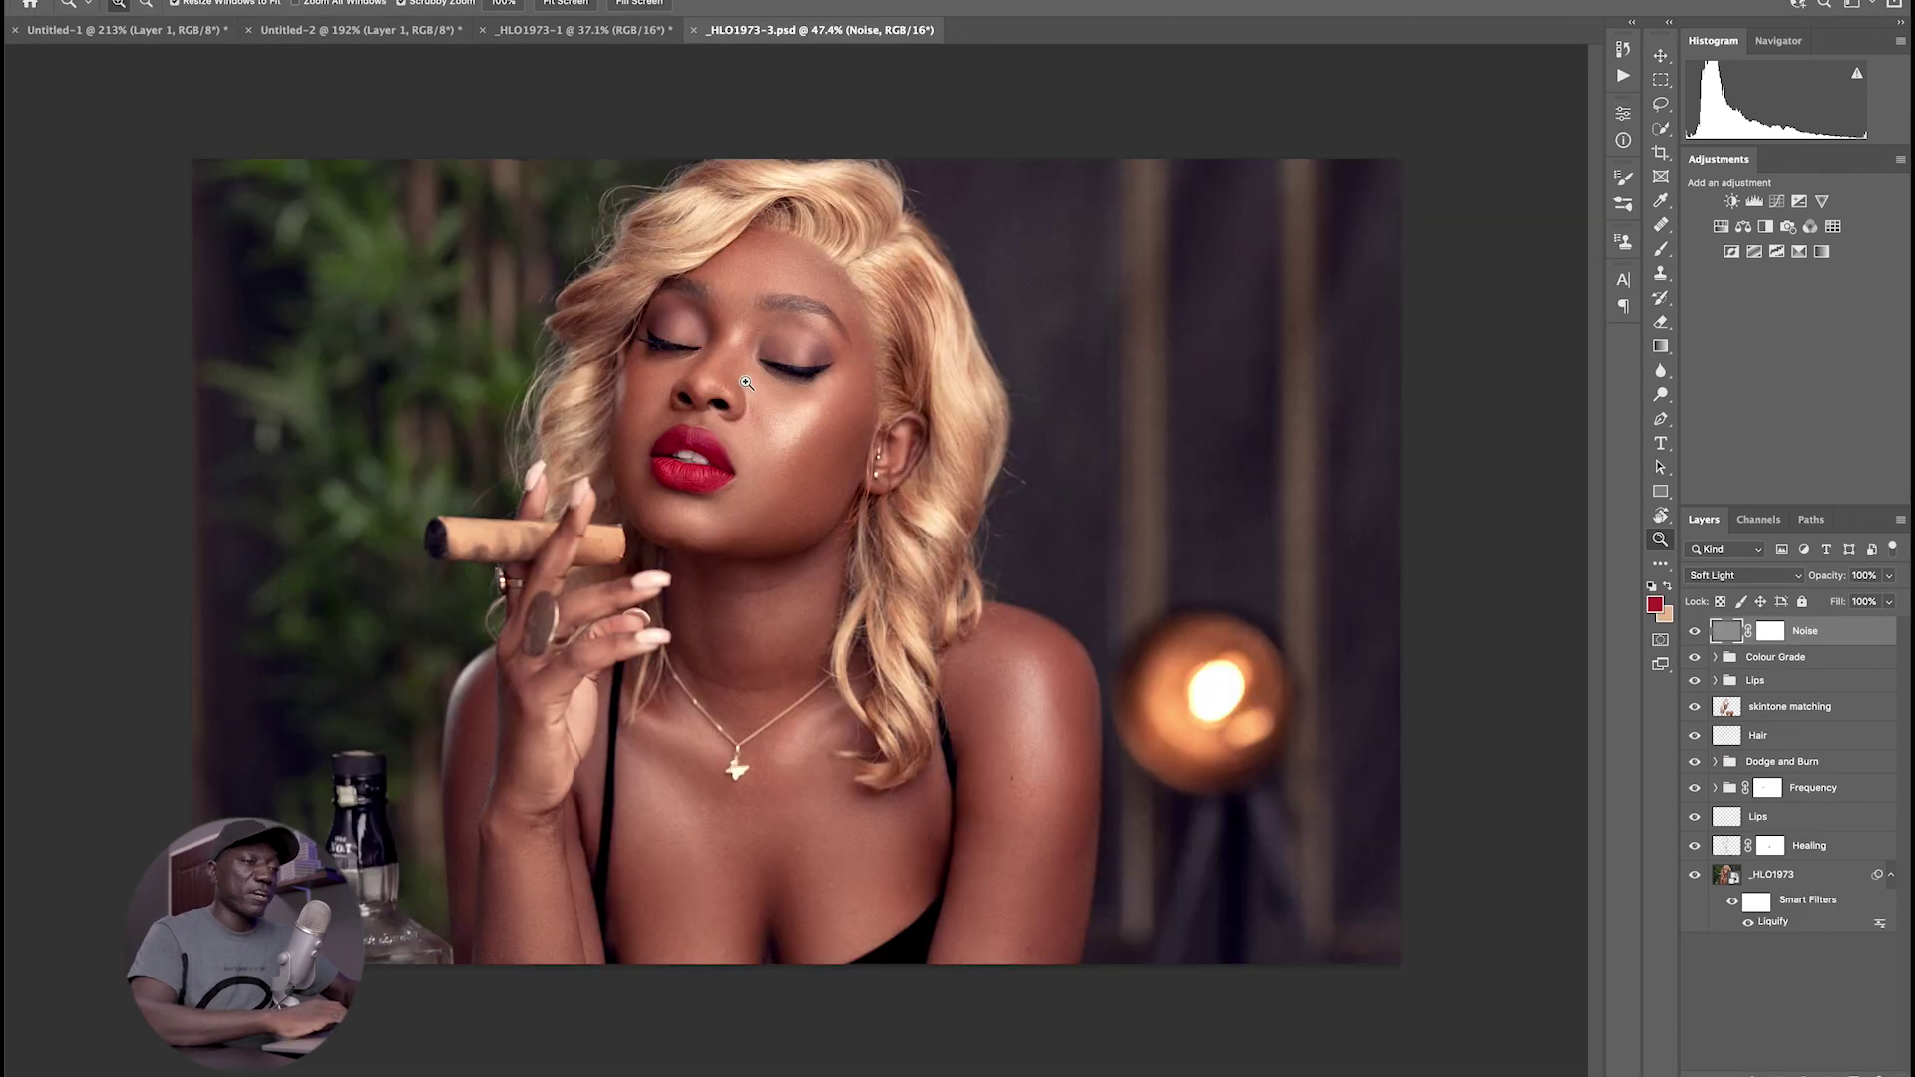
- Duplicate the burning cigar's Layer 1 from Untitled-1 into _HLO1973-3.psd, accepting the colour profile conversion
{"action": "left_click", "coordinate": [131, 33]}
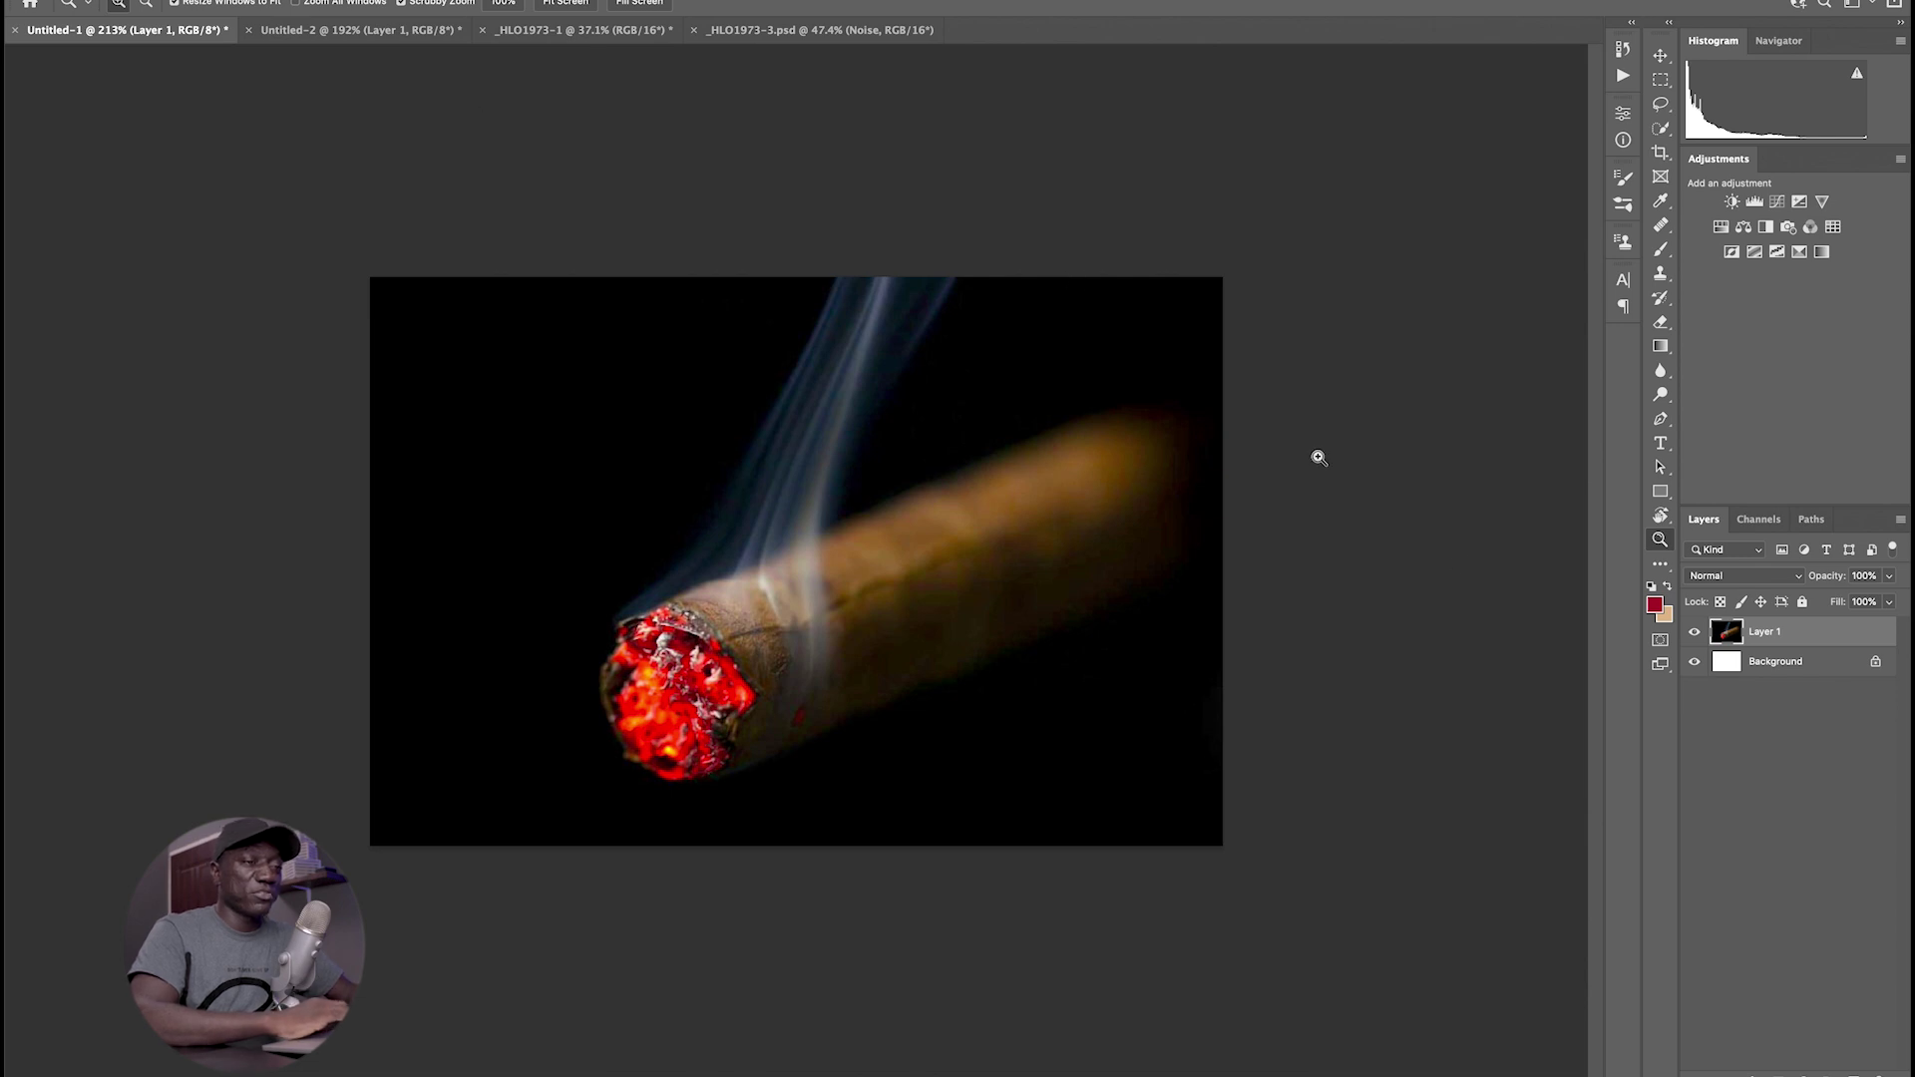
{"action": "right_click", "coordinate": [1801, 643]}
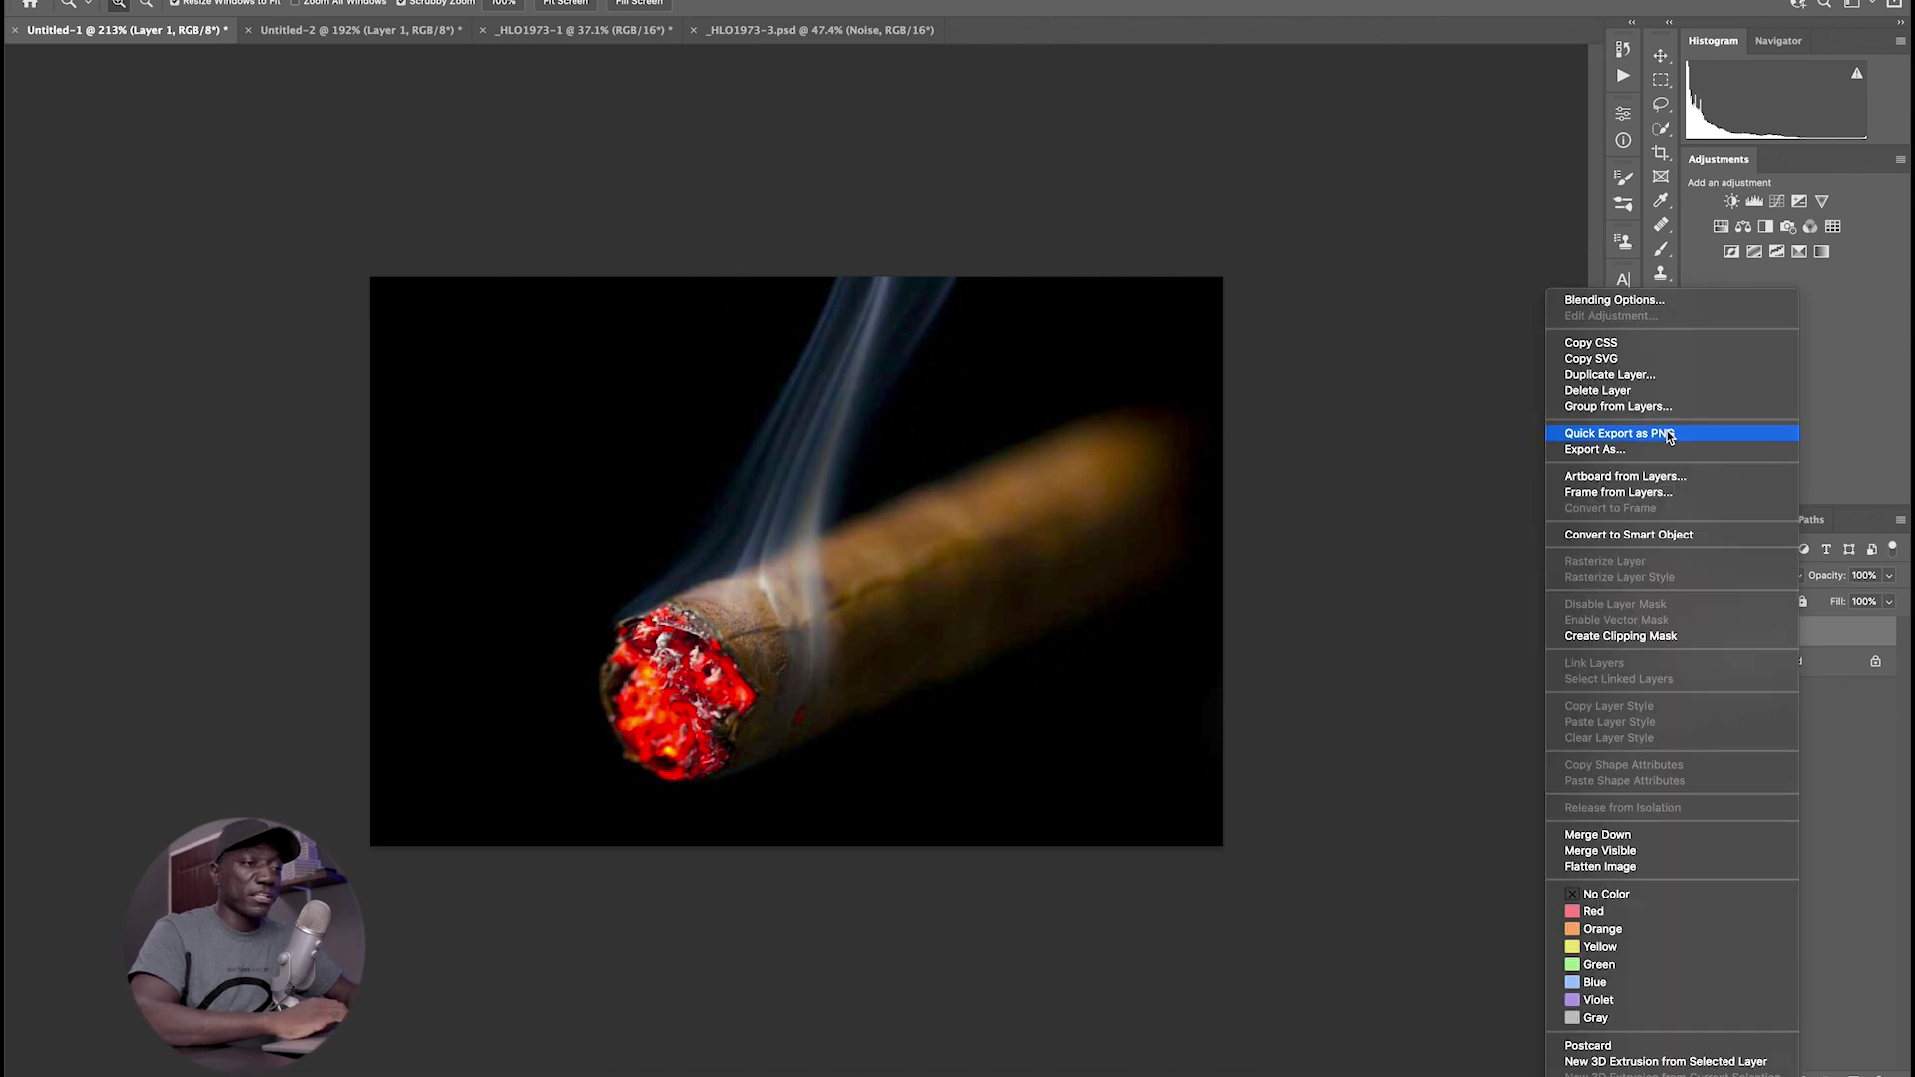
{"action": "left_click", "coordinate": [1603, 375]}
{"action": "left_click", "coordinate": [792, 462]}
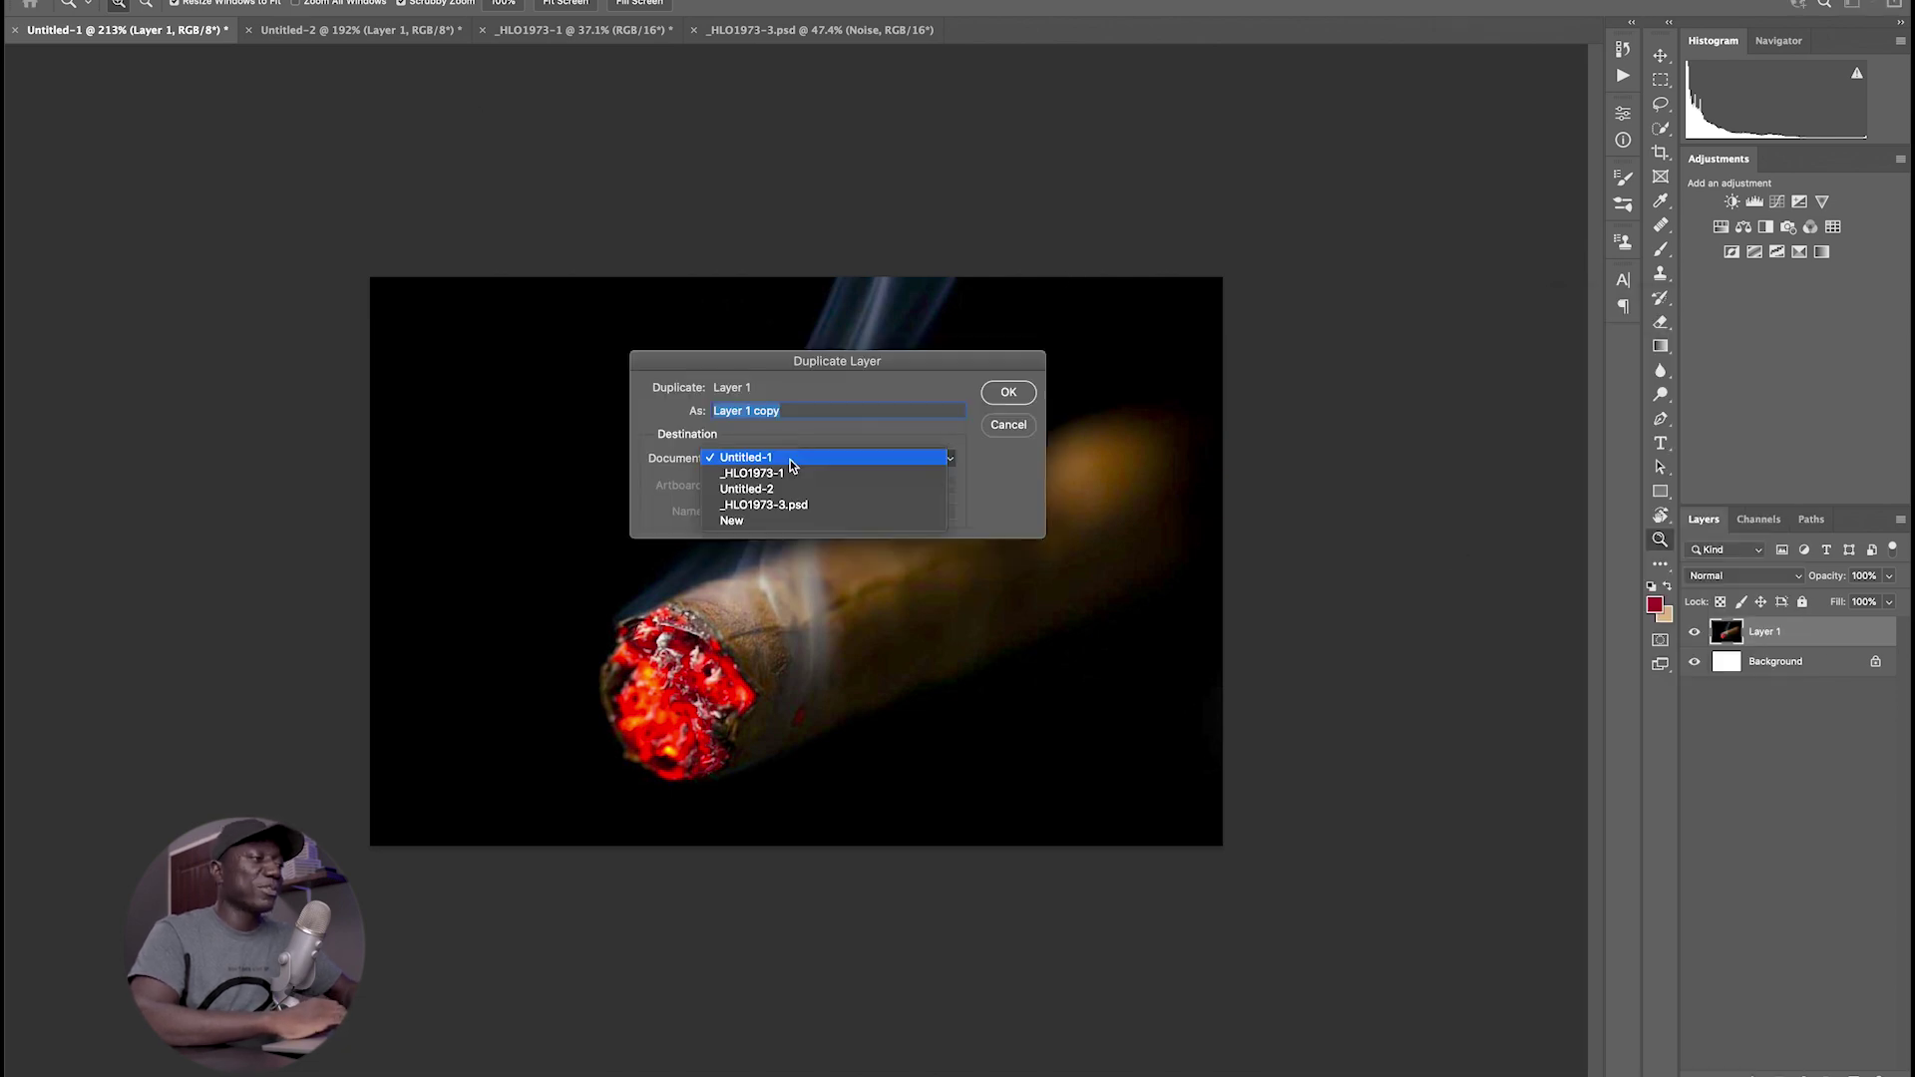
{"action": "left_click", "coordinate": [783, 505]}
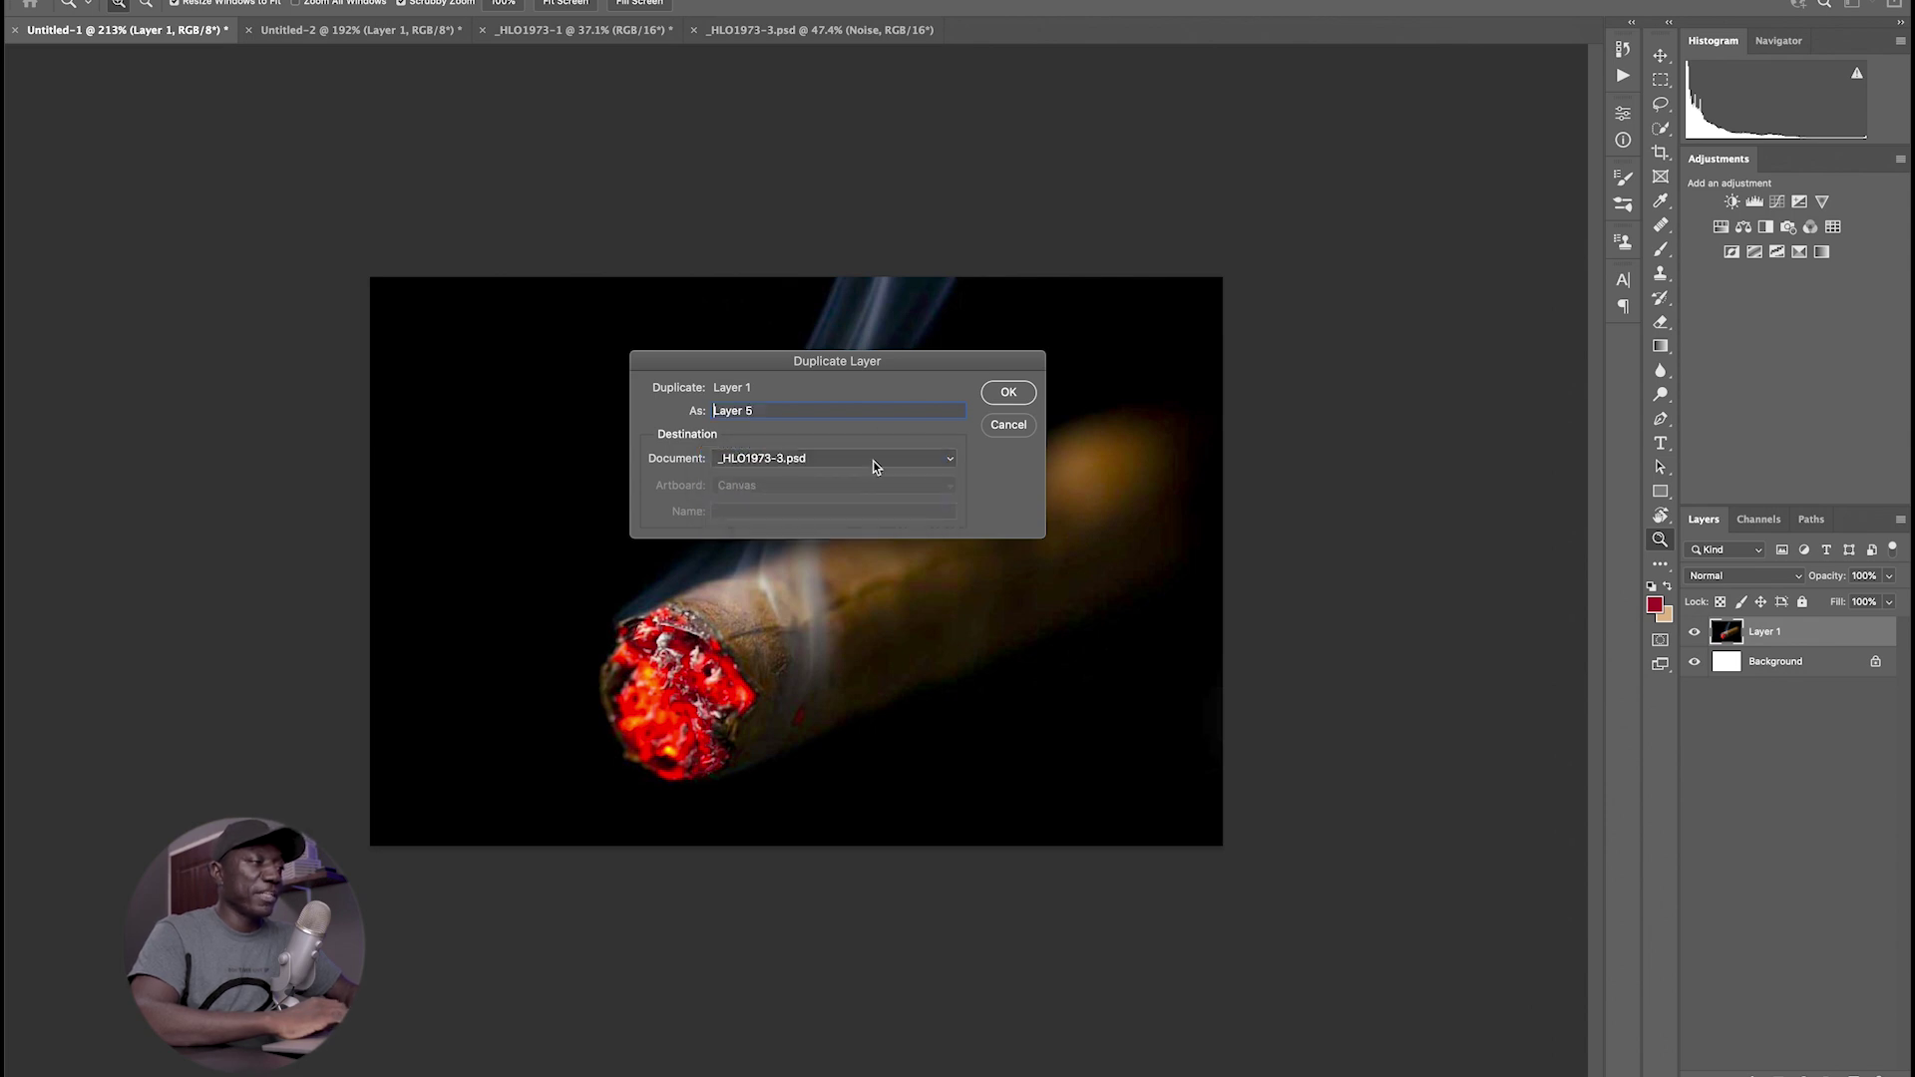
{"action": "left_click", "coordinate": [1008, 395]}
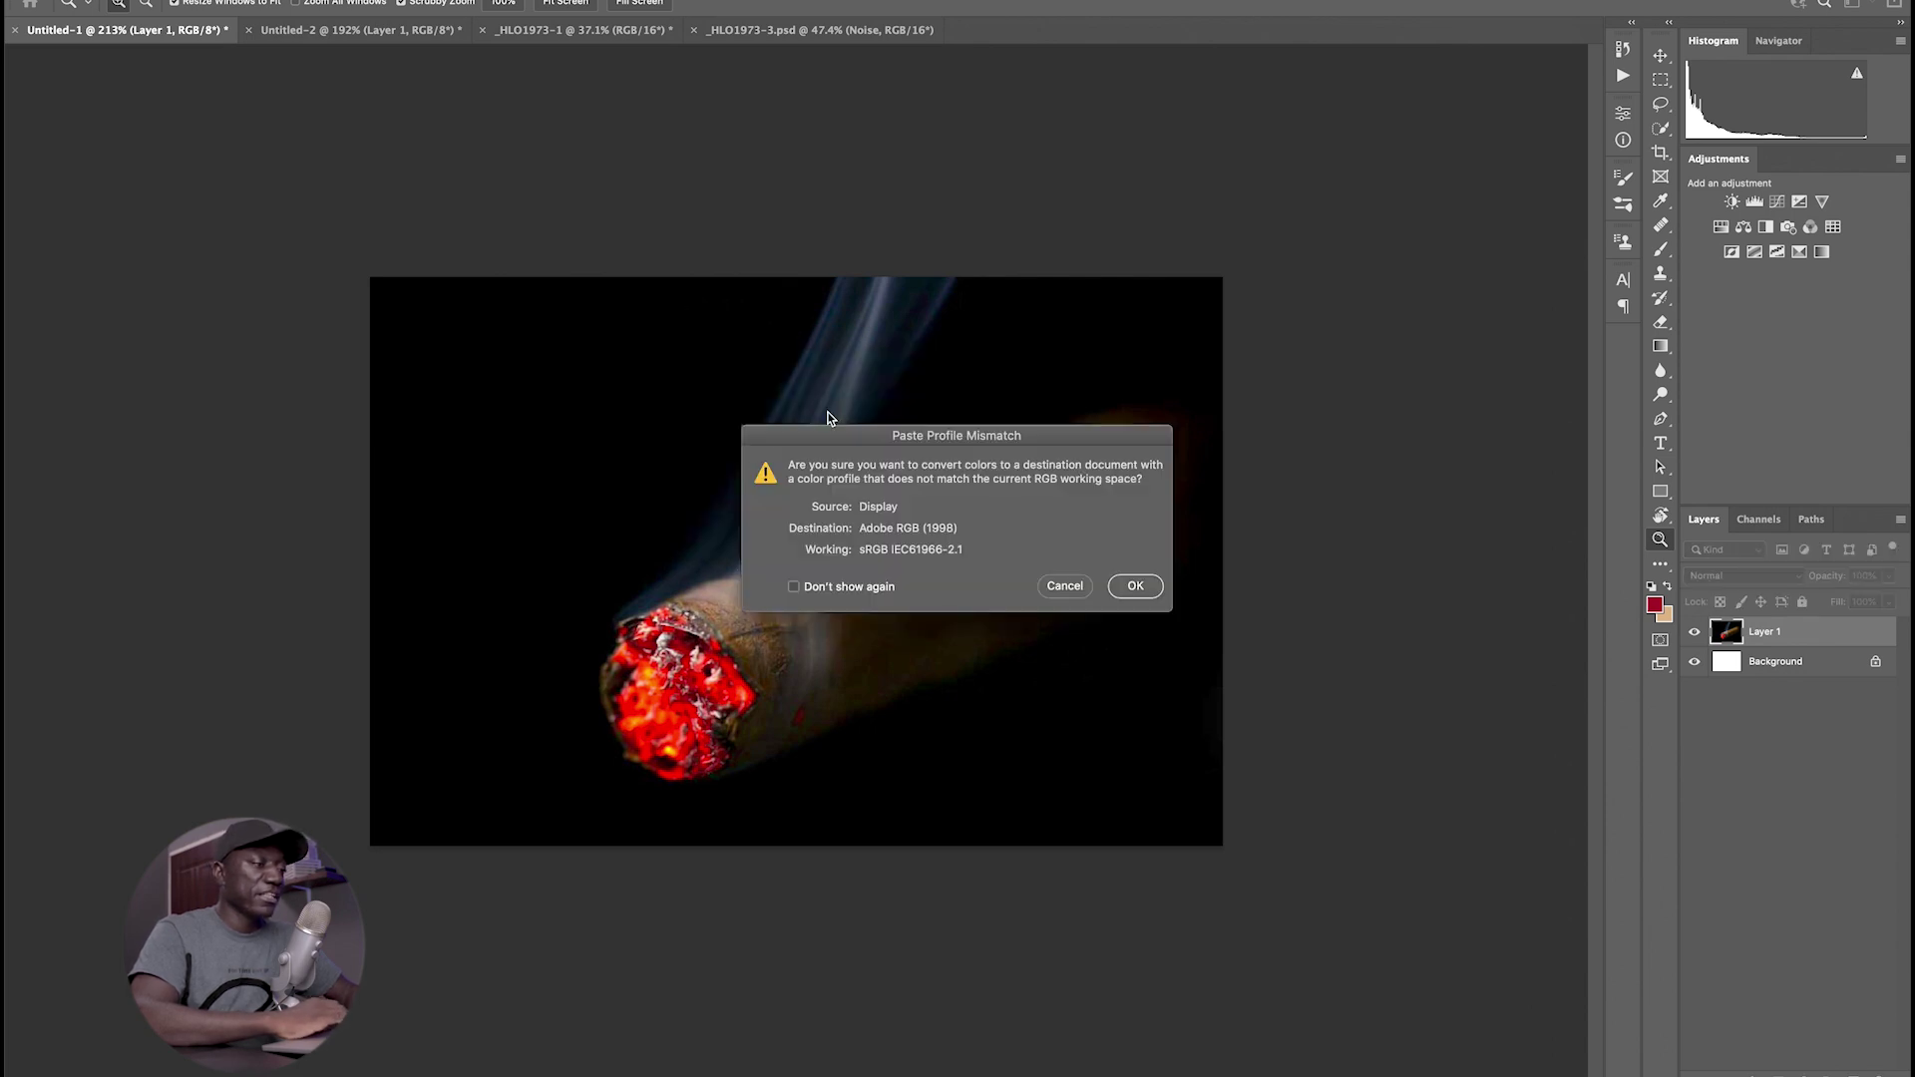
{"action": "left_click", "coordinate": [1135, 586]}
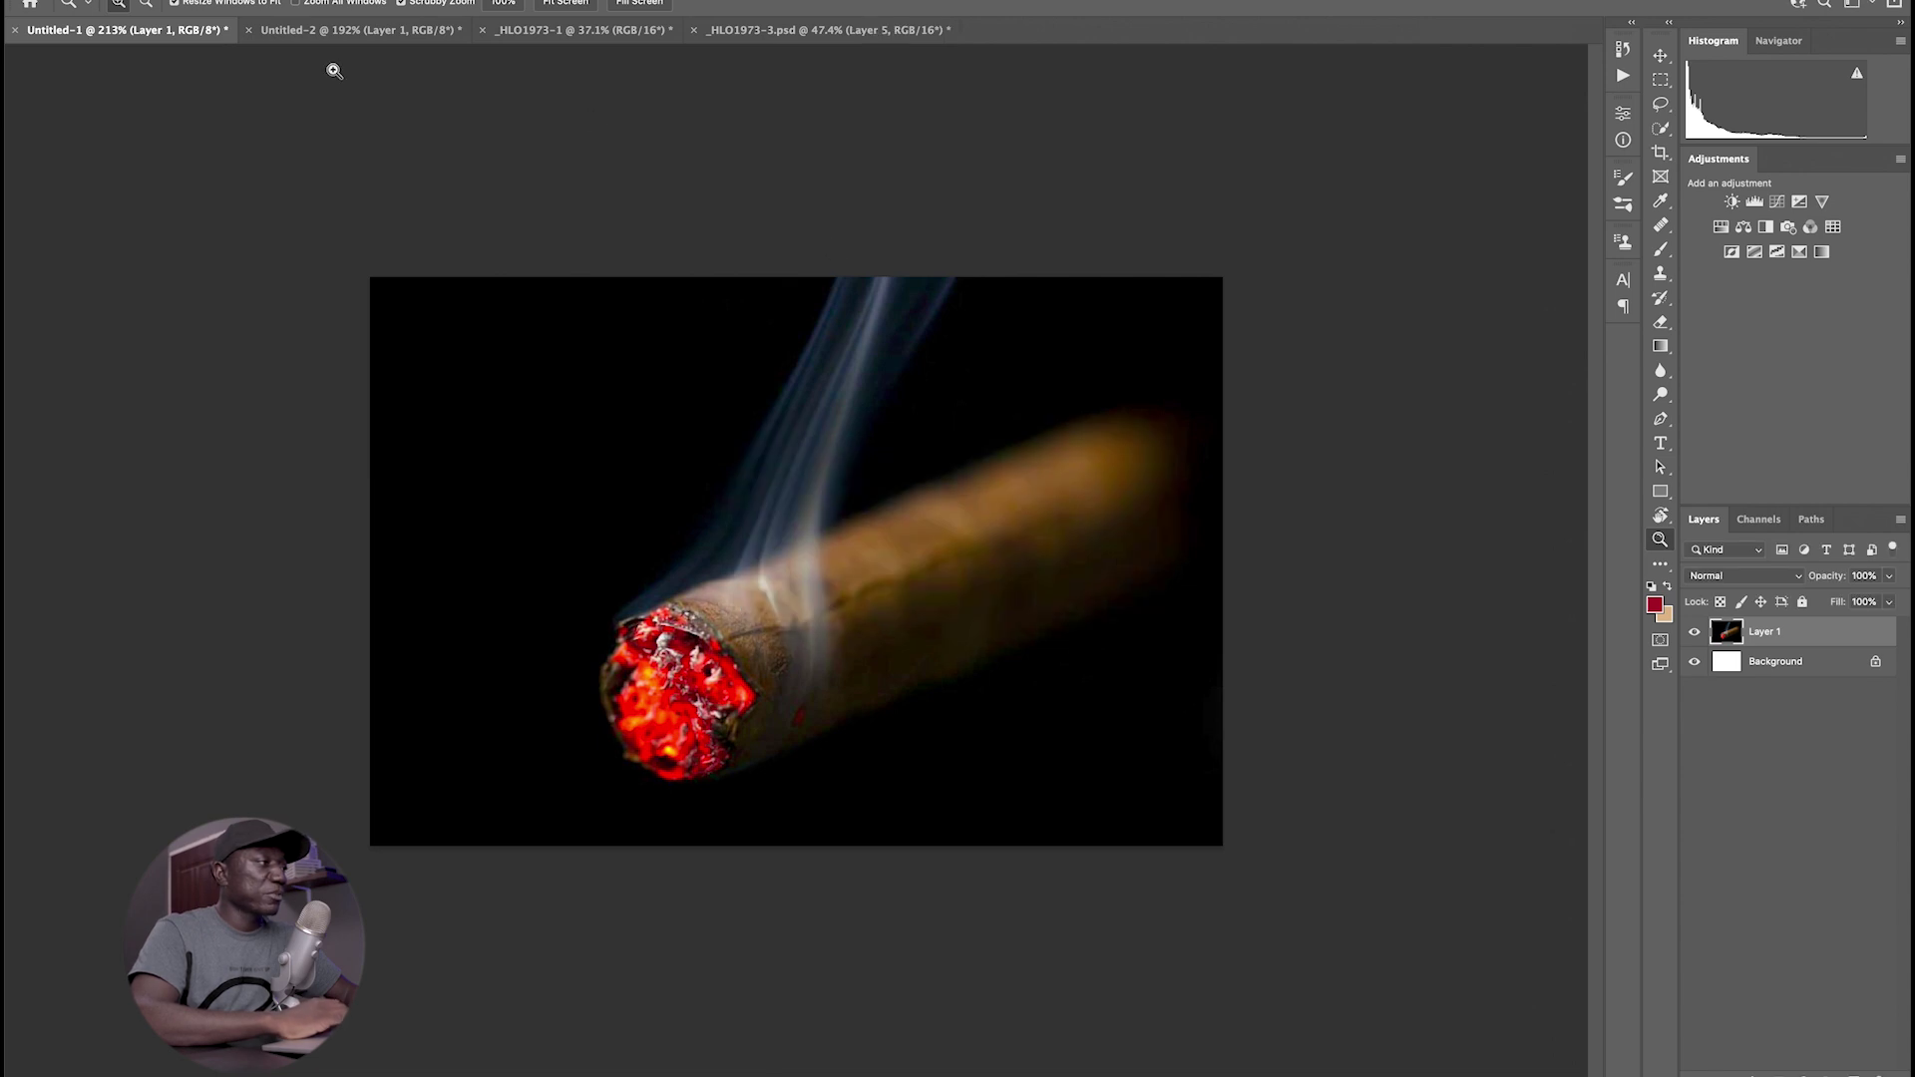
- Duplicate the smoke image's Layer 1 from Untitled-2 into _HLO1973-3.psd, accepting the colour profile conversion
{"action": "left_click", "coordinate": [329, 31]}
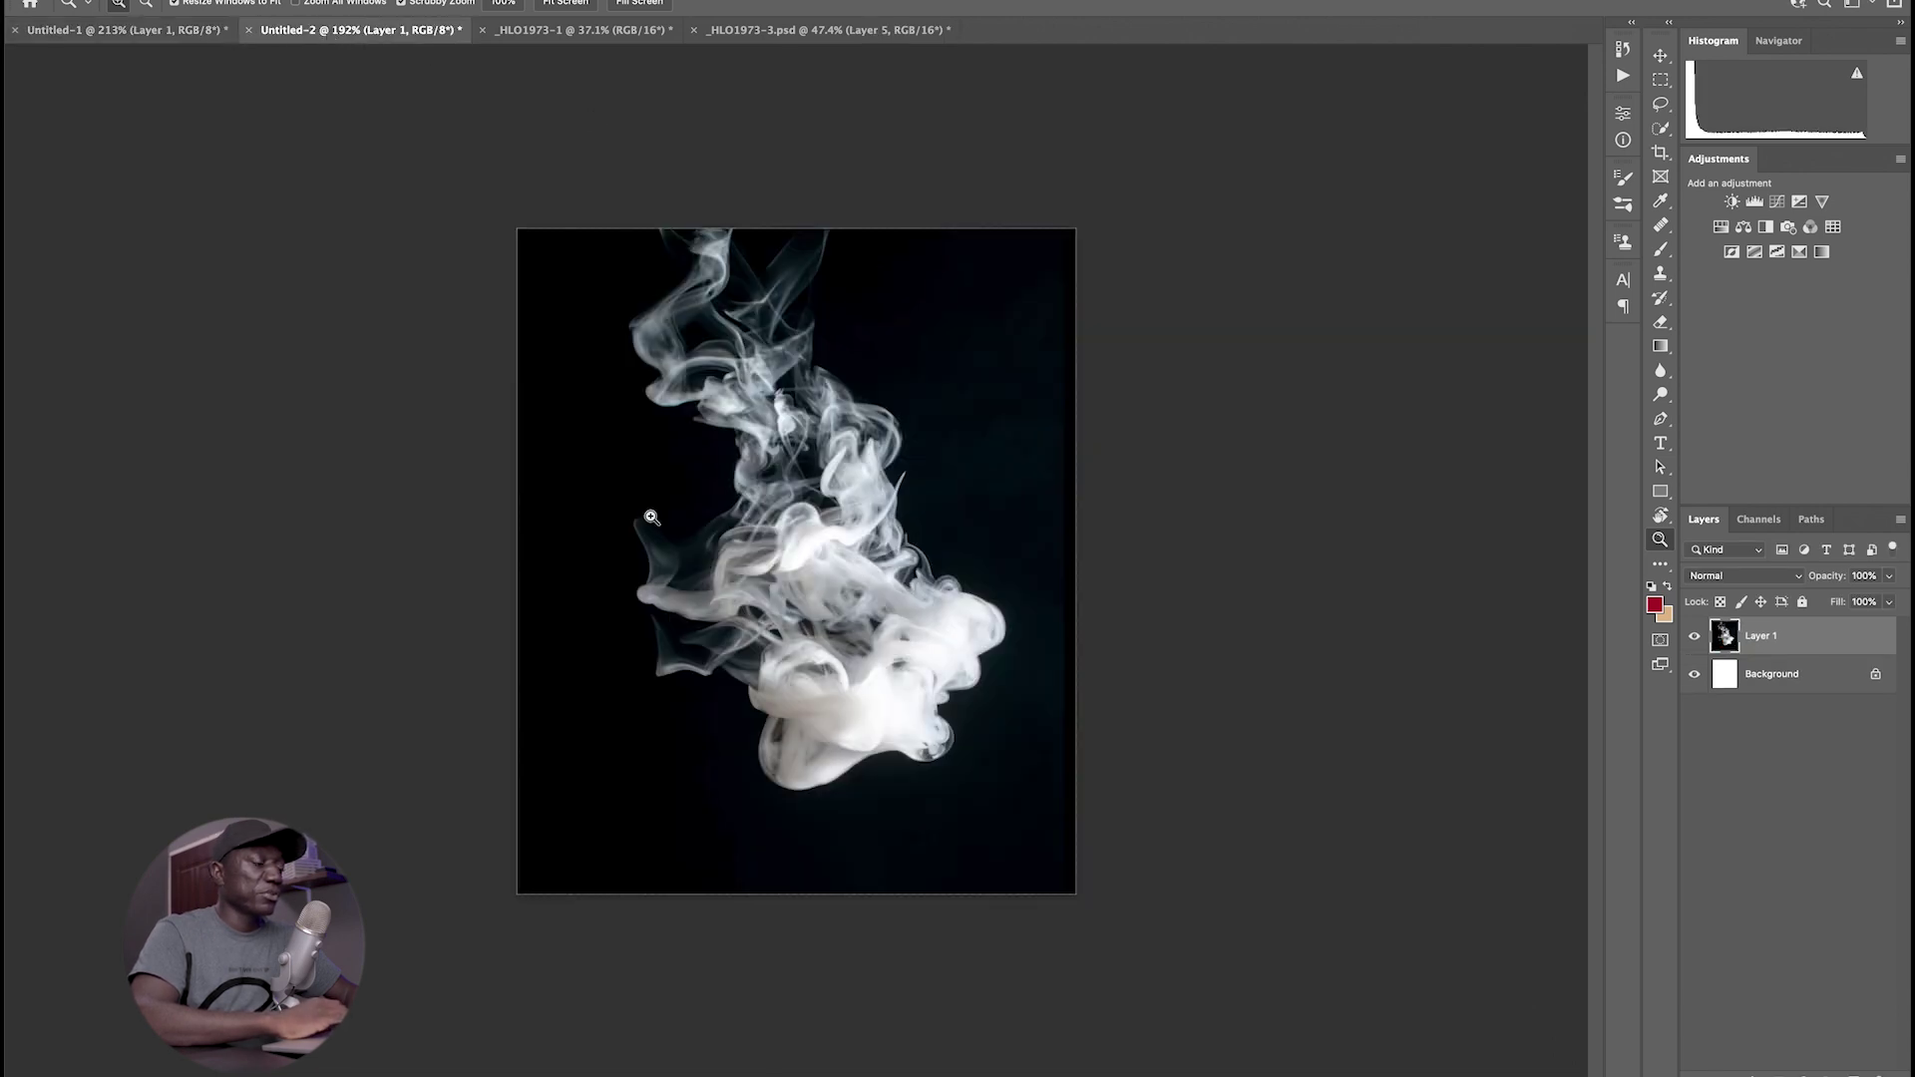
{"action": "right_click", "coordinate": [1760, 638]}
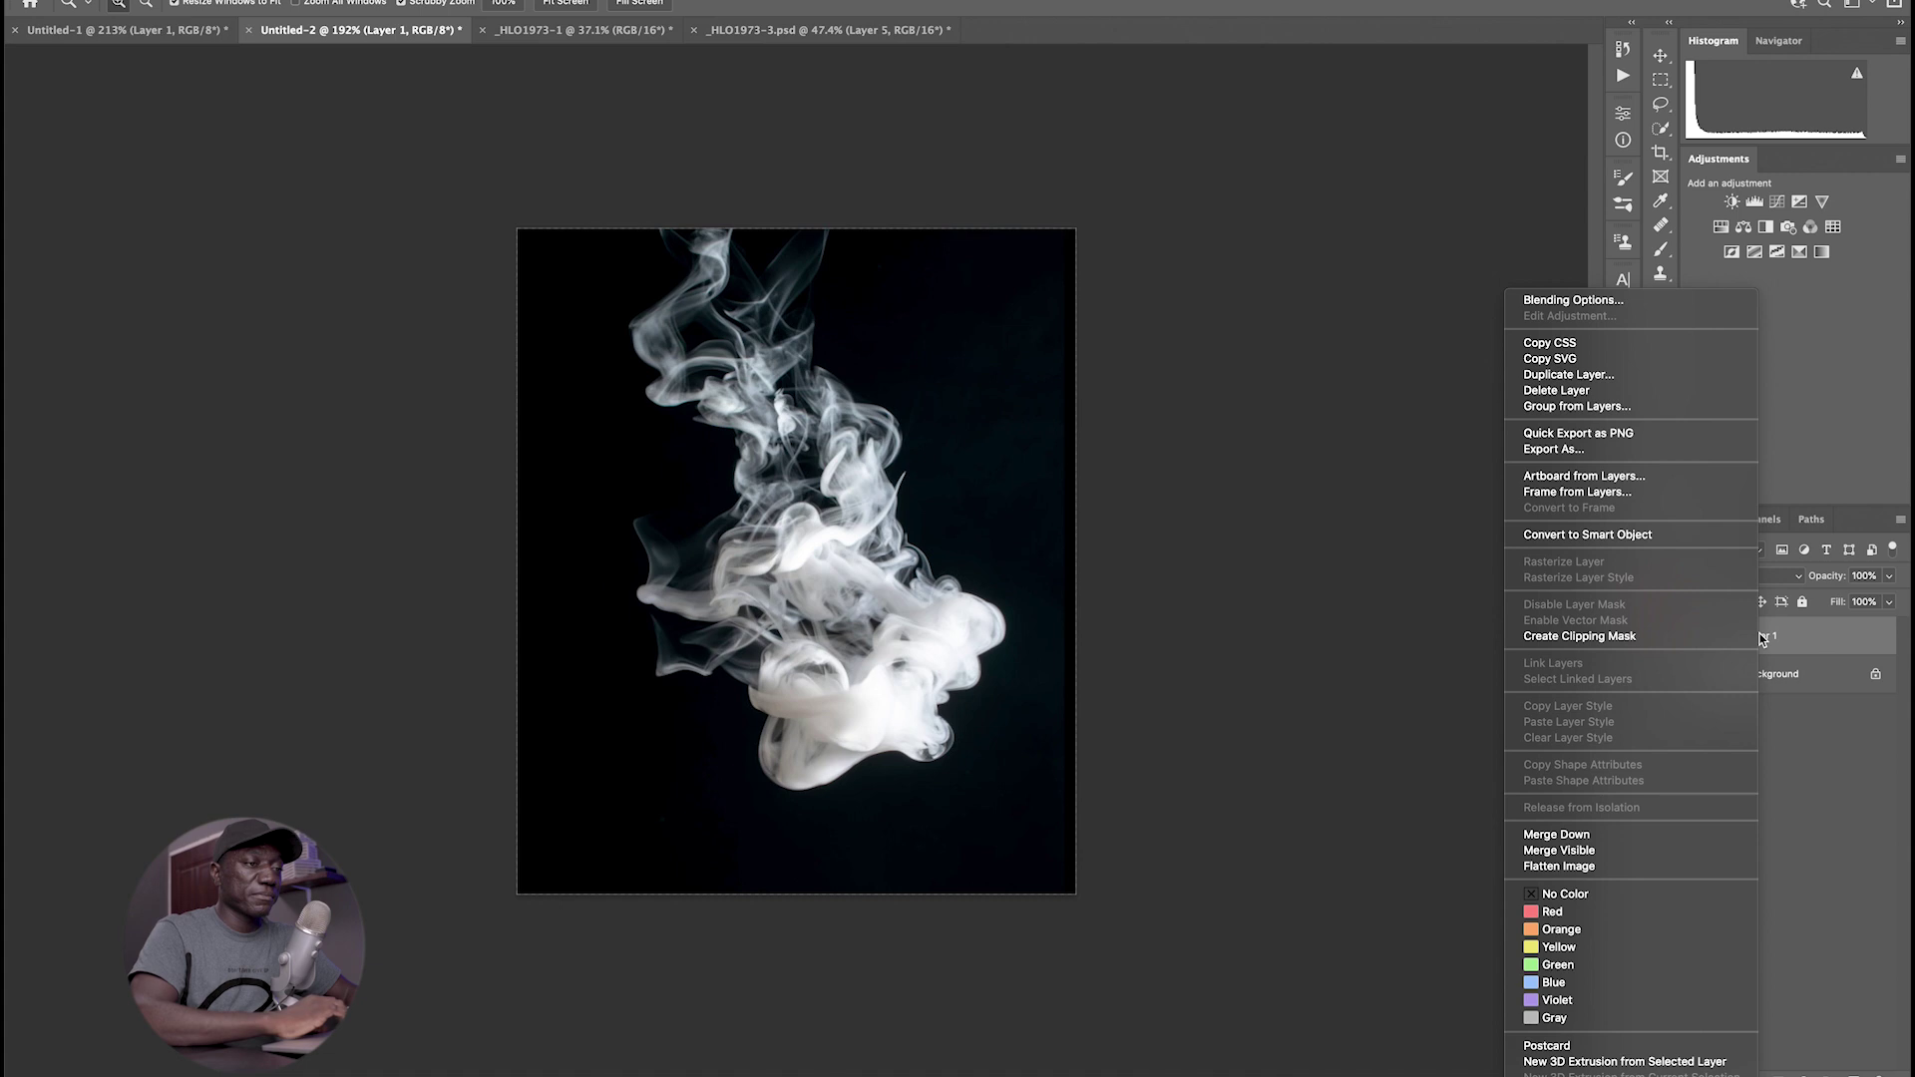
{"action": "left_click", "coordinate": [1568, 374]}
{"action": "left_click", "coordinate": [793, 459]}
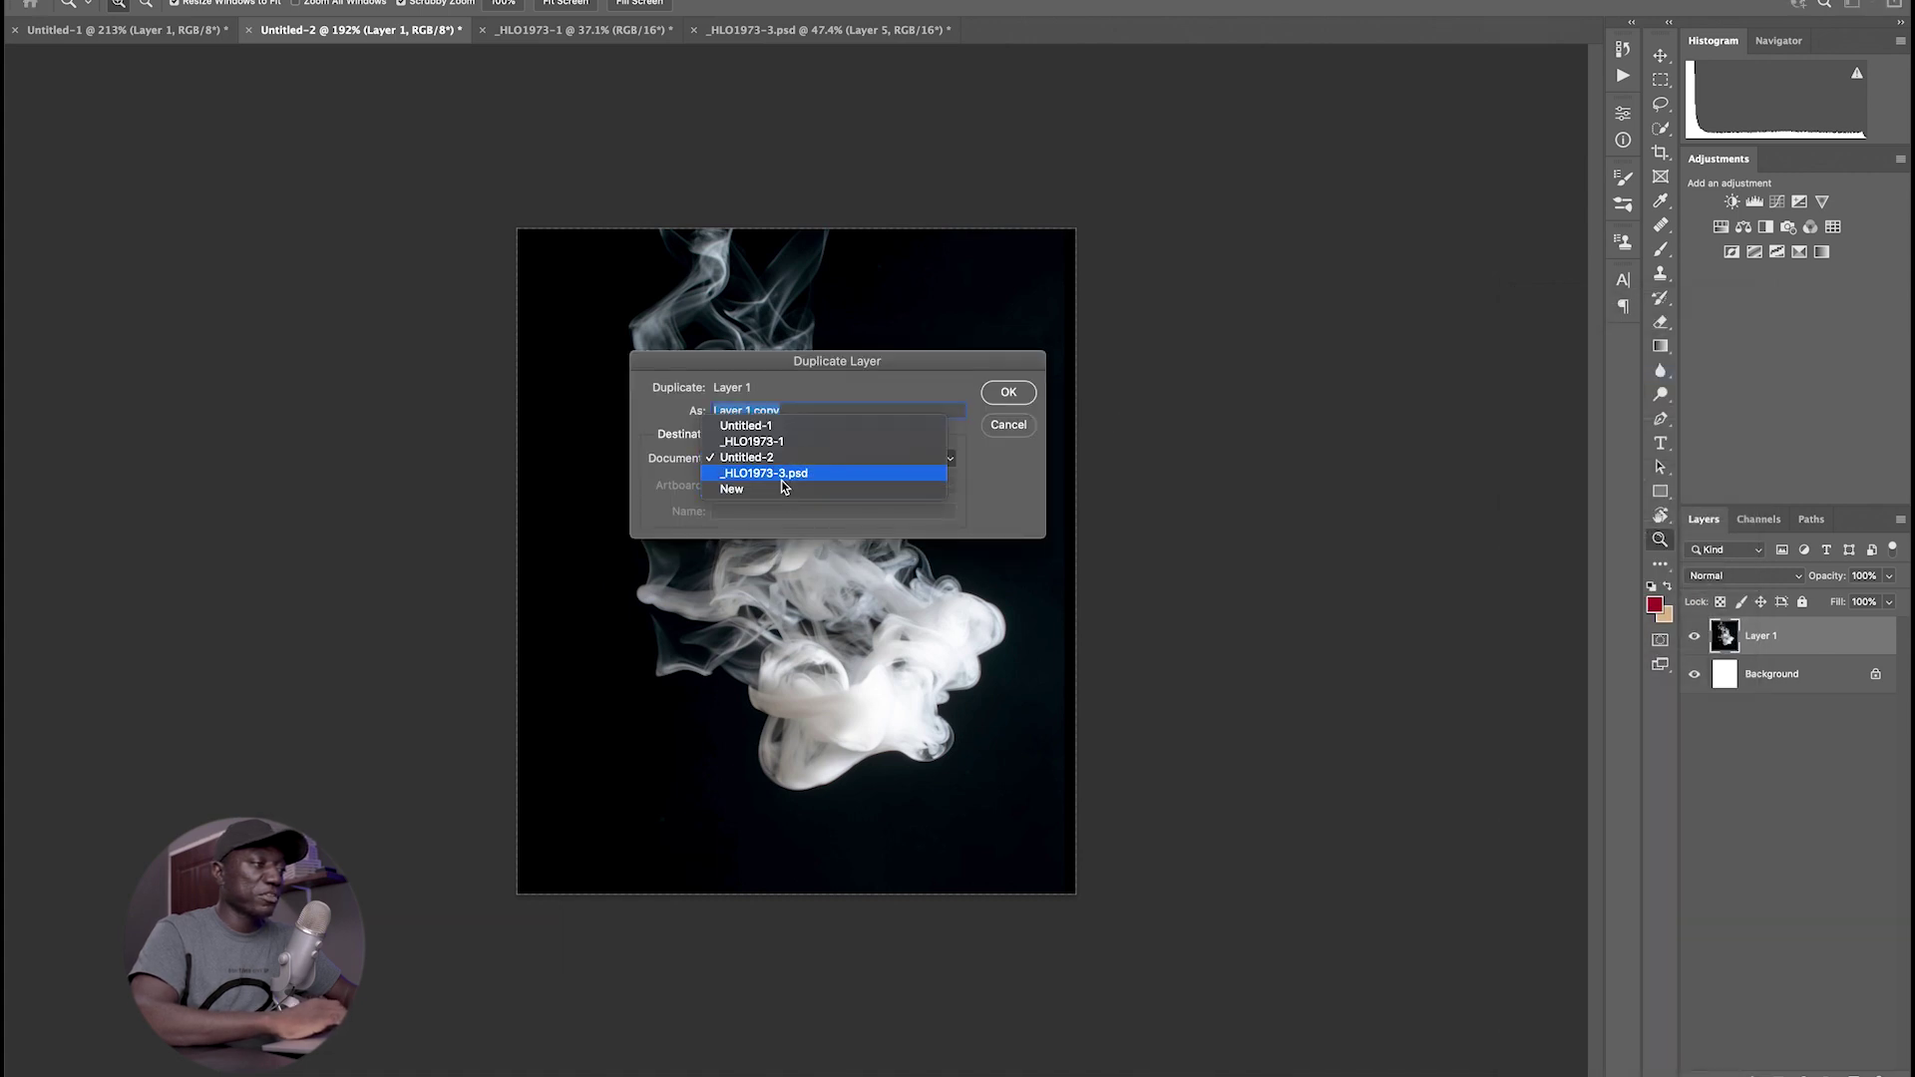
{"action": "left_click", "coordinate": [828, 469]}
{"action": "left_click", "coordinate": [1009, 399]}
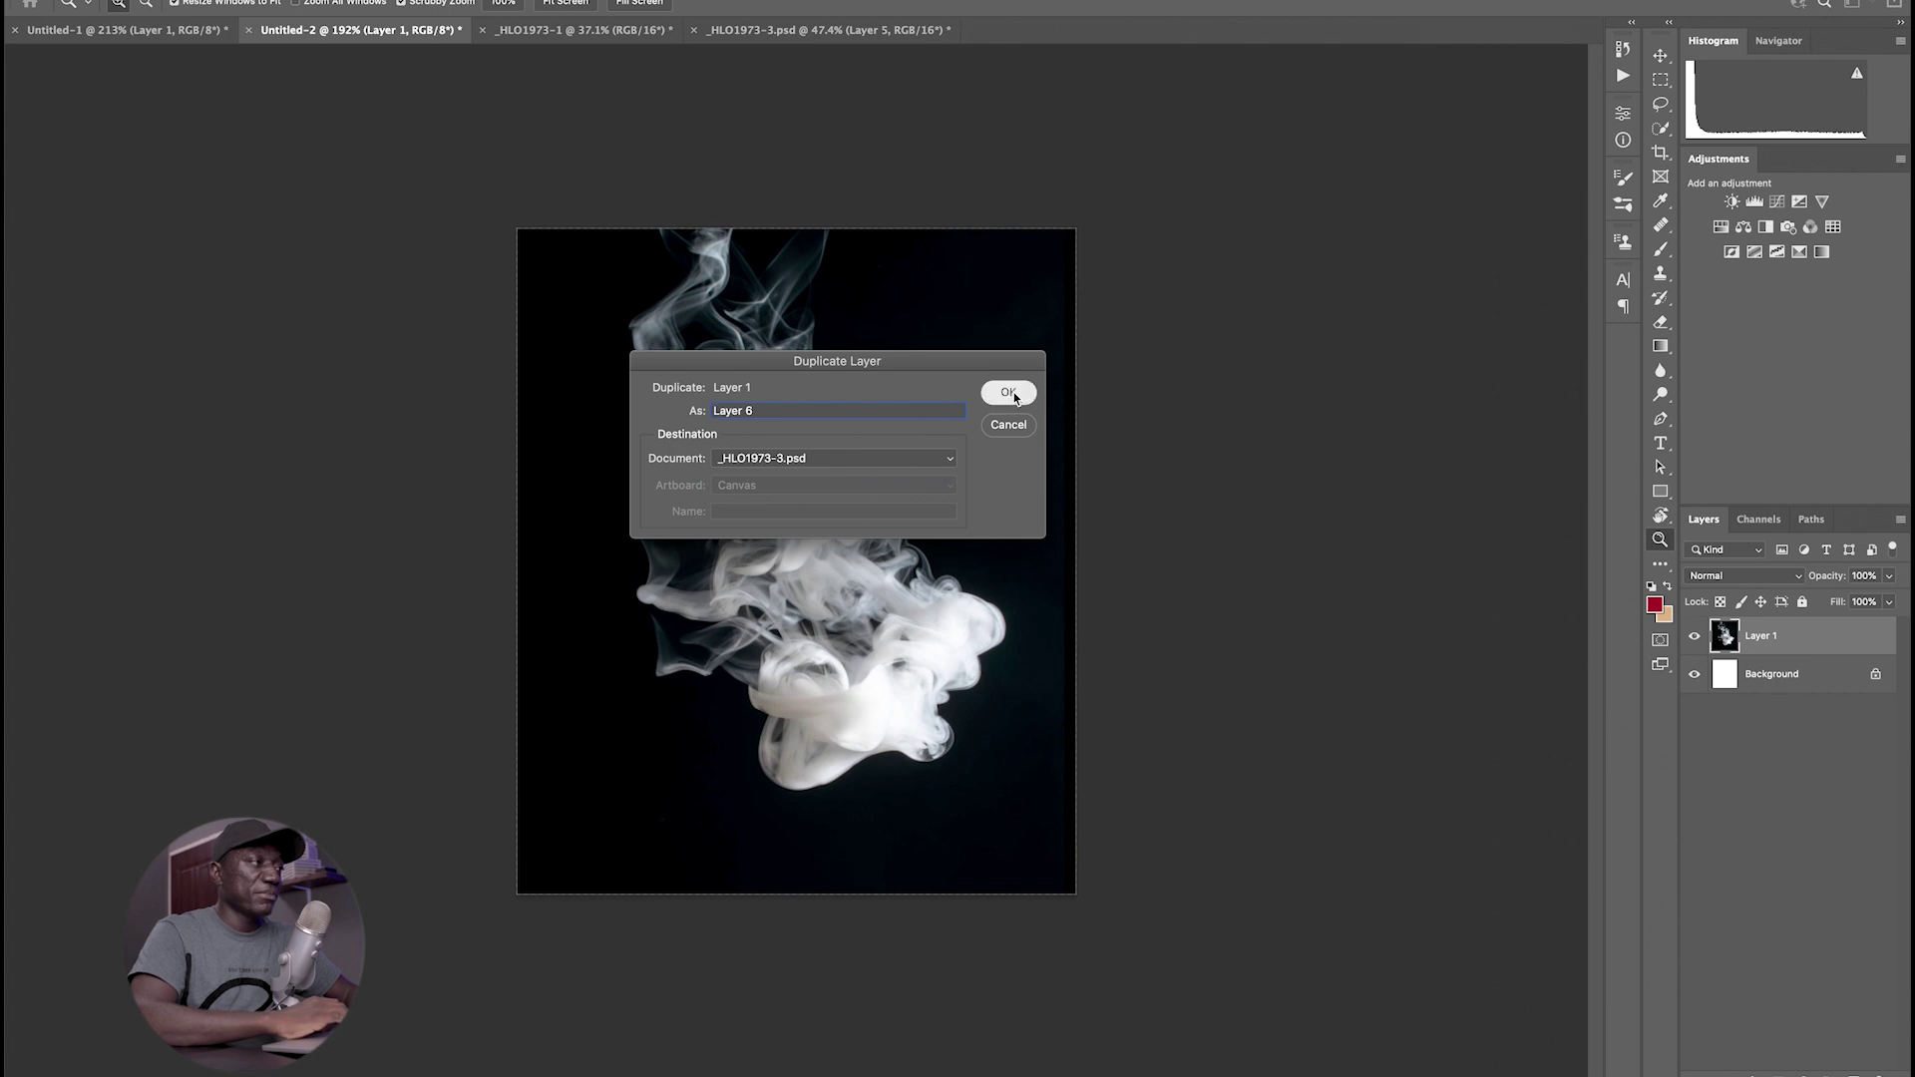
{"action": "left_click", "coordinate": [1136, 587]}
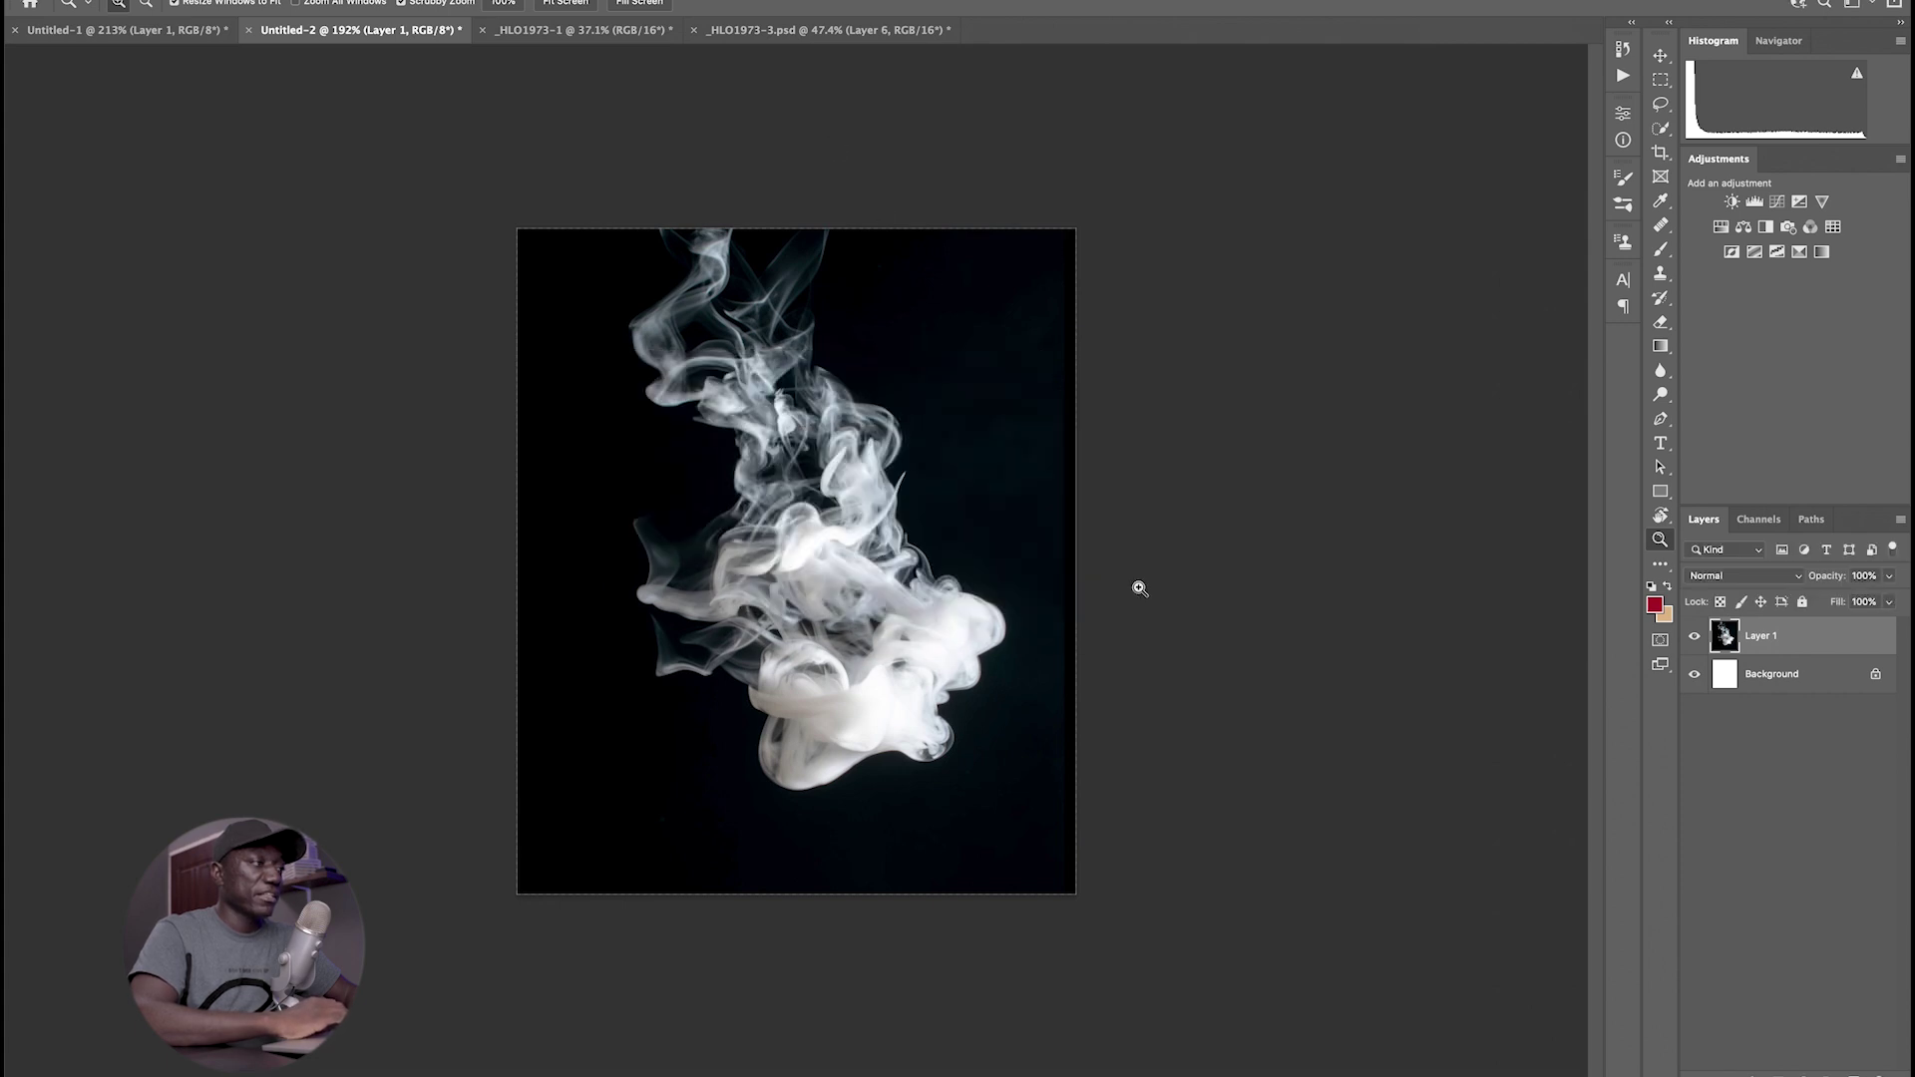
- Return to _HLO1973-3.psd, hide Layer 6 and check which image Layer 5 holds by toggling its visibility
{"action": "left_click", "coordinate": [765, 30]}
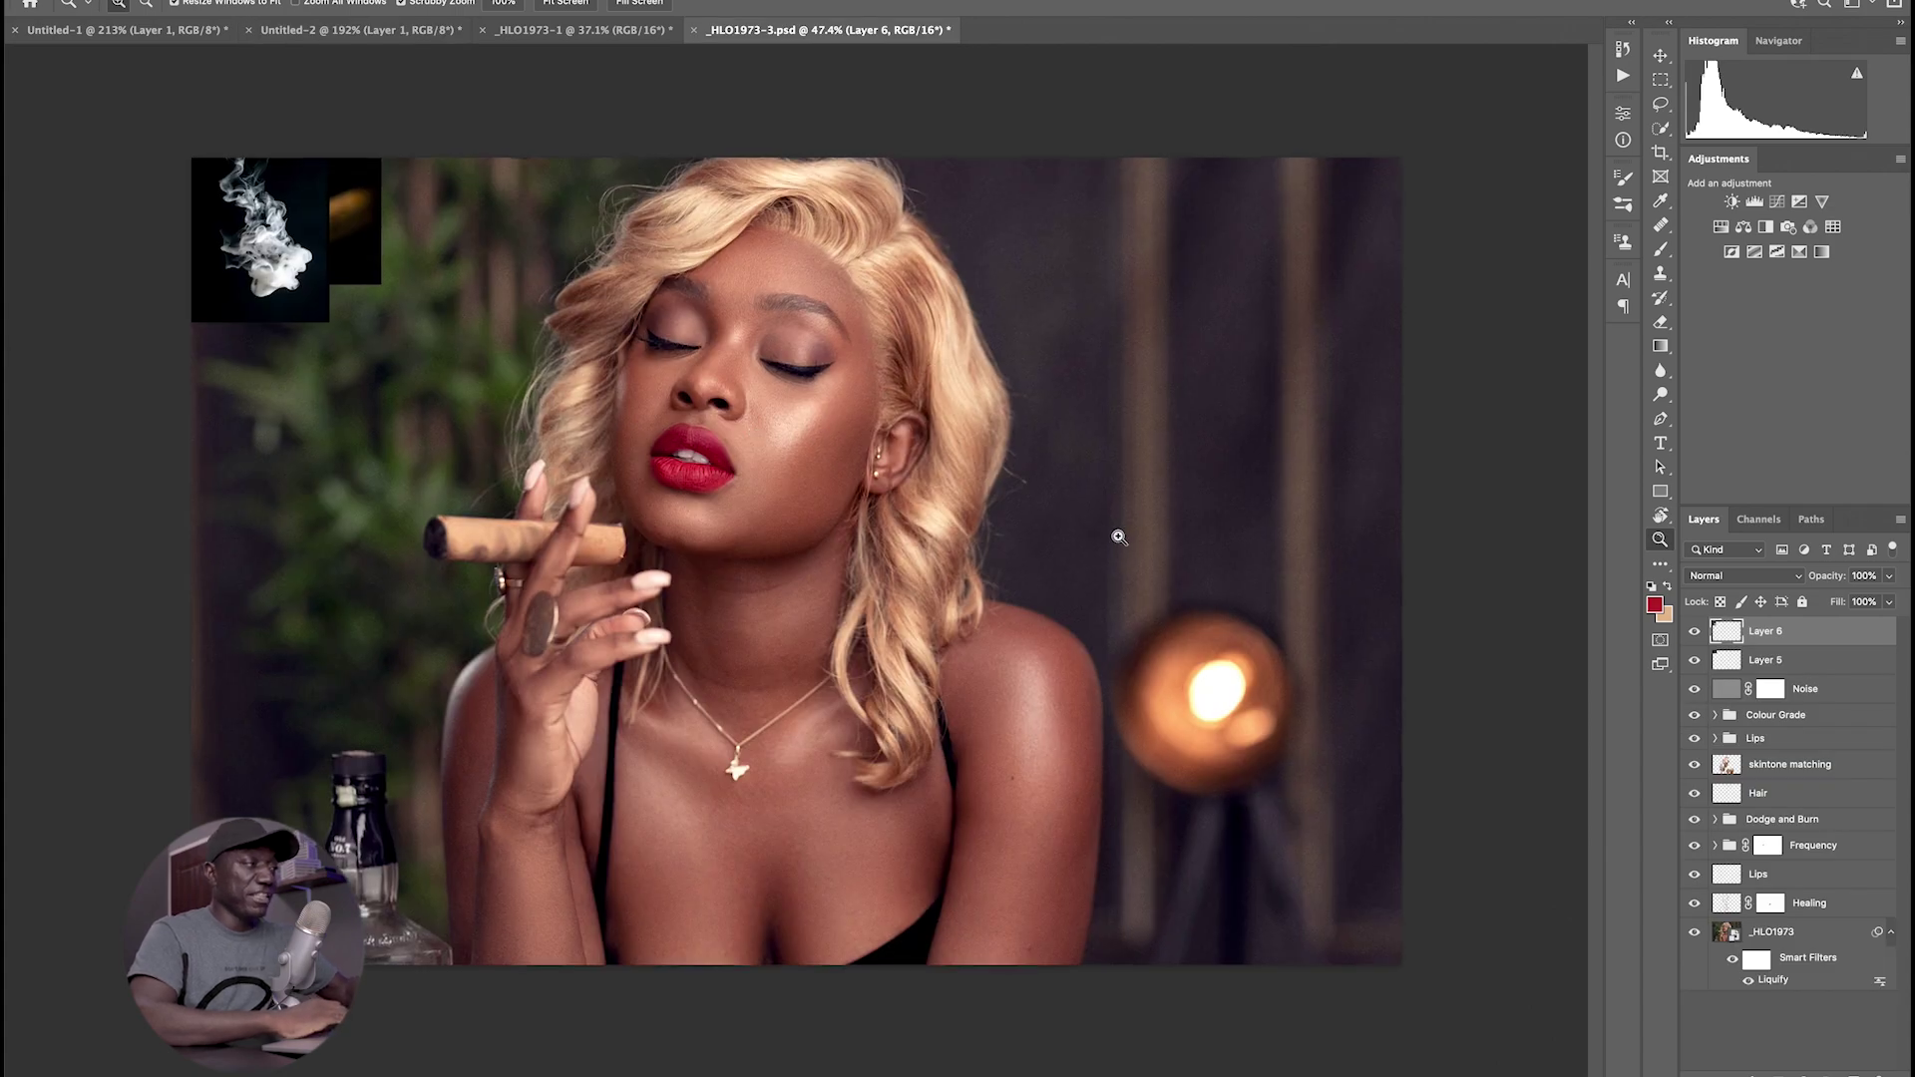
{"action": "key", "text": "super+equal"}
{"action": "left_click_drag", "start_coordinate": [219, 222], "coordinate": [230, 266]}
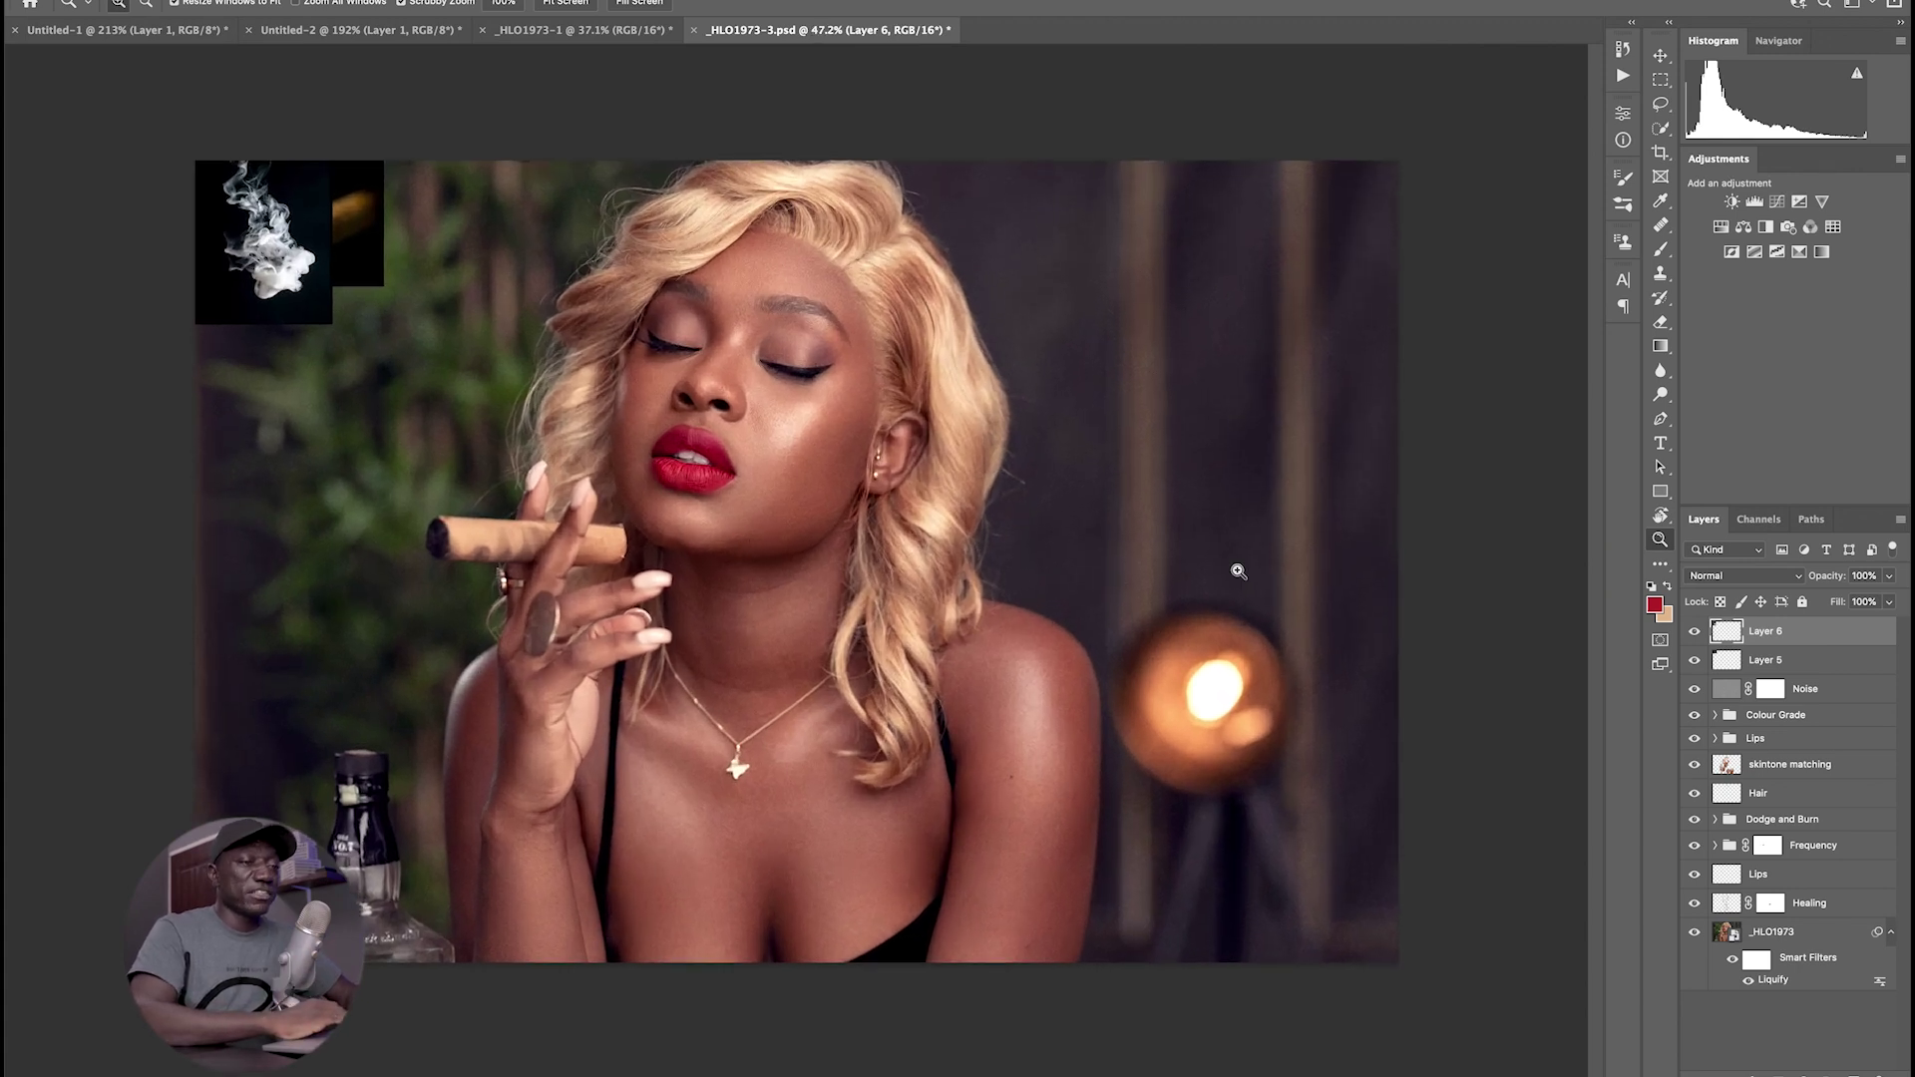
{"action": "left_click", "coordinate": [1694, 631]}
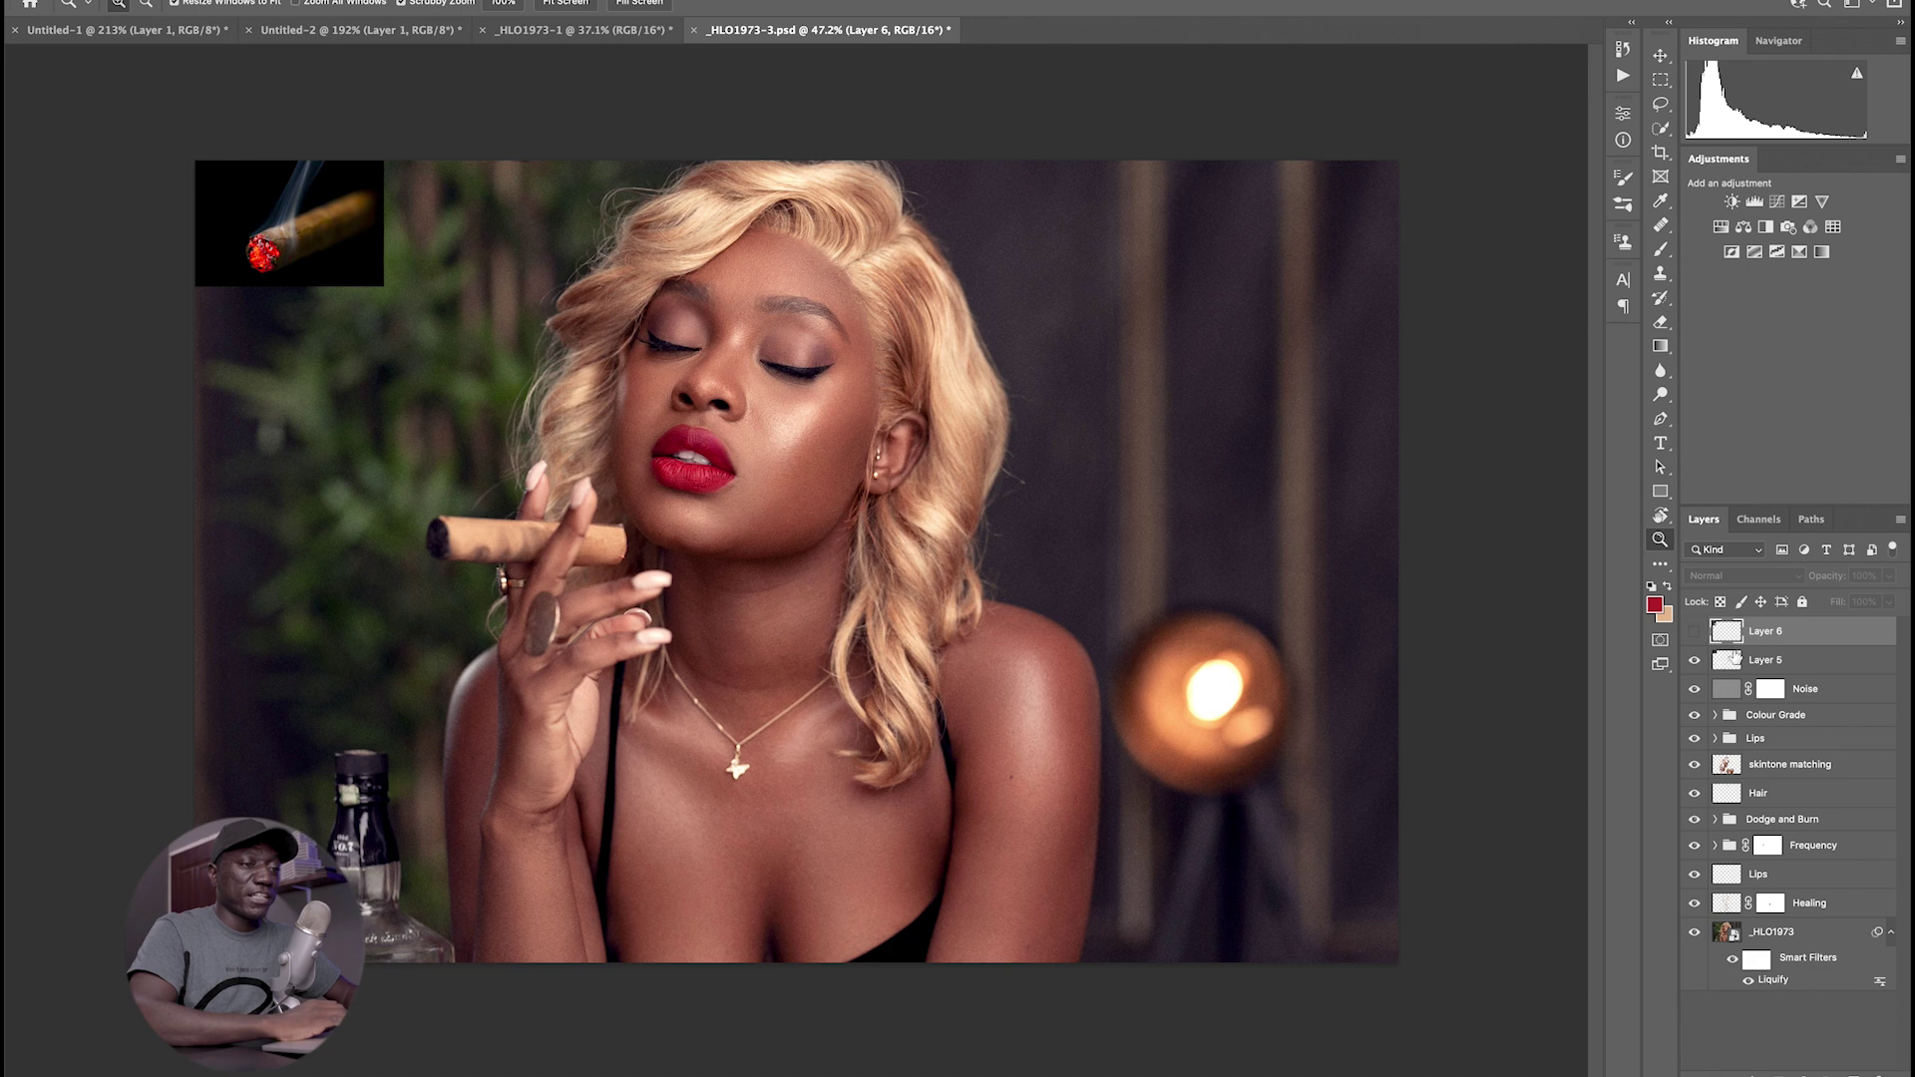
{"action": "left_click", "coordinate": [1695, 660]}
{"action": "left_click", "coordinate": [1694, 661]}
- Rename Layer 5 as Fire and Layer 6 as smoke
{"action": "double_click", "coordinate": [1764, 663]}
{"action": "type", "text": "C"}
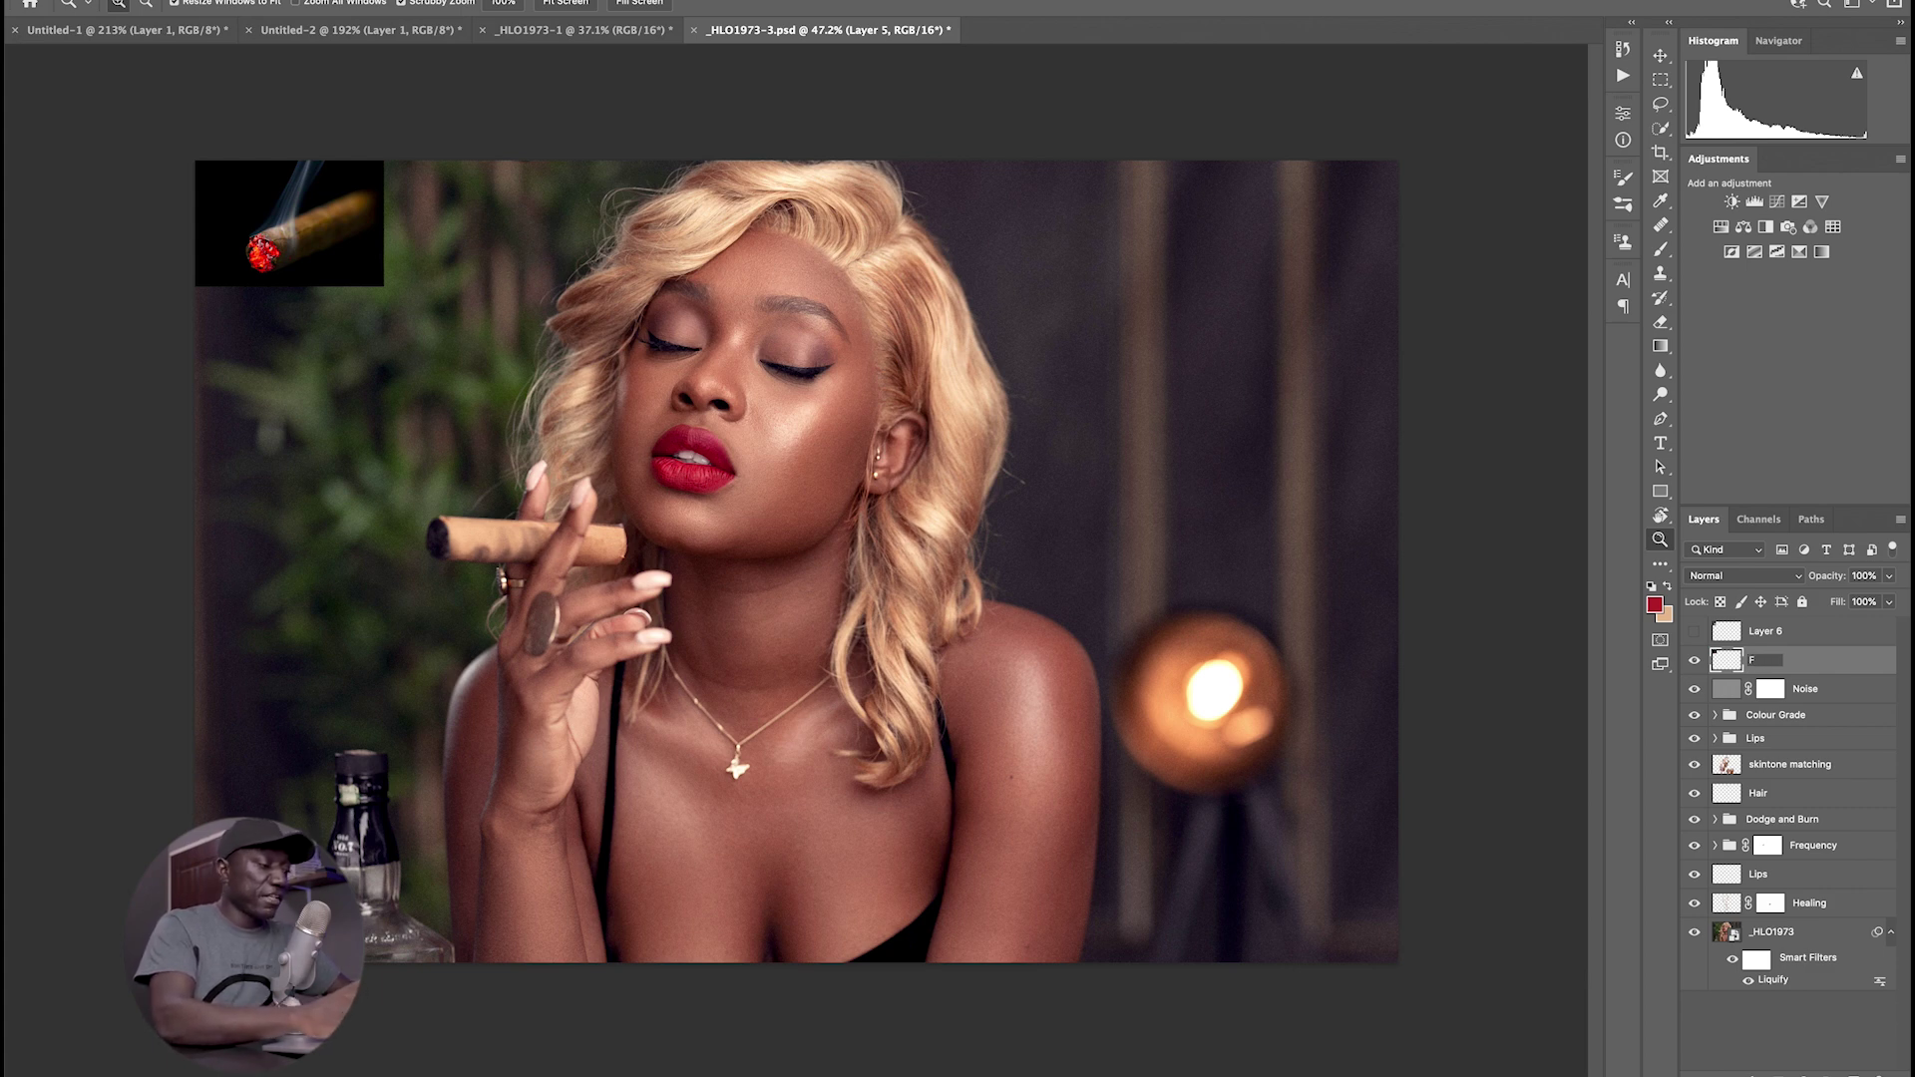
{"action": "key", "text": "Return"}
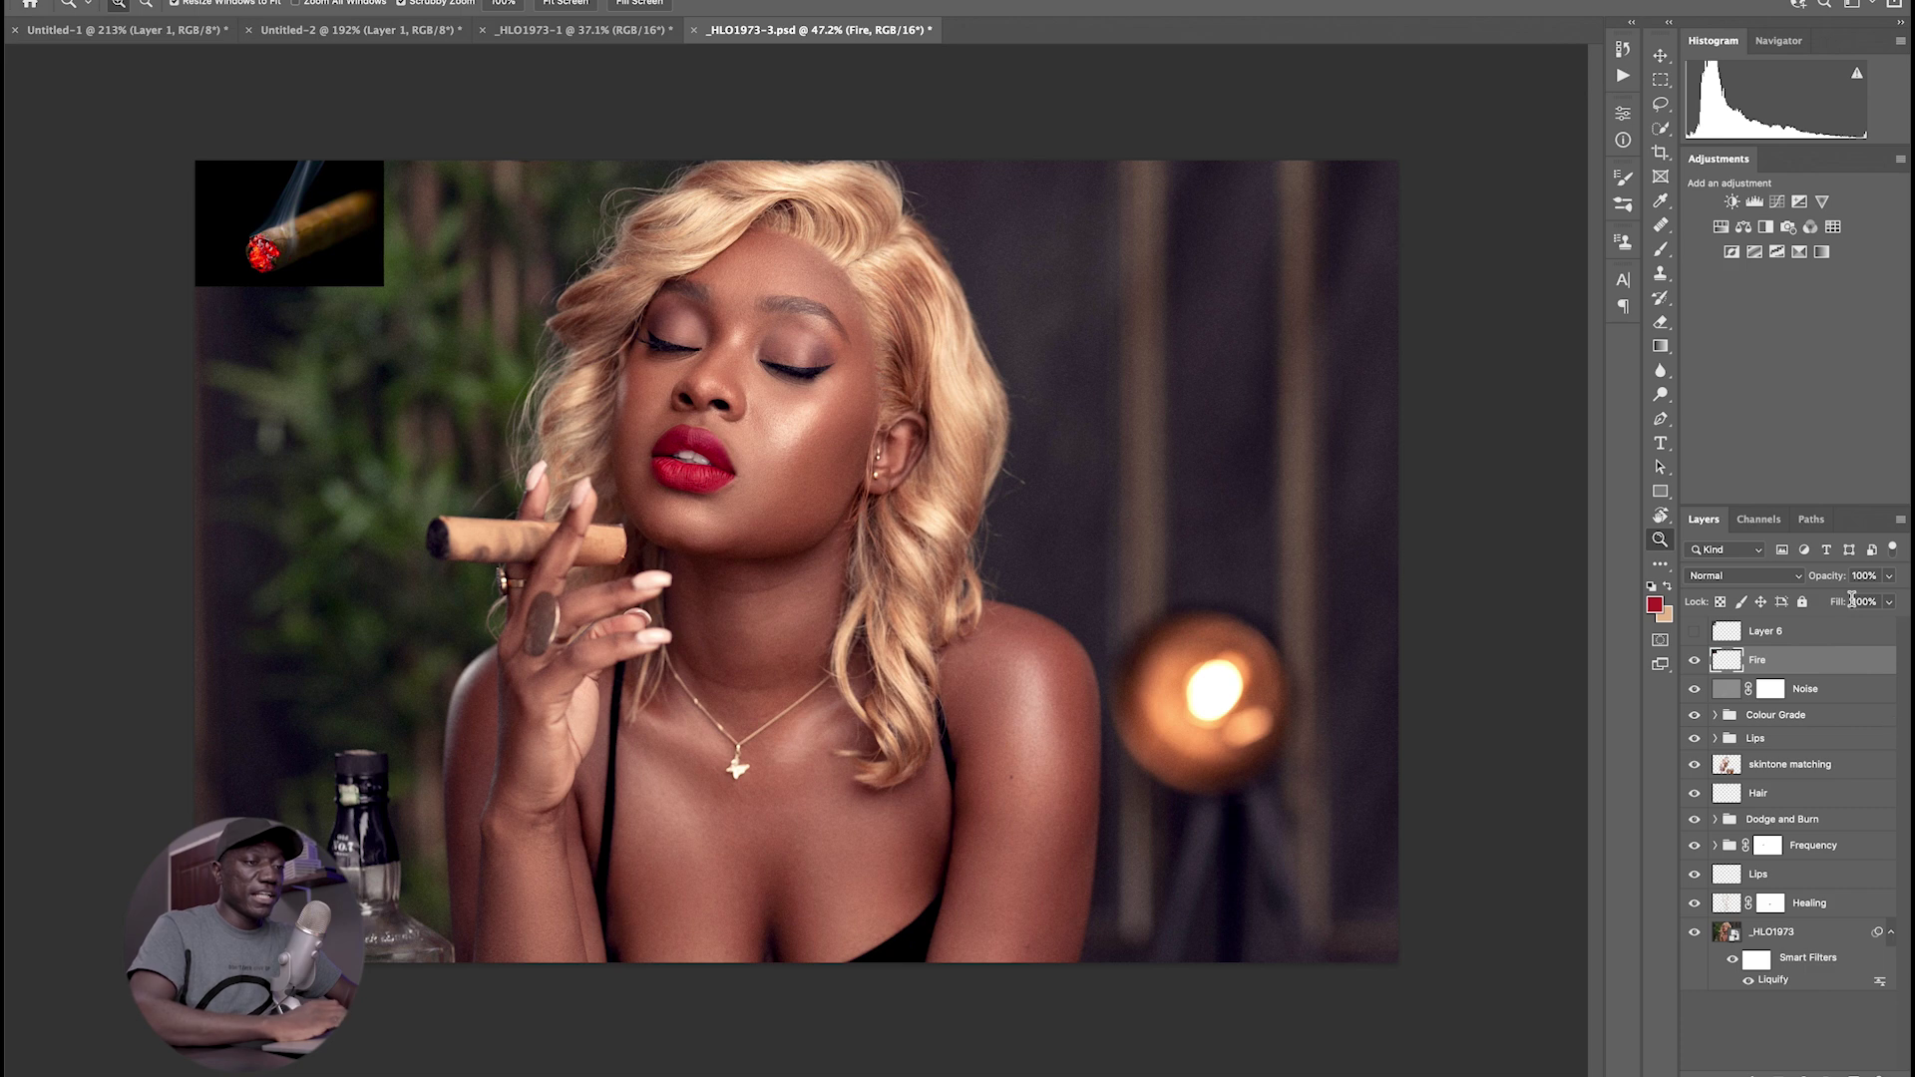
{"action": "double_click", "coordinate": [1762, 631]}
{"action": "type", "text": "smoke"}
{"action": "key", "text": "Return"}
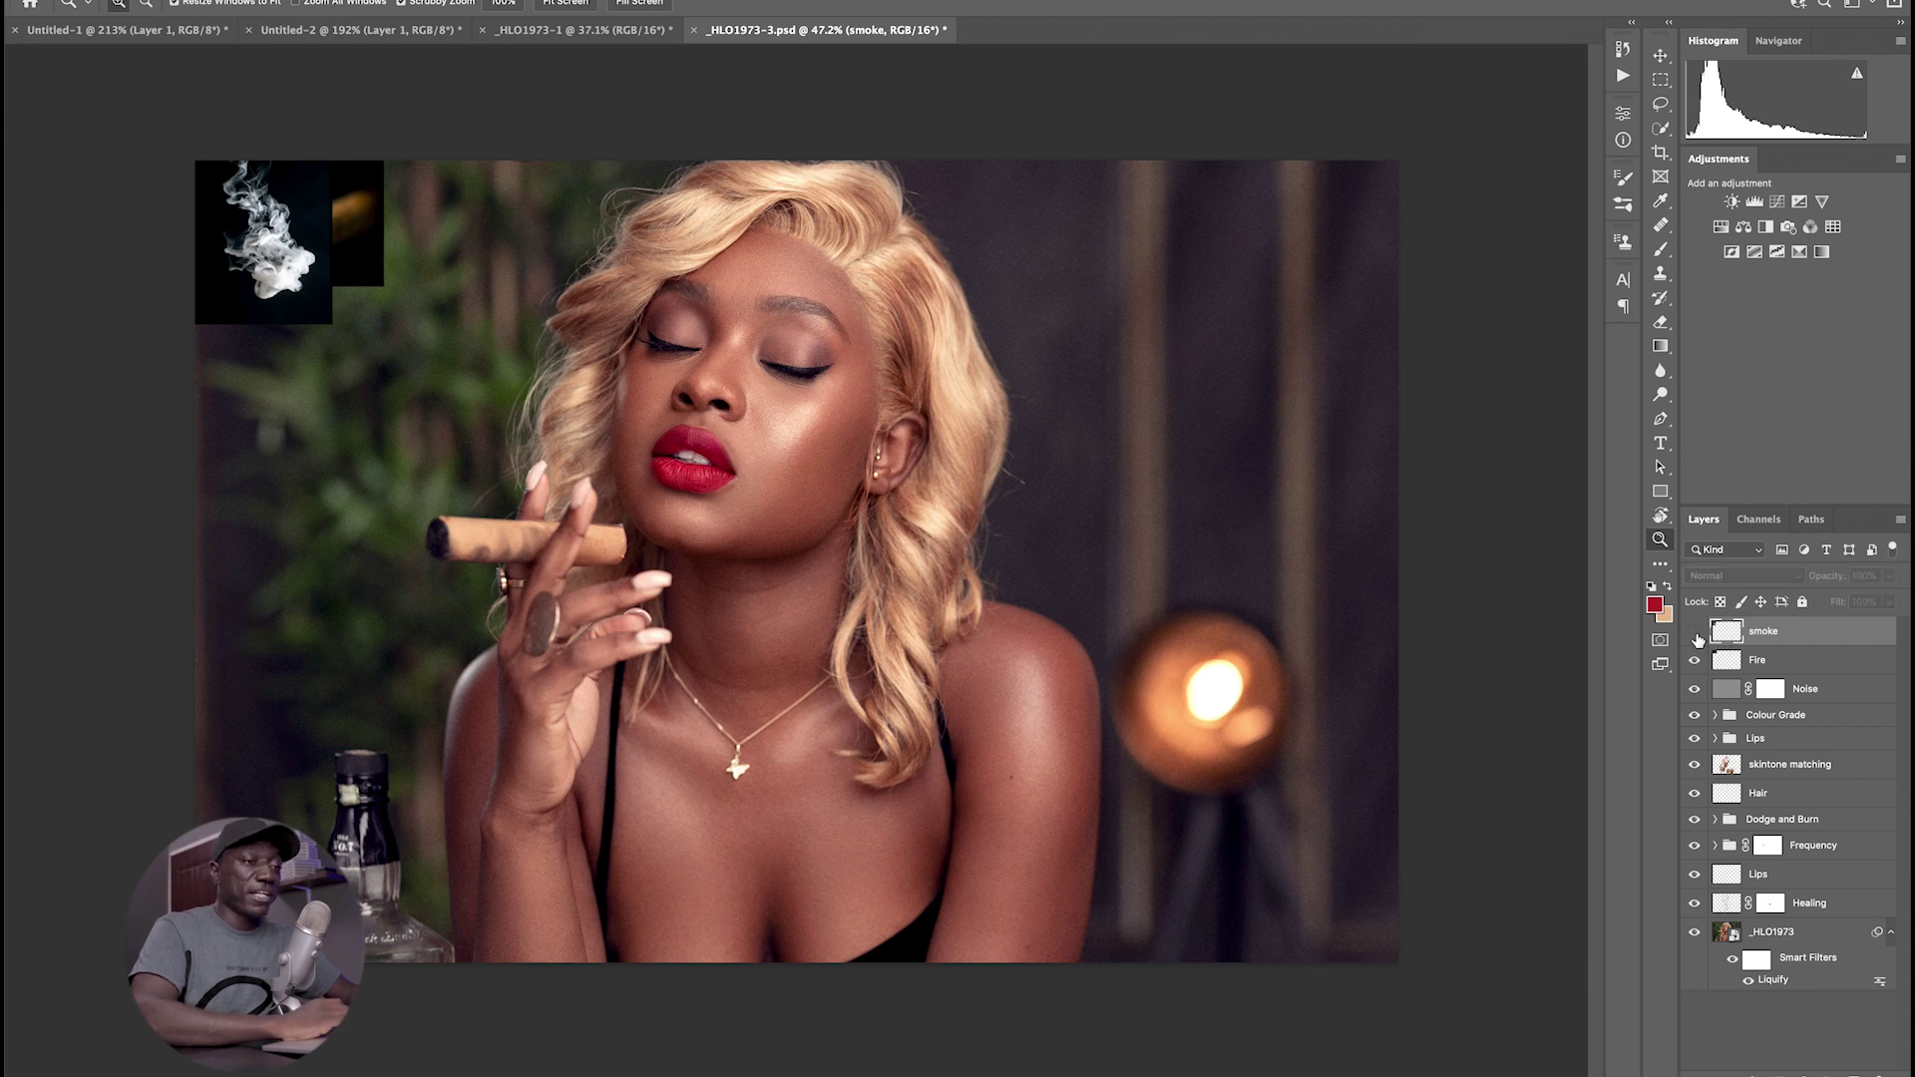
- Hide the smoke layer and move the Noise layer to the top of the layer stack
{"action": "left_click", "coordinate": [1694, 632]}
{"action": "left_click", "coordinate": [1735, 662]}
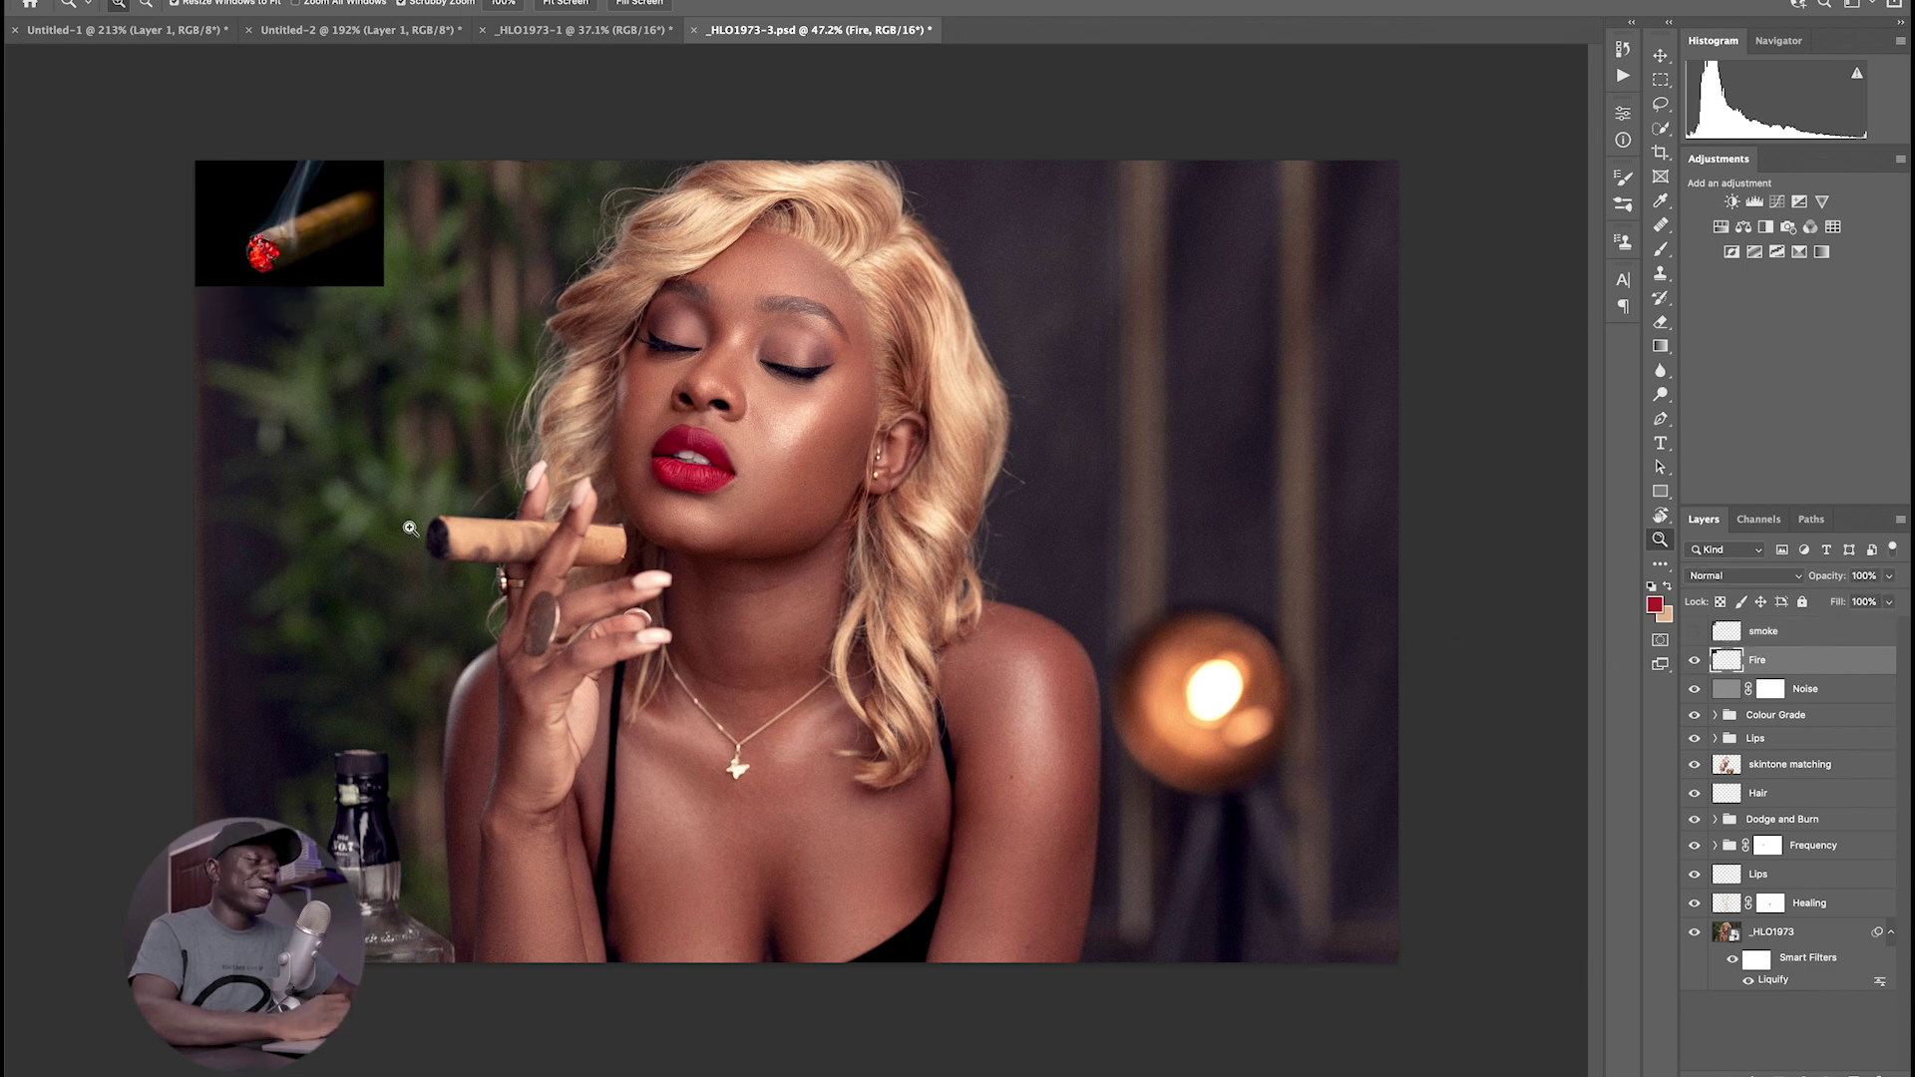
{"action": "scroll", "coordinate": [415, 530], "scroll_direction": "up", "scroll_amount": 5}
{"action": "scroll", "coordinate": [415, 529], "scroll_direction": "down", "scroll_amount": 6}
{"action": "scroll", "coordinate": [415, 530], "scroll_direction": "down", "scroll_amount": 3}
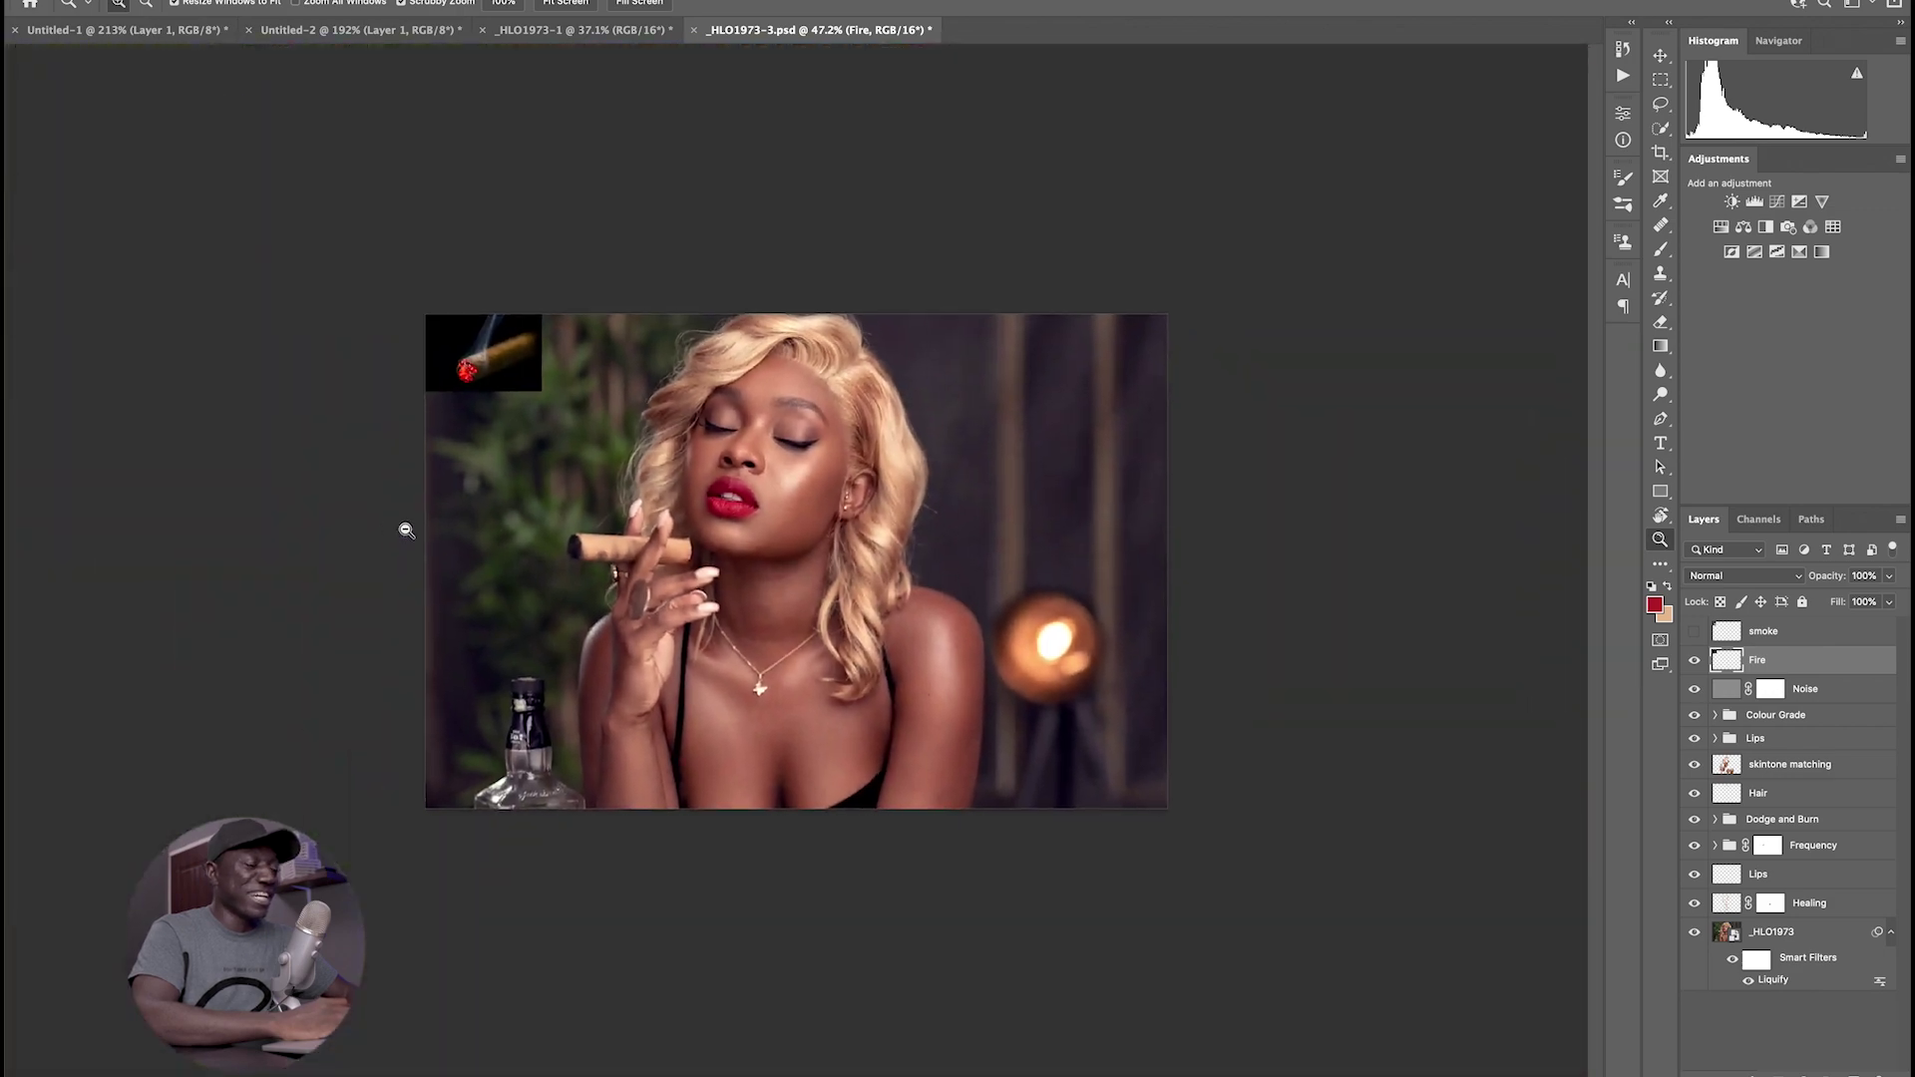
{"action": "scroll", "coordinate": [411, 528], "scroll_direction": "up", "scroll_amount": 3}
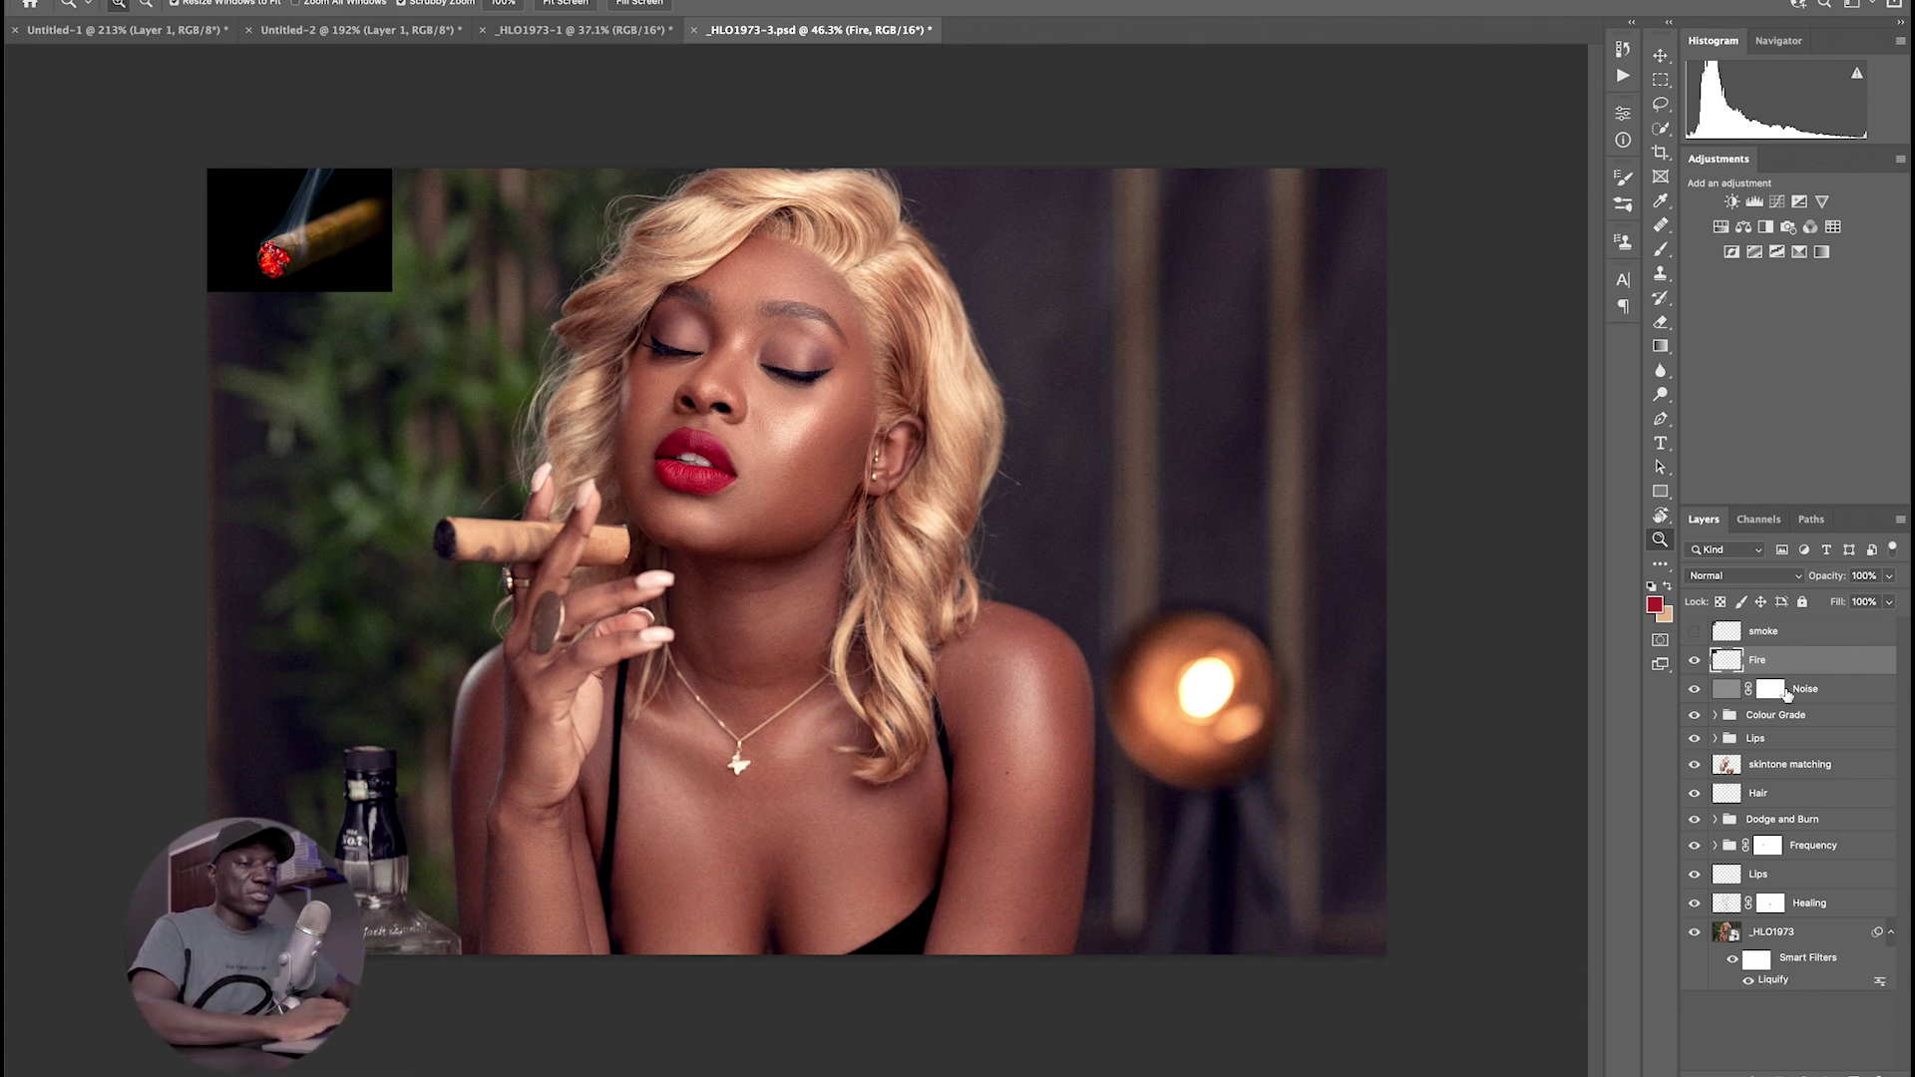
{"action": "left_click_drag", "start_coordinate": [1815, 693], "coordinate": [1813, 629]}
- Enlarge the Fire layer's image slightly and place it over the burnt end of the portrait's cigar
{"action": "left_click", "coordinate": [1731, 688]}
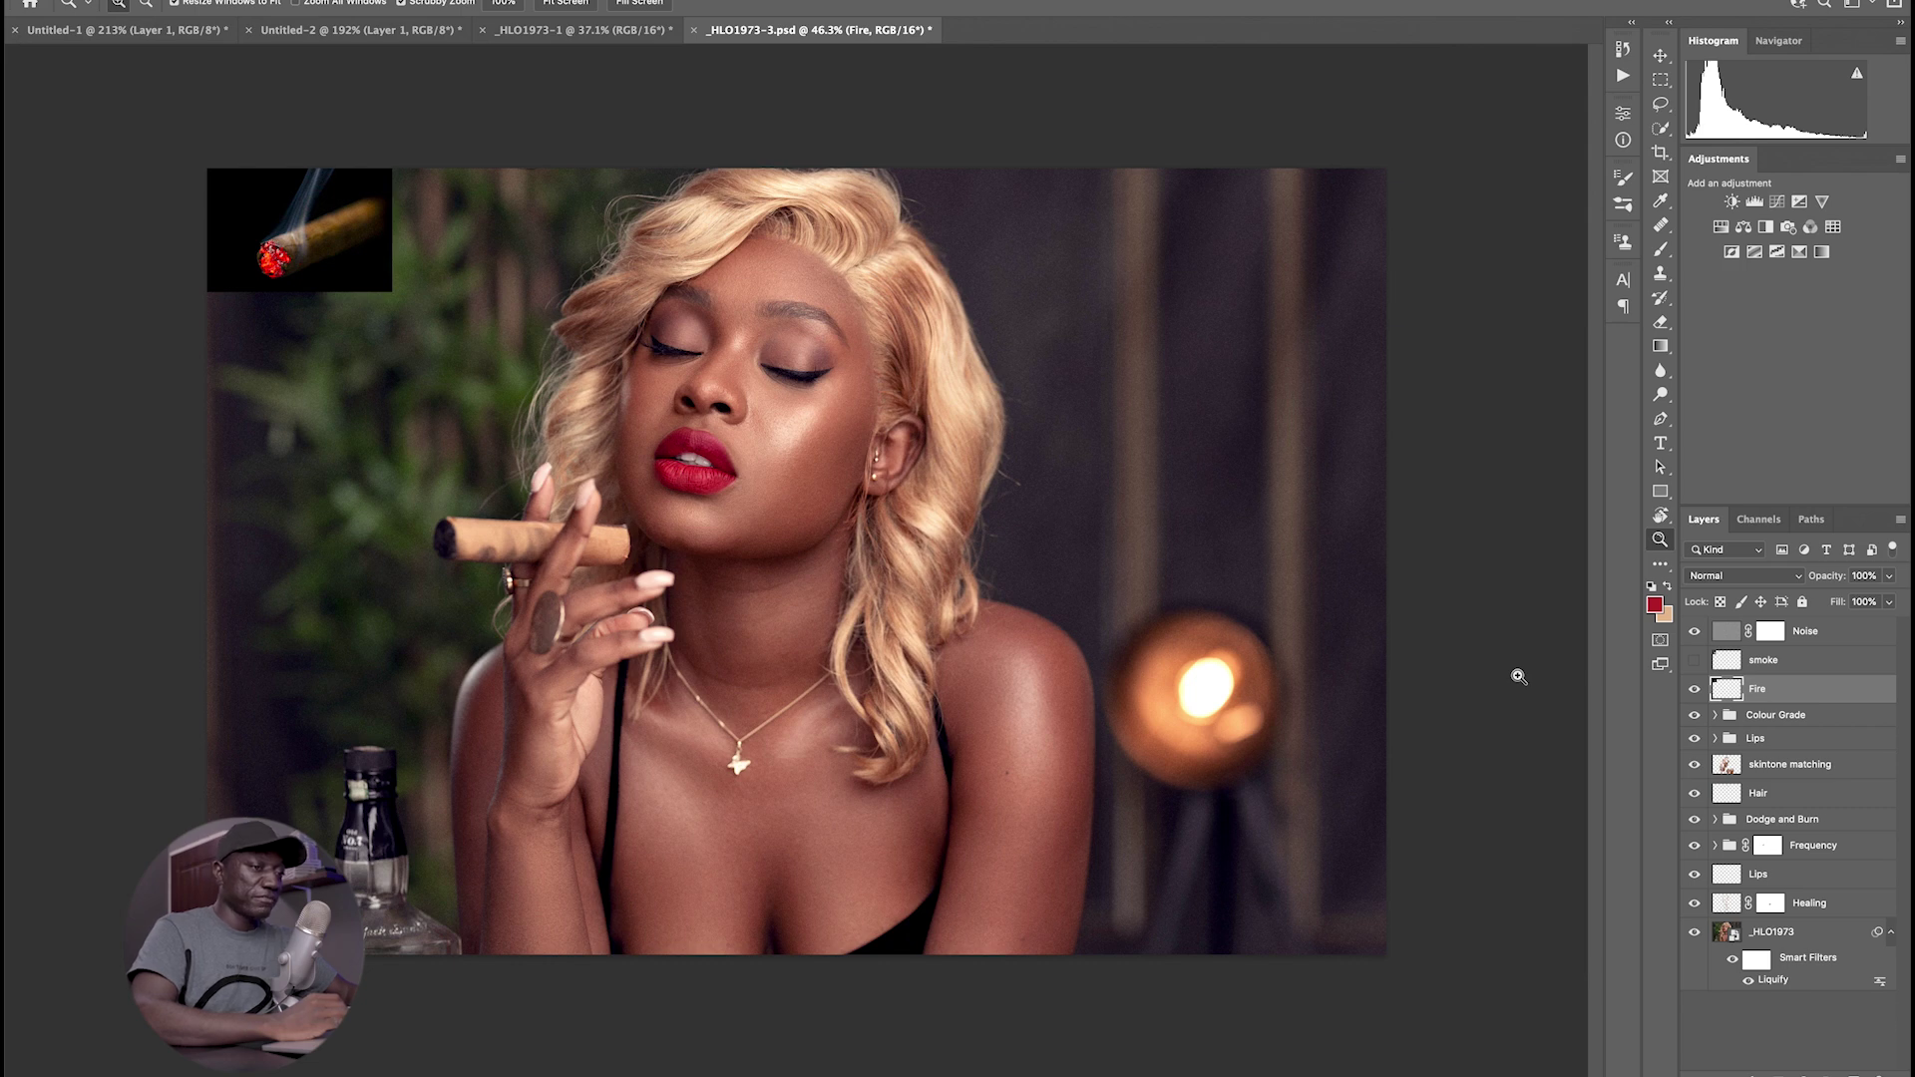
{"action": "key", "text": "ctrl+t"}
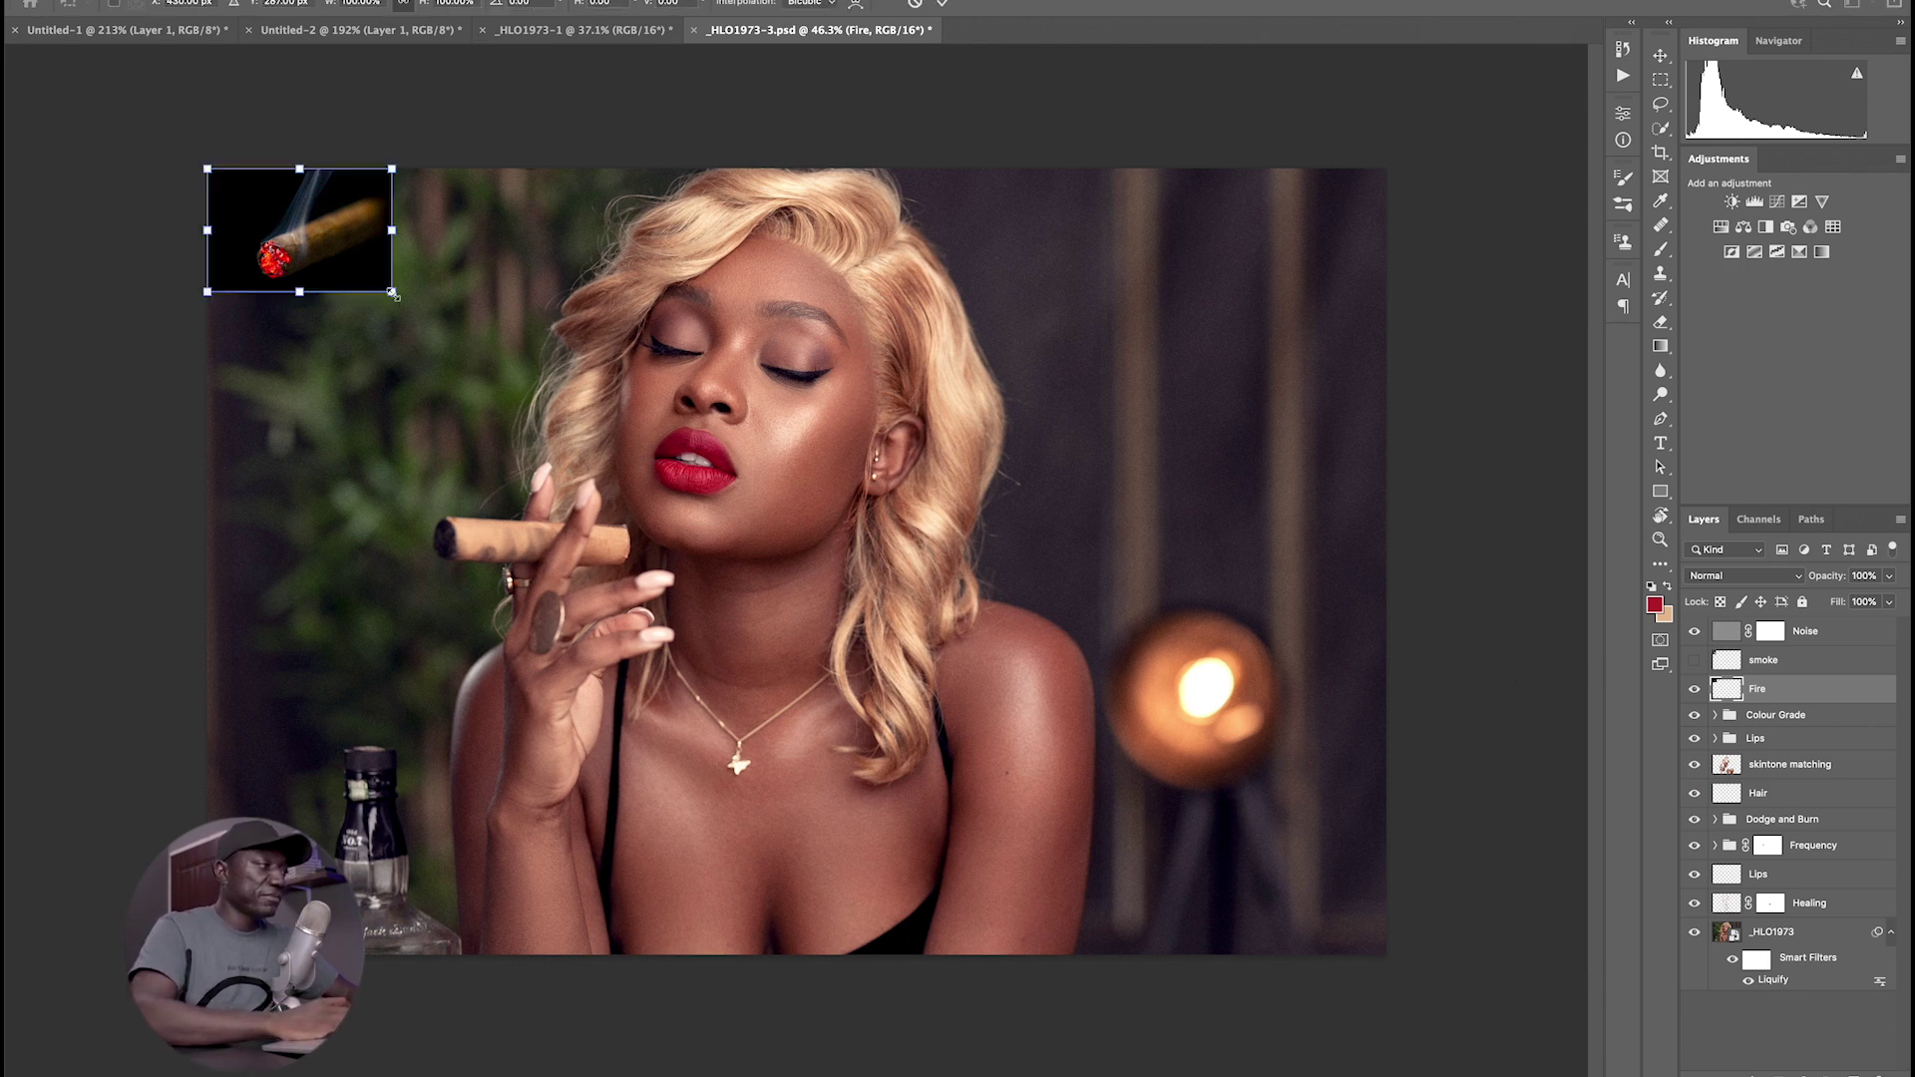
{"action": "left_click_drag", "start_coordinate": [392, 293], "coordinate": [399, 296]}
{"action": "left_click_drag", "start_coordinate": [287, 257], "coordinate": [460, 533]}
{"action": "key", "text": "Return"}
- Lasso the glowing embers in the Fire layer's image and mask the layer to that selection
{"action": "key", "text": "z"}
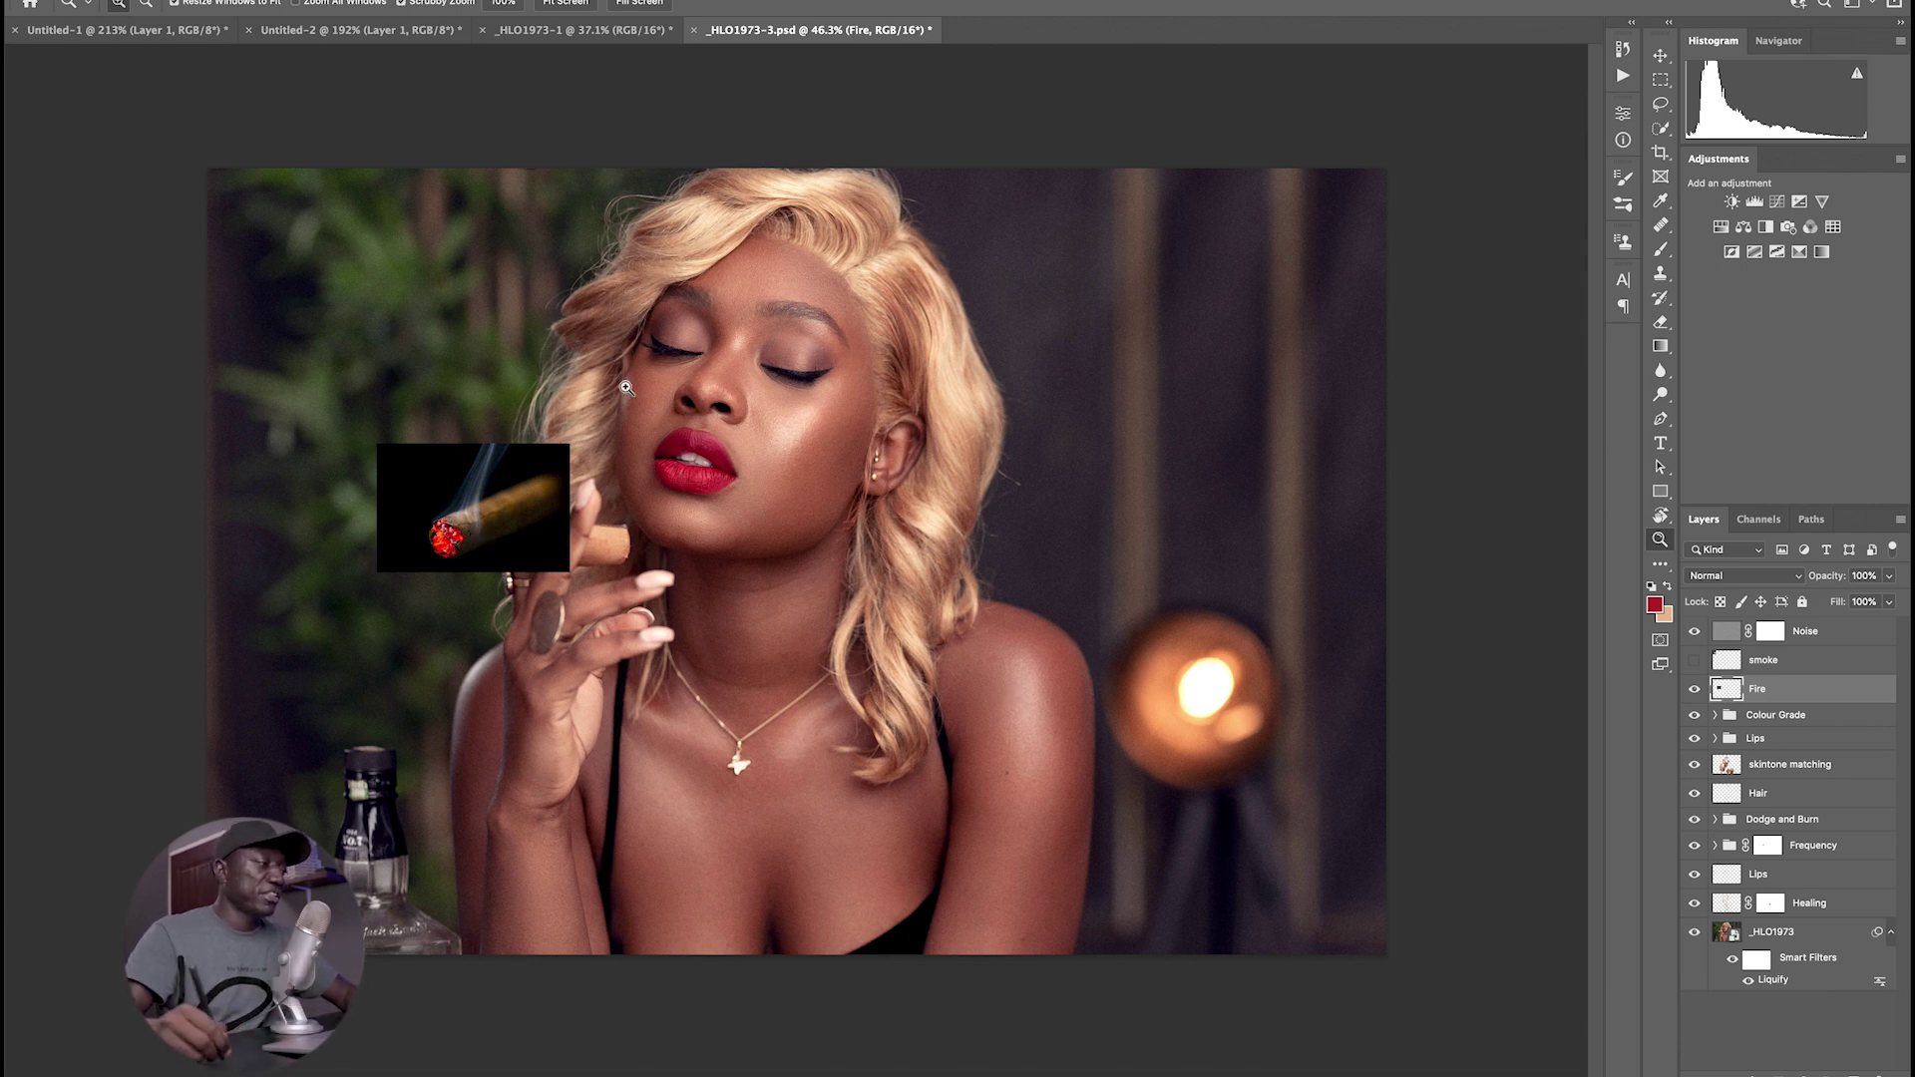
{"action": "left_click_drag", "start_coordinate": [447, 535], "coordinate": [546, 529]}
{"action": "key", "text": "l"}
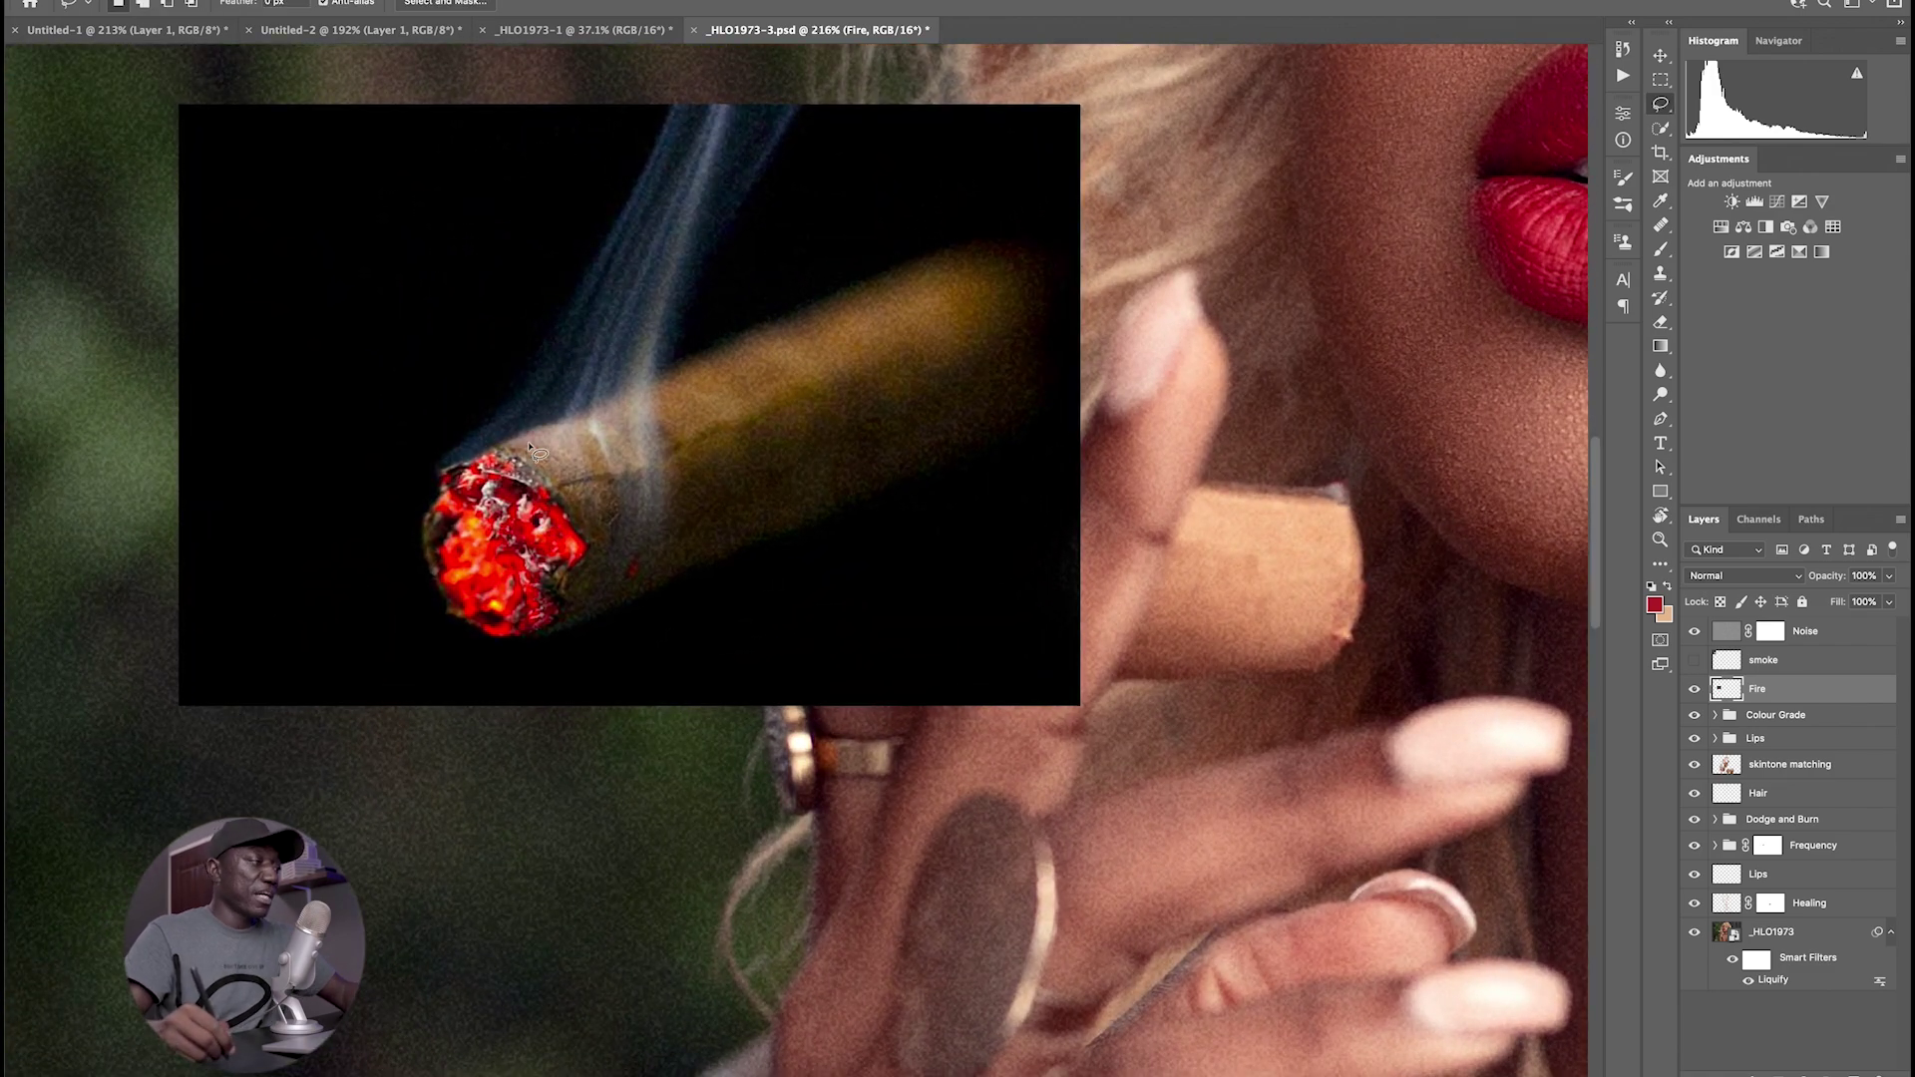
{"action": "mouse_move", "coordinate": [486, 453]}
{"action": "left_mouse_down"}
{"action": "mouse_move", "coordinate": [421, 497]}
{"action": "mouse_move", "coordinate": [427, 613]}
{"action": "mouse_move", "coordinate": [449, 641]}
{"action": "mouse_move", "coordinate": [531, 651]}
{"action": "mouse_move", "coordinate": [572, 633]}
{"action": "mouse_move", "coordinate": [603, 545]}
{"action": "mouse_move", "coordinate": [563, 471]}
{"action": "mouse_move", "coordinate": [485, 451]}
{"action": "left_mouse_up"}
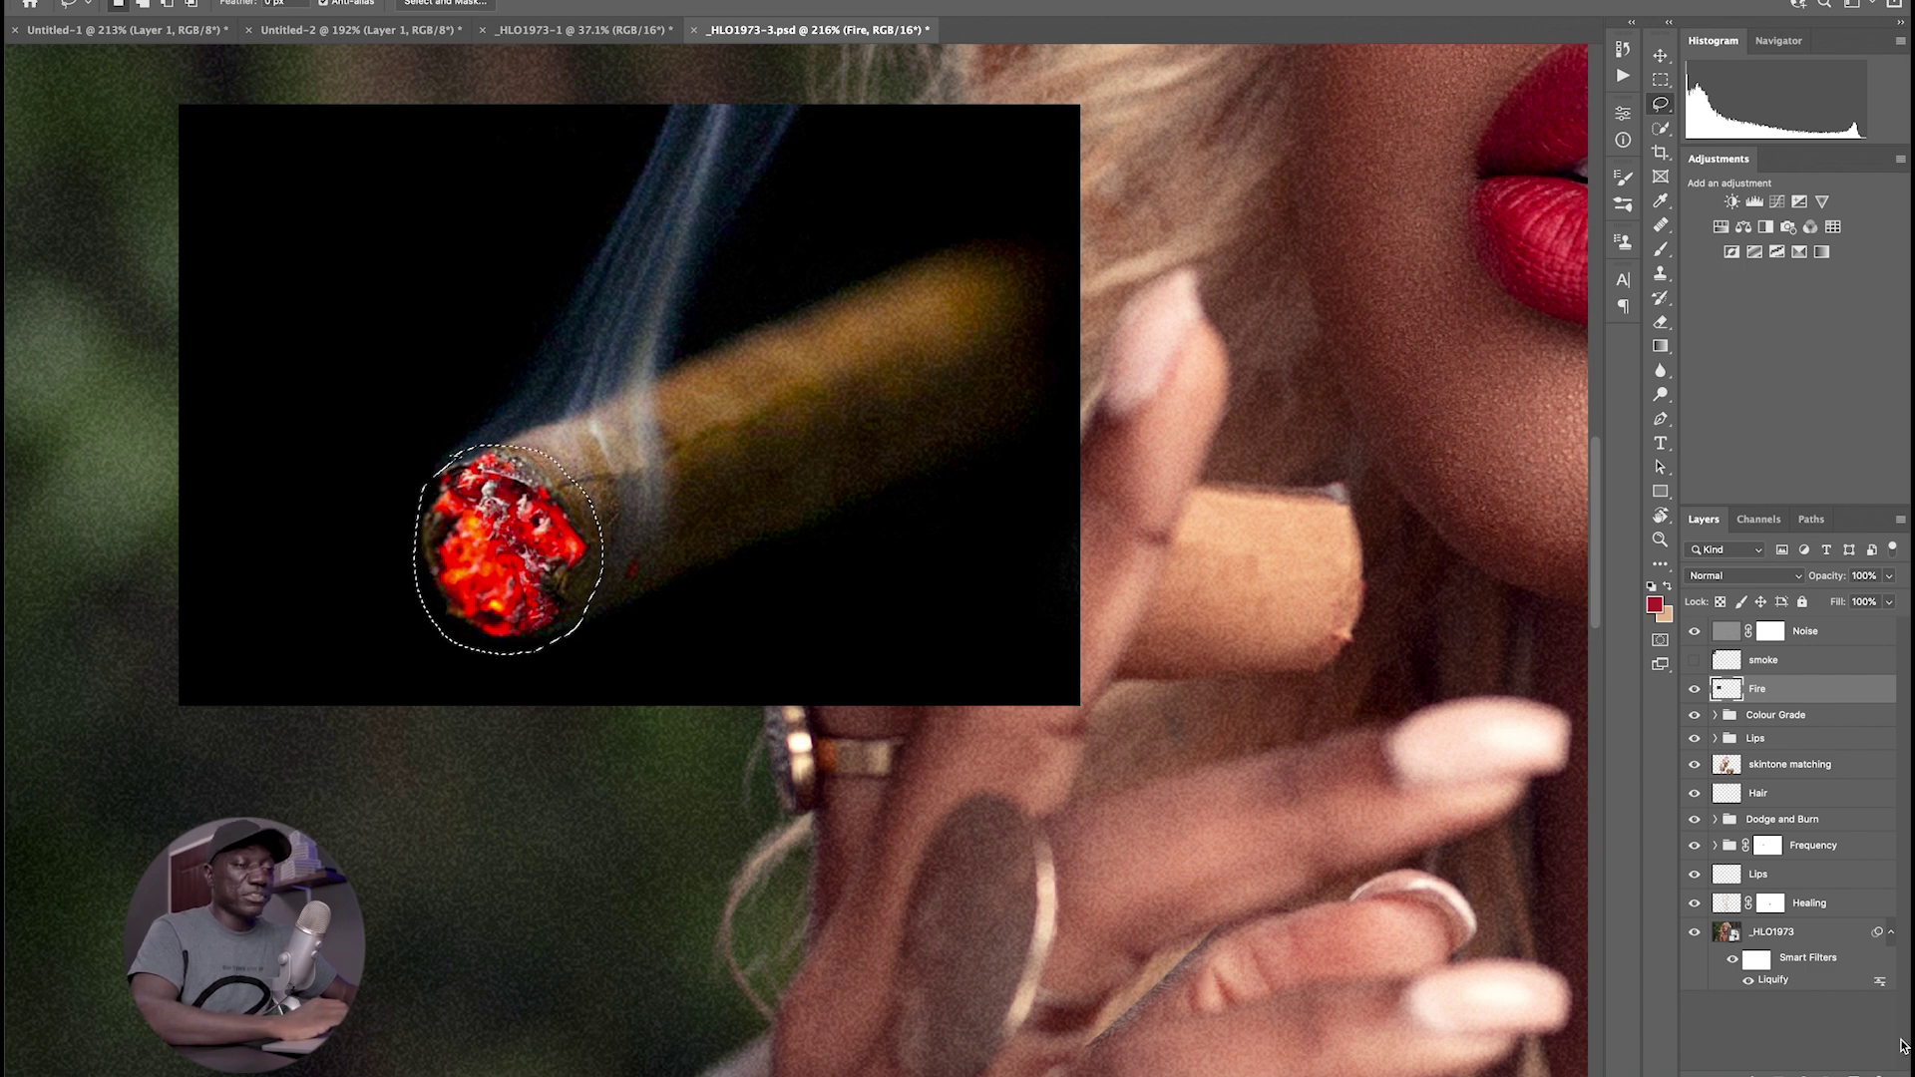
{"action": "left_click", "coordinate": [1785, 1073]}
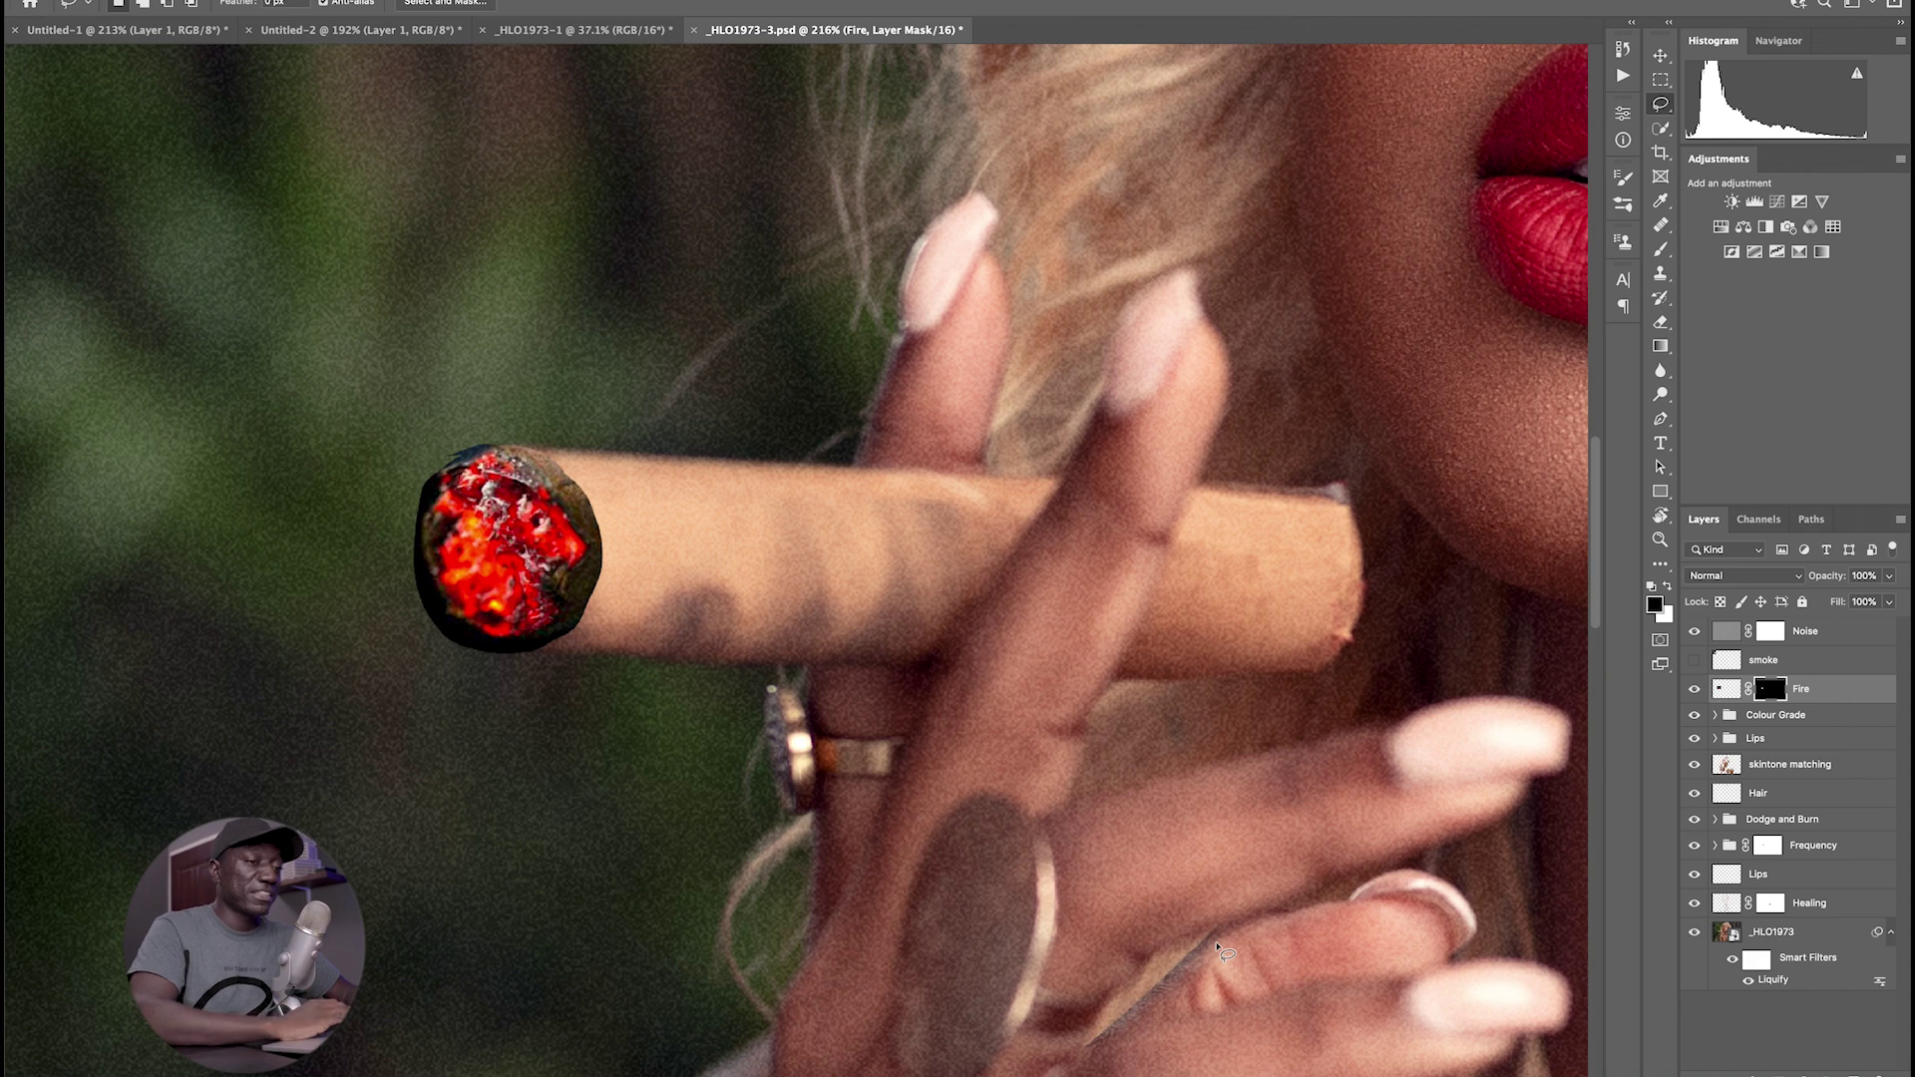
- Brush black on the Fire layer's mask along the upper edge of the embers
{"action": "key", "text": "b"}
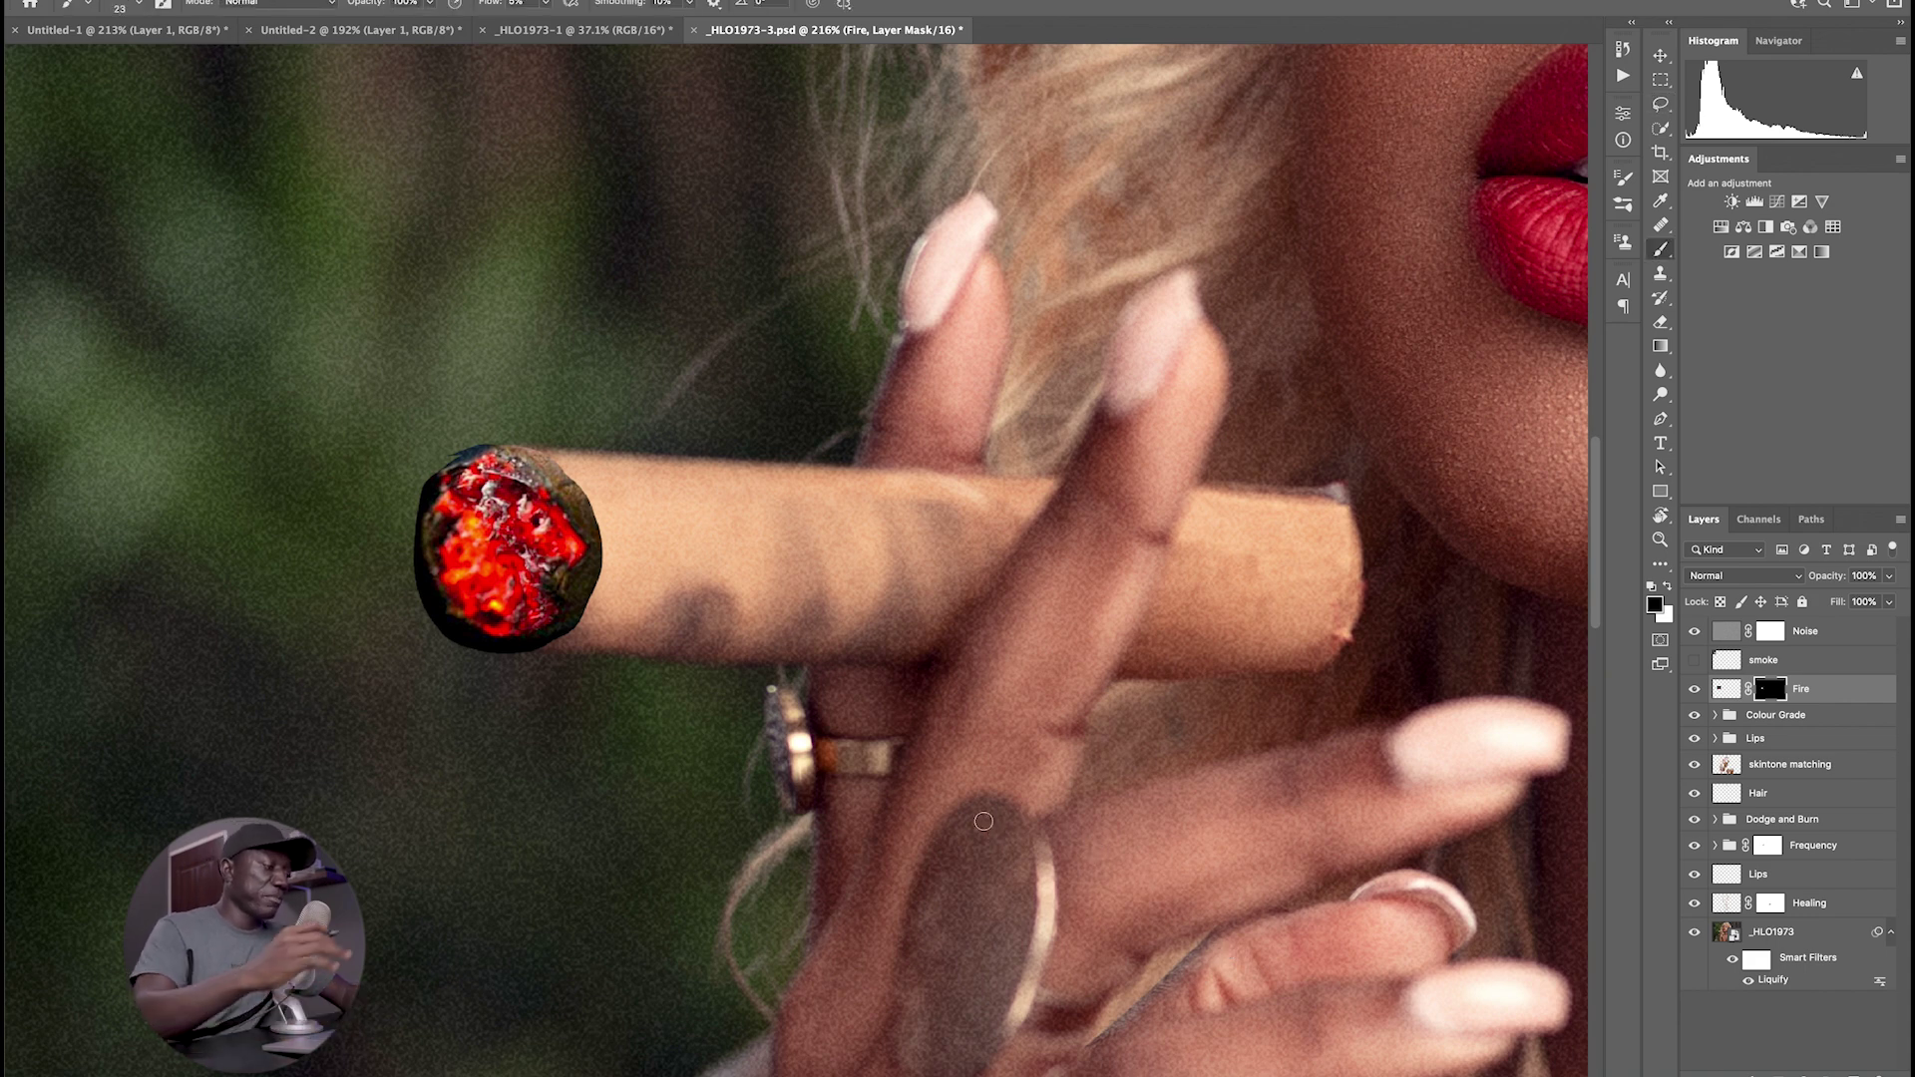
{"action": "left_click_drag", "start_coordinate": [503, 401], "coordinate": [533, 399]}
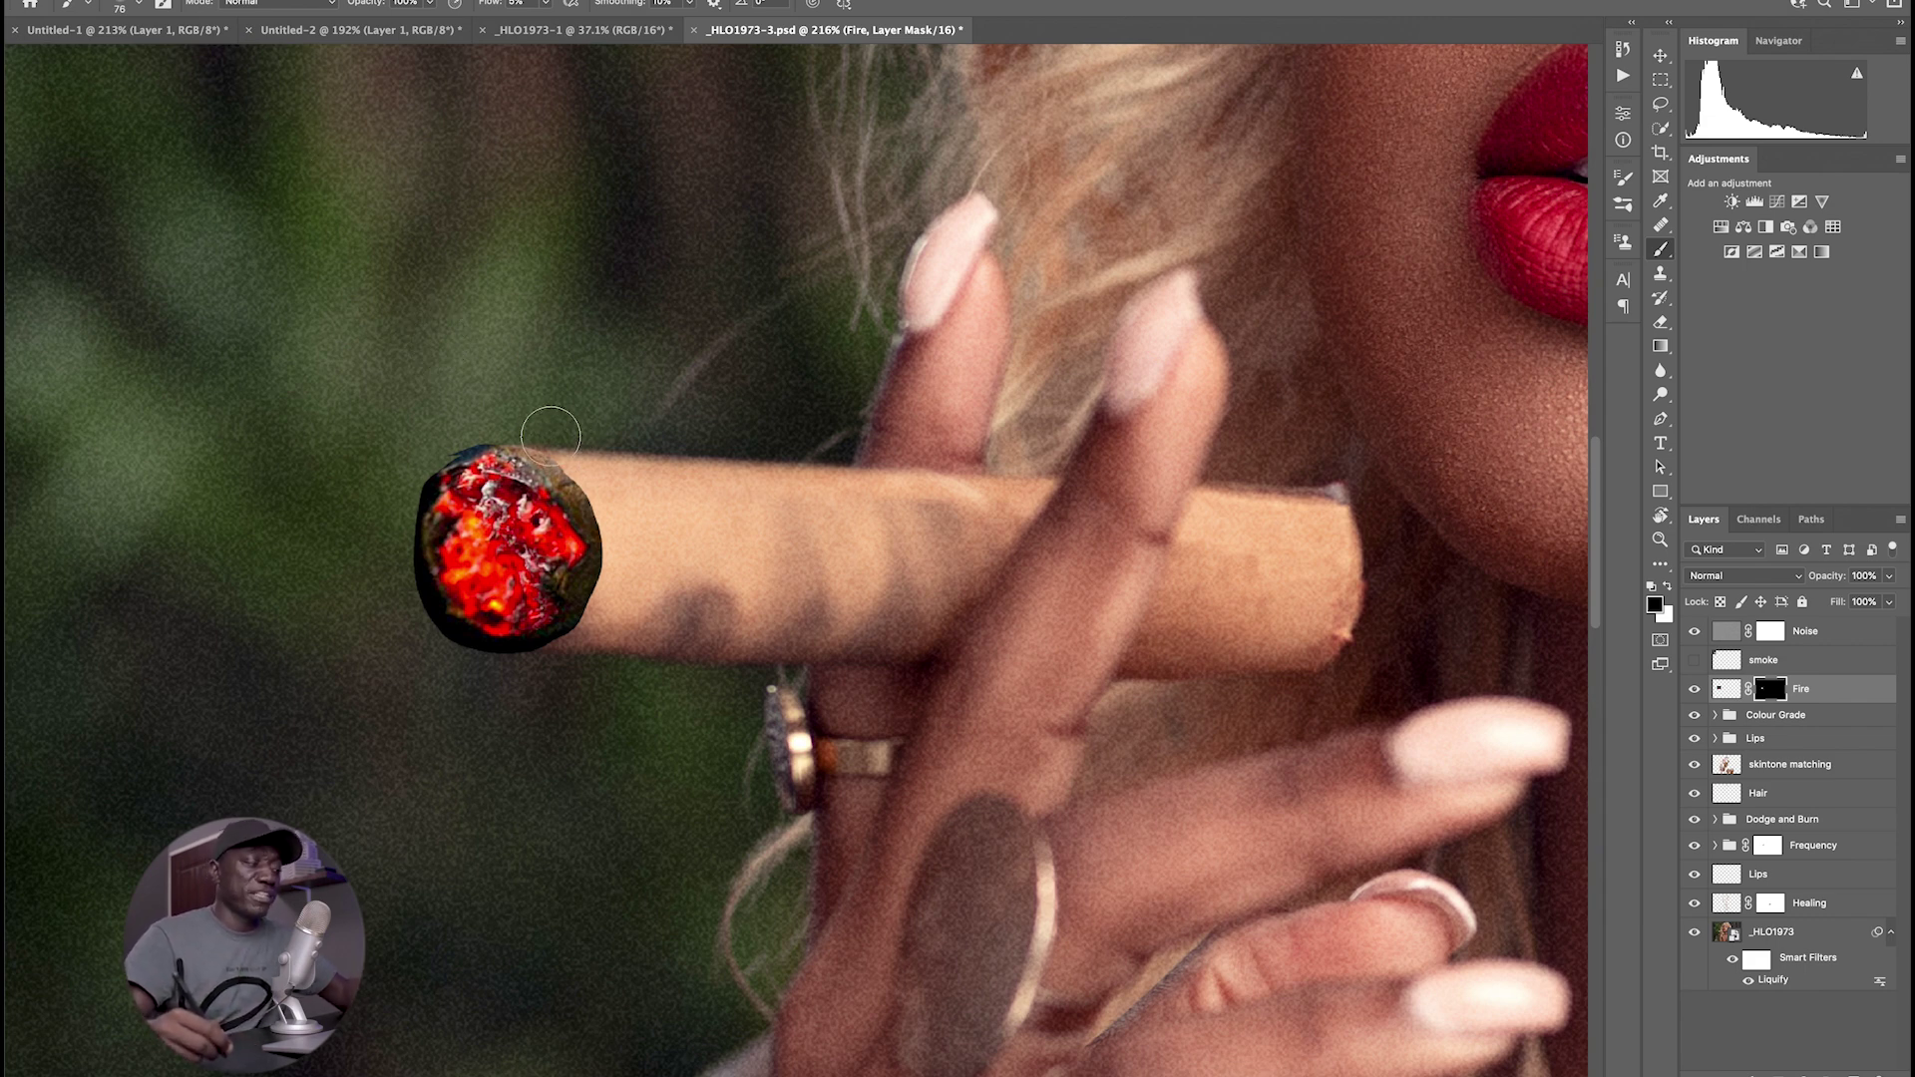
{"action": "left_click_drag", "start_coordinate": [570, 450], "coordinate": [544, 442]}
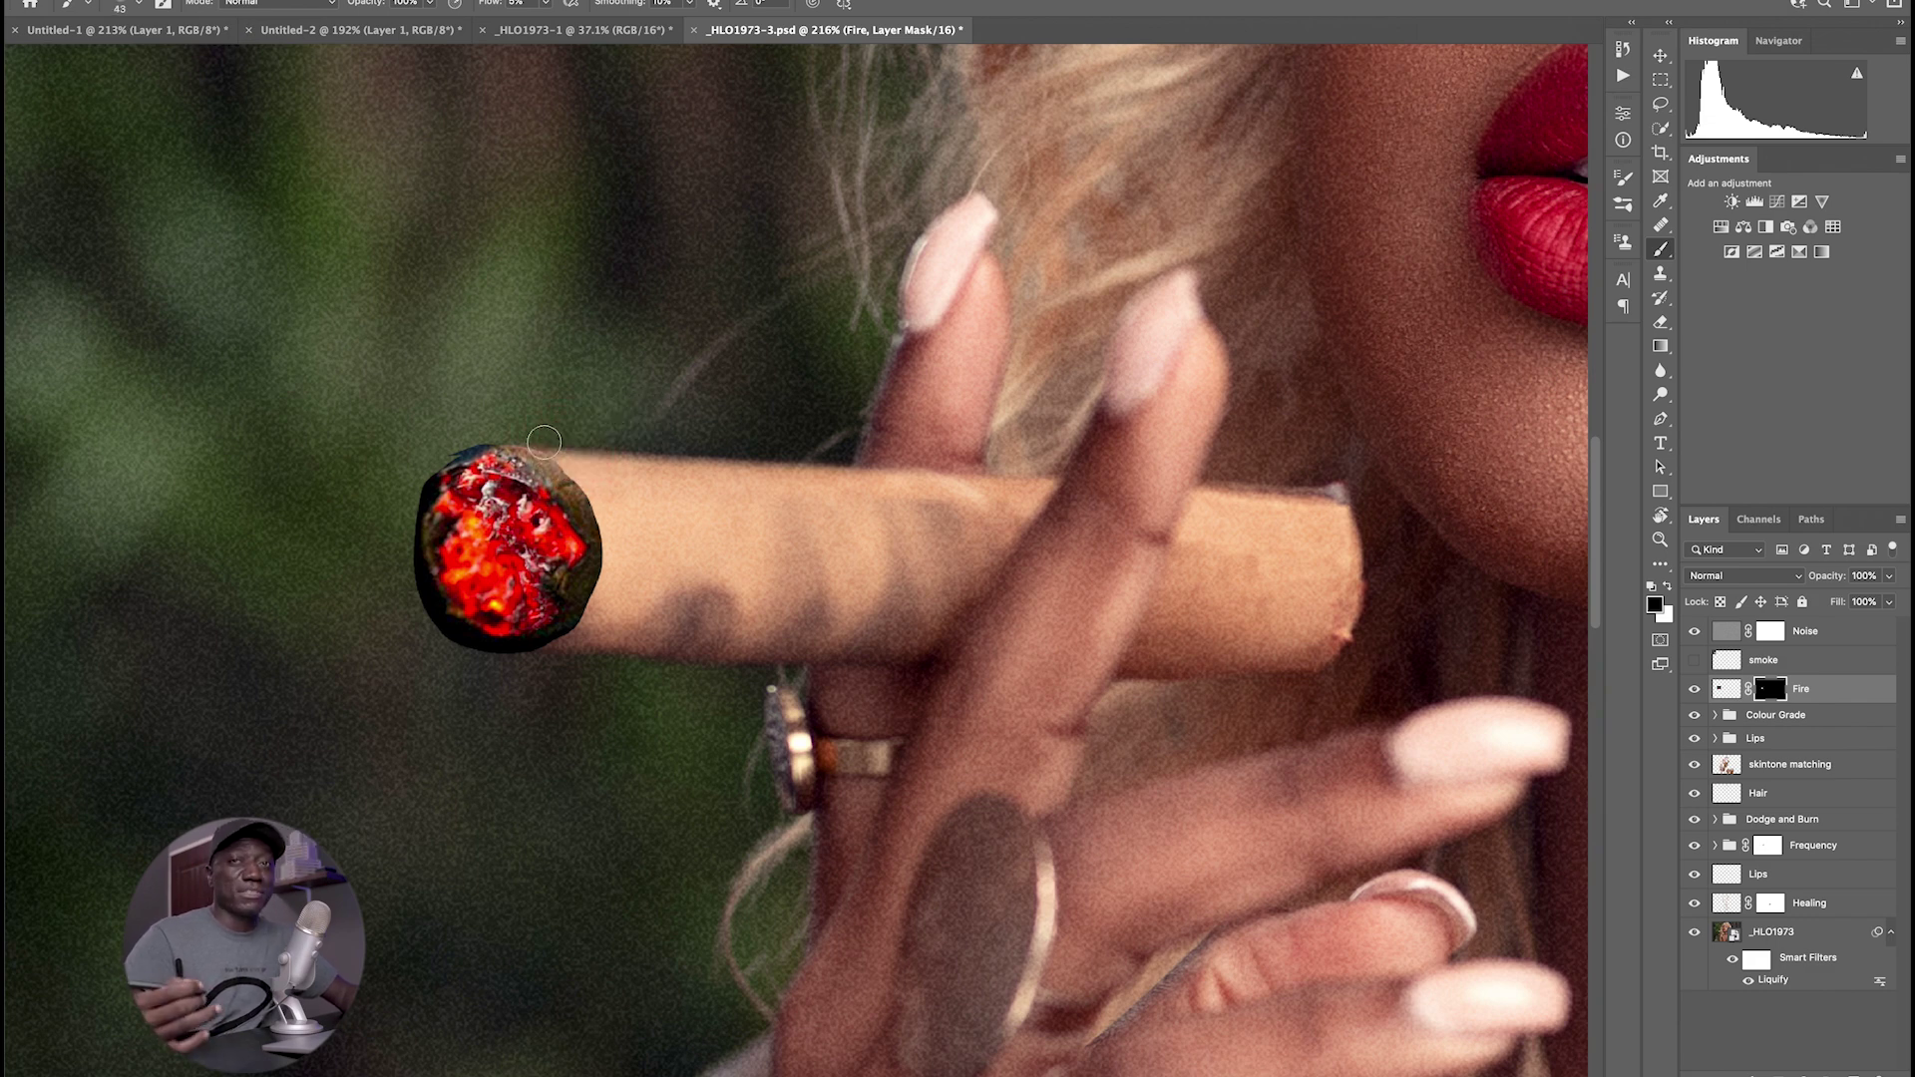
{"action": "mouse_move", "coordinate": [488, 503]}
{"action": "left_mouse_down"}
{"action": "mouse_move", "coordinate": [552, 533]}
{"action": "mouse_move", "coordinate": [575, 519]}
{"action": "mouse_move", "coordinate": [554, 529]}
{"action": "left_mouse_up"}
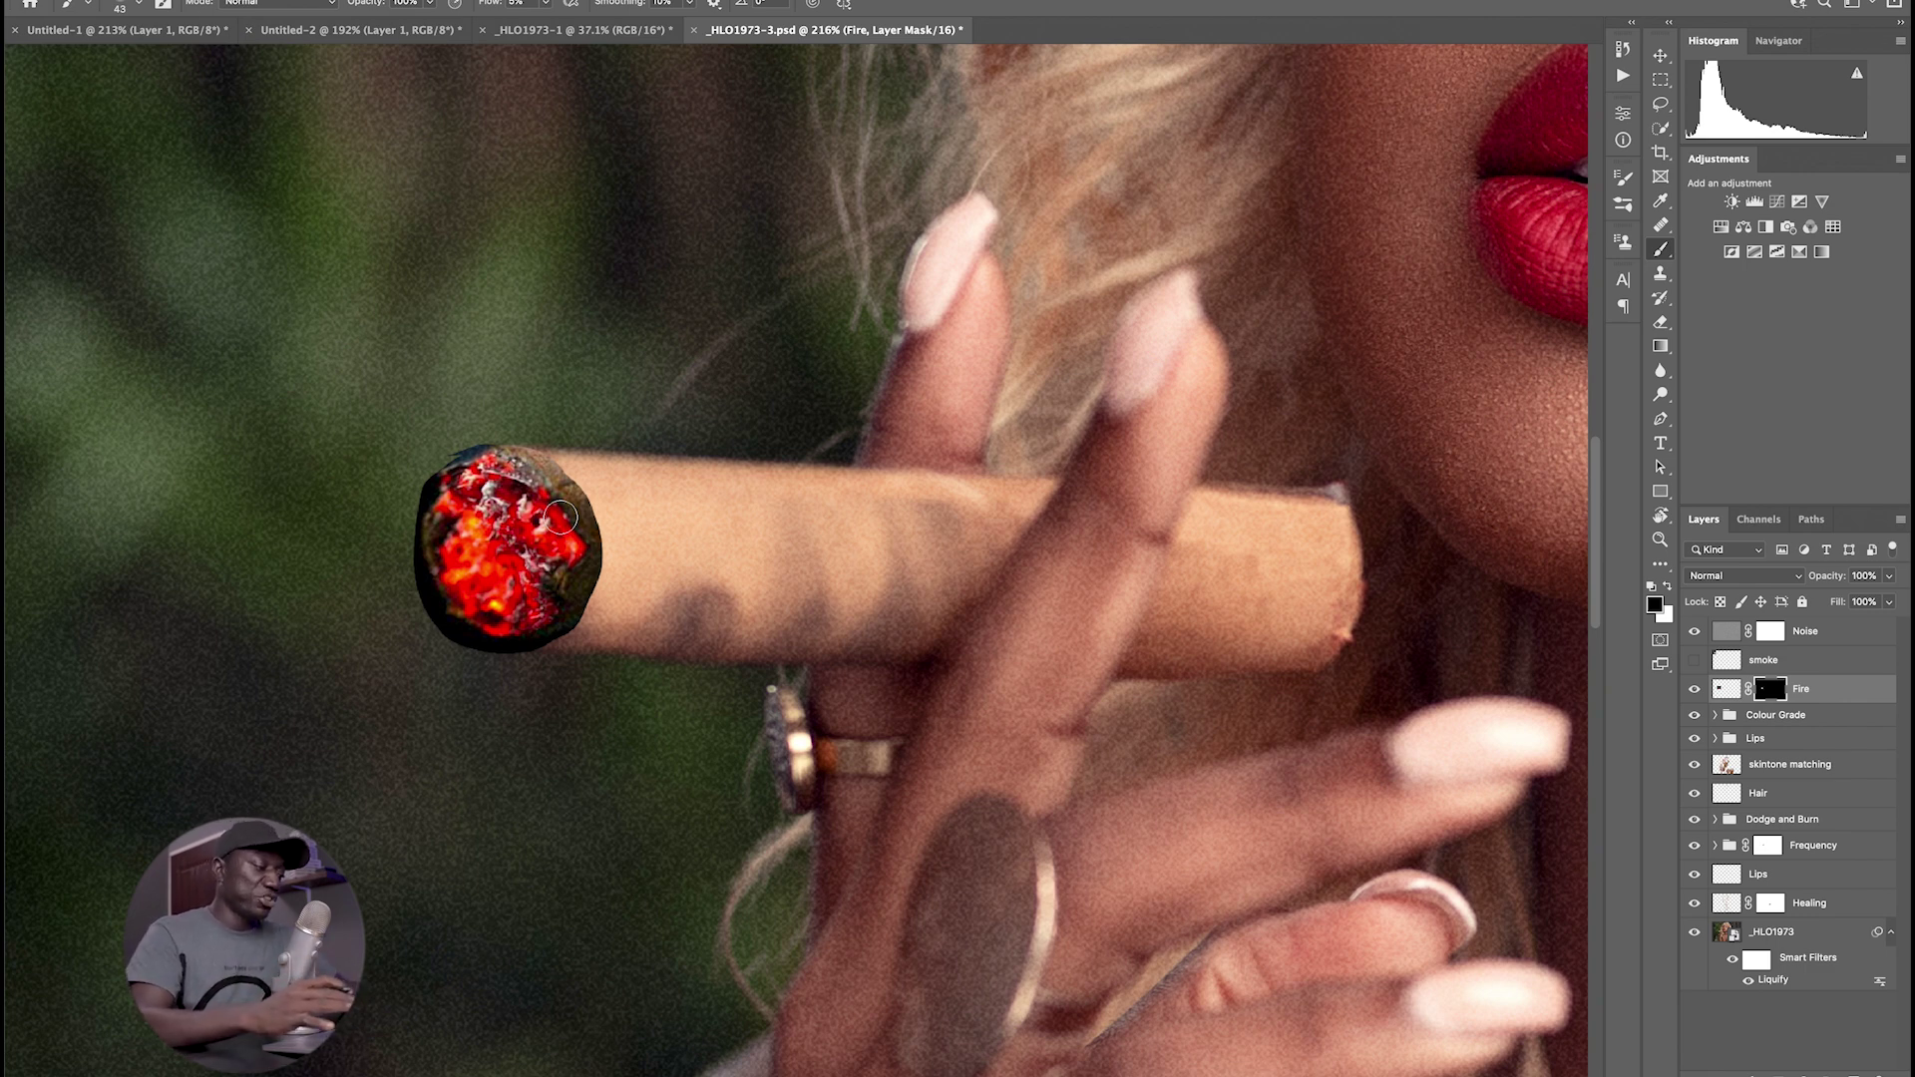
- Try painting white at 100% flow on the Fire layer's mask around the embers, and undo the strokes
{"action": "key", "text": "x"}
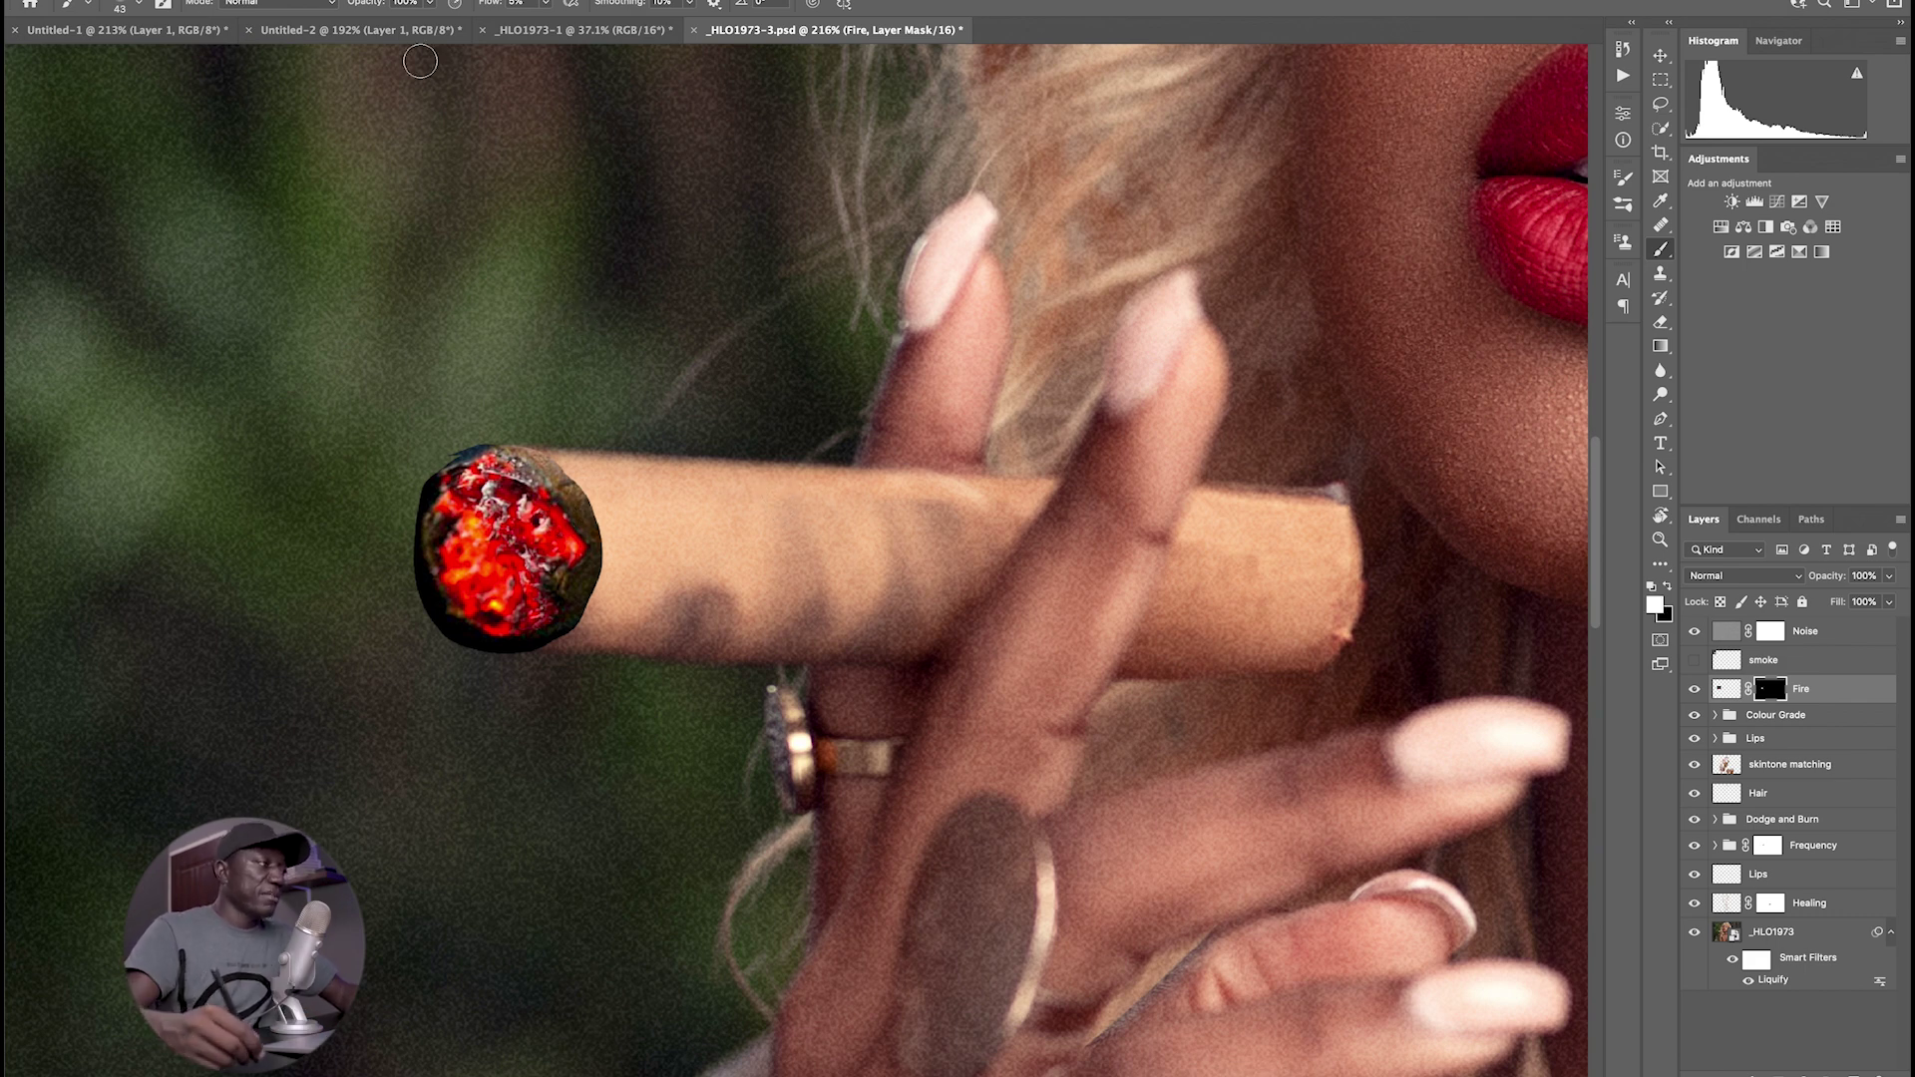
{"action": "left_click_drag", "start_coordinate": [493, 5], "coordinate": [773, 24]}
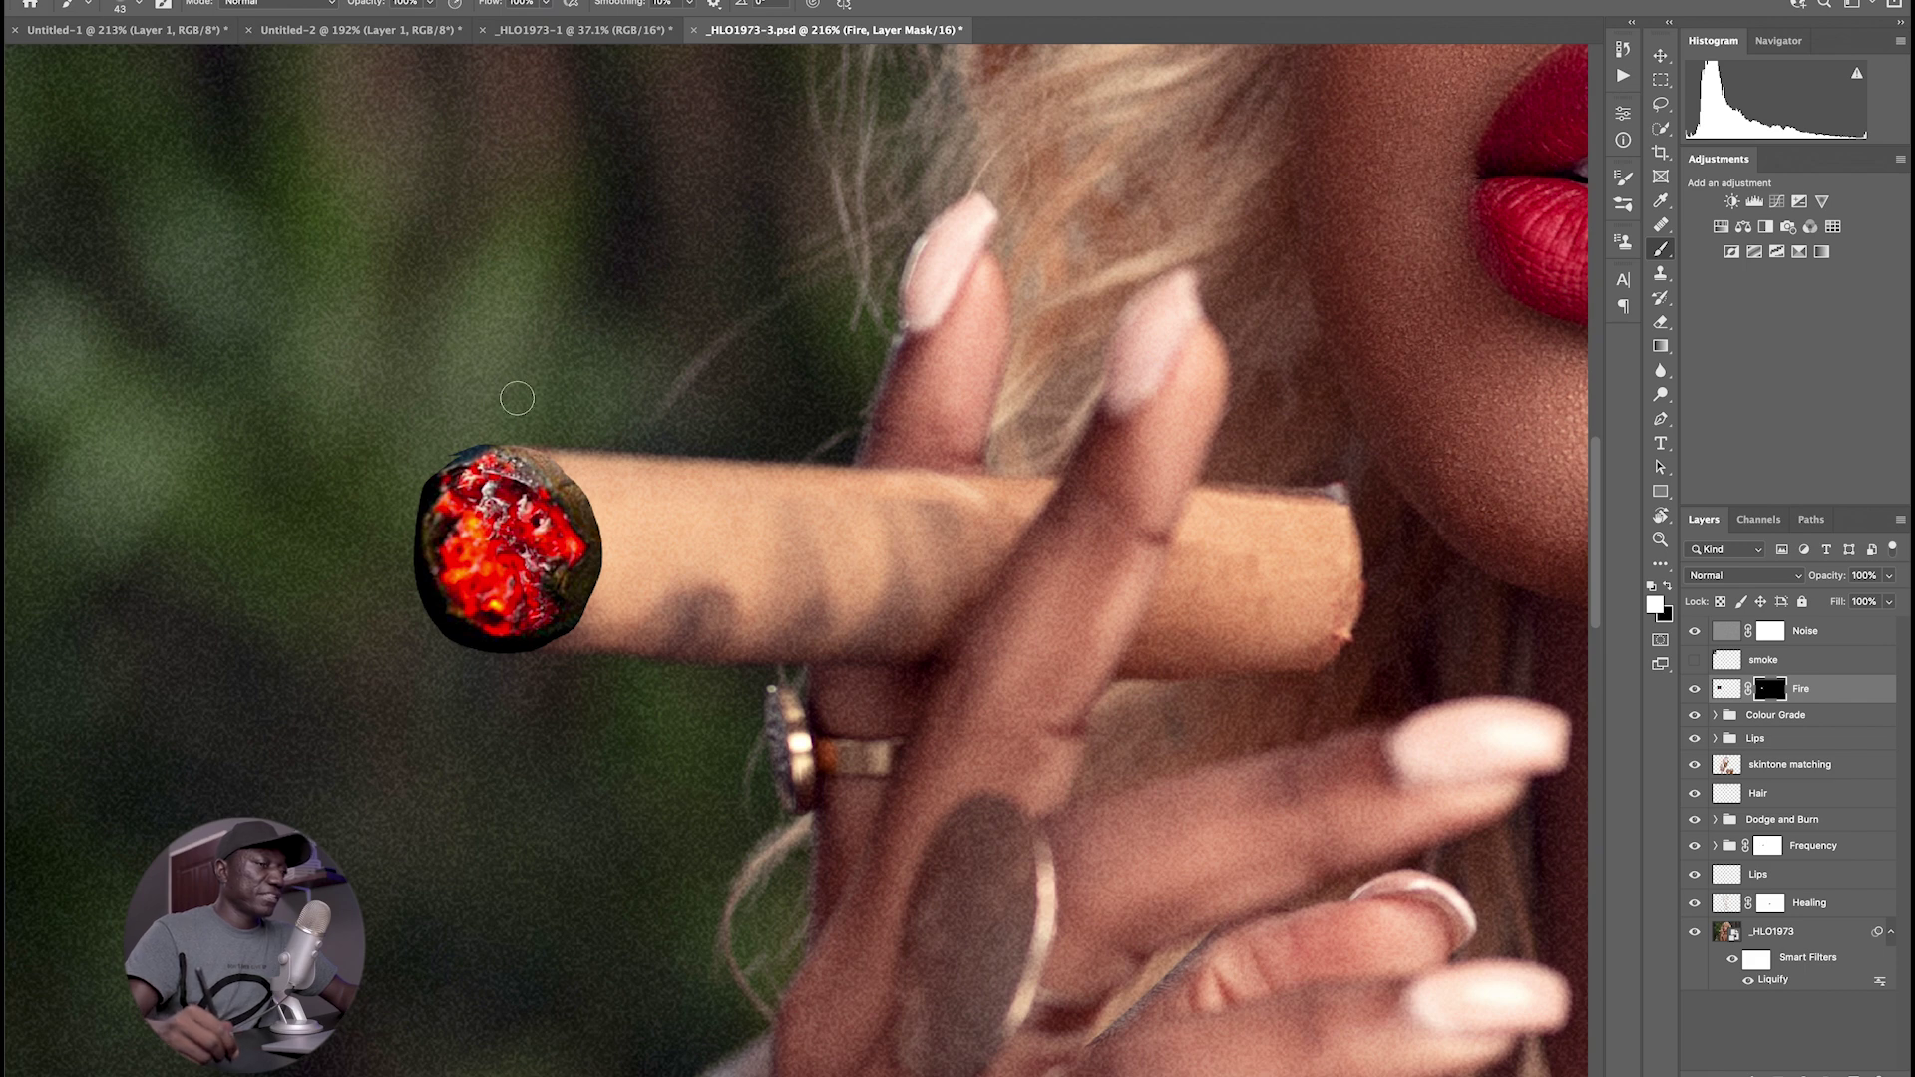
{"action": "mouse_move", "coordinate": [493, 365]}
{"action": "left_mouse_down"}
{"action": "mouse_move", "coordinate": [505, 282]}
{"action": "mouse_move", "coordinate": [638, 479]}
{"action": "mouse_move", "coordinate": [459, 429]}
{"action": "left_mouse_up"}
{"action": "mouse_move", "coordinate": [414, 563]}
{"action": "left_mouse_down"}
{"action": "mouse_move", "coordinate": [339, 519]}
{"action": "mouse_move", "coordinate": [489, 688]}
{"action": "mouse_move", "coordinate": [563, 678]}
{"action": "mouse_move", "coordinate": [703, 370]}
{"action": "mouse_move", "coordinate": [763, 312]}
{"action": "mouse_move", "coordinate": [738, 399]}
{"action": "left_mouse_up"}
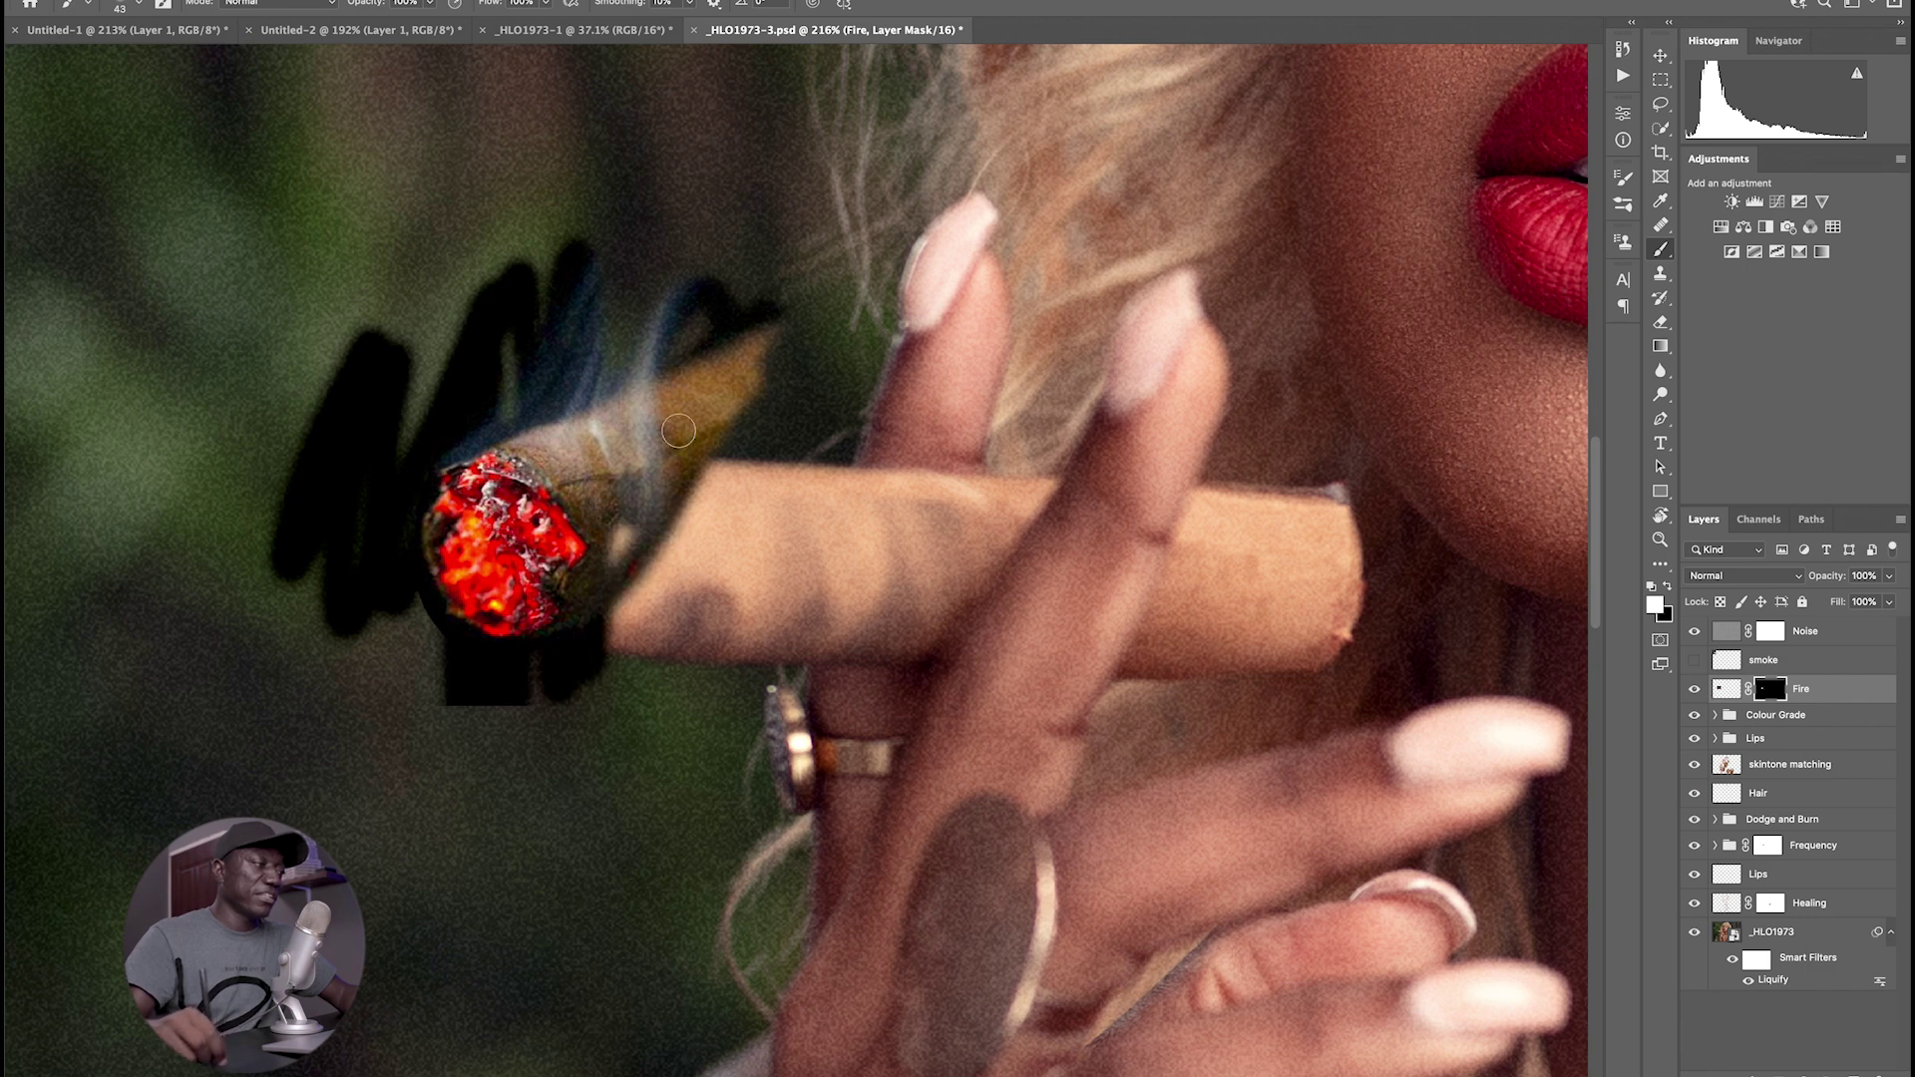
{"action": "key", "text": "ctrl+z"}
{"action": "key", "text": "x"}
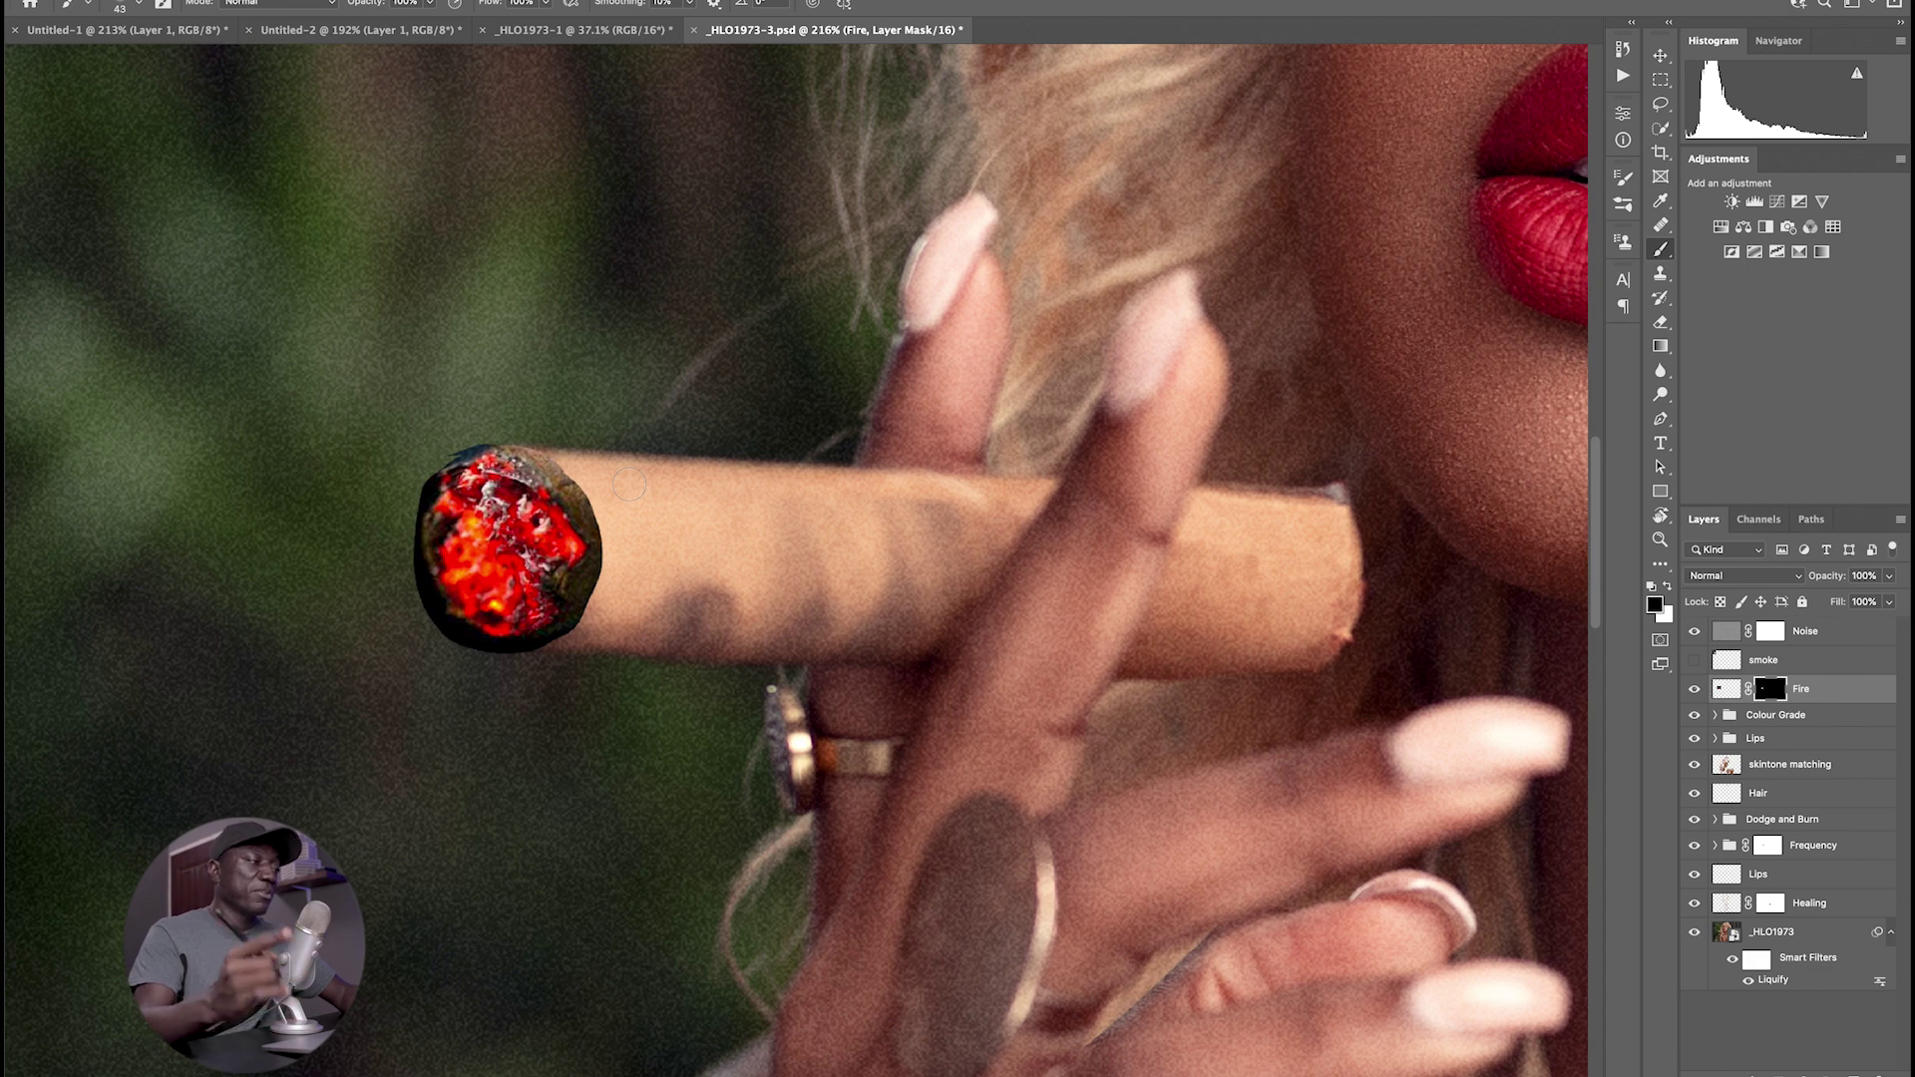
- Paint black on the Fire layer's mask, reducing the brush flow, to hide the dark rim around the embers
{"action": "mouse_move", "coordinate": [539, 399]}
{"action": "left_mouse_down"}
{"action": "mouse_move", "coordinate": [568, 399]}
{"action": "mouse_move", "coordinate": [583, 479]}
{"action": "left_mouse_up"}
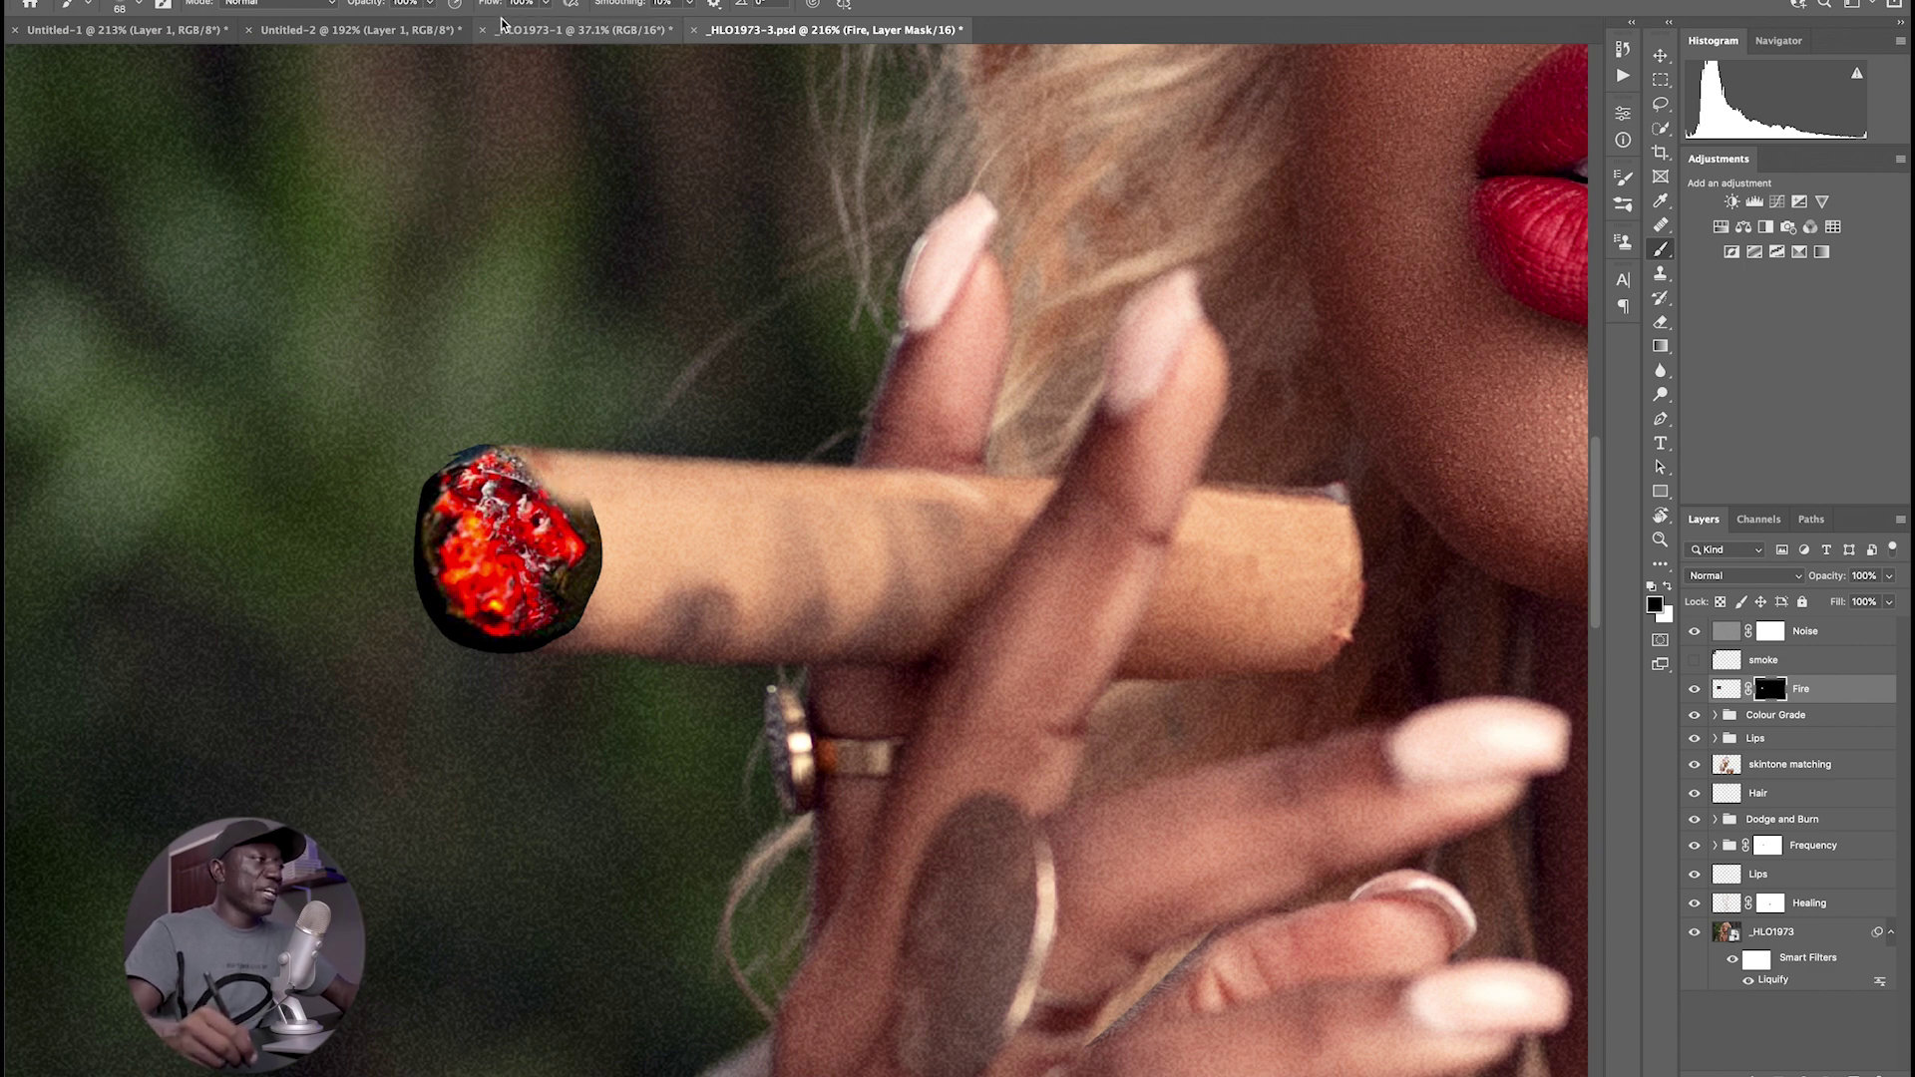
{"action": "left_click_drag", "start_coordinate": [491, 8], "coordinate": [448, 16]}
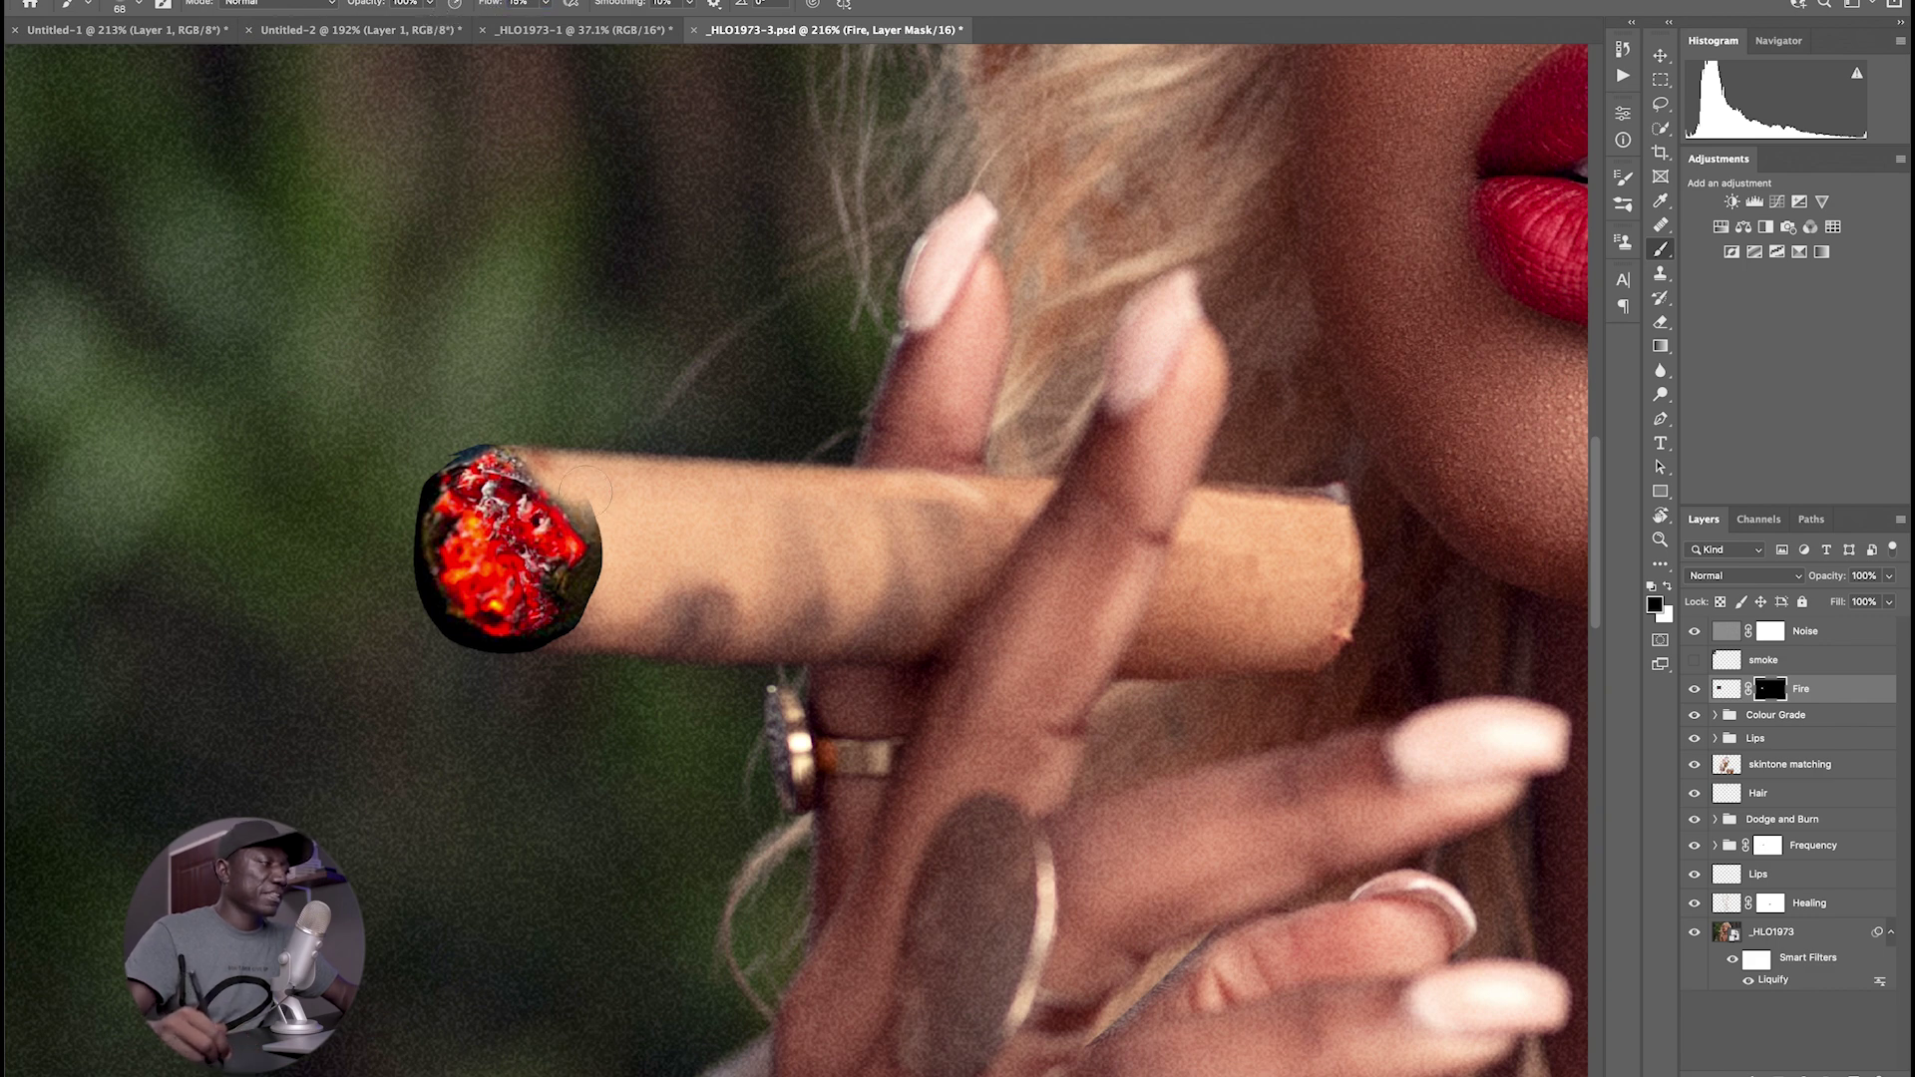
{"action": "mouse_move", "coordinate": [591, 503]}
{"action": "left_mouse_down"}
{"action": "mouse_move", "coordinate": [584, 583]}
{"action": "mouse_move", "coordinate": [604, 522]}
{"action": "mouse_move", "coordinate": [572, 601]}
{"action": "mouse_move", "coordinate": [595, 556]}
{"action": "left_mouse_up"}
{"action": "mouse_move", "coordinate": [511, 419]}
{"action": "left_mouse_down"}
{"action": "mouse_move", "coordinate": [443, 459]}
{"action": "mouse_move", "coordinate": [407, 568]}
{"action": "mouse_move", "coordinate": [428, 633]}
{"action": "mouse_move", "coordinate": [422, 611]}
{"action": "mouse_move", "coordinate": [444, 628]}
{"action": "mouse_move", "coordinate": [400, 561]}
{"action": "mouse_move", "coordinate": [430, 617]}
{"action": "mouse_move", "coordinate": [417, 484]}
{"action": "left_mouse_up"}
{"action": "mouse_move", "coordinate": [422, 664]}
{"action": "left_mouse_down"}
{"action": "mouse_move", "coordinate": [521, 641]}
{"action": "mouse_move", "coordinate": [482, 655]}
{"action": "left_mouse_up"}
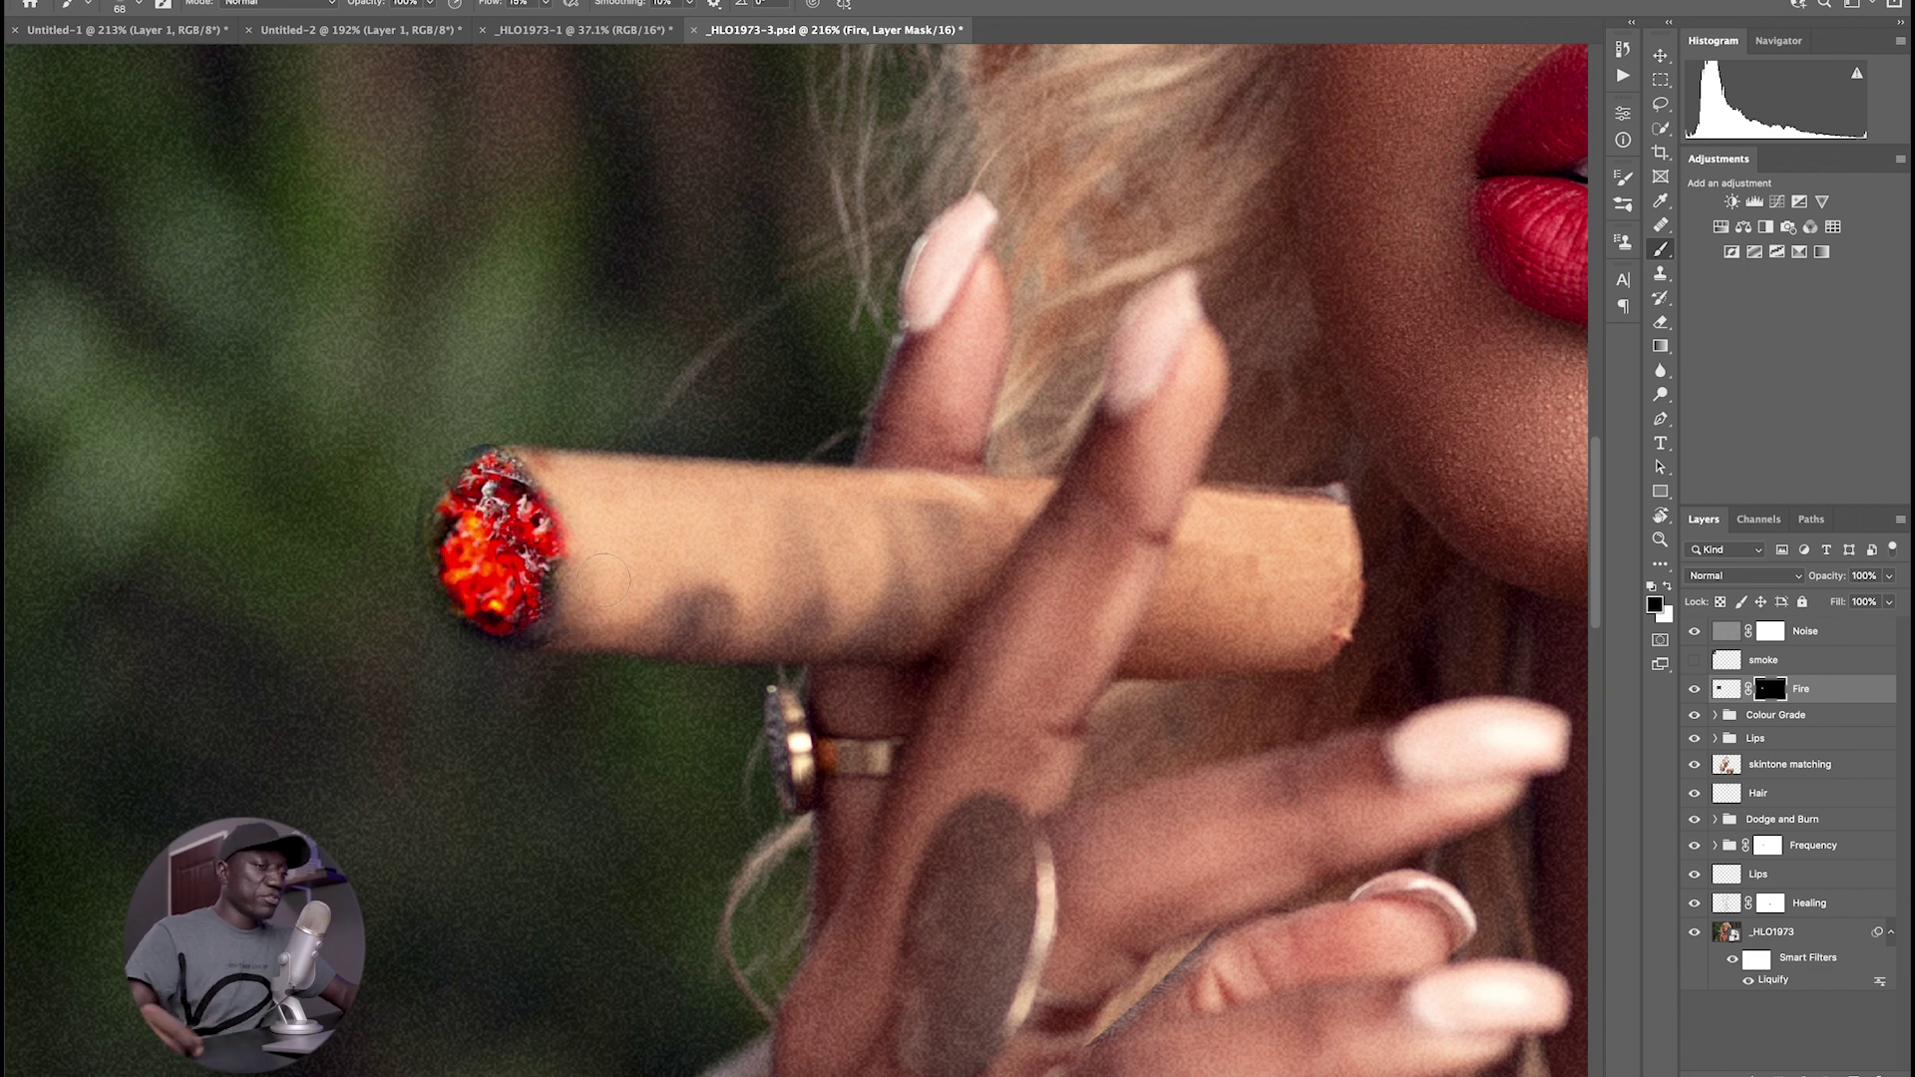
- Scale the Fire layer's image down to about 86% and align the embers with the cigar's burnt end
{"action": "left_click", "coordinate": [1726, 688]}
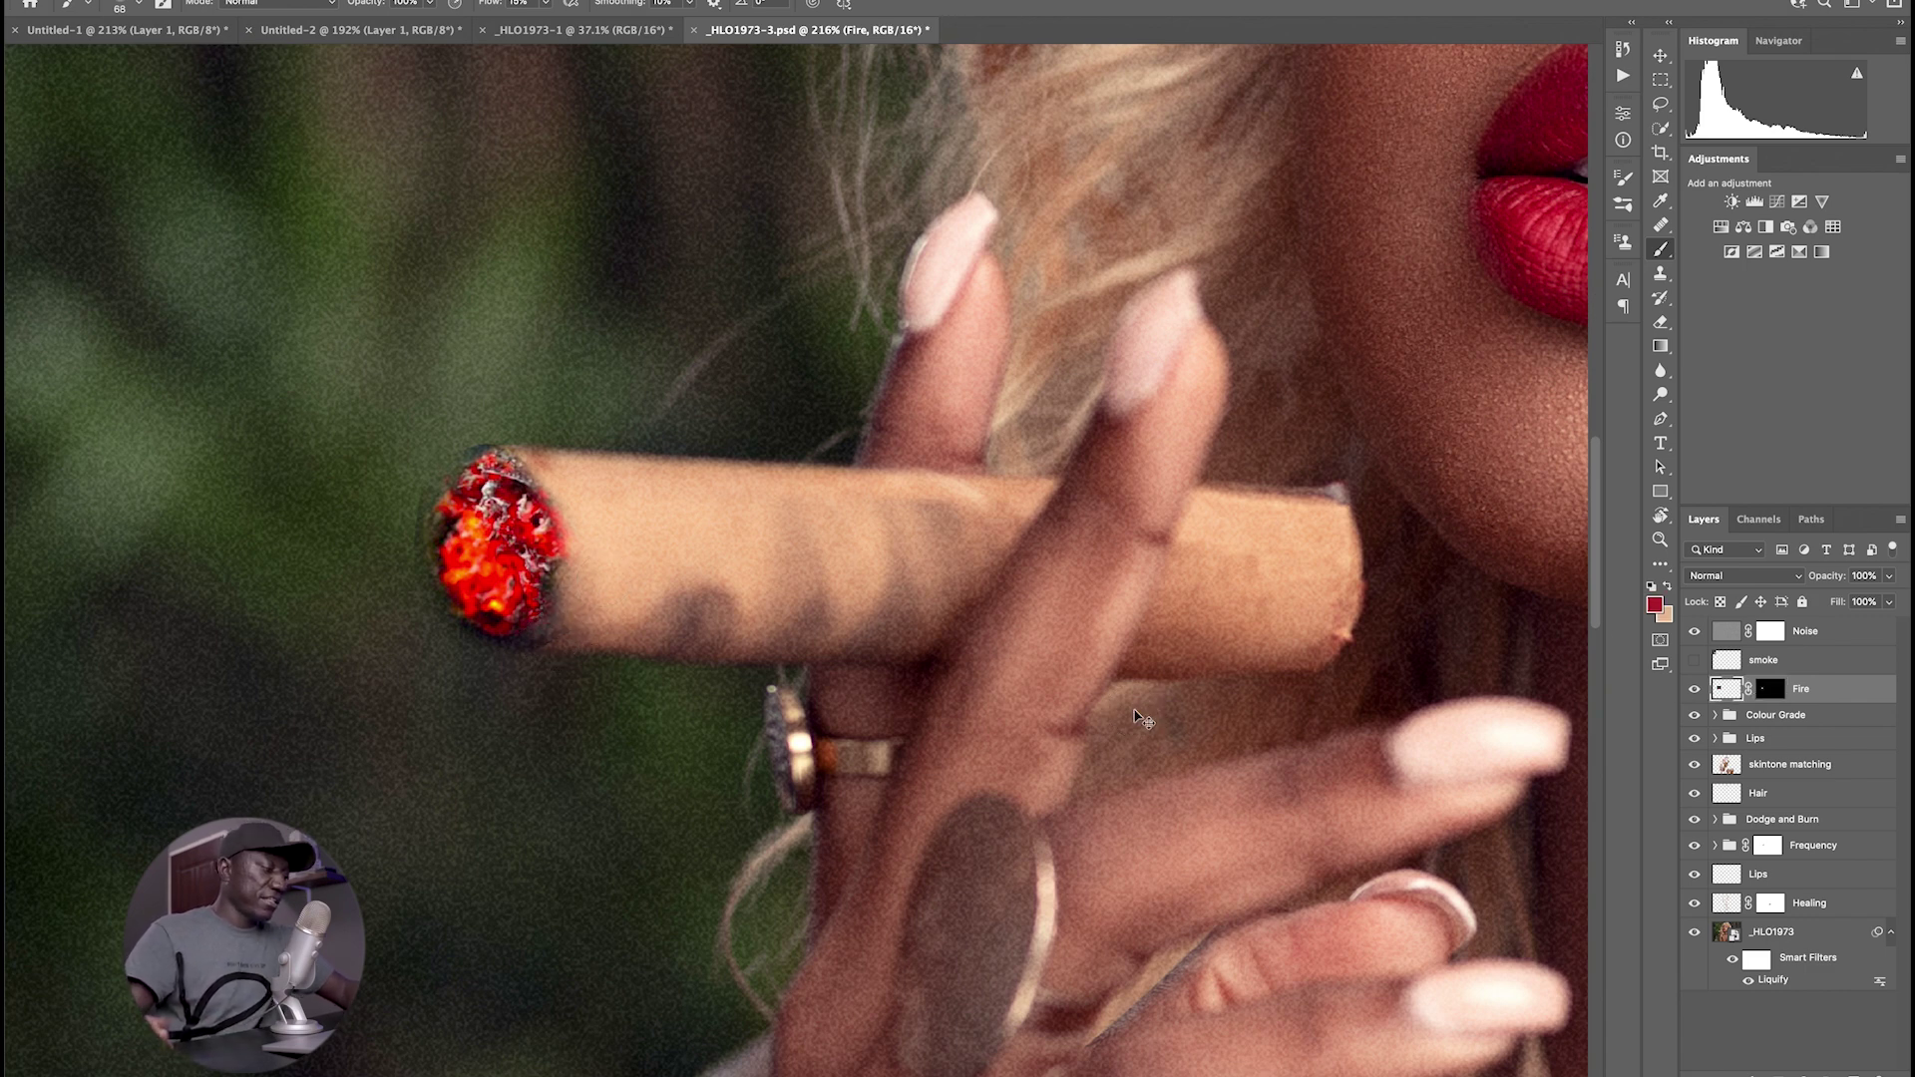
{"action": "key", "text": "super+t"}
{"action": "left_click_drag", "start_coordinate": [1084, 100], "coordinate": [972, 202]}
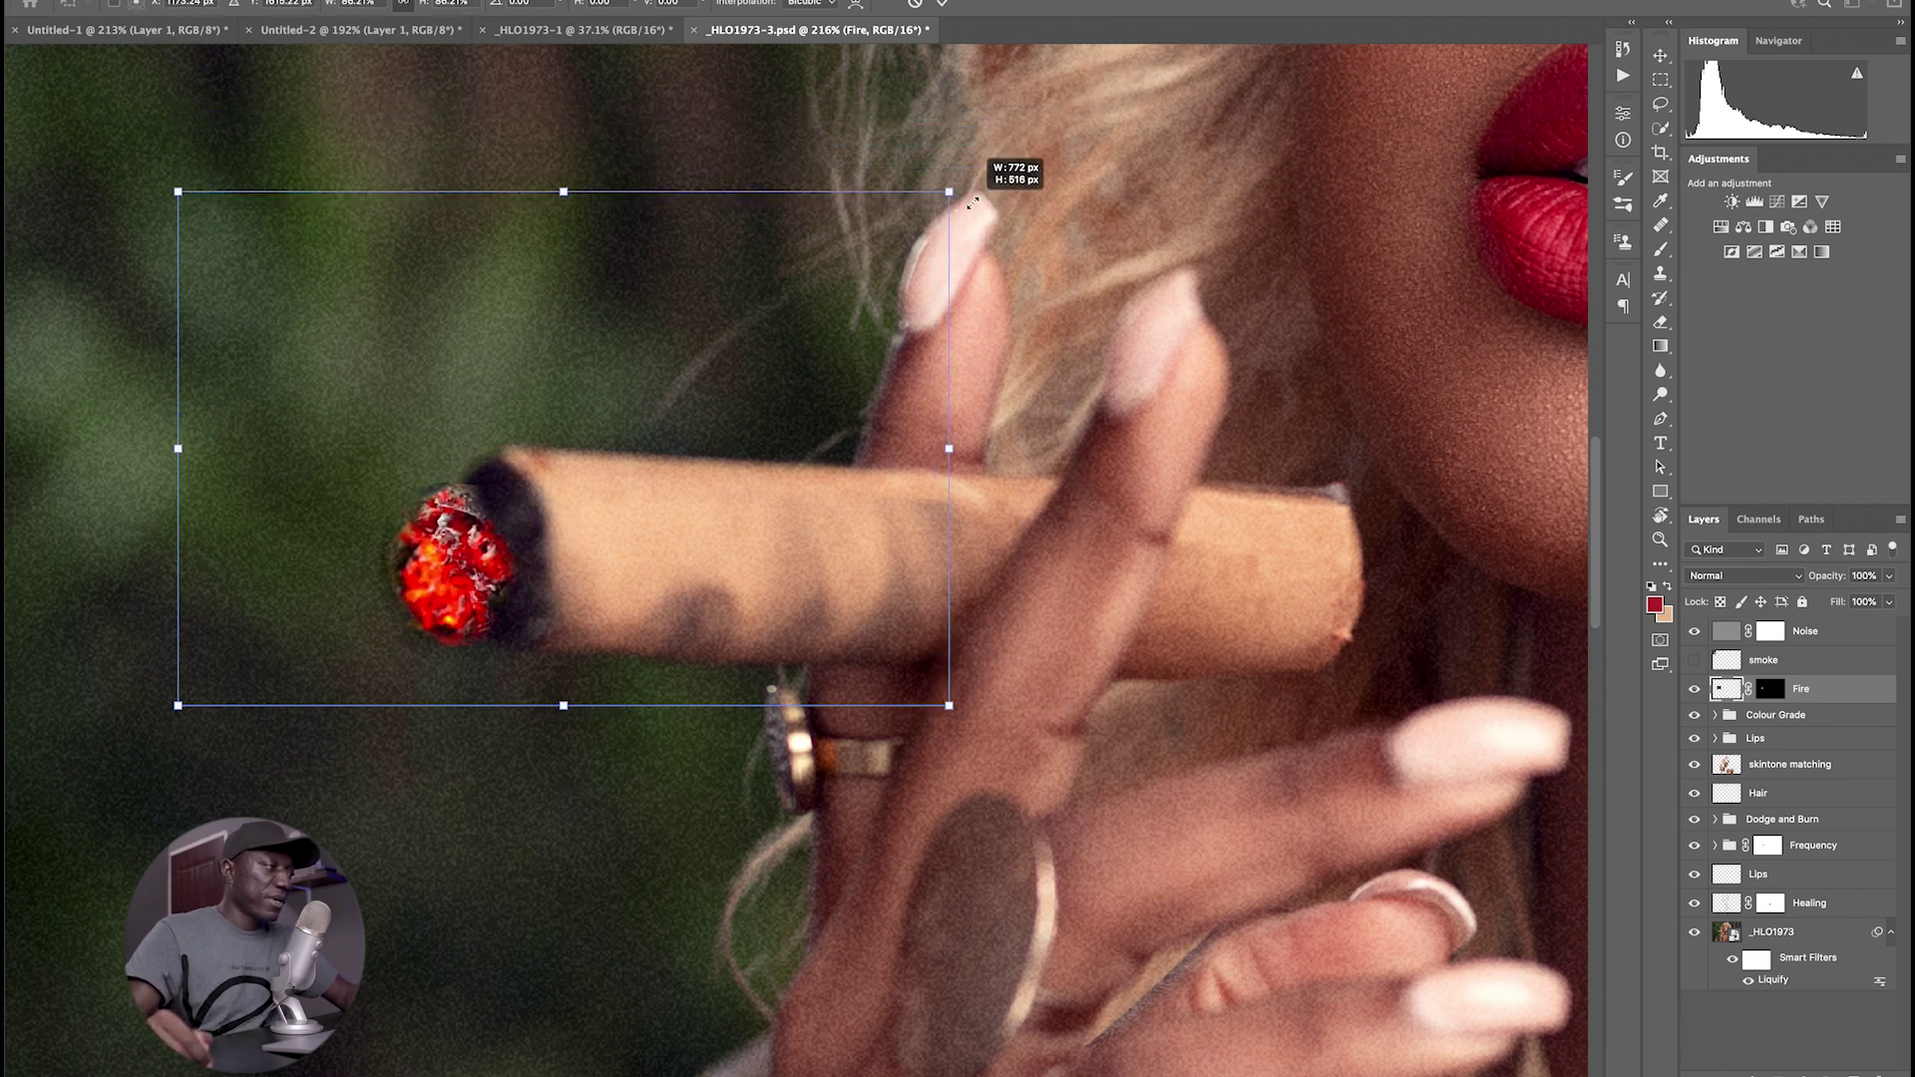
{"action": "left_click_drag", "start_coordinate": [599, 564], "coordinate": [638, 548]}
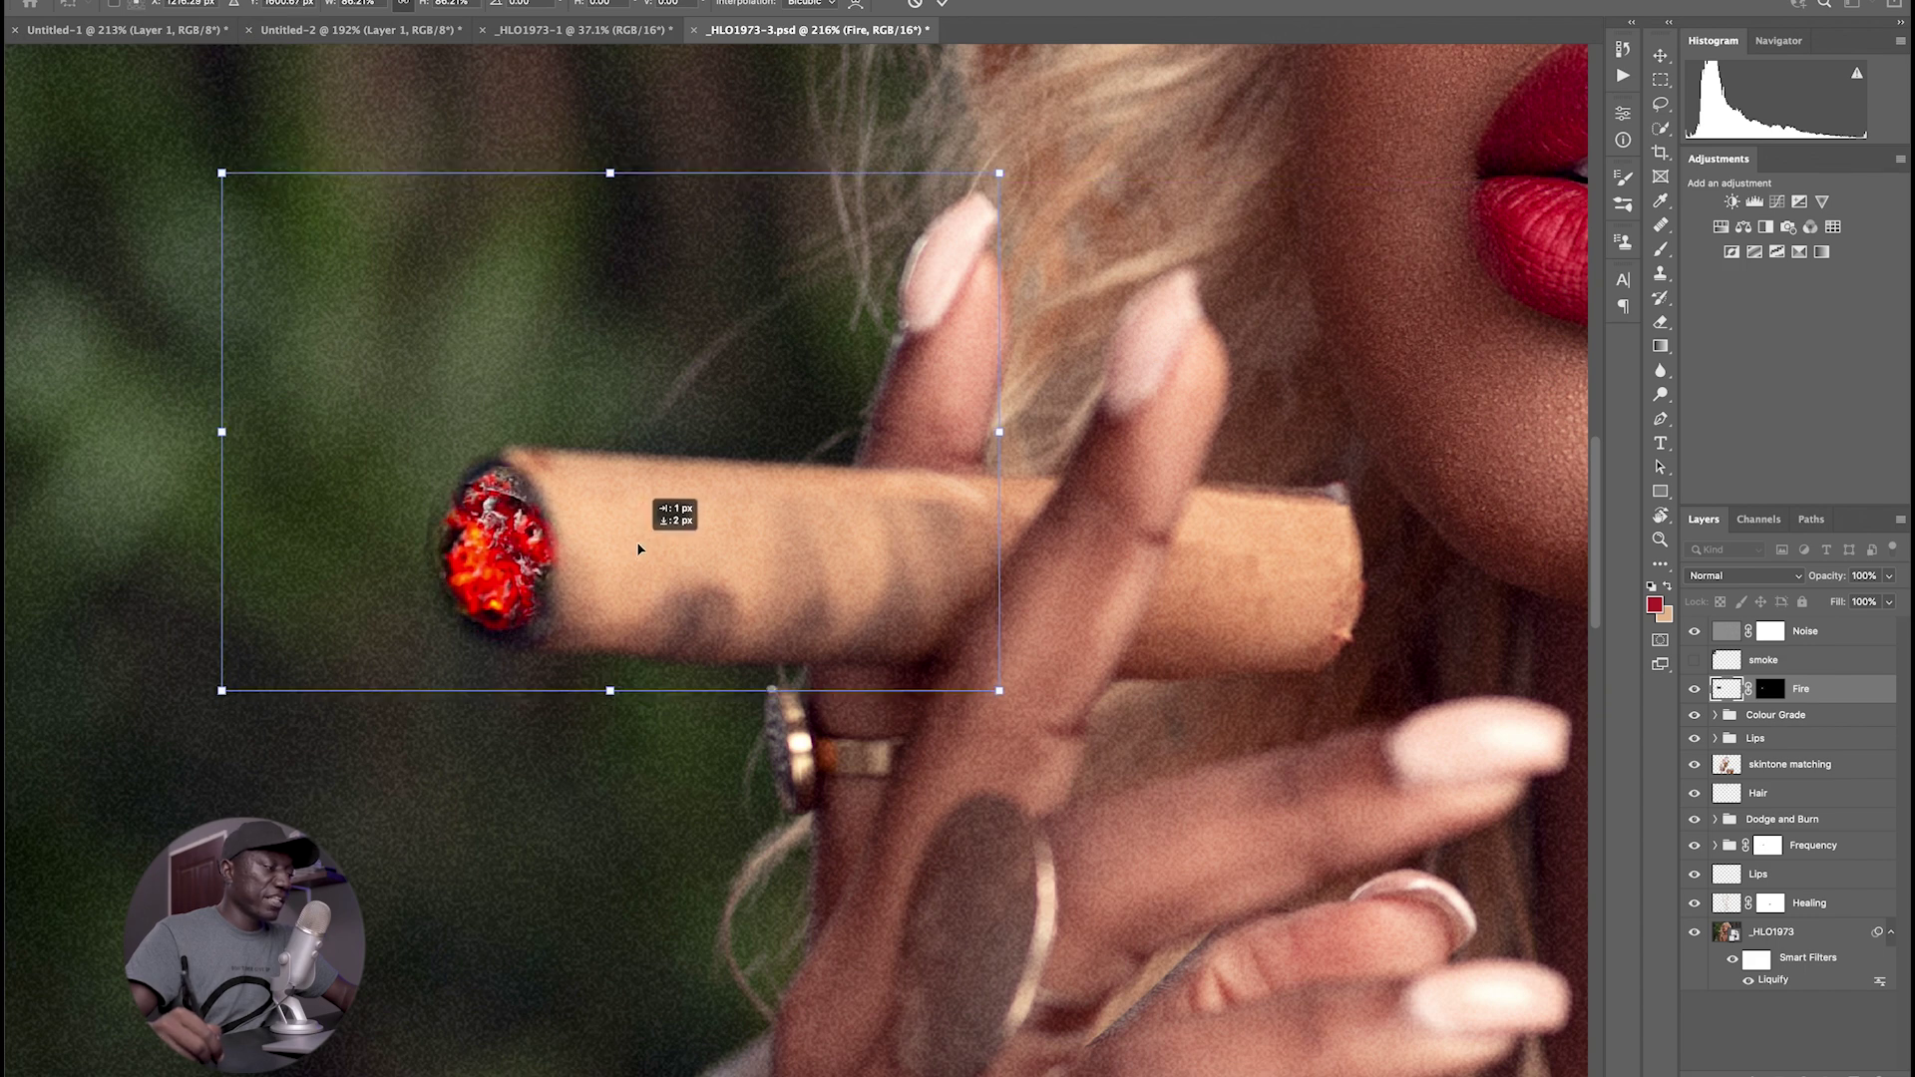
{"action": "left_click", "coordinate": [942, 4]}
- Compare the portrait with and without the Fire layer, and lower that layer's opacity to 77%
{"action": "key", "text": "b"}
{"action": "left_click", "coordinate": [1770, 690]}
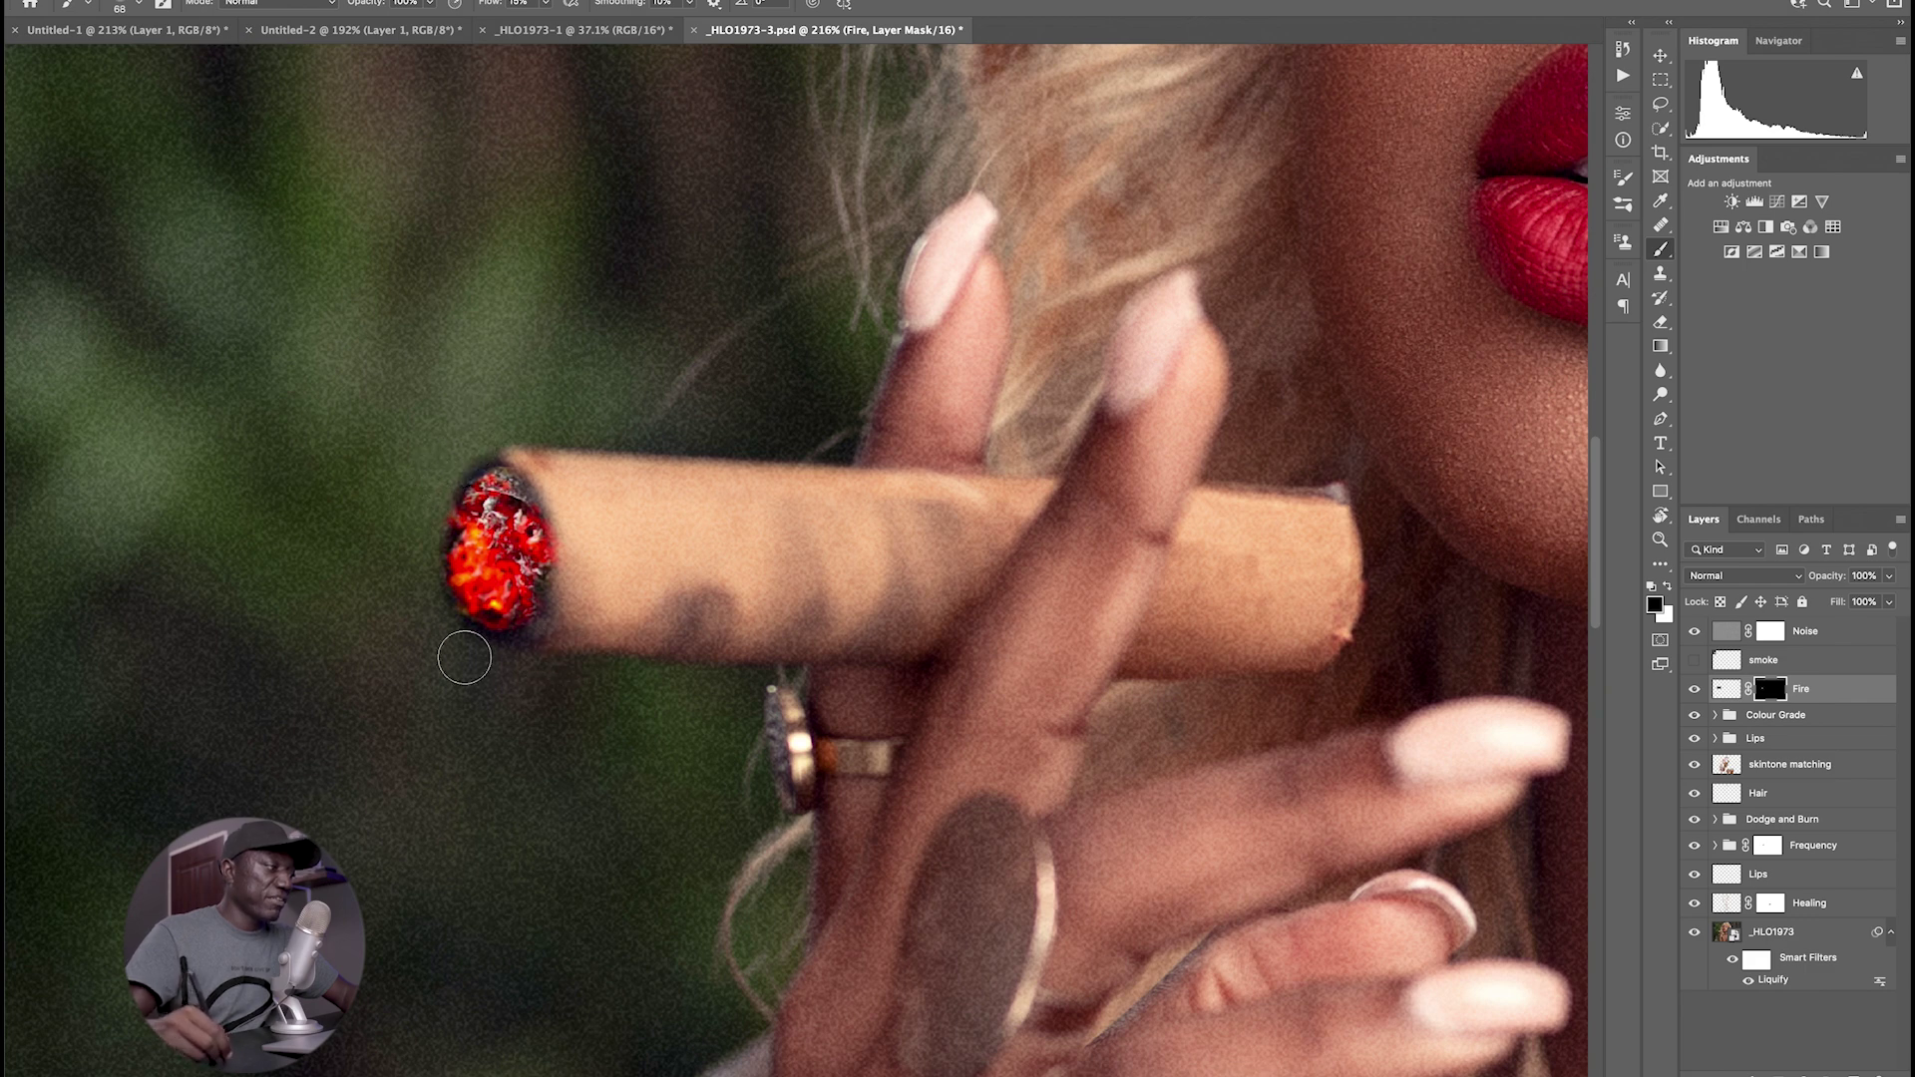
{"action": "key", "text": "z"}
{"action": "key", "text": "ctrl+0"}
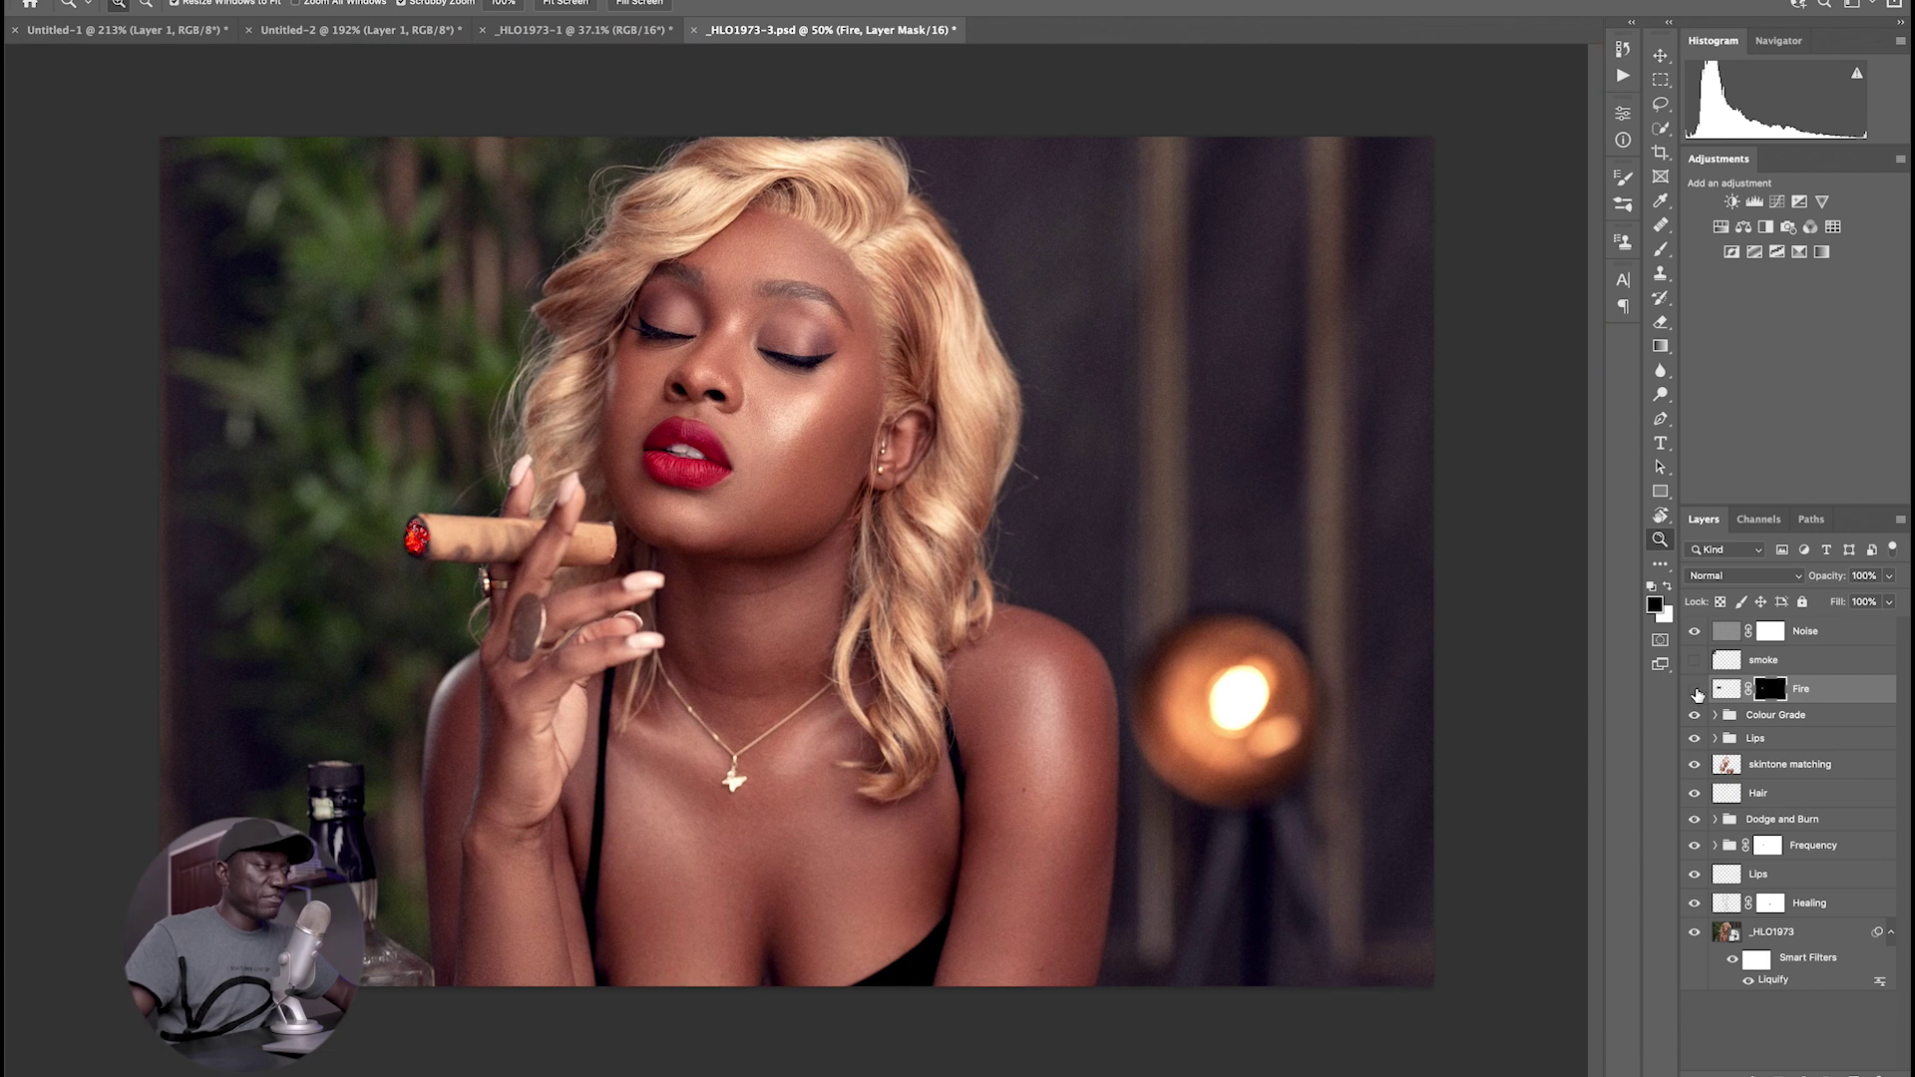
{"action": "left_click", "coordinate": [1695, 689]}
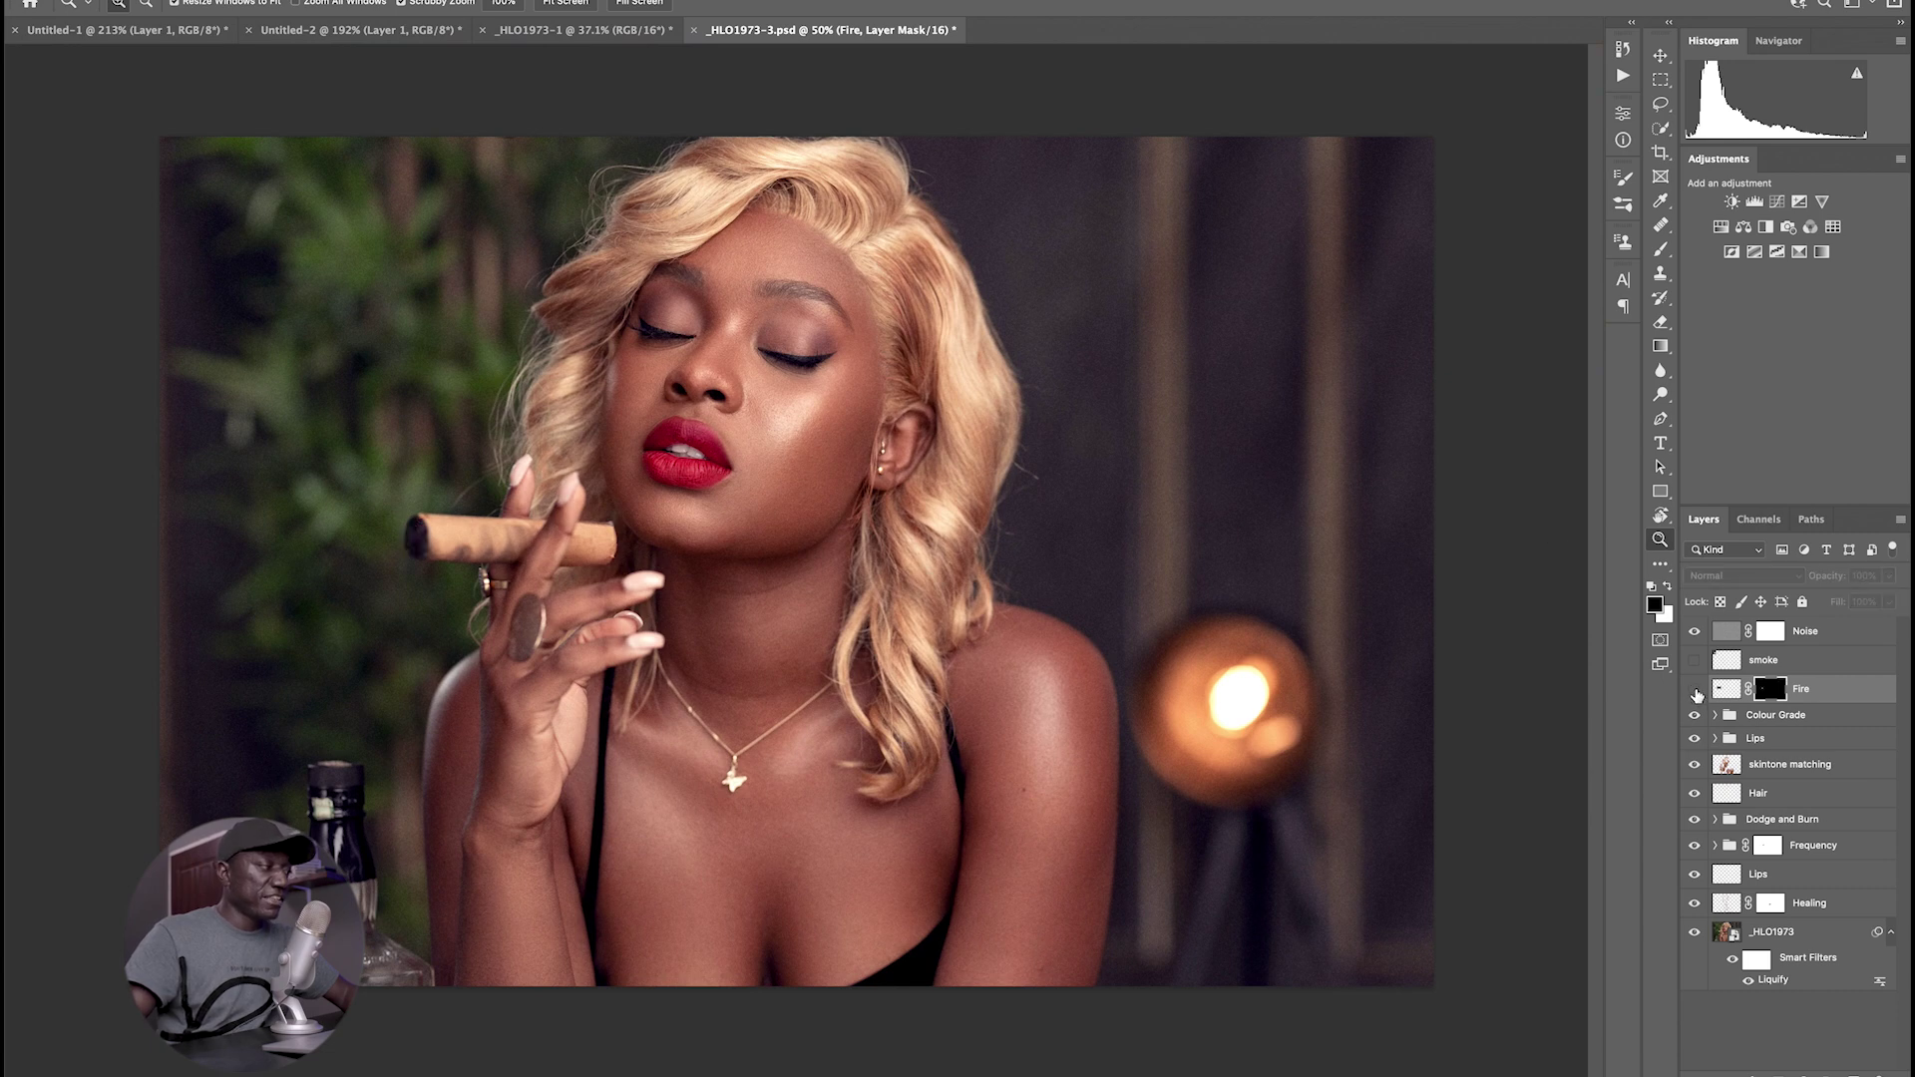
{"action": "left_click", "coordinate": [1694, 689]}
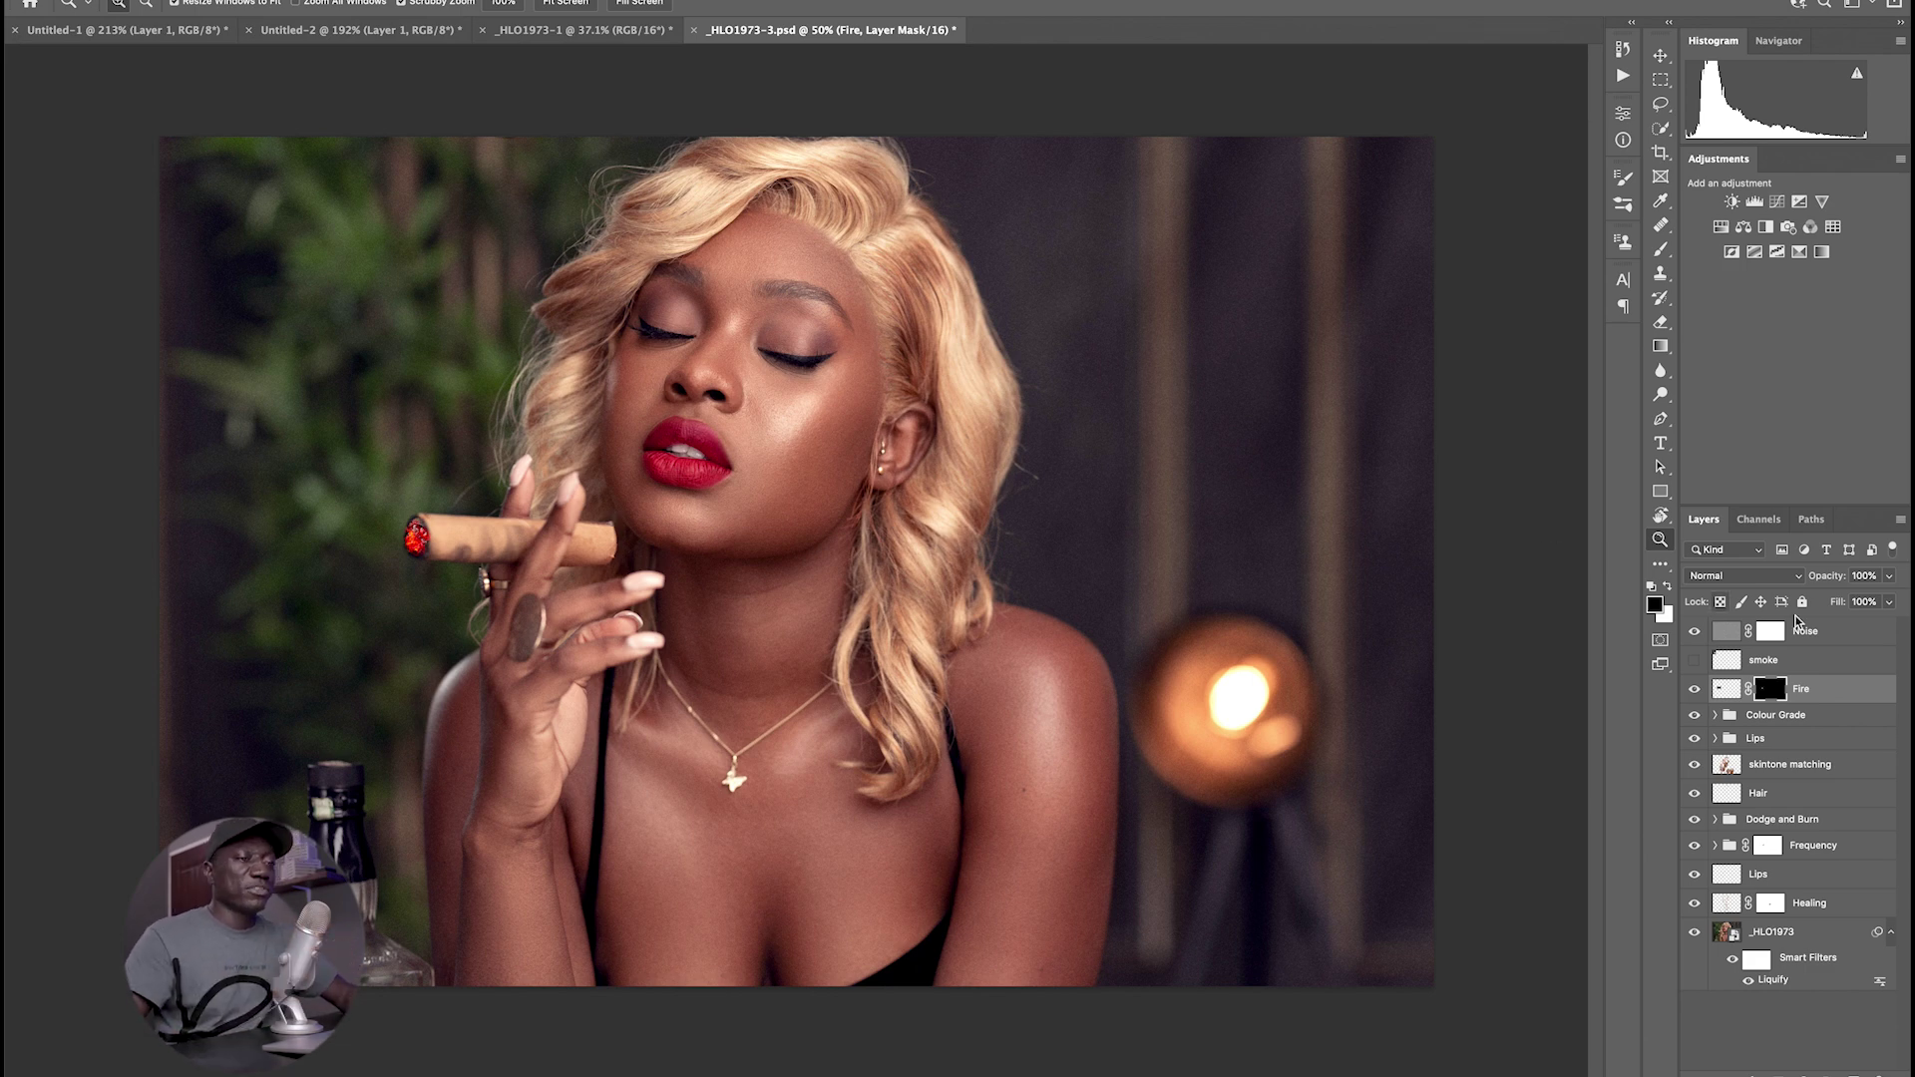
{"action": "left_click_drag", "start_coordinate": [1827, 577], "coordinate": [1810, 581]}
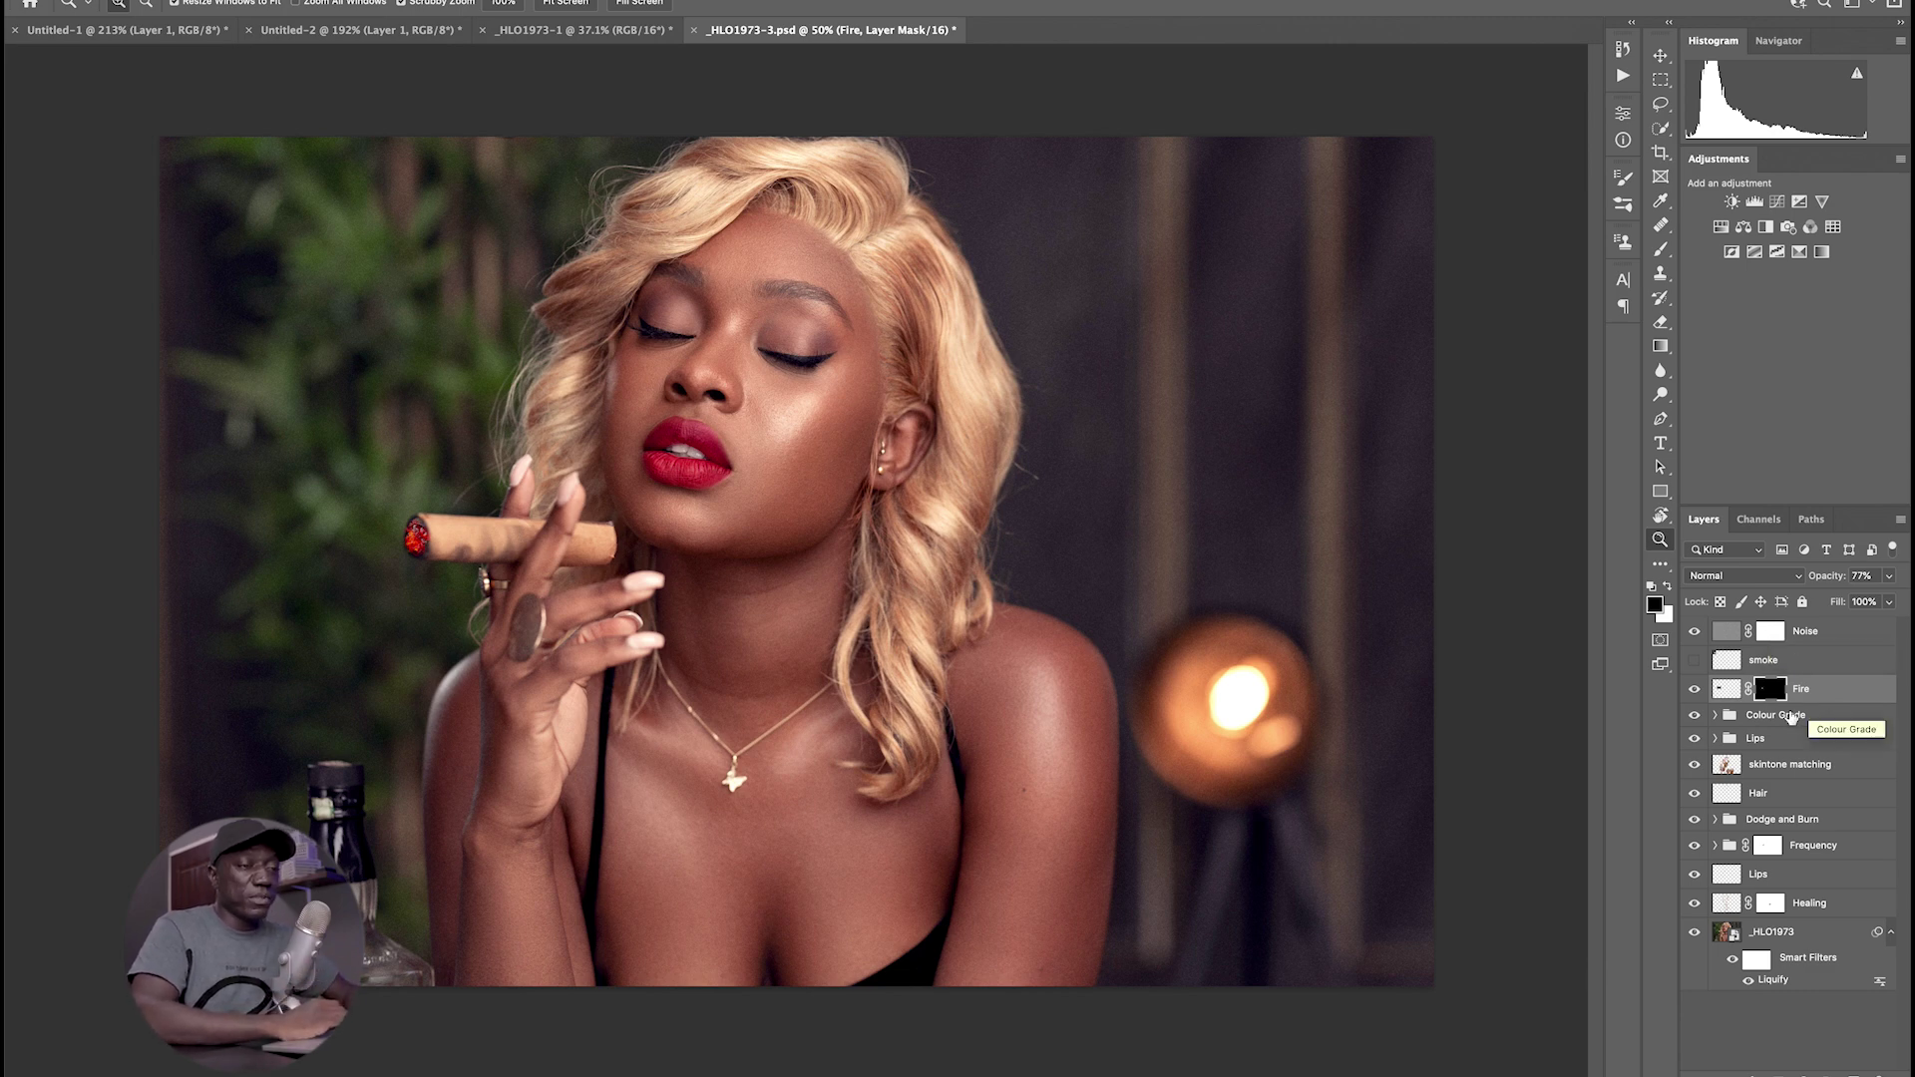
- Show the smoke layer, enlarge its image to roughly double size and place it above the cigar
{"action": "left_click", "coordinate": [1723, 665]}
{"action": "left_click", "coordinate": [1694, 662]}
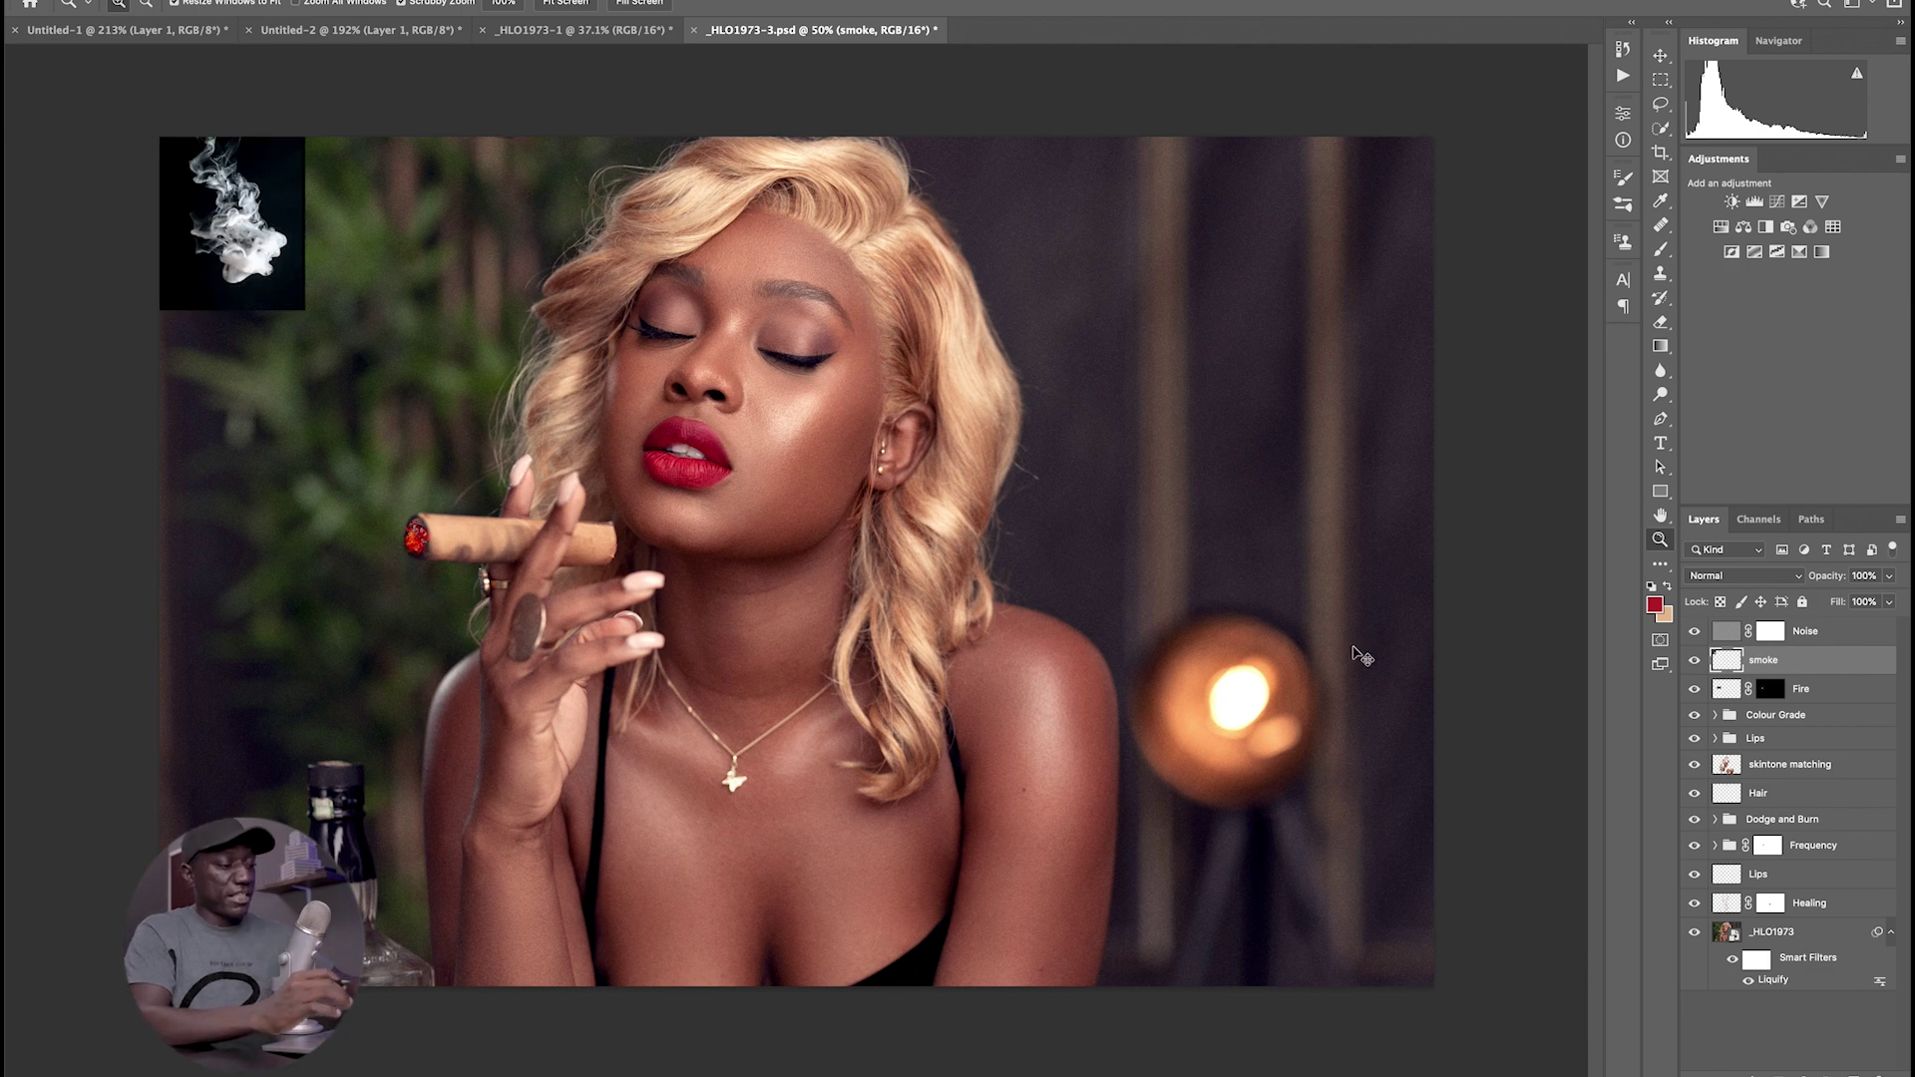
{"action": "key", "text": "ctrl+t"}
{"action": "left_click_drag", "start_coordinate": [312, 305], "coordinate": [549, 424]}
{"action": "key", "text": "Return"}
{"action": "key", "text": "z"}
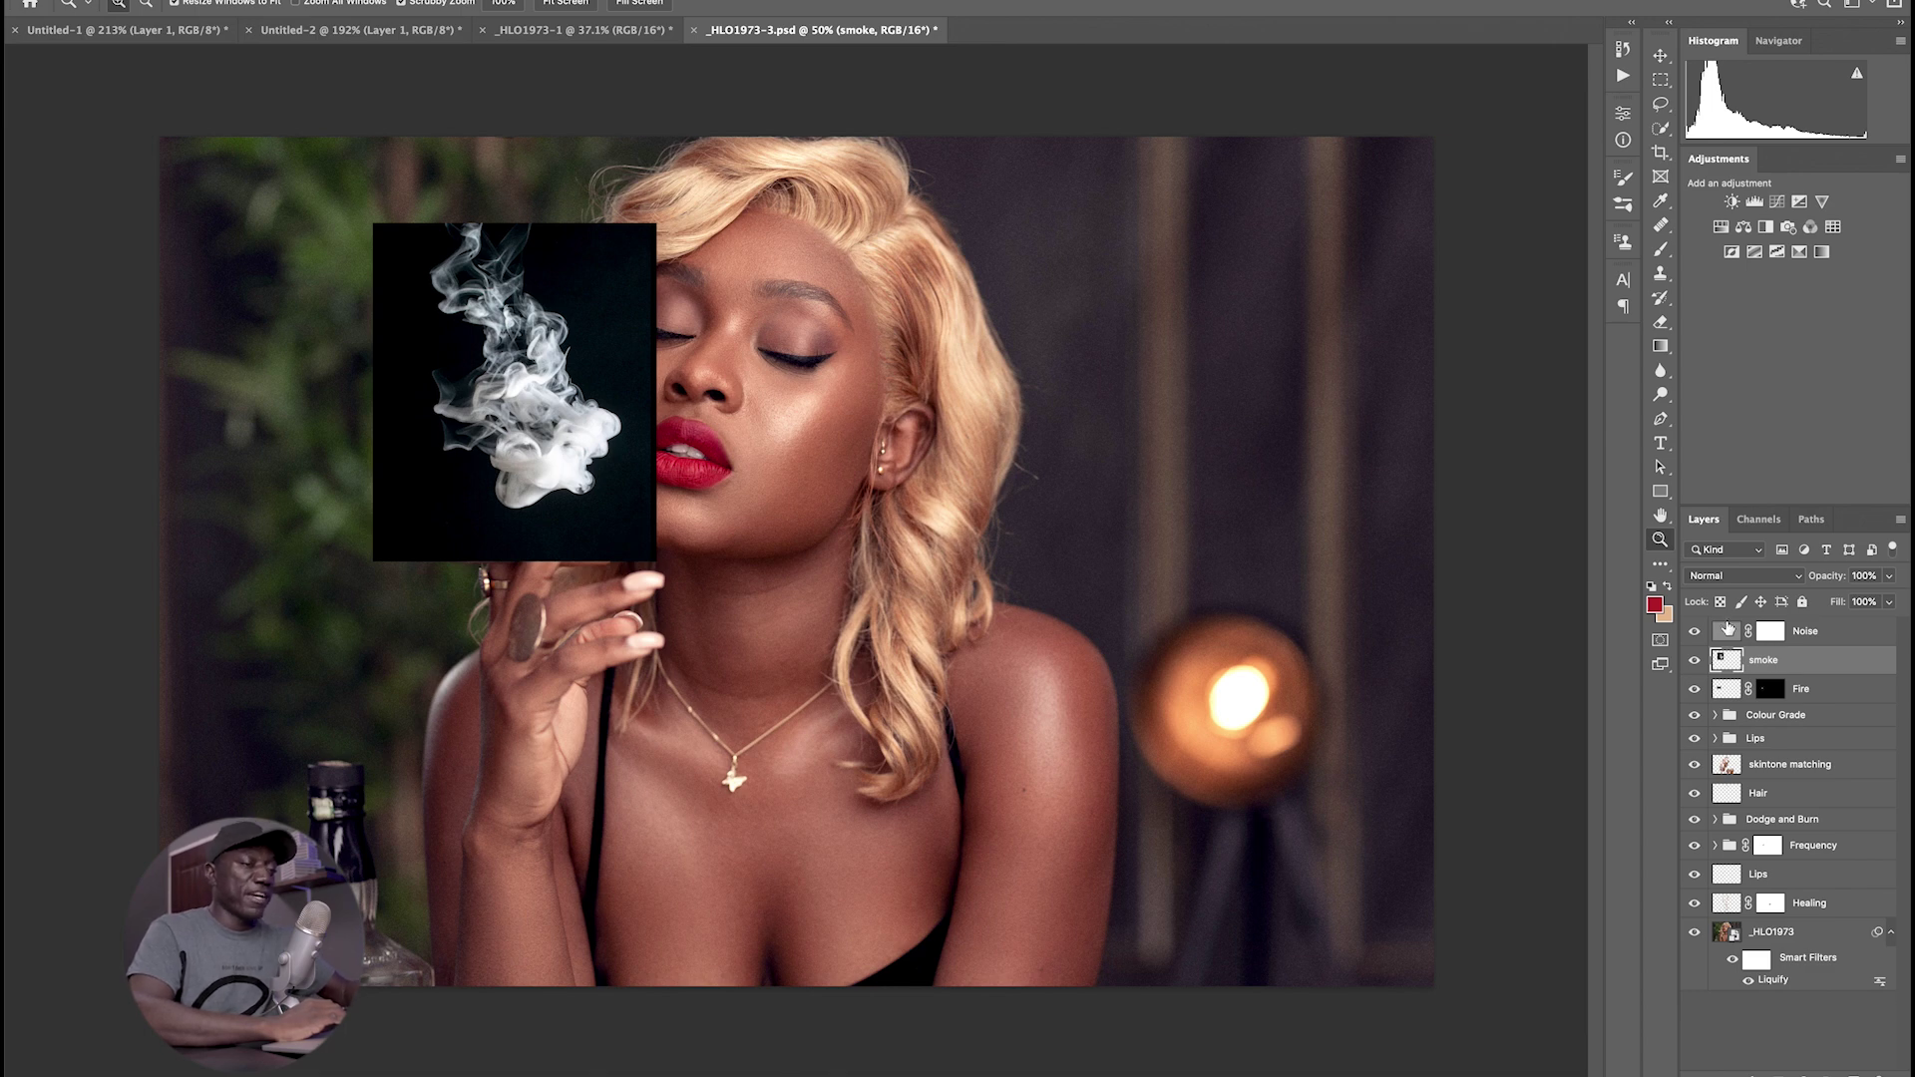
- Set the smoke layer's blend mode to Screen and move the smoke over the woman's hair and shoulder beside the lamp
{"action": "left_click", "coordinate": [1726, 577]}
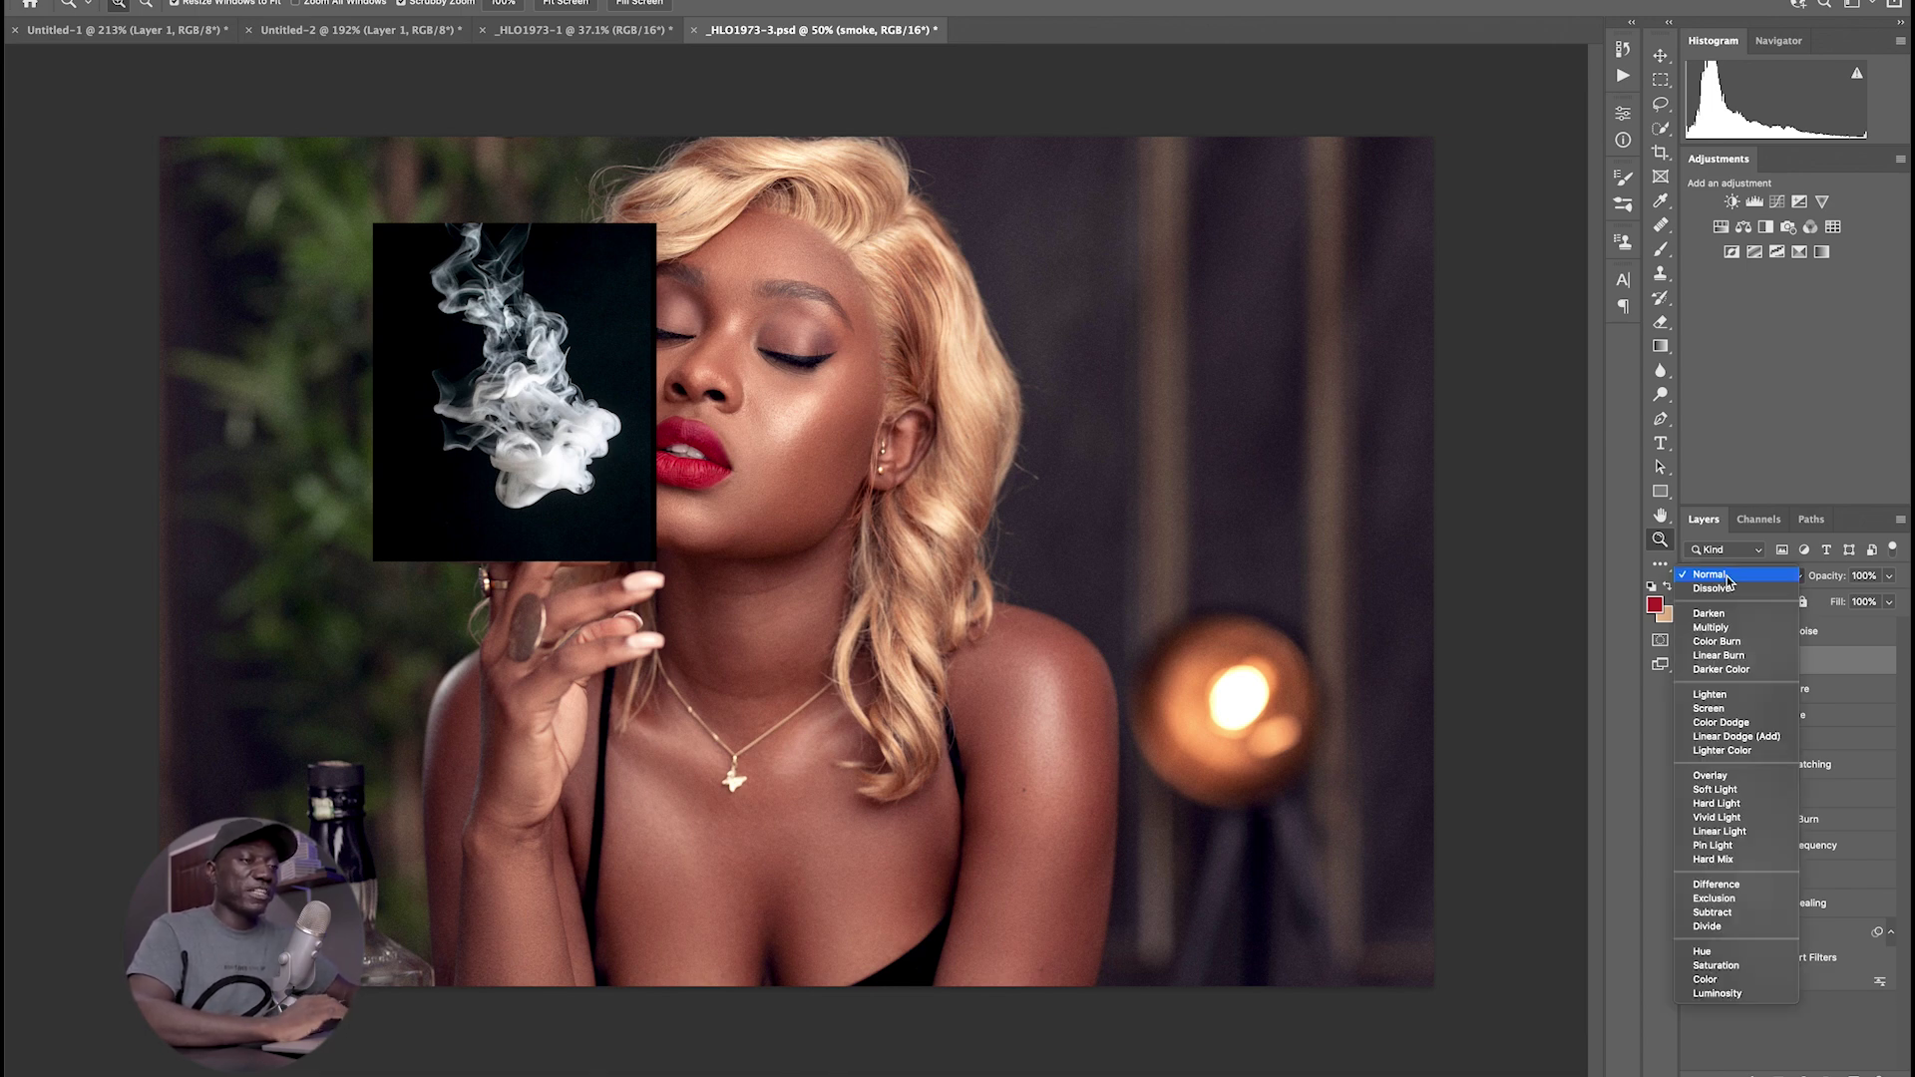
{"action": "left_click", "coordinate": [1719, 709]}
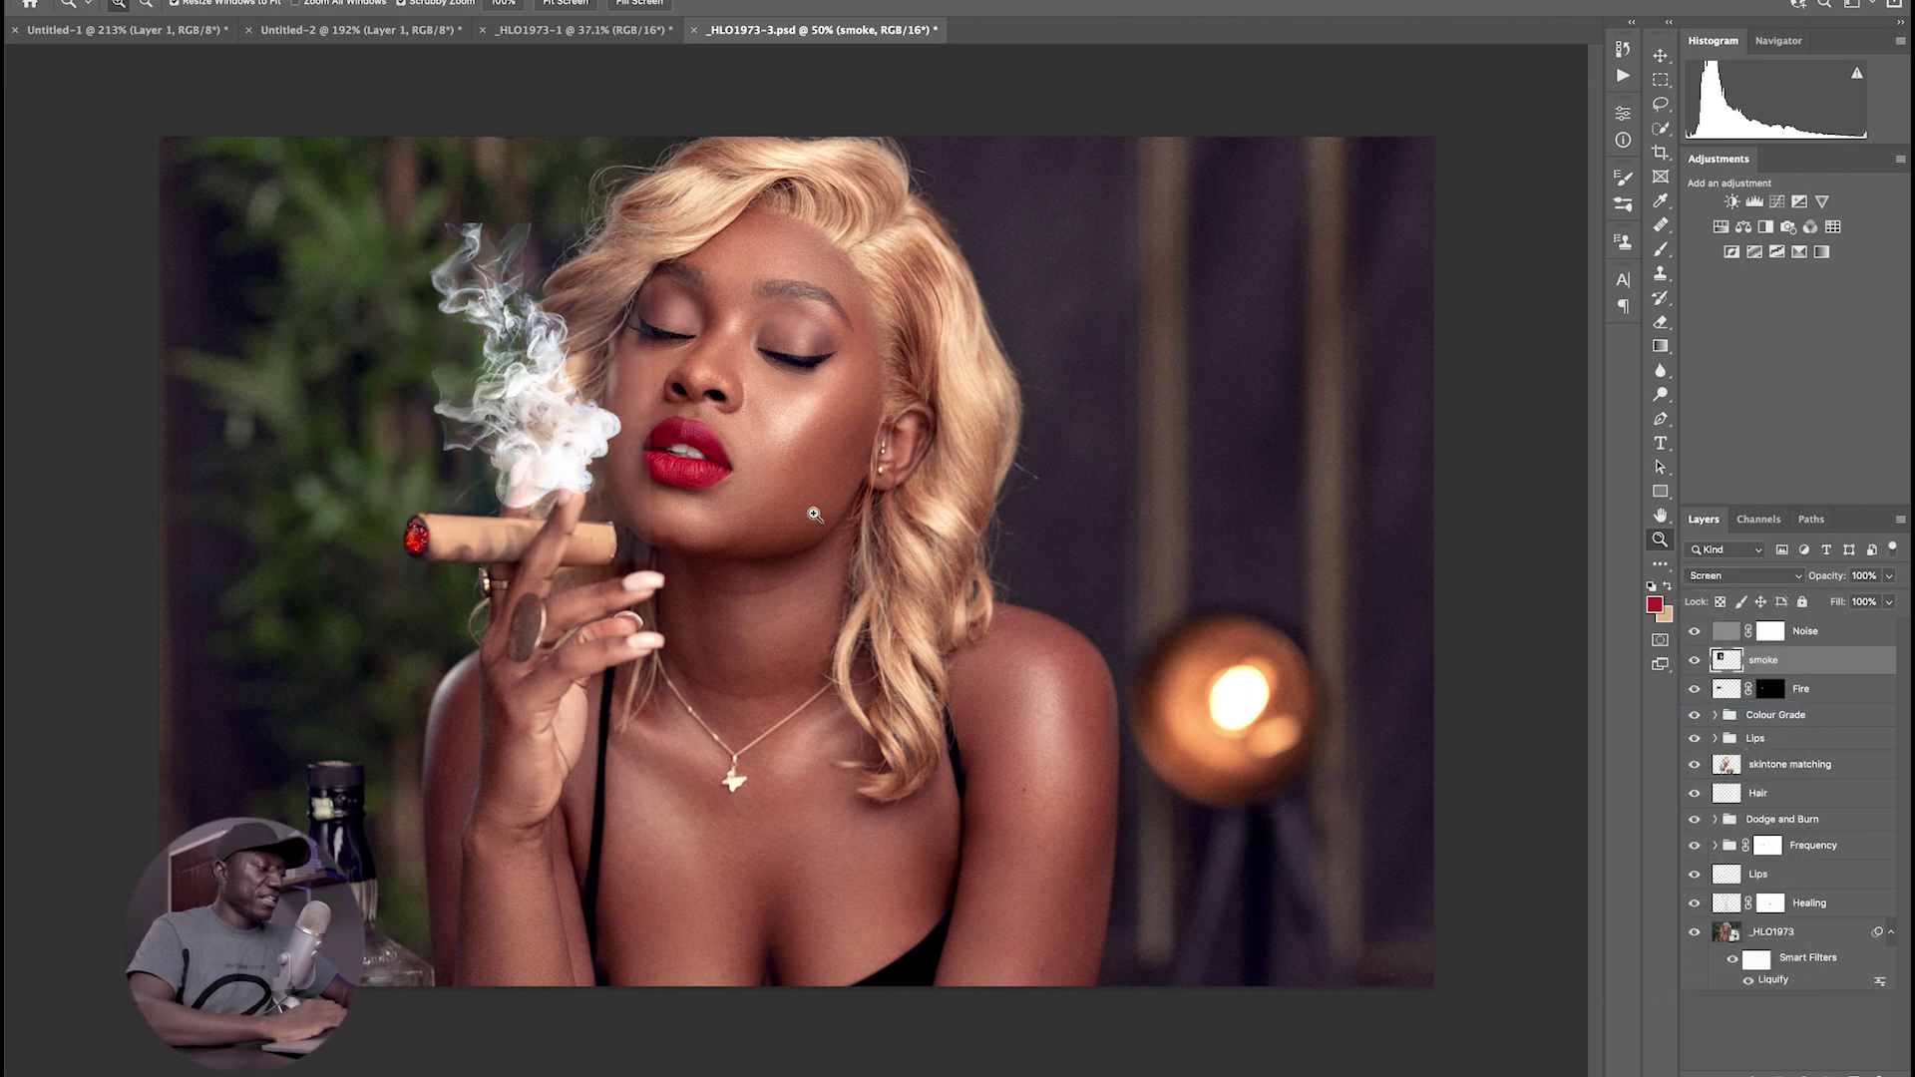
{"action": "key", "text": "ctrl+t"}
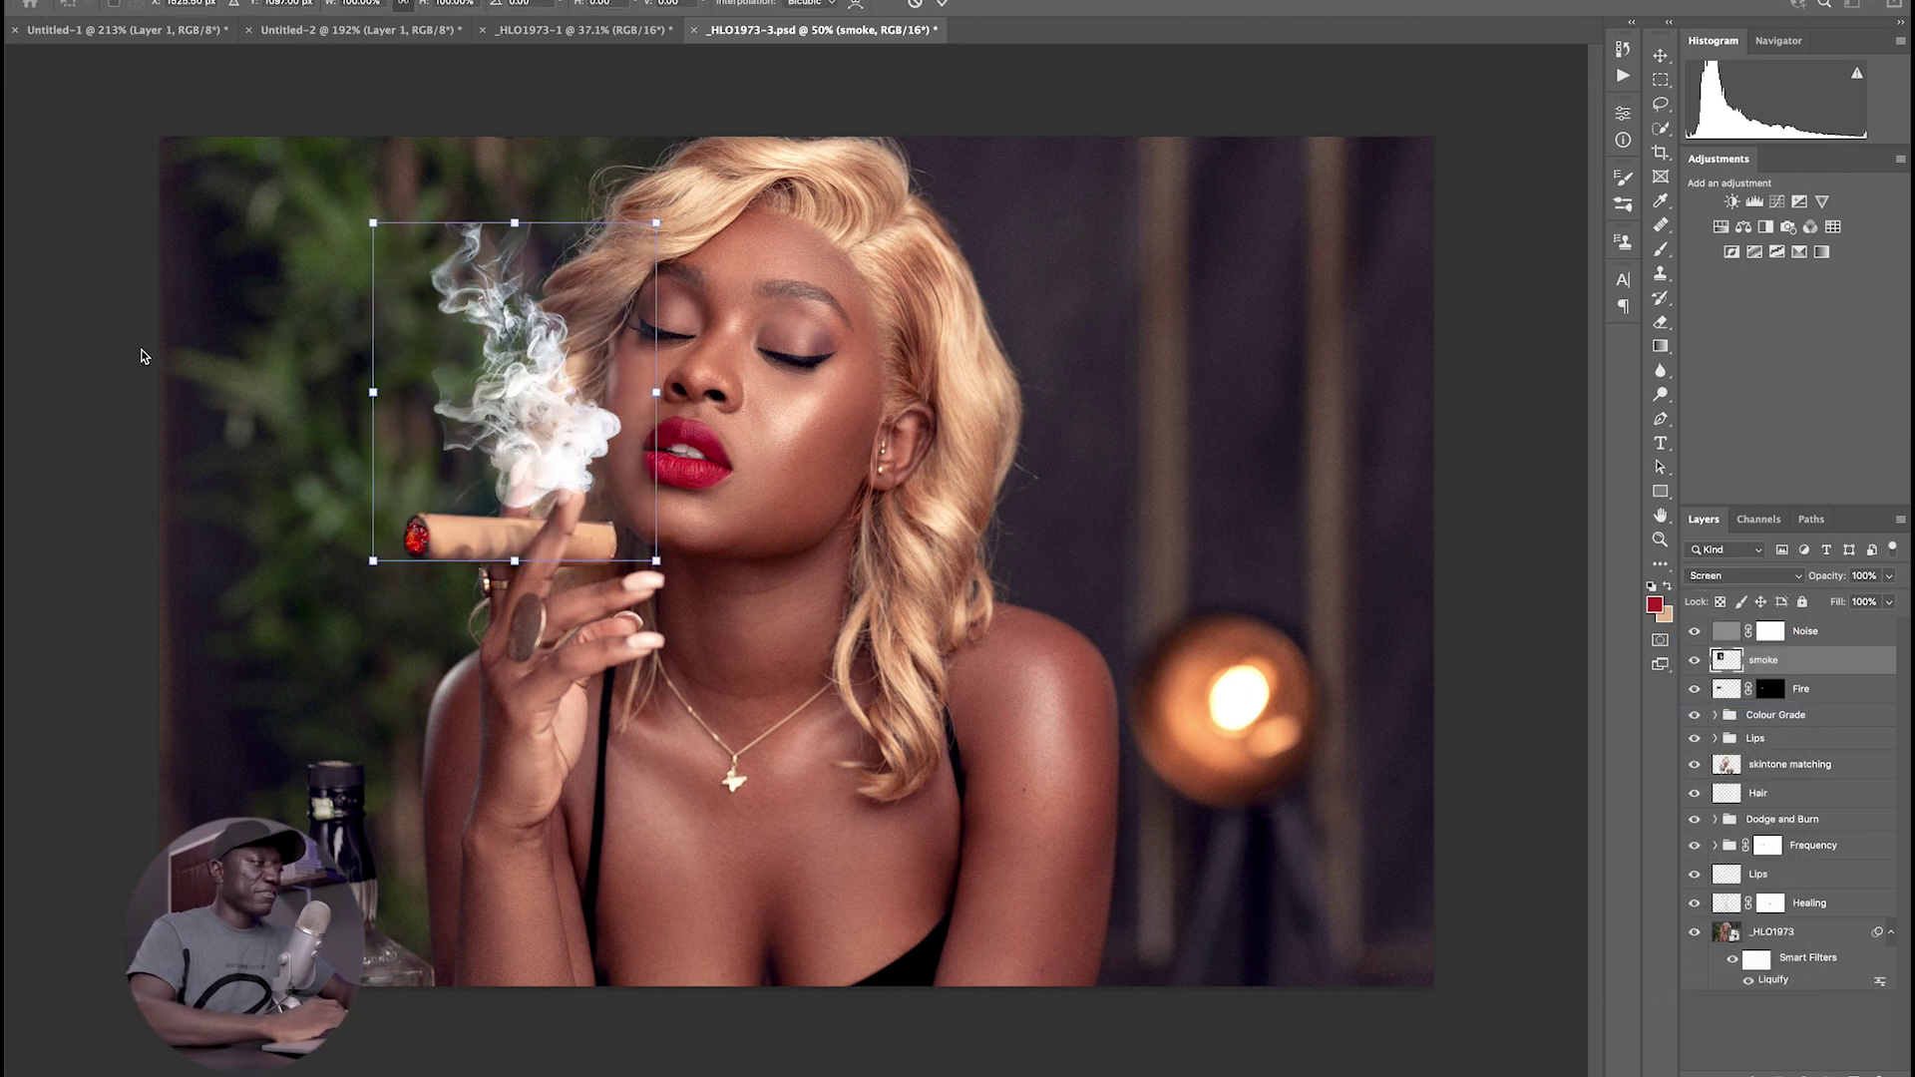
{"action": "left_click_drag", "start_coordinate": [521, 349], "coordinate": [954, 643]}
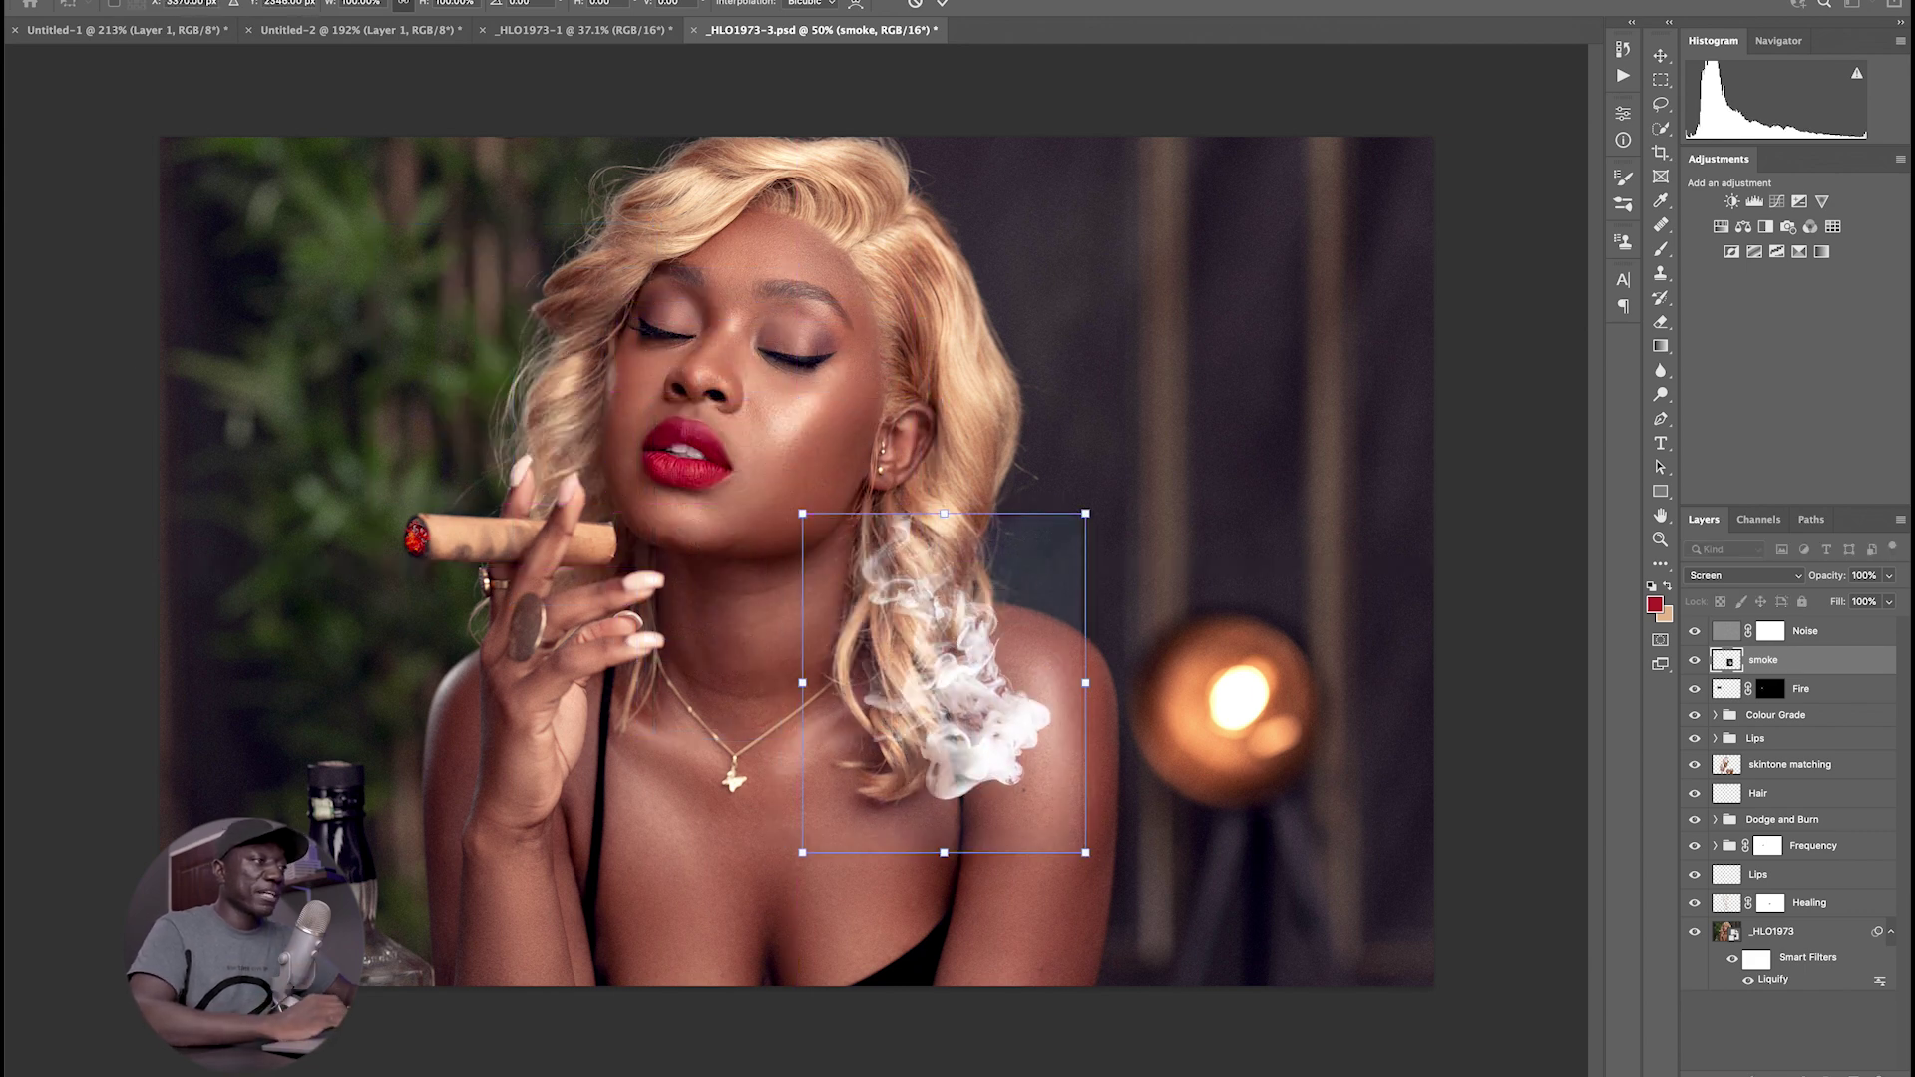
{"action": "left_click", "coordinate": [937, 3]}
{"action": "key", "text": "z"}
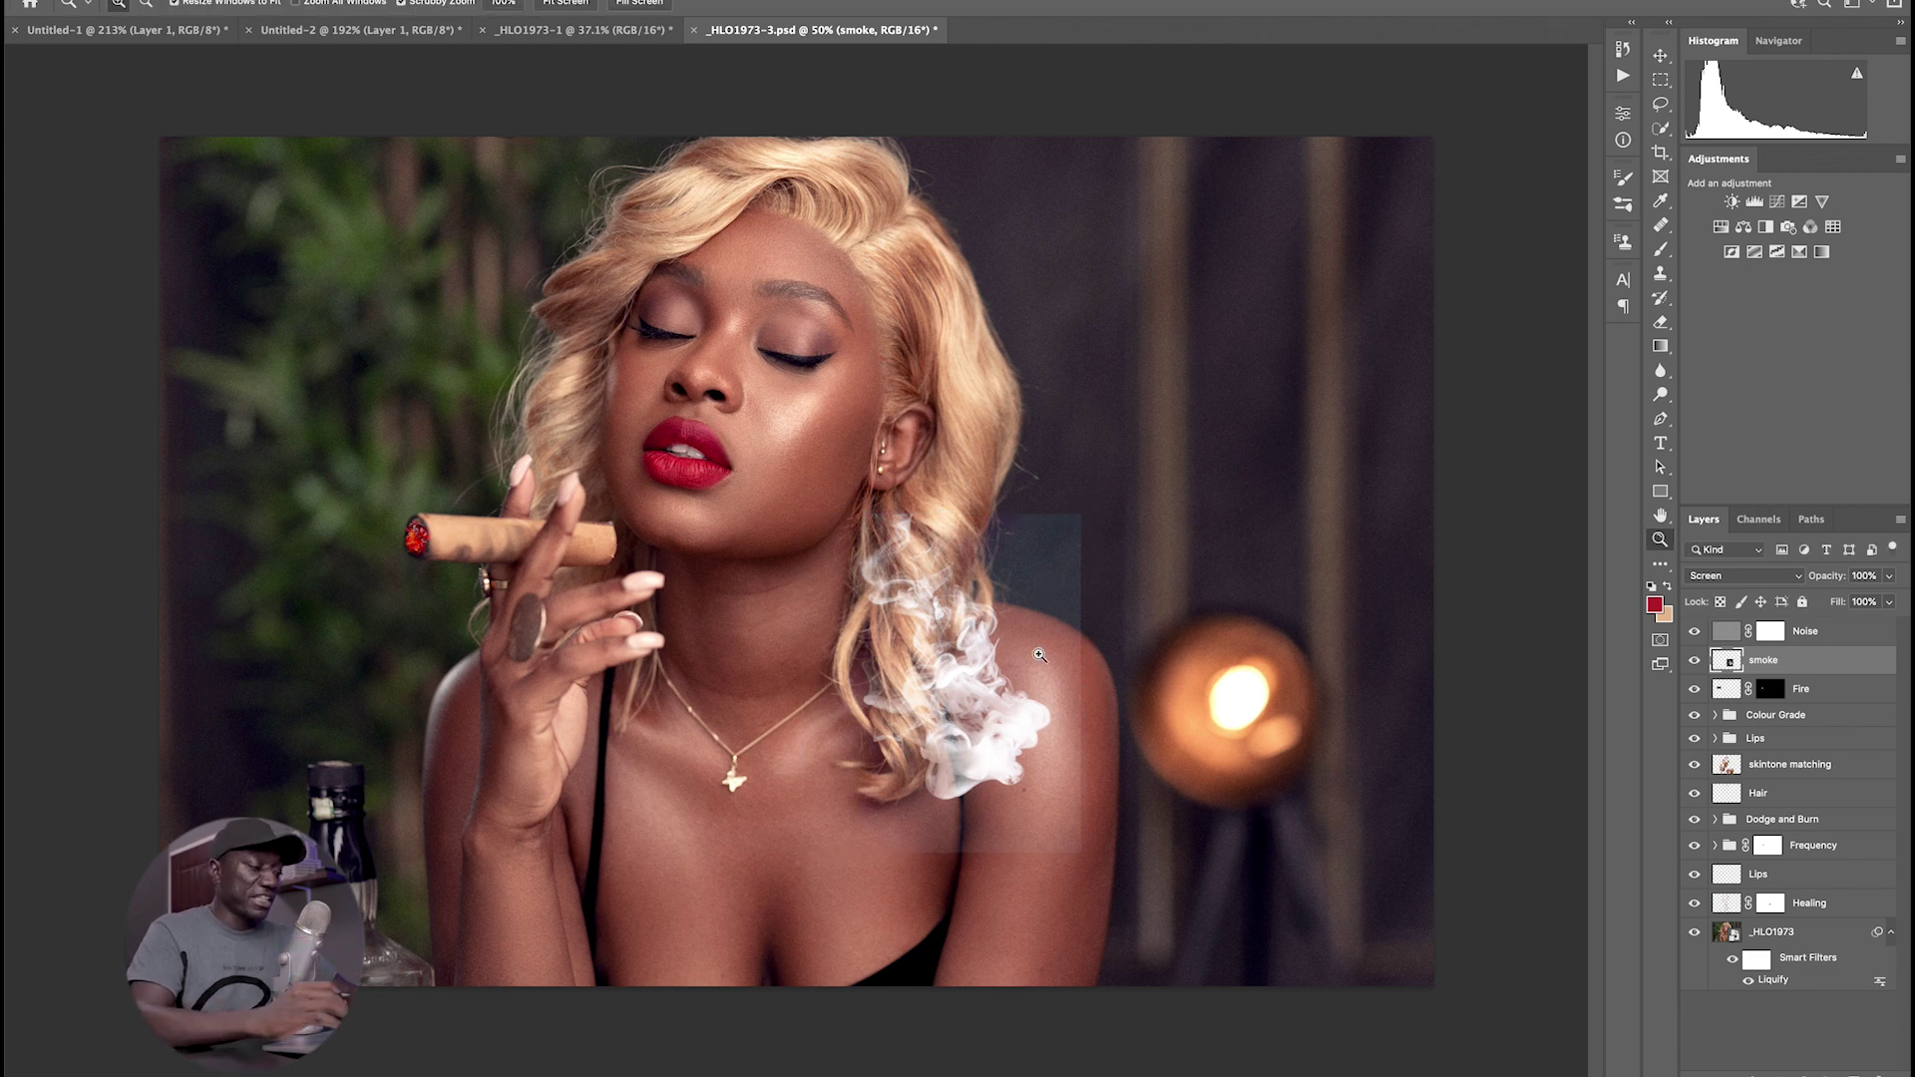
- Apply Levels to the smoke layer with input black point 25, midtones 0.67 and white point 237
{"action": "key", "text": "ctrl+l"}
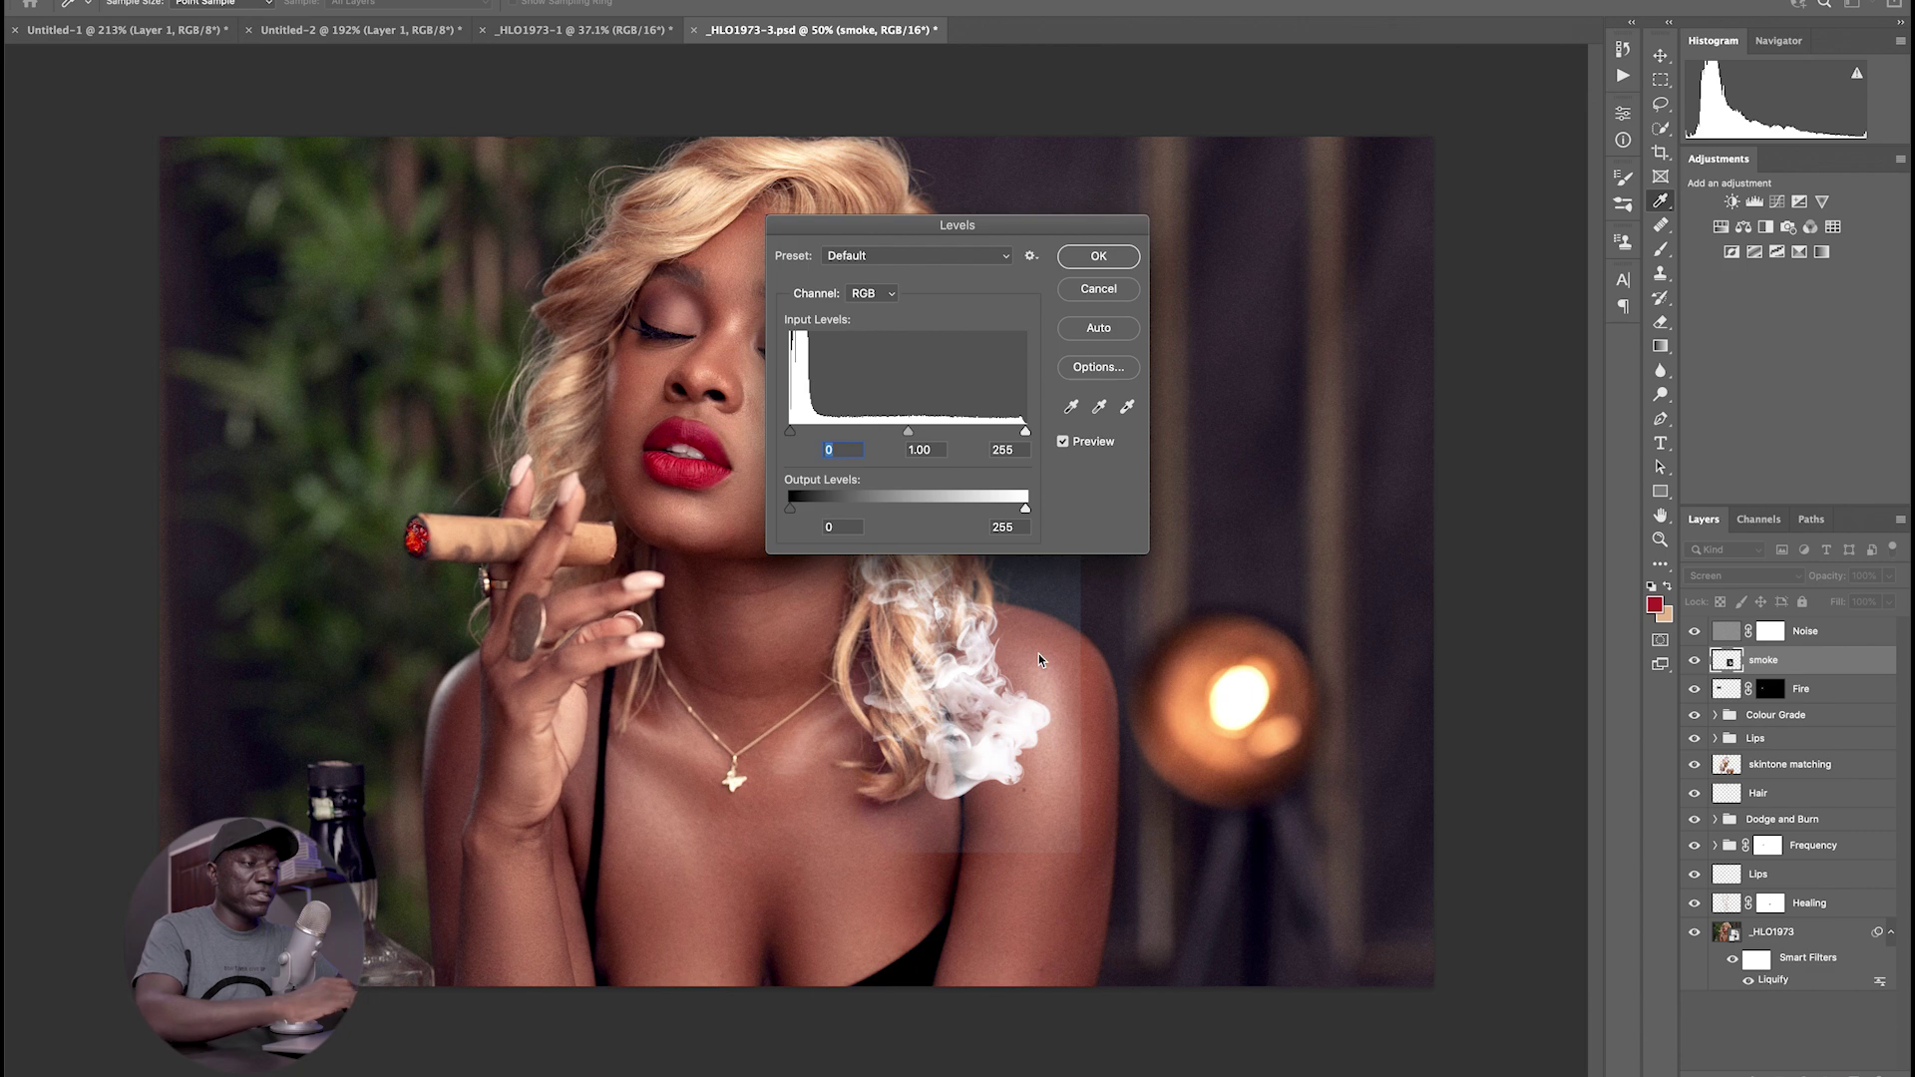
{"action": "left_click_drag", "start_coordinate": [968, 236], "coordinate": [1020, 161]}
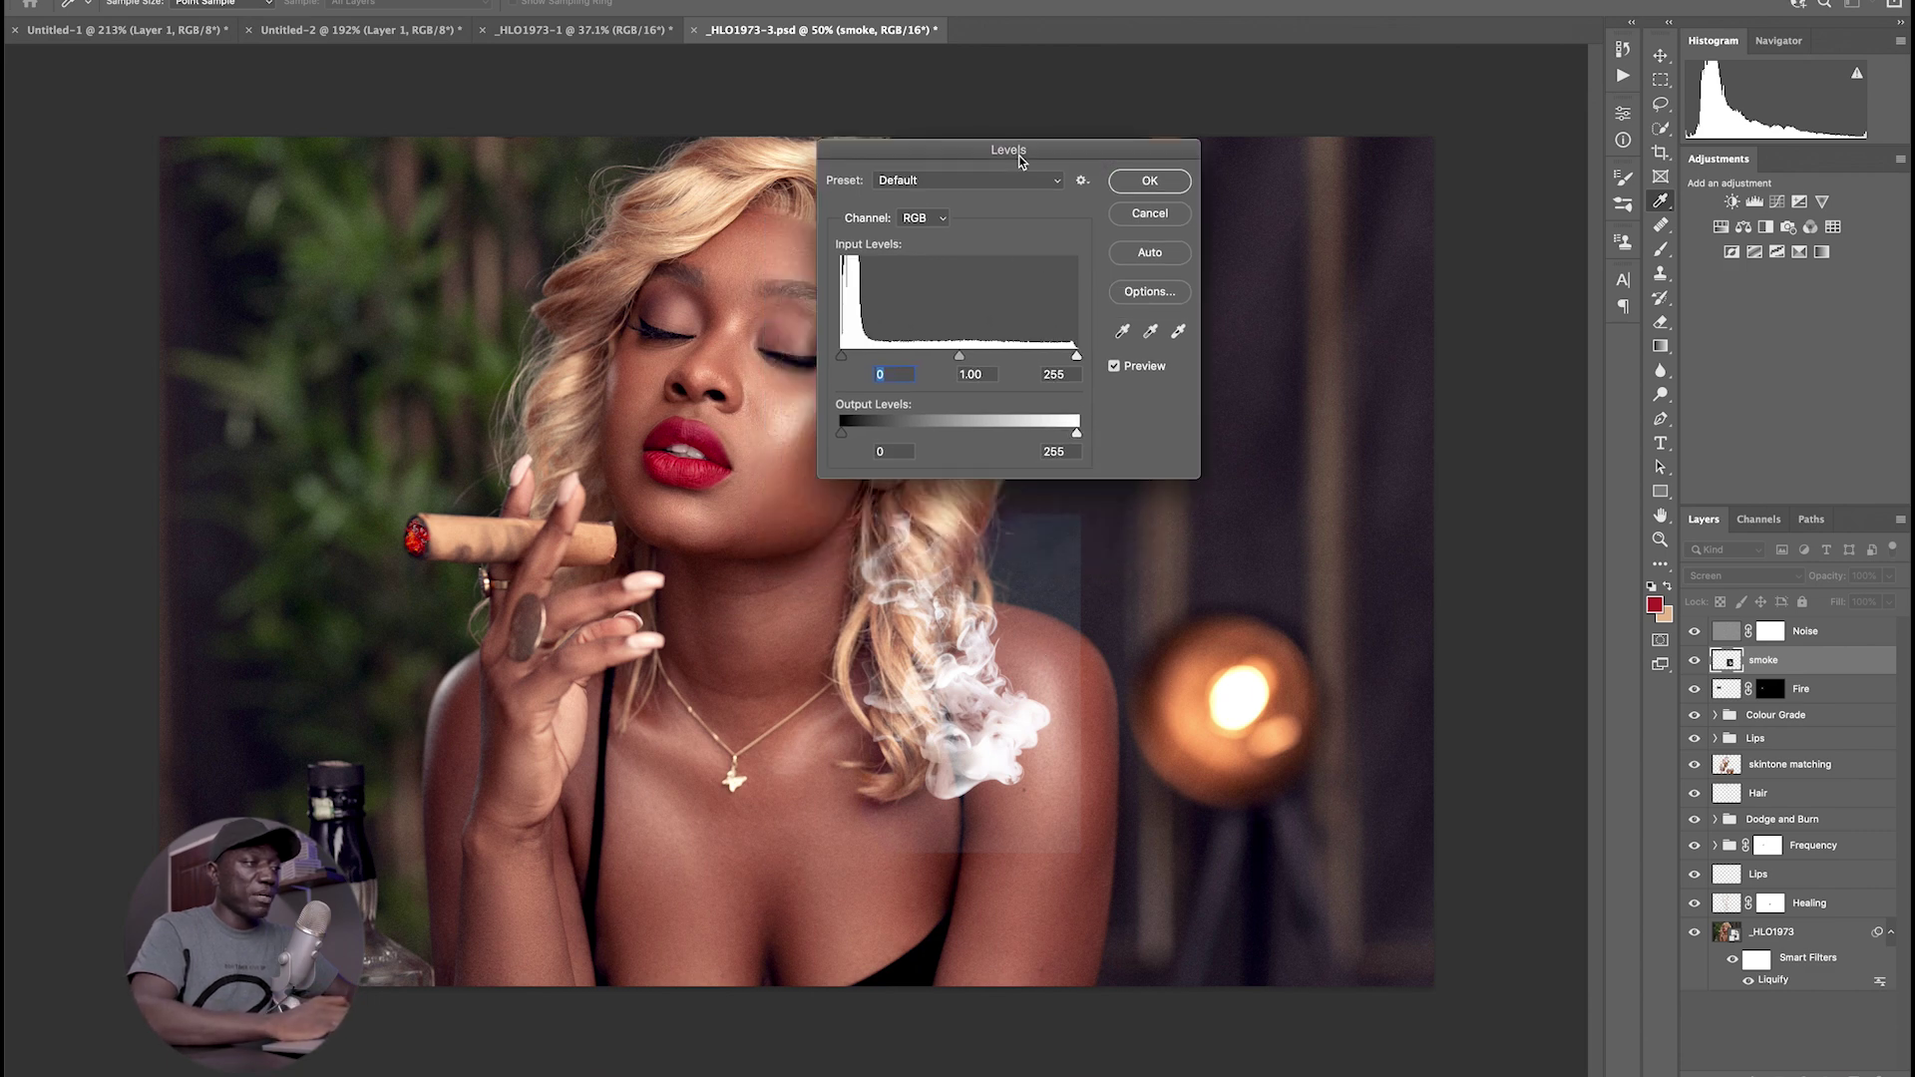
{"action": "left_click_drag", "start_coordinate": [963, 354], "coordinate": [956, 359]}
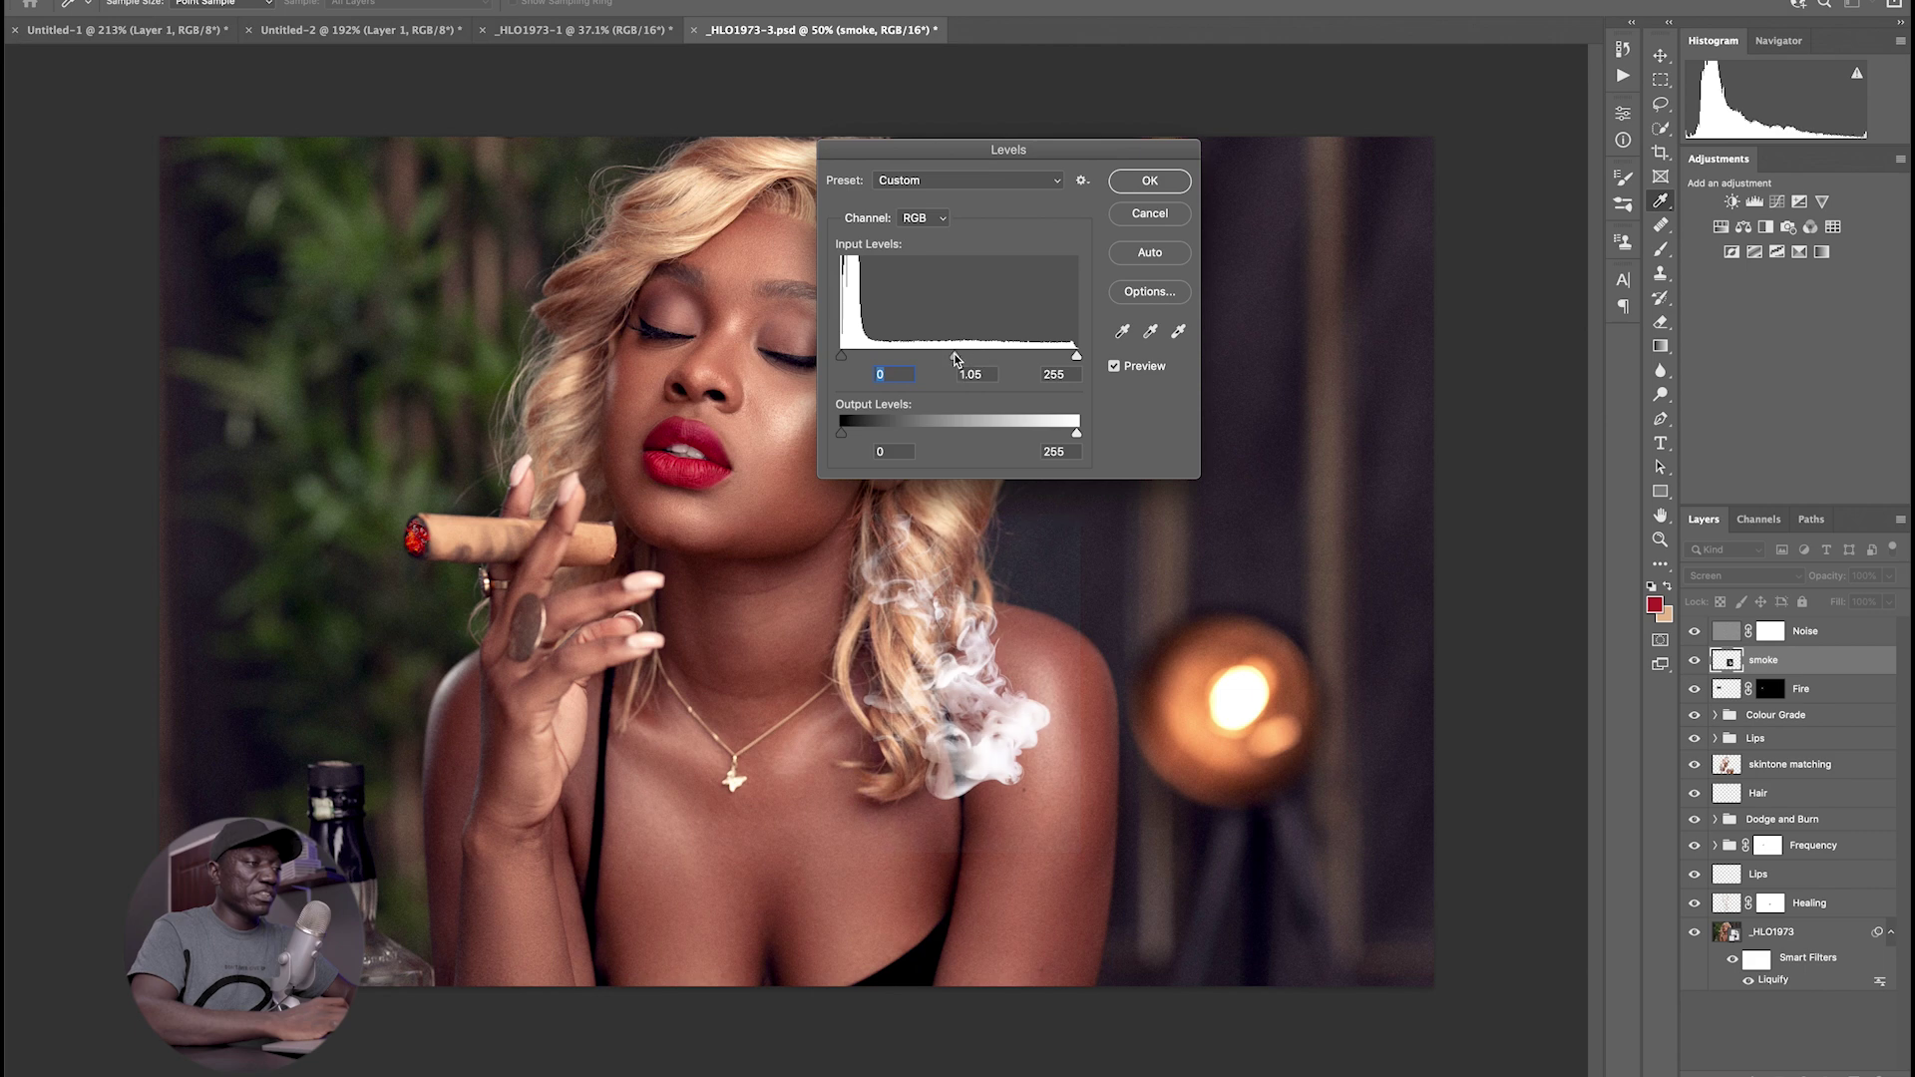
{"action": "left_click", "coordinate": [1007, 357]}
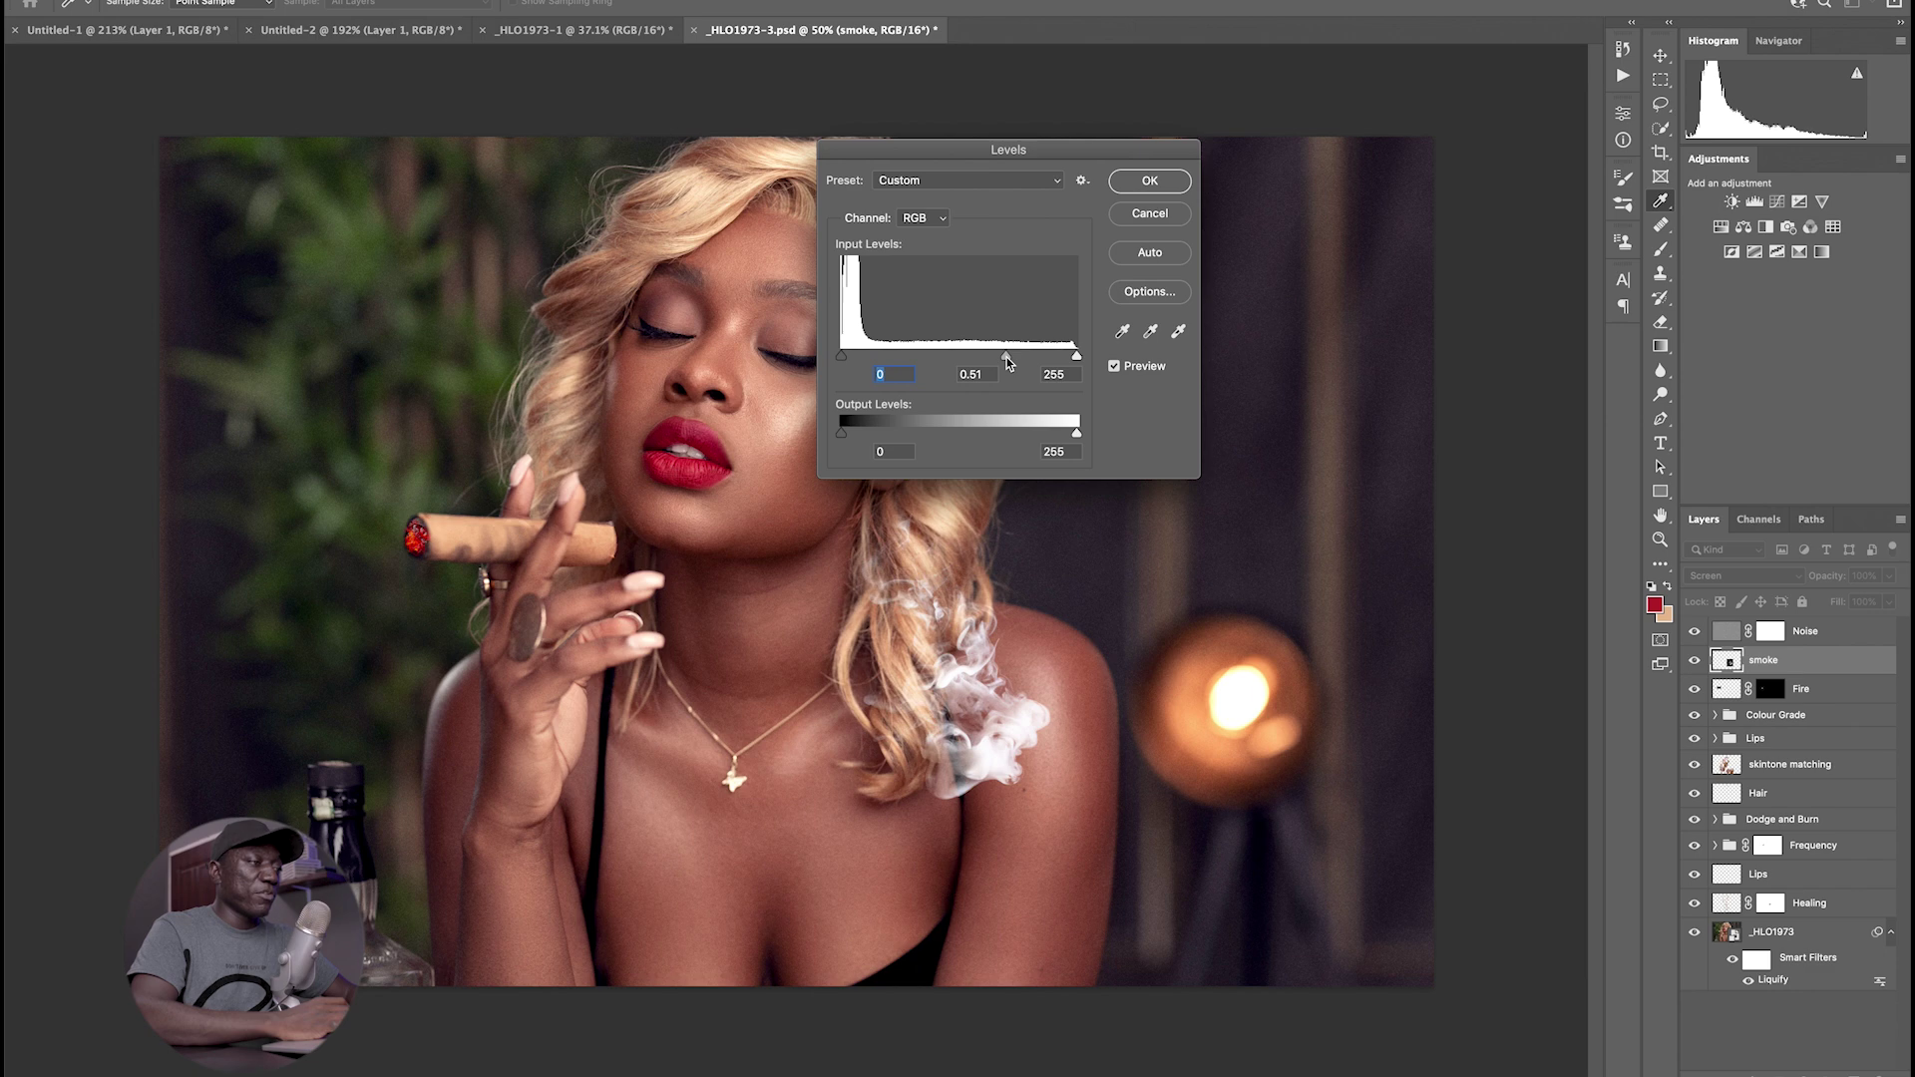
{"action": "left_click_drag", "start_coordinate": [1000, 357], "coordinate": [988, 357]}
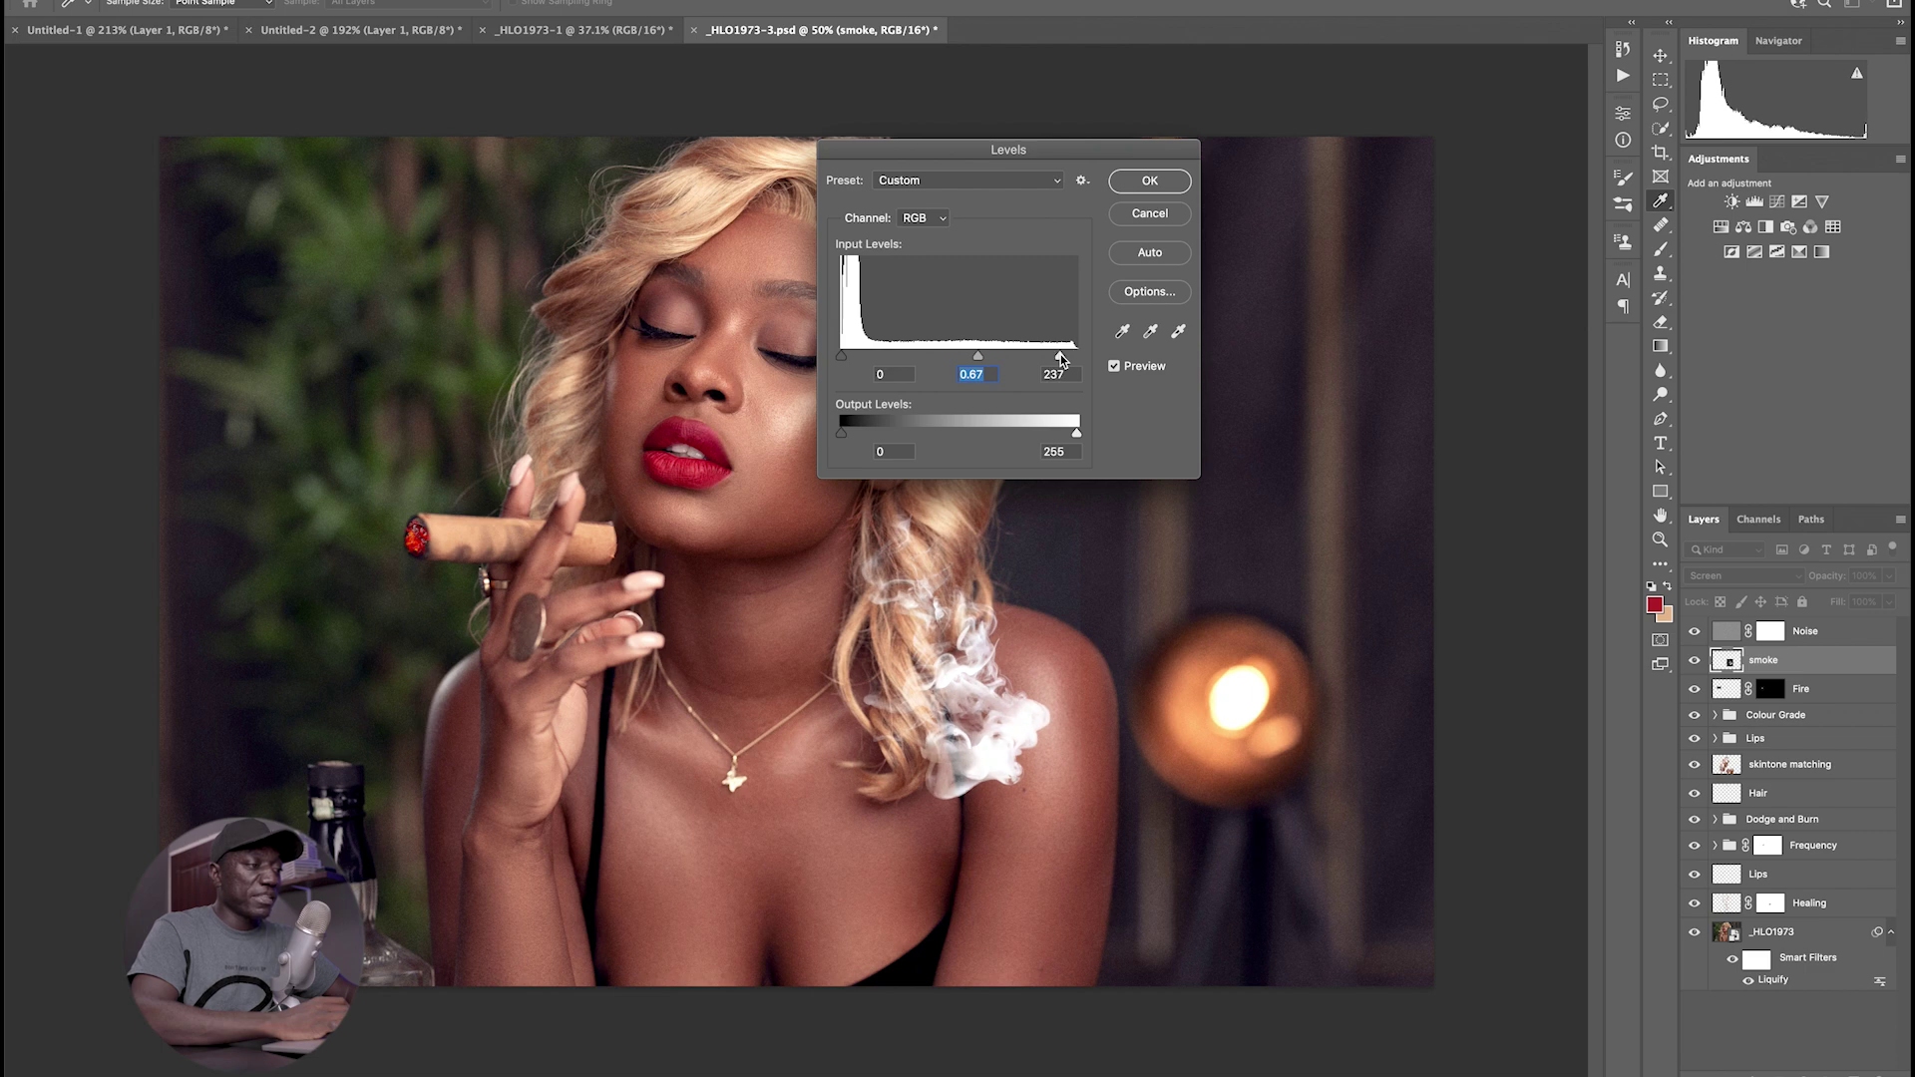
{"action": "left_click", "coordinate": [1061, 357]}
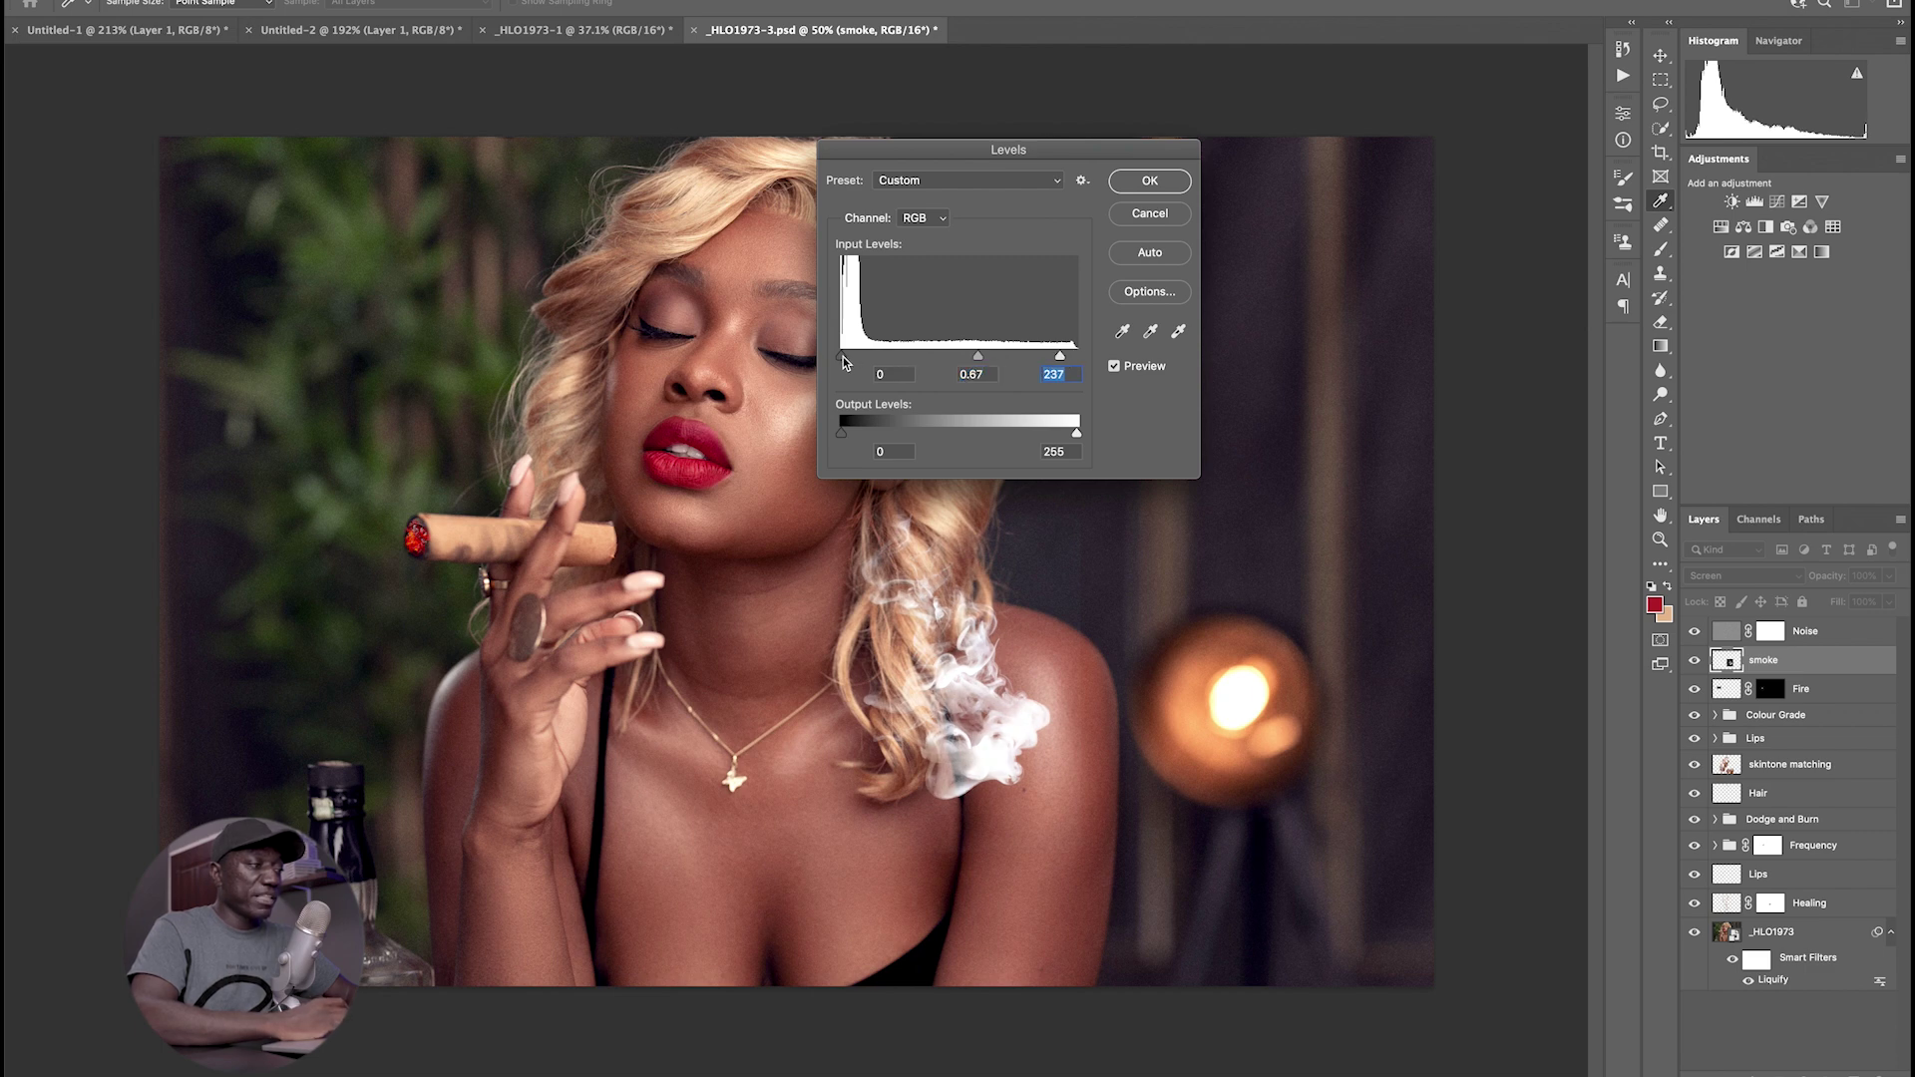
{"action": "left_click_drag", "start_coordinate": [843, 357], "coordinate": [858, 357]}
{"action": "left_click_drag", "start_coordinate": [865, 356], "coordinate": [868, 356]}
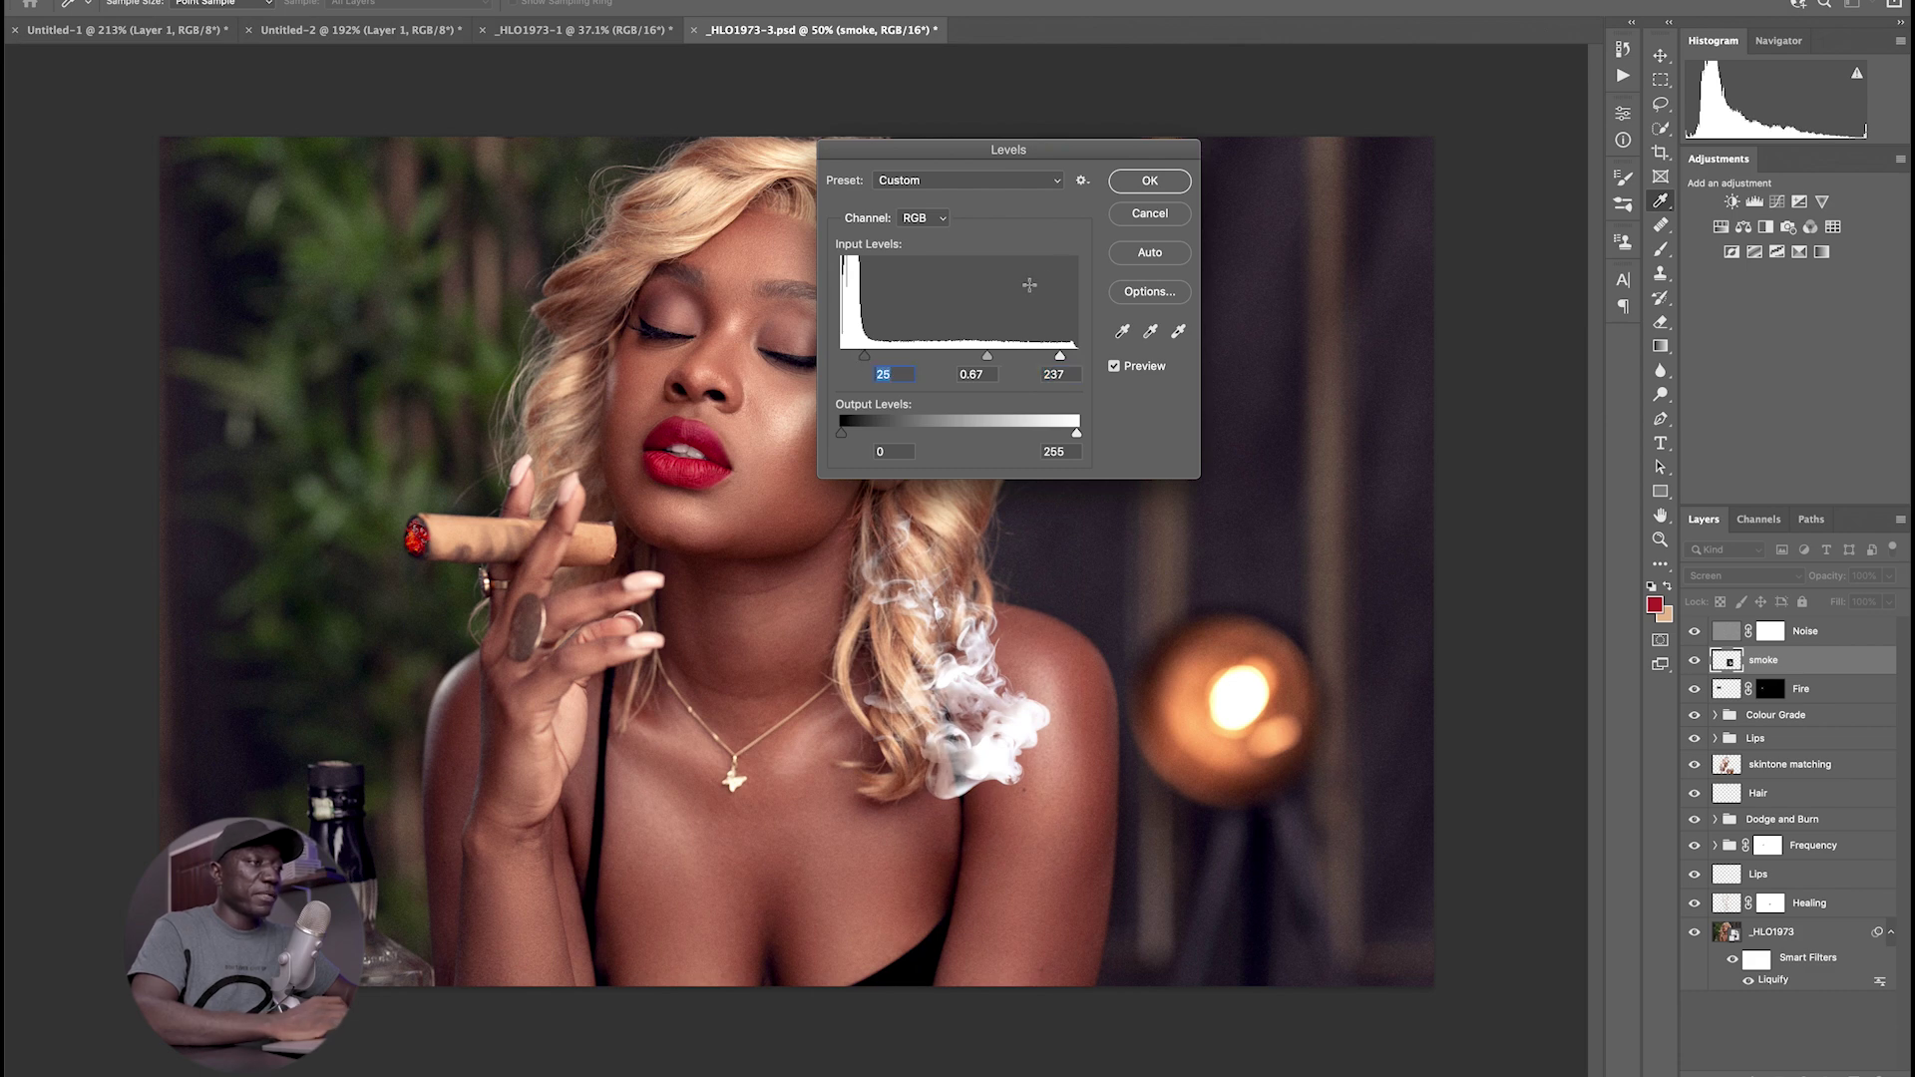
{"action": "left_click", "coordinate": [1149, 184]}
{"action": "key", "text": "z"}
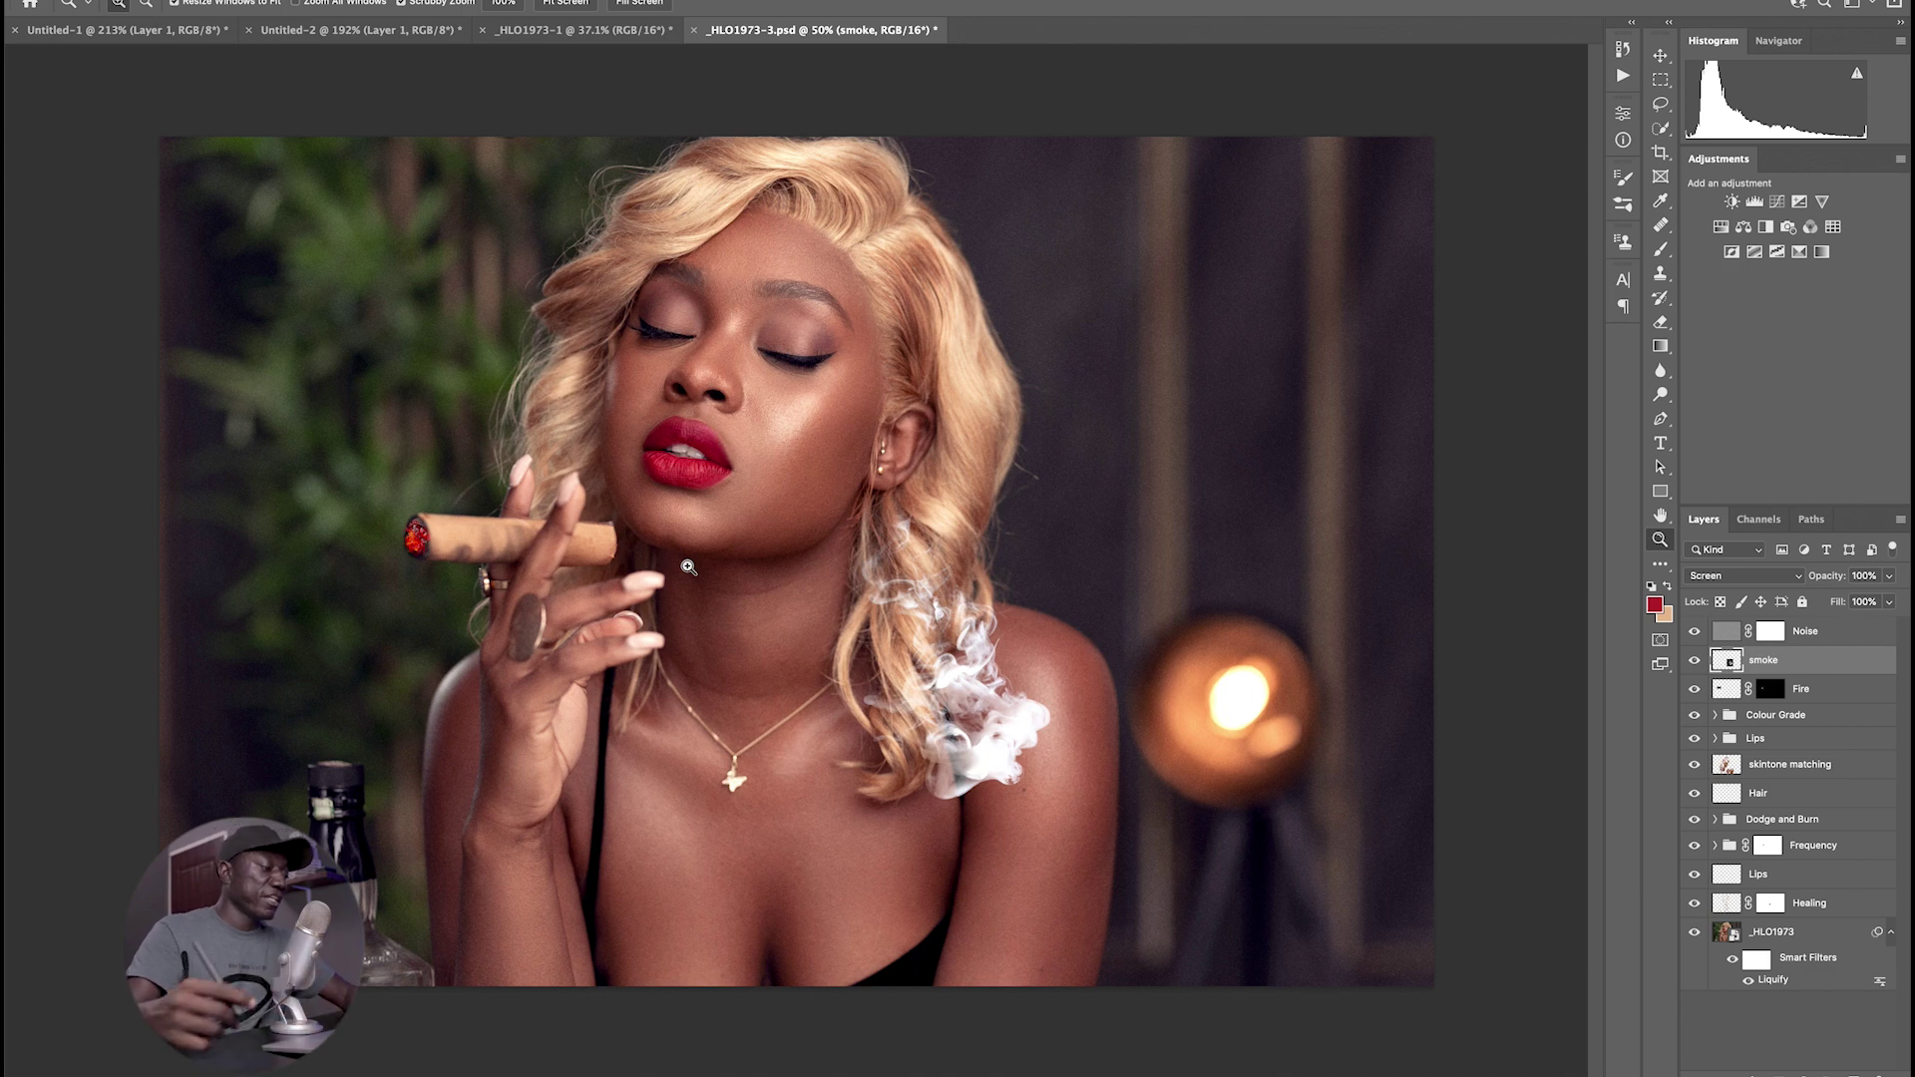
- Move the smoke from the shoulder to the woman's lips and rotate it so it rises over her cheek and hair
{"action": "key", "text": "ctrl+t"}
{"action": "left_click_drag", "start_coordinate": [981, 703], "coordinate": [531, 397]}
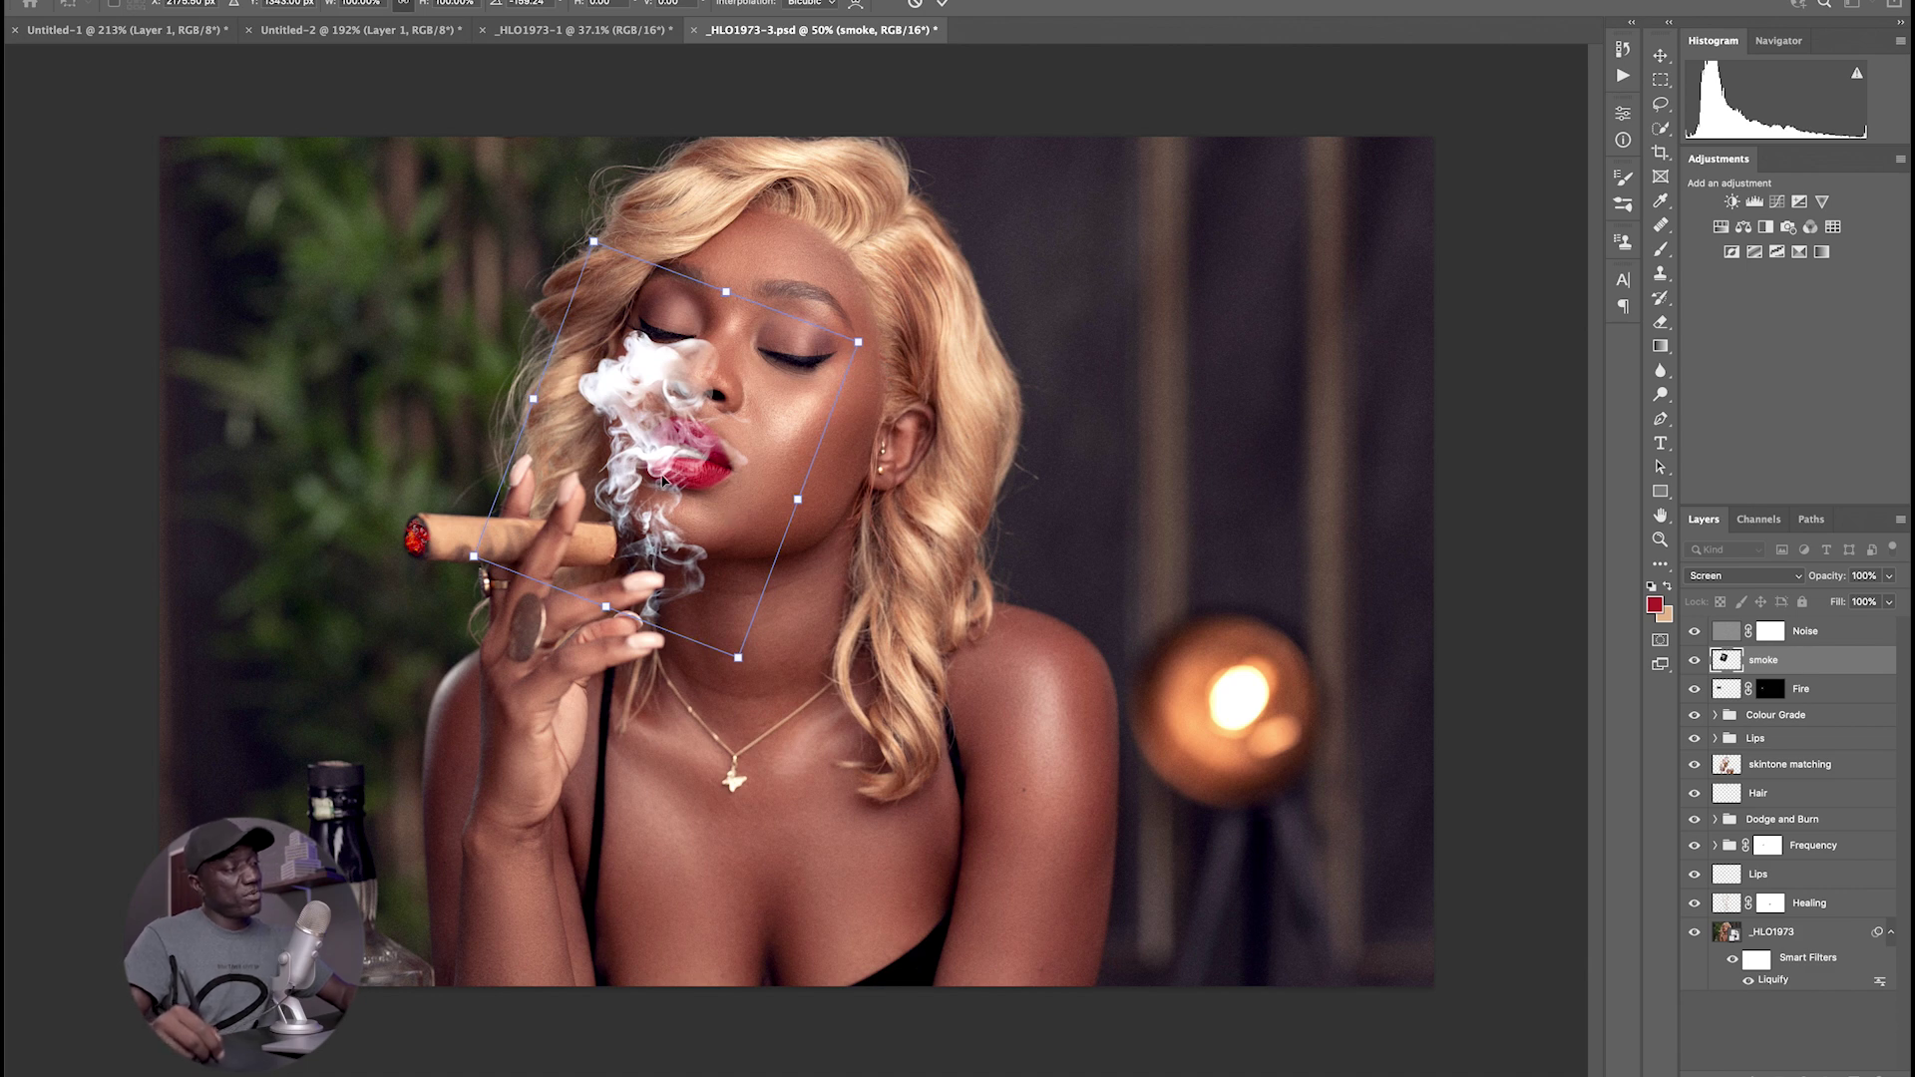
{"action": "left_click_drag", "start_coordinate": [661, 454], "coordinate": [654, 441]}
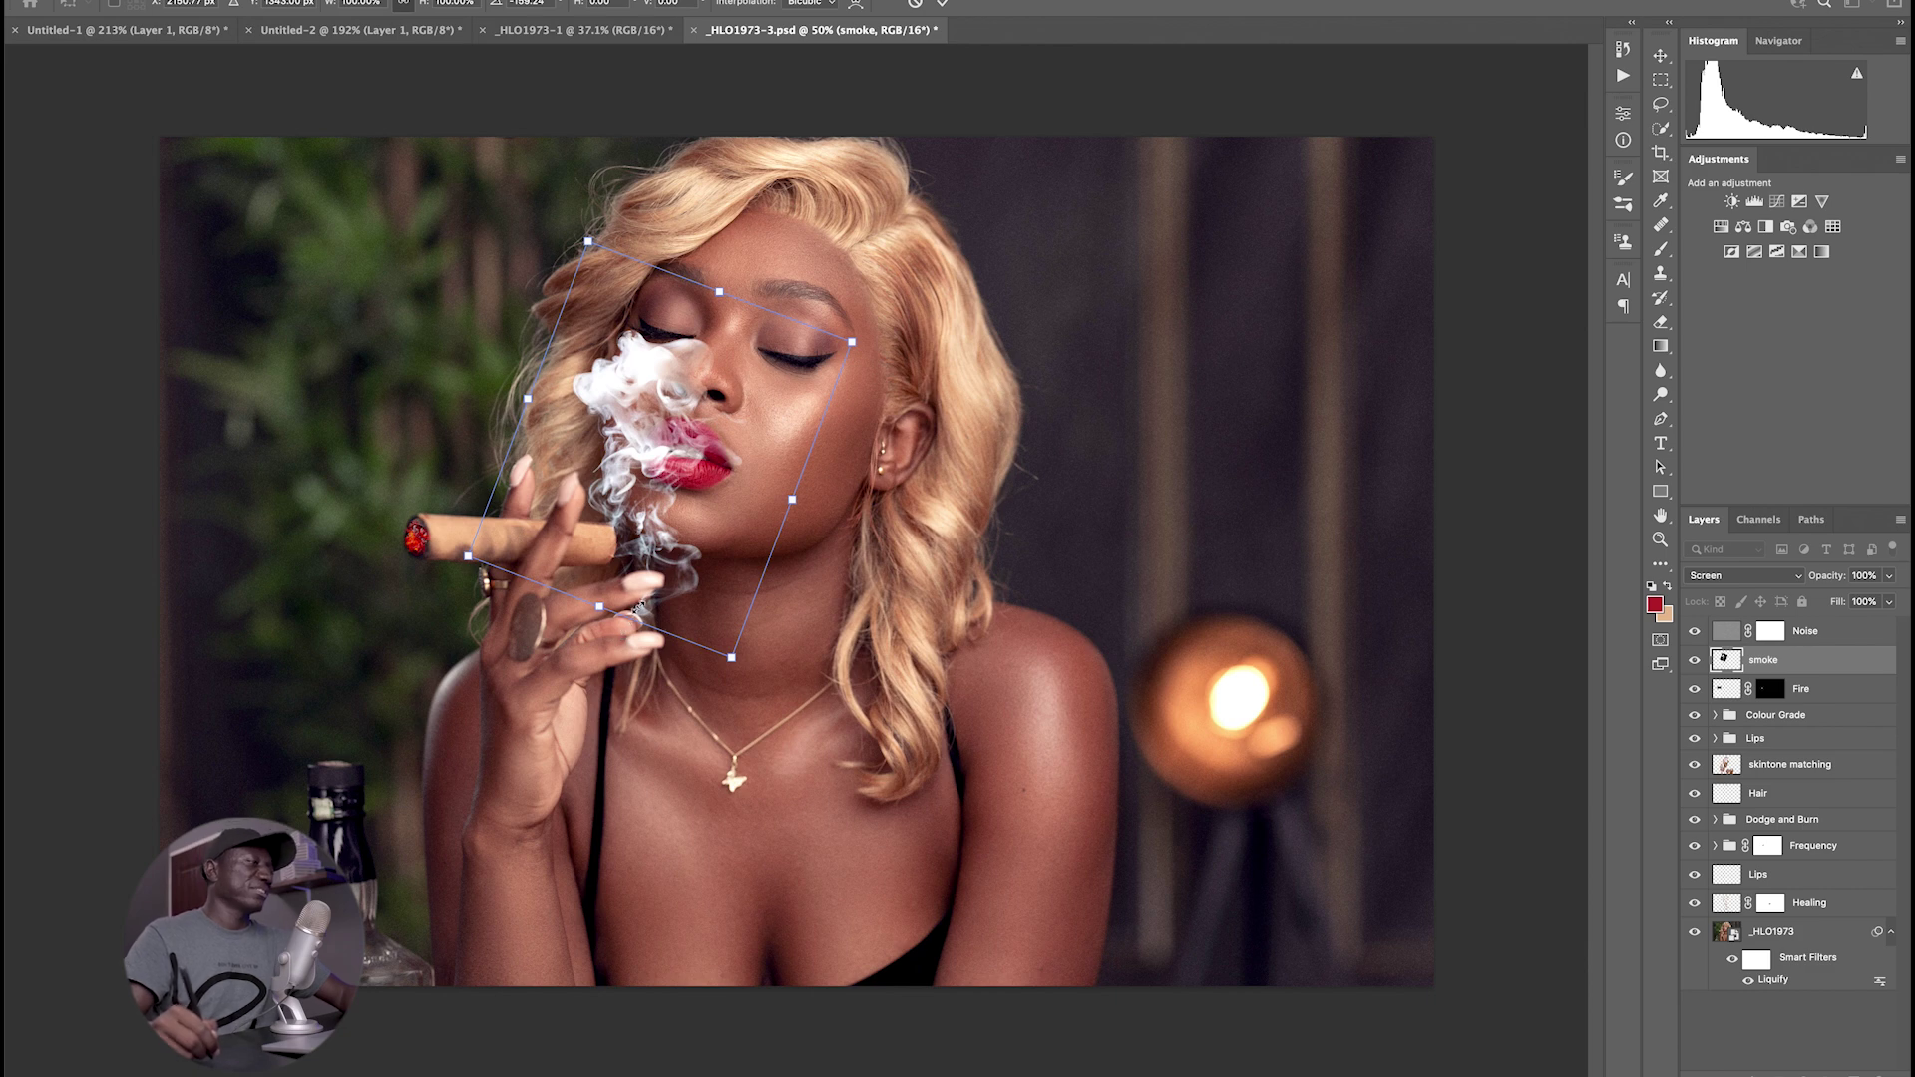
{"action": "left_click_drag", "start_coordinate": [663, 504], "coordinate": [656, 400]}
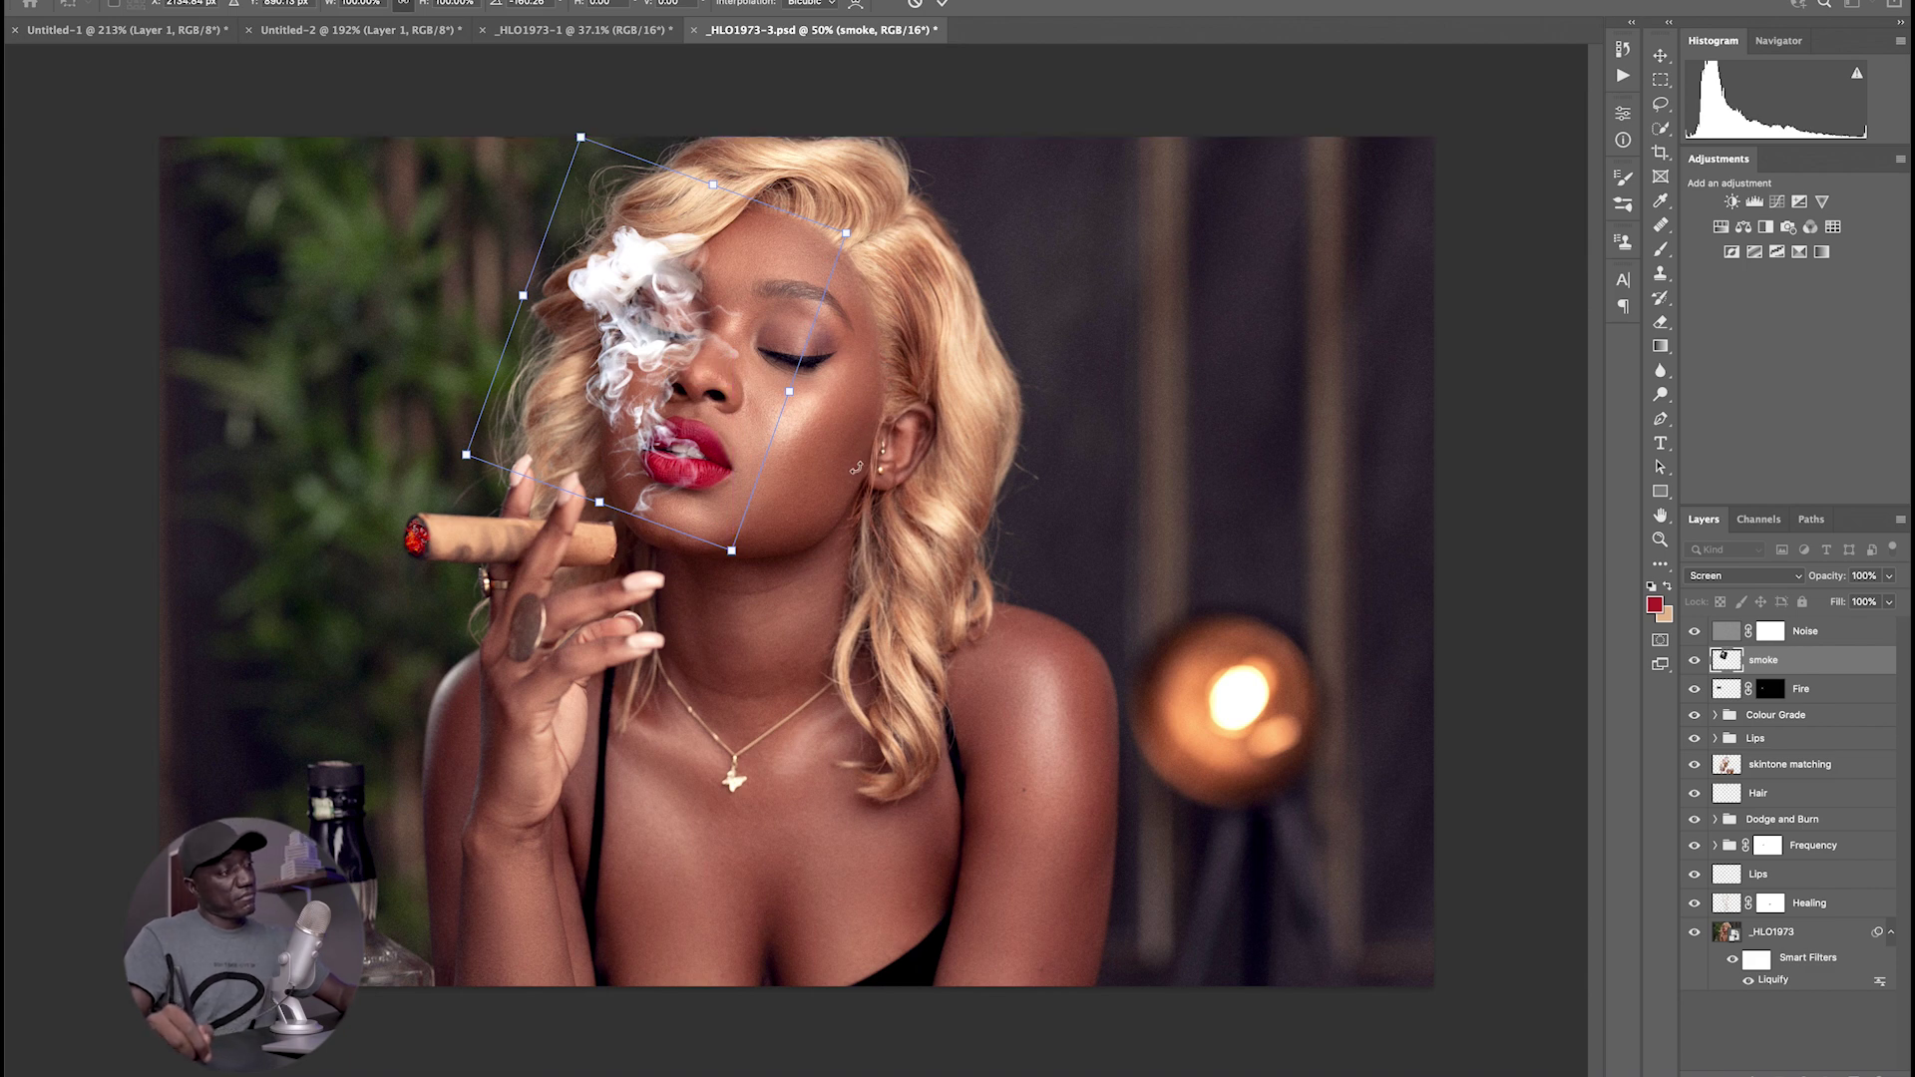
{"action": "left_click_drag", "start_coordinate": [674, 427], "coordinate": [705, 435]}
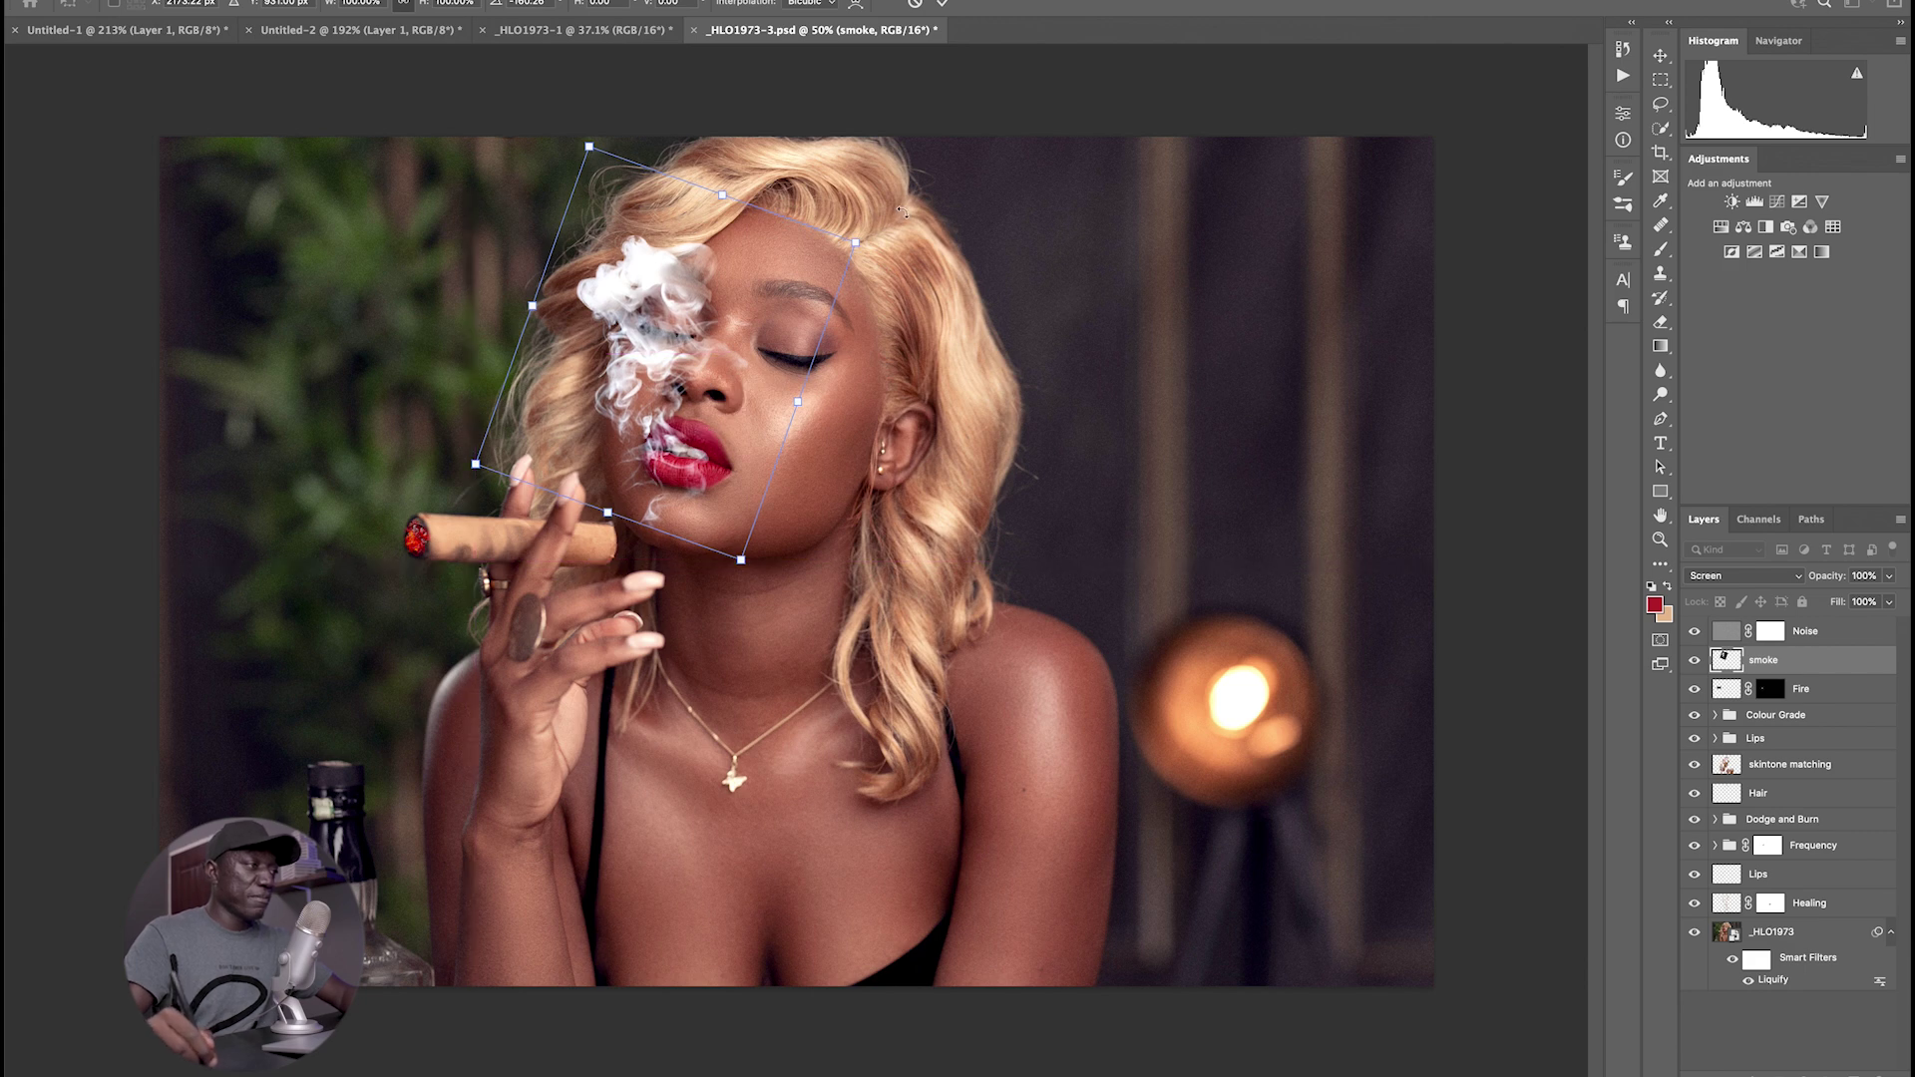
{"action": "left_click_drag", "start_coordinate": [905, 216], "coordinate": [487, 465]}
{"action": "left_click_drag", "start_coordinate": [699, 410], "coordinate": [655, 443]}
{"action": "key", "text": "Return"}
{"action": "key", "text": "z"}
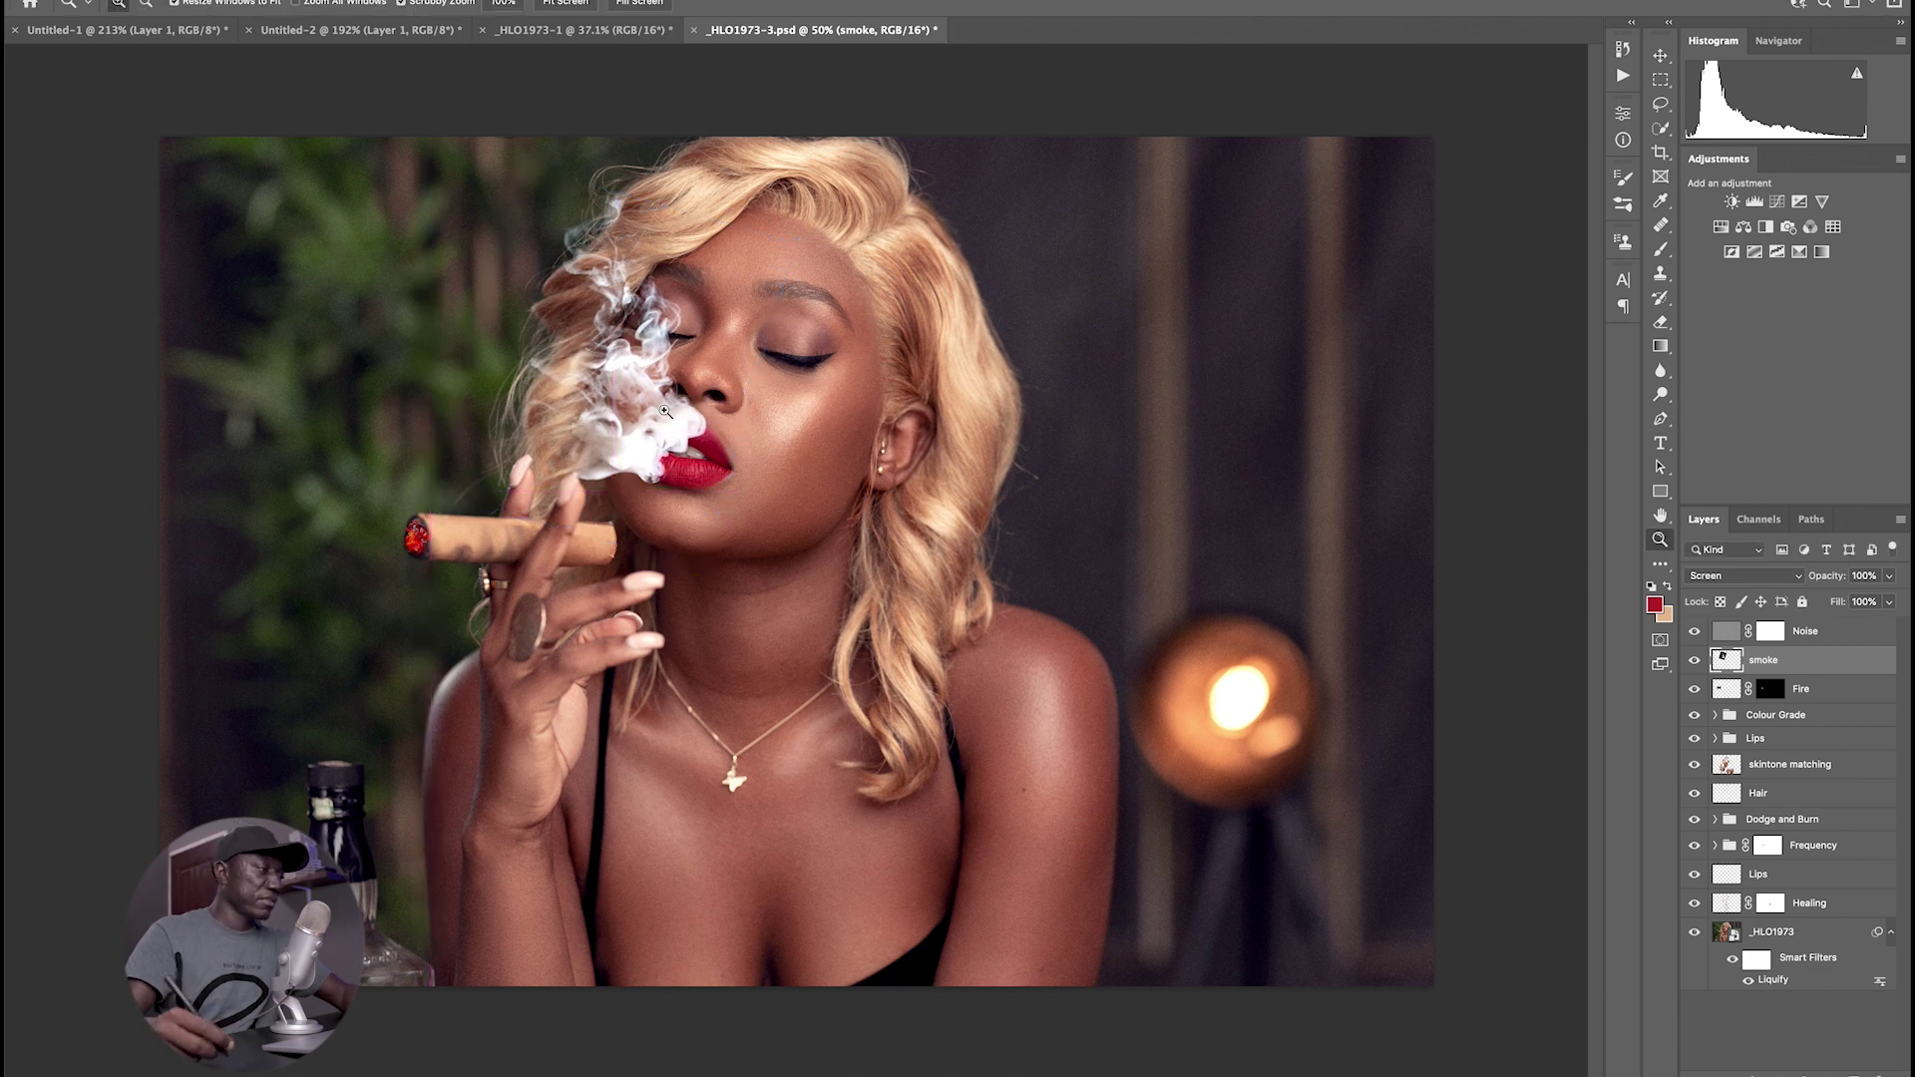
- Reduce the smoke layer's fill to 82% and fine-tune the smoke's position and rotation at the mouth
{"action": "mouse_move", "coordinate": [710, 488]}
{"action": "left_mouse_down"}
{"action": "mouse_move", "coordinate": [656, 504]}
{"action": "mouse_move", "coordinate": [699, 494]}
{"action": "mouse_move", "coordinate": [693, 472]}
{"action": "left_mouse_up"}
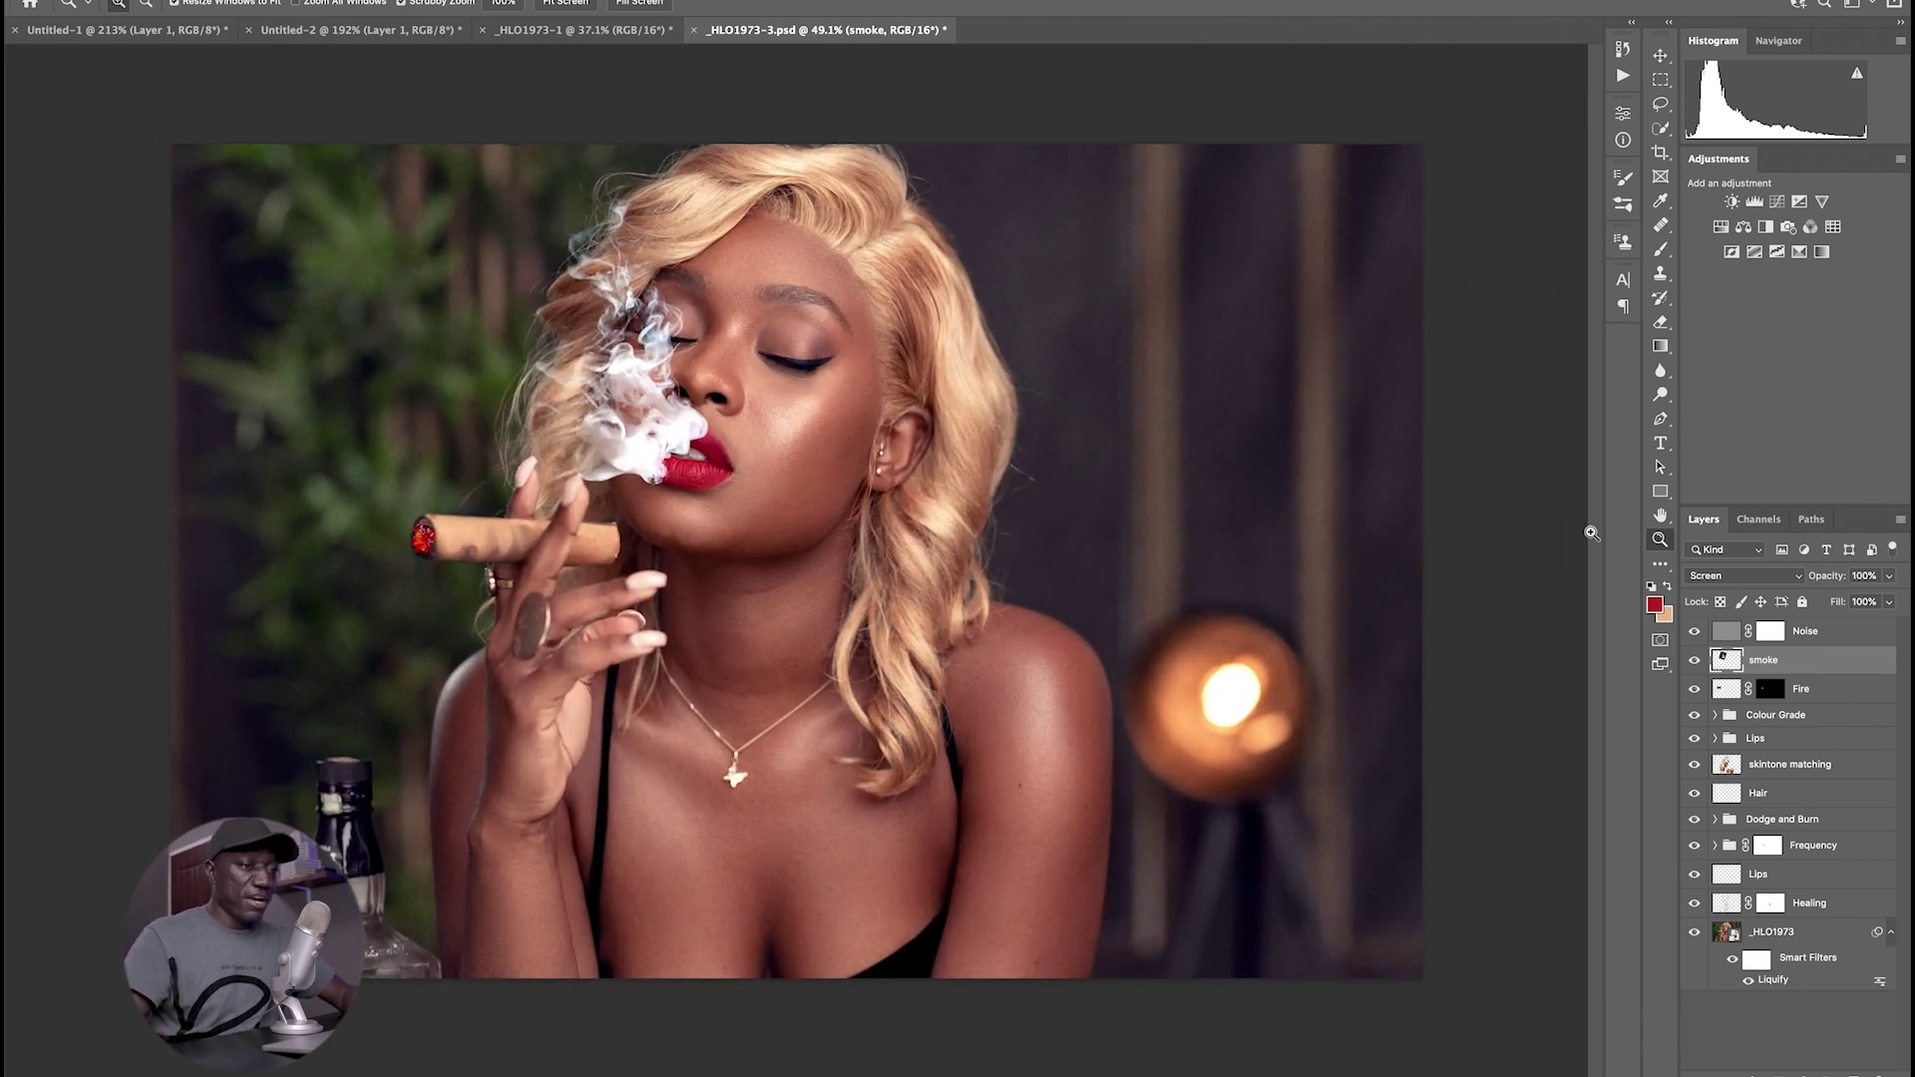
{"action": "left_click_drag", "start_coordinate": [1825, 584], "coordinate": [1813, 579]}
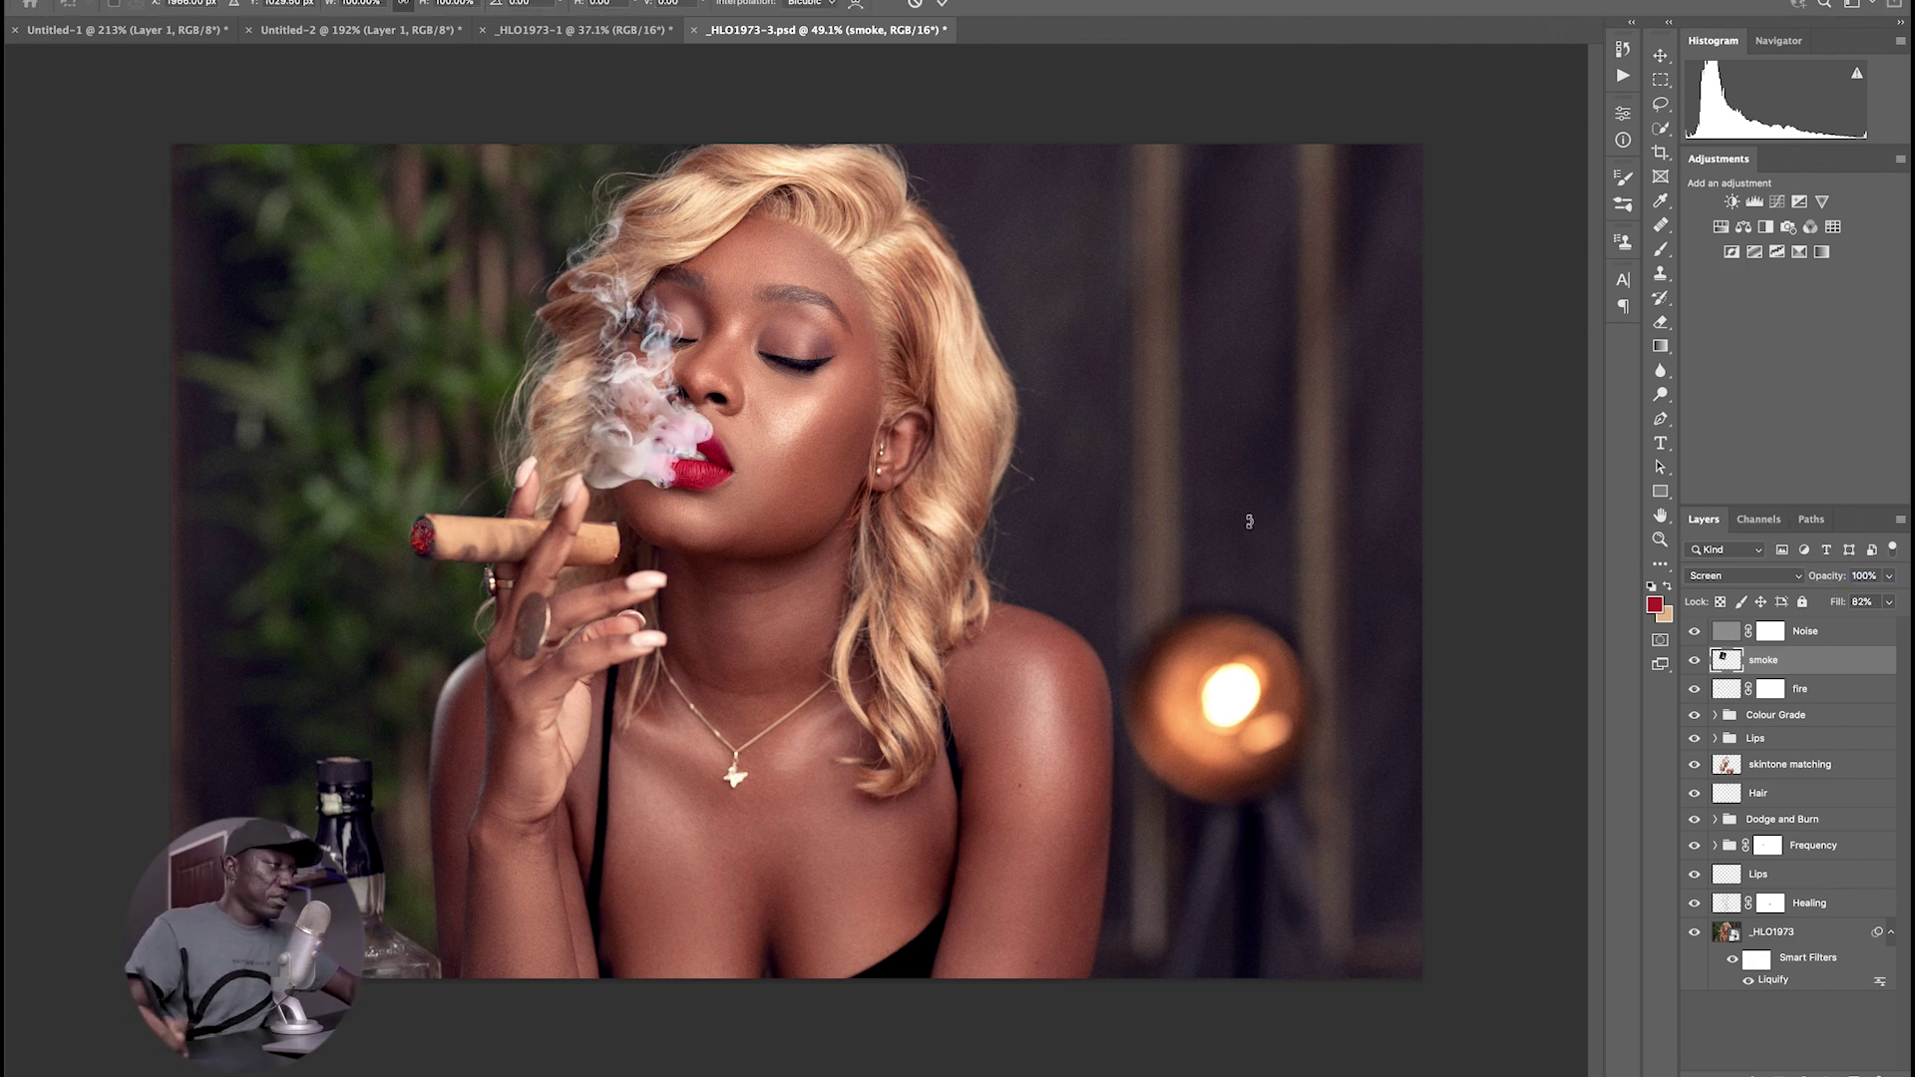
{"action": "left_click_drag", "start_coordinate": [810, 207], "coordinate": [826, 192]}
{"action": "left_click_drag", "start_coordinate": [688, 330], "coordinate": [688, 327]}
{"action": "left_click", "coordinate": [941, 3]}
{"action": "key", "text": "z"}
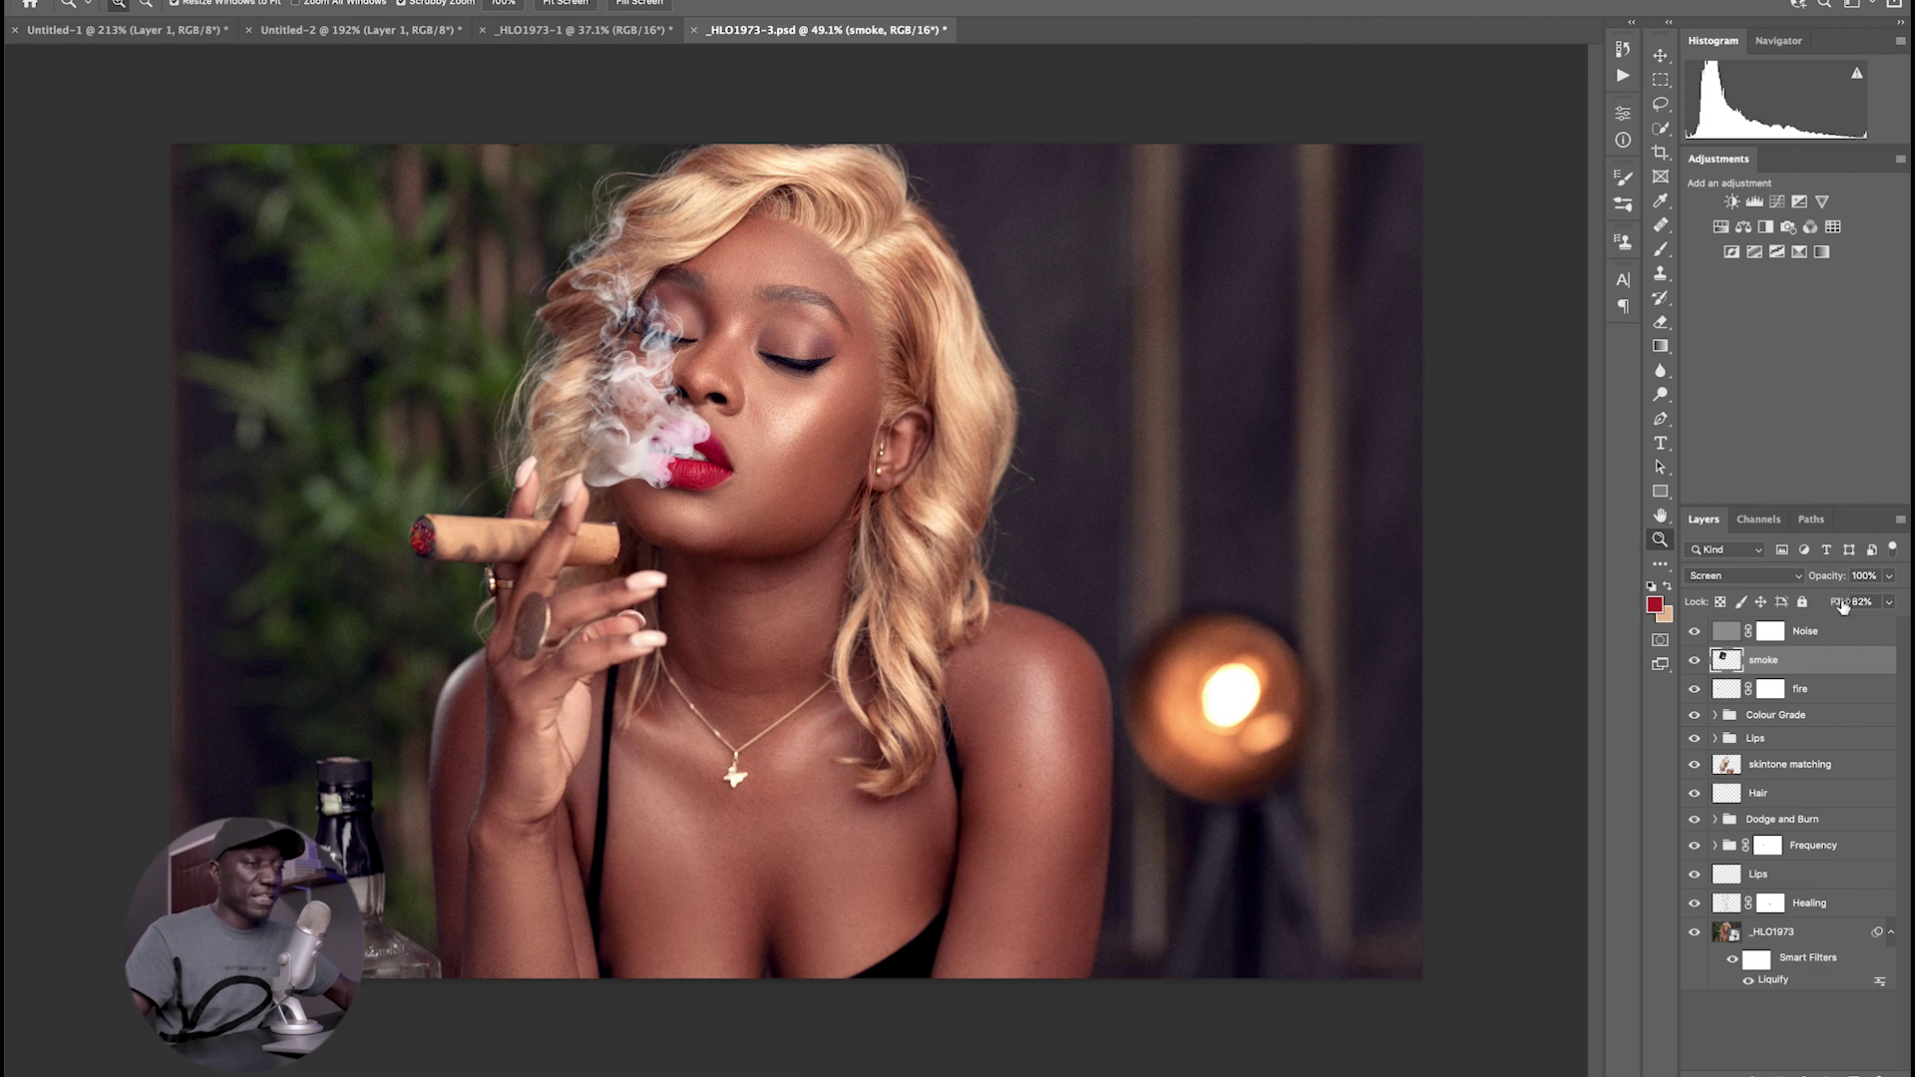
- Add a new layer above the smoke and paint soft white haze around the mouth with a large low-flow brush
{"action": "left_click", "coordinate": [1802, 690]}
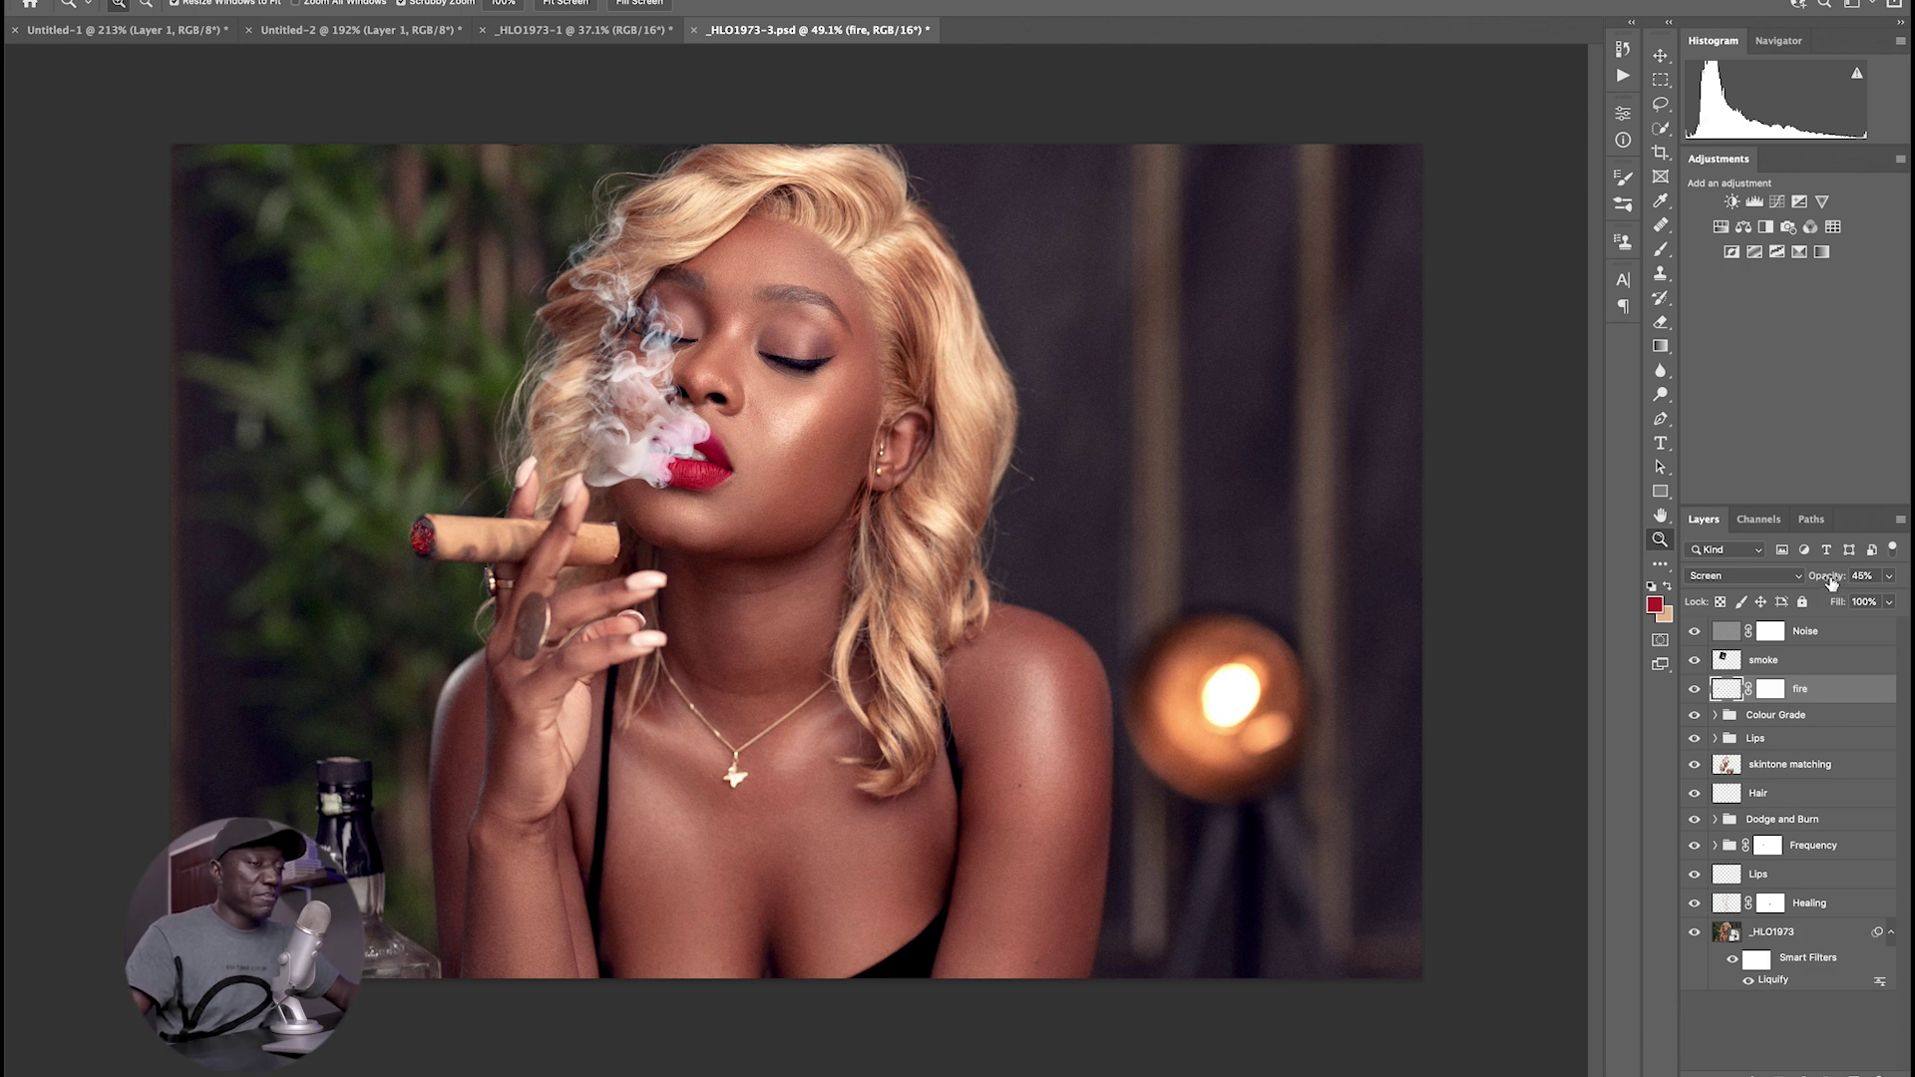
{"action": "left_click", "coordinate": [1763, 661]}
{"action": "key", "text": "ctrl+alt+shift+n"}
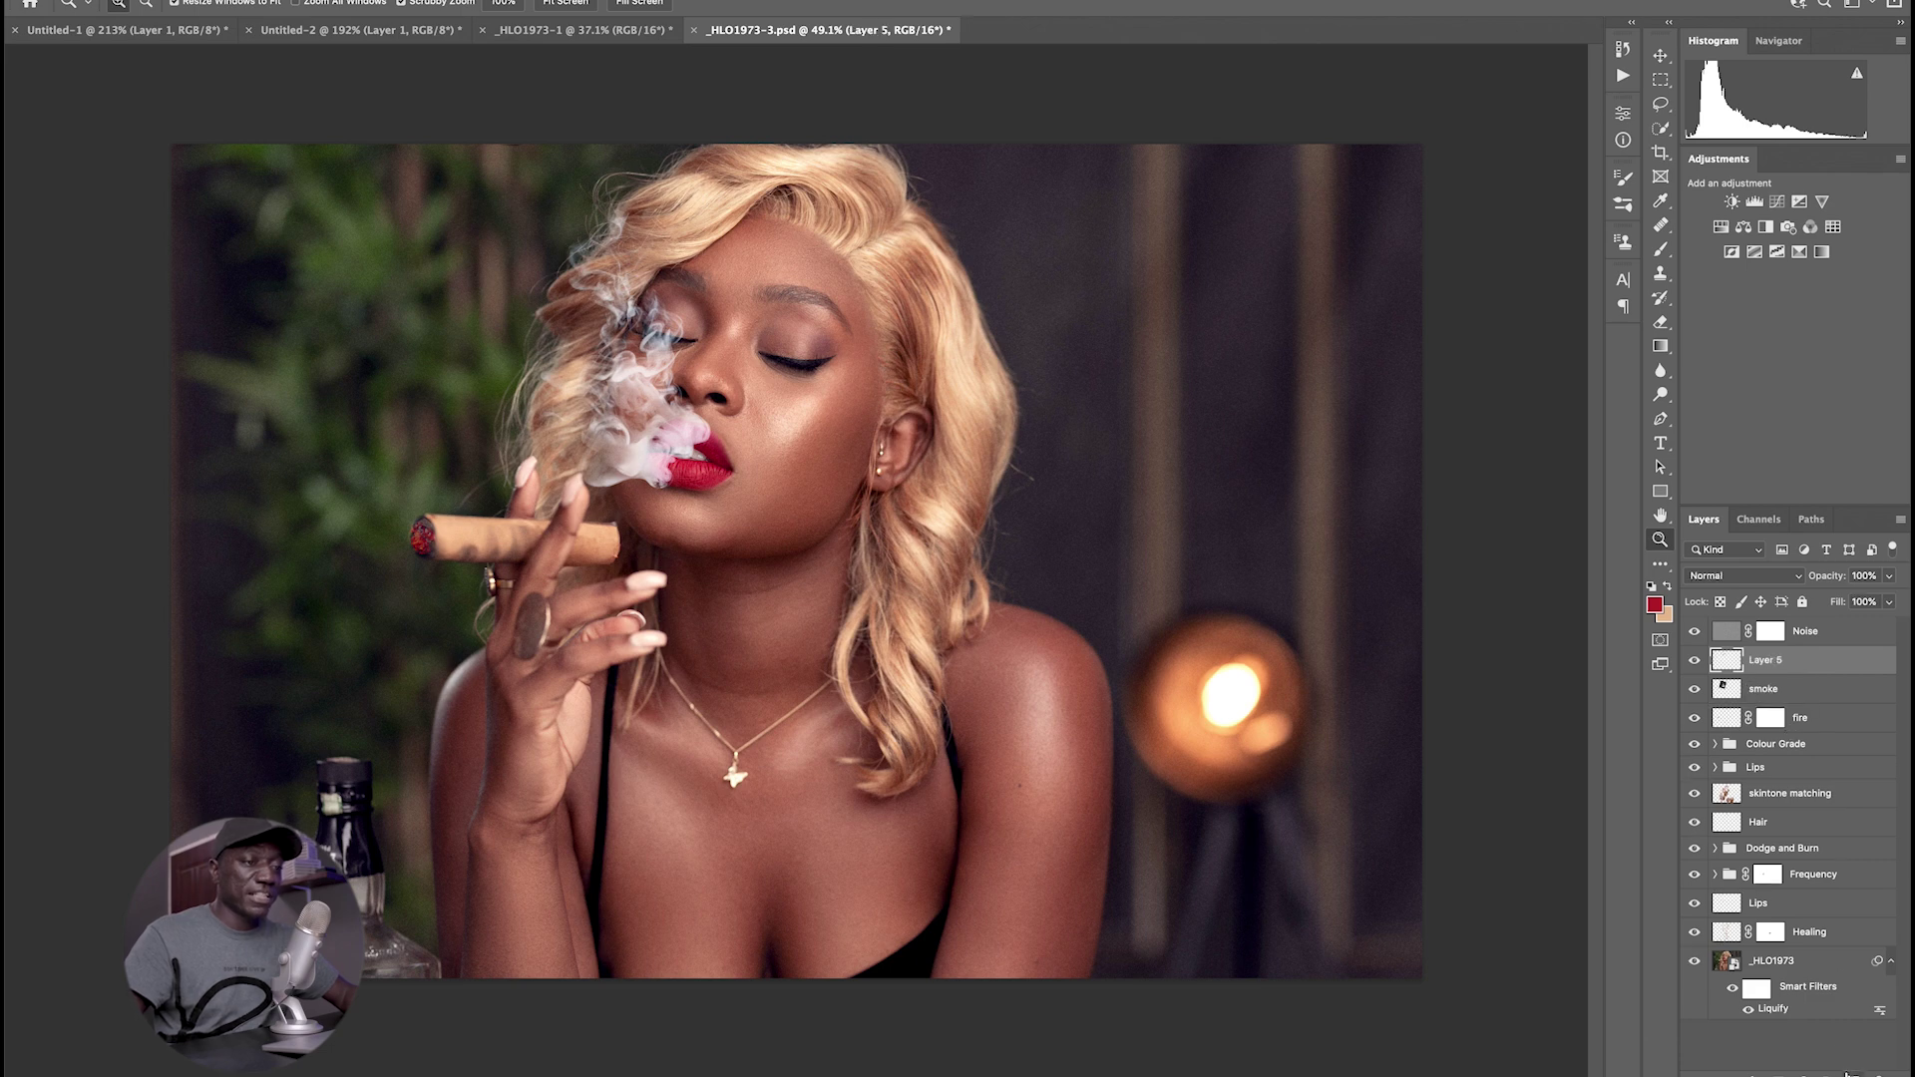
{"action": "key", "text": "b"}
{"action": "key", "text": "d"}
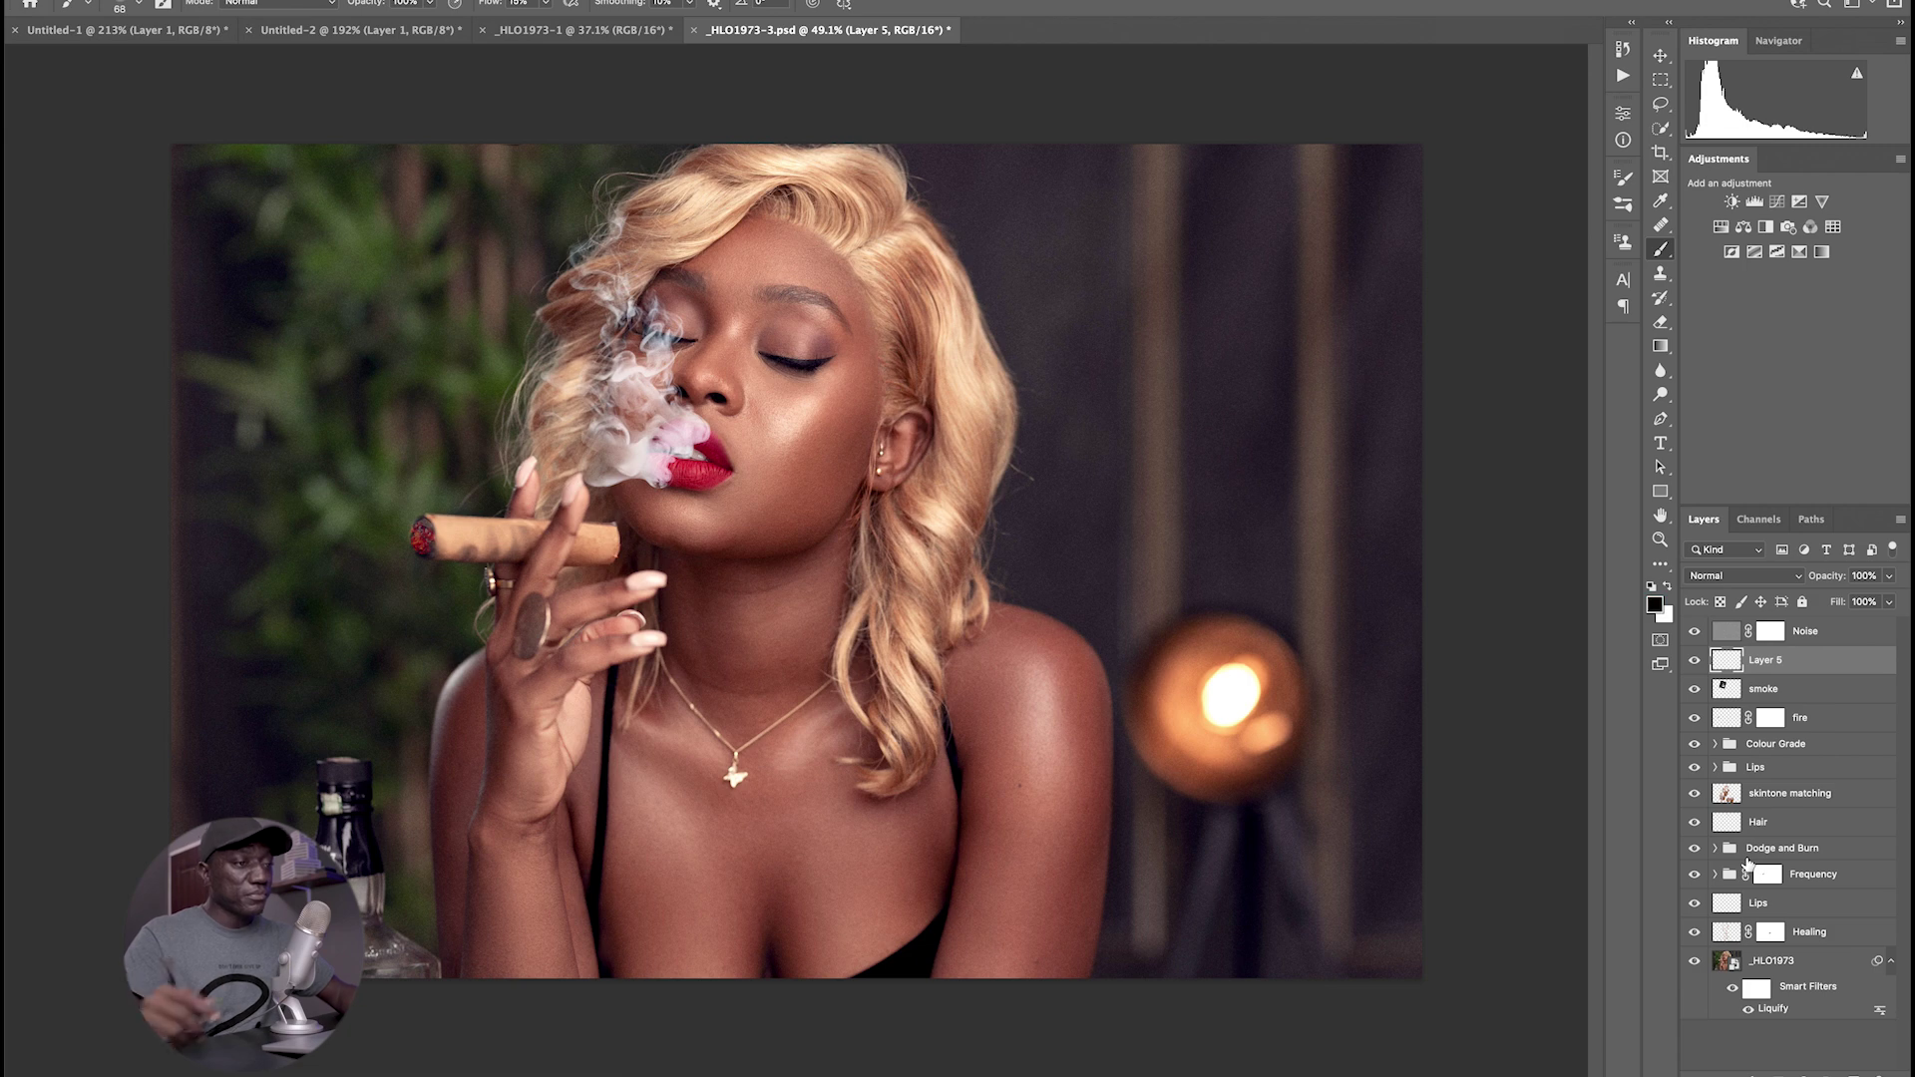
{"action": "key", "text": "x"}
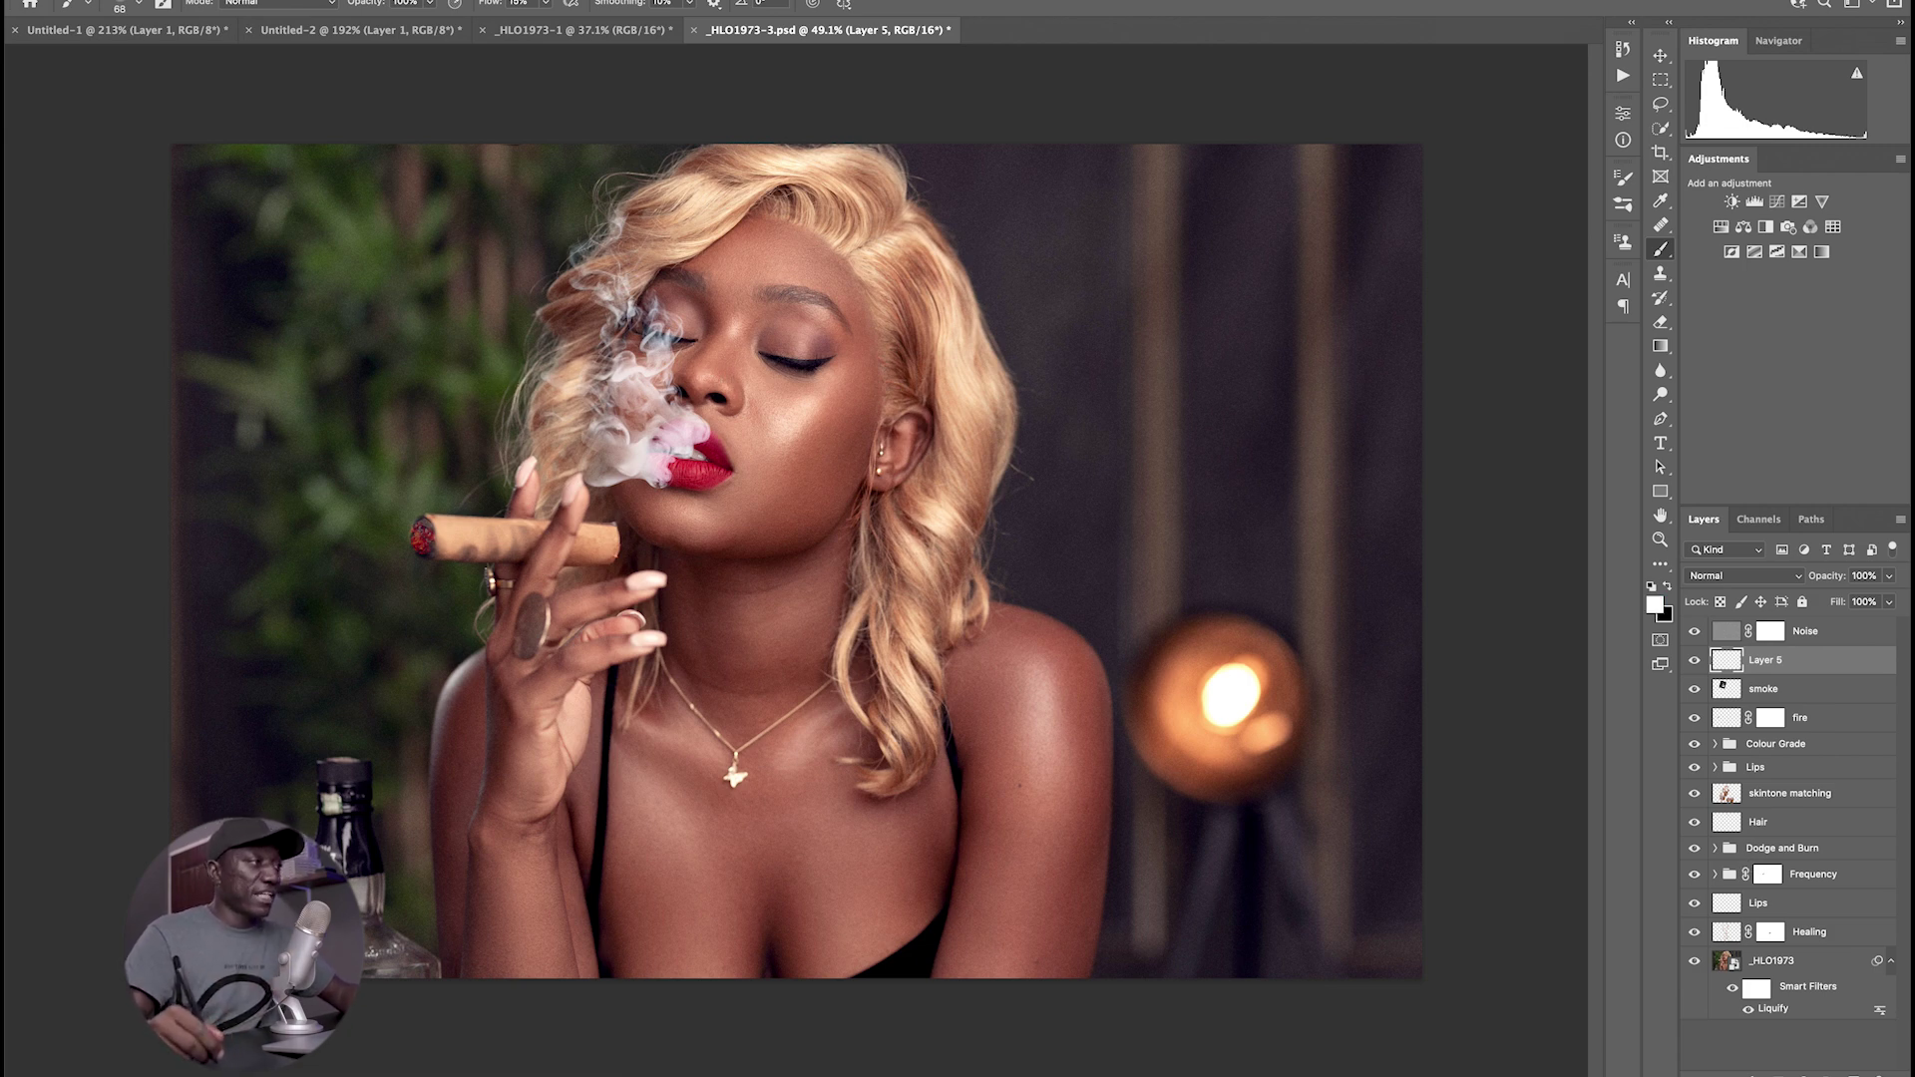
{"action": "left_click_drag", "start_coordinate": [710, 420], "coordinate": [798, 421]}
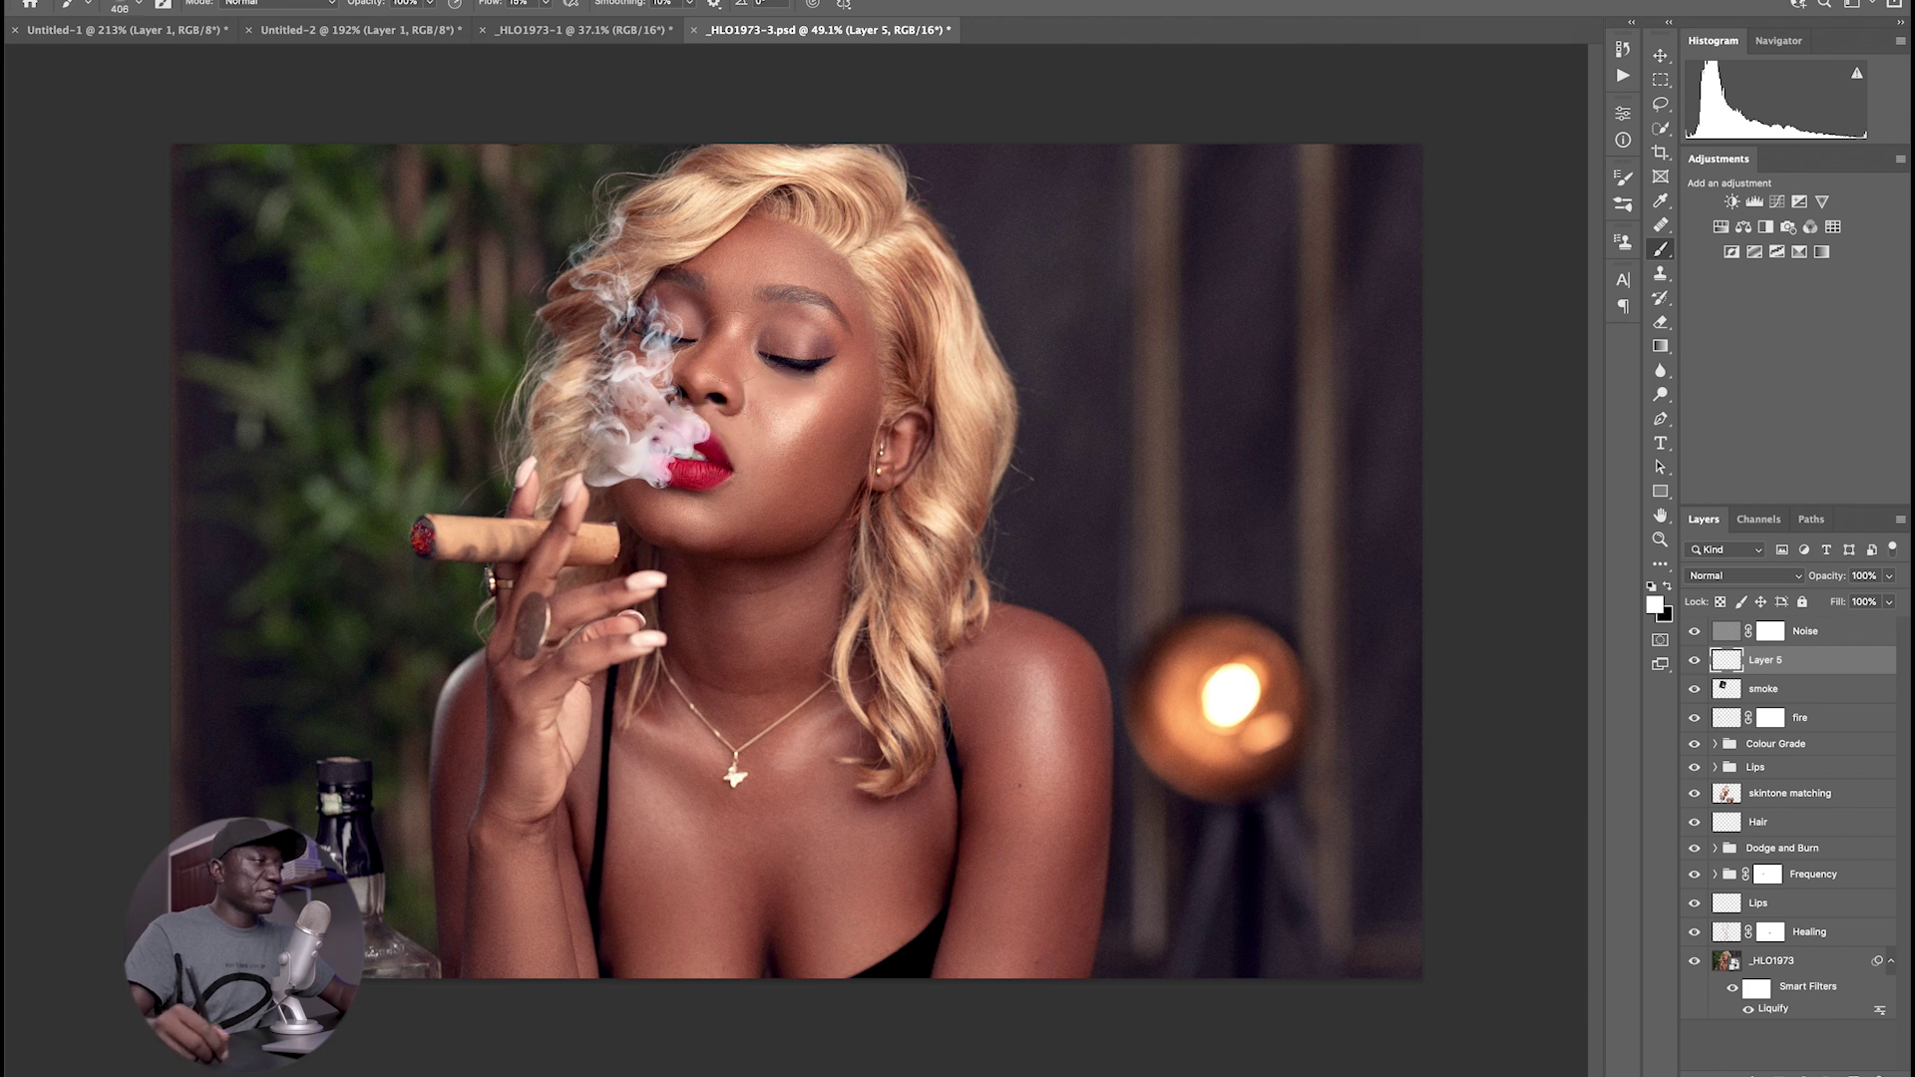
{"action": "left_click_drag", "start_coordinate": [686, 437], "coordinate": [704, 441]}
{"action": "left_click_drag", "start_coordinate": [496, 5], "coordinate": [479, 7]}
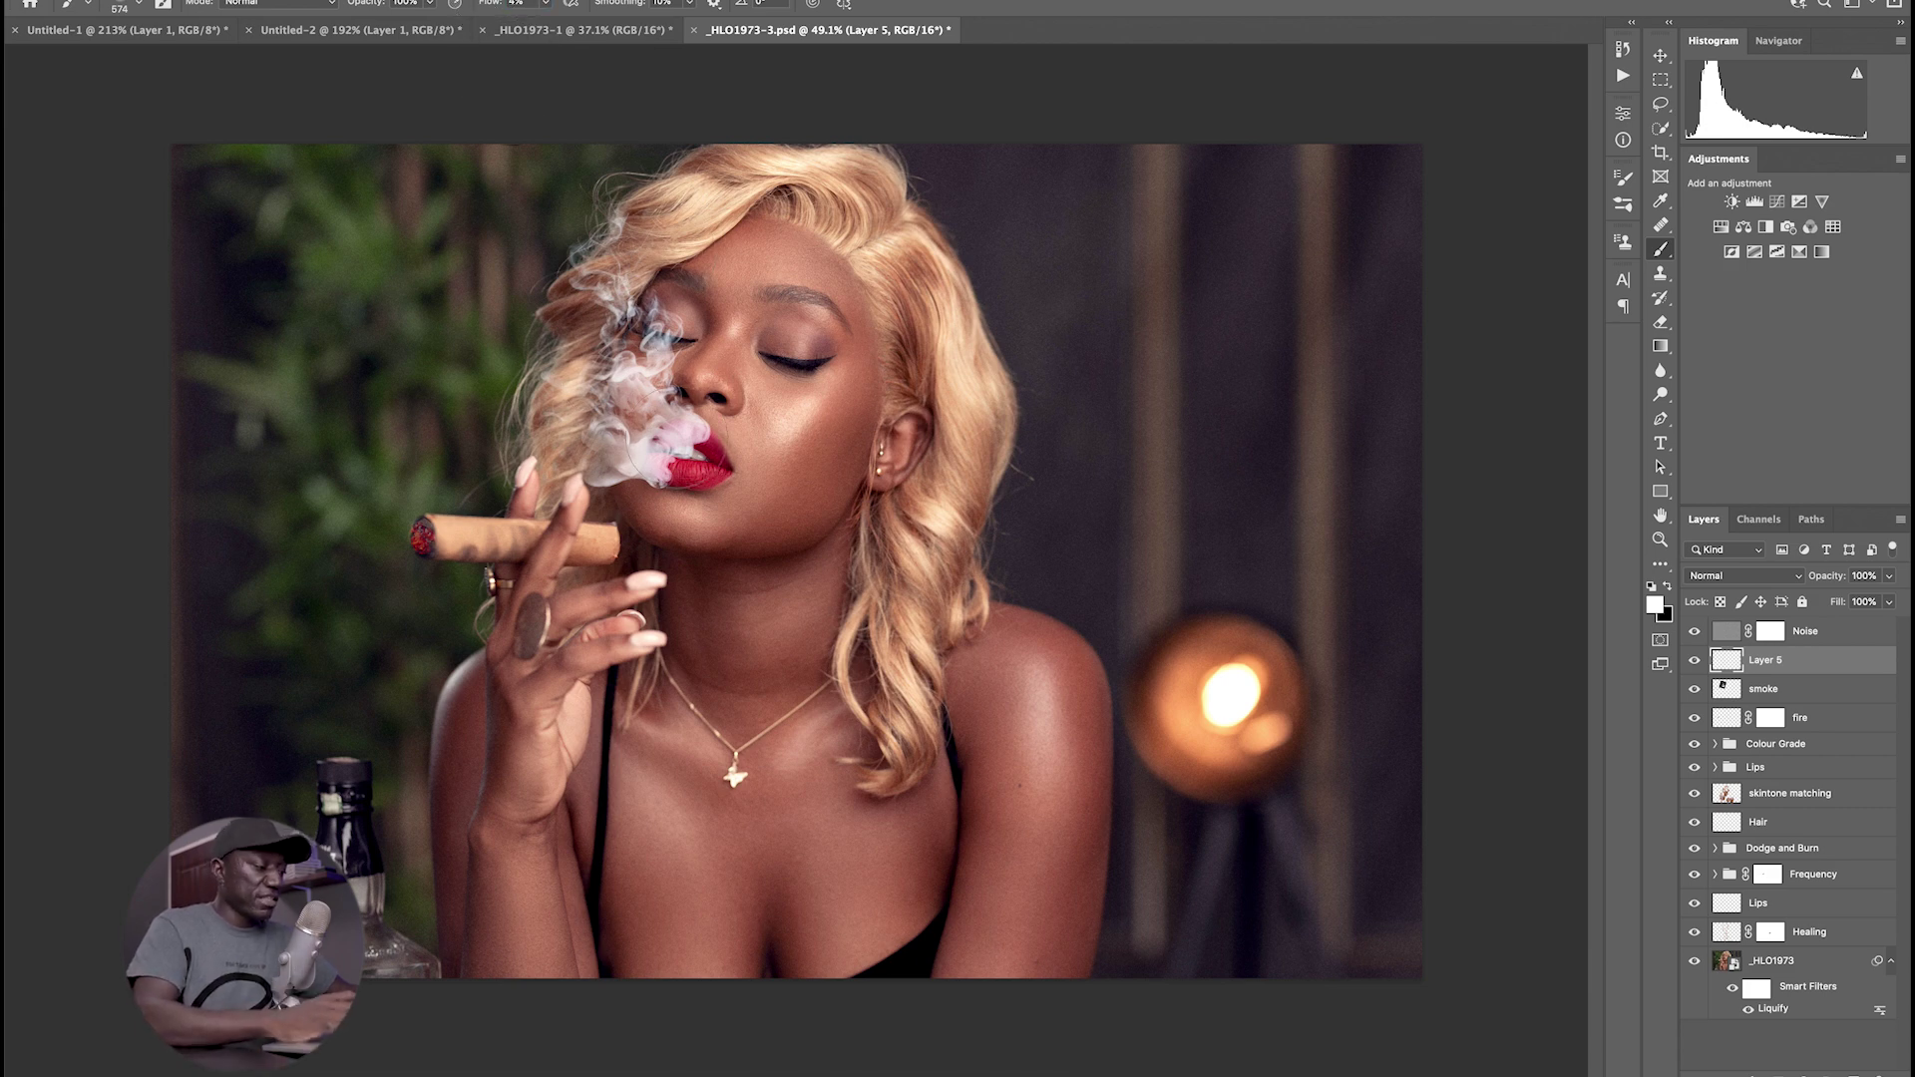
{"action": "left_click_drag", "start_coordinate": [688, 441], "coordinate": [745, 440]}
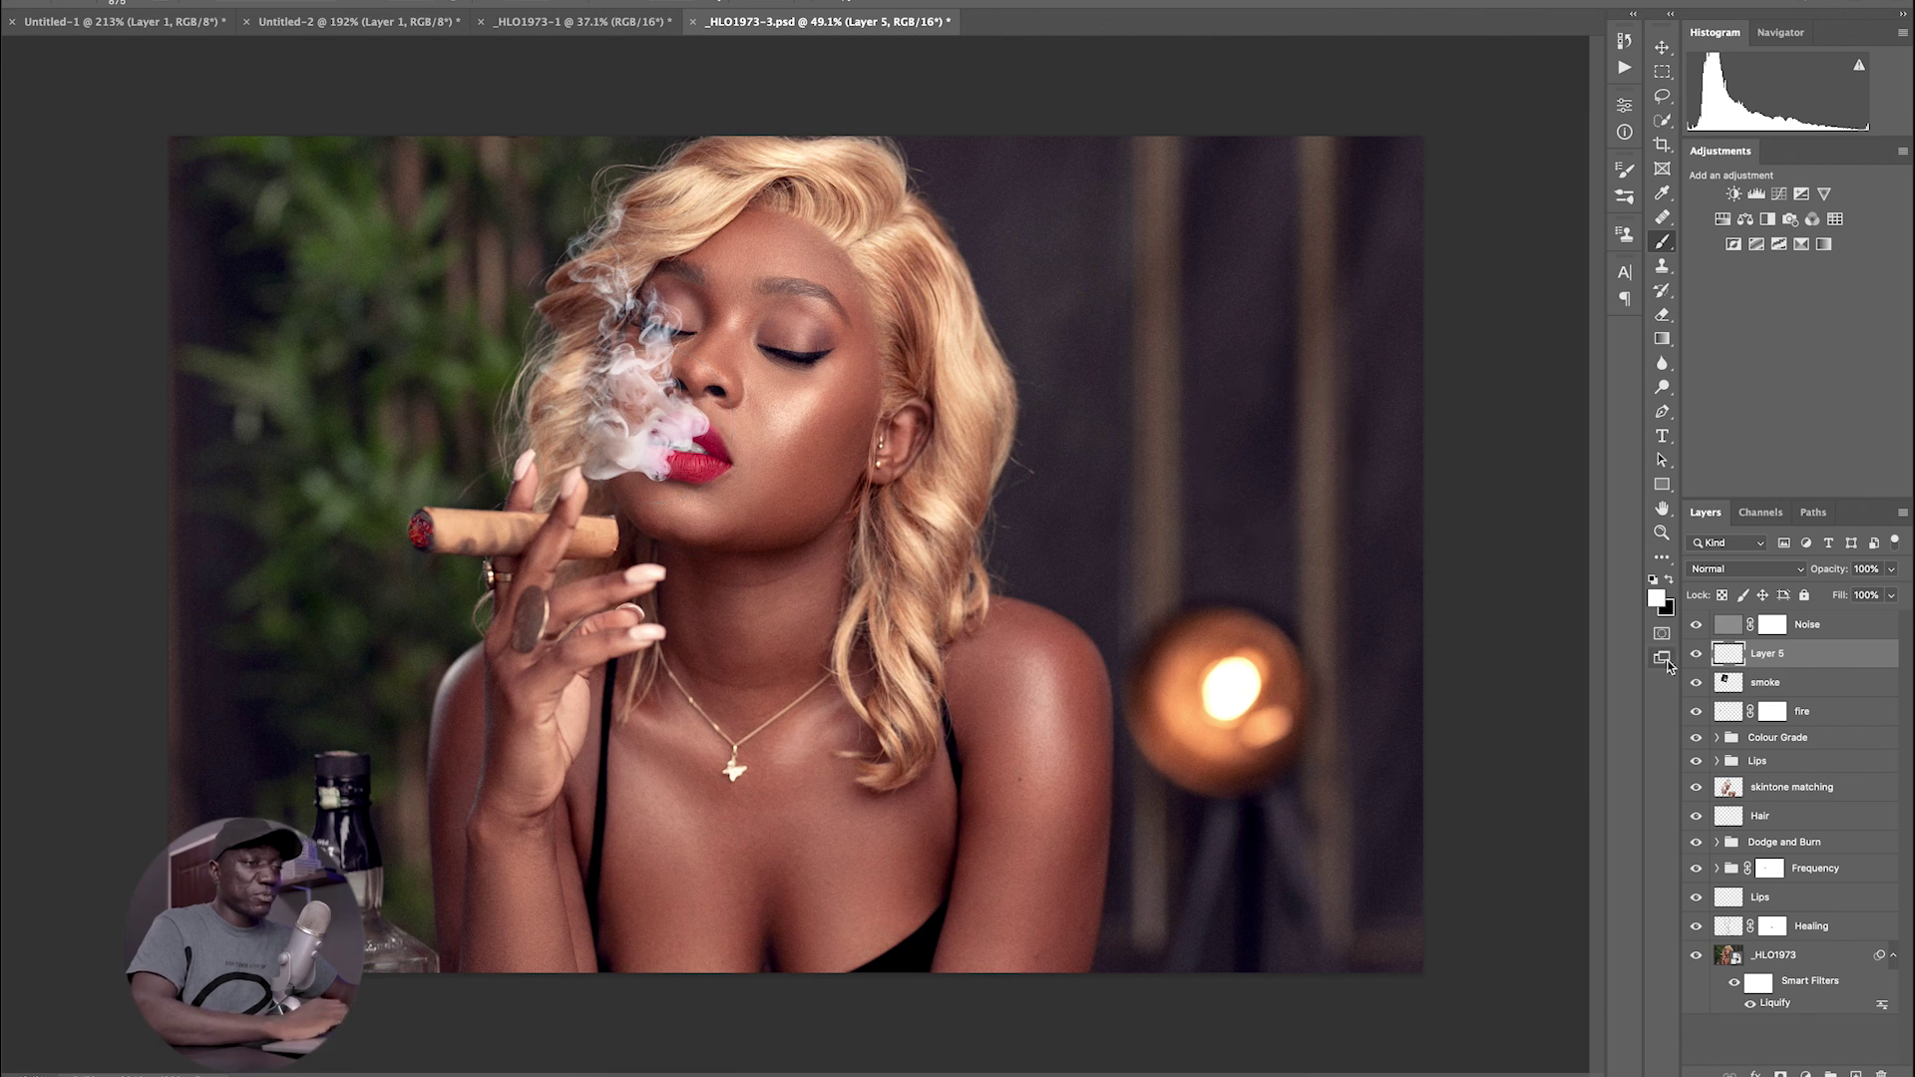
- Compare the portrait with and without the painted white haze on Layer 5
{"action": "left_click", "coordinate": [1697, 654]}
{"action": "left_click", "coordinate": [1698, 654]}
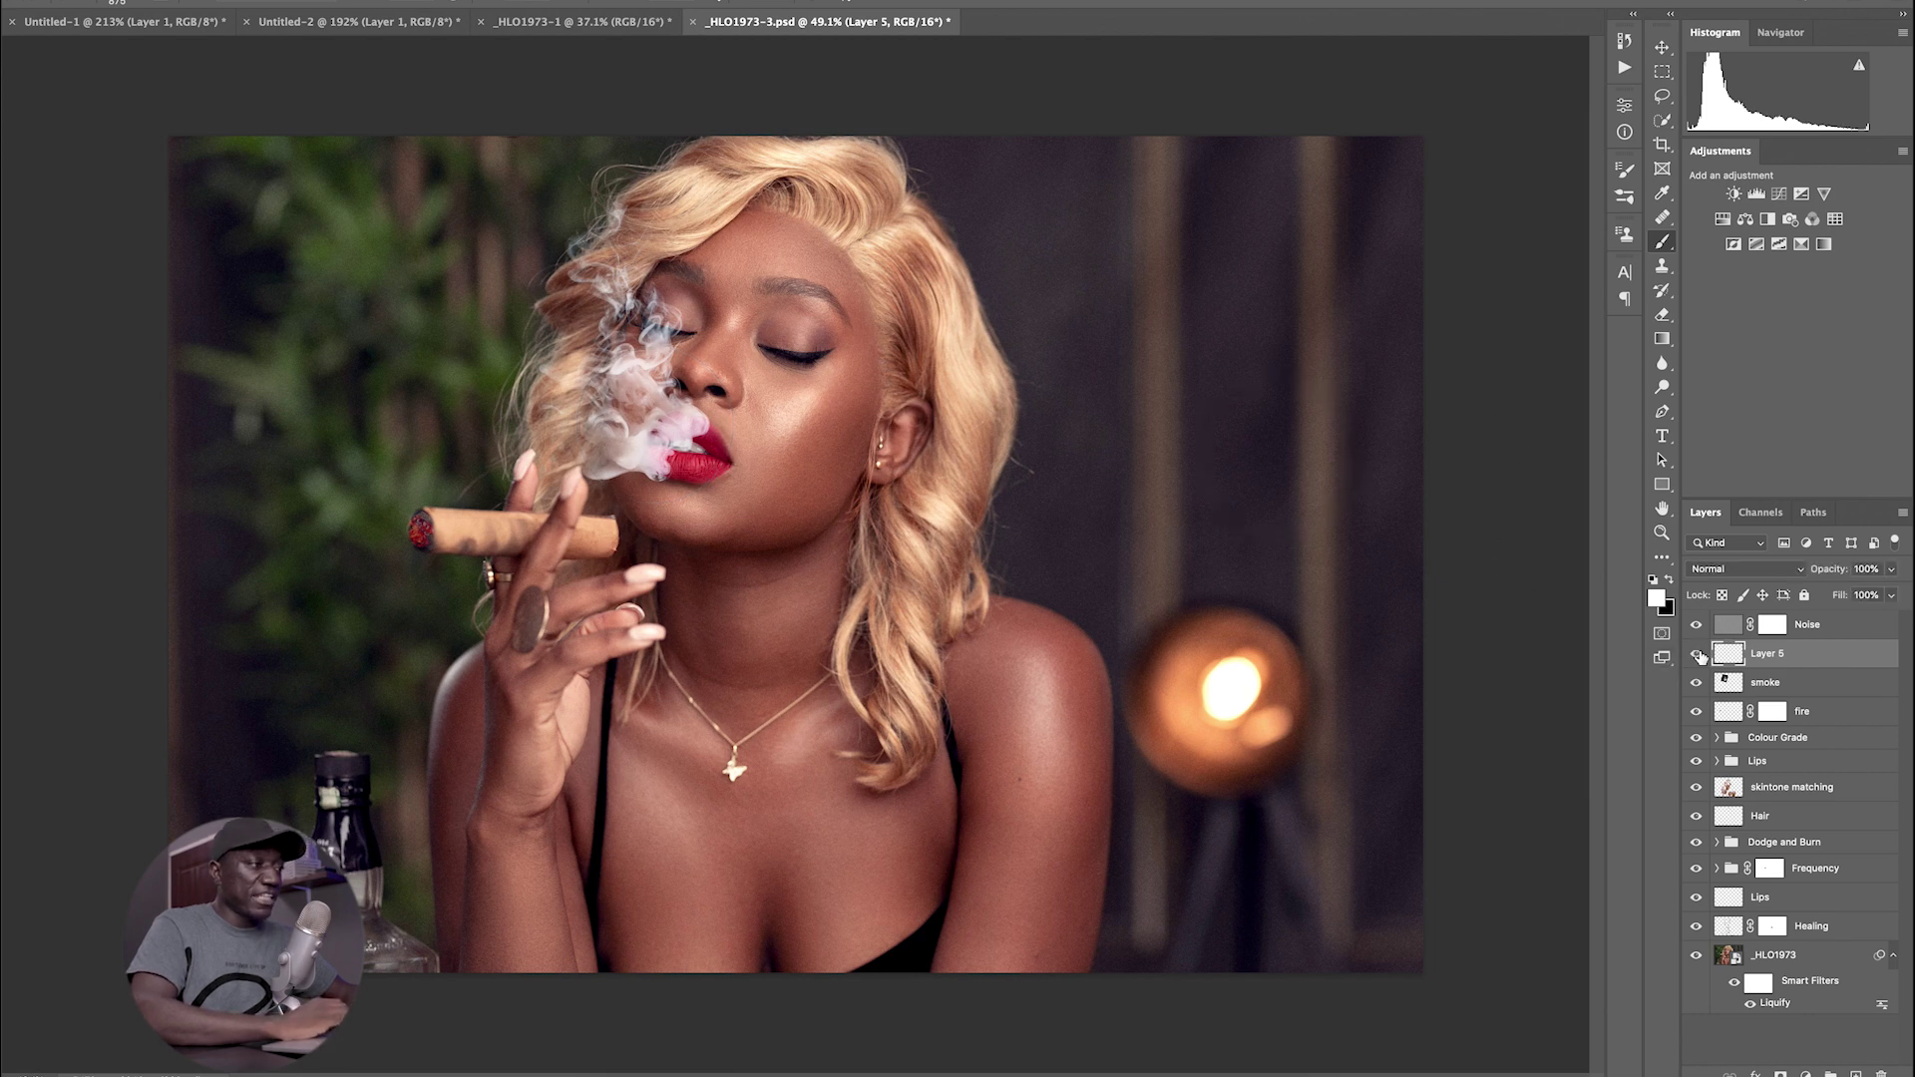
{"action": "left_click", "coordinate": [1697, 654]}
{"action": "left_click", "coordinate": [1698, 654]}
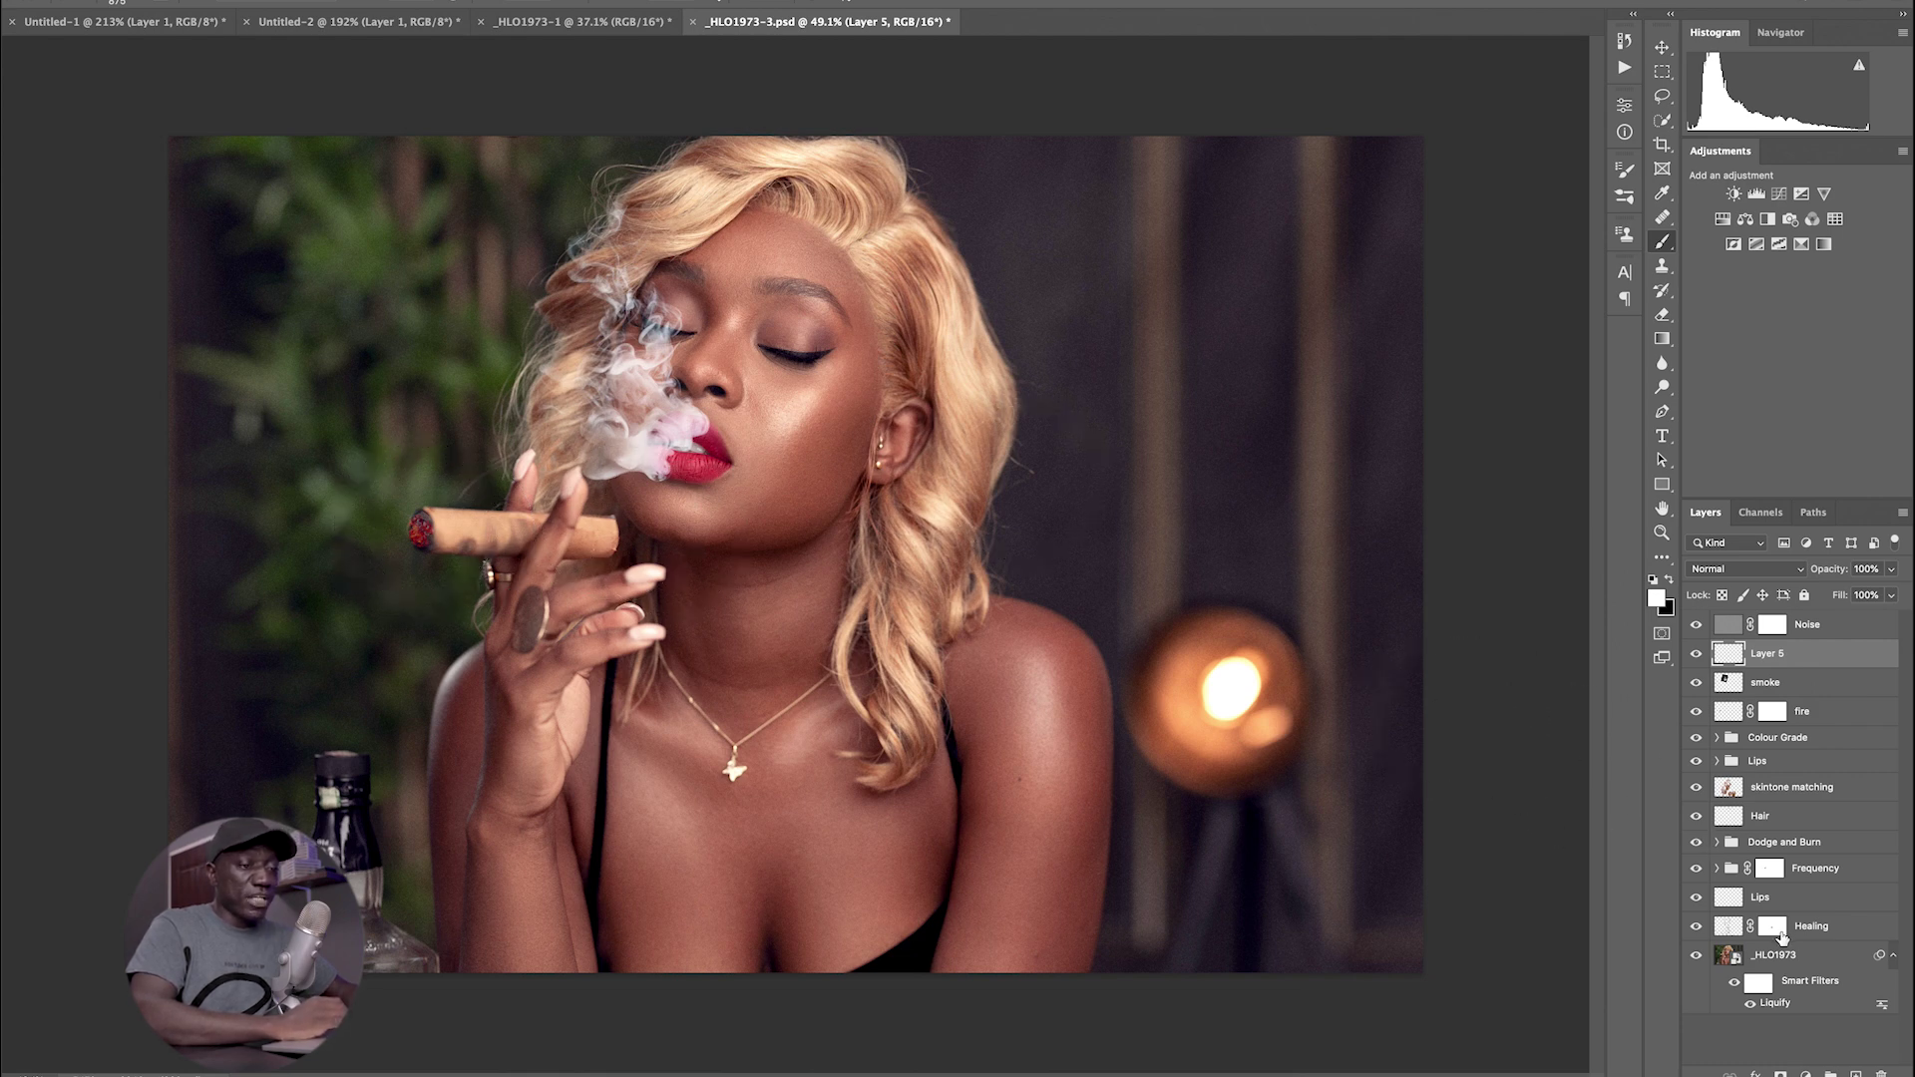
- Add another new layer above Layer 5 with dark red as the brush colour, and check that layer's effect
{"action": "left_click", "coordinate": [1856, 1073]}
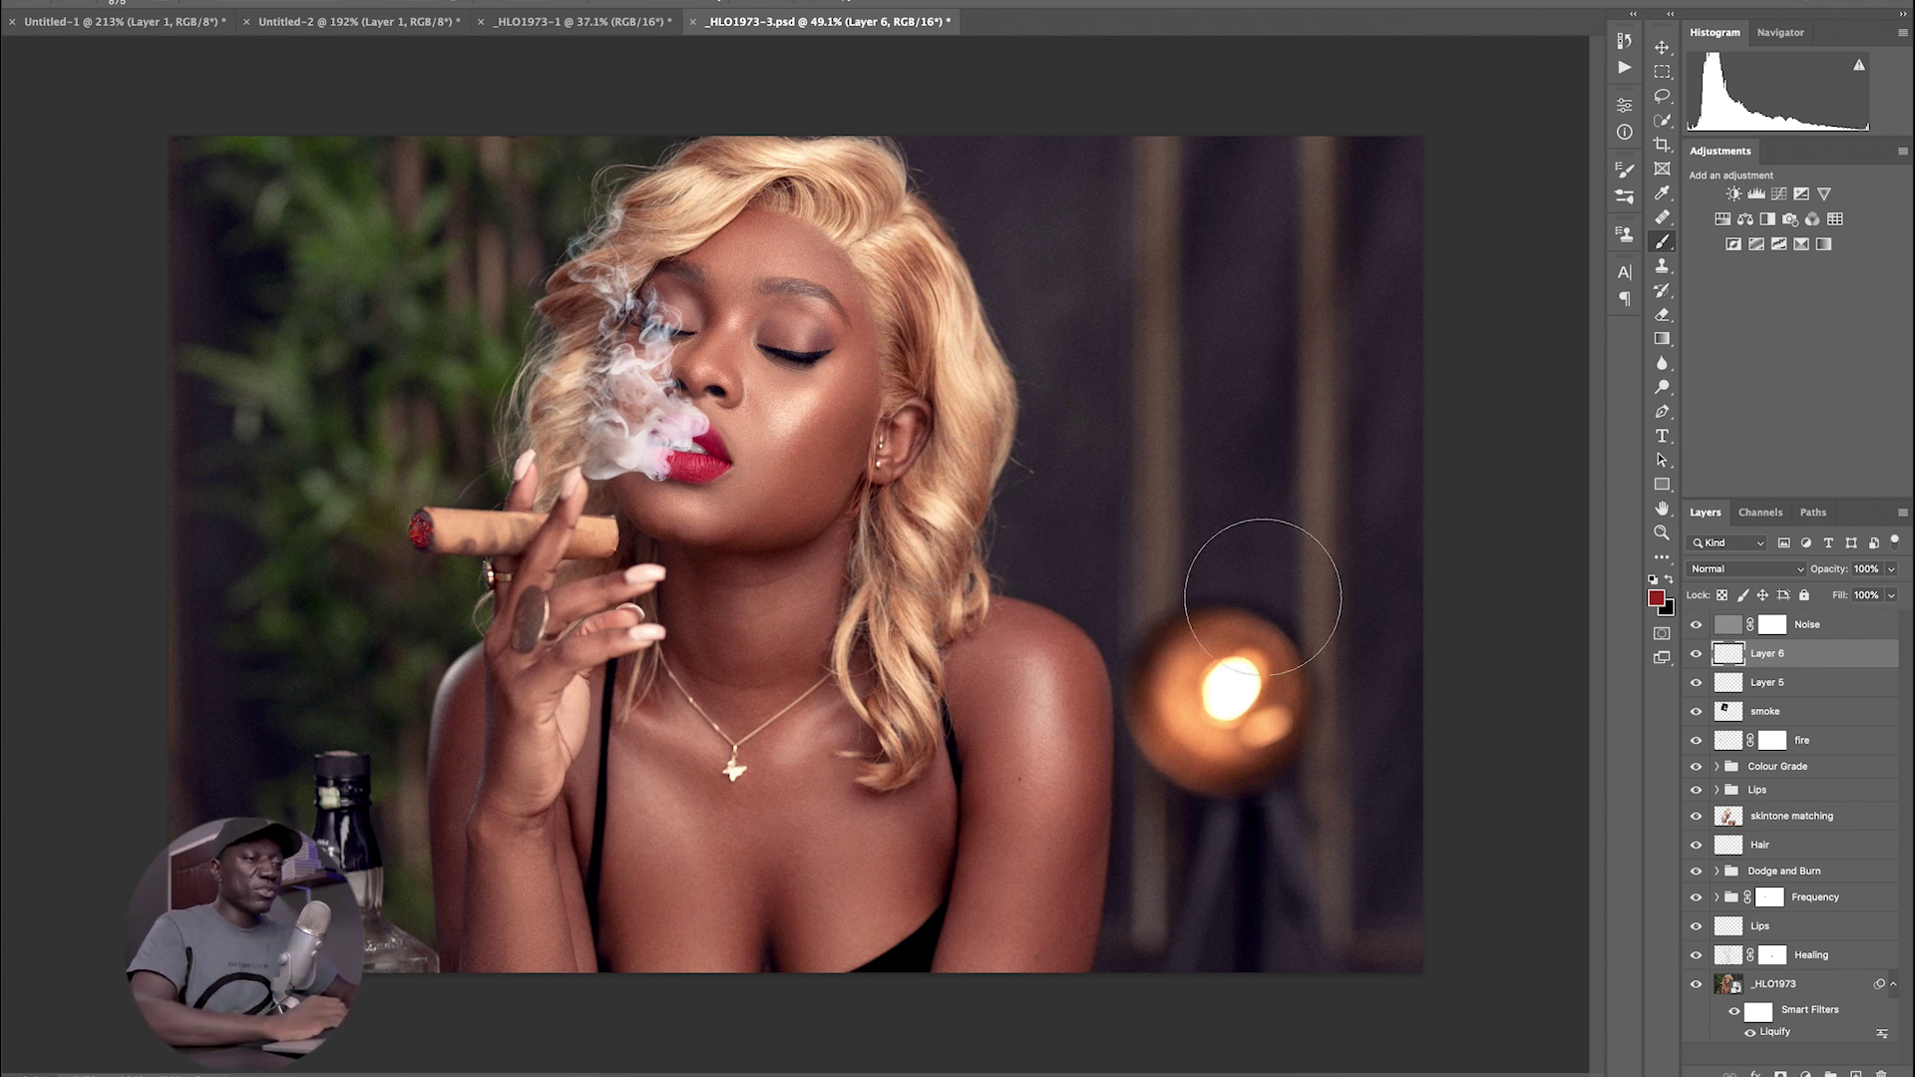
{"action": "left_click", "coordinate": [1697, 654]}
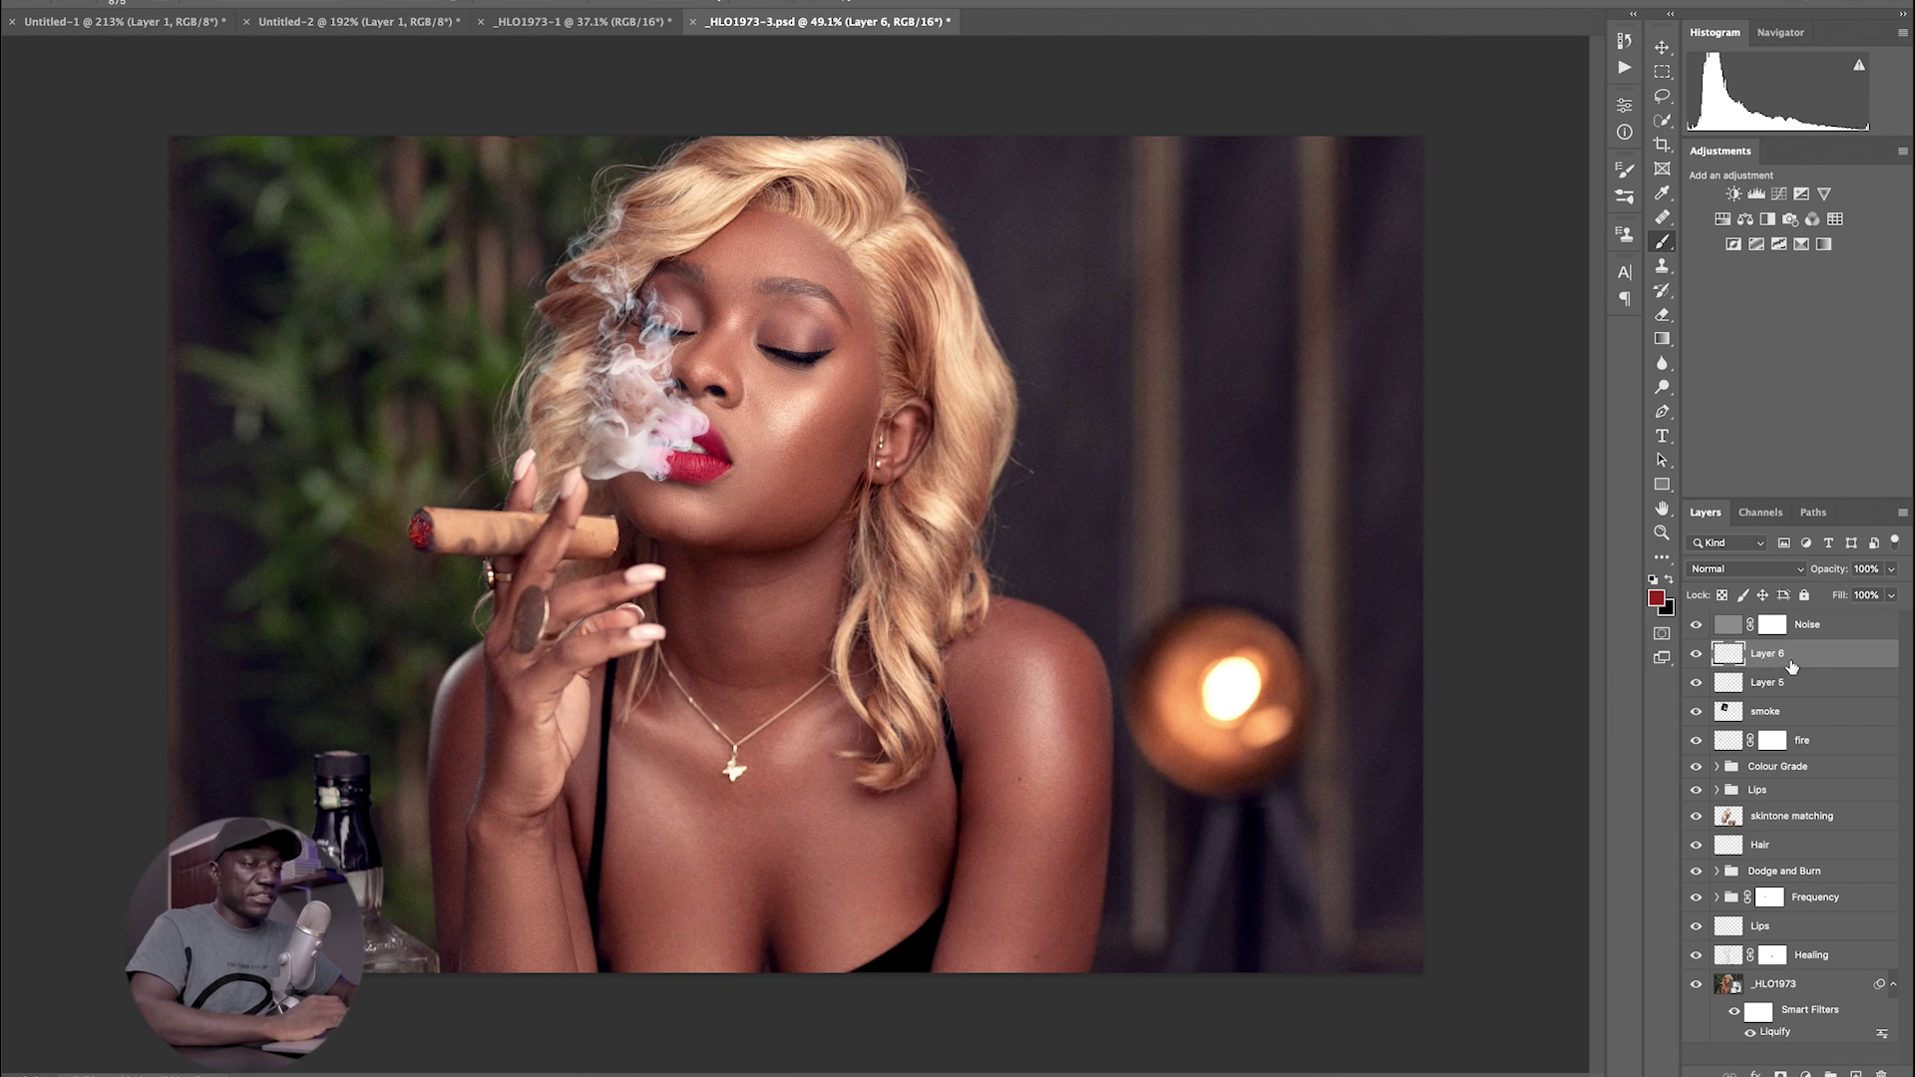
{"action": "left_click", "coordinate": [1733, 715]}
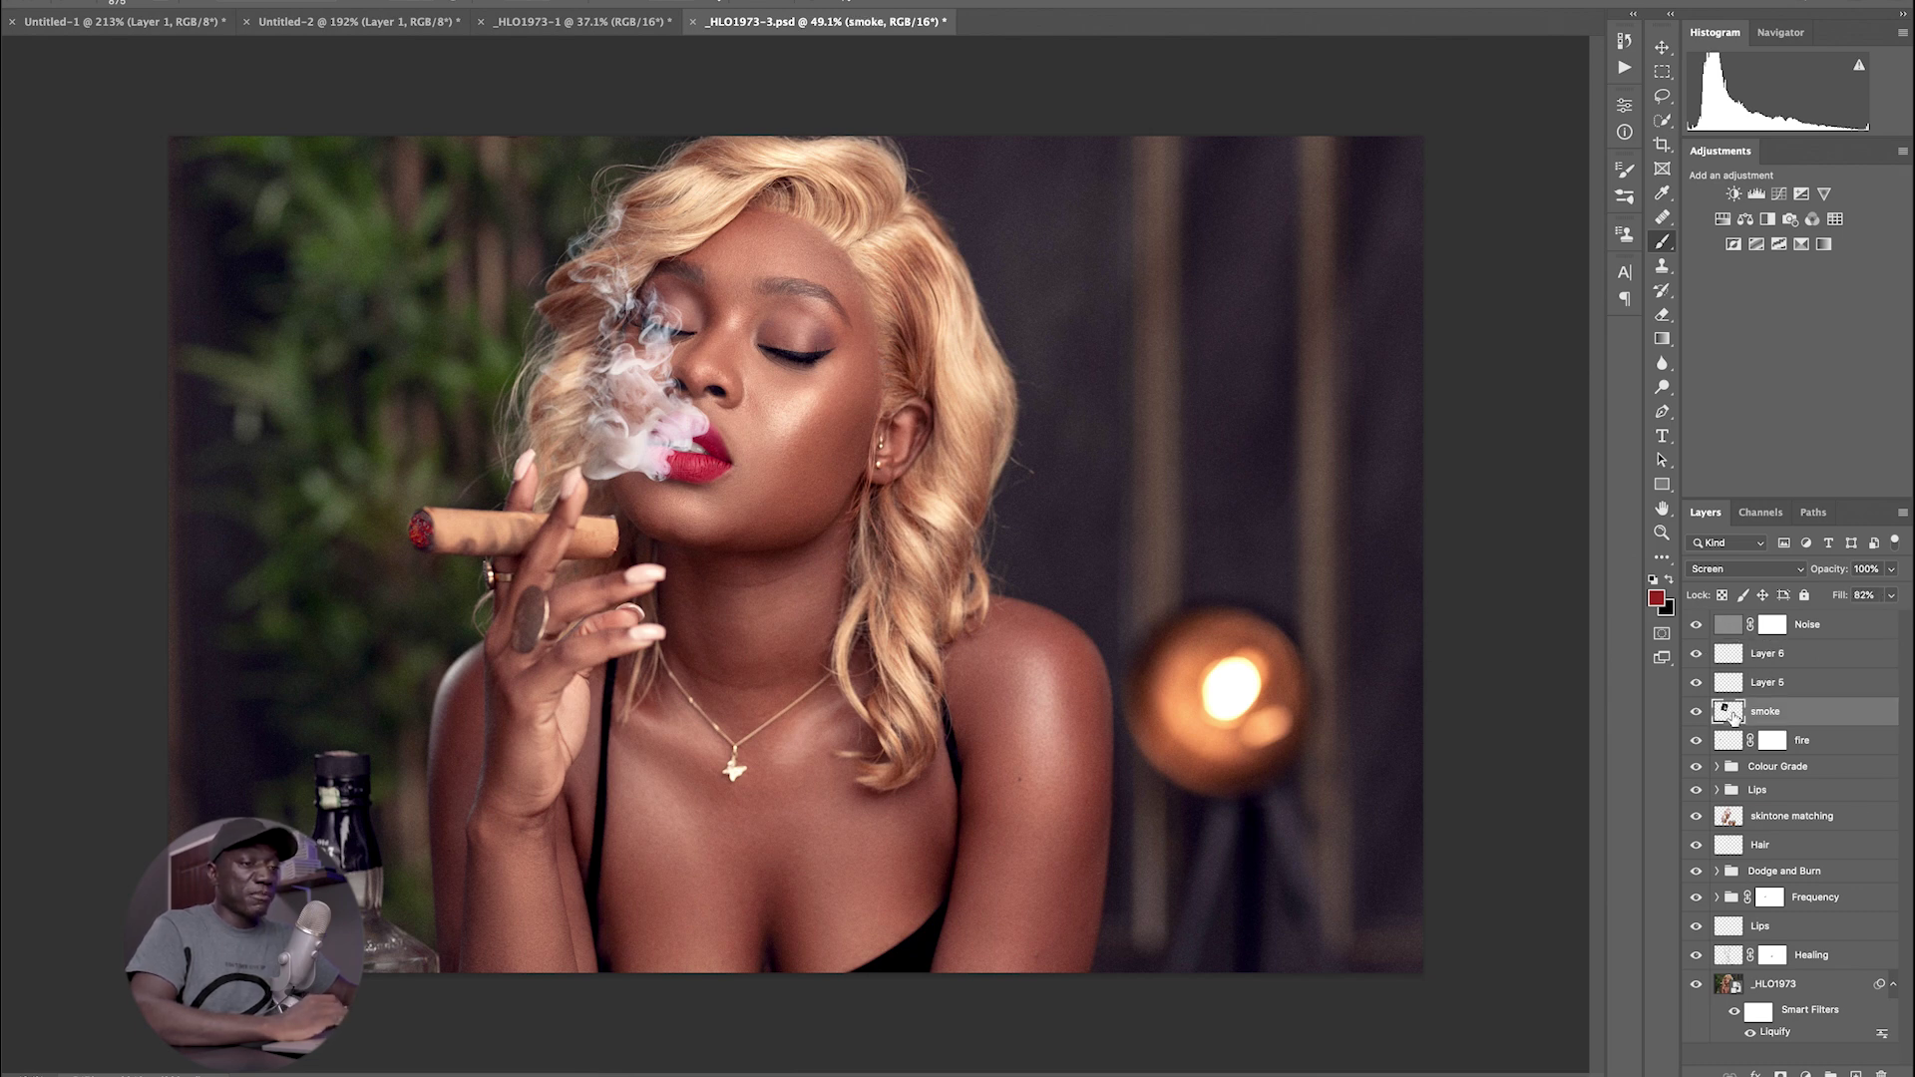
{"action": "left_click", "coordinate": [1753, 658]}
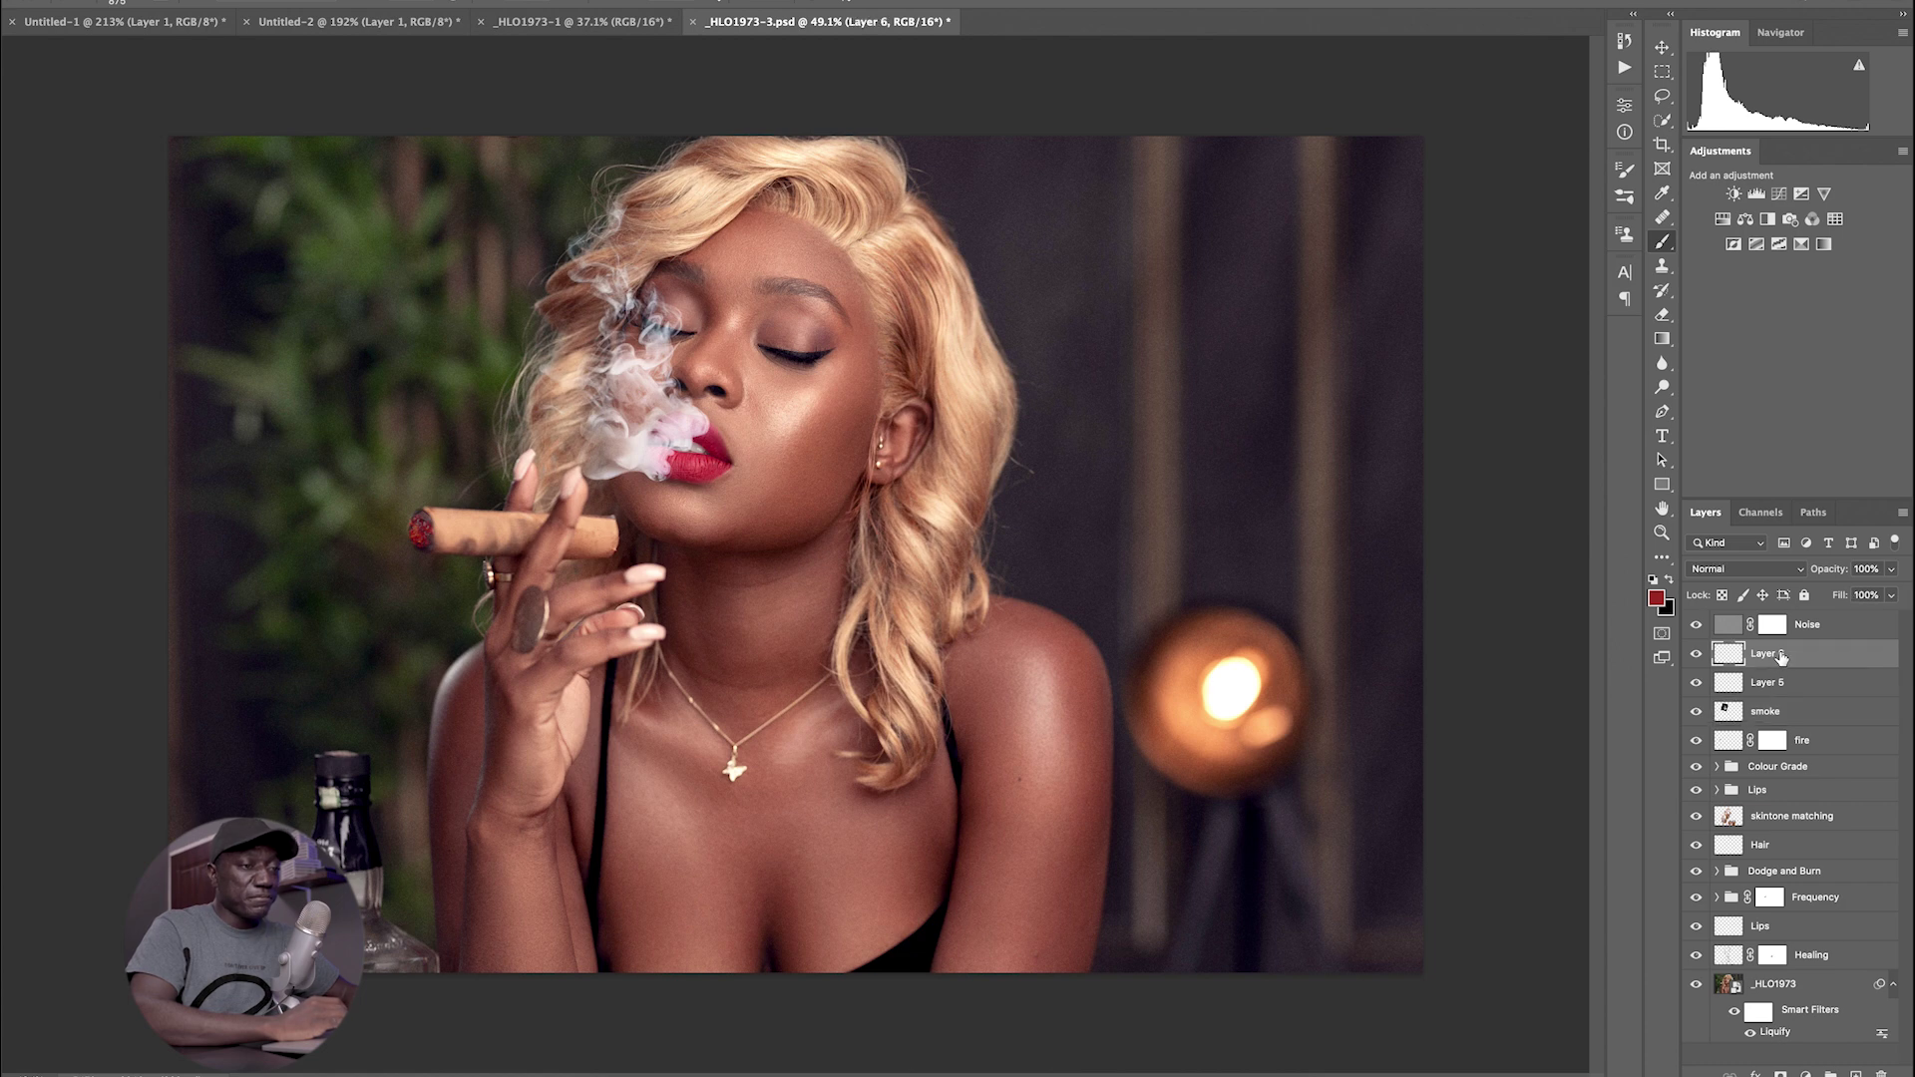
- Add a layer mask to the smoke layer and paint black over the upper smoke to fade it into the hair
{"action": "left_click", "coordinate": [1763, 717]}
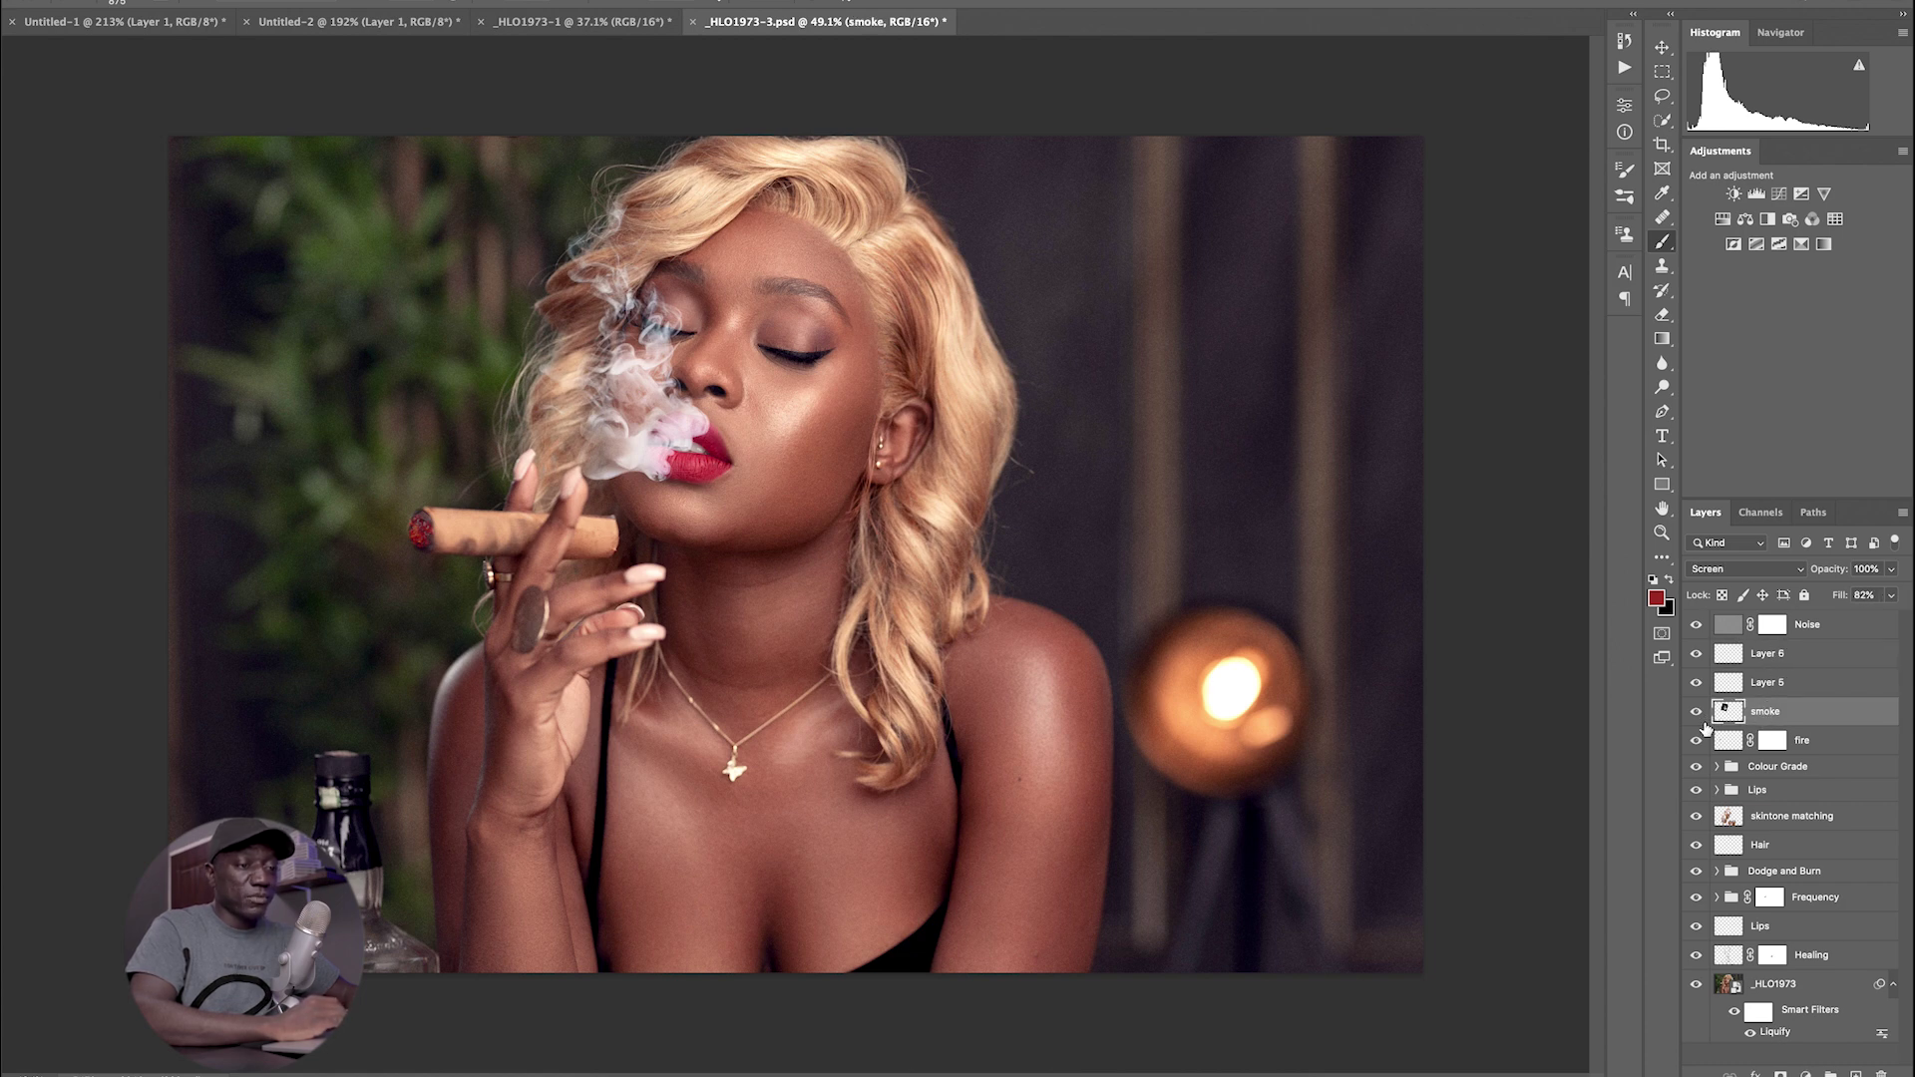
{"action": "left_click", "coordinate": [1780, 1074]}
{"action": "key", "text": "d"}
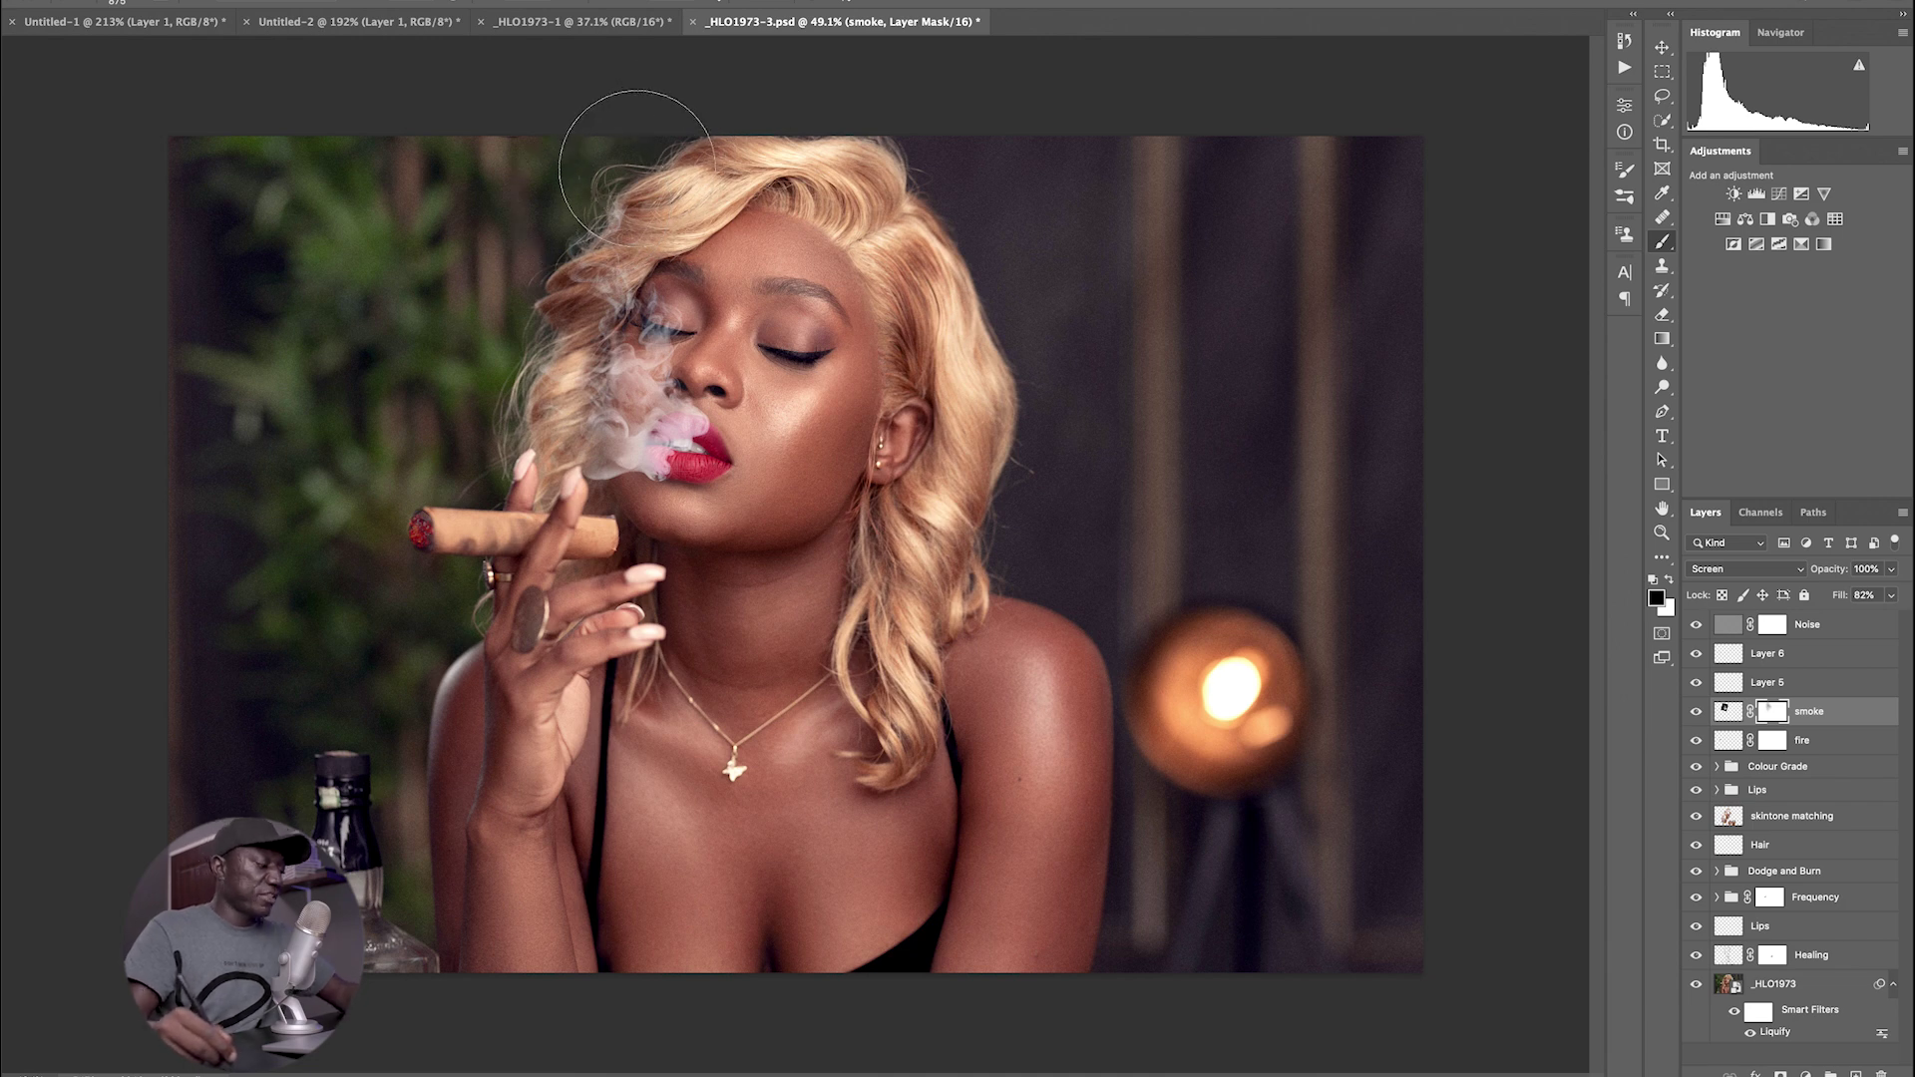
{"action": "mouse_move", "coordinate": [552, 149]}
{"action": "left_mouse_down"}
{"action": "mouse_move", "coordinate": [603, 199]}
{"action": "mouse_move", "coordinate": [573, 234]}
{"action": "mouse_move", "coordinate": [609, 299]}
{"action": "left_mouse_up"}
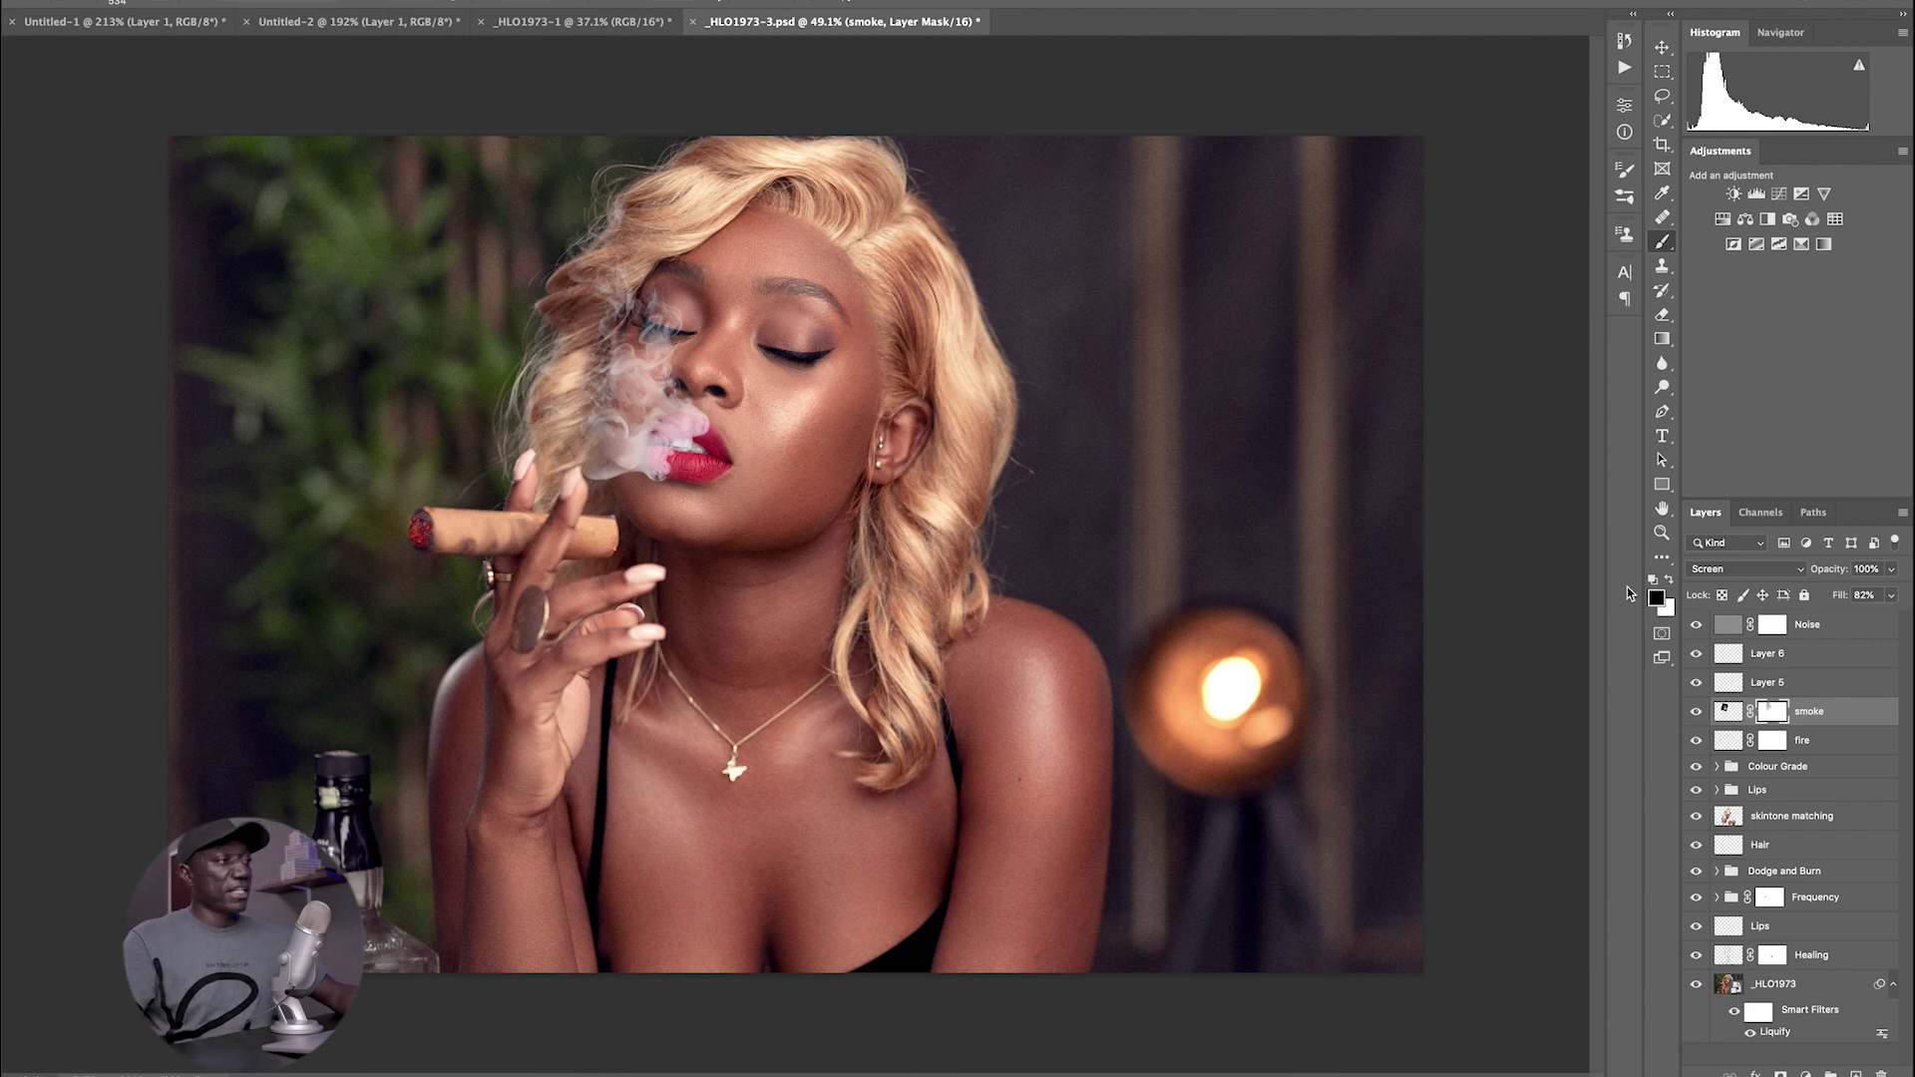
- Compare the smoke with its layer mask disabled and enabled, and select the smoke layer's image
{"action": "left_click", "coordinate": [1772, 714], "text": "shift"}
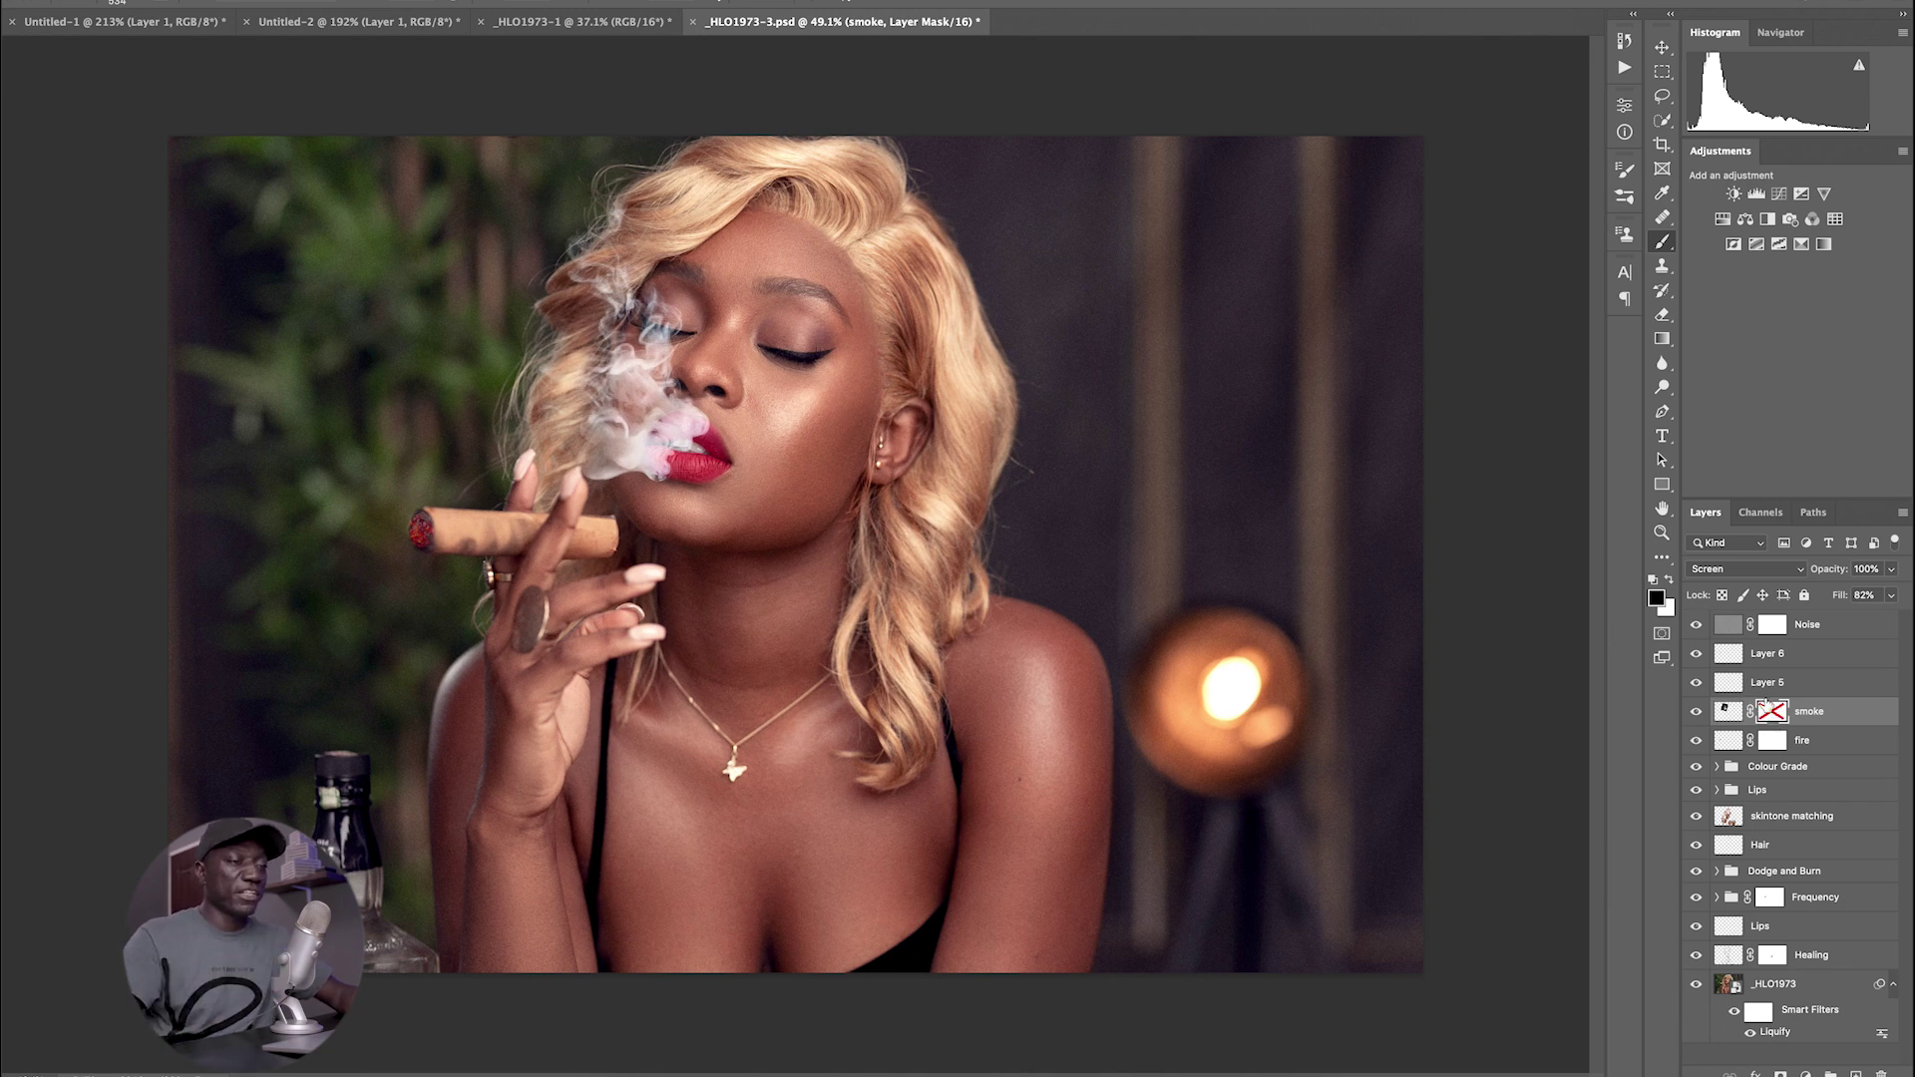
{"action": "left_click", "coordinate": [1745, 716], "text": "shift"}
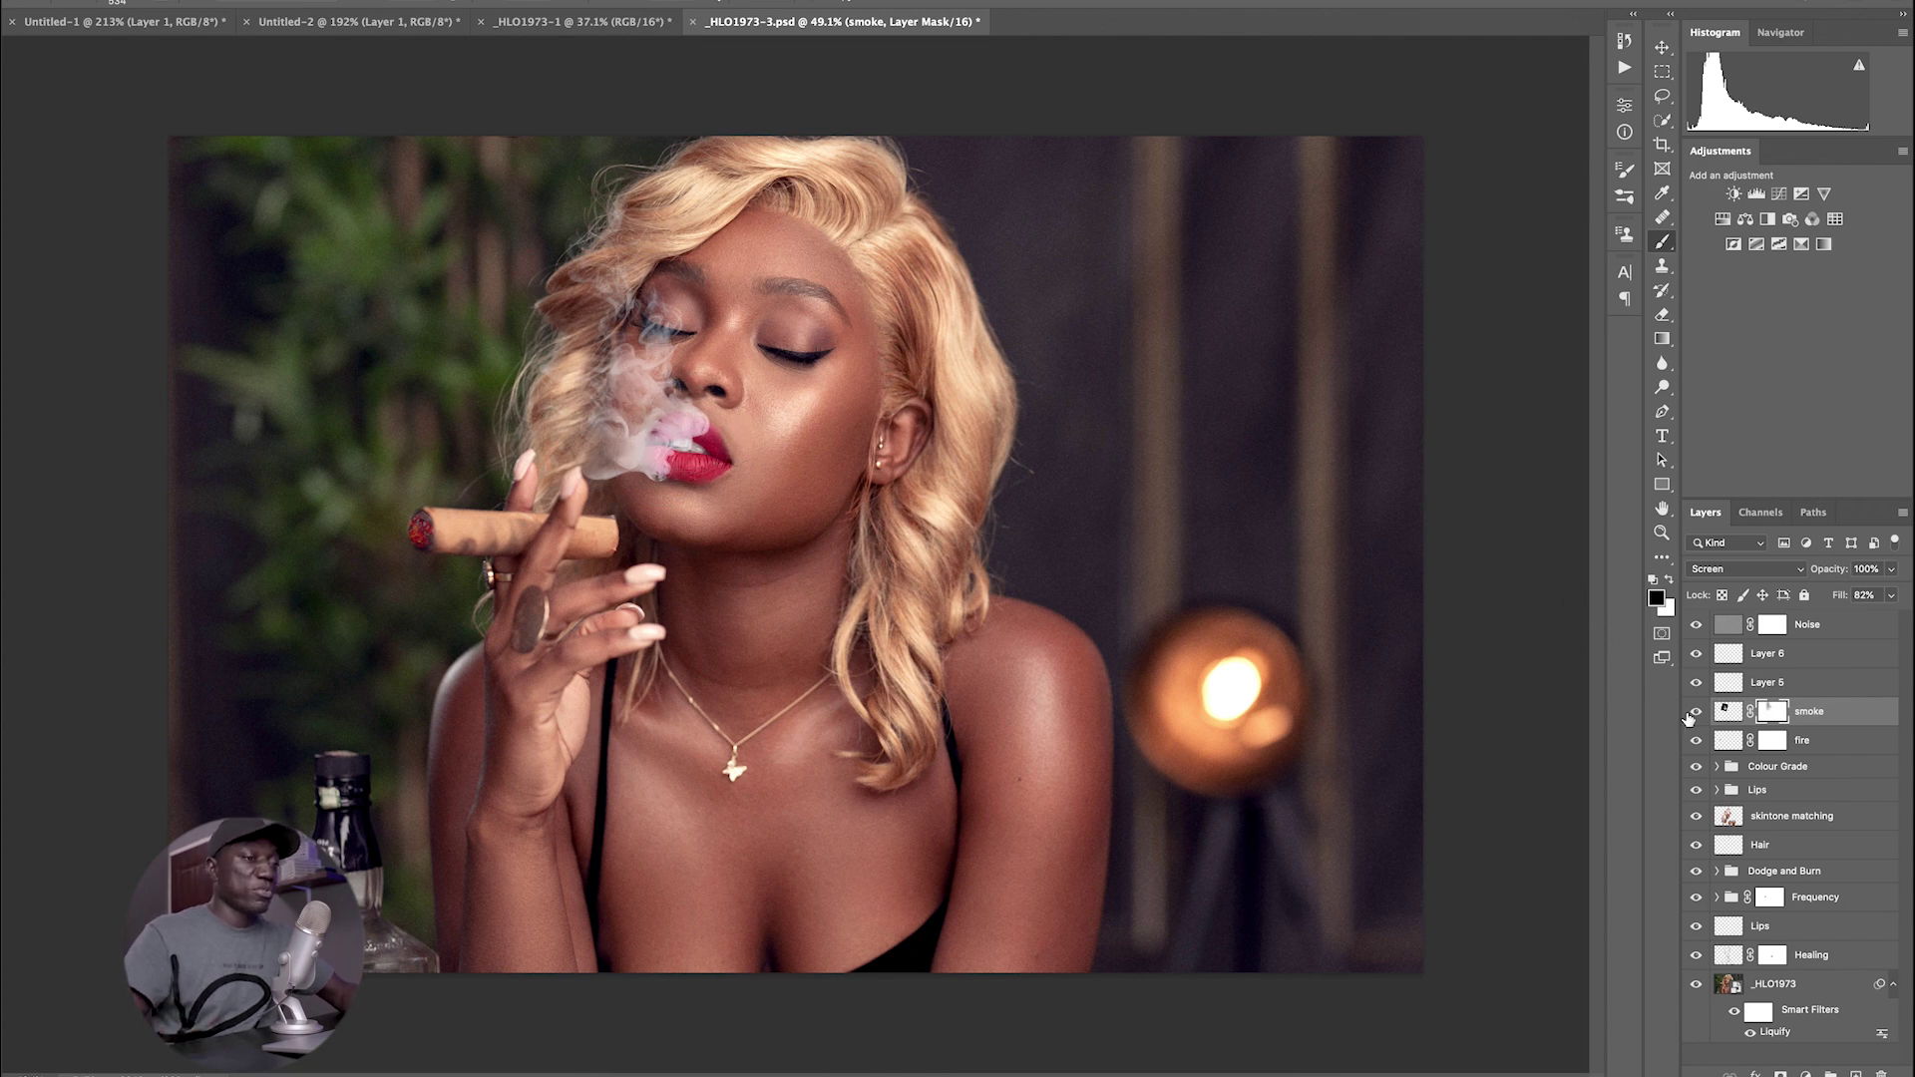
{"action": "left_click", "coordinate": [1731, 712]}
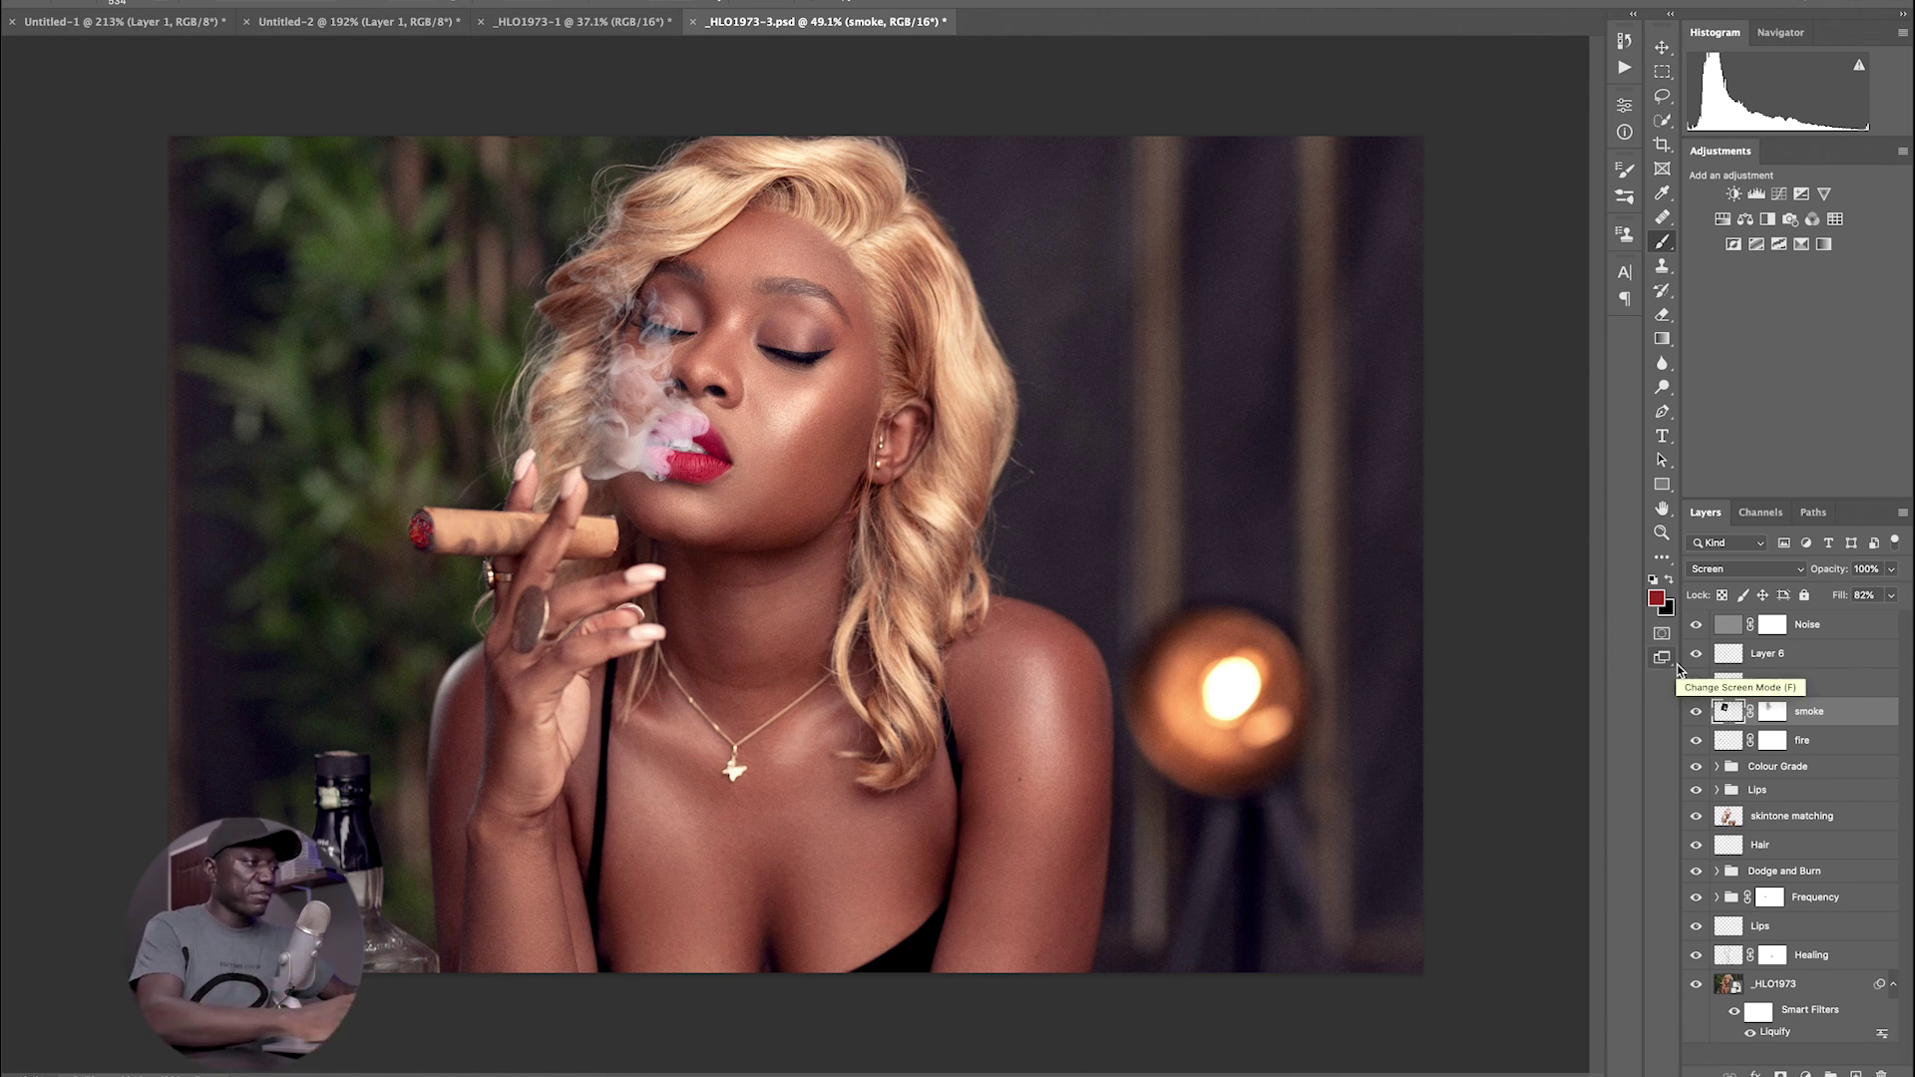
- Duplicate the smoke layer and paint black on the copy's mask to fade the upper smoke over the hair
{"action": "key", "text": "ctrl+j"}
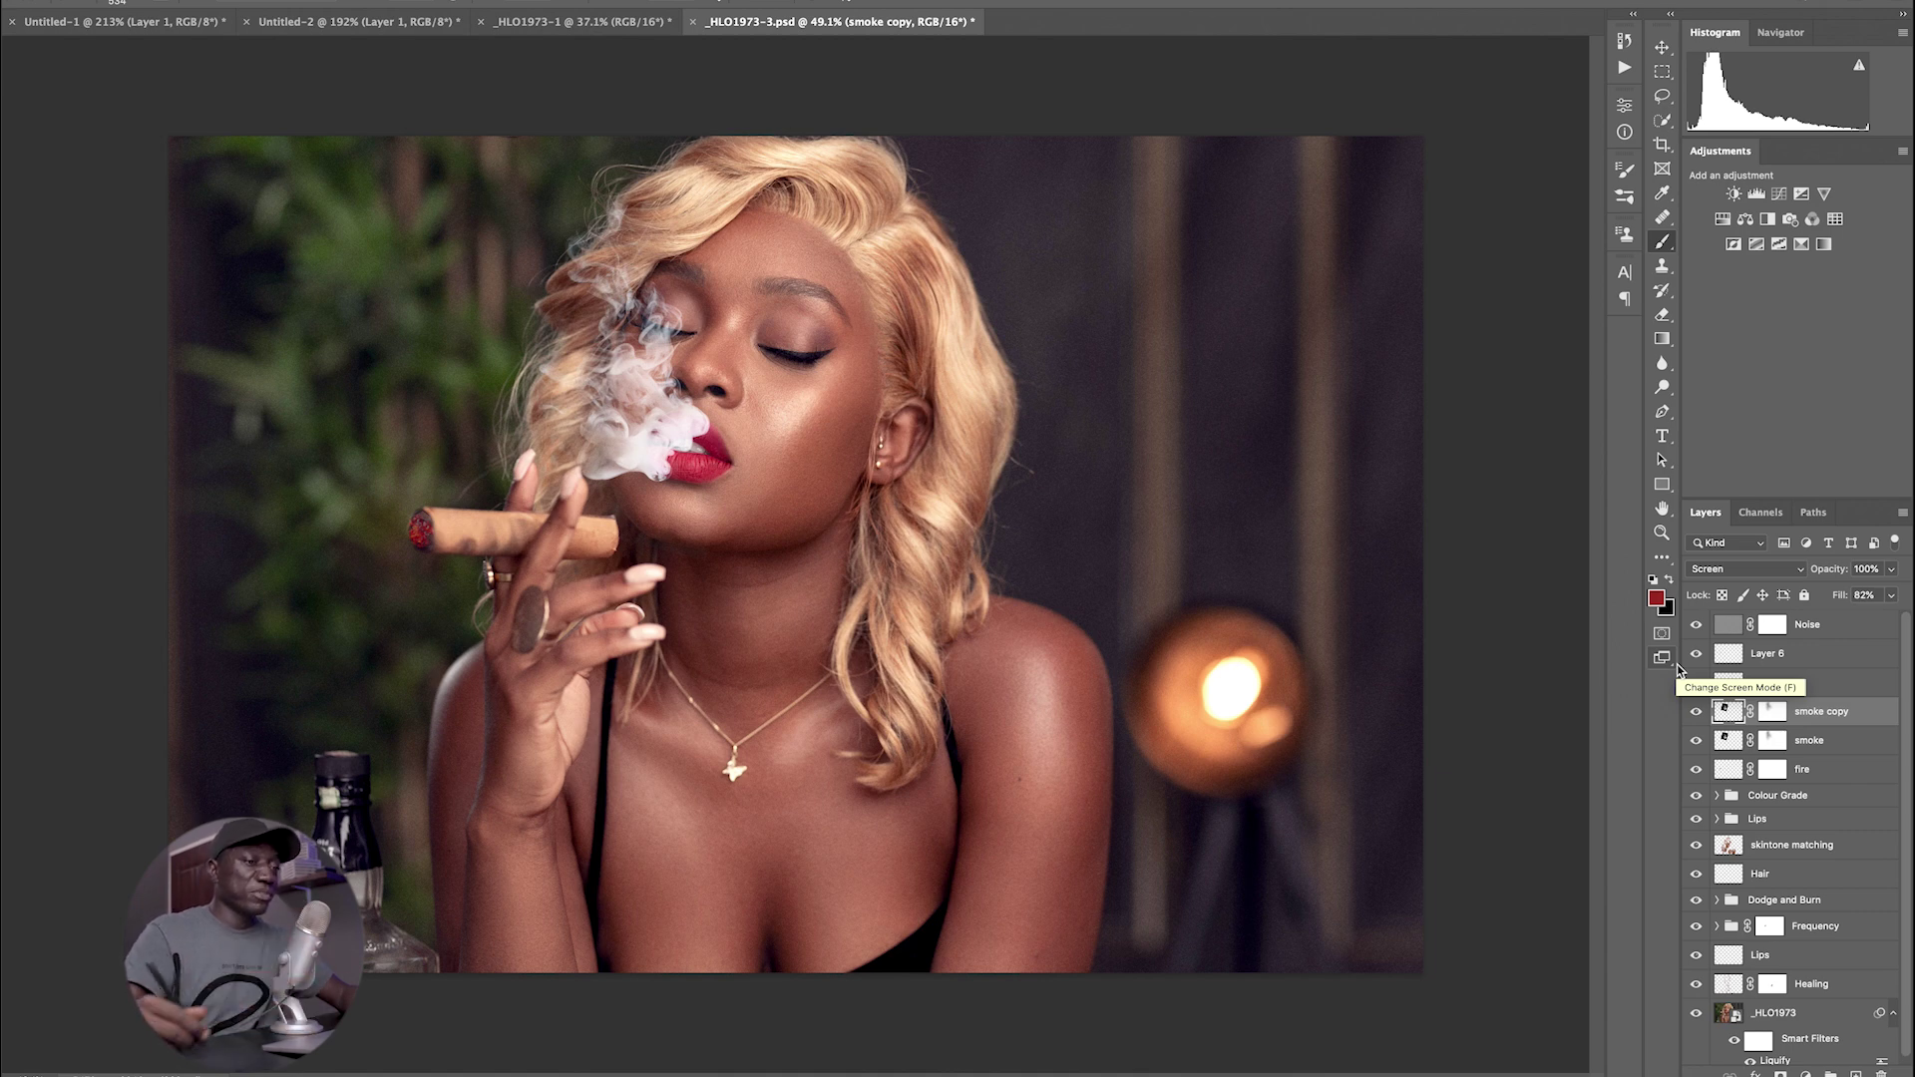
{"action": "left_click", "coordinate": [1771, 711]}
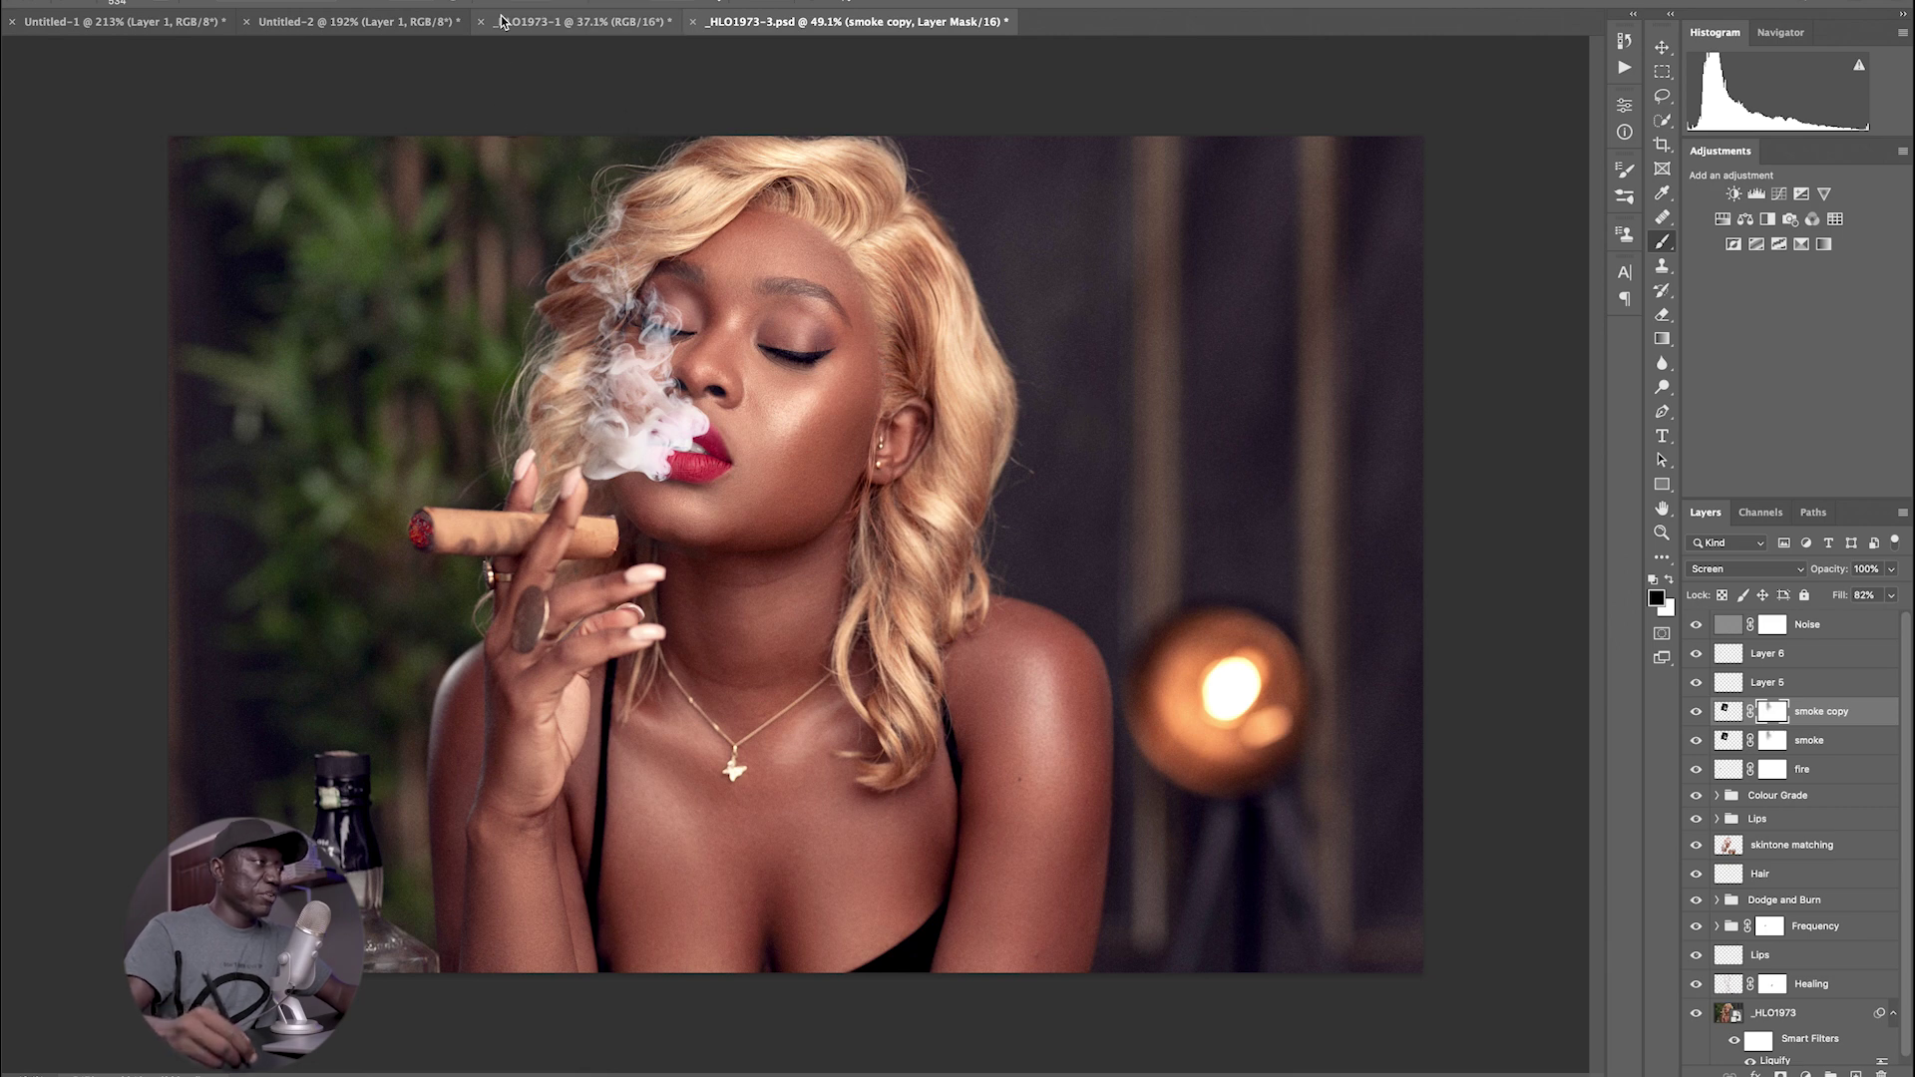
{"action": "left_click_drag", "start_coordinate": [641, 284], "coordinate": [649, 284]}
{"action": "left_click", "coordinate": [549, 261], "text": "alt"}
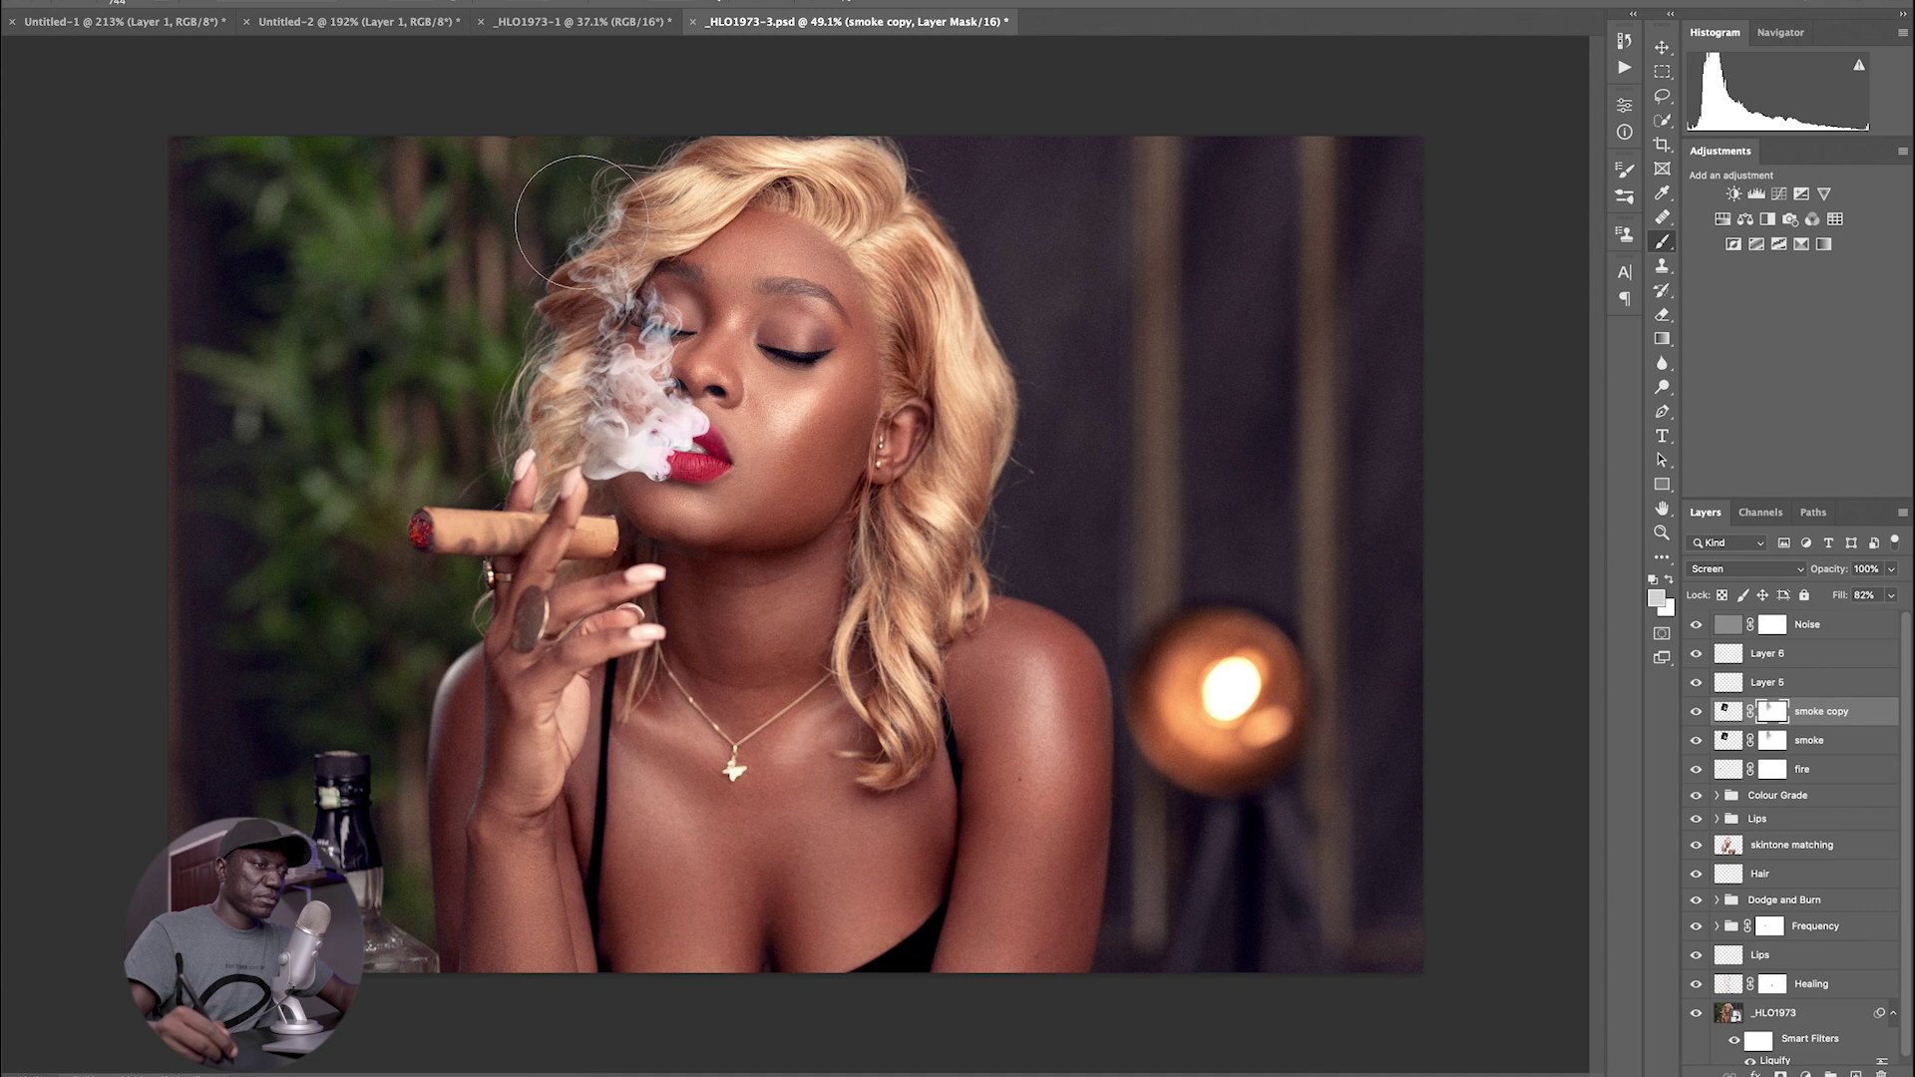
{"action": "key", "text": "d"}
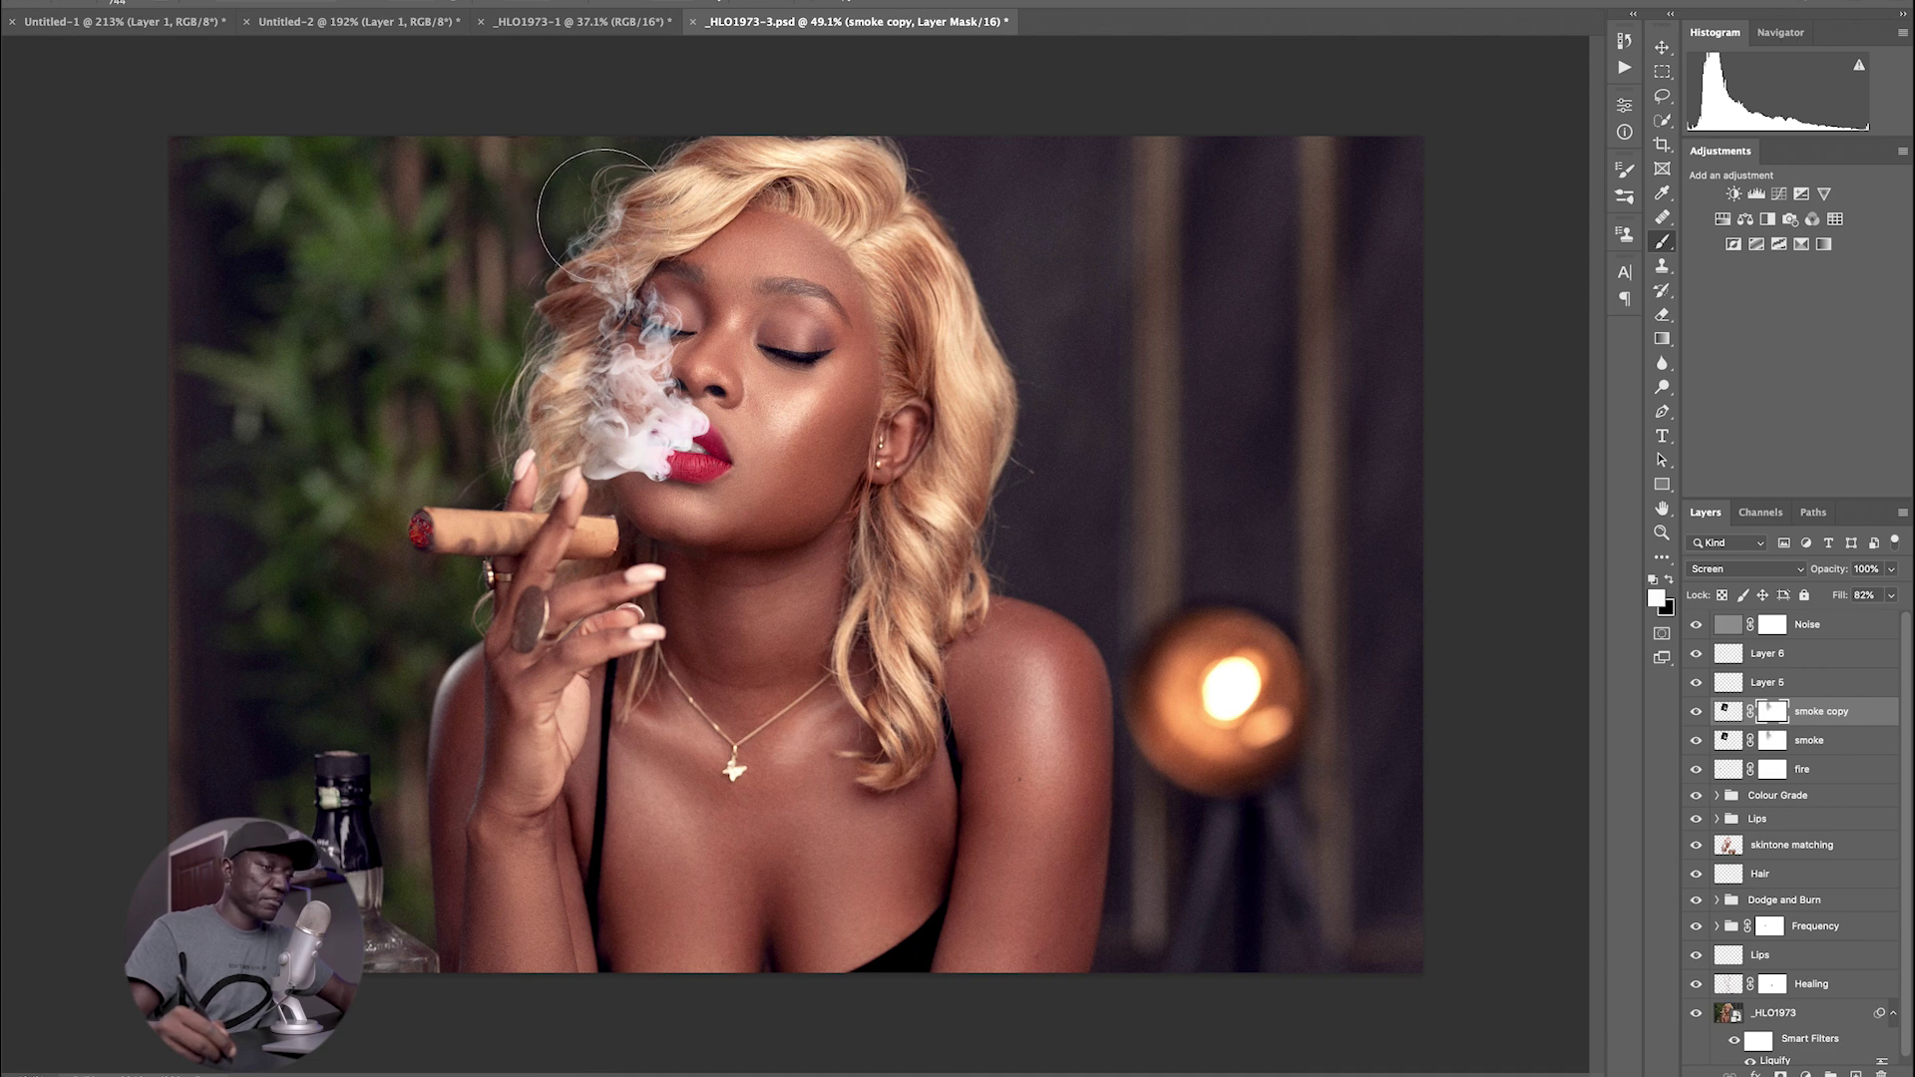
{"action": "key", "text": "x"}
{"action": "mouse_move", "coordinate": [590, 210]}
{"action": "left_mouse_down"}
{"action": "mouse_move", "coordinate": [529, 259]}
{"action": "mouse_move", "coordinate": [609, 219]}
{"action": "mouse_move", "coordinate": [563, 333]}
{"action": "left_mouse_up"}
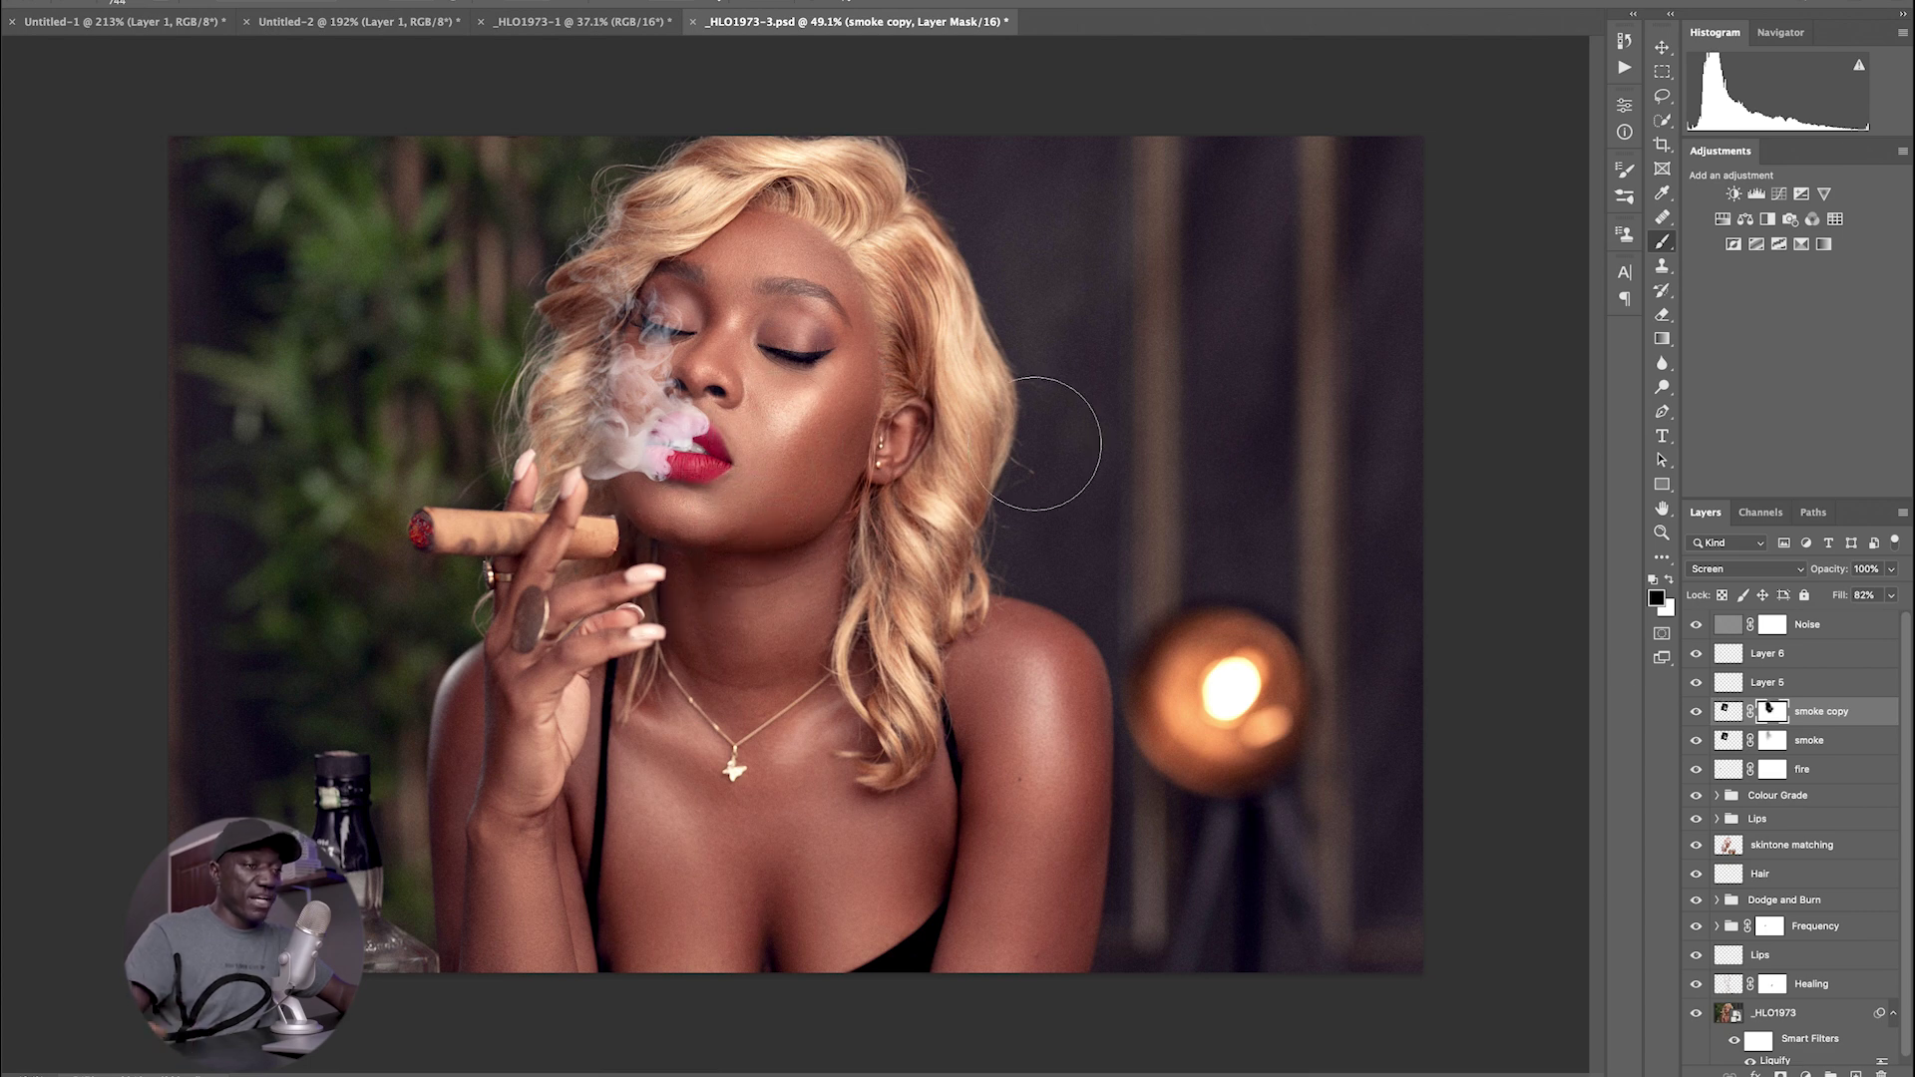
- Select the original smoke layer's mask and compare the portrait with Layer 5 hidden and shown
{"action": "left_click", "coordinate": [1772, 743]}
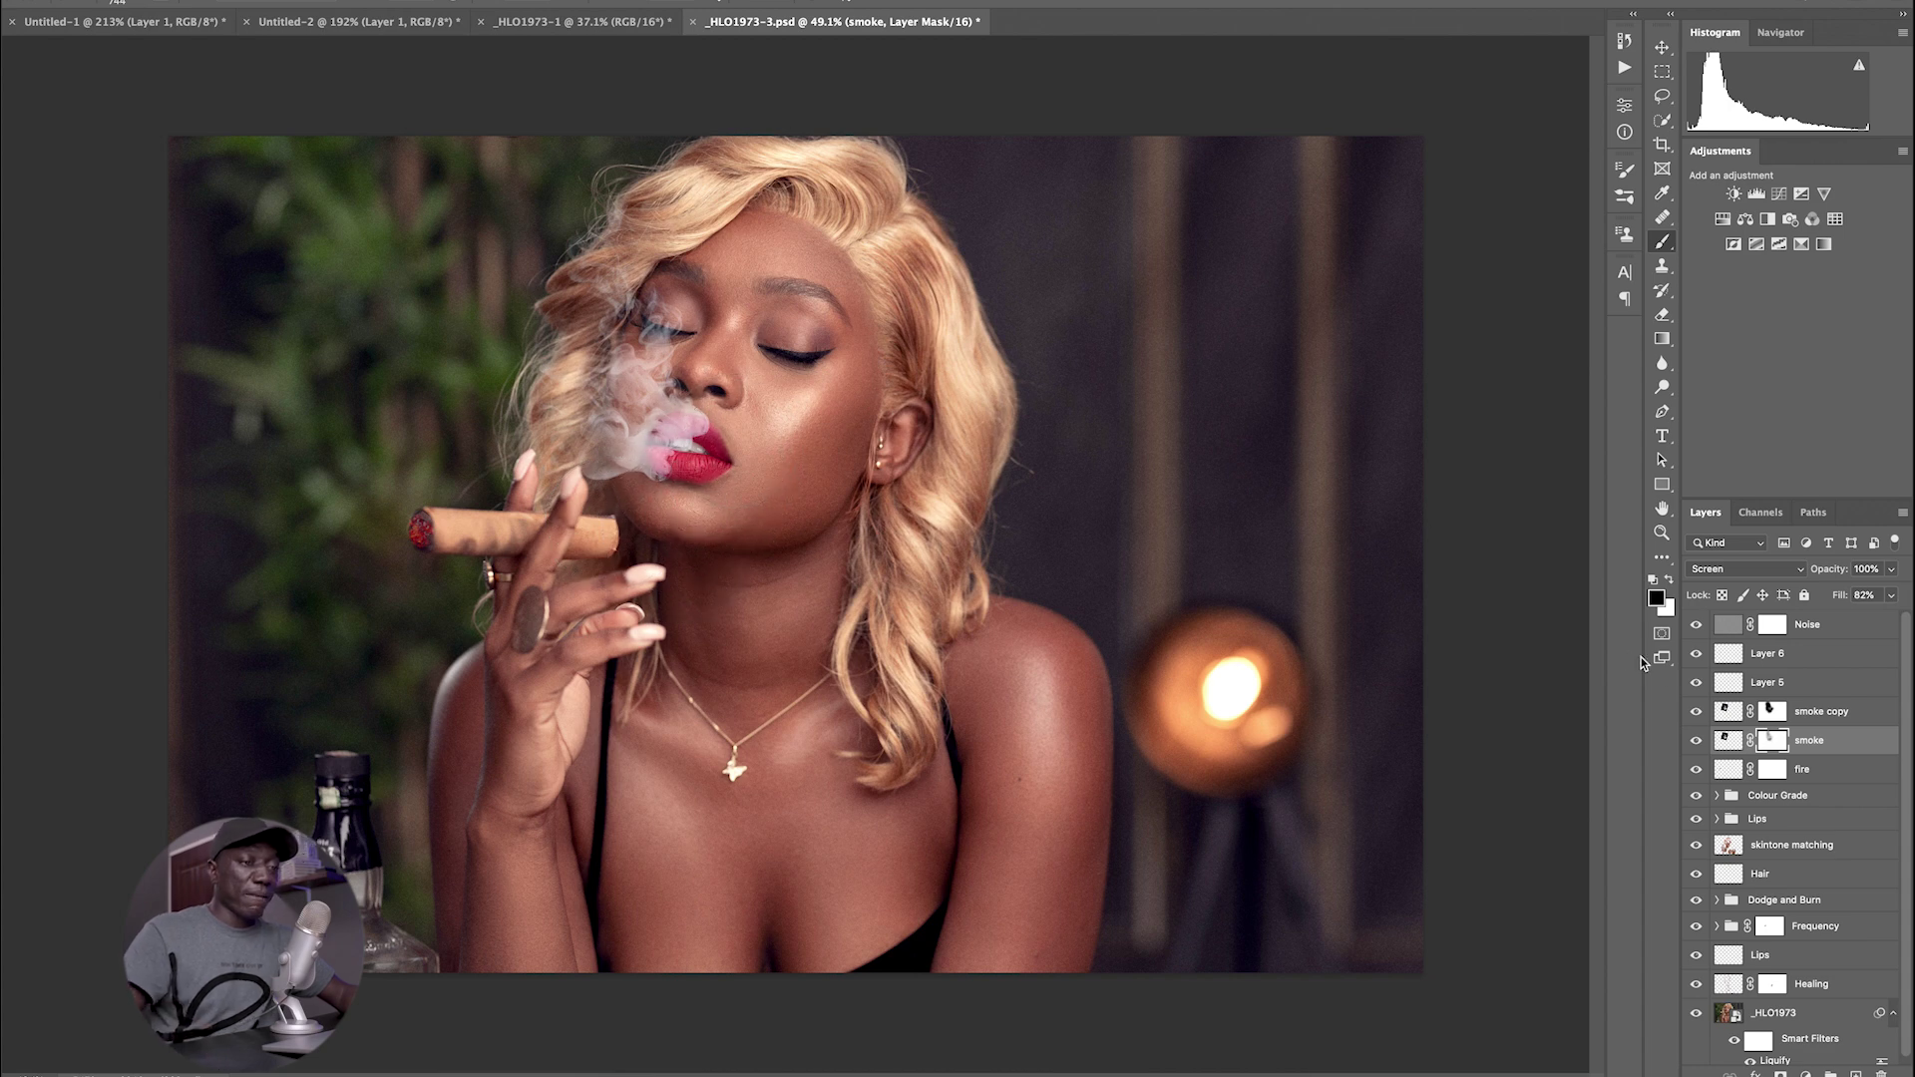
{"action": "left_click", "coordinate": [1696, 683]}
{"action": "left_click", "coordinate": [1695, 685]}
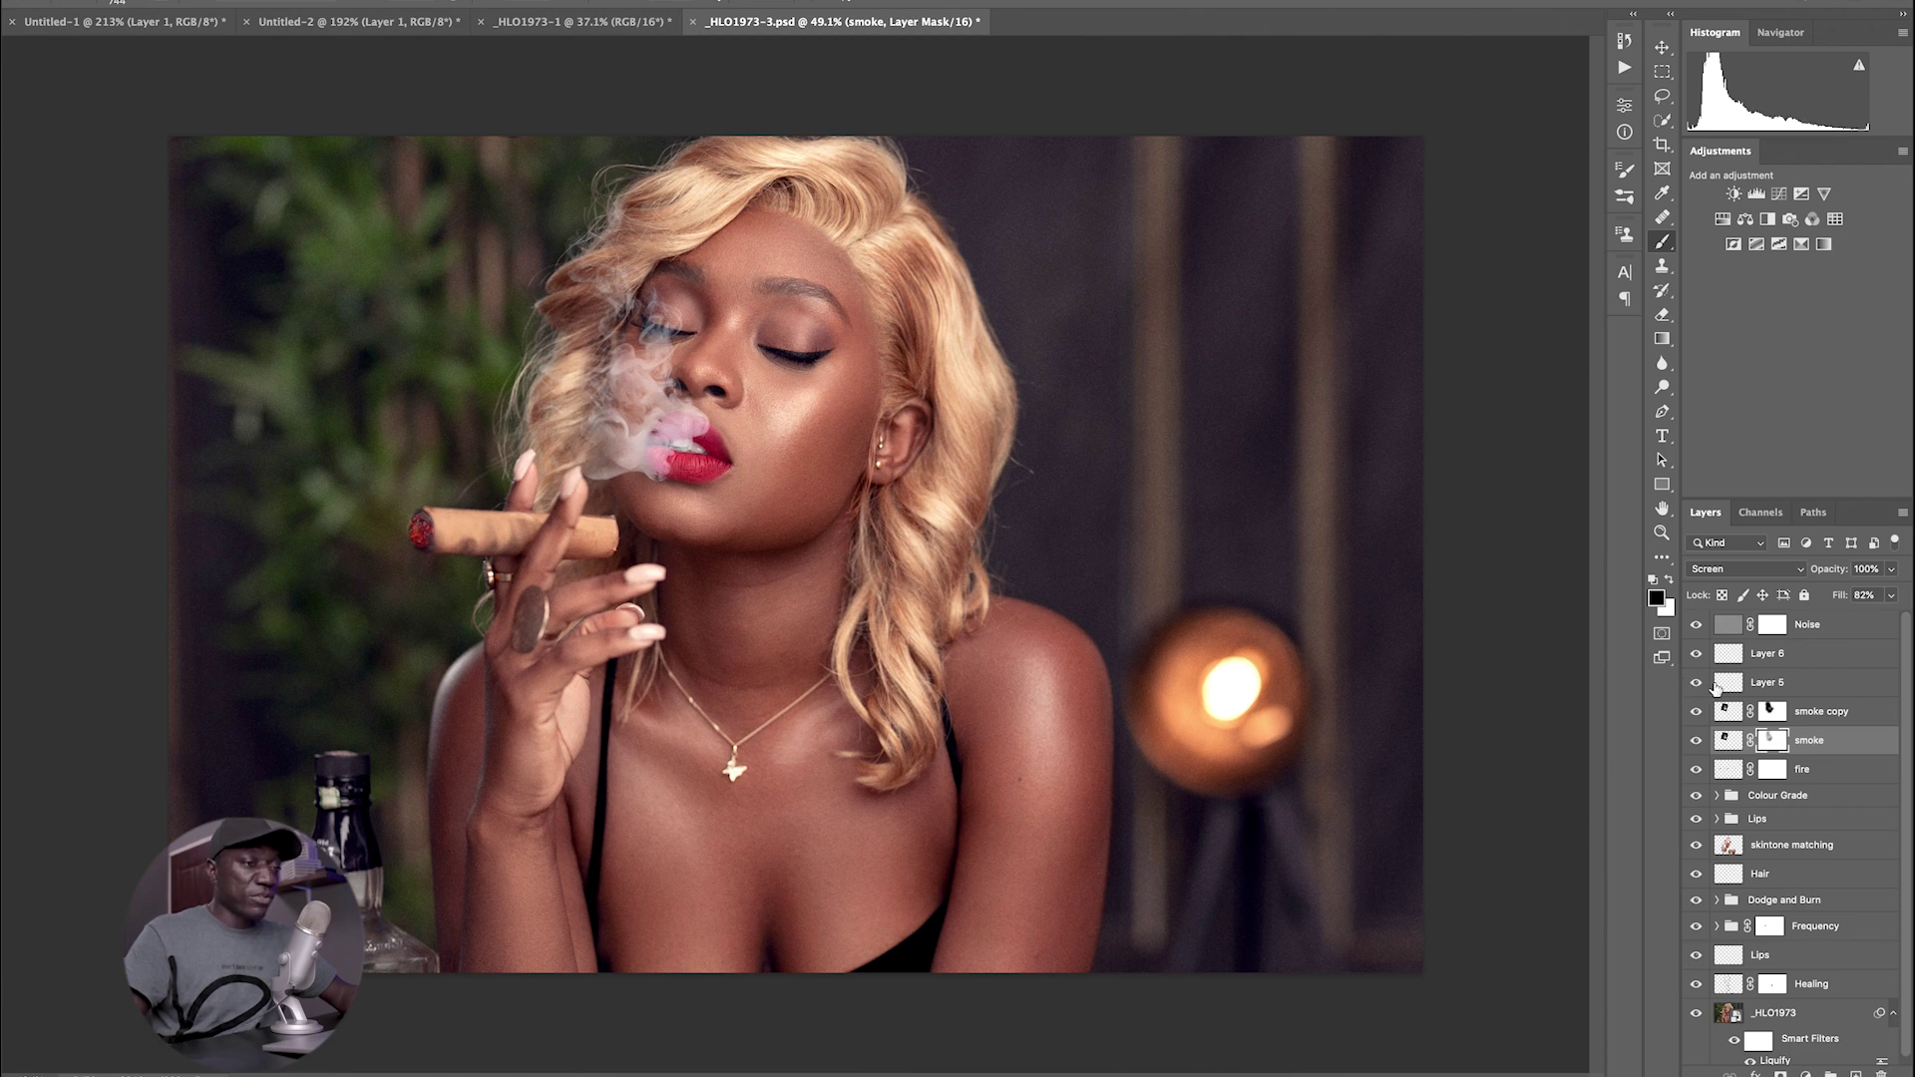
- Paint more soft white haze on Layer 5 over the smoke at the mouth, building it up between the lips
{"action": "left_click", "coordinate": [1727, 686]}
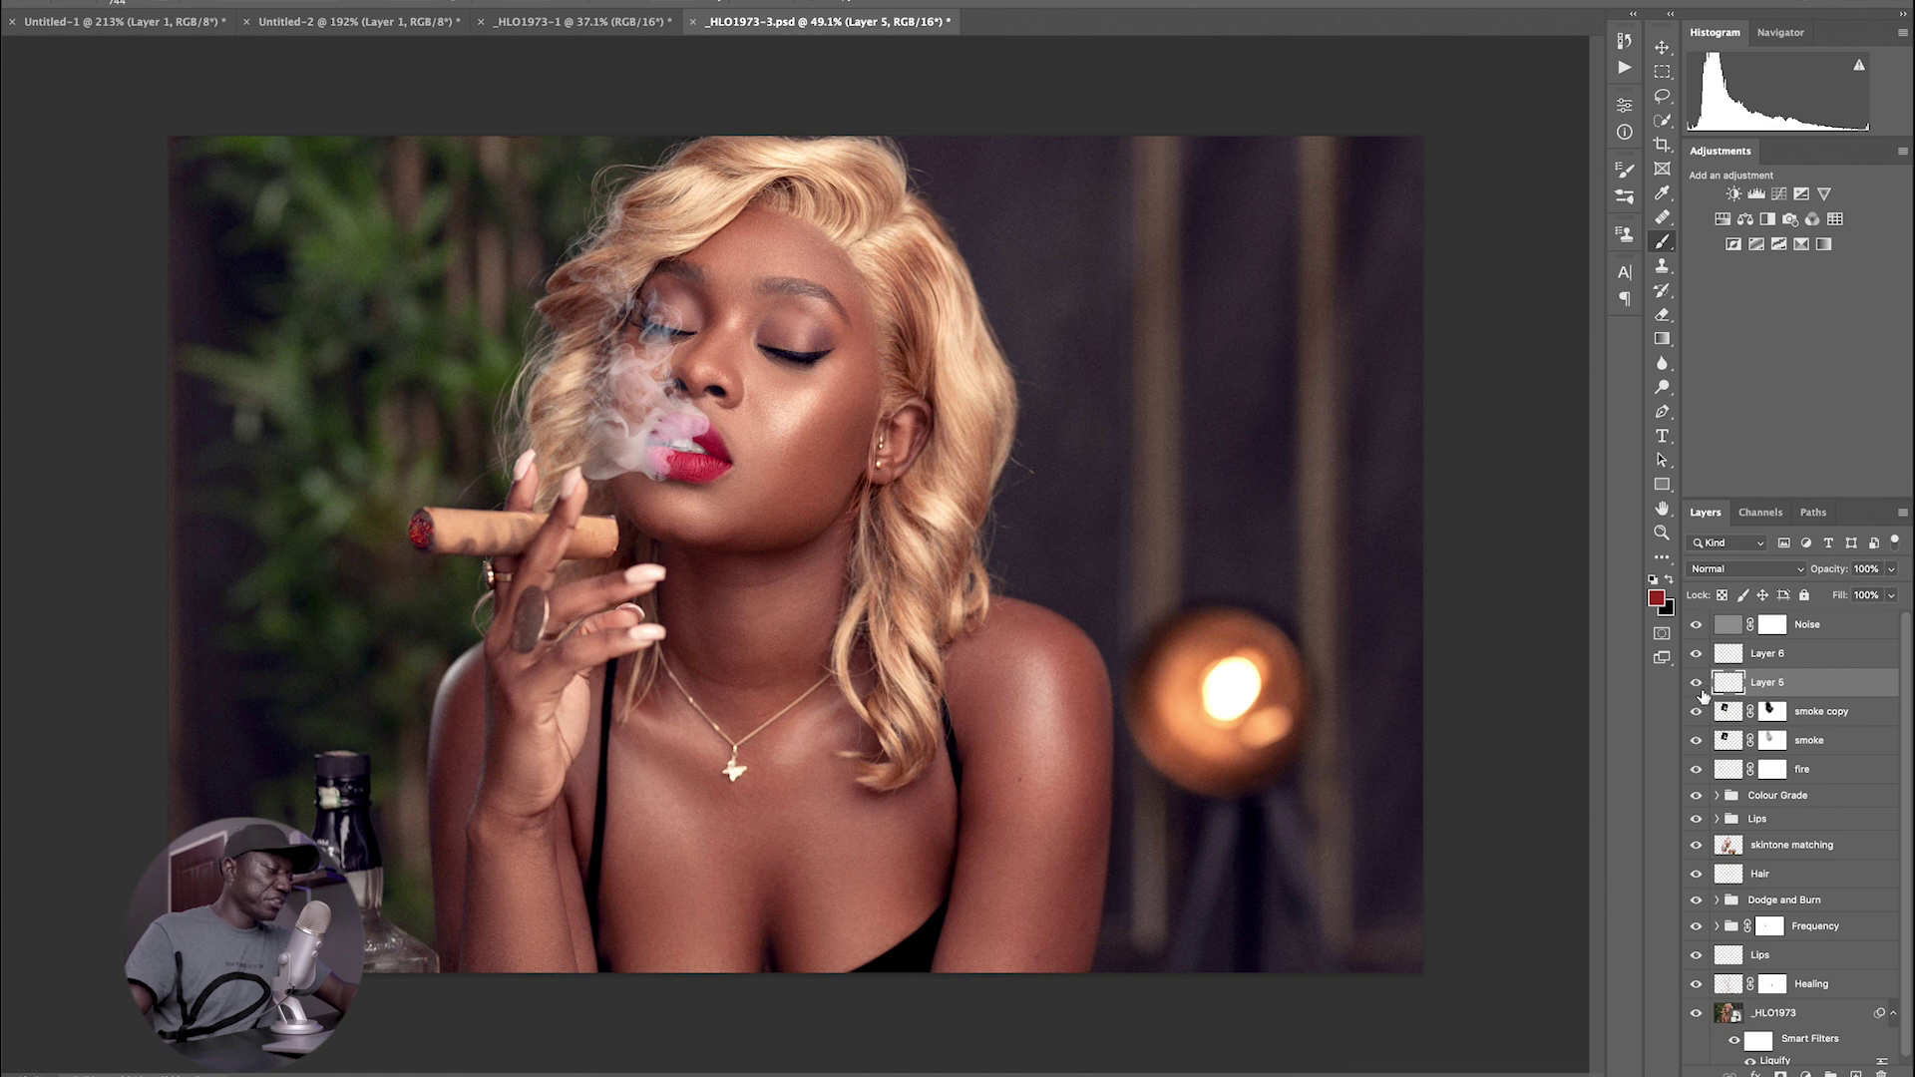
{"action": "key", "text": "d"}
{"action": "key", "text": "x"}
{"action": "left_click_drag", "start_coordinate": [704, 431], "coordinate": [649, 438]}
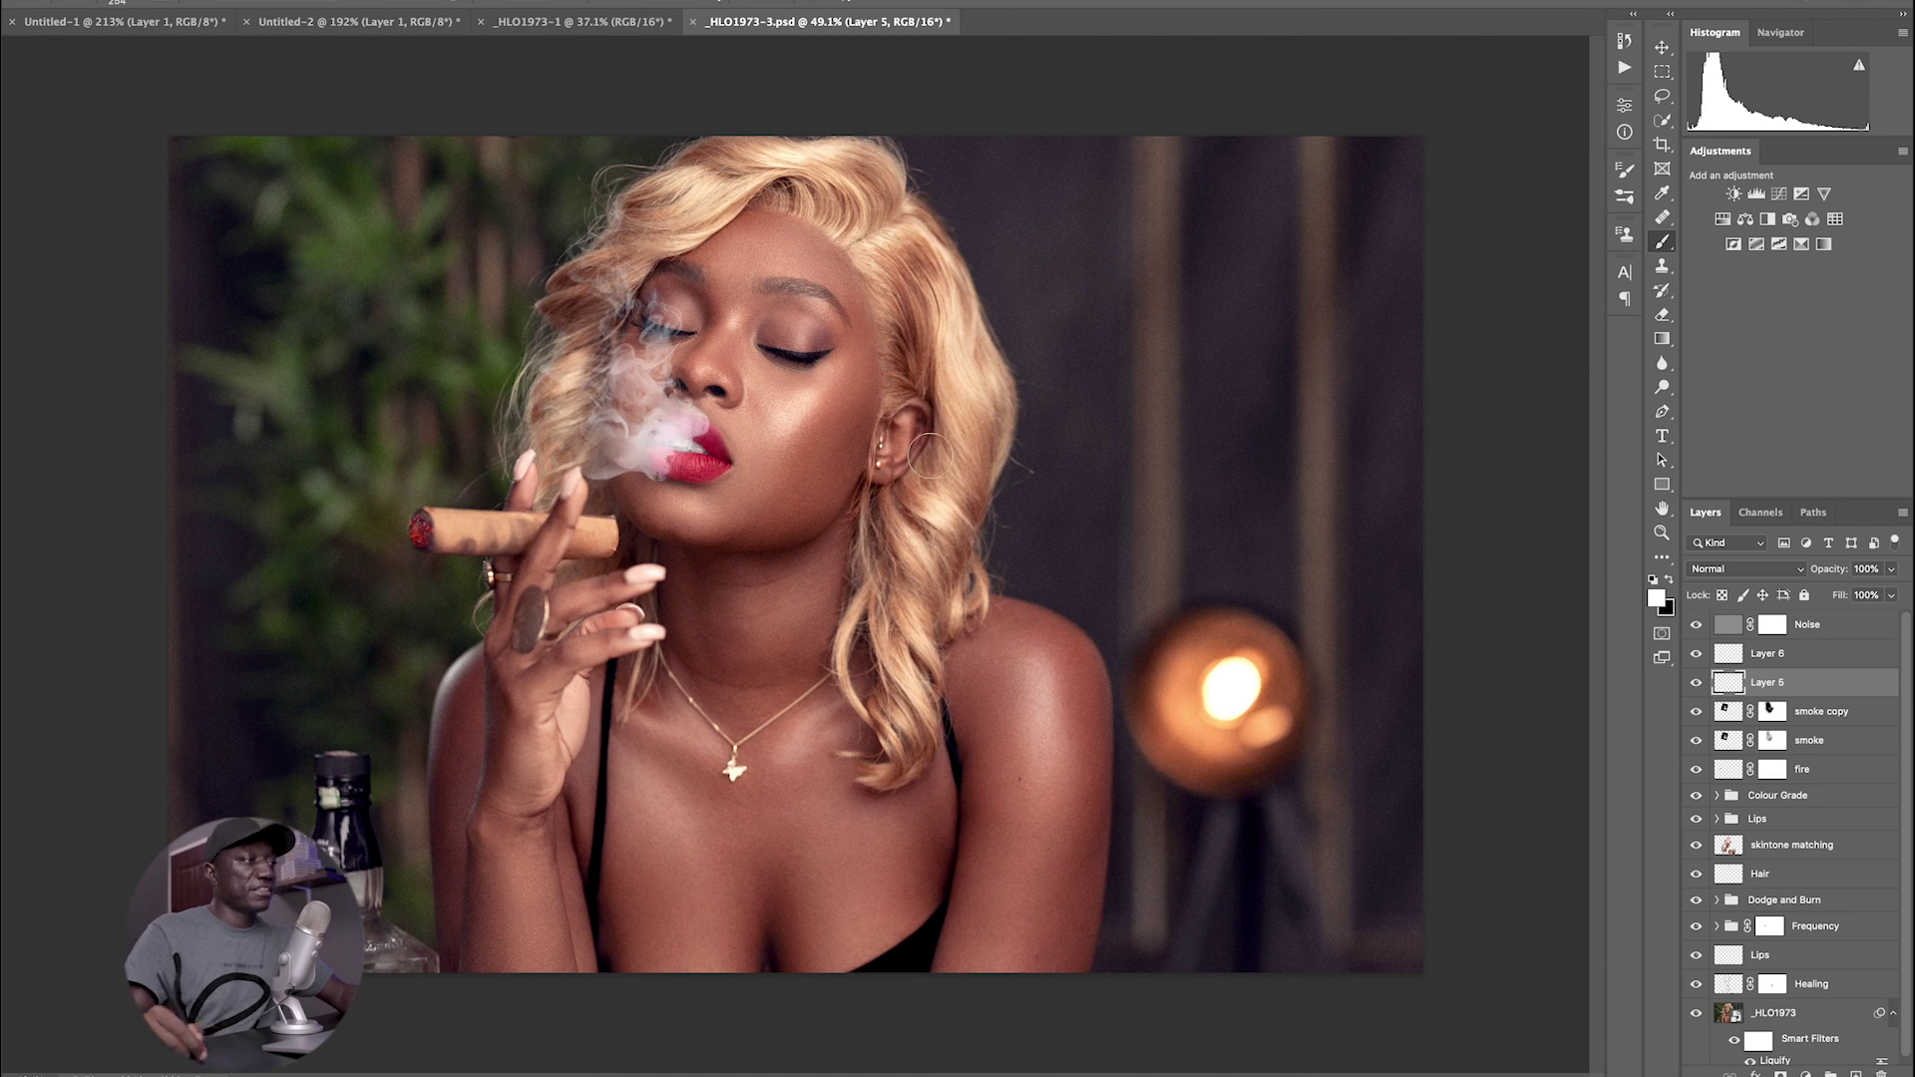
{"action": "key", "text": "z"}
{"action": "left_click_drag", "start_coordinate": [1246, 489], "coordinate": [1164, 489]}
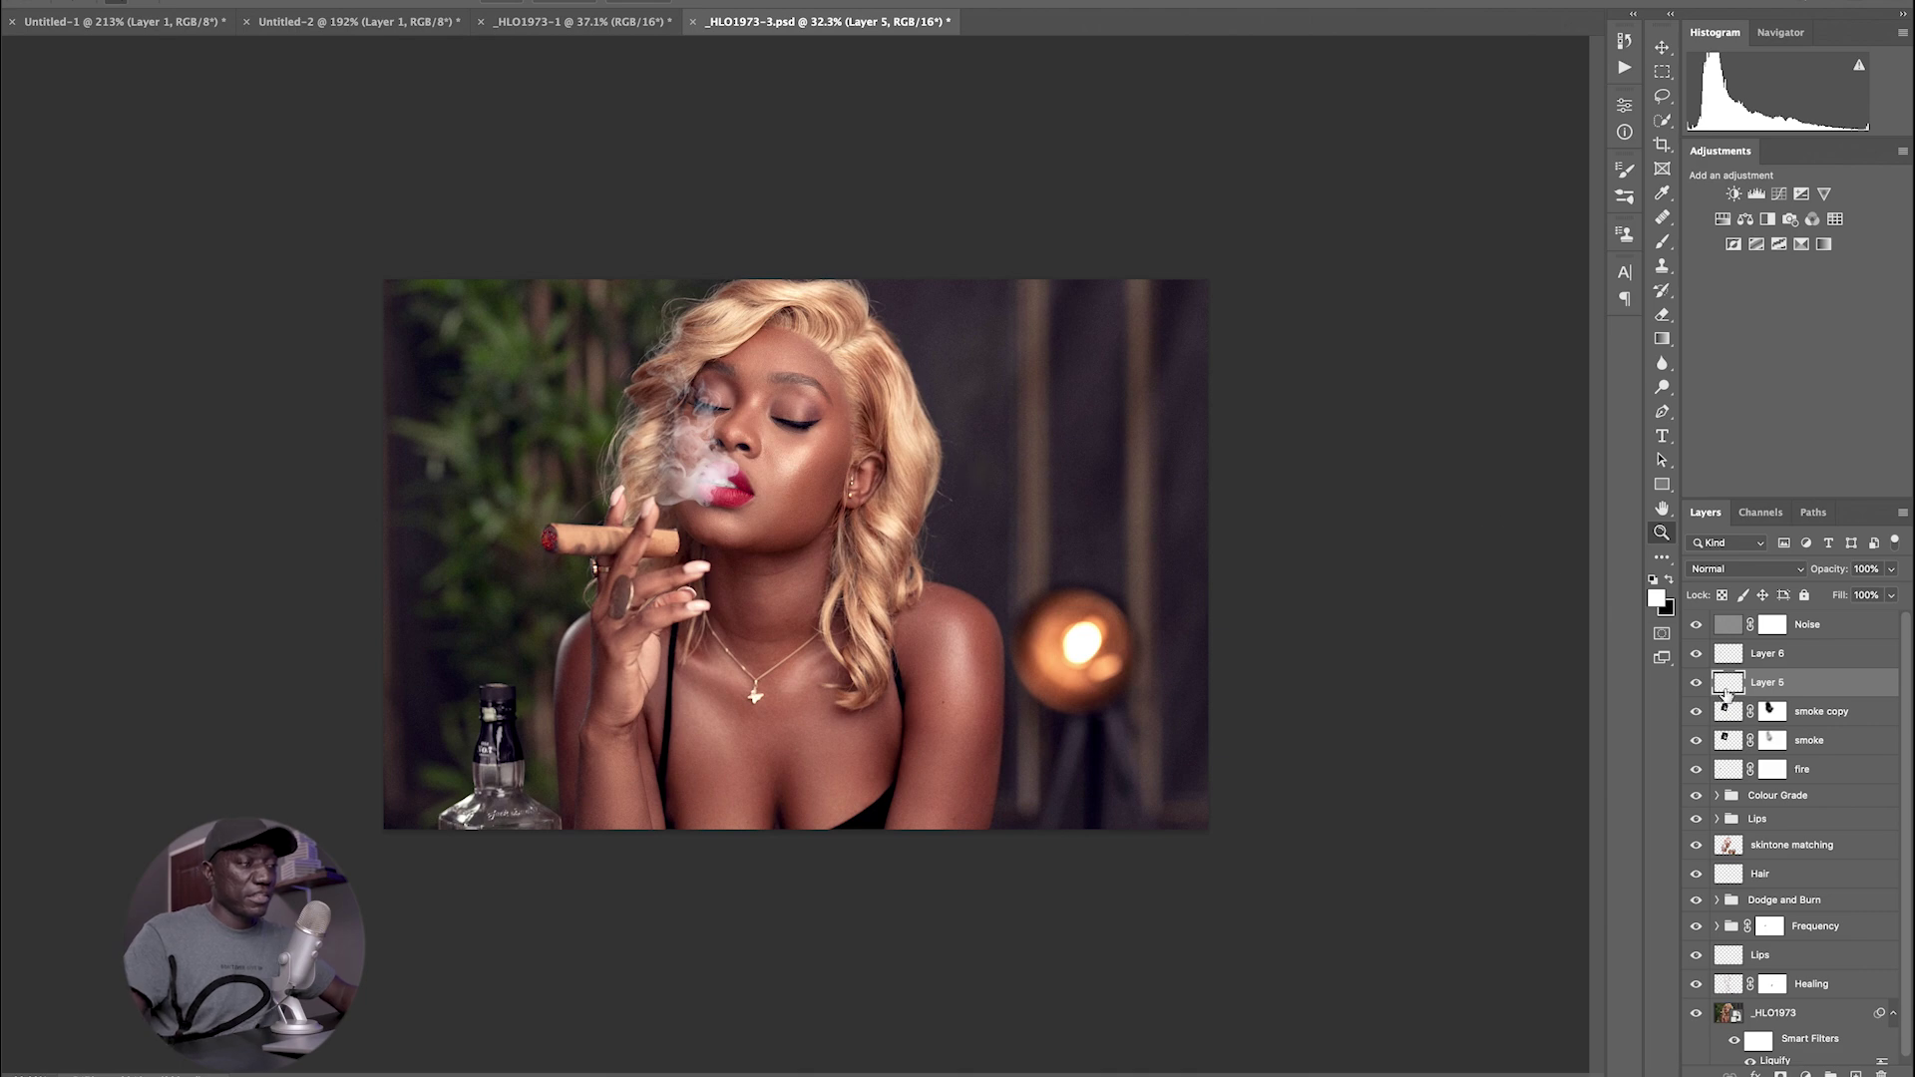
{"action": "left_click_drag", "start_coordinate": [718, 483], "coordinate": [713, 469]}
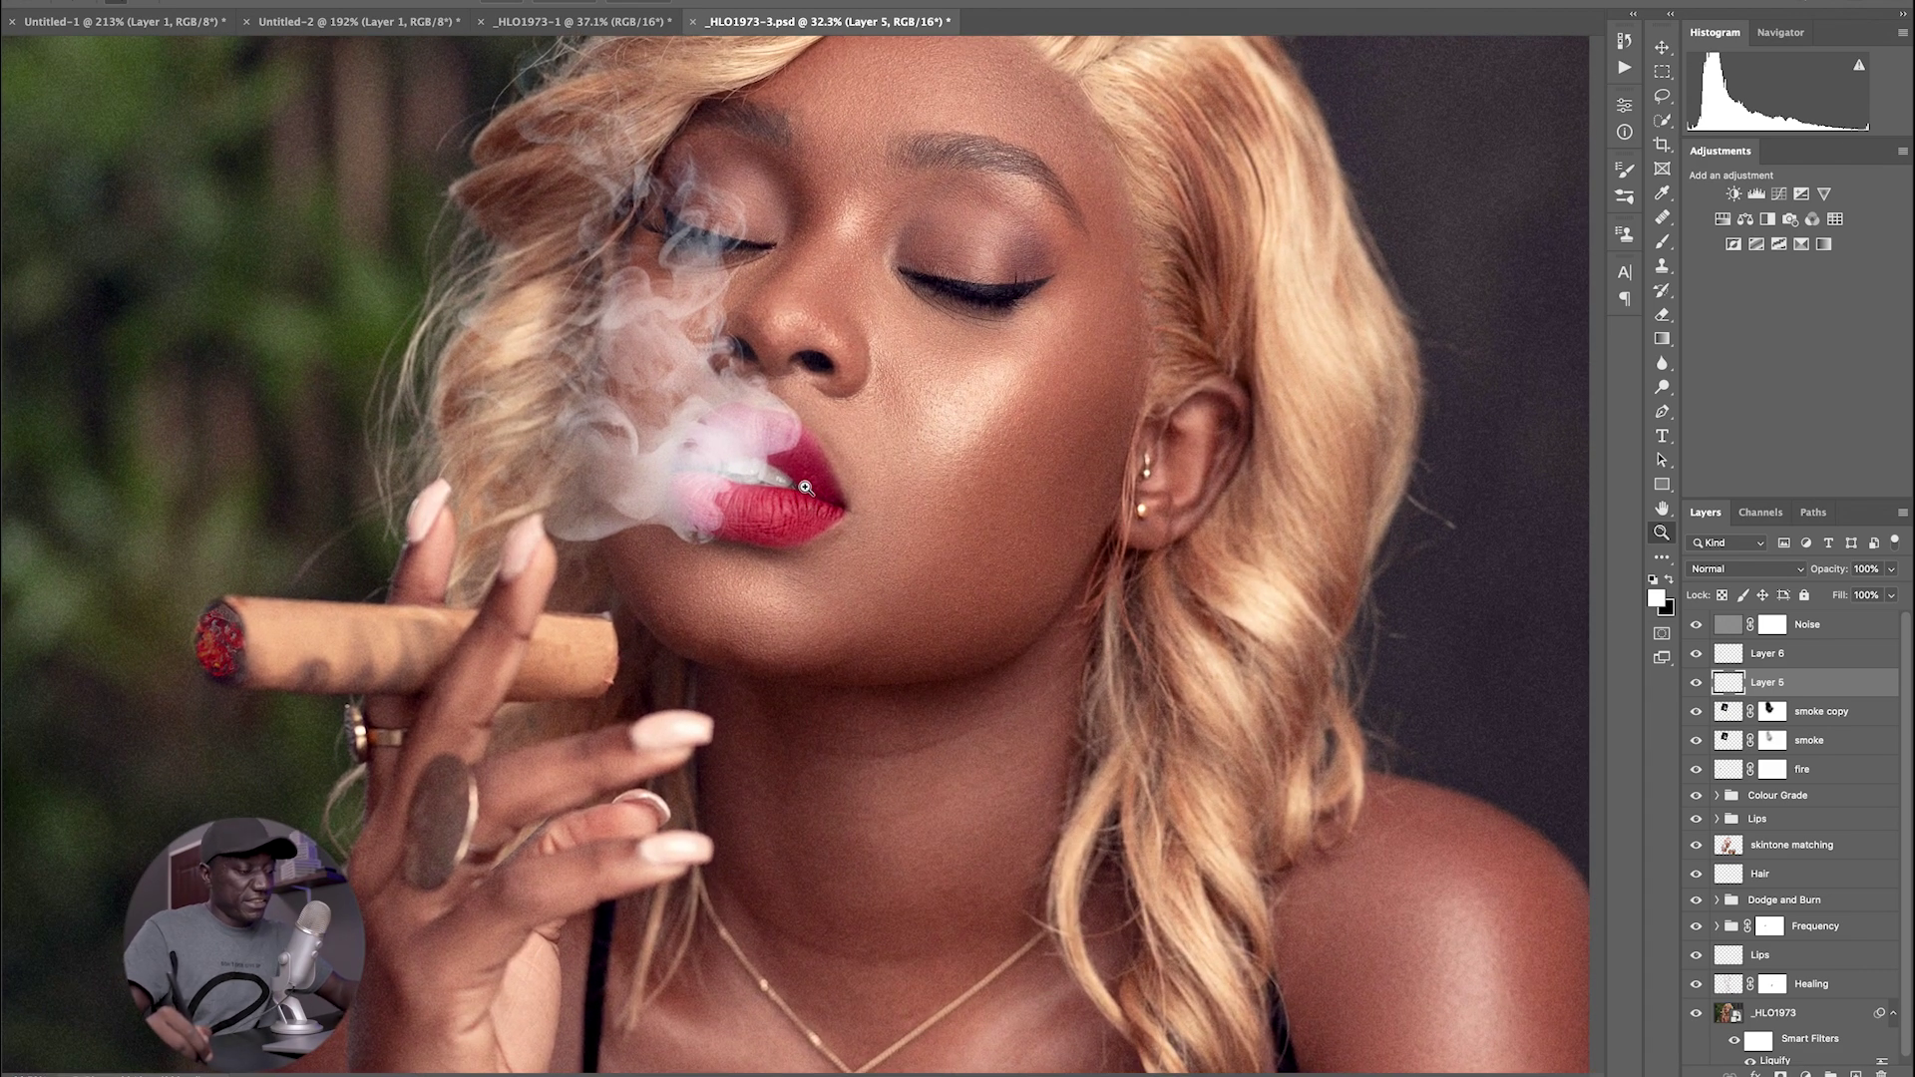
{"action": "key", "text": "b"}
{"action": "mouse_move", "coordinate": [731, 468]}
{"action": "left_mouse_down"}
{"action": "mouse_move", "coordinate": [677, 464]}
{"action": "mouse_move", "coordinate": [752, 463]}
{"action": "mouse_move", "coordinate": [667, 472]}
{"action": "mouse_move", "coordinate": [771, 471]}
{"action": "left_mouse_up"}
- Inspect the smoke around the lips close up, with Layer 5 hidden and shown
{"action": "key", "text": "z"}
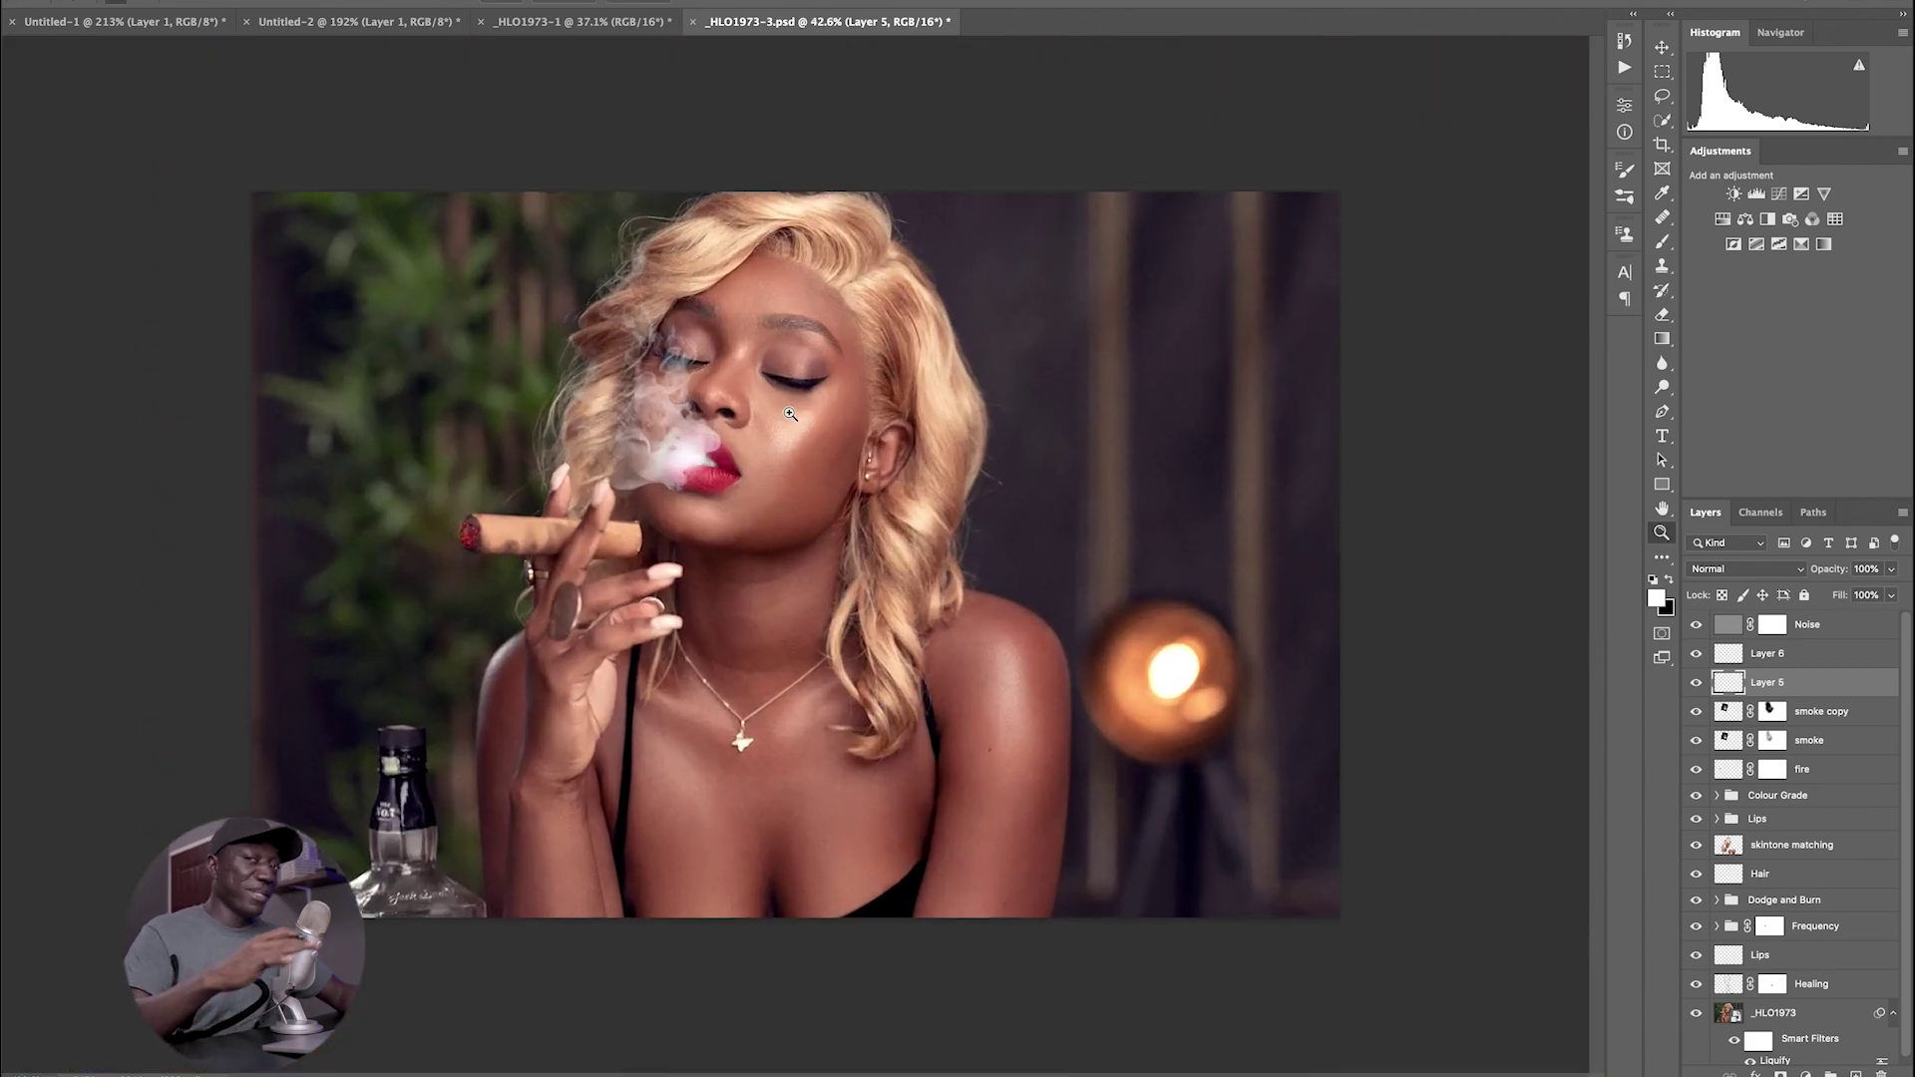
{"action": "left_click_drag", "start_coordinate": [740, 462], "coordinate": [786, 448]}
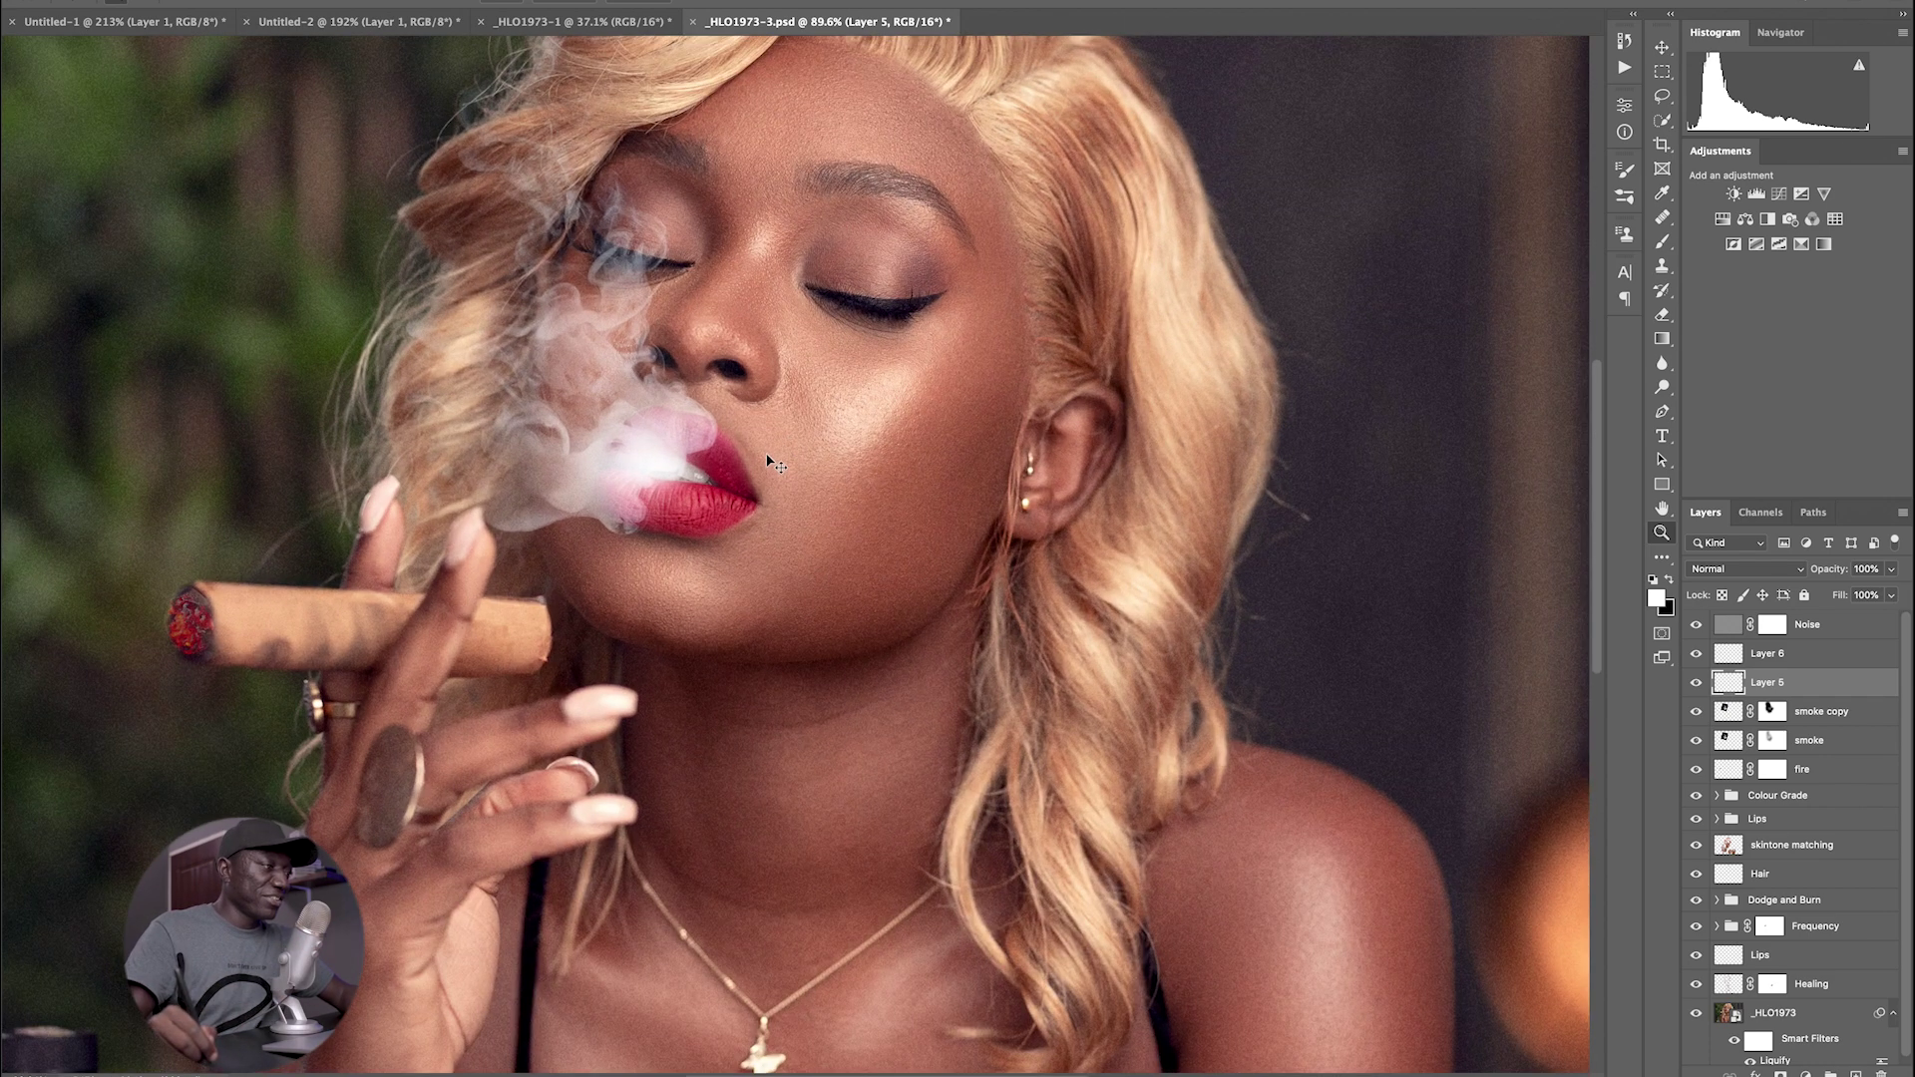
{"action": "mouse_move", "coordinate": [760, 461]}
{"action": "left_mouse_down"}
{"action": "mouse_move", "coordinate": [706, 477]}
{"action": "mouse_move", "coordinate": [768, 467]}
{"action": "left_mouse_up"}
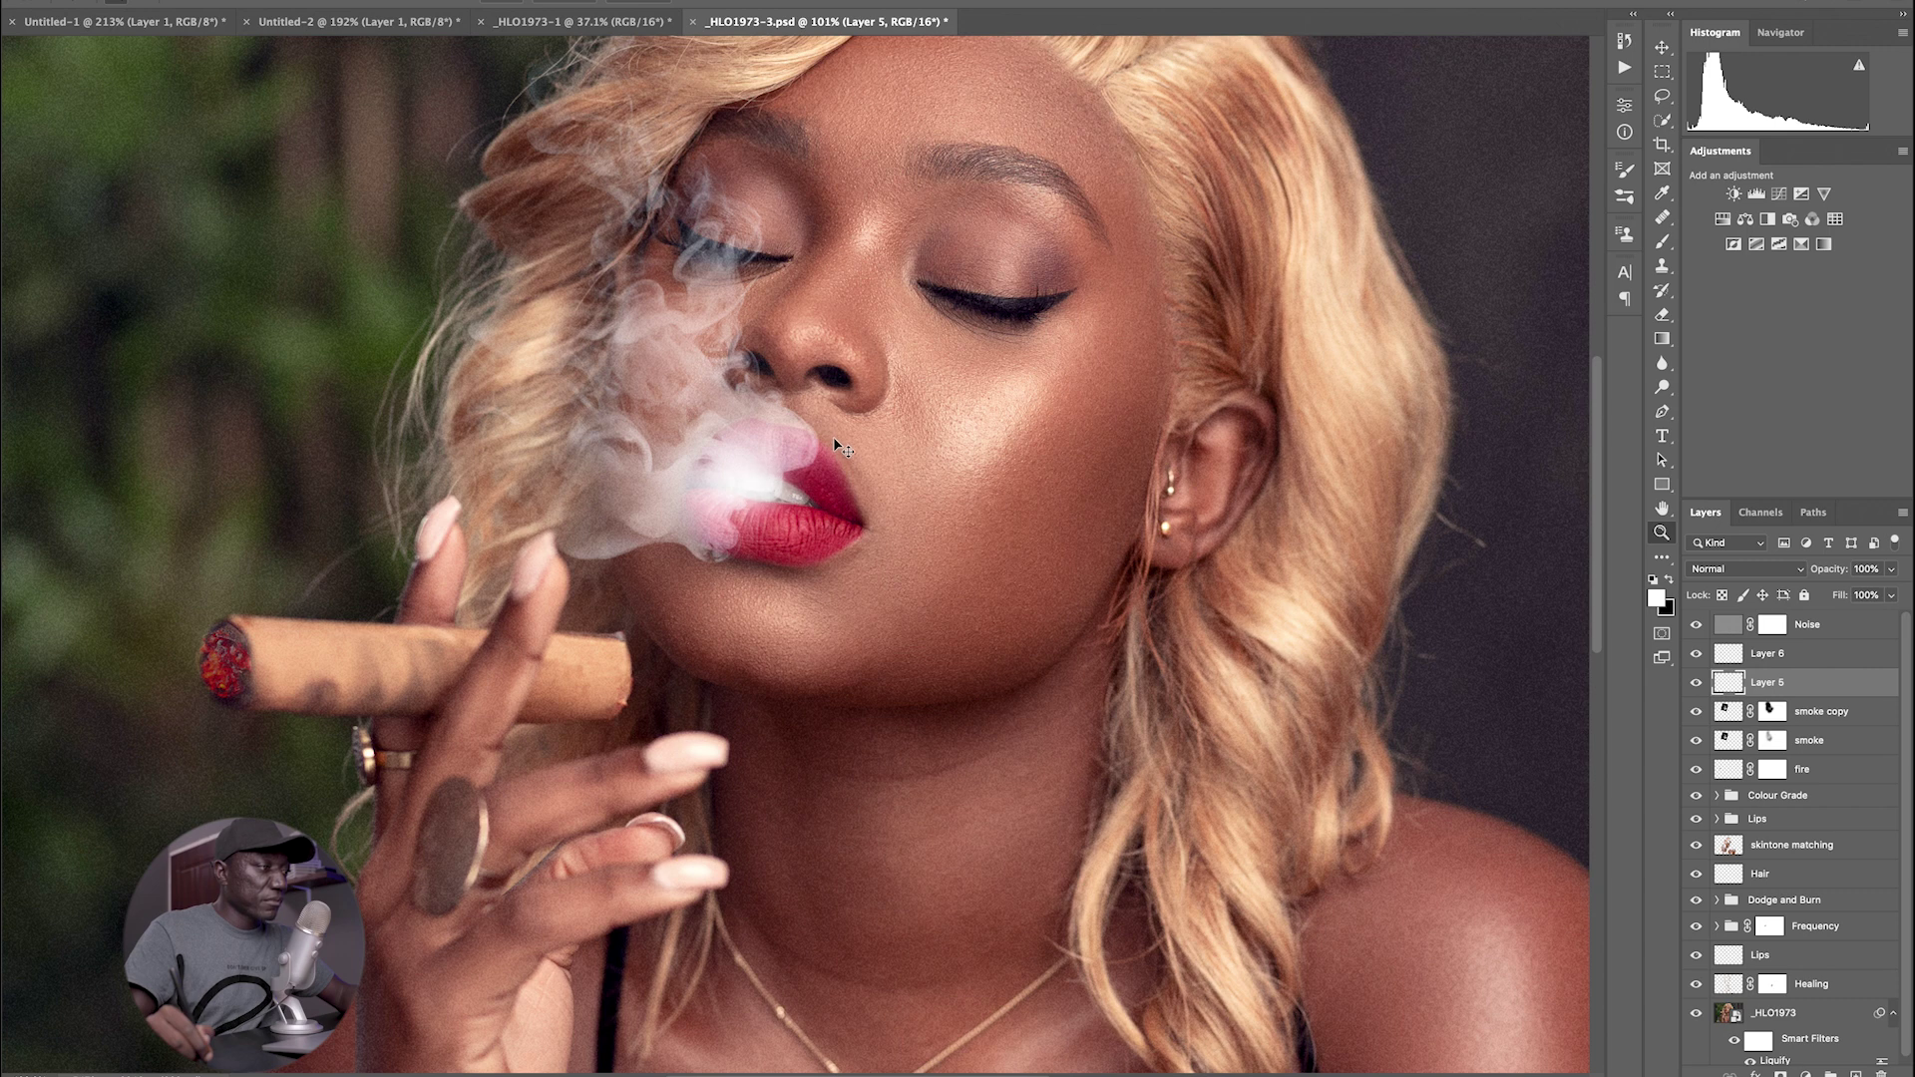
{"action": "left_click", "coordinate": [1695, 693]}
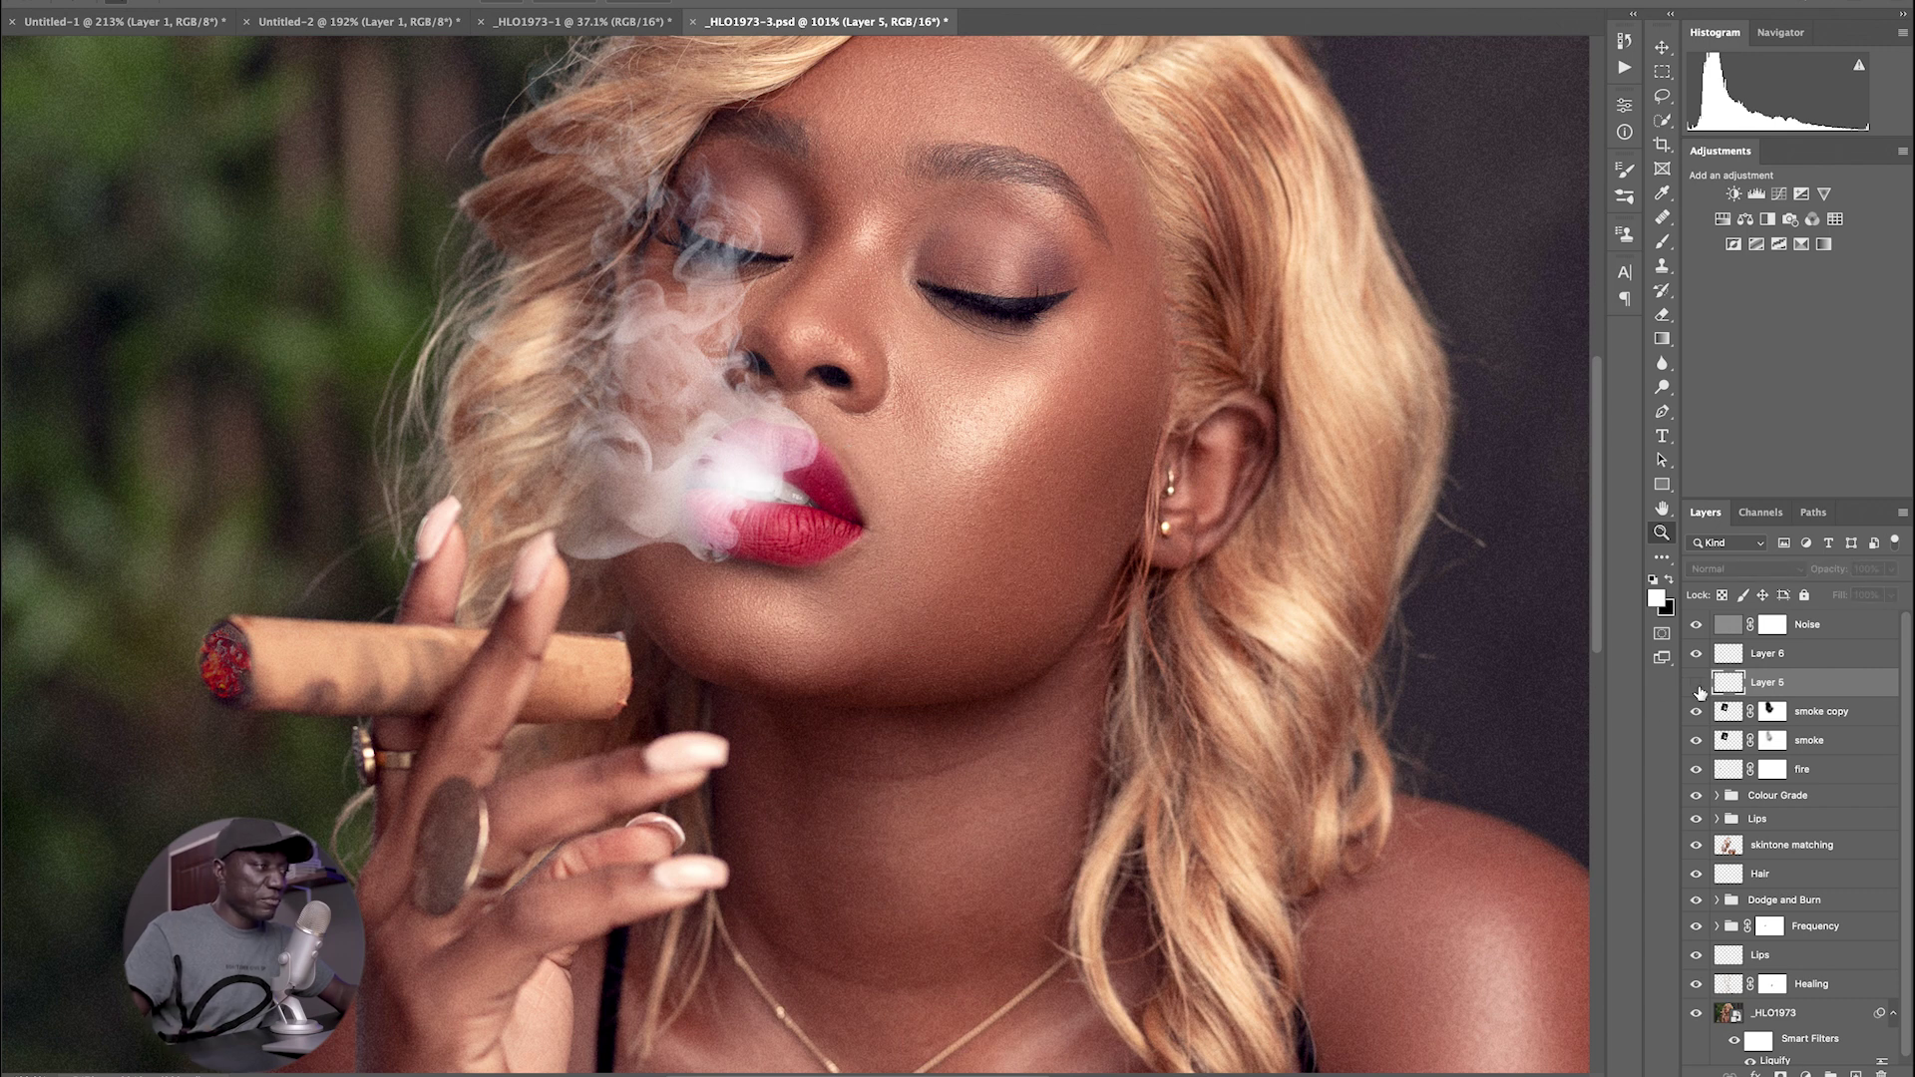
{"action": "left_click", "coordinate": [1694, 693]}
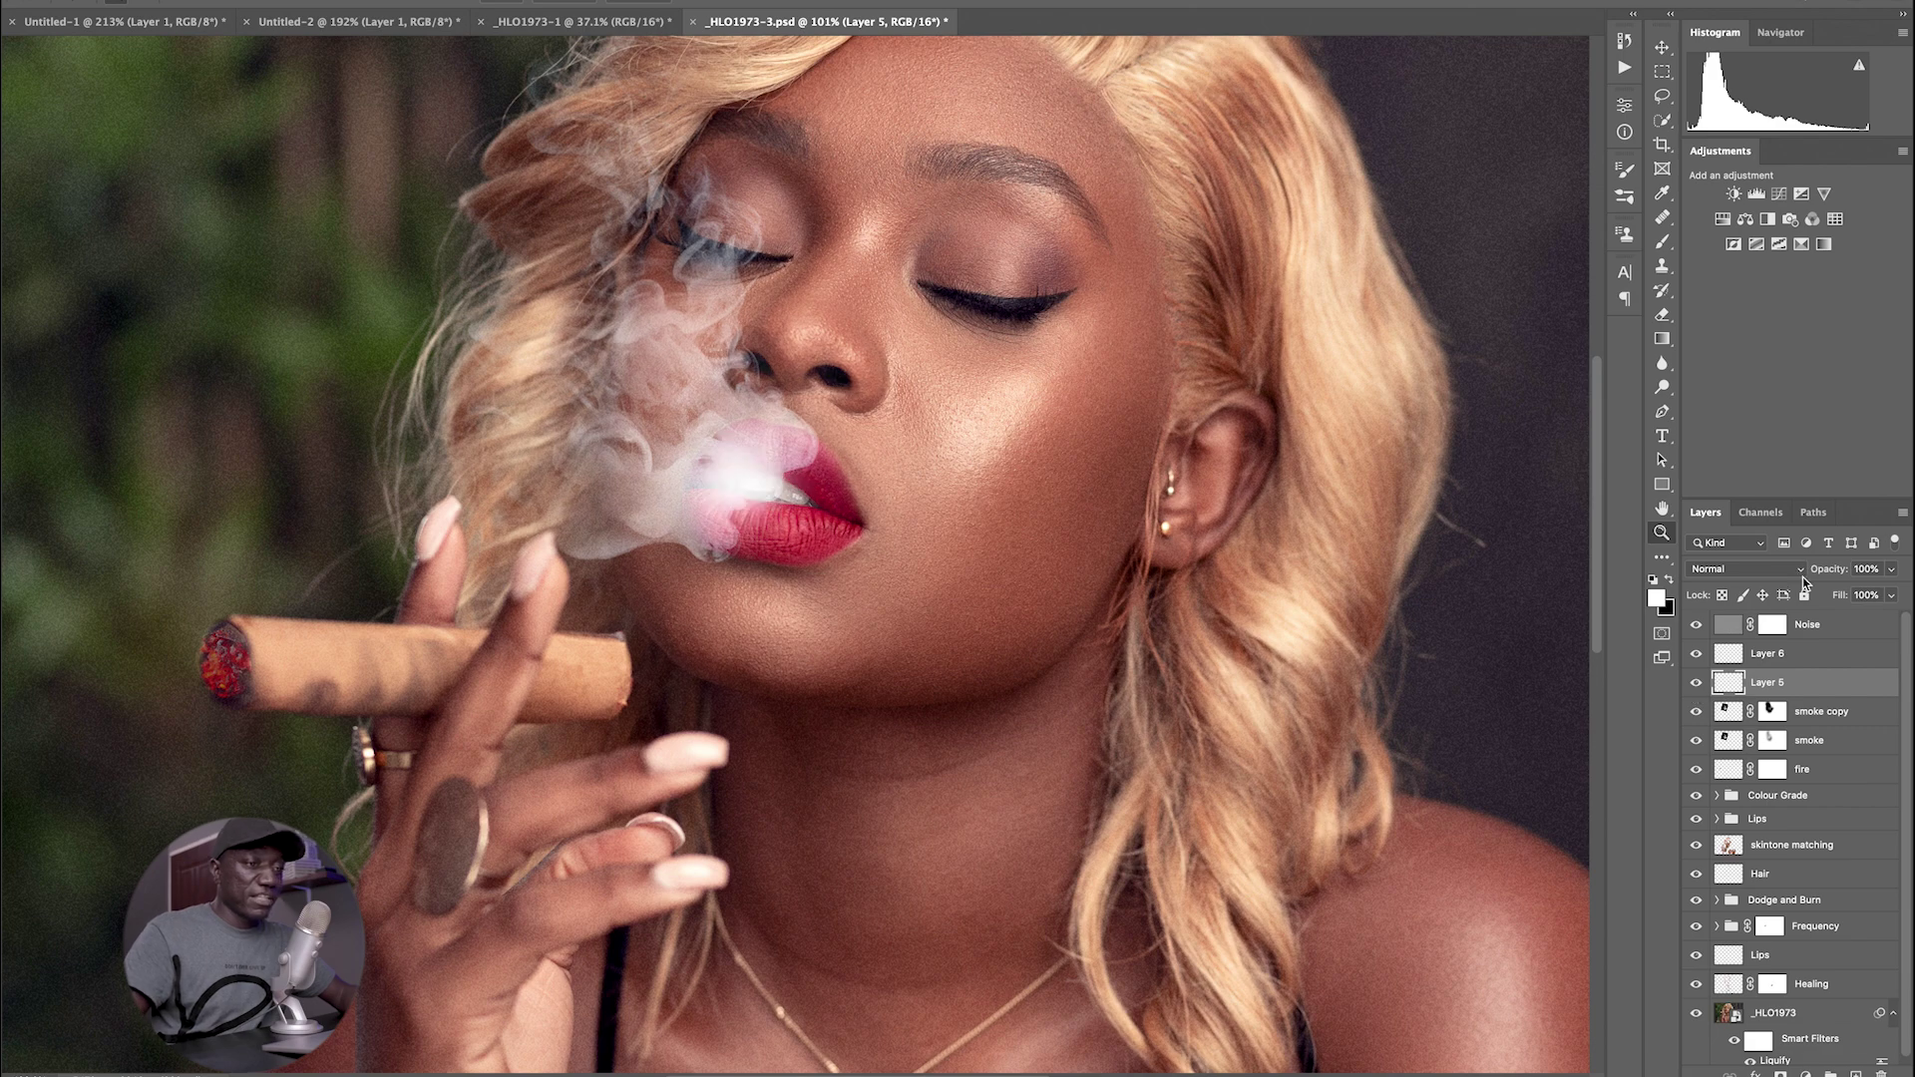
- Lower Layer 5's opacity to 93% and check the haze at the lips
{"action": "left_click_drag", "start_coordinate": [1816, 575], "coordinate": [1816, 576]}
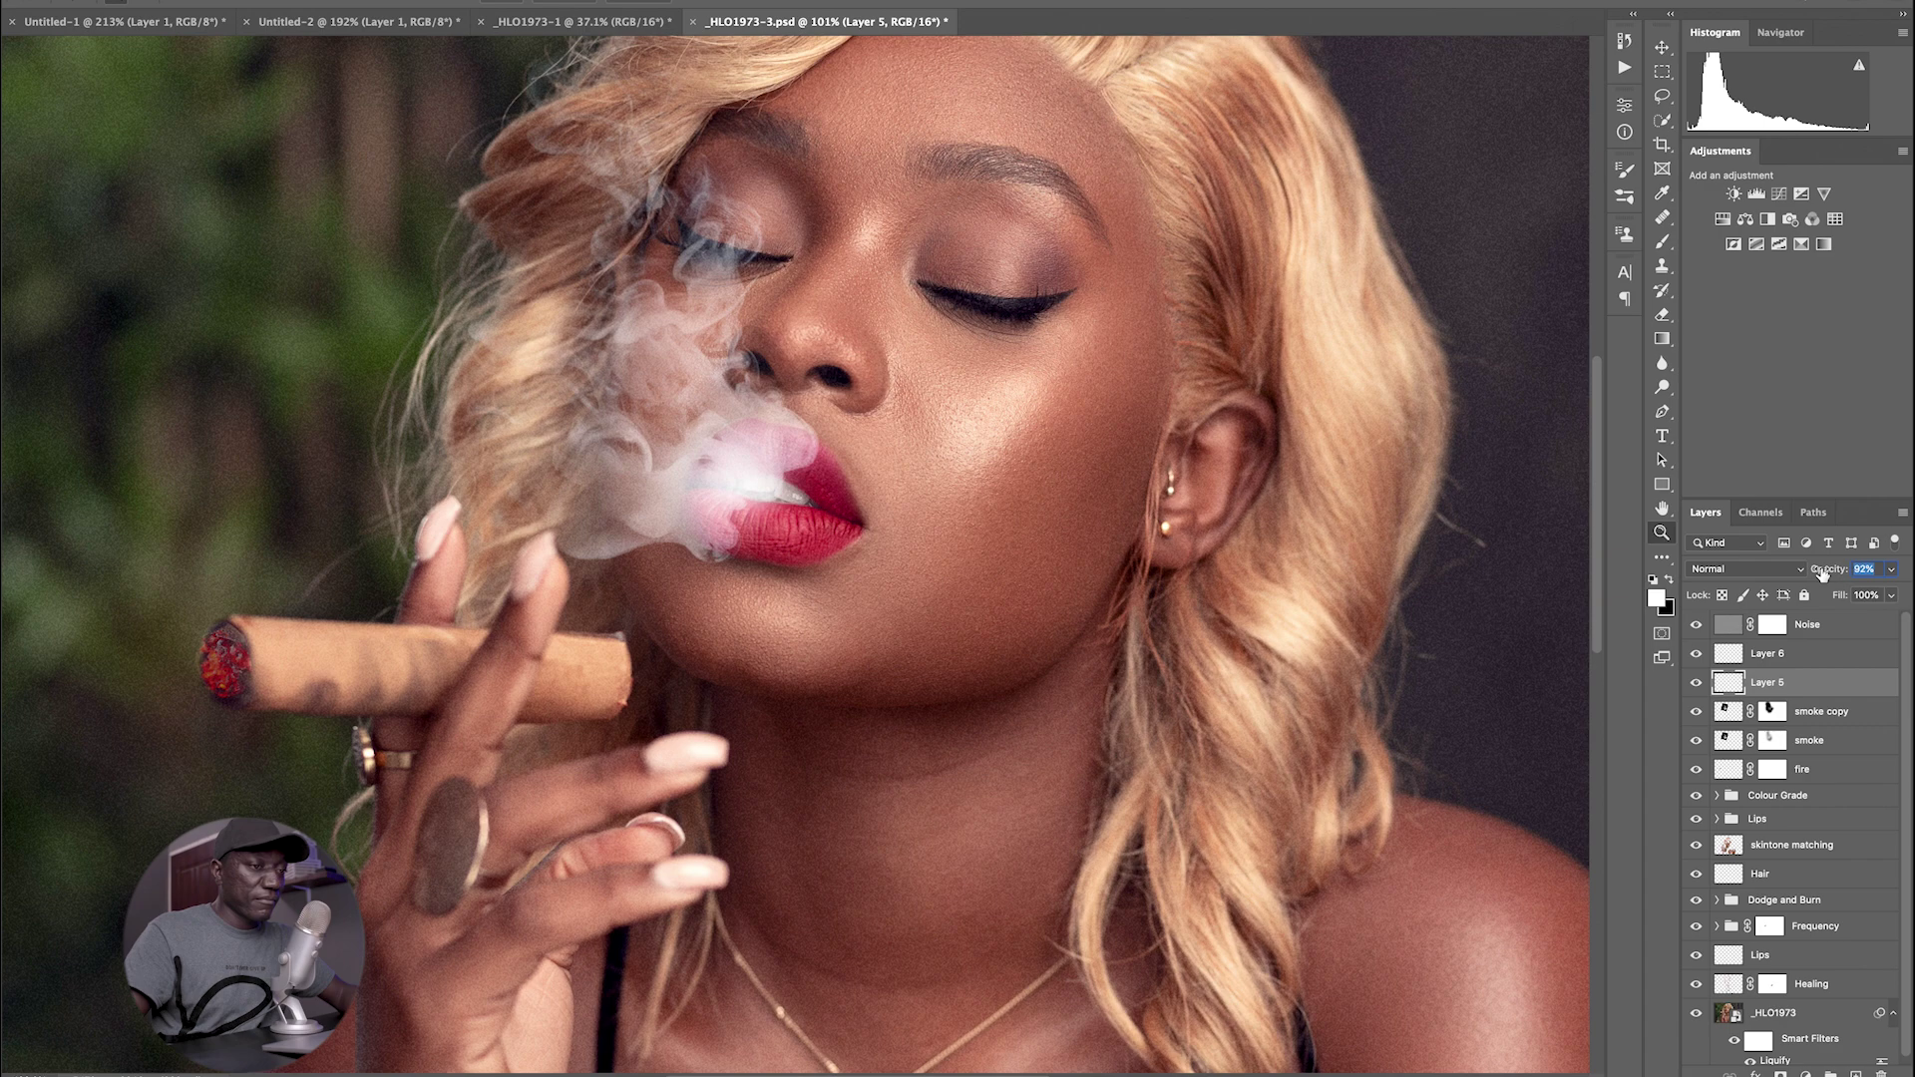
{"action": "scroll", "coordinate": [688, 479], "scroll_direction": "up", "scroll_amount": 3}
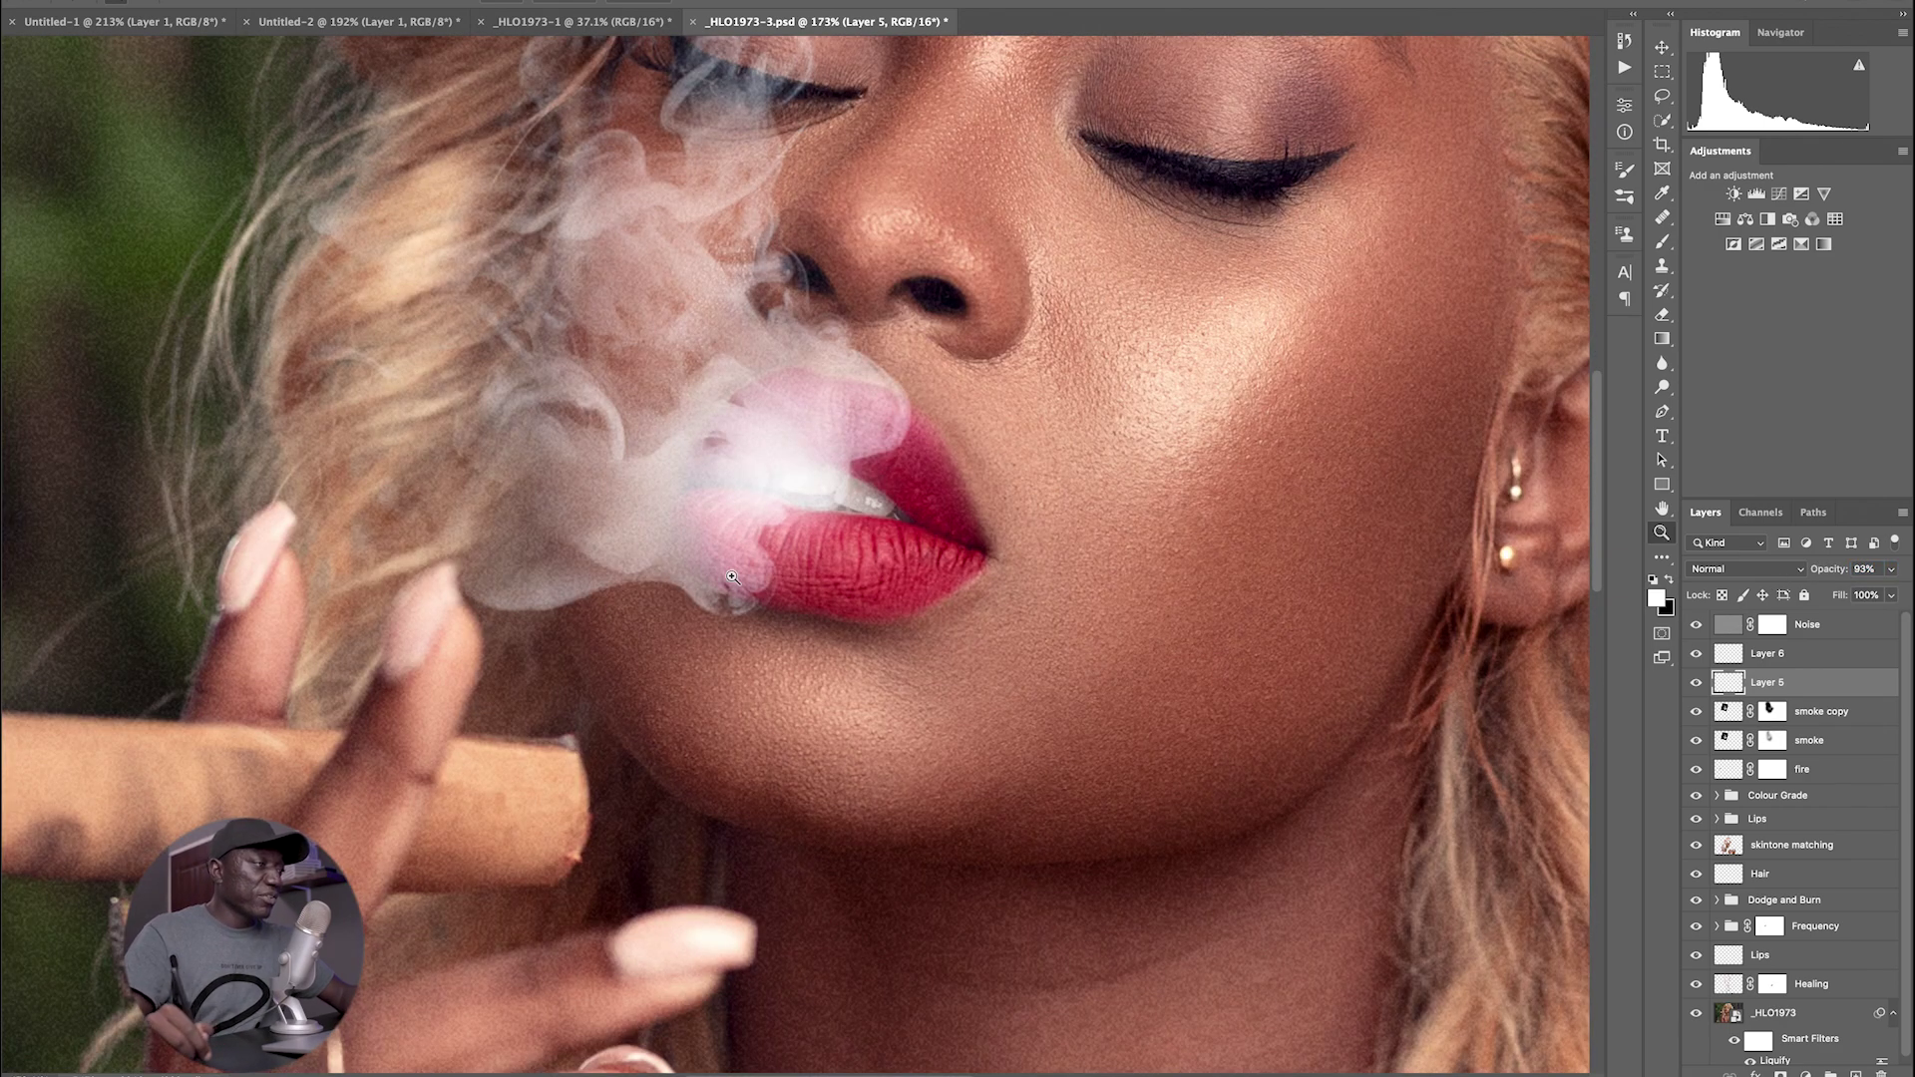
{"action": "key", "text": "ctrl+0"}
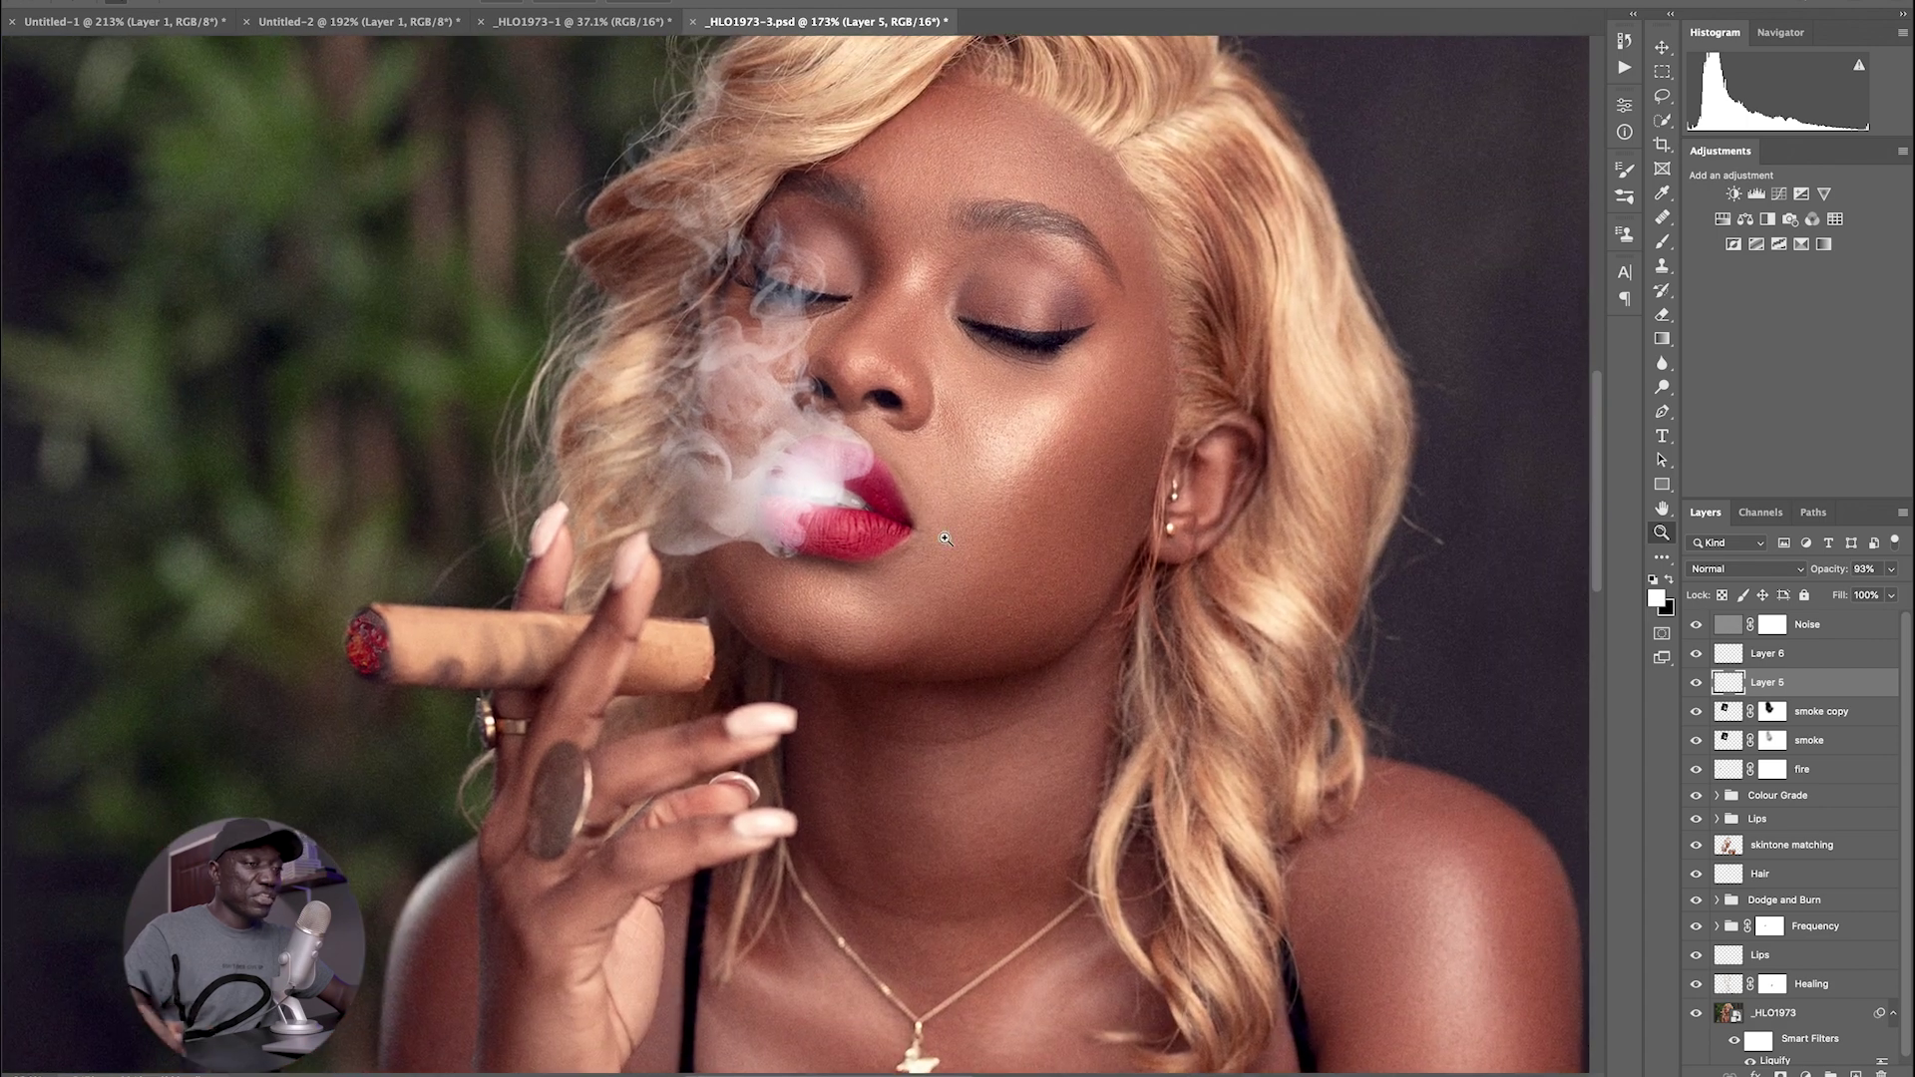
- Compare the portrait with the smoke copy layer hidden and shown
{"action": "left_click", "coordinate": [1726, 715]}
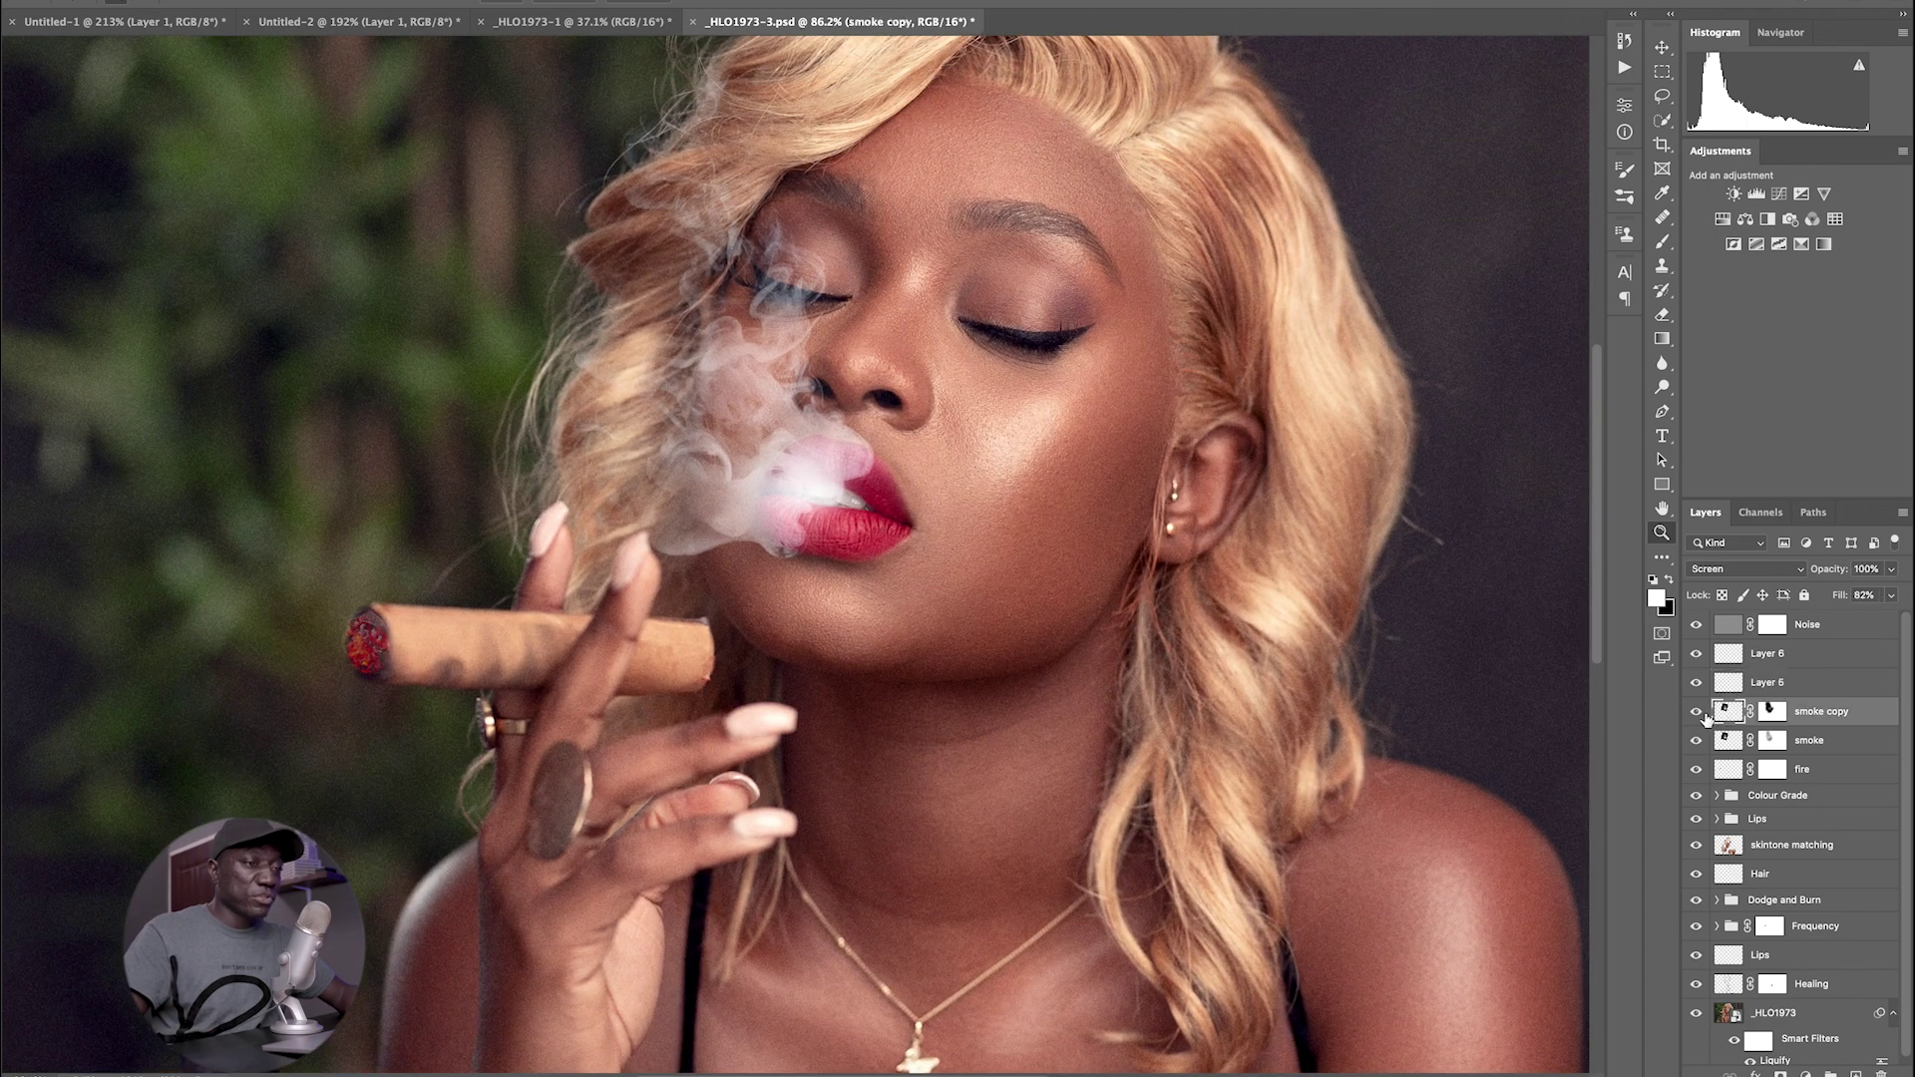
{"action": "left_click", "coordinate": [1698, 712]}
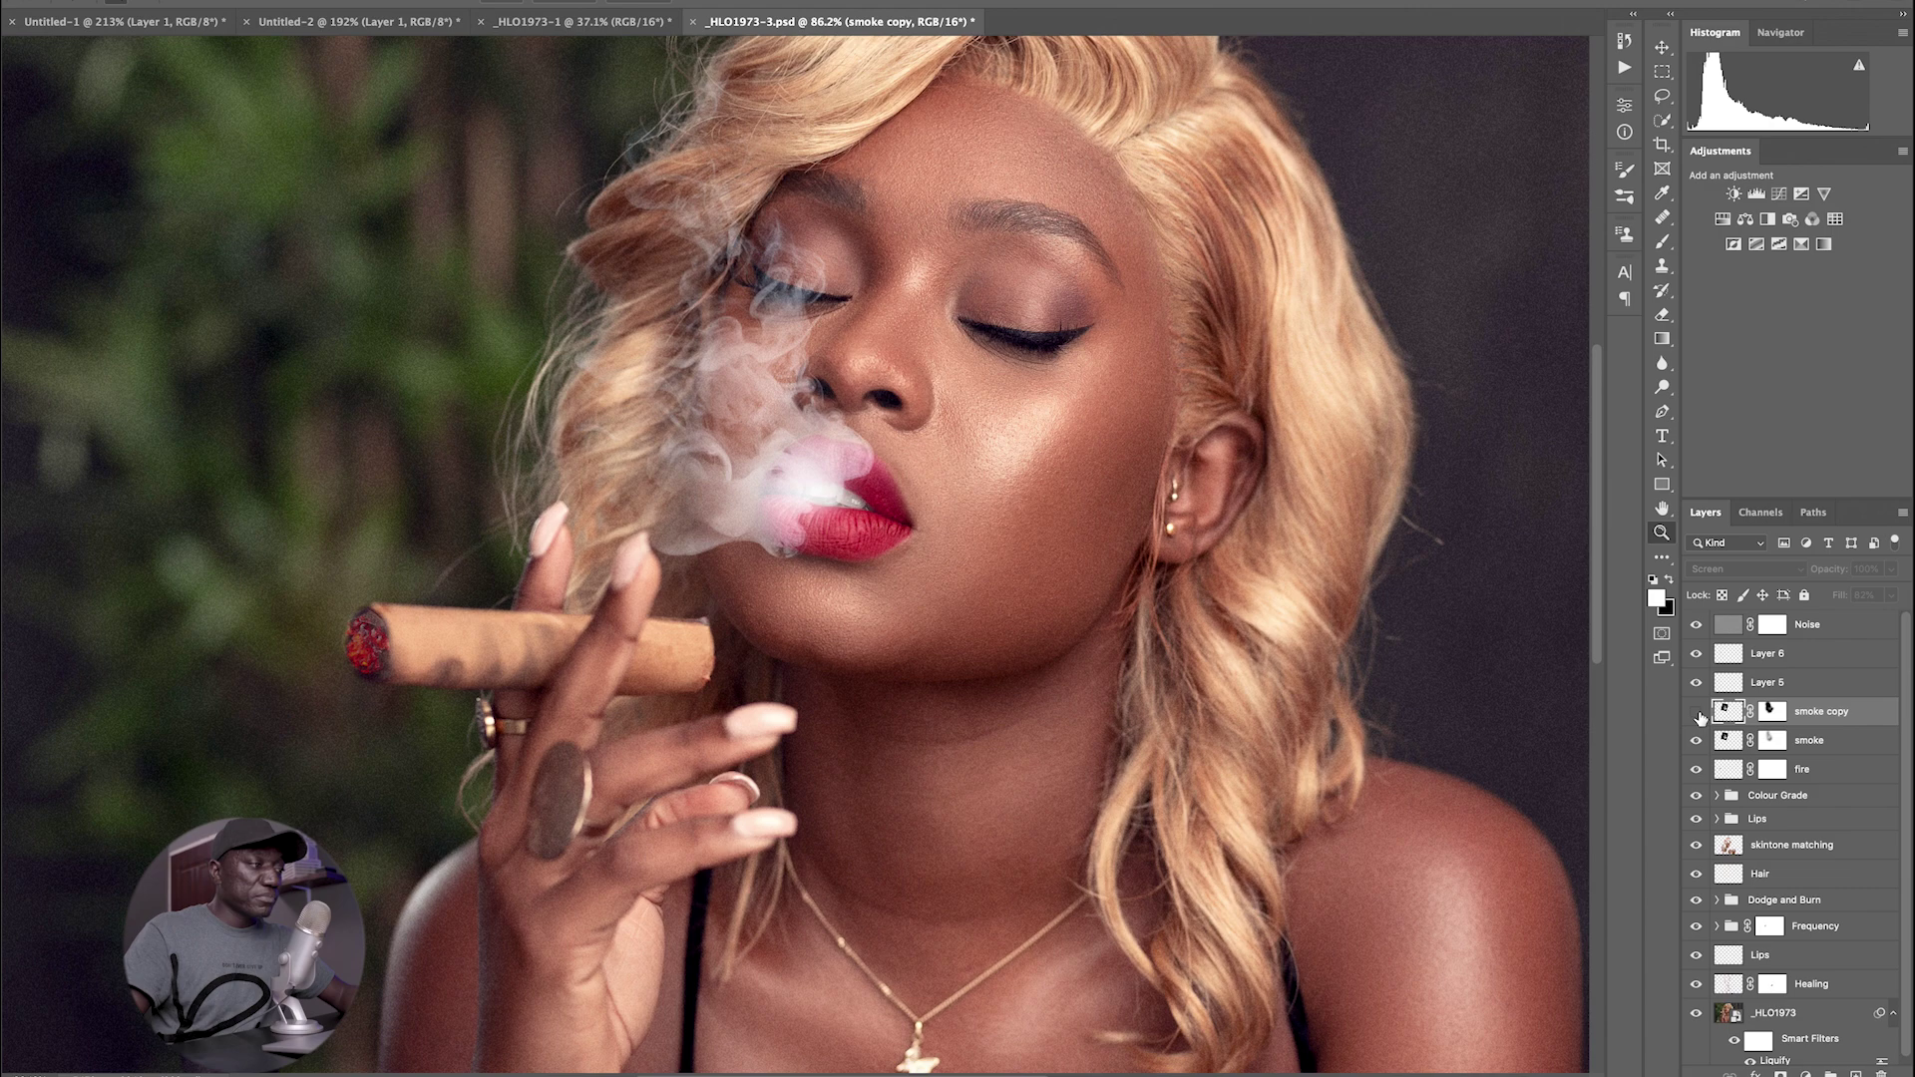
{"action": "left_click", "coordinate": [1696, 712]}
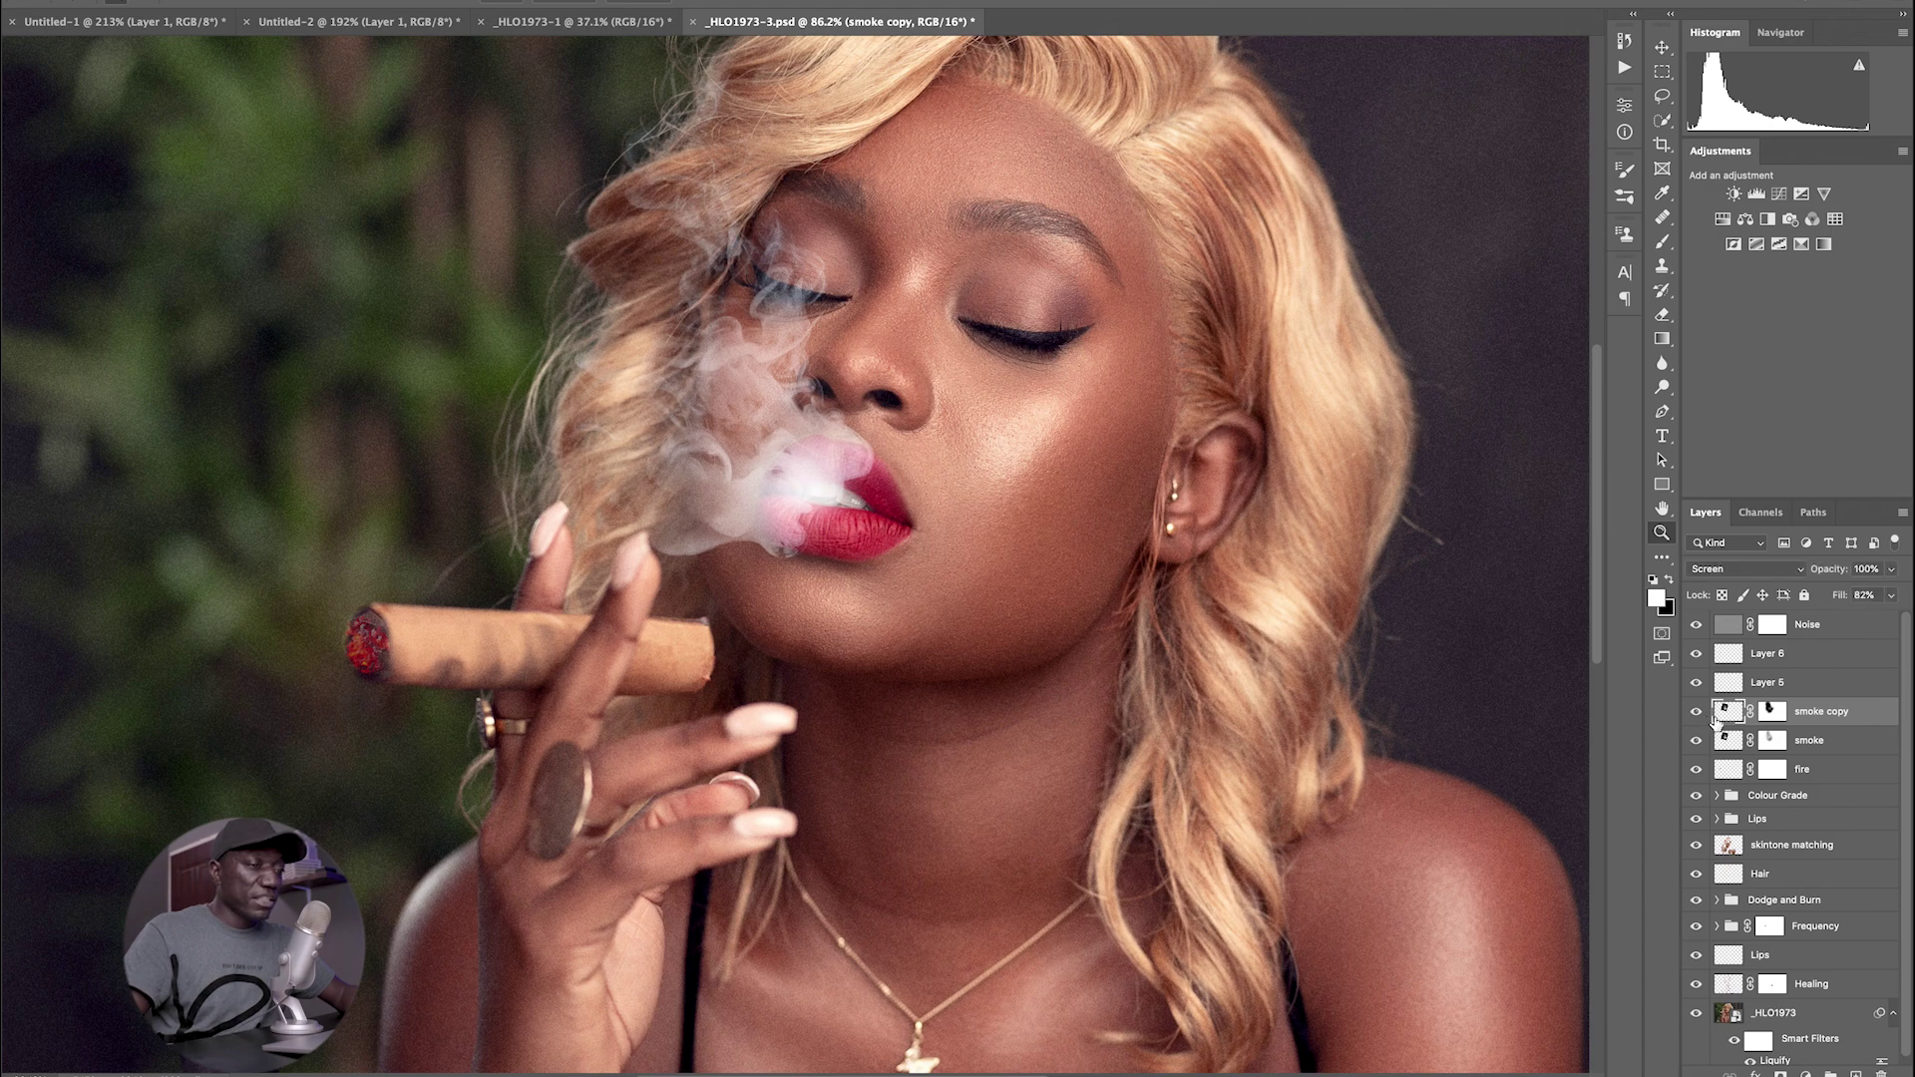
- Apply a Gaussian Blur with a radius of about 4.8 pixels to the original smoke layer's image
{"action": "left_click", "coordinate": [1729, 742]}
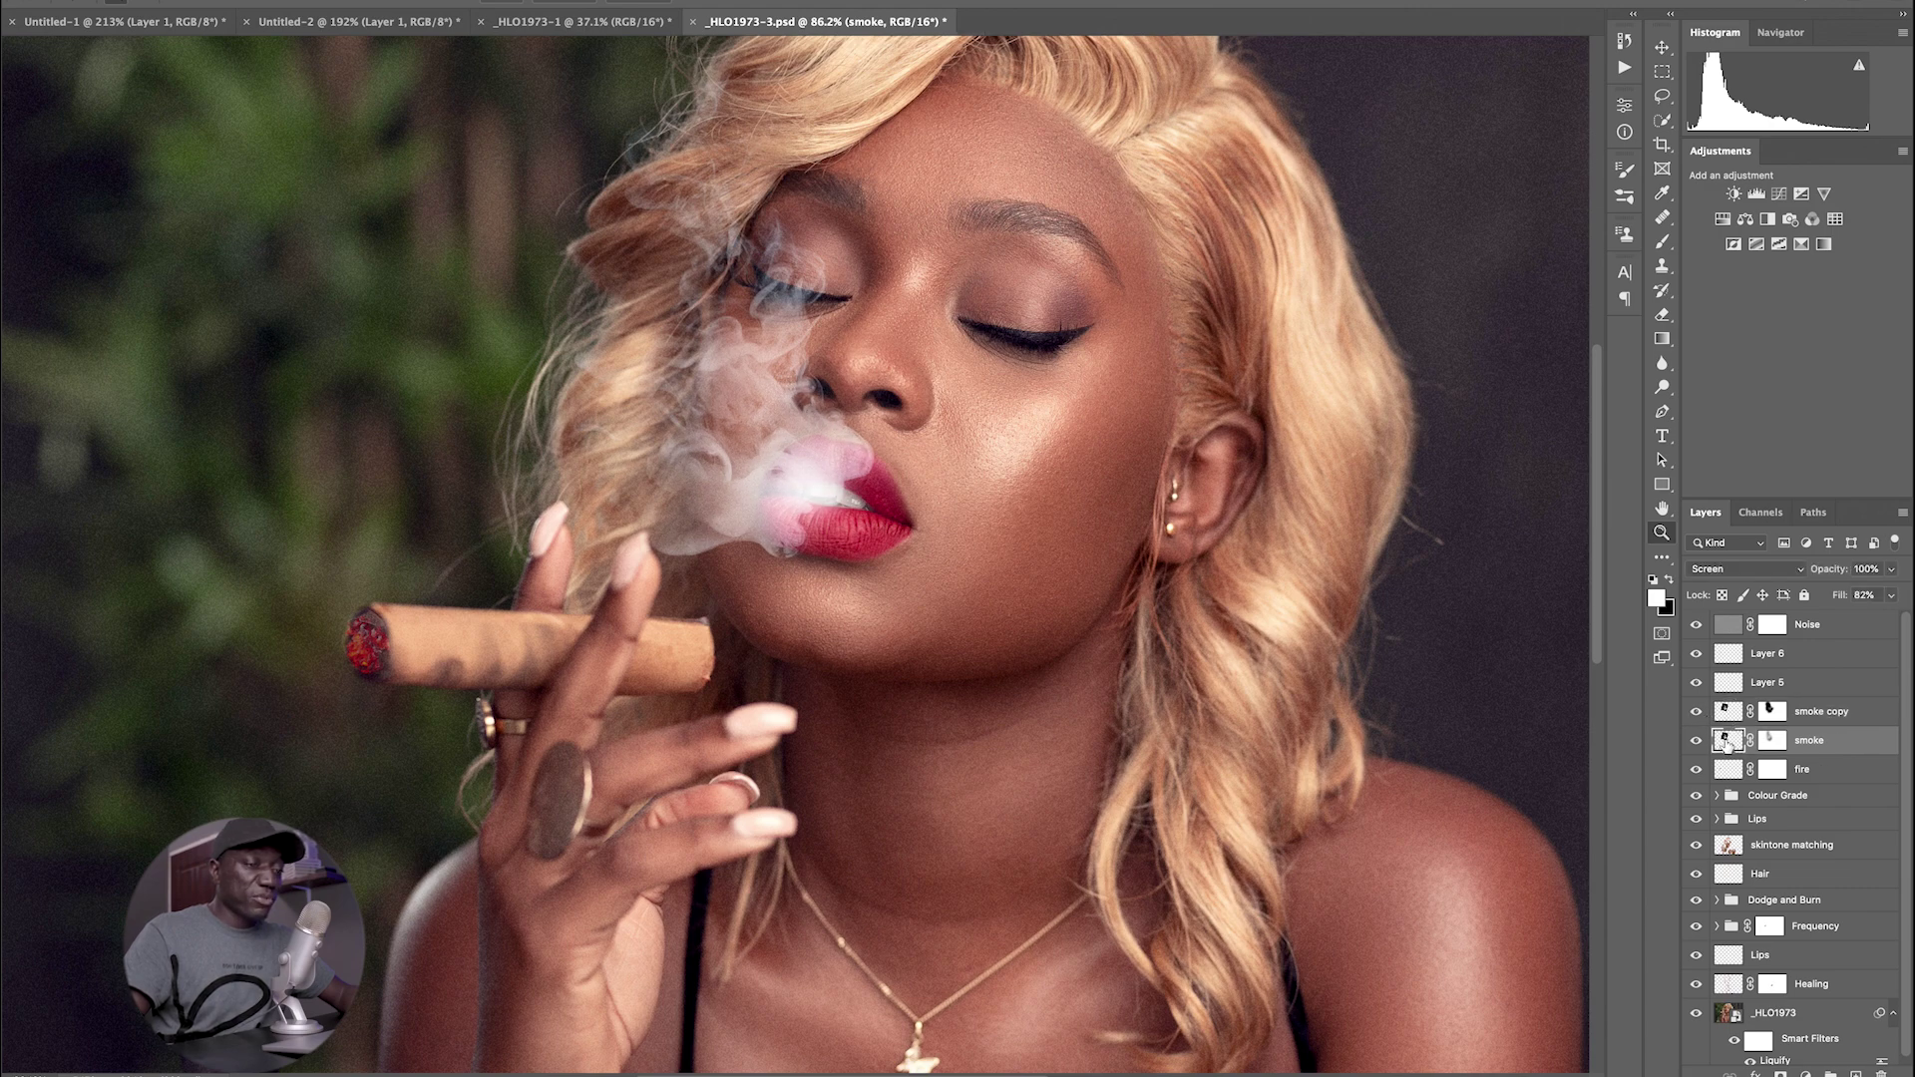
{"action": "left_click", "coordinate": [443, 2]}
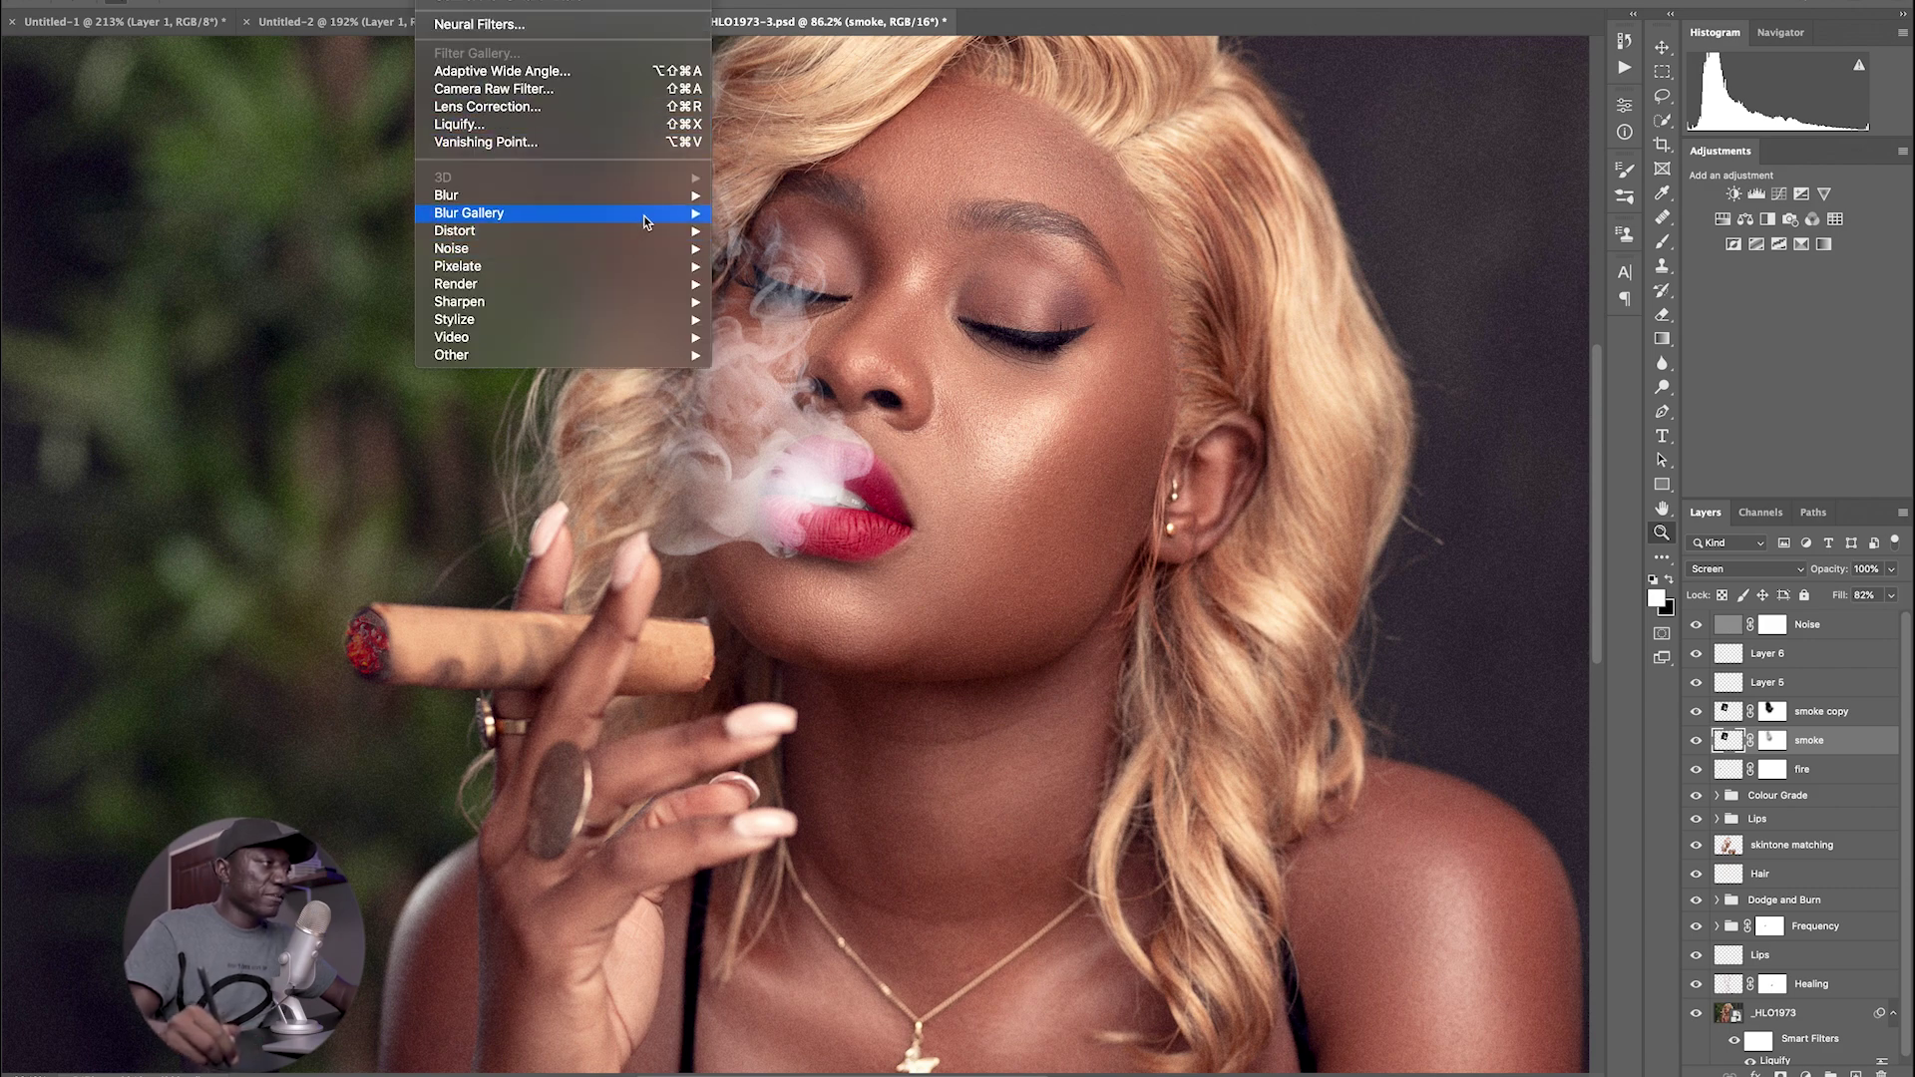
{"action": "mouse_move", "coordinate": [641, 195]}
{"action": "left_click", "coordinate": [768, 266]}
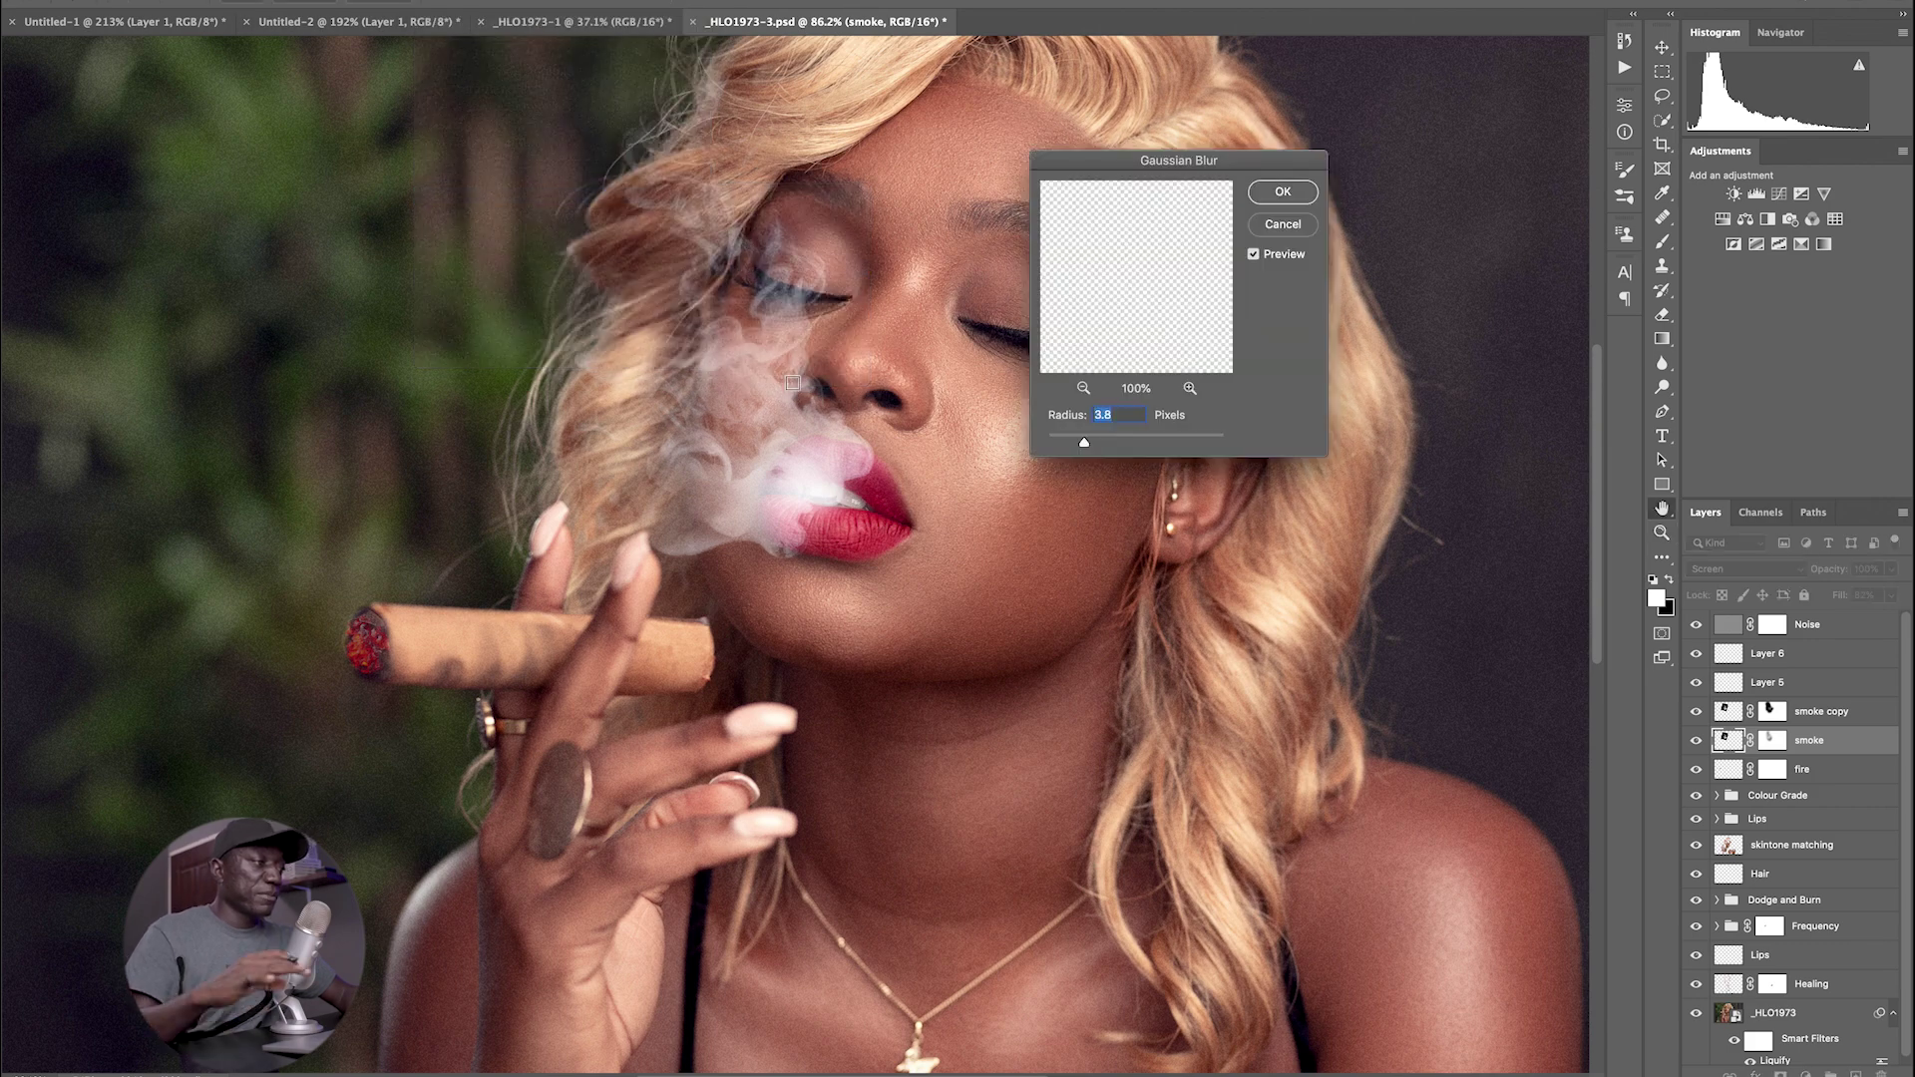
{"action": "left_click_drag", "start_coordinate": [1089, 446], "coordinate": [1091, 448]}
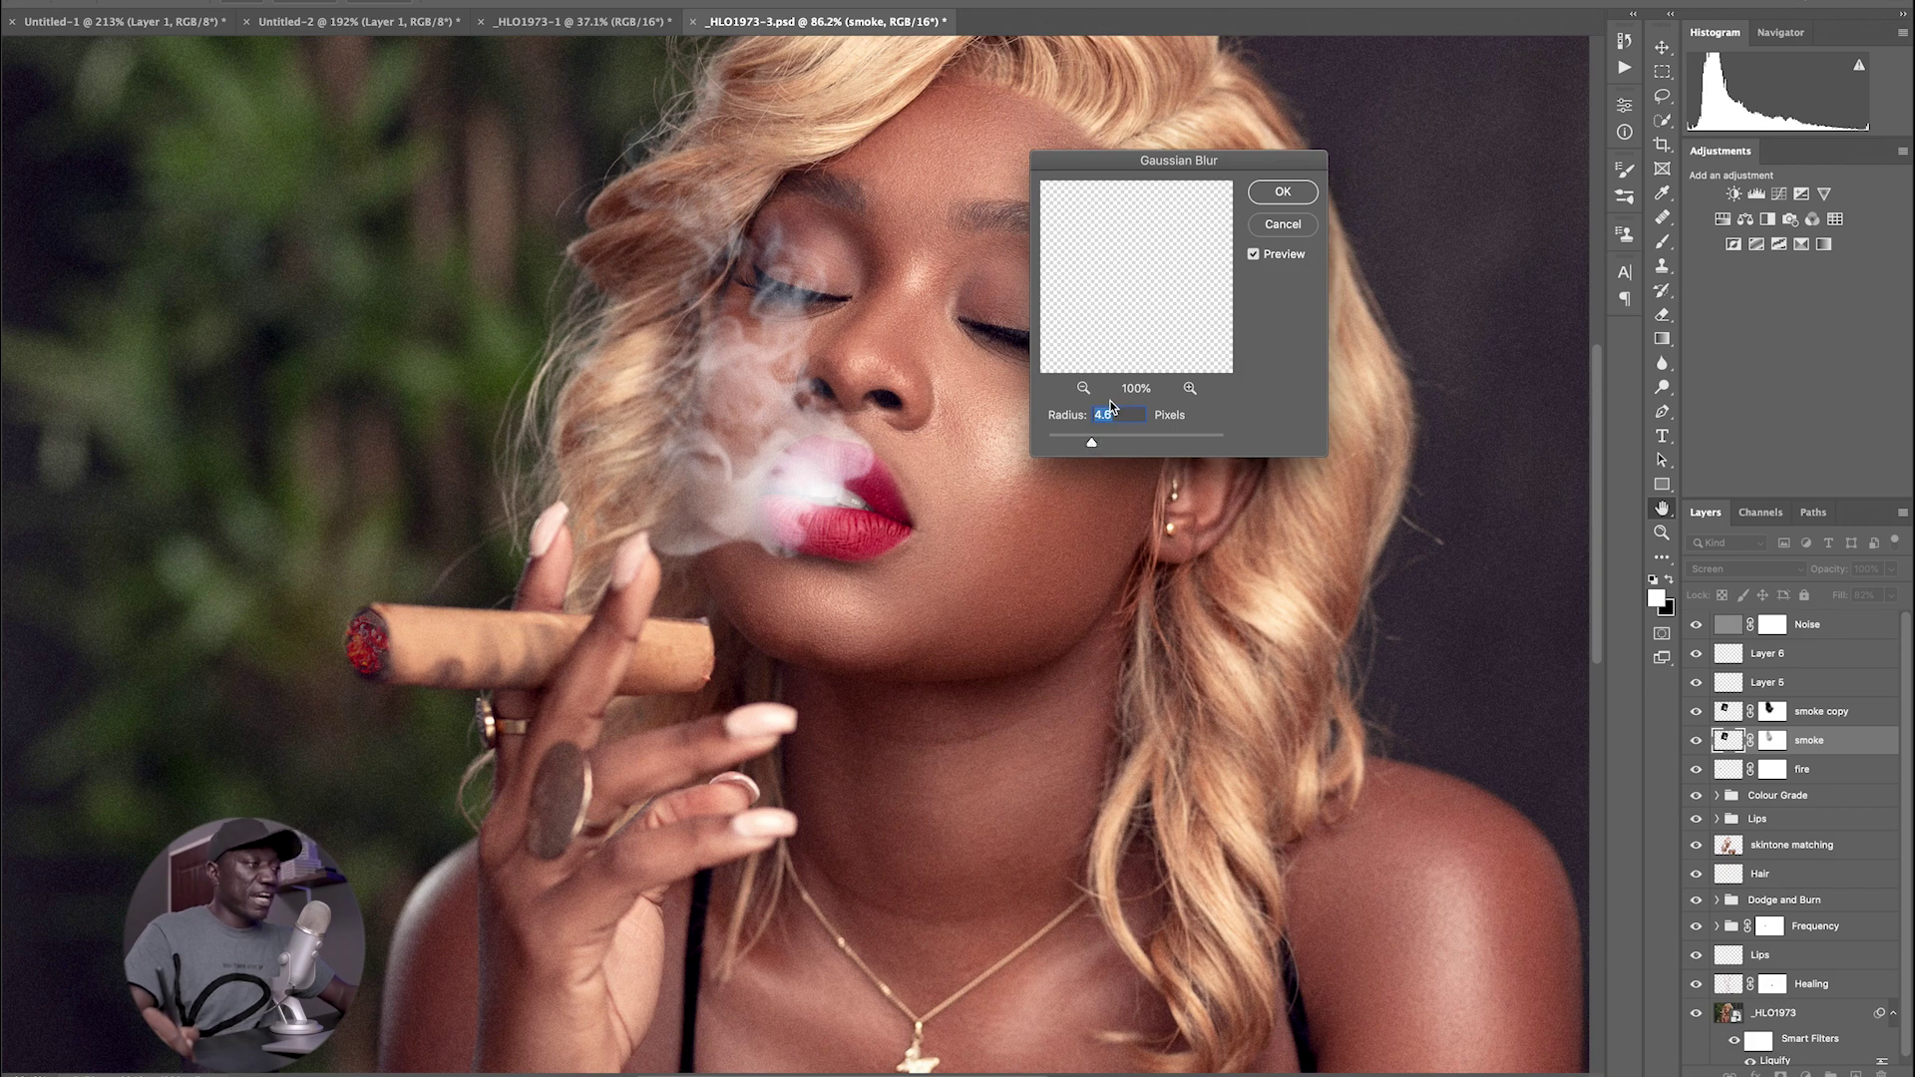
{"action": "left_click", "coordinate": [1283, 191]}
{"action": "left_click_drag", "start_coordinate": [1007, 355], "coordinate": [957, 381]}
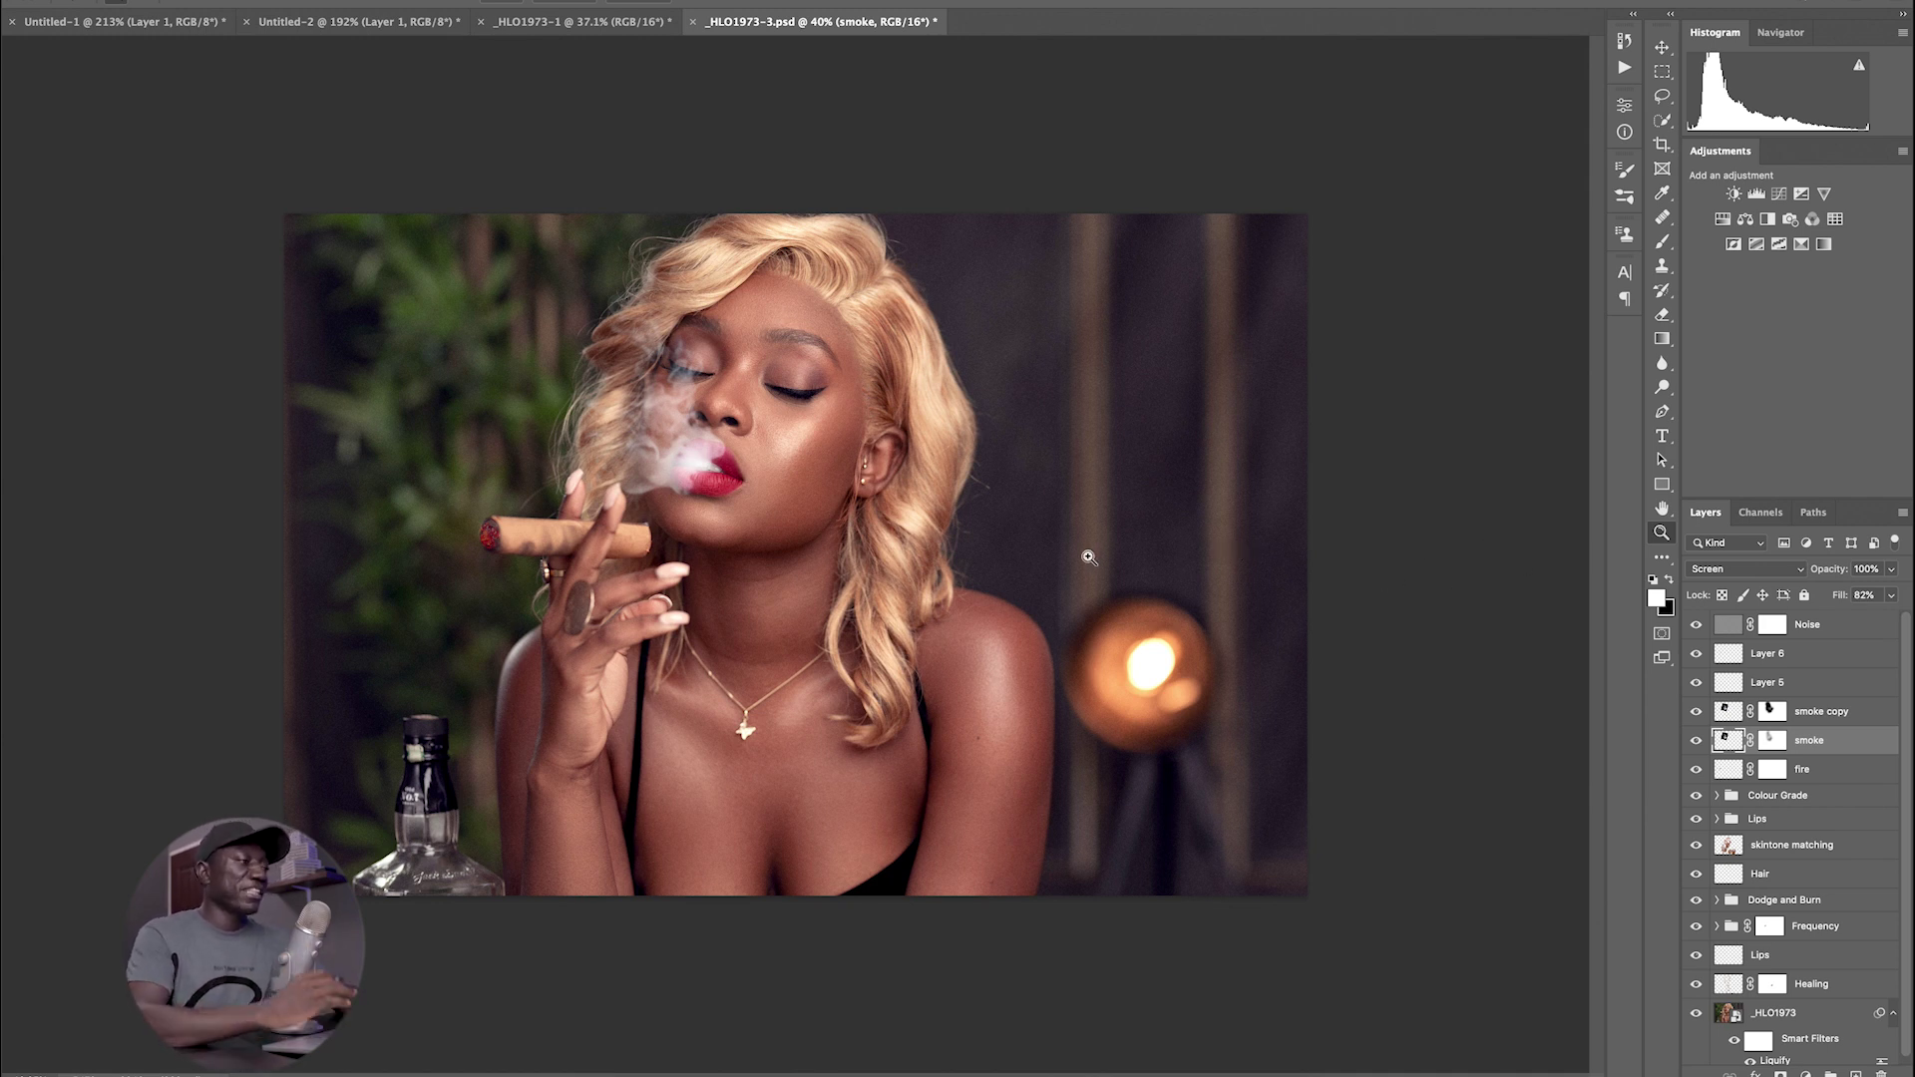
- Group the layers from Layer 6 down to fire and name the group Smoke
{"action": "left_click", "coordinate": [1780, 657]}
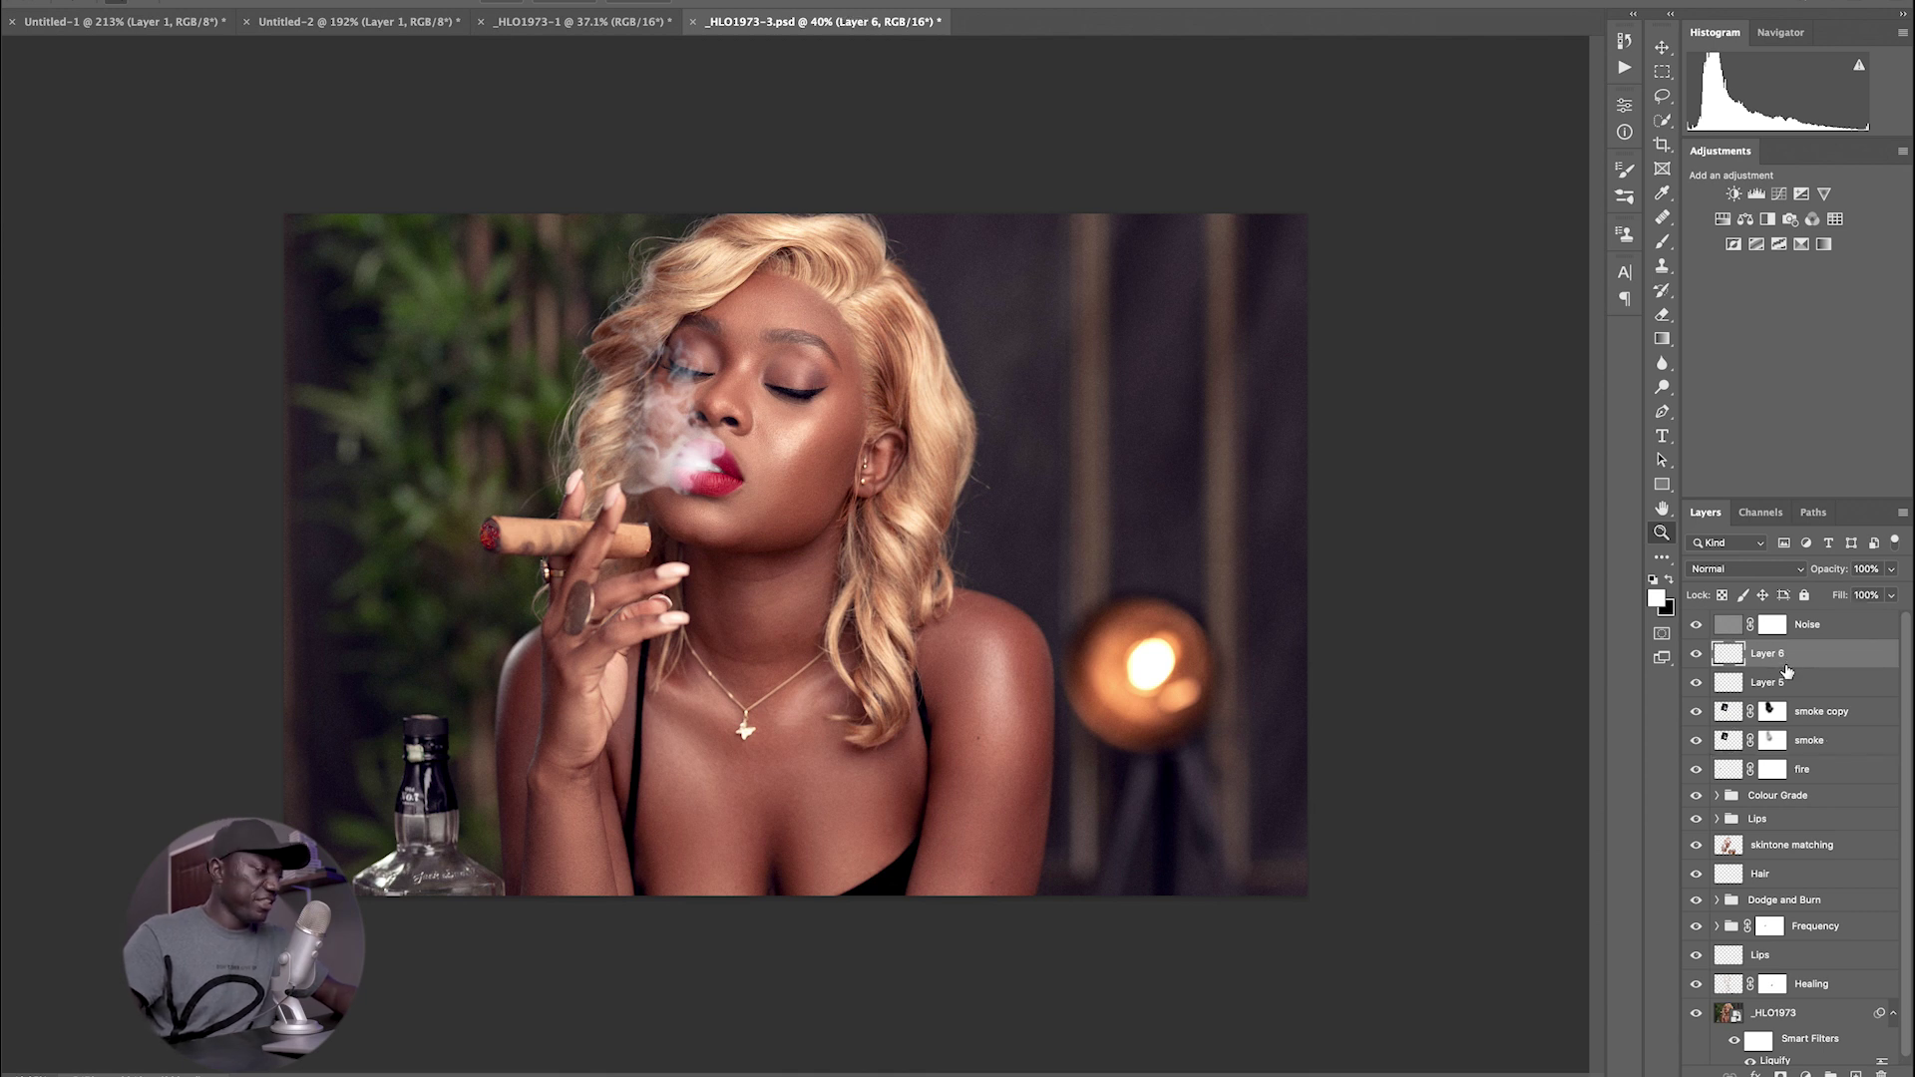
{"action": "left_click", "coordinate": [1822, 772], "text": "shift"}
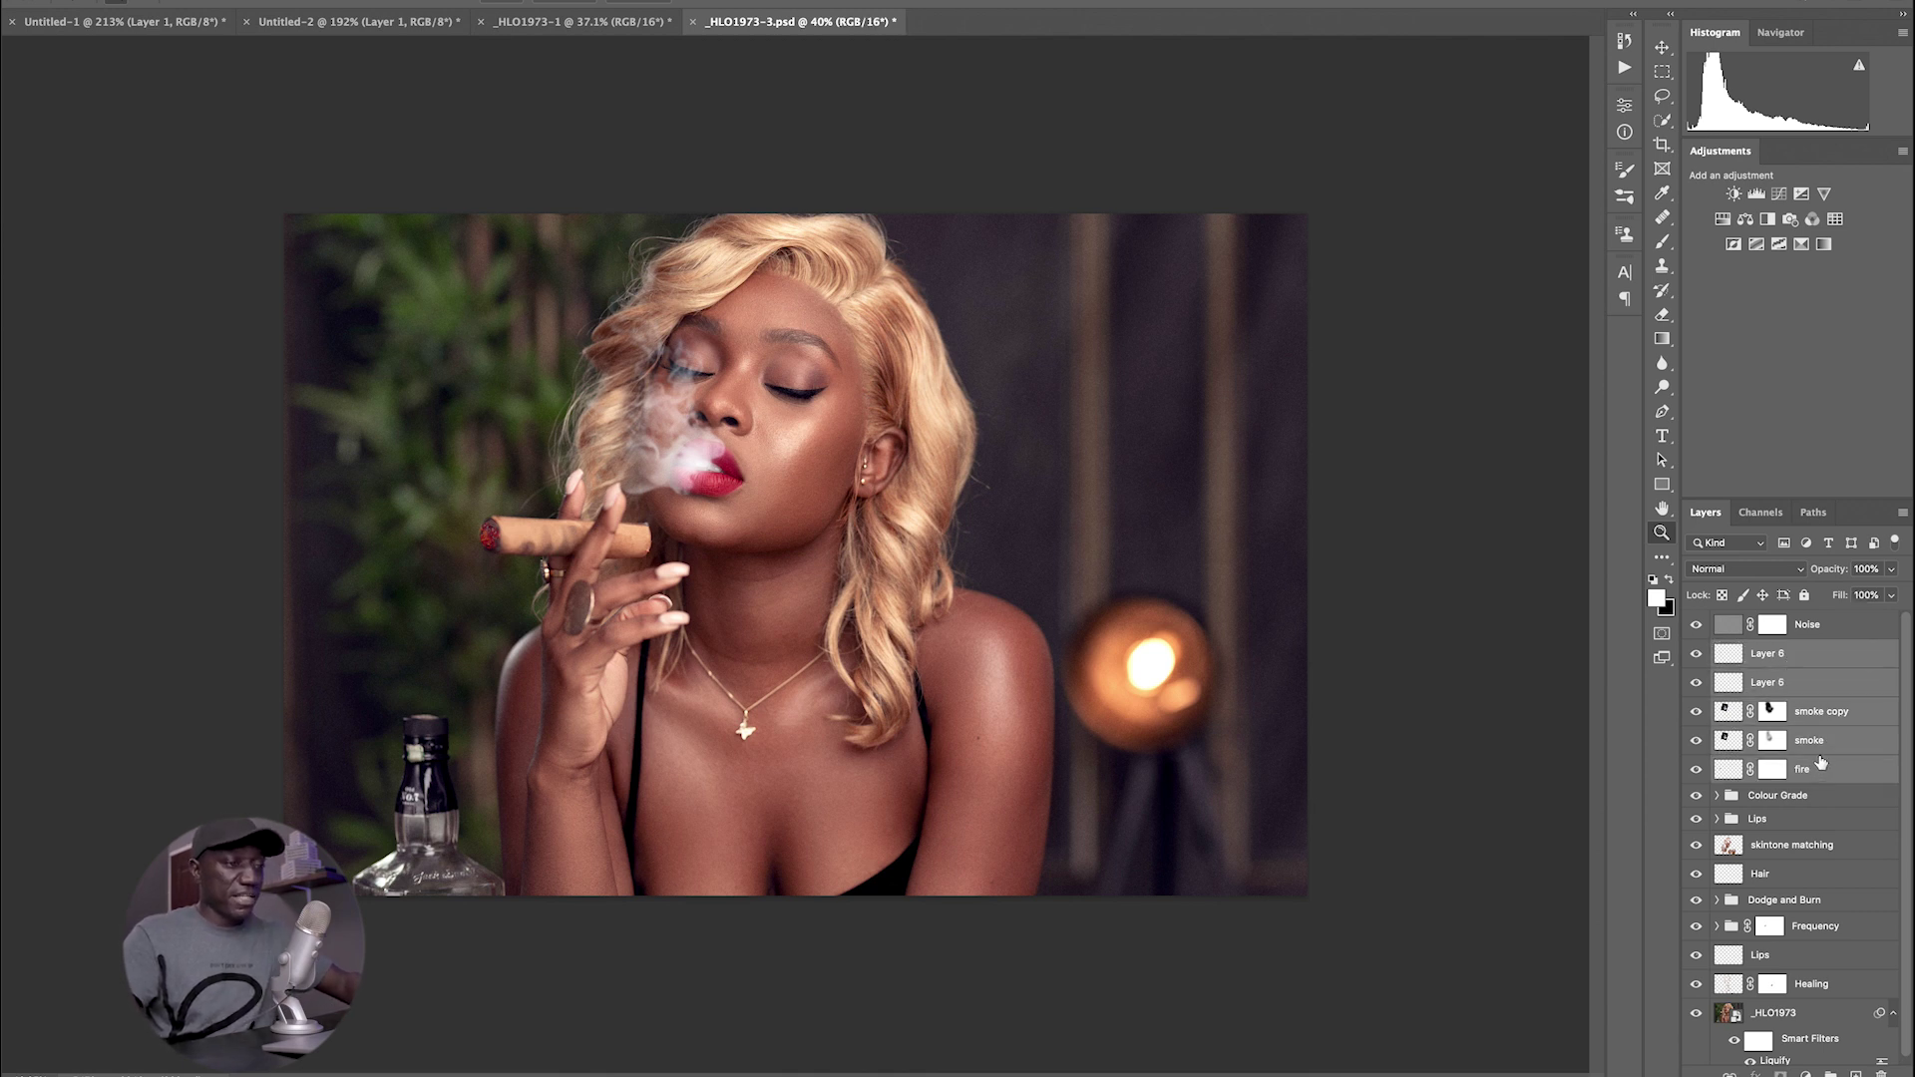
{"action": "key", "text": "ctrl+g"}
{"action": "double_click", "coordinate": [1761, 651]}
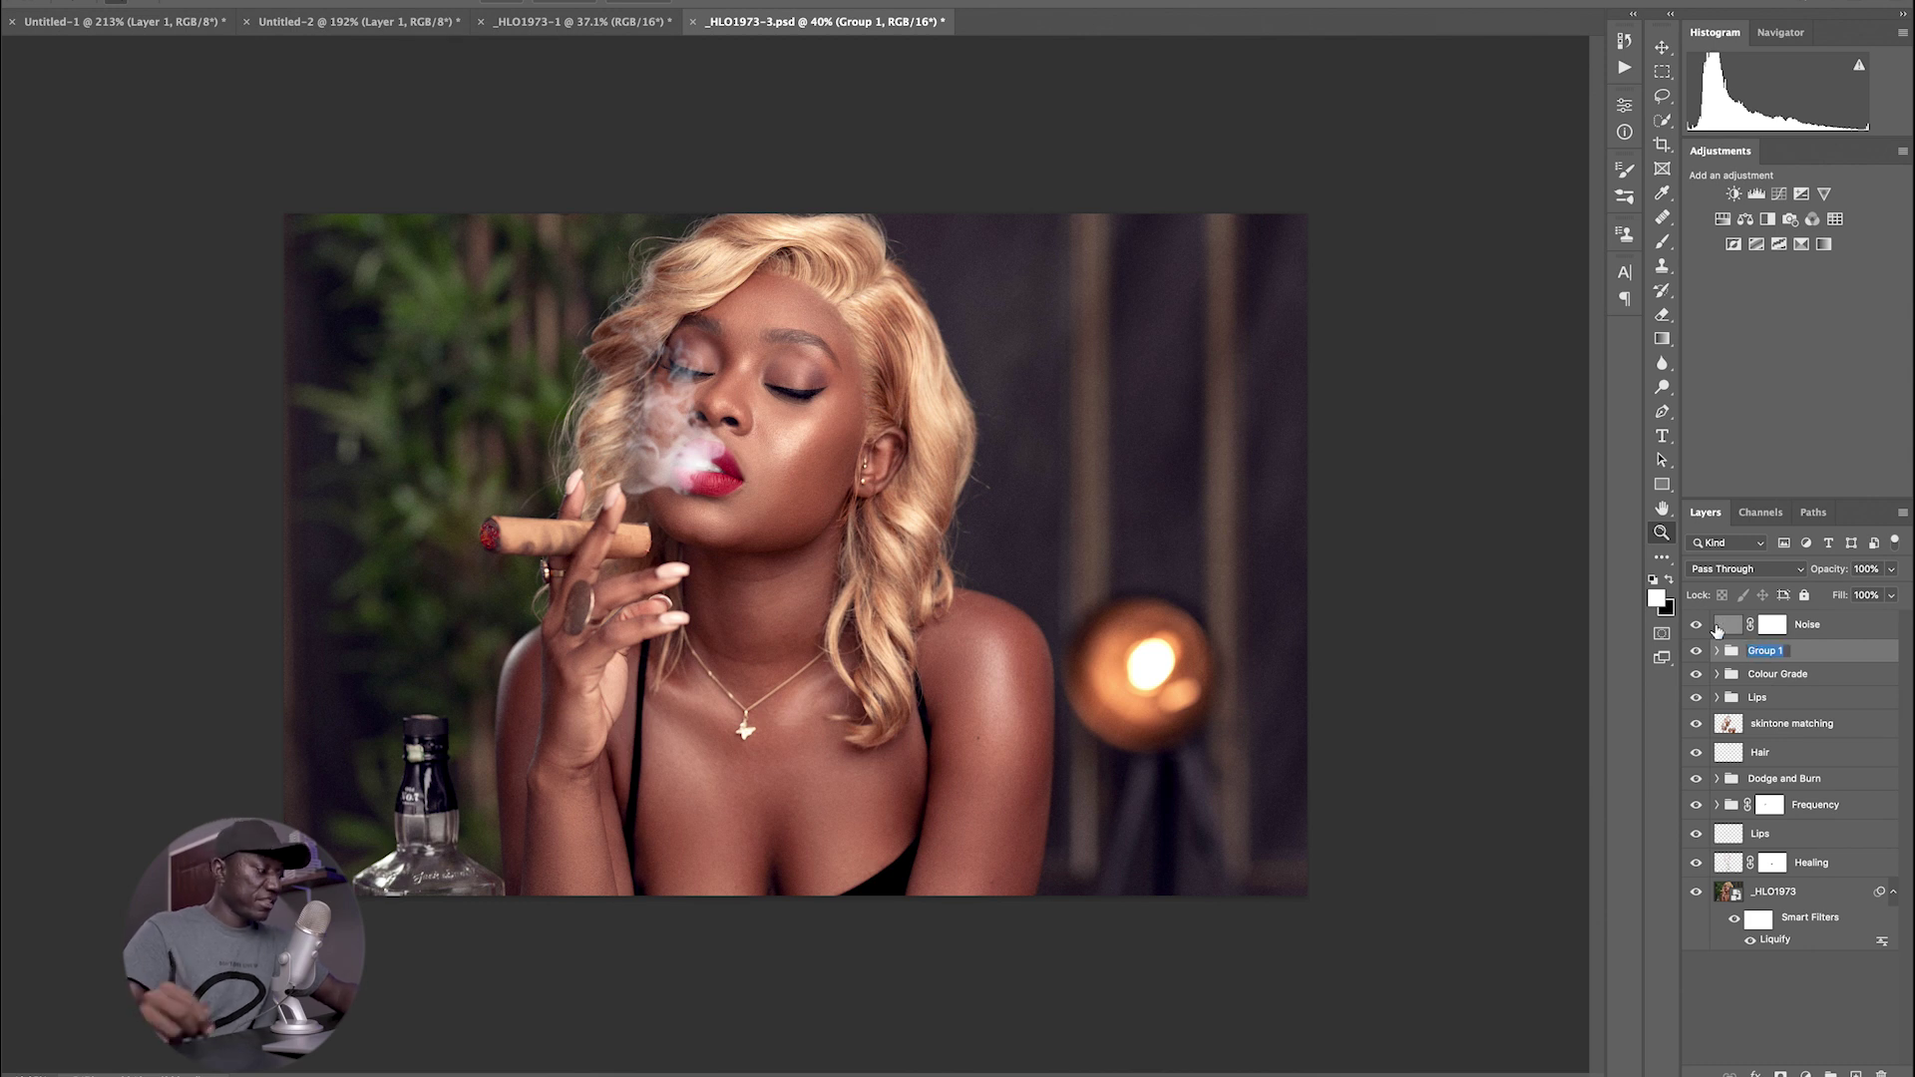
{"action": "type", "text": "Smoke"}
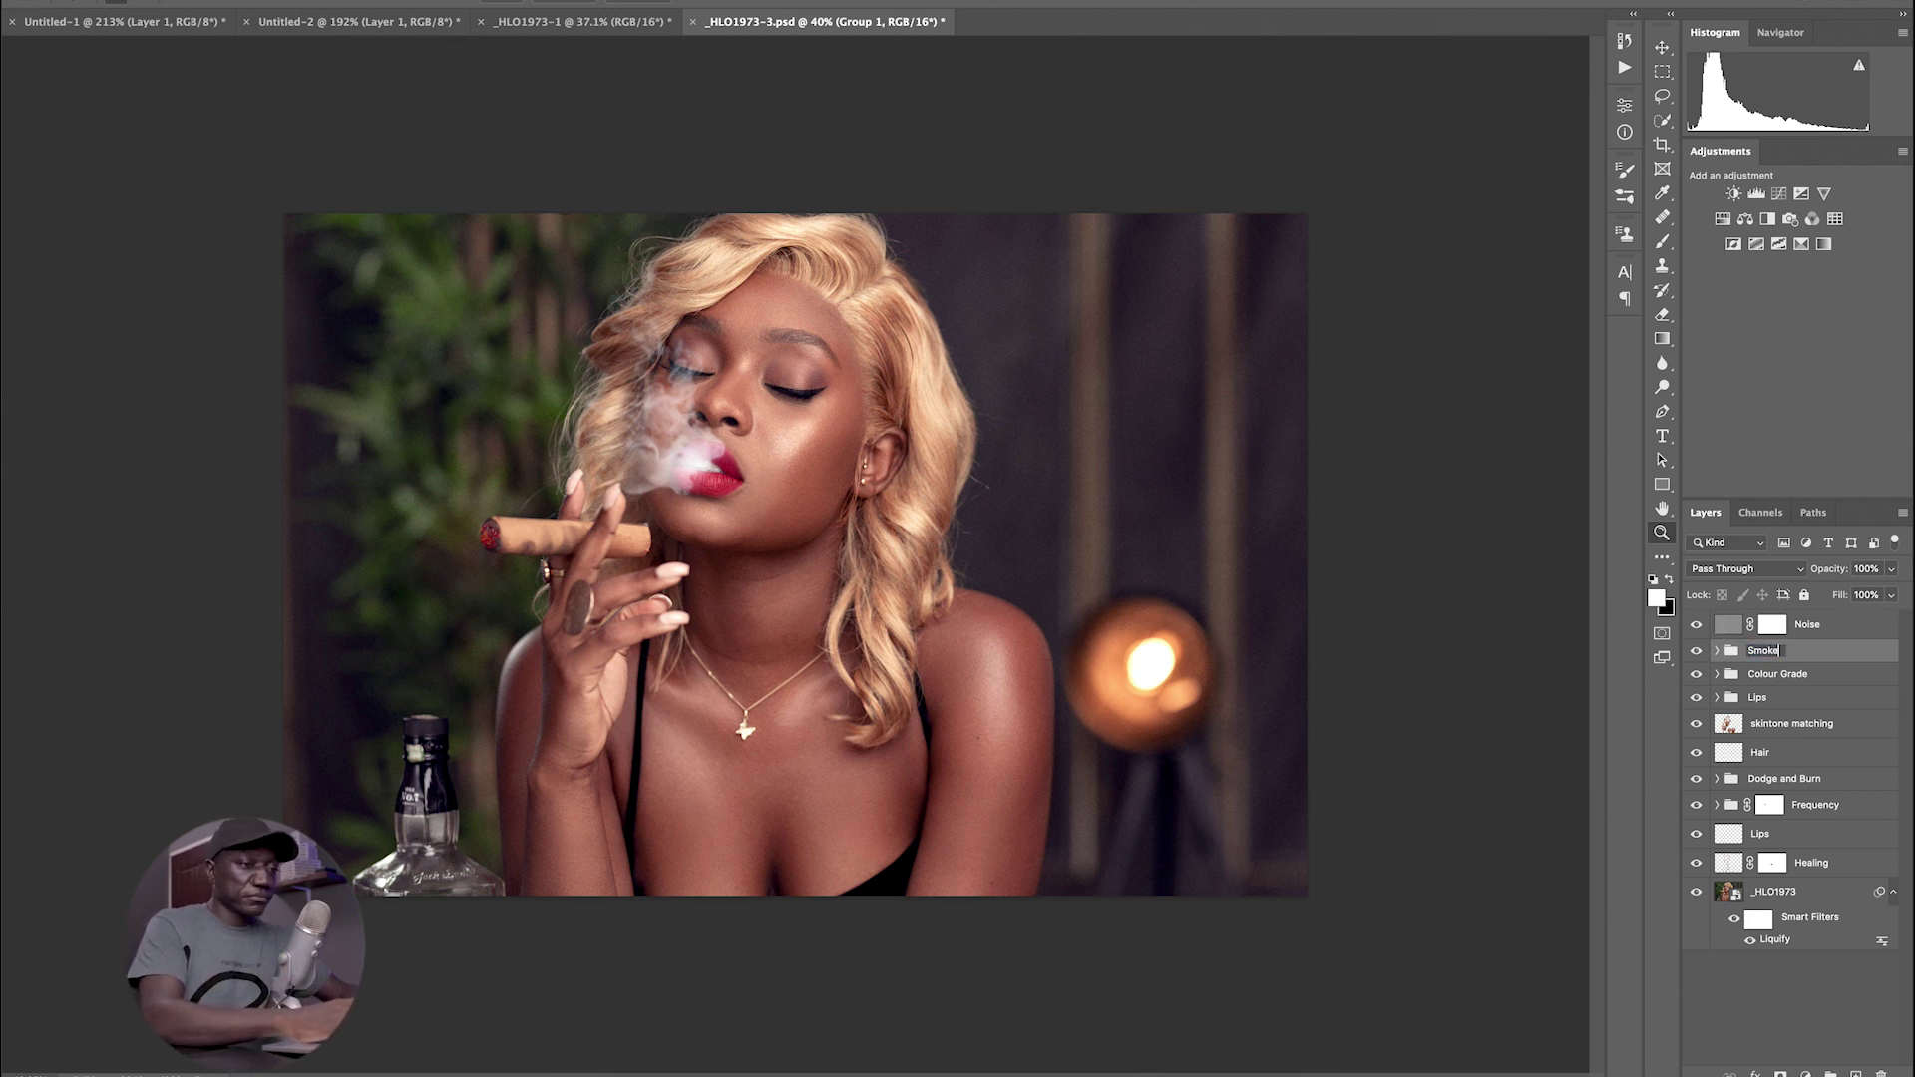
{"action": "key", "text": "Return"}
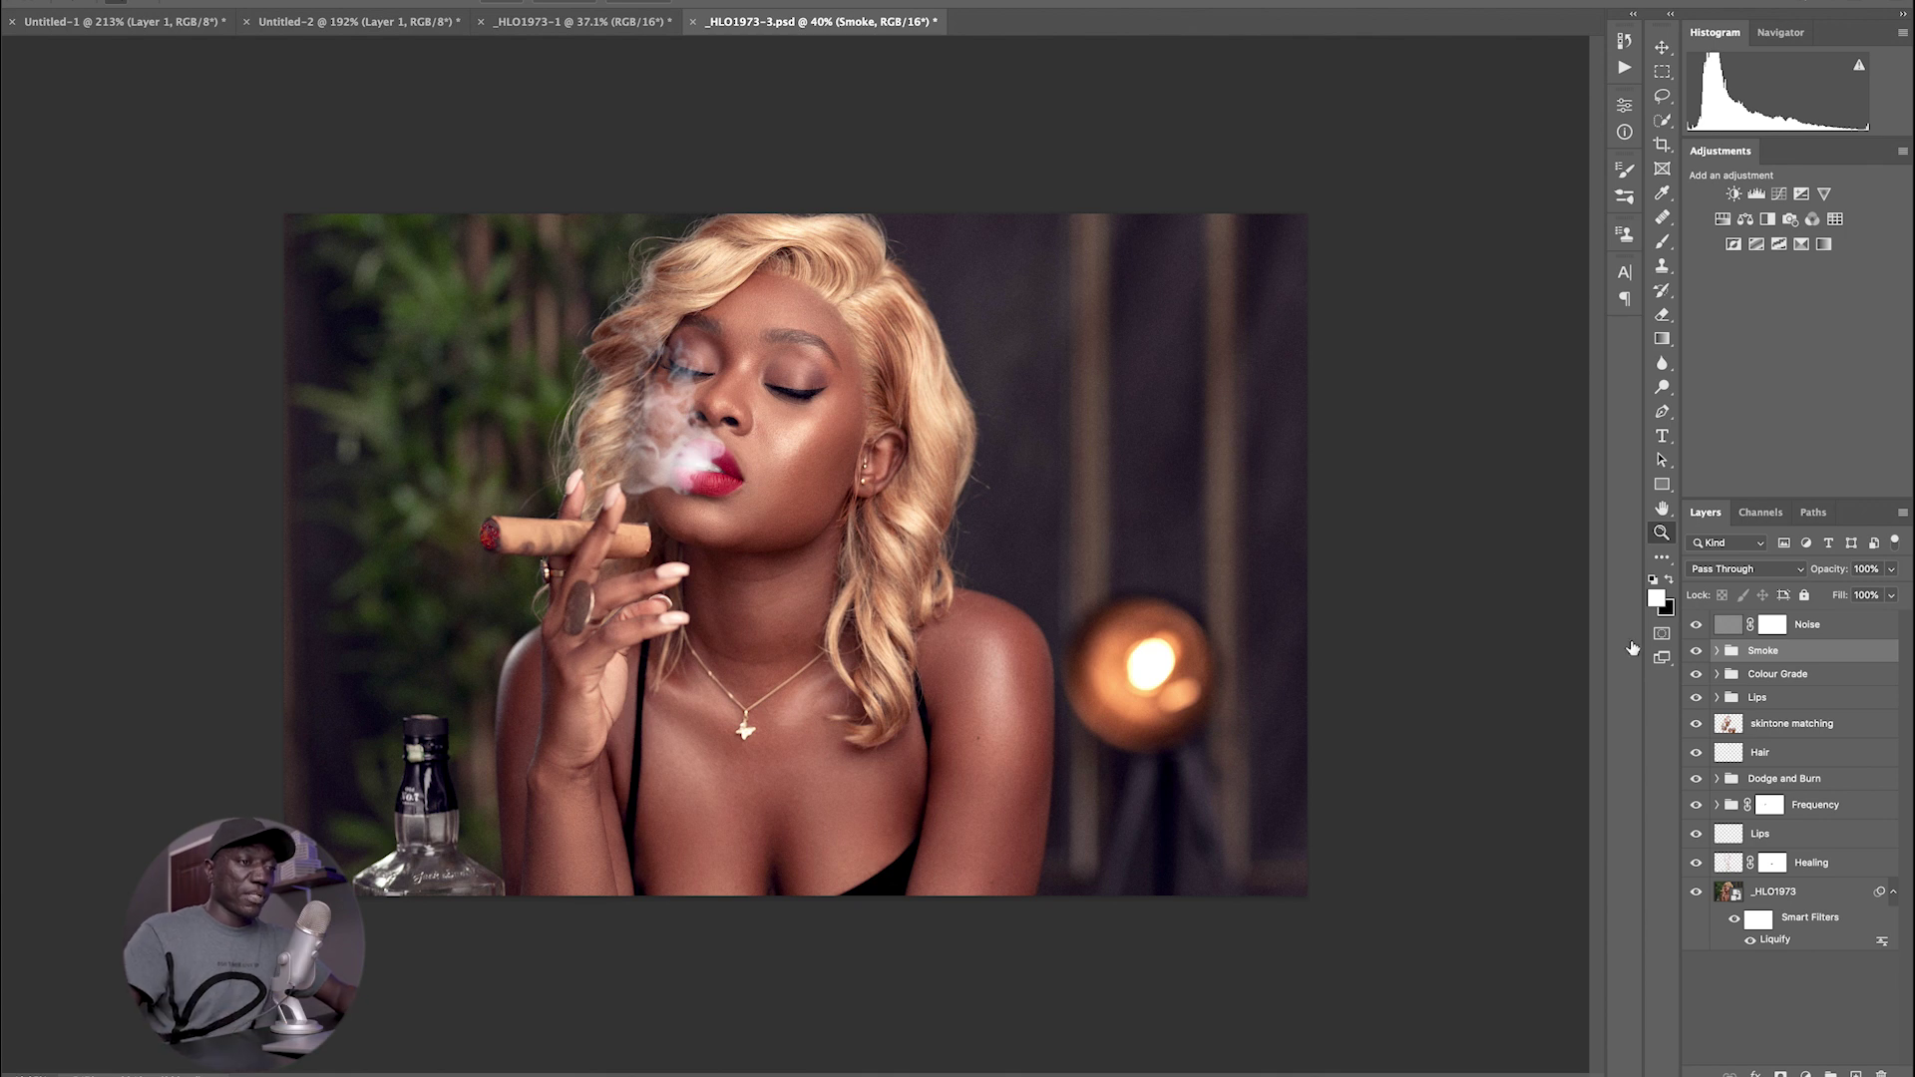
- Compare the portrait with the Smoke group hidden and shown
{"action": "left_click", "coordinate": [1696, 651]}
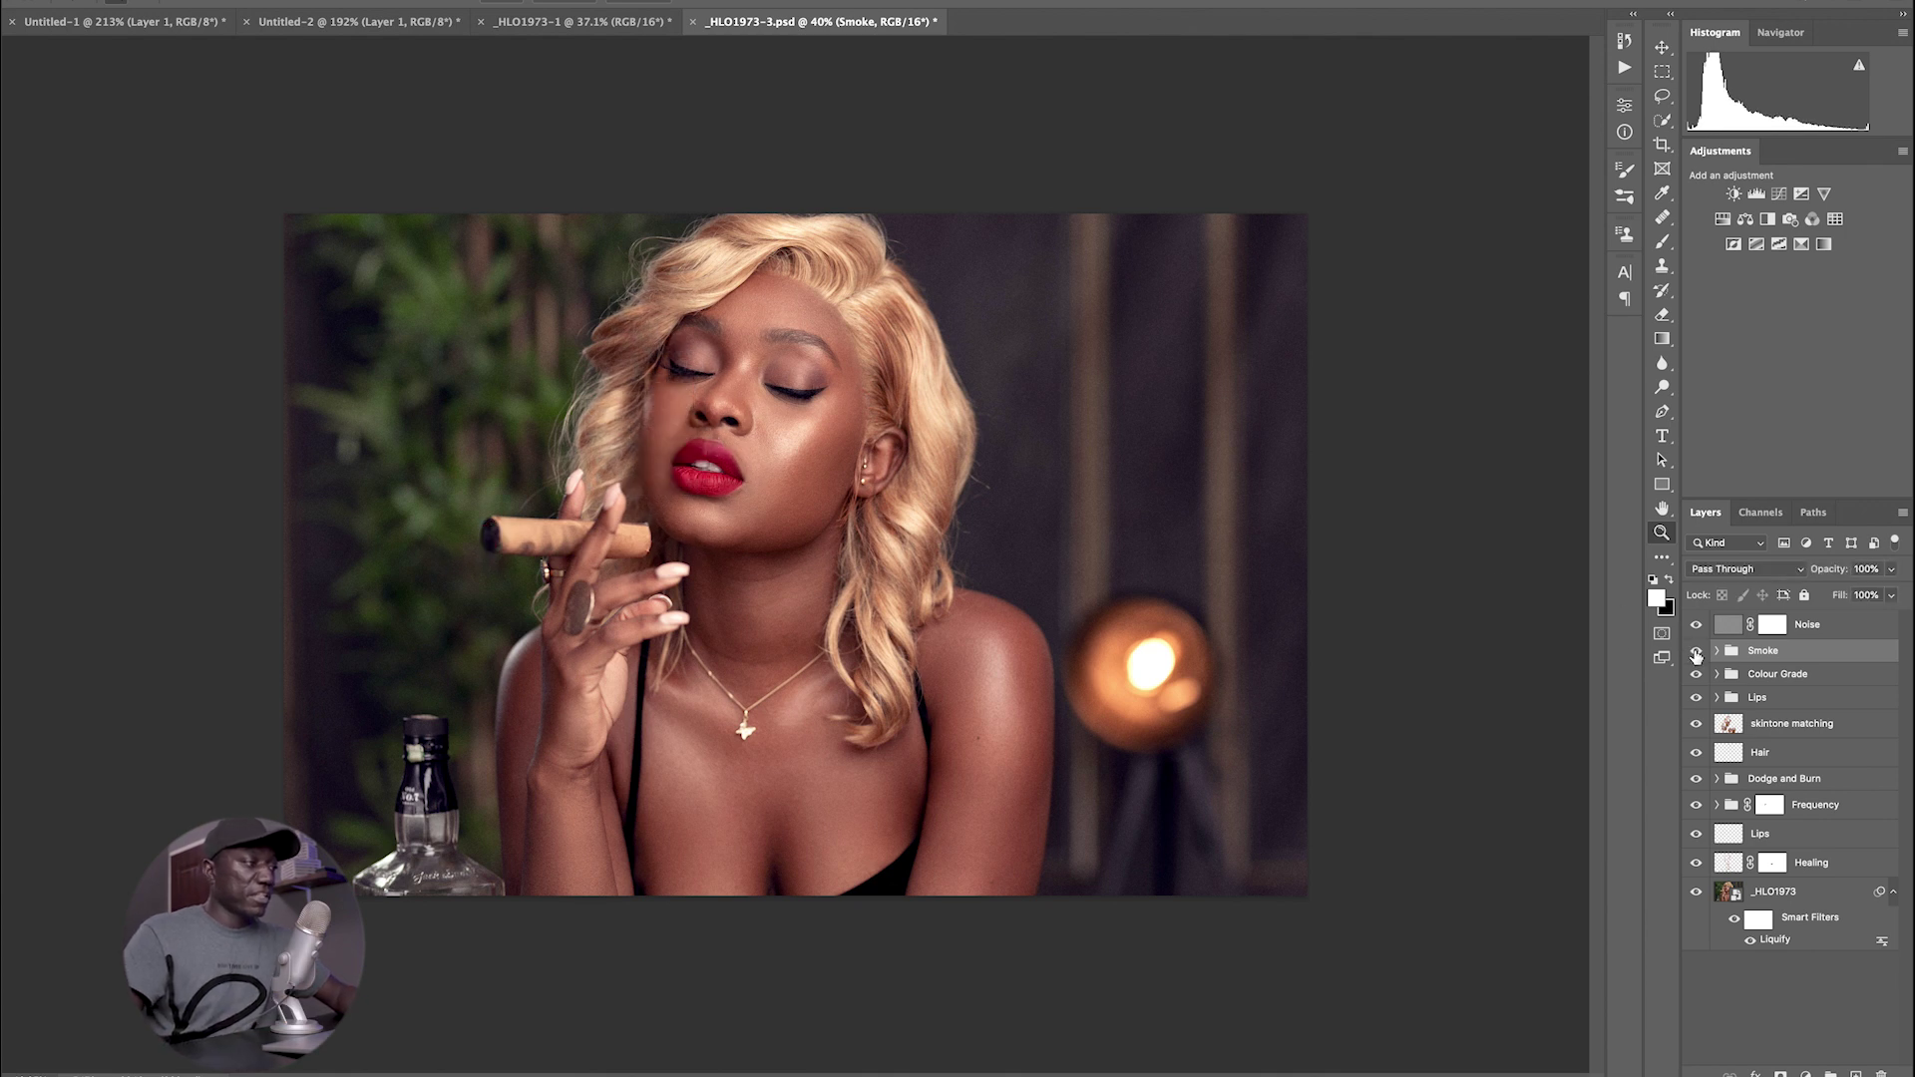
{"action": "left_click", "coordinate": [1695, 653]}
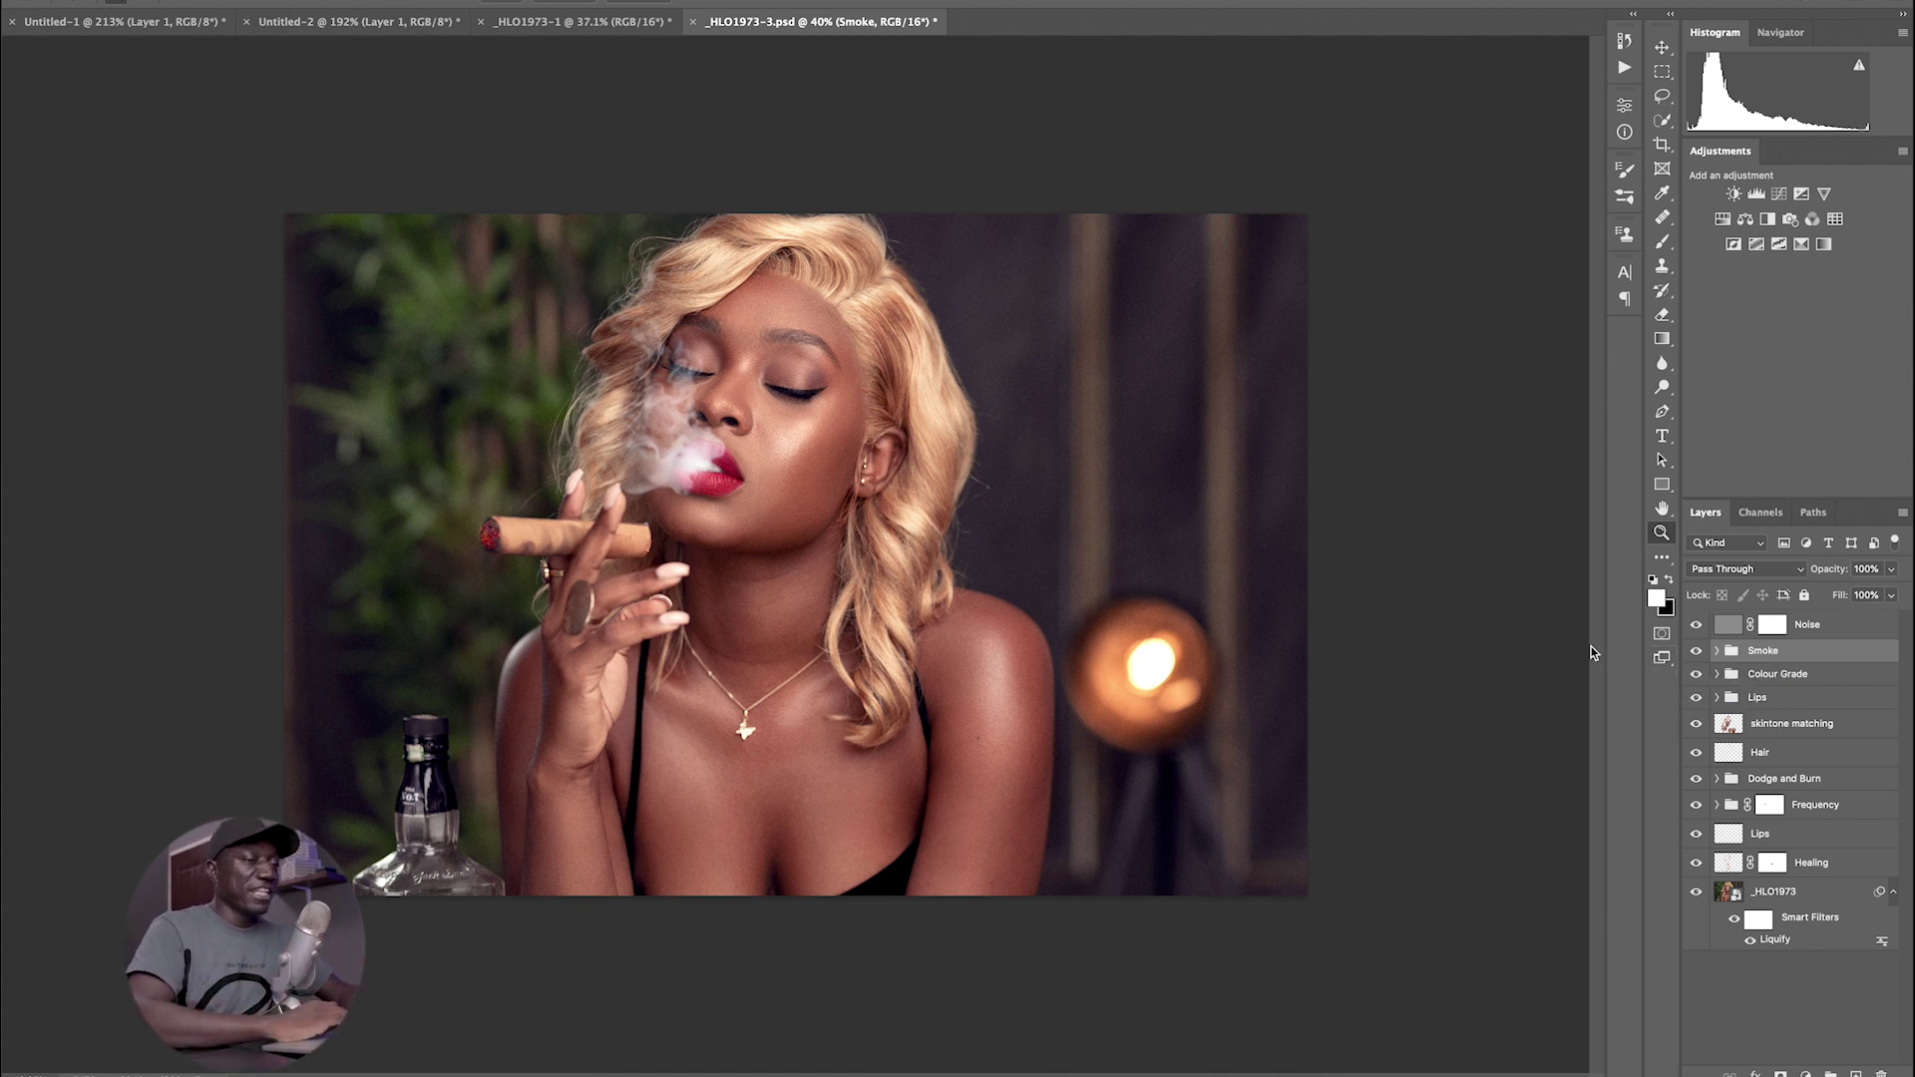
{"action": "left_click", "coordinate": [1695, 652]}
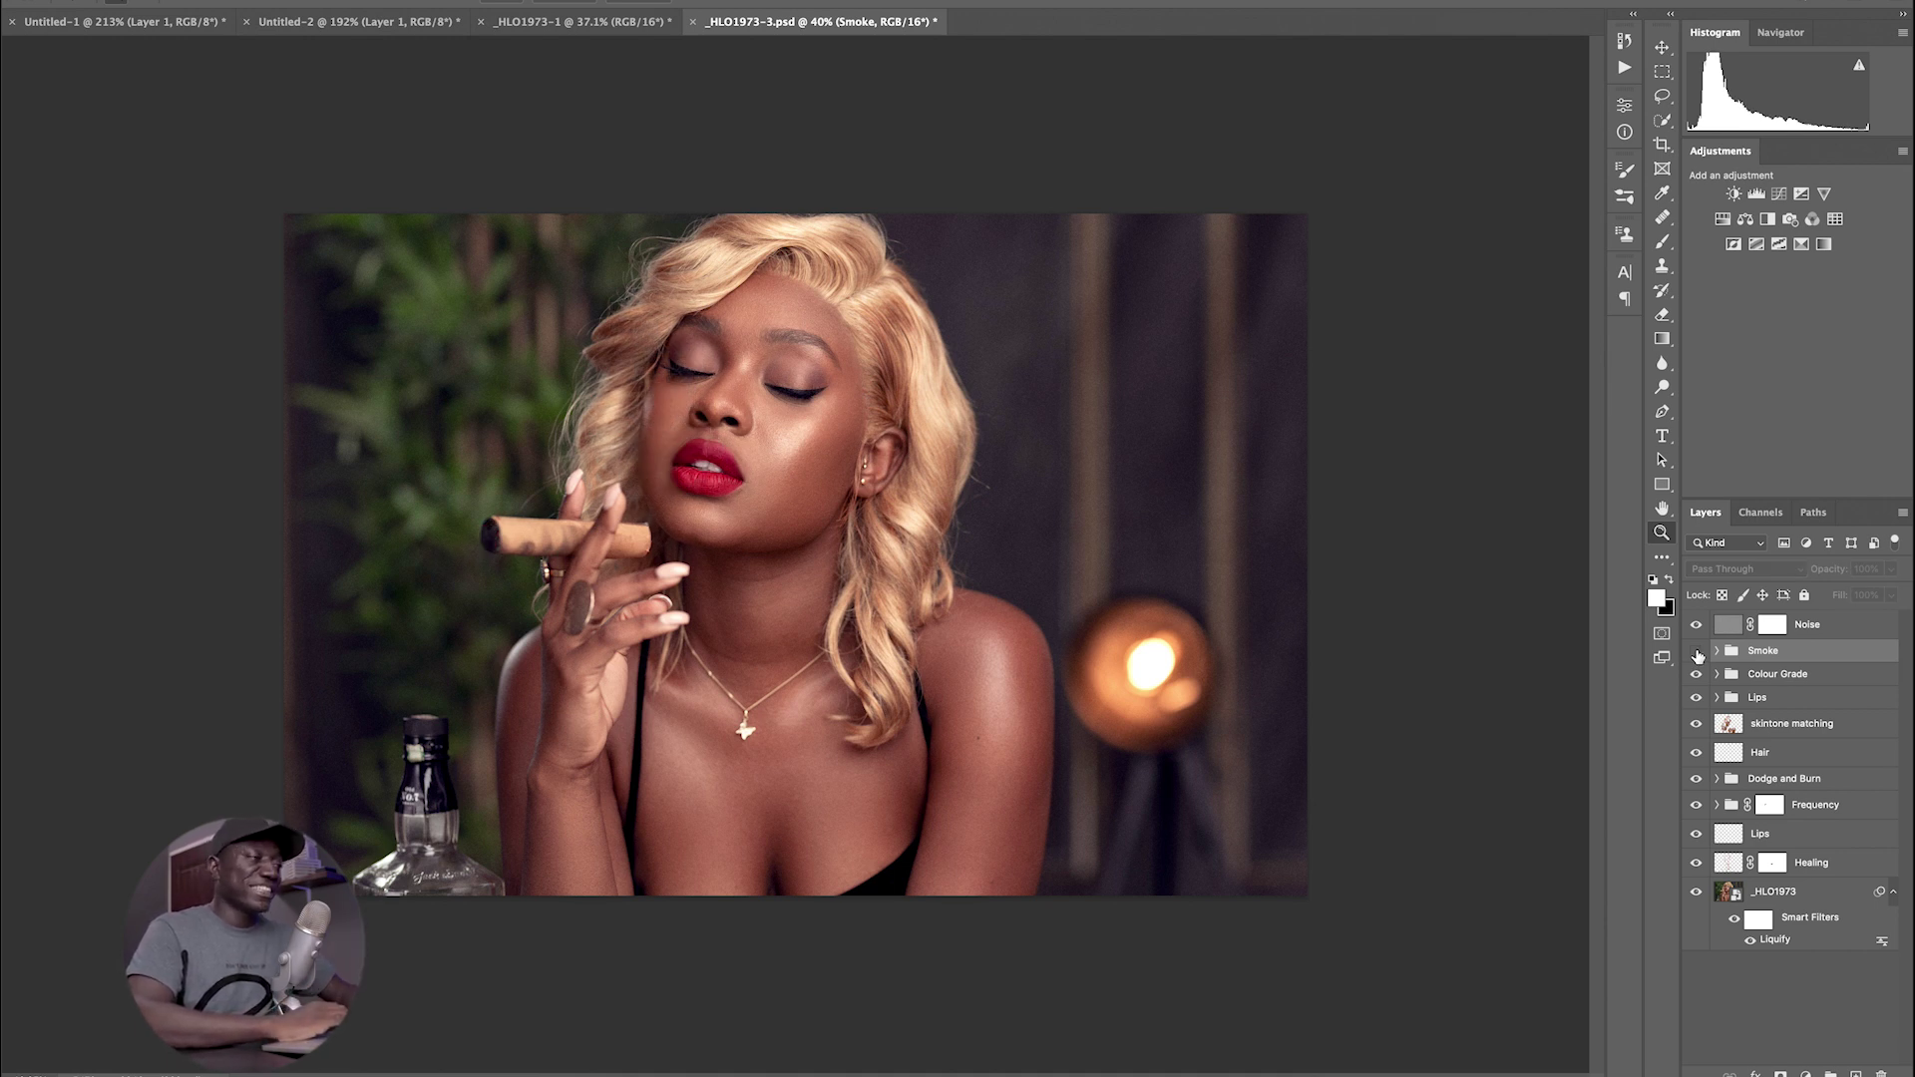
{"action": "left_click", "coordinate": [1696, 652]}
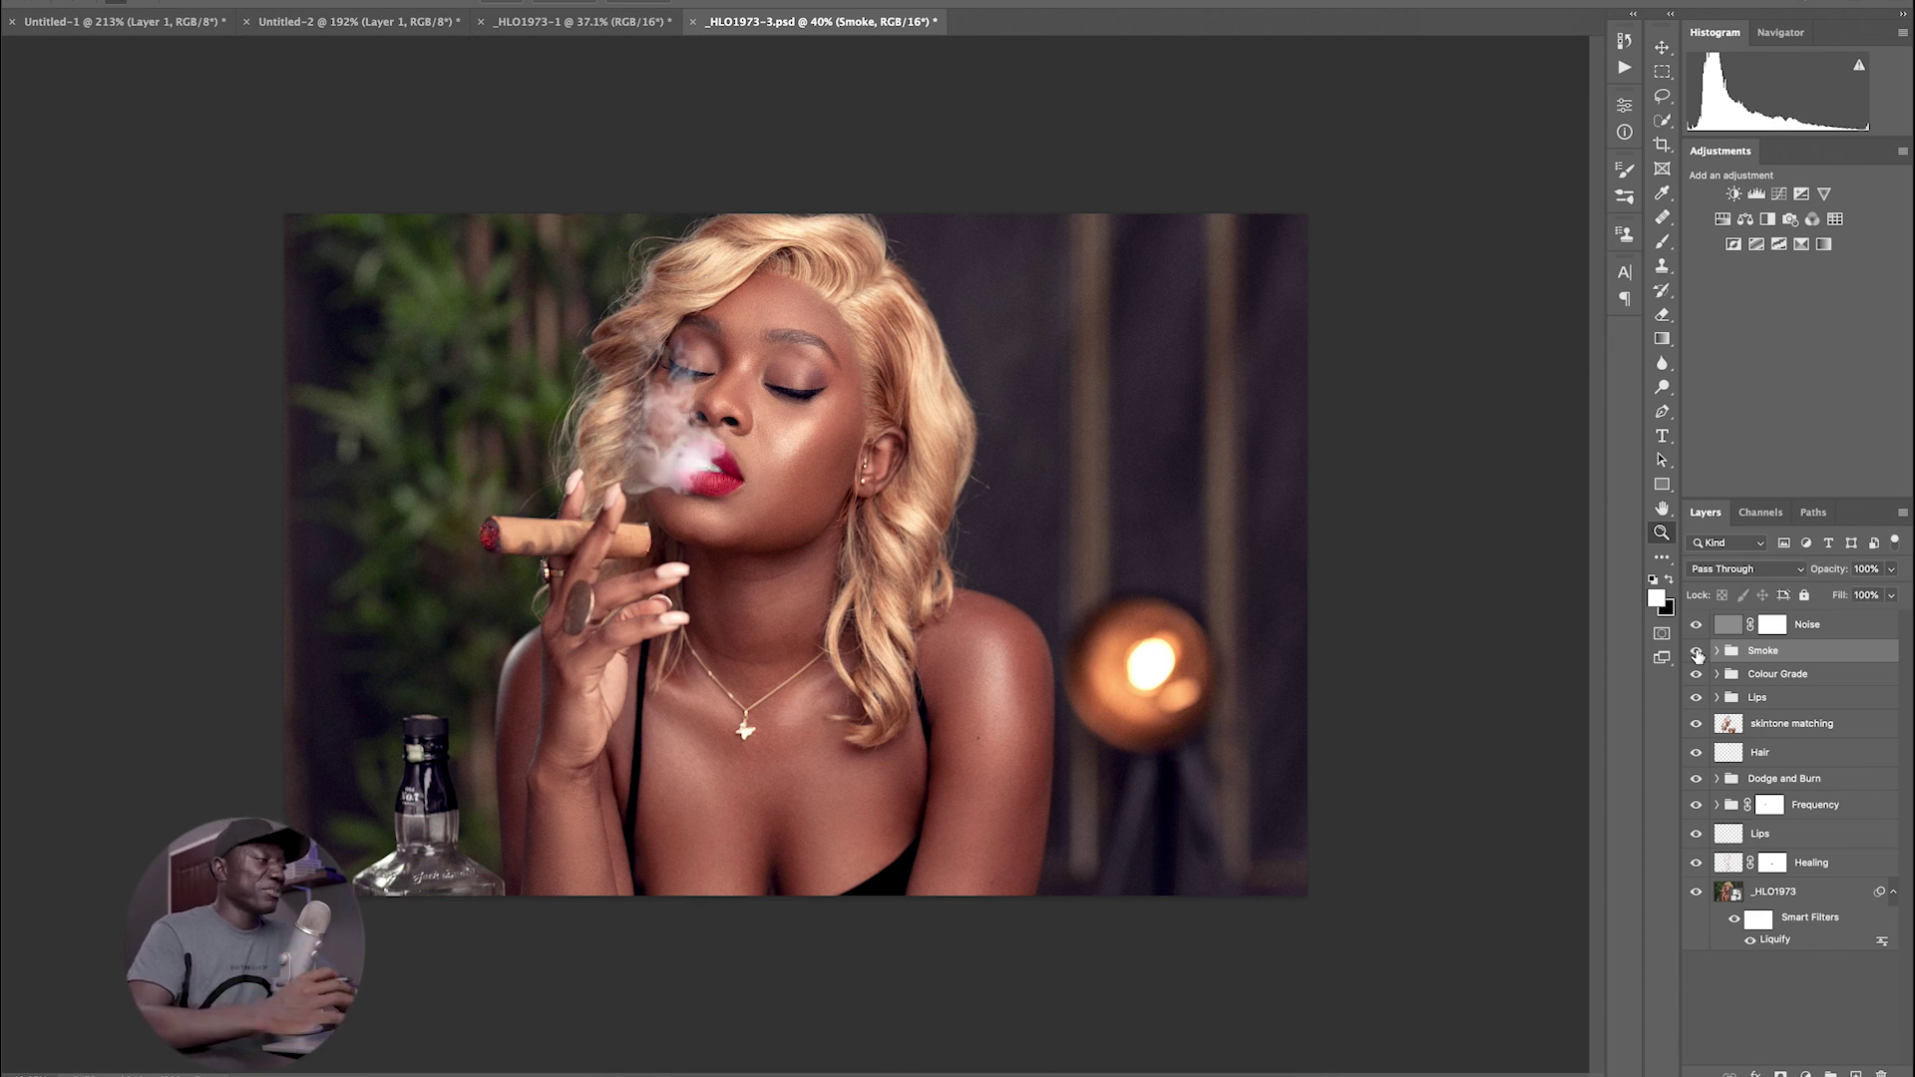